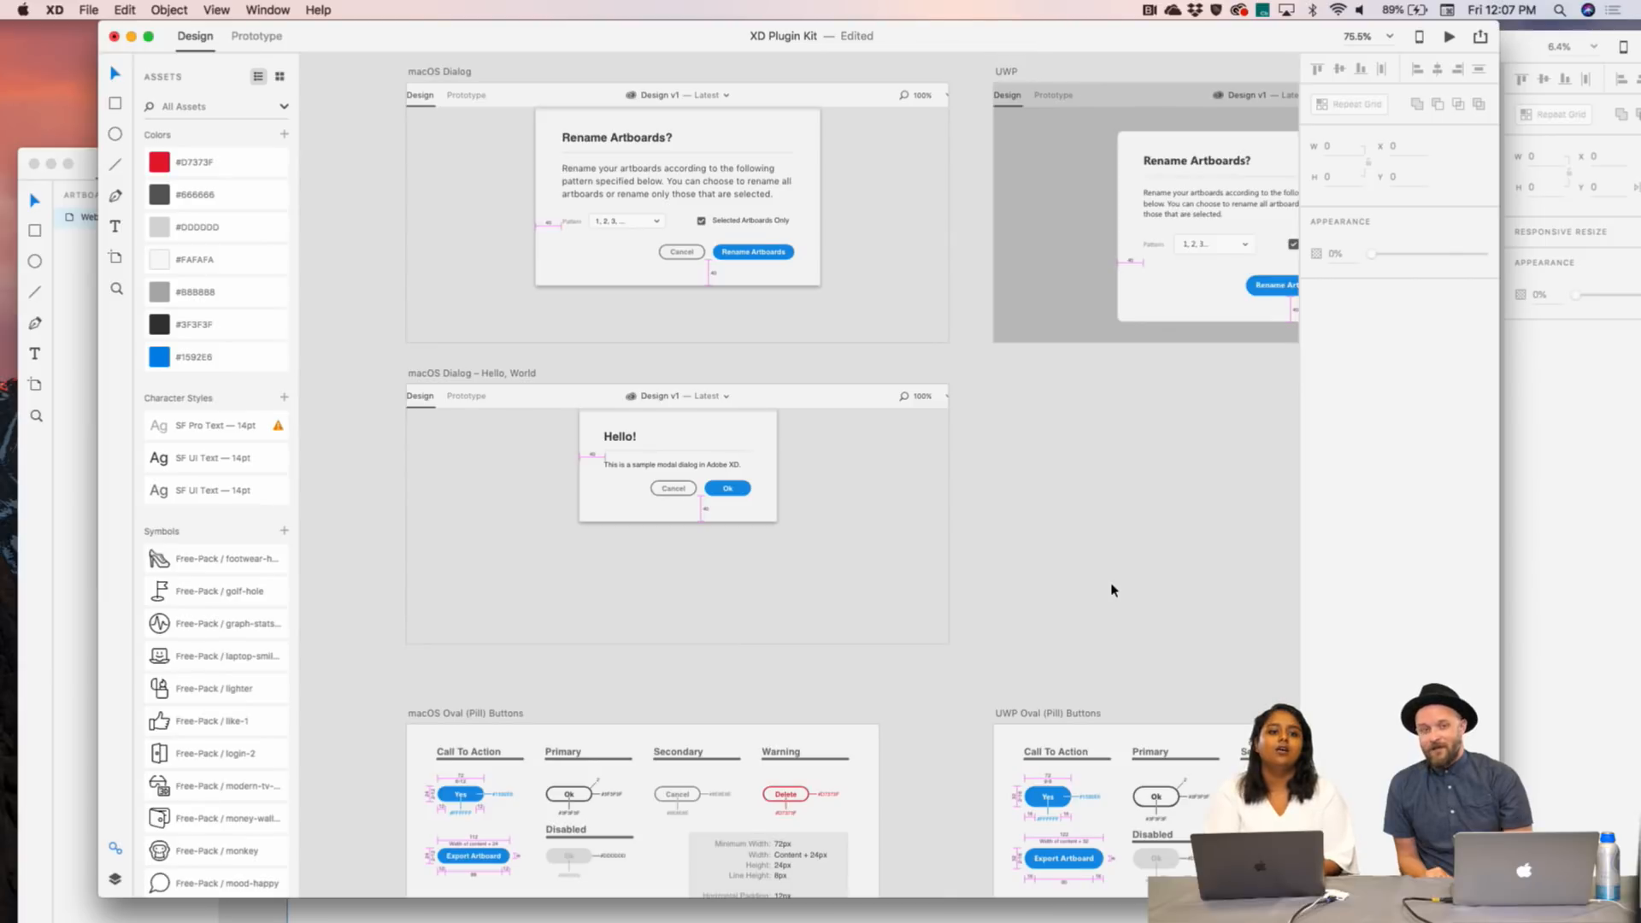
- Switch from the XD Plugin Kit file to Chrome showing the Streamline Icons pricing page
scroll(1113, 589, "up", 3)
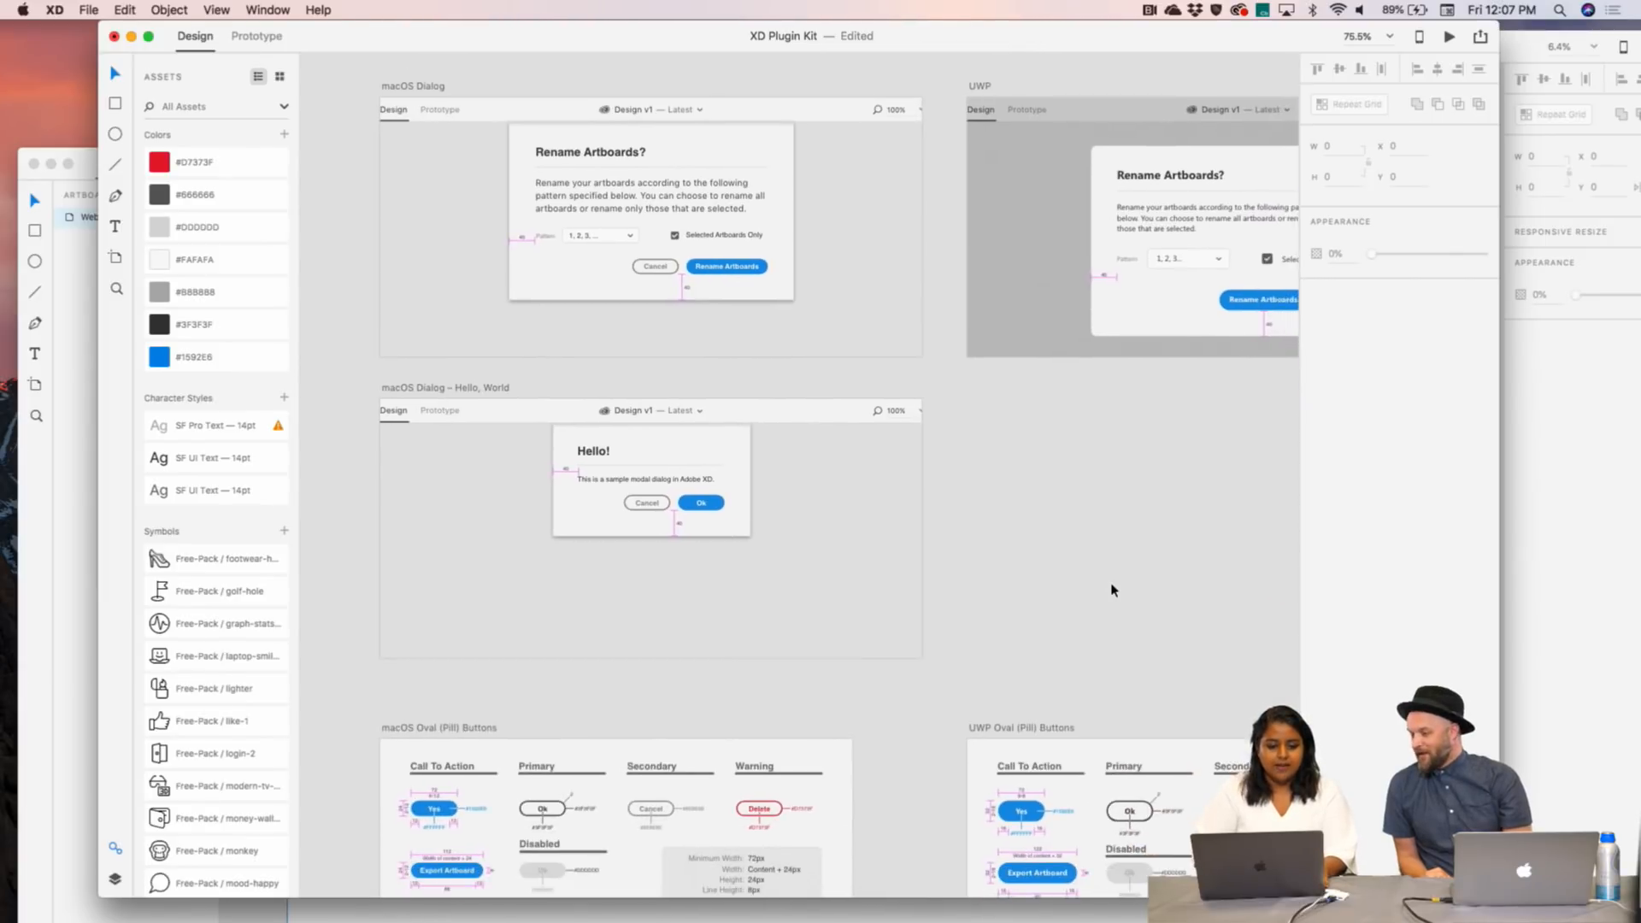
scroll(1113, 590, "right", 1)
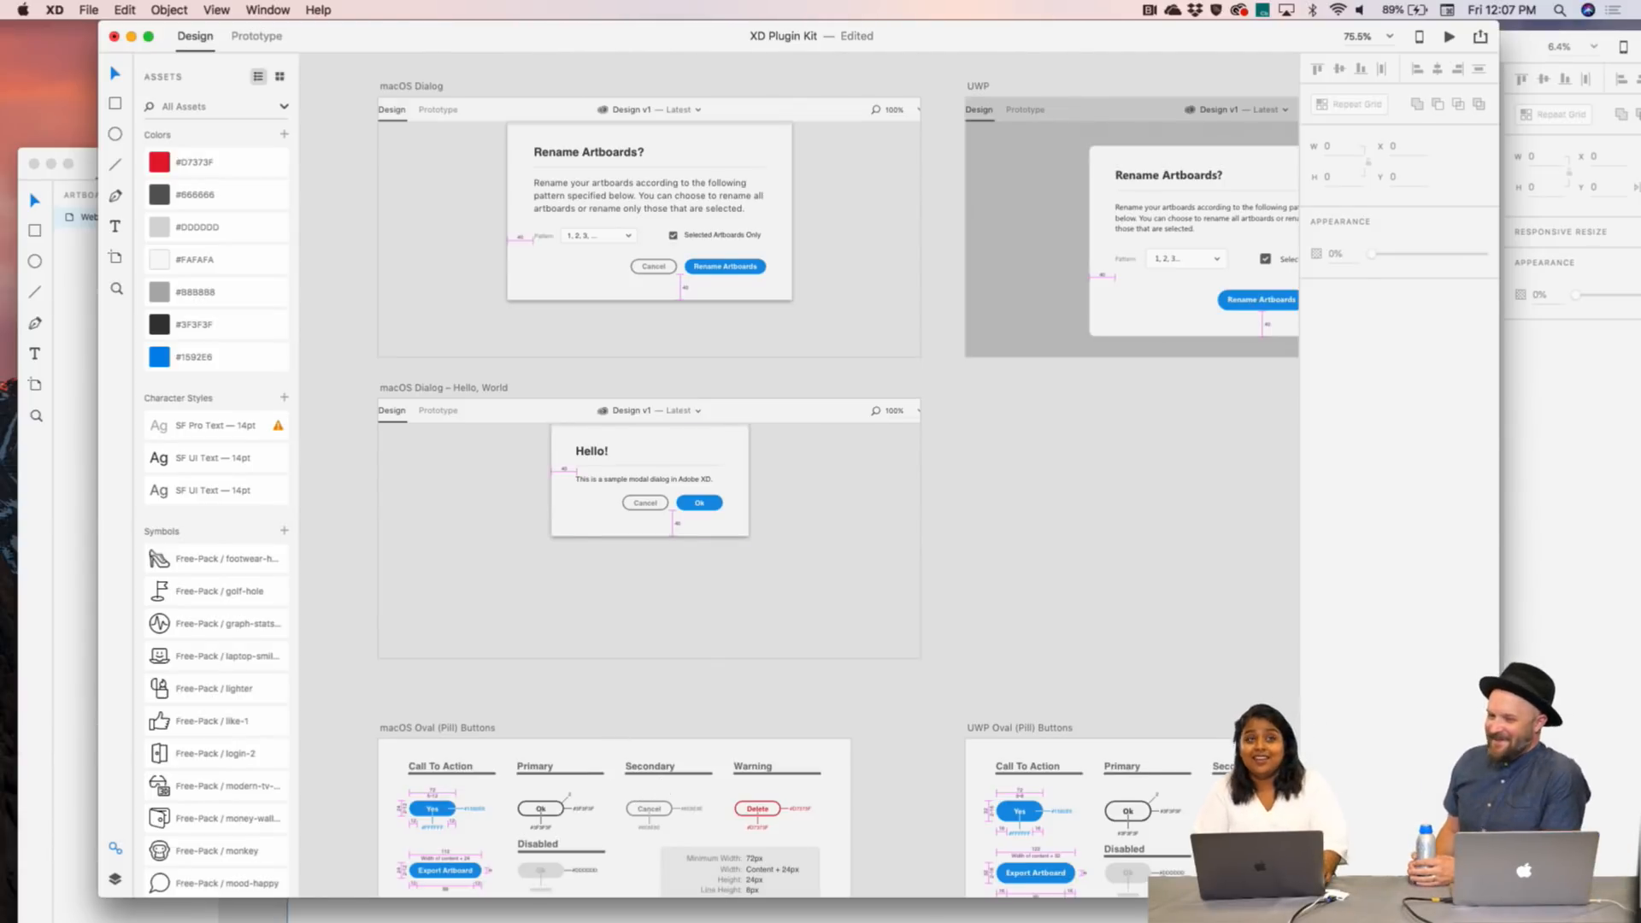
mouse_move(694, 905)
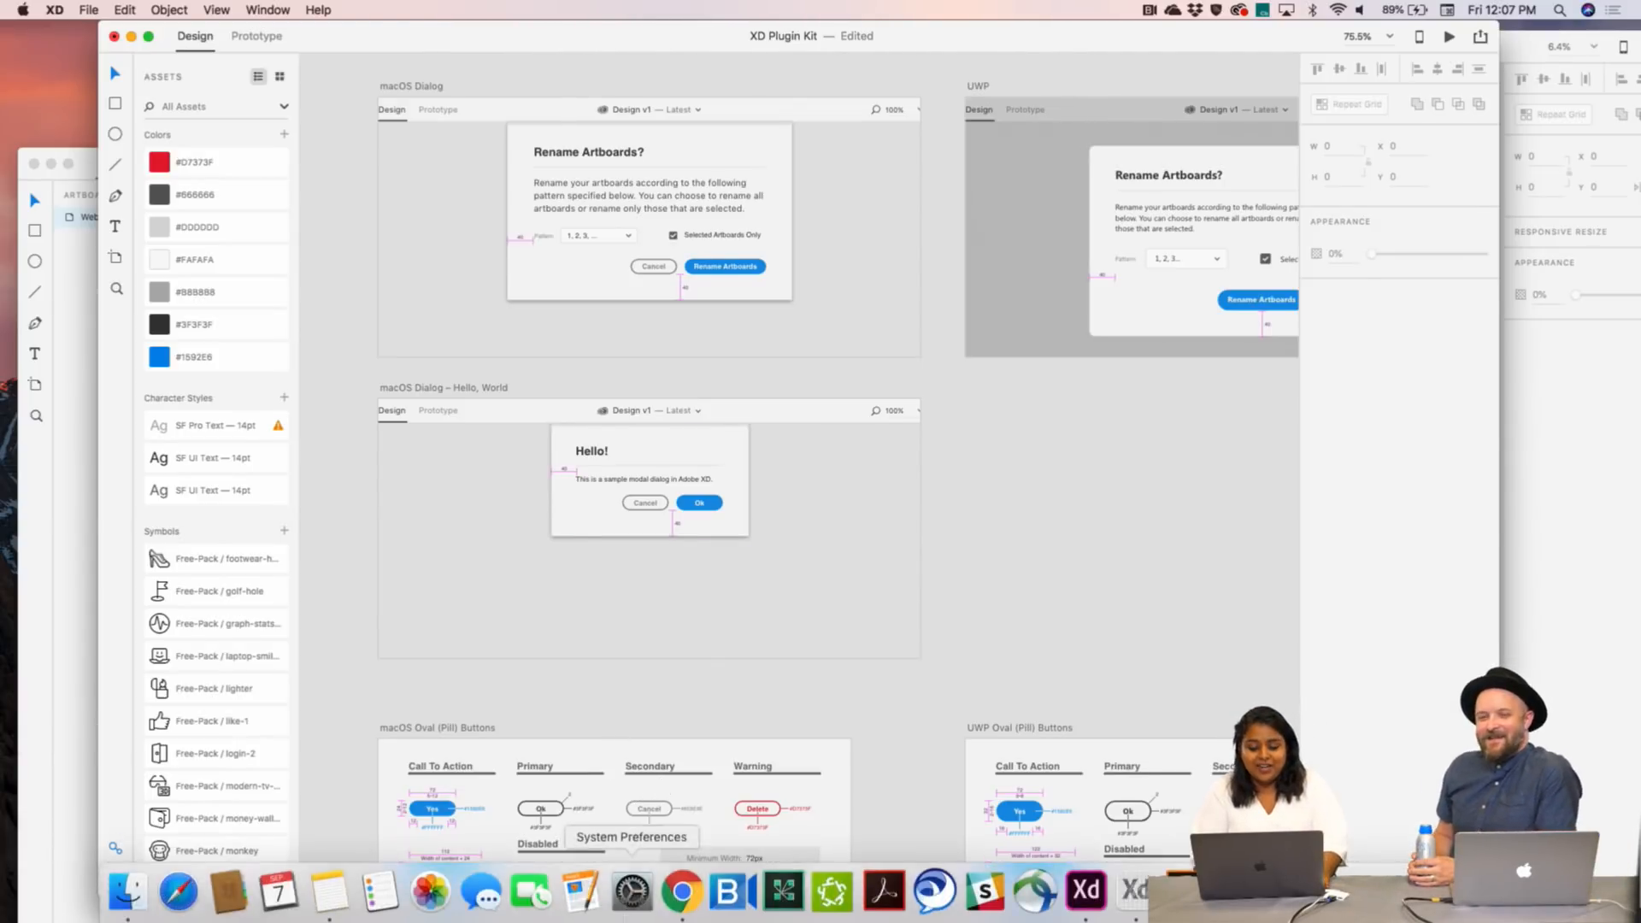
left_click(681, 891)
- Scroll to the top of streamlineicons.com and shift the Chrome window slightly right
scroll(623, 447, "up", 10)
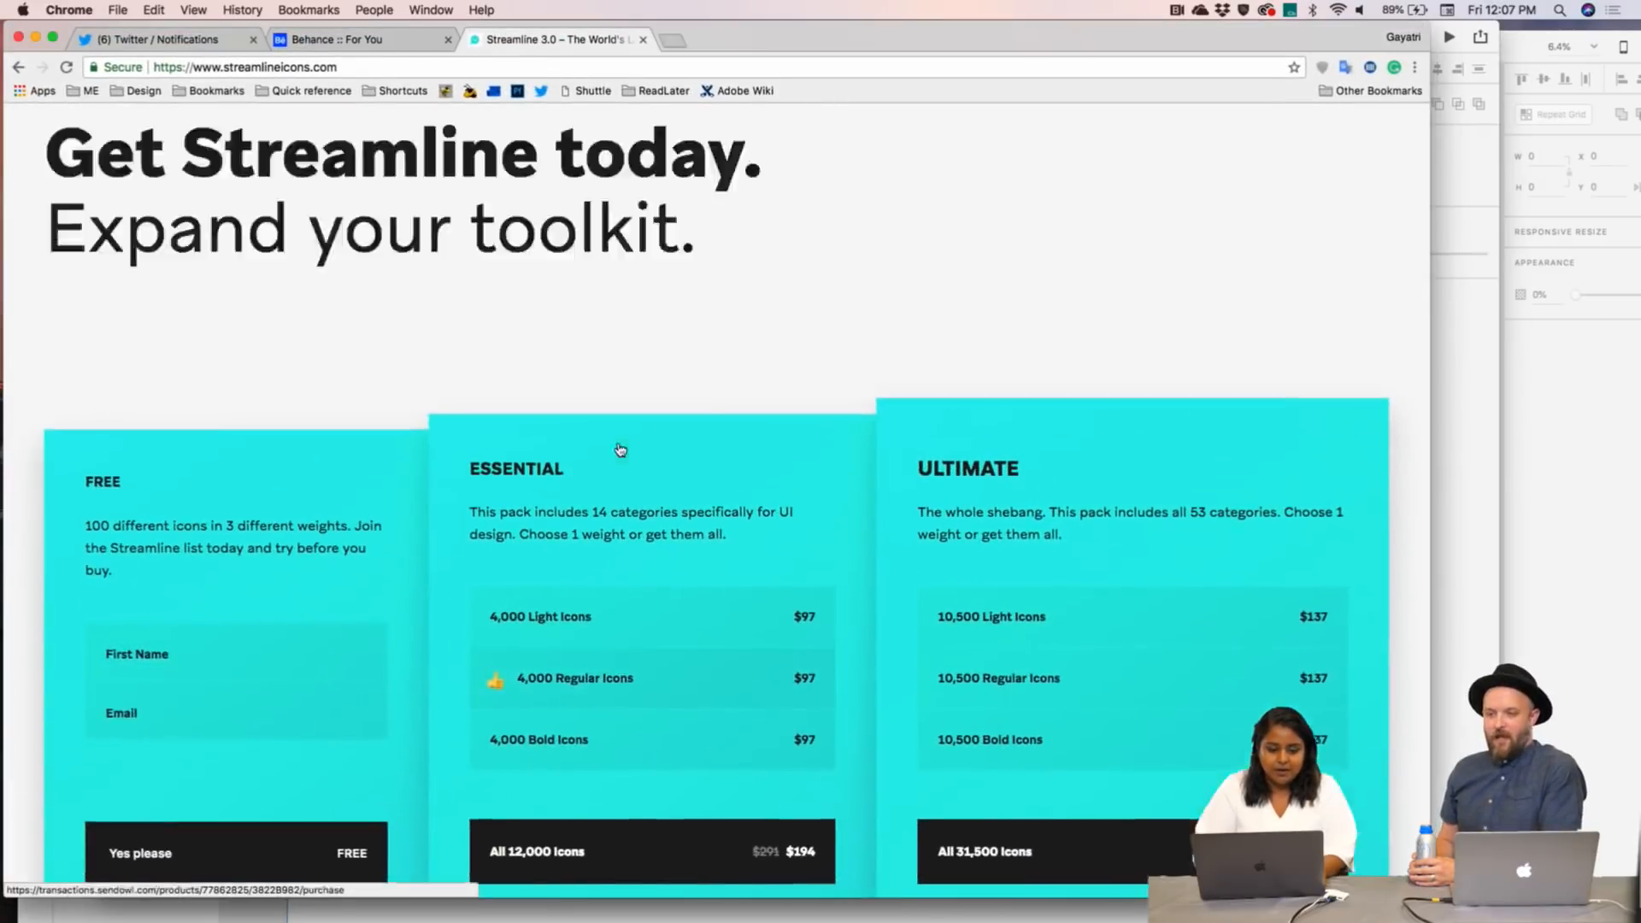
scroll(275, 209, "up", 15)
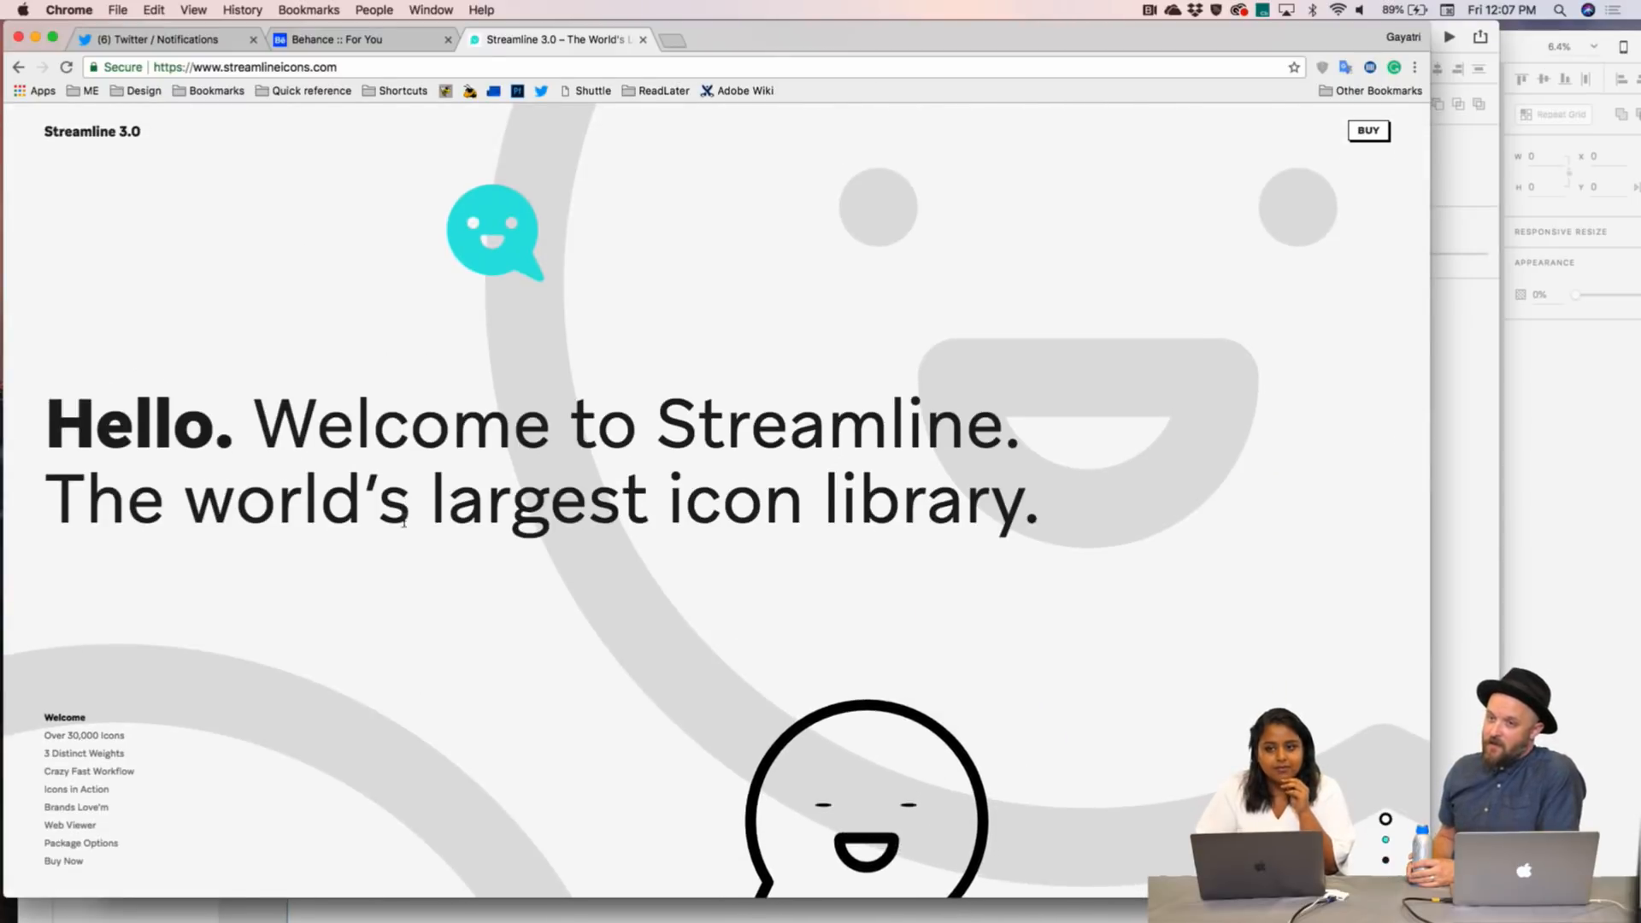
left_click_drag(731, 41, 828, 41)
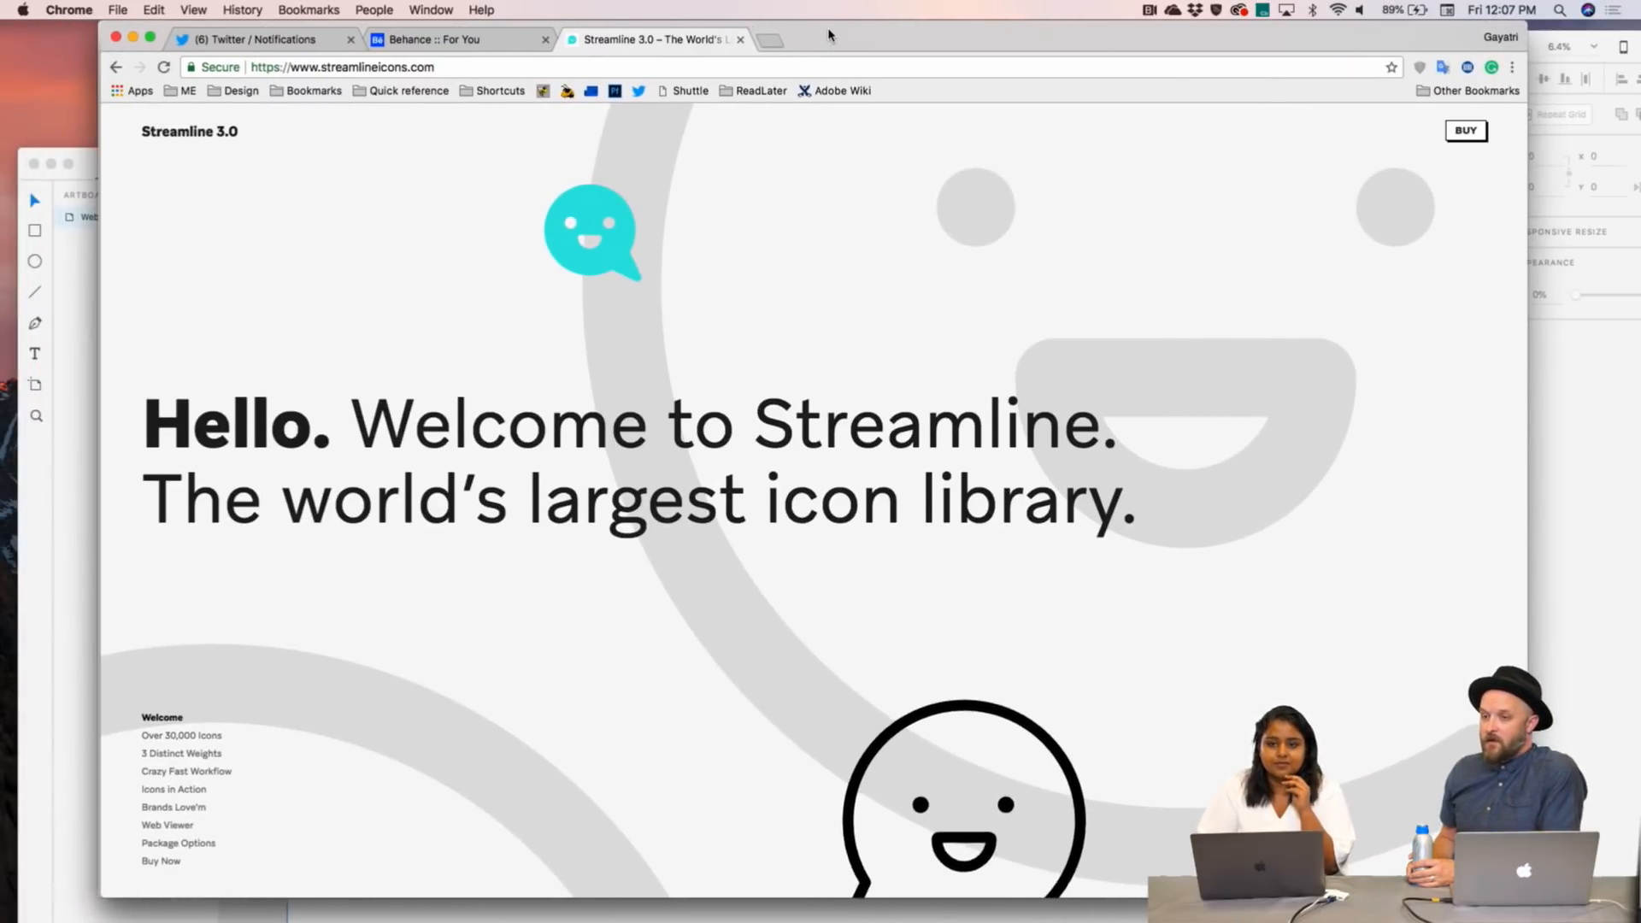
- Scroll down to the Design category of the 30,000-icons showcase and change its icon weight
scroll(672, 670, "down", 5)
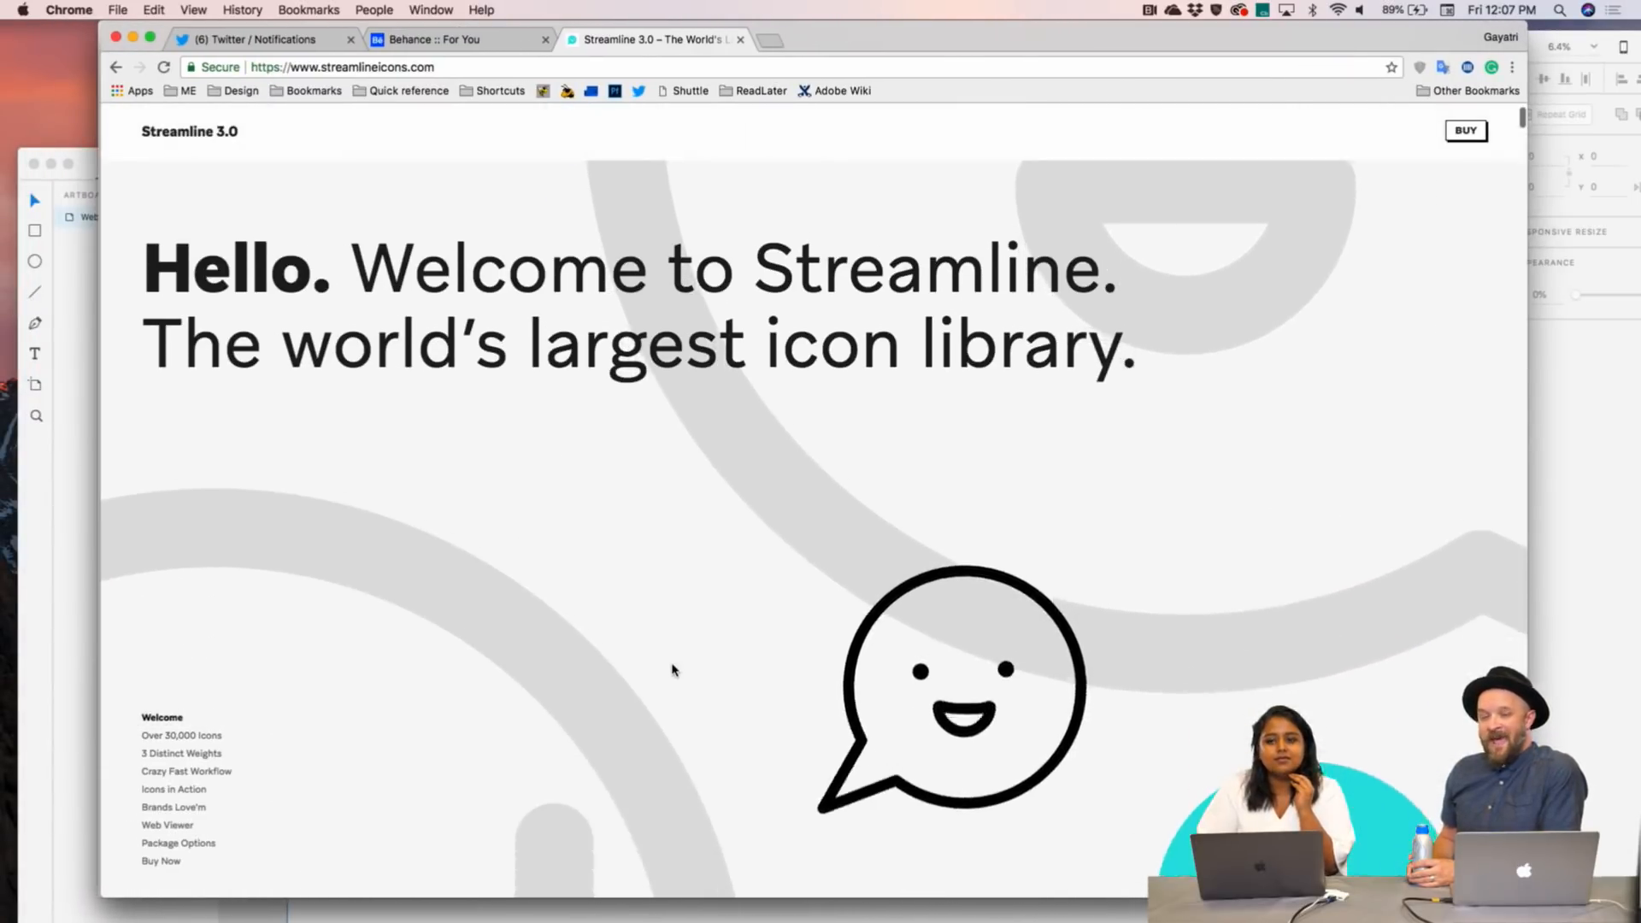
scroll(672, 670, "down", 10)
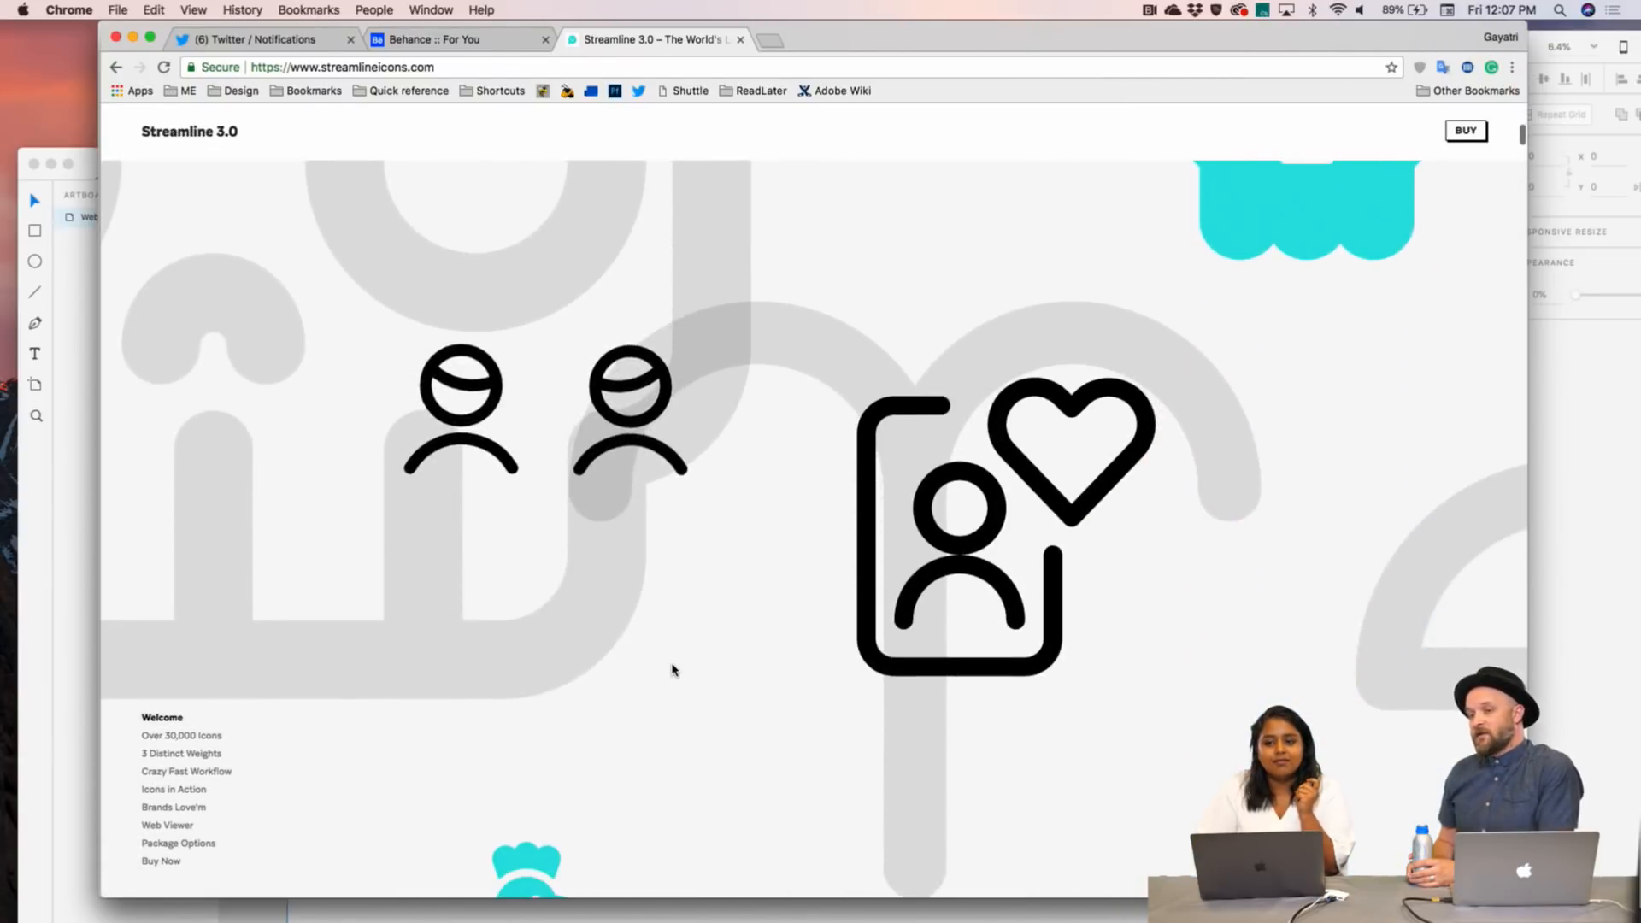
scroll(672, 670, "down", 10)
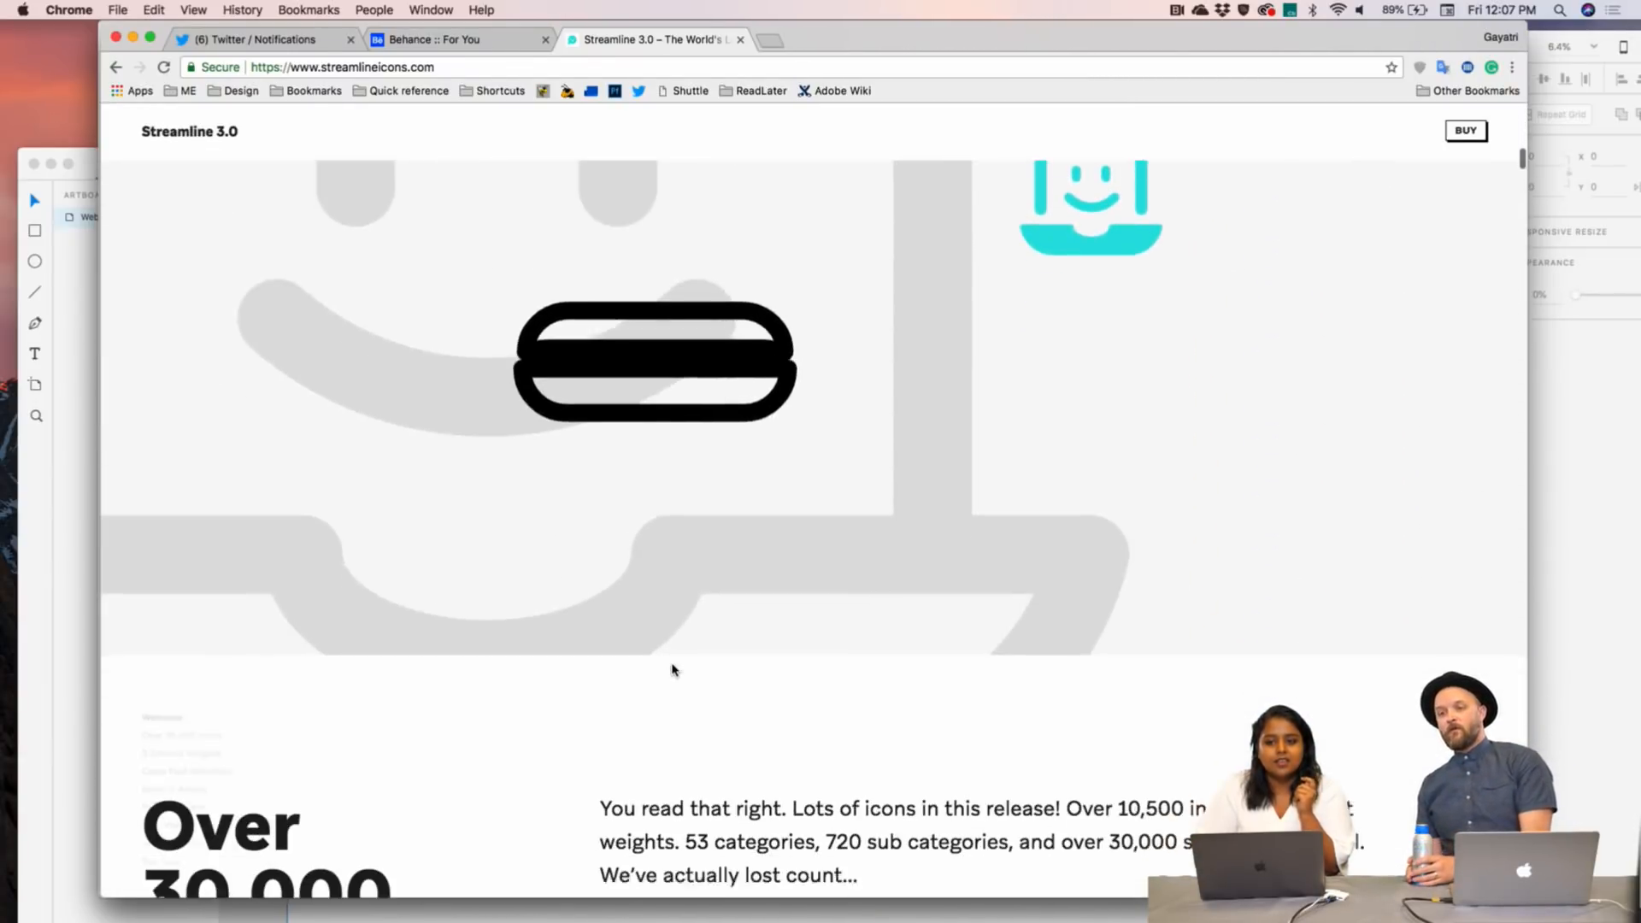
scroll(672, 670, "down", 10)
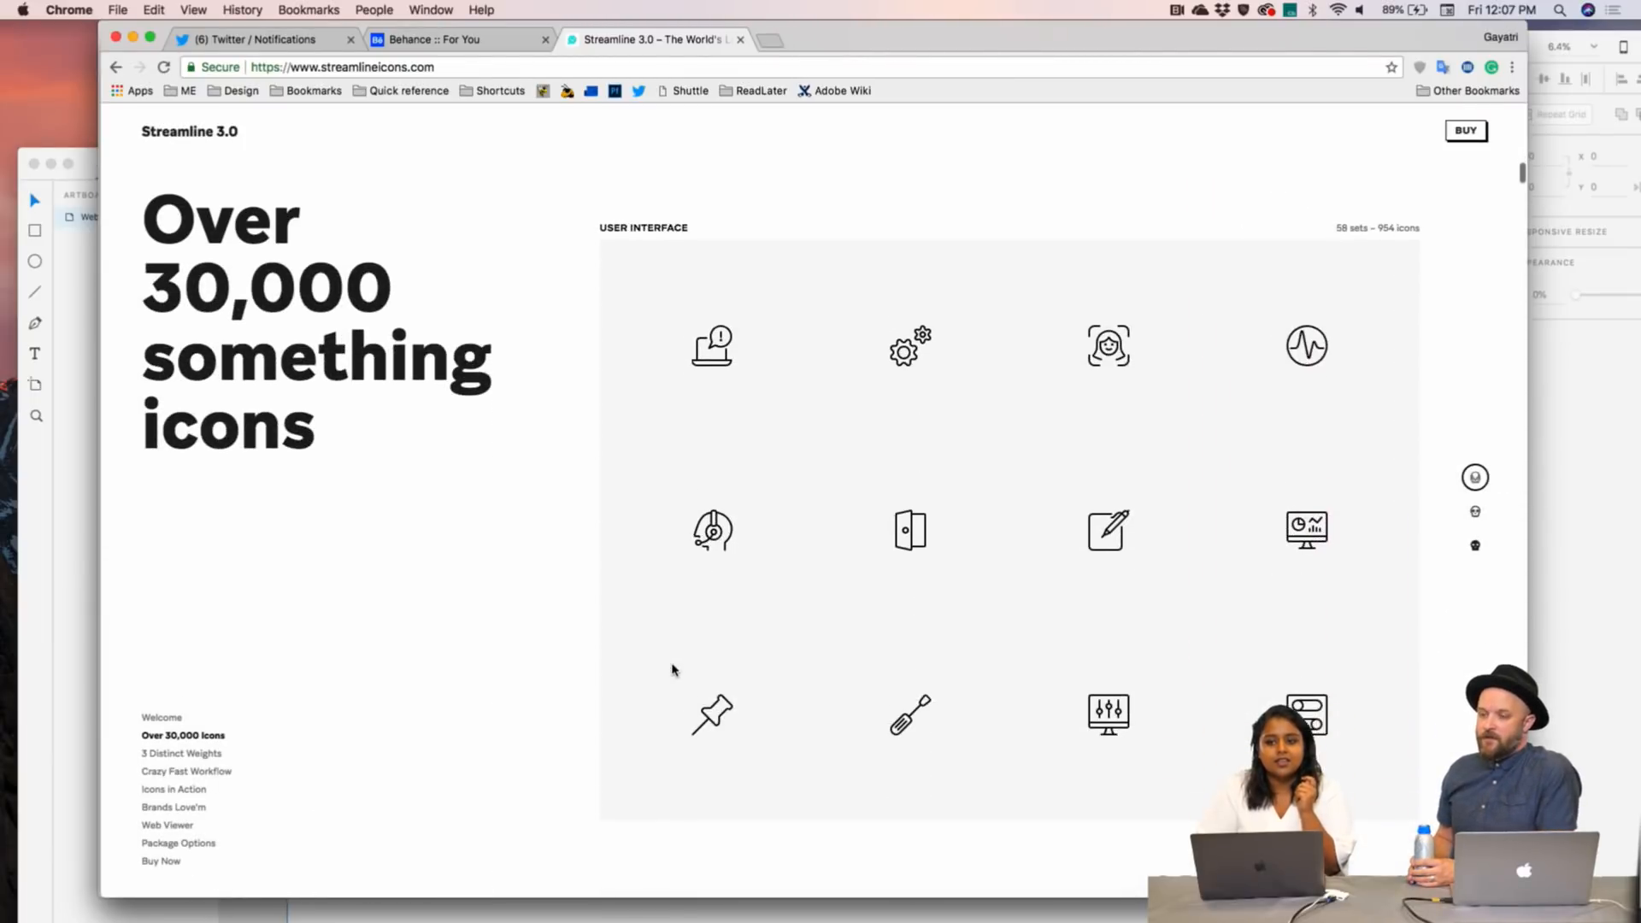
scroll(673, 669, "down", 10)
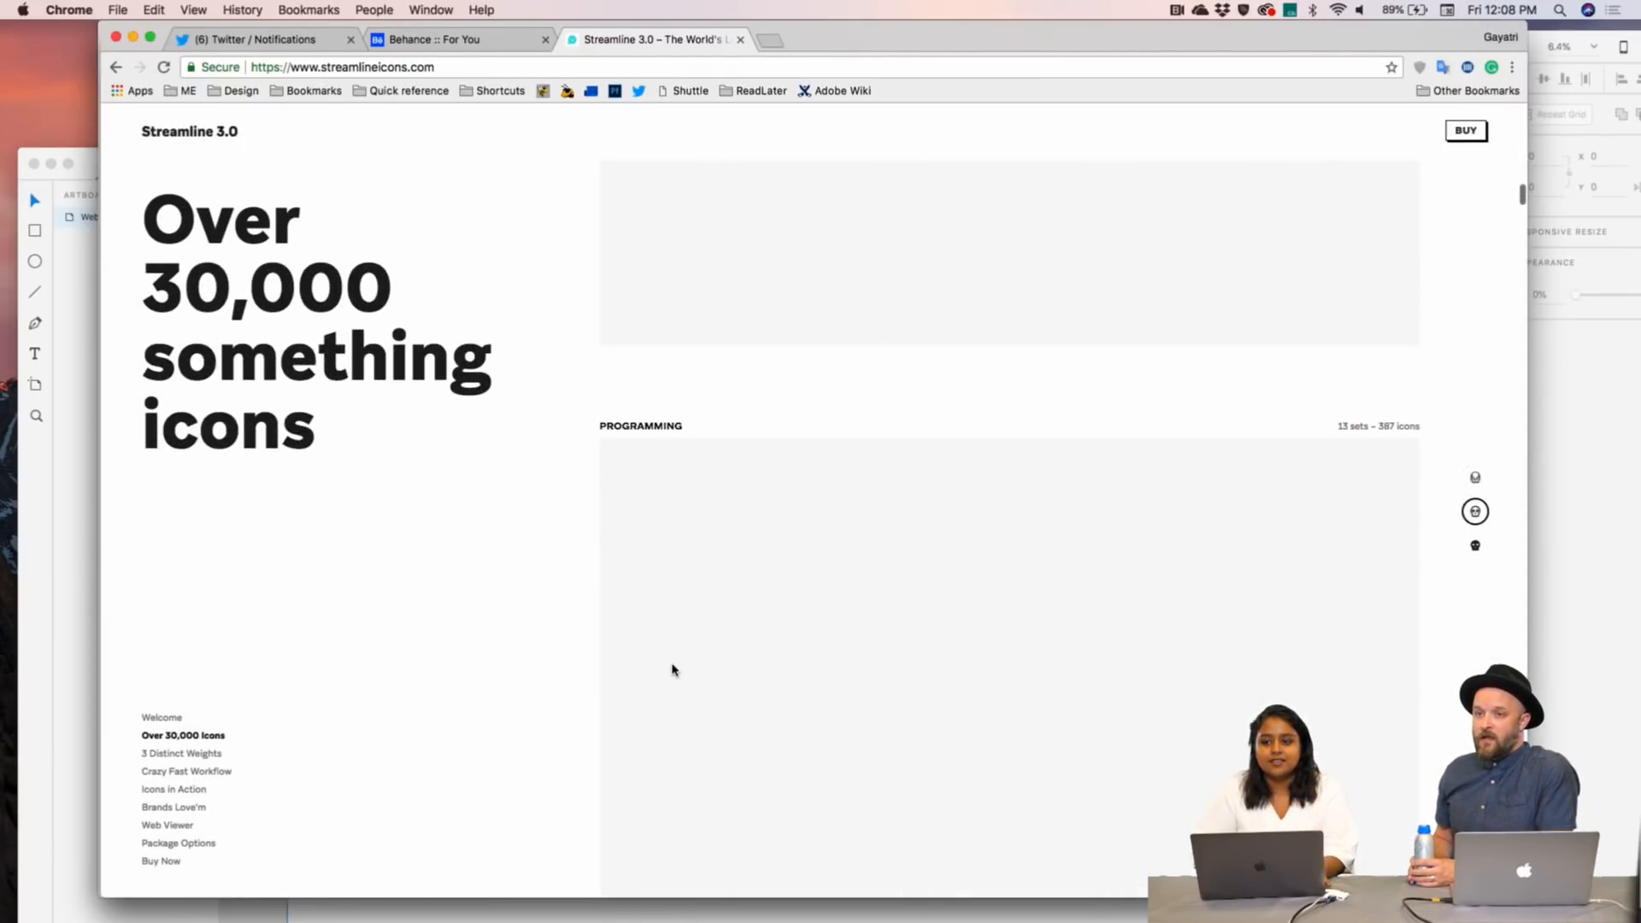
scroll(673, 670, "down", 10)
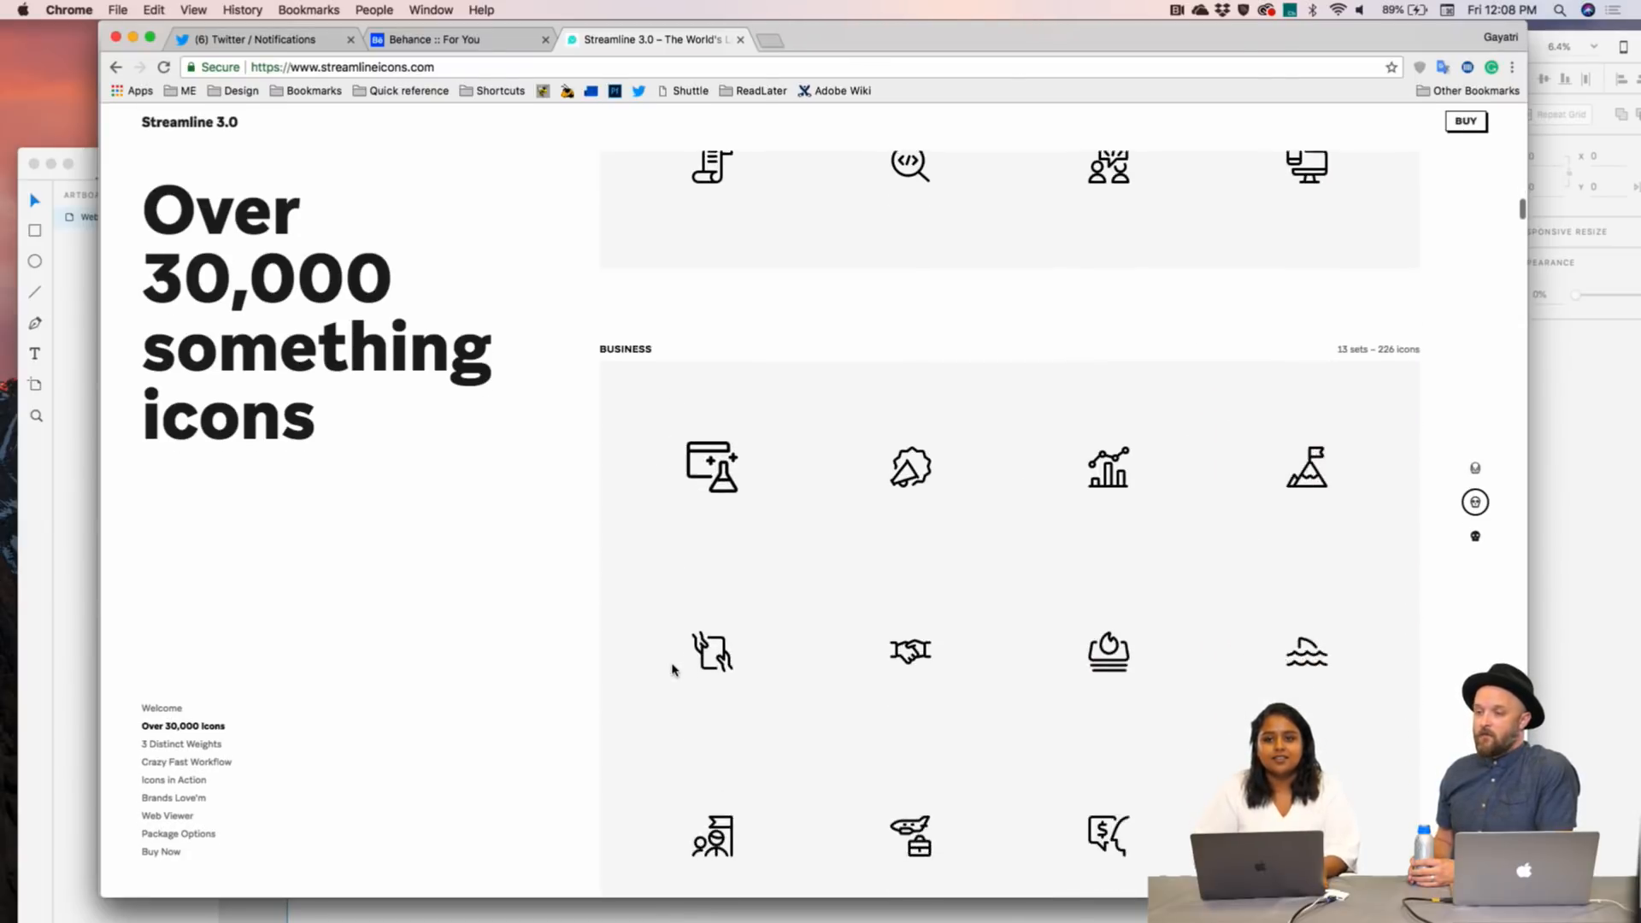
scroll(672, 670, "down", 2)
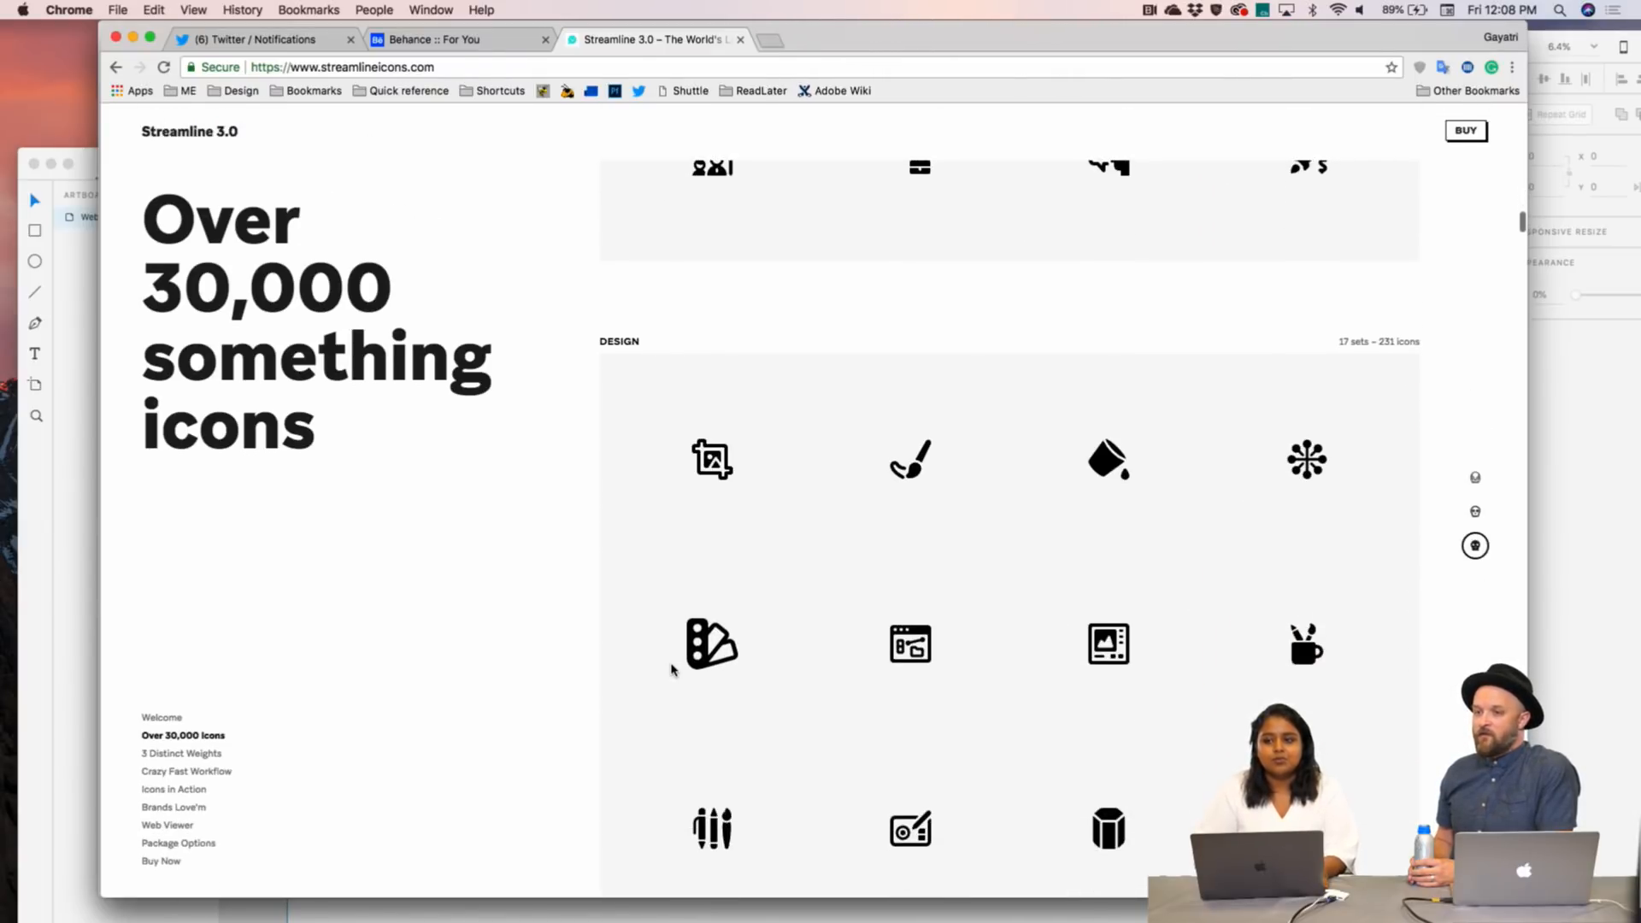
scroll(688, 654, "down", 5)
scroll(686, 656, "down", 2)
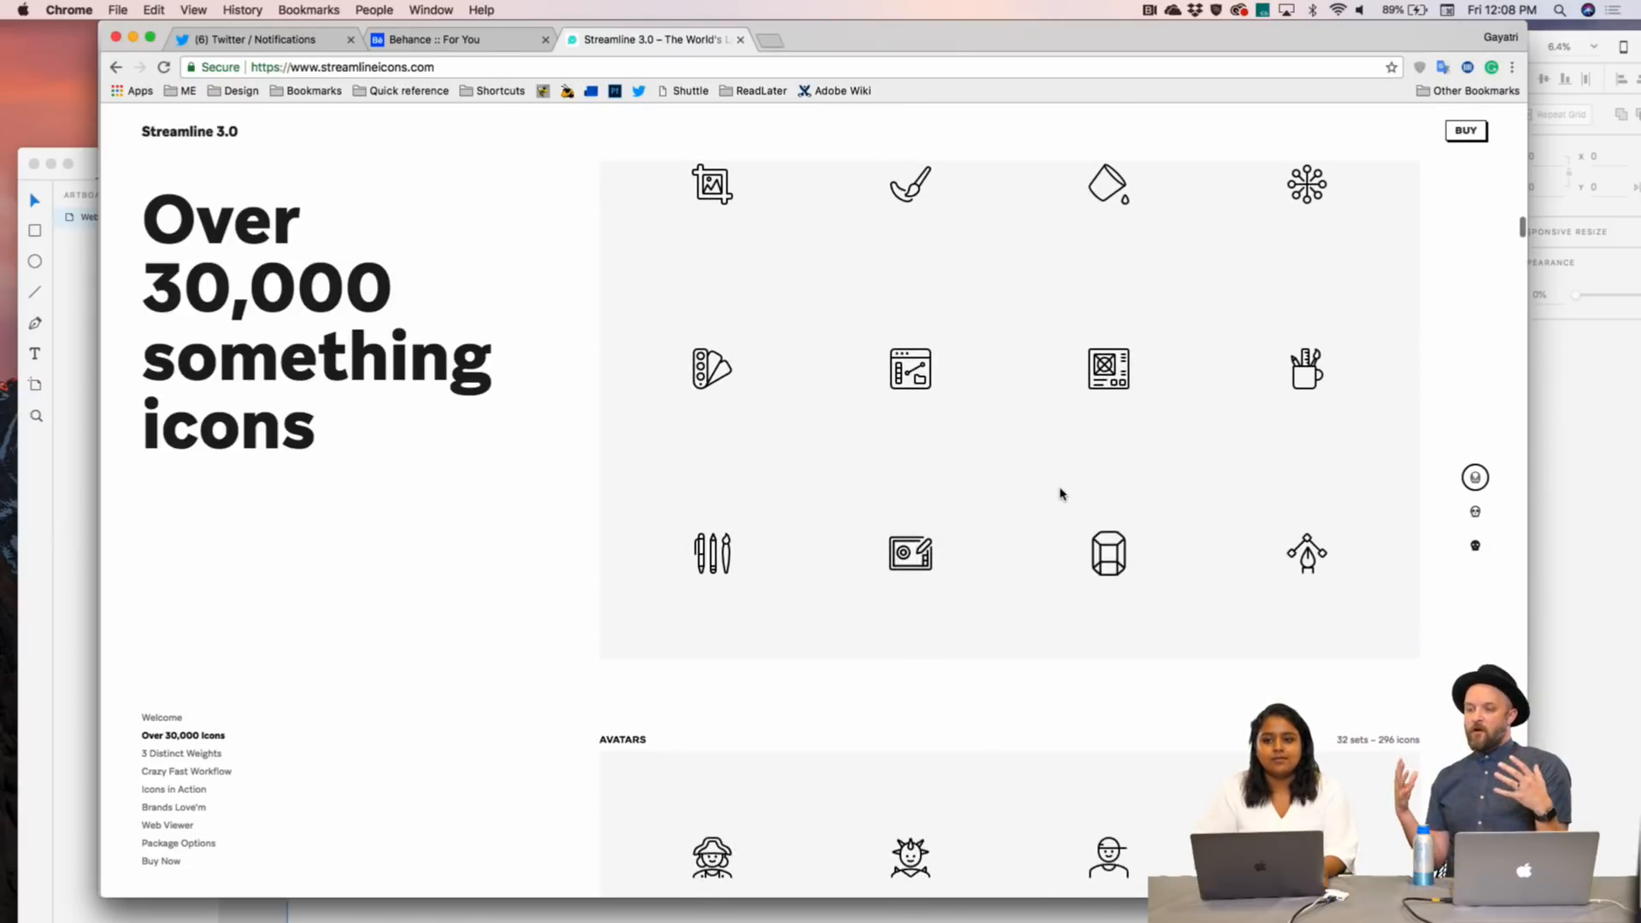
left_click(1474, 513)
left_click(1474, 542)
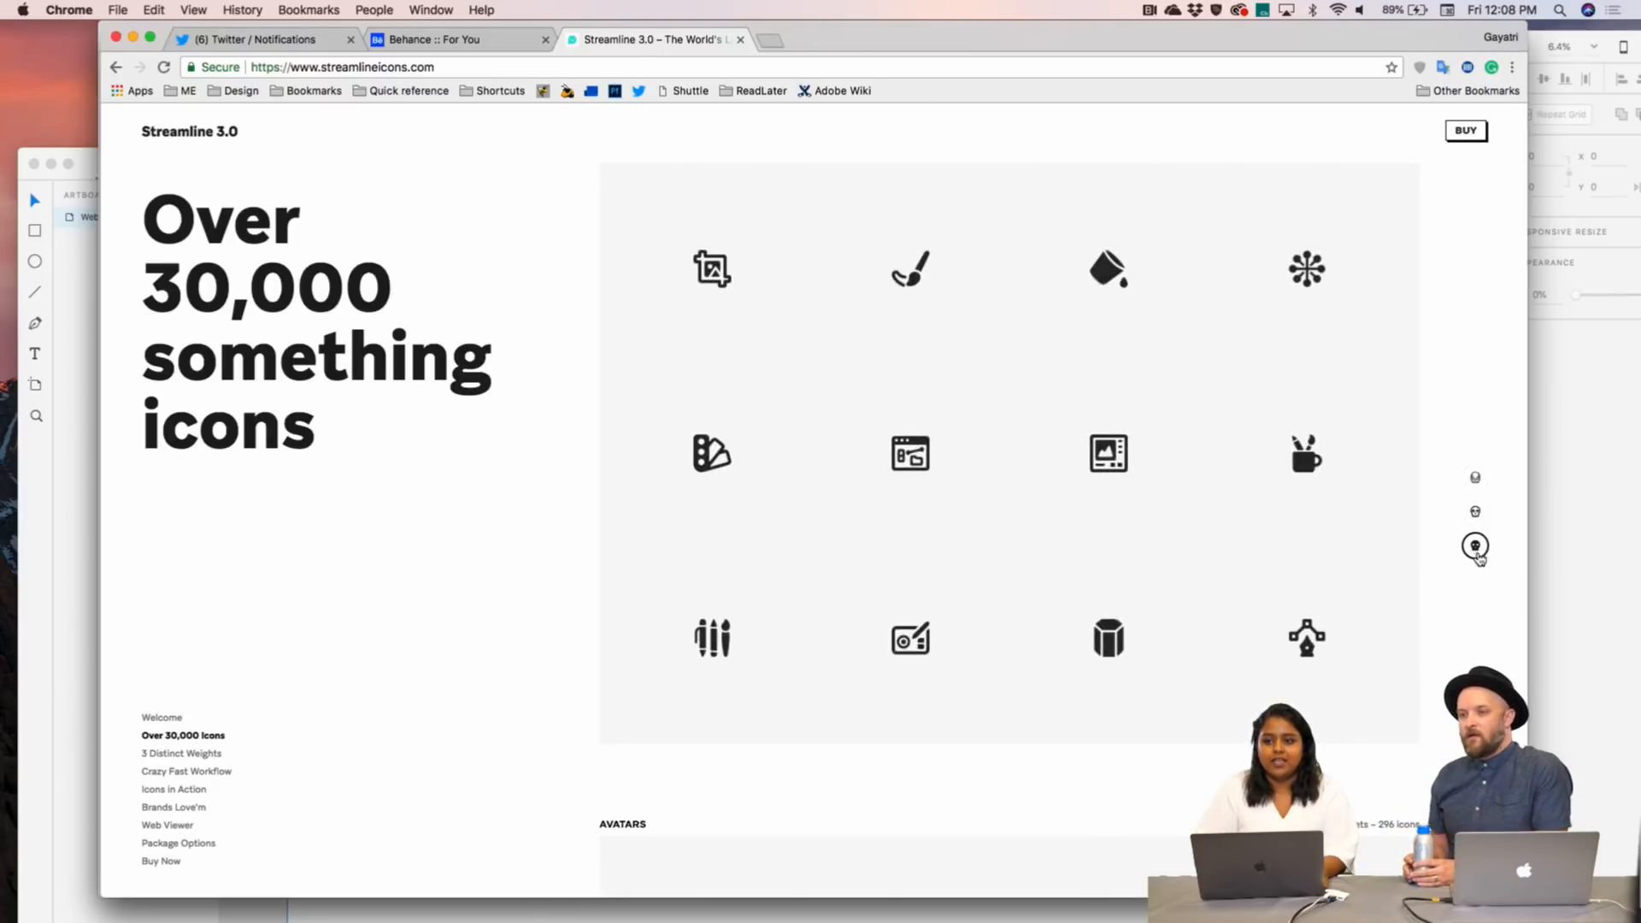
left_click(1479, 481)
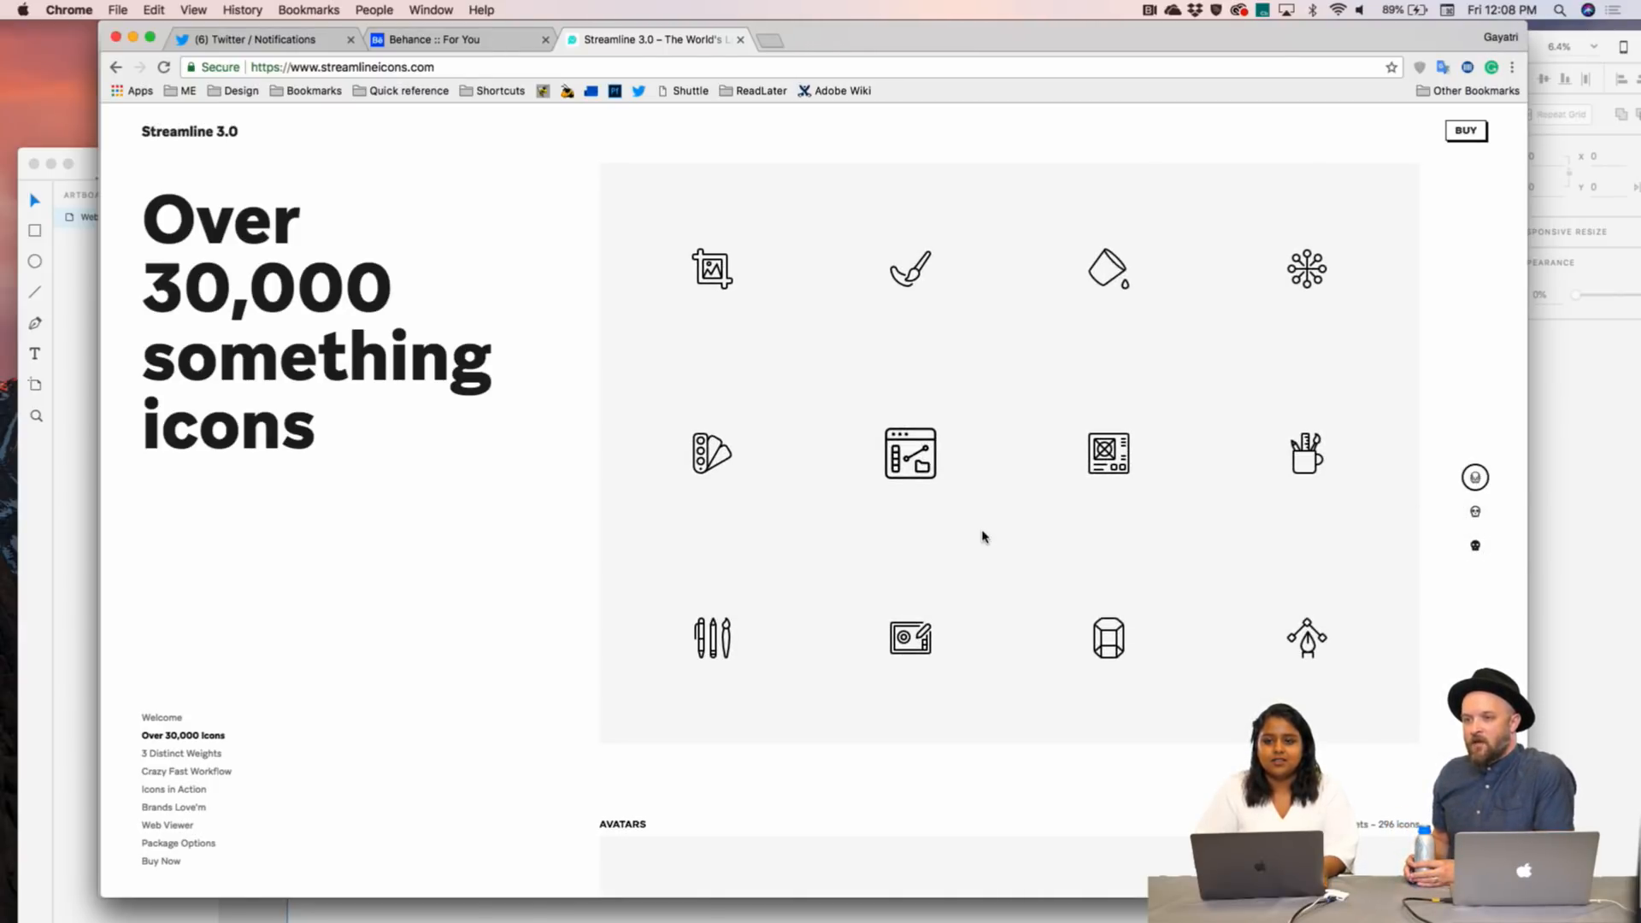
scroll(562, 687, "down", 8)
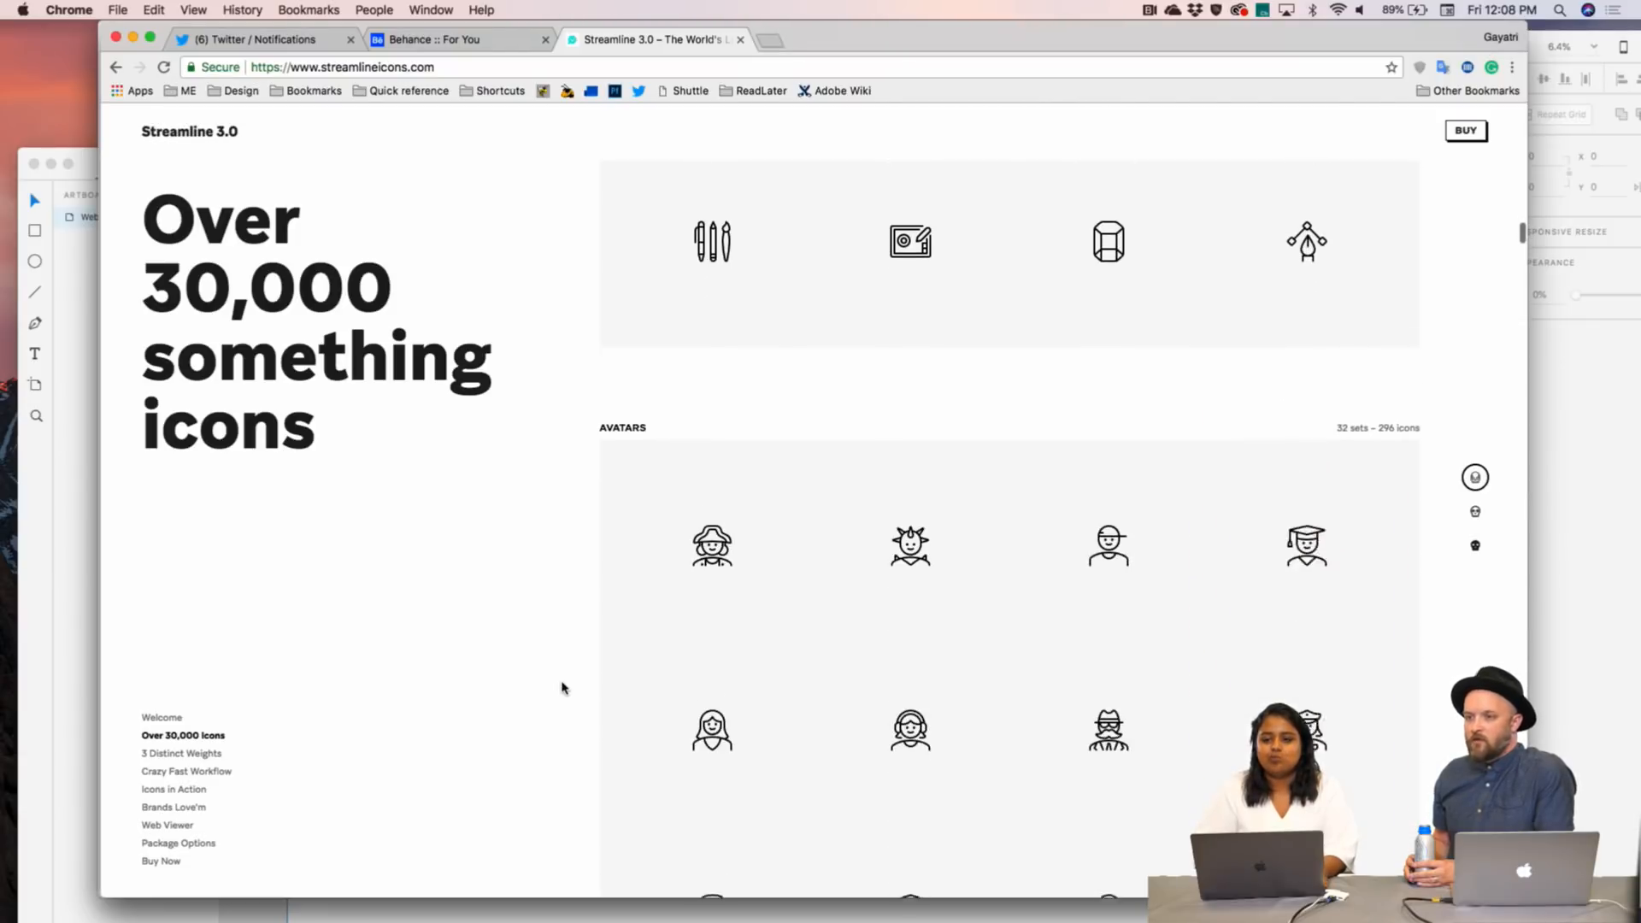
scroll(562, 687, "up", 2)
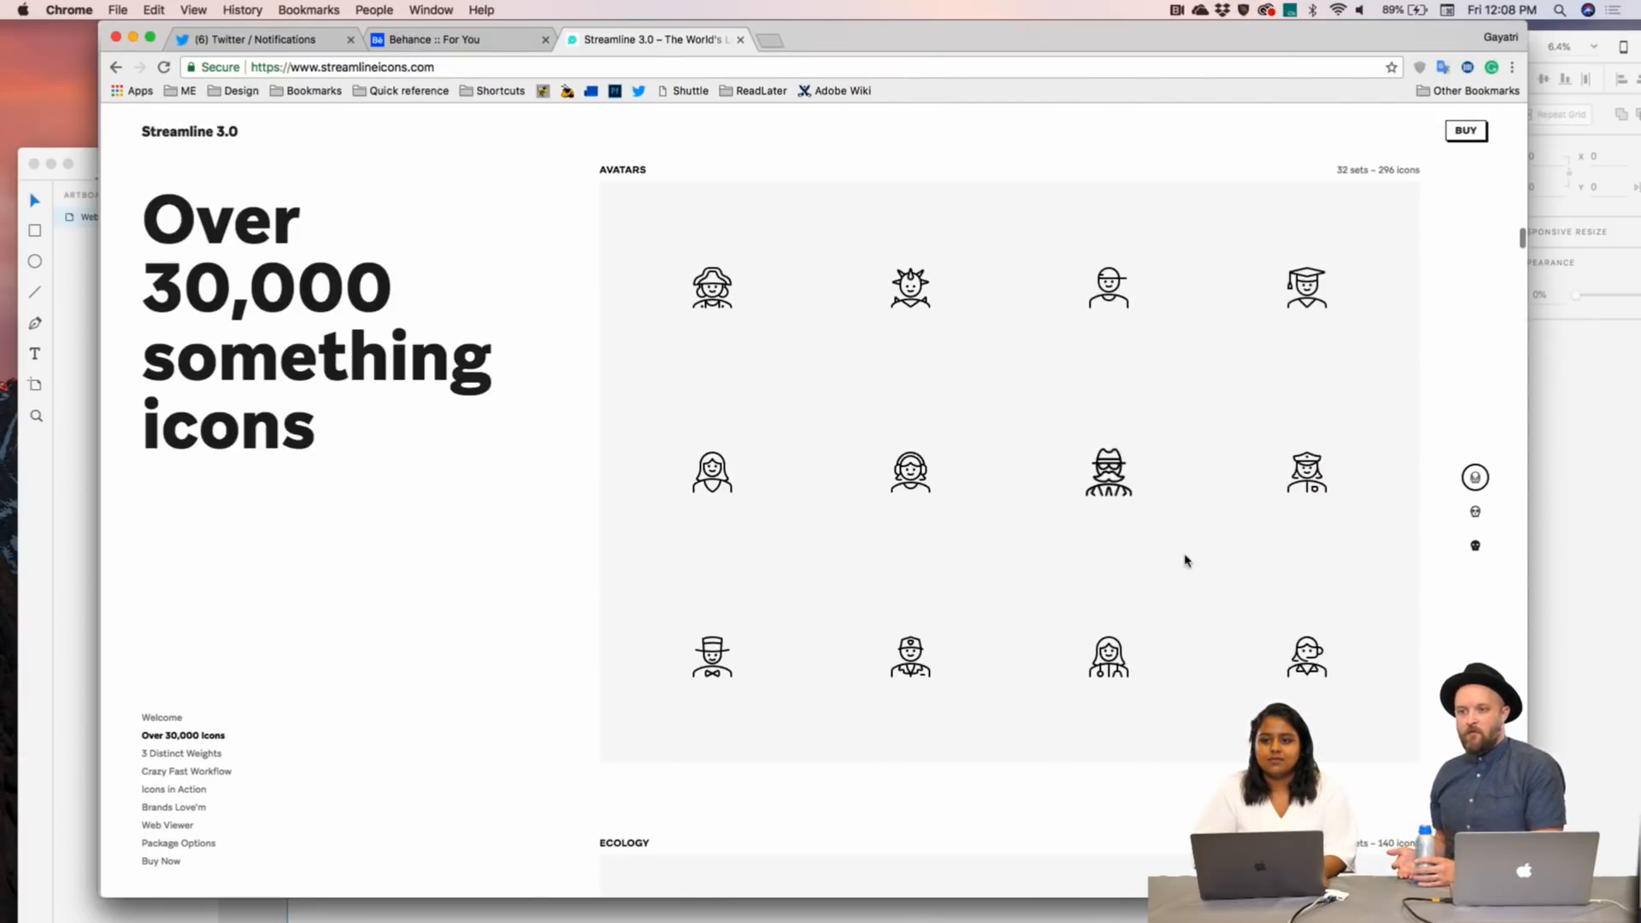
left_click(1475, 511)
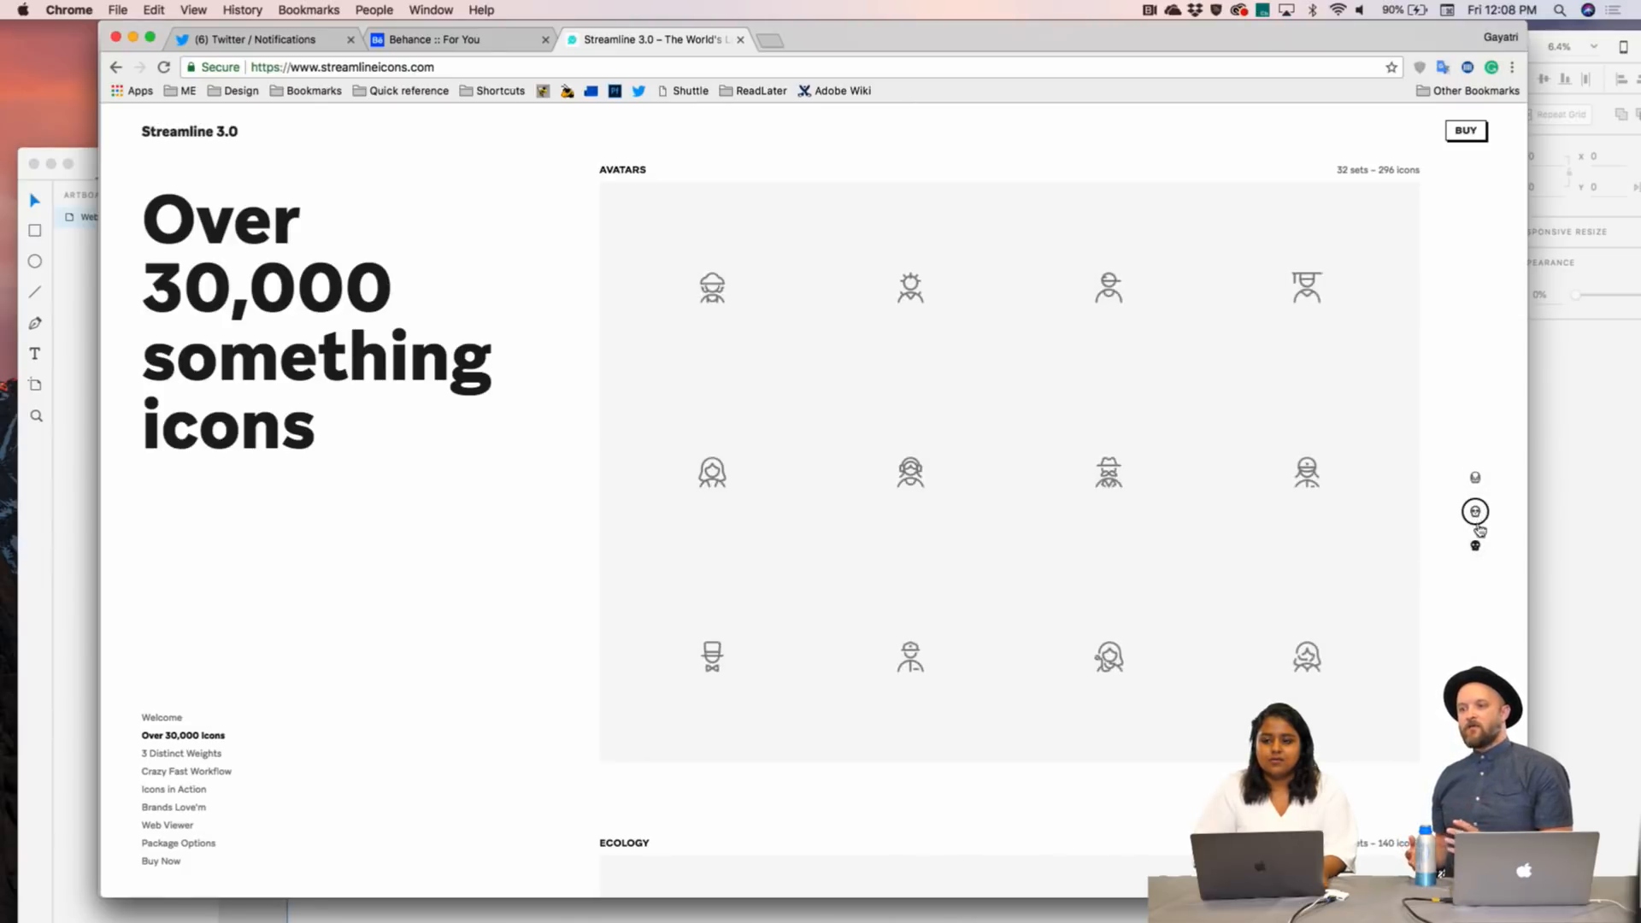
left_click(1475, 542)
scroll(1456, 463, "down", 8)
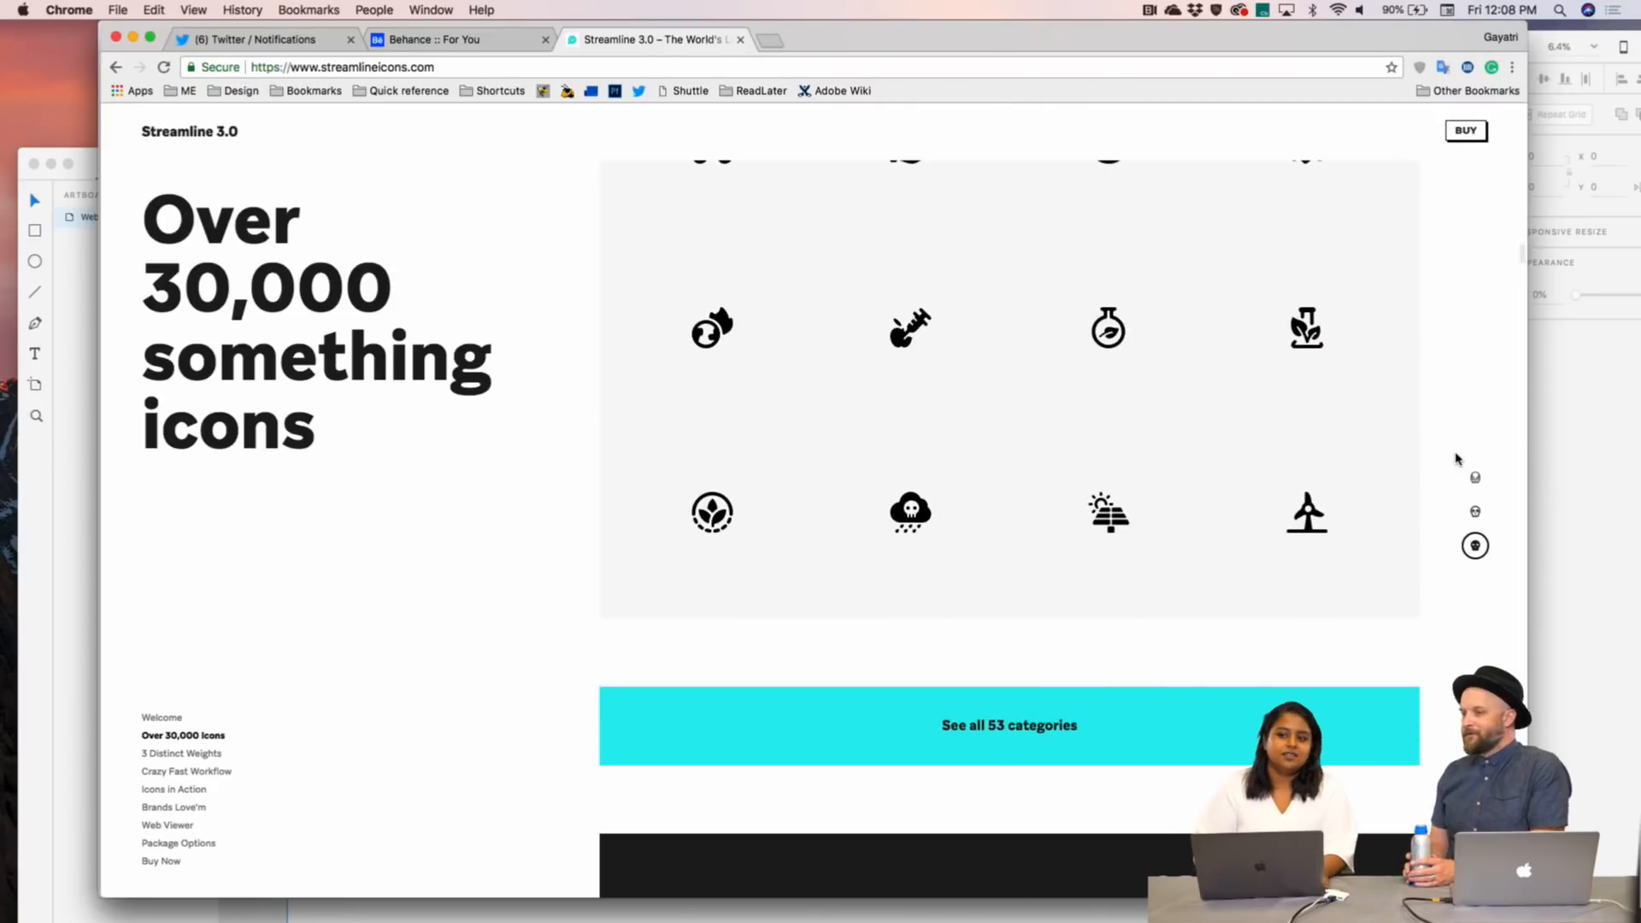
scroll(1456, 459, "up", 4)
scroll(1455, 459, "up", 2)
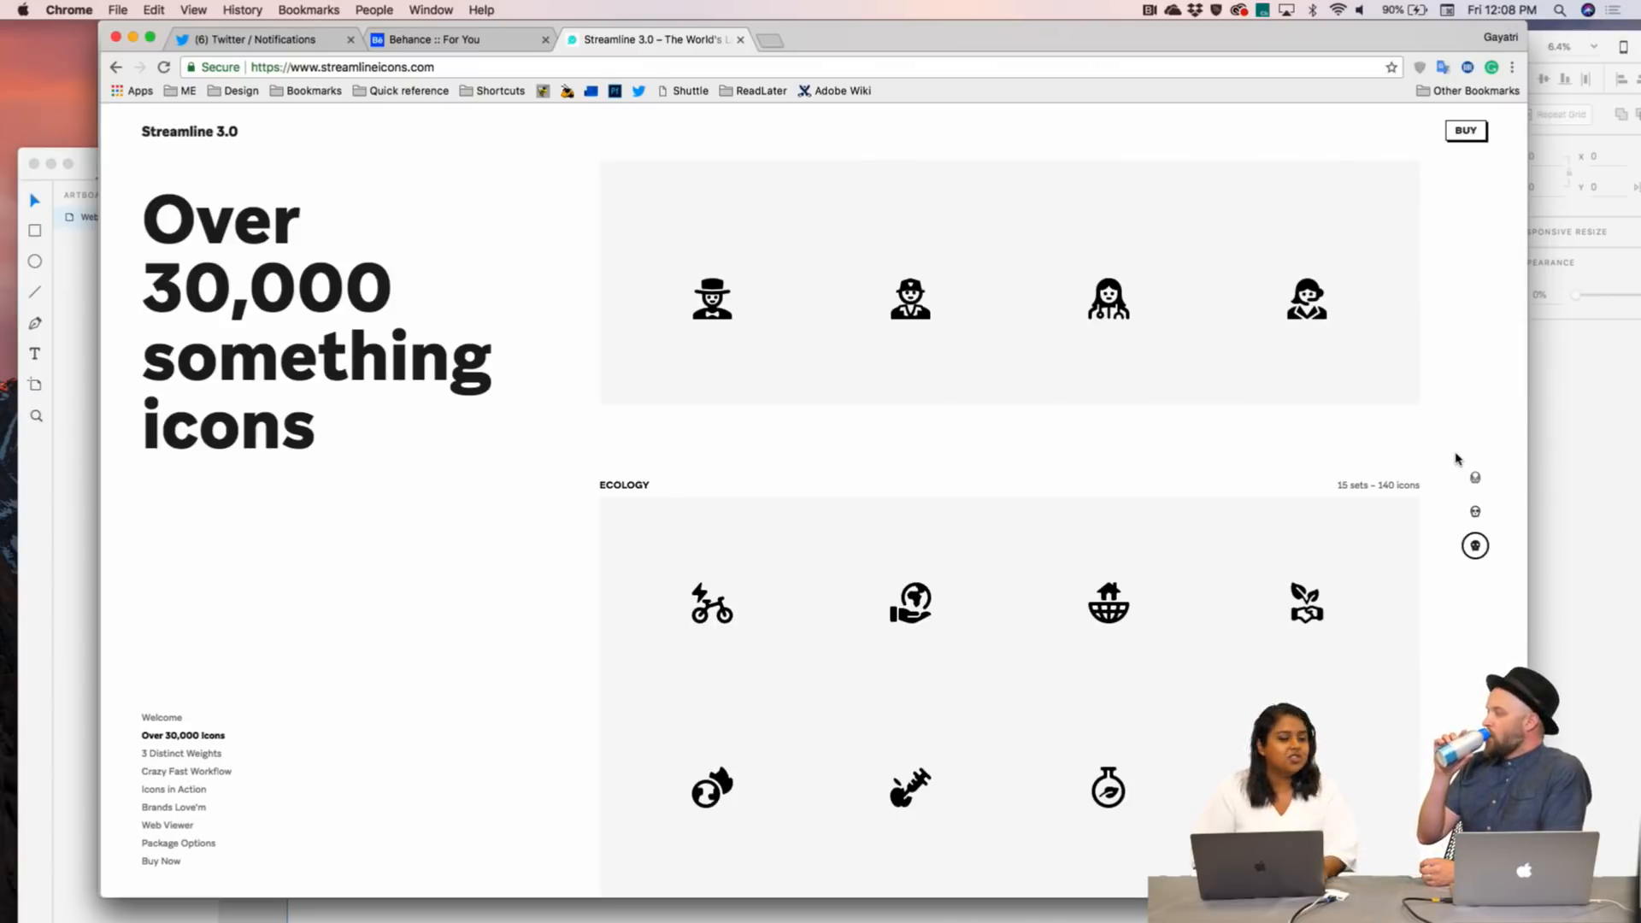
scroll(1455, 459, "up", 5)
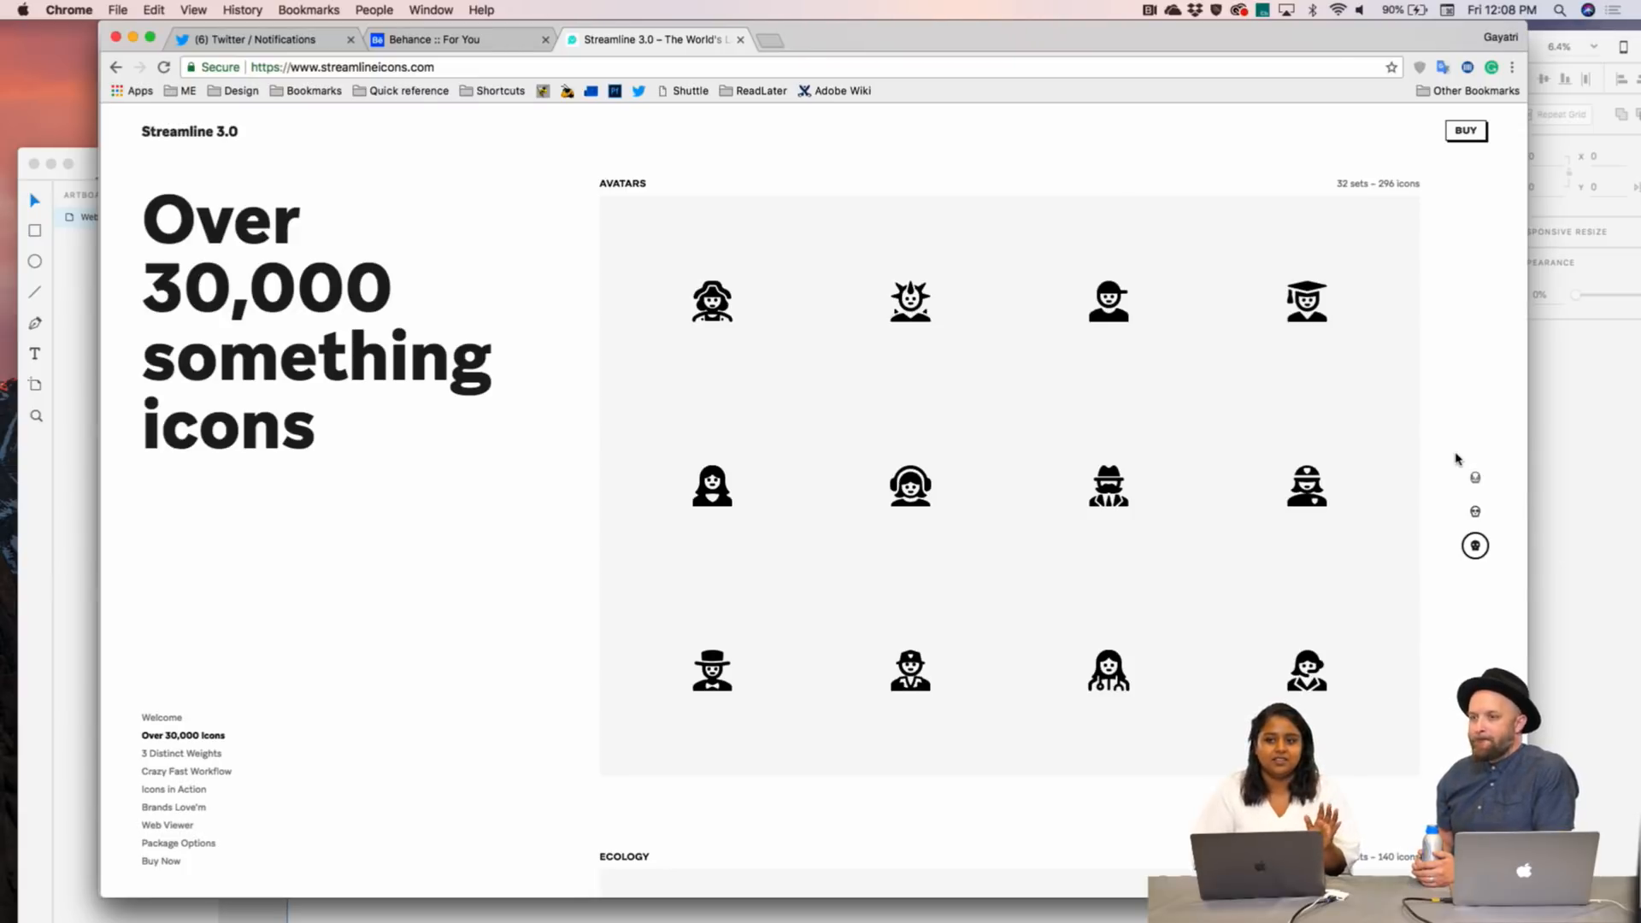
scroll(1455, 459, "up", 8)
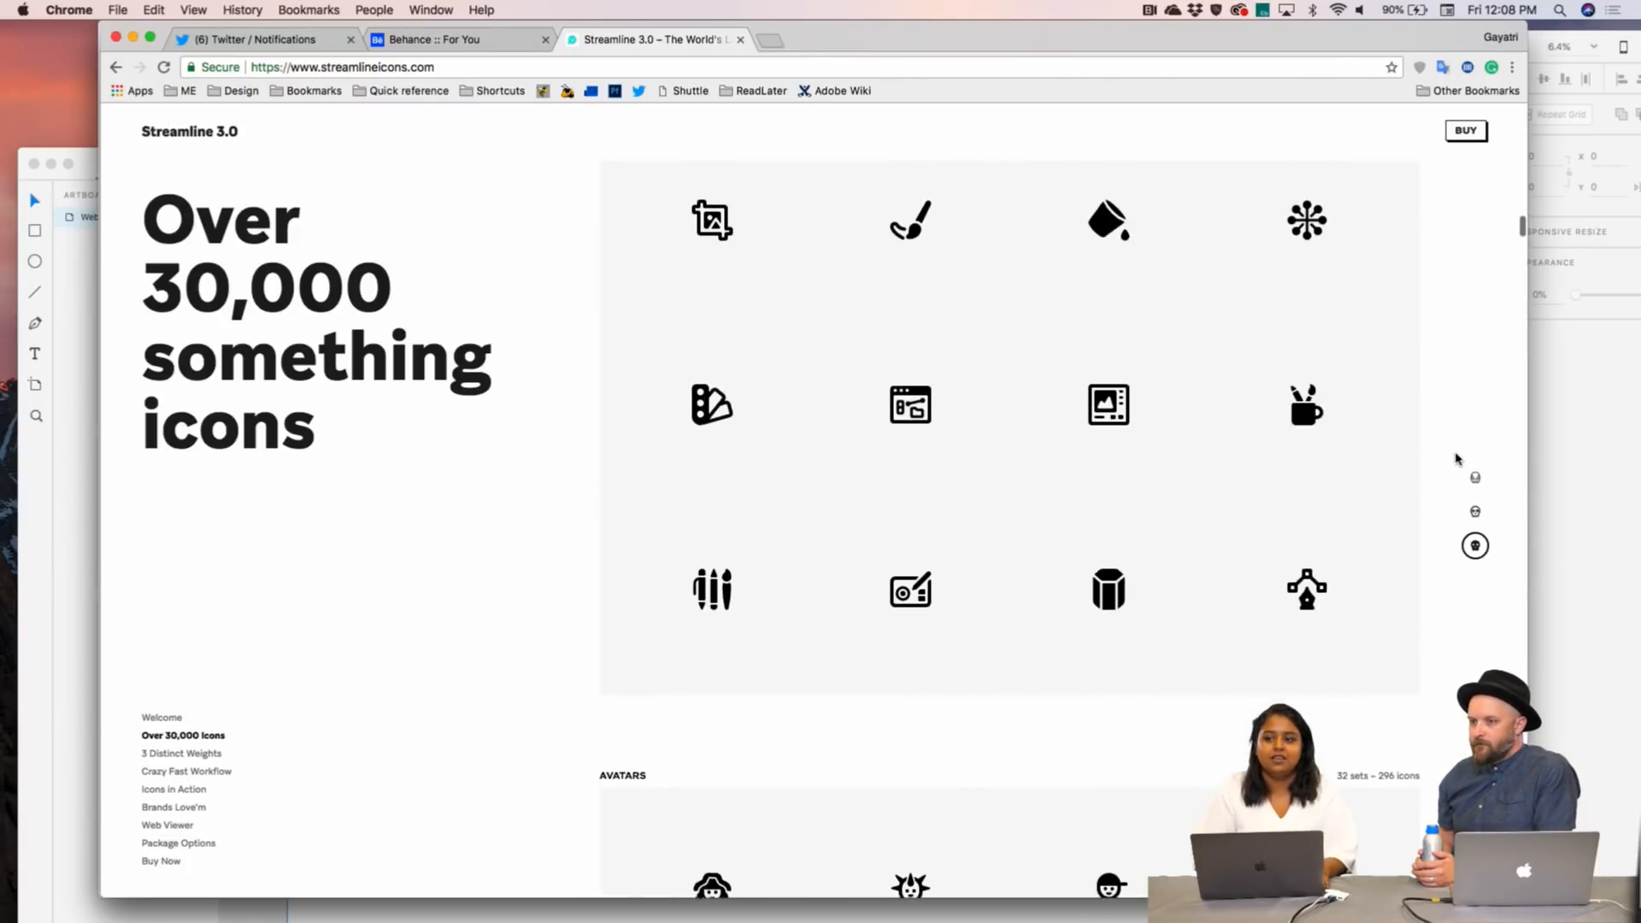
left_click(1476, 513)
left_click(1475, 477)
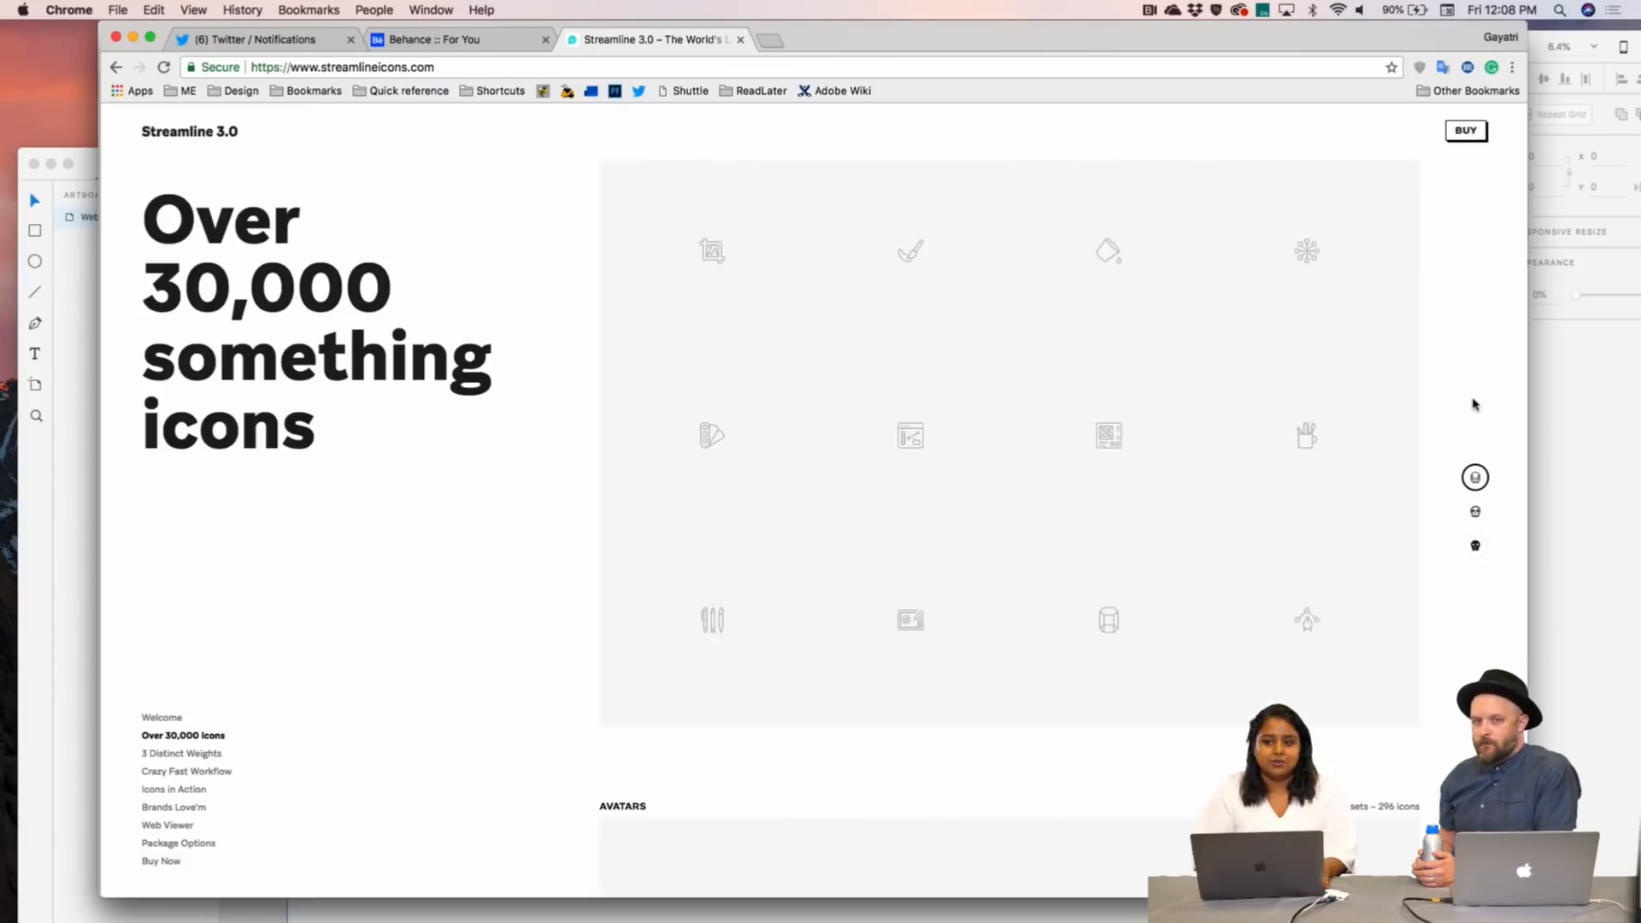
scroll(1469, 393, "up", 2)
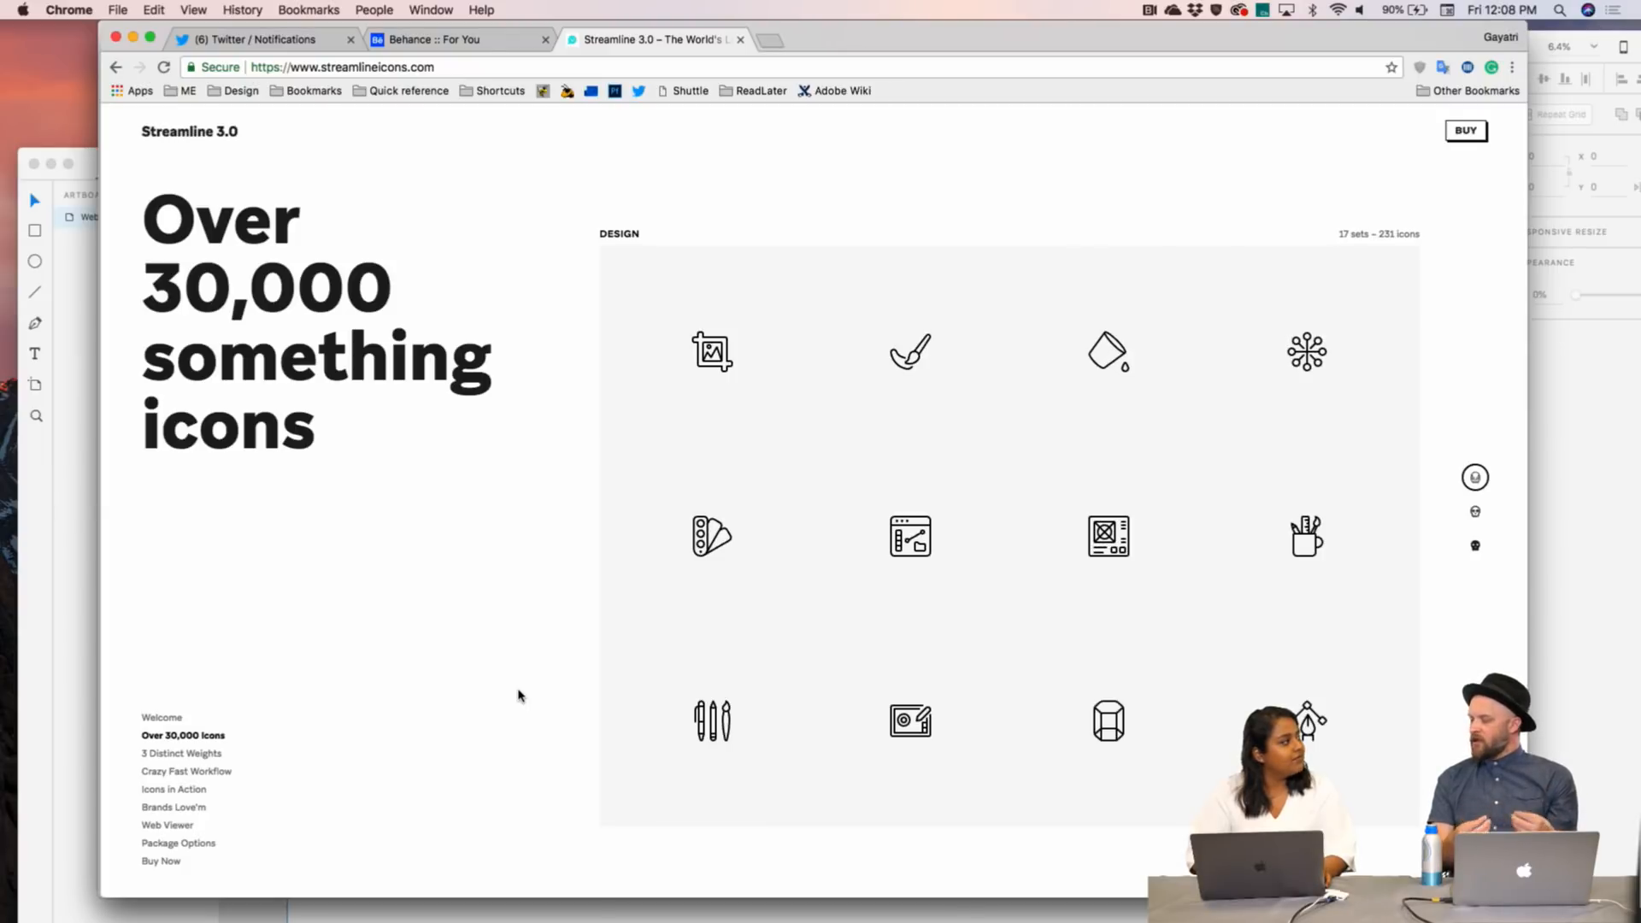
scroll(517, 695, "down", 5)
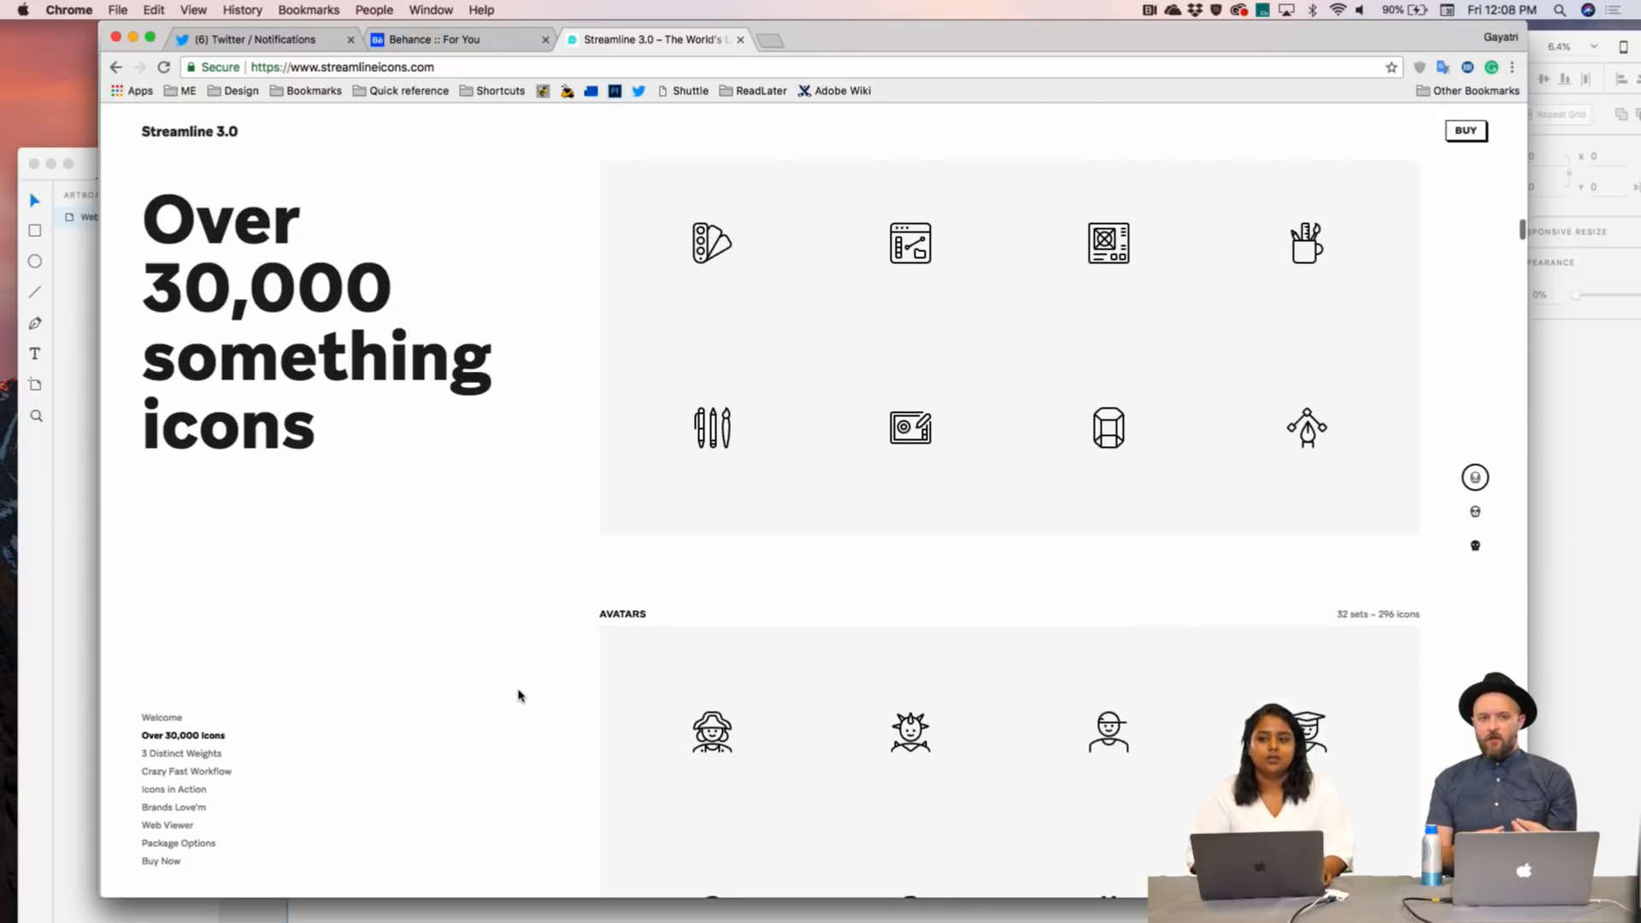
left_click(1476, 514)
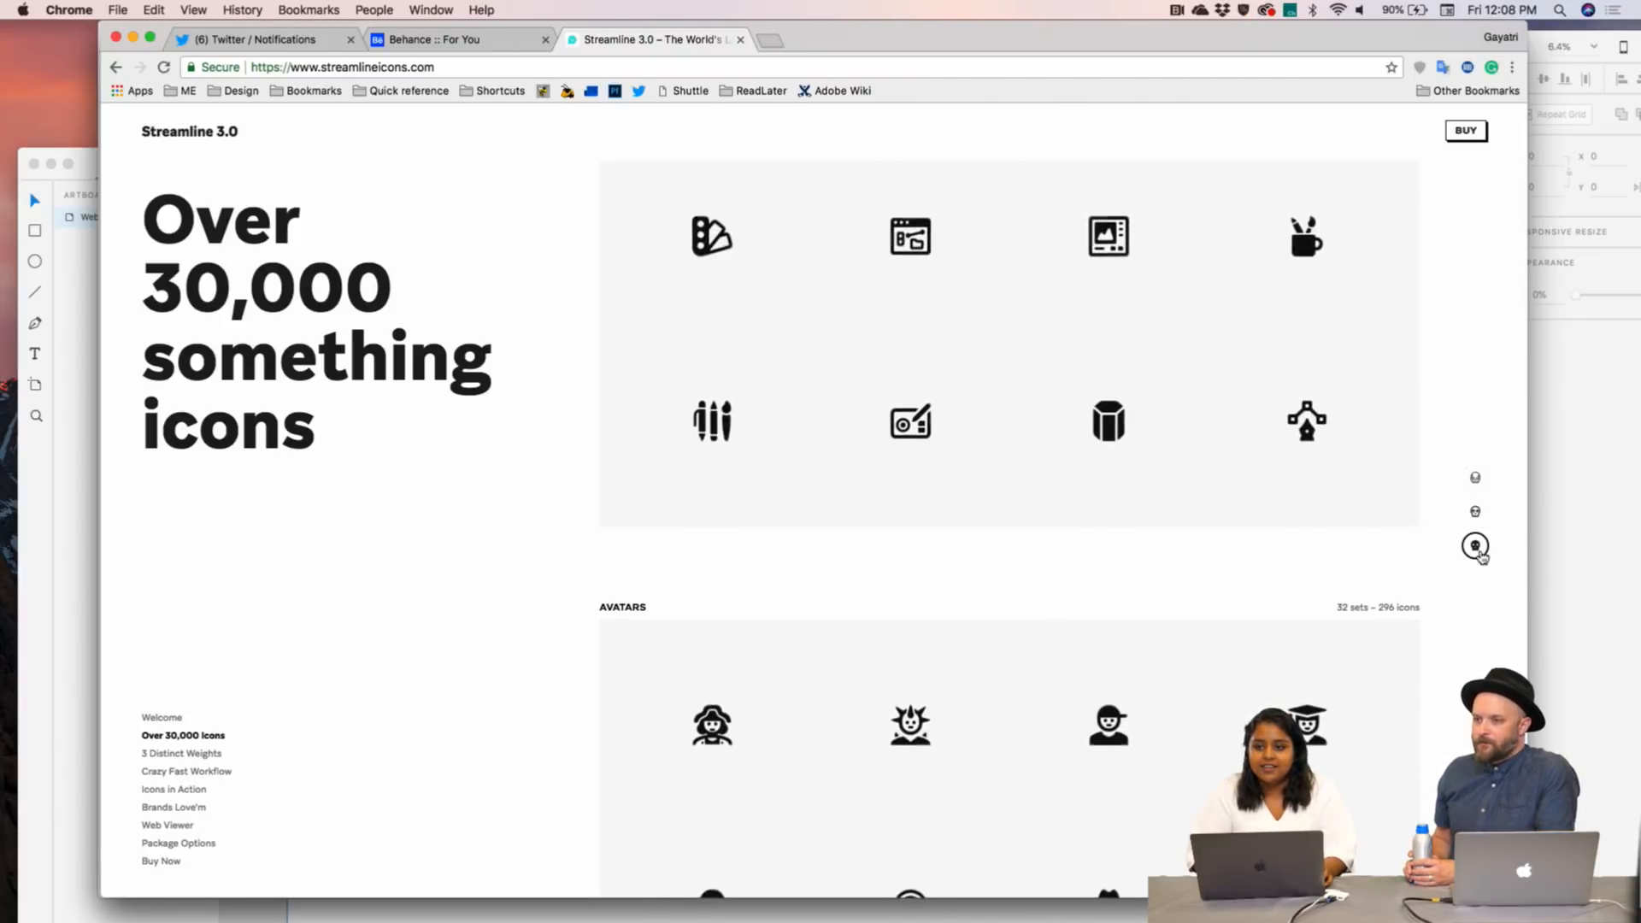
left_click(1475, 477)
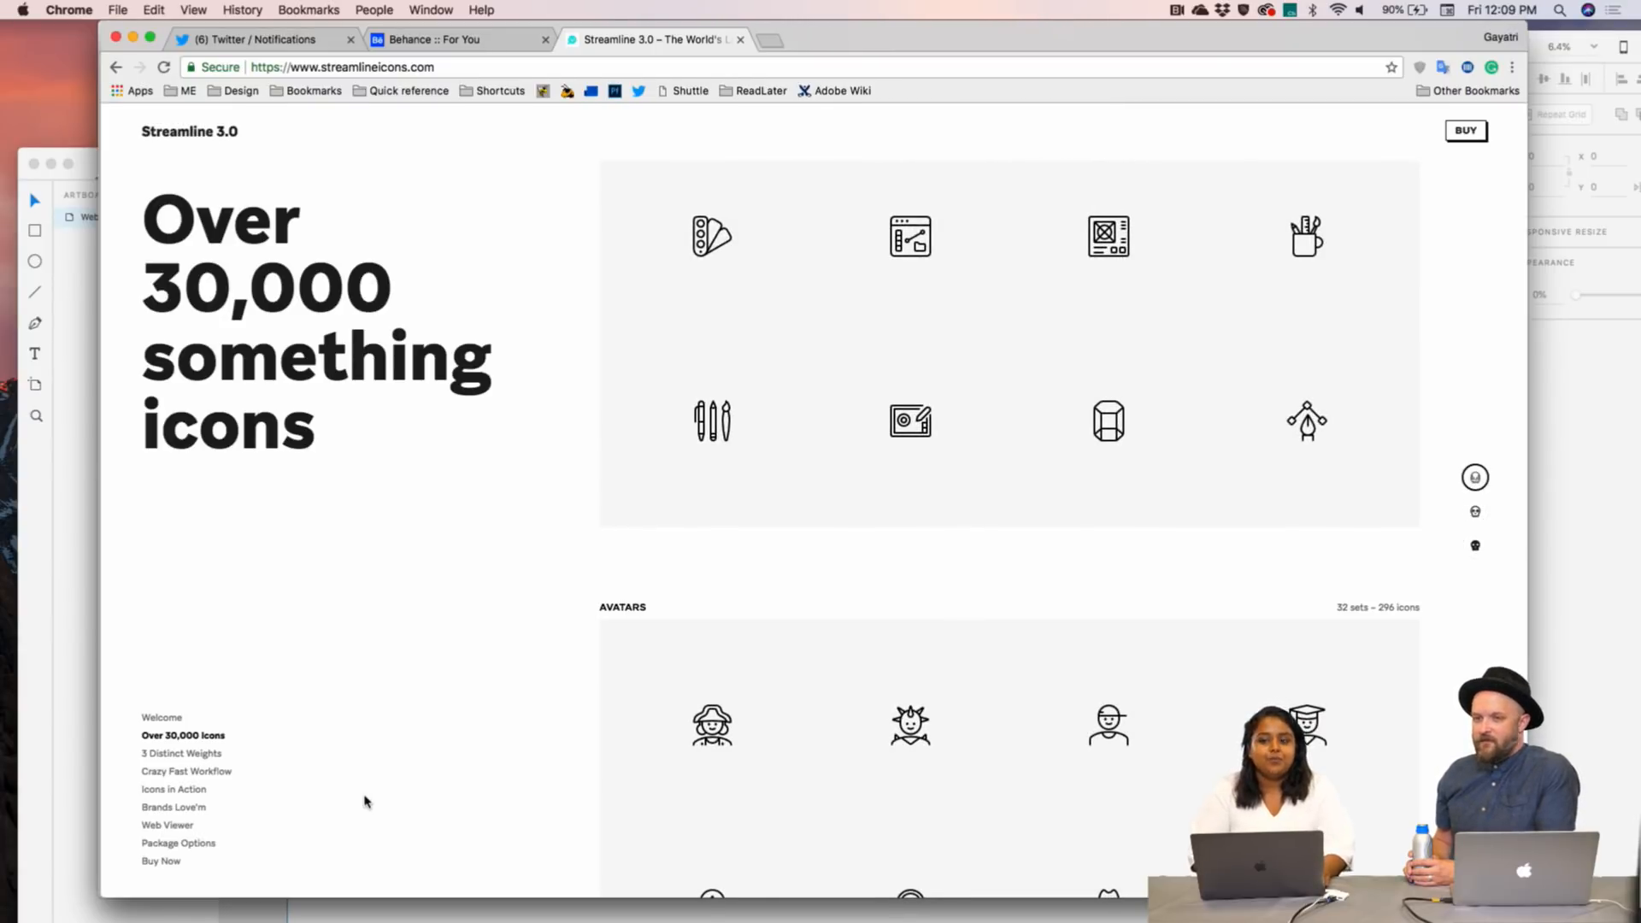
scroll(365, 801, "up", 10)
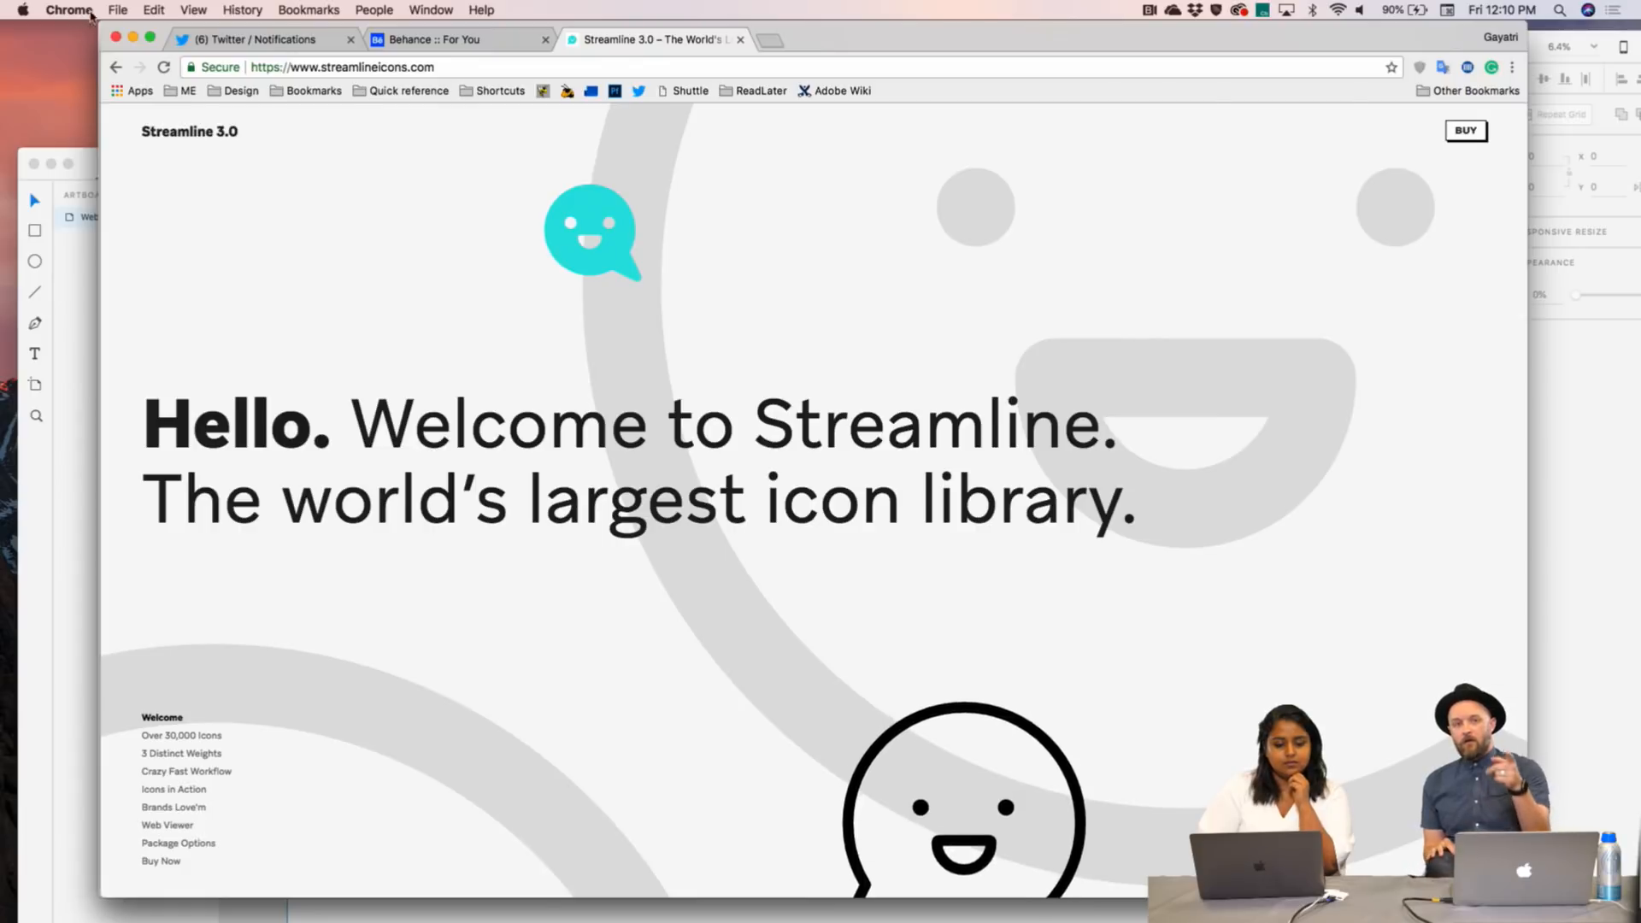
- Minimise Chrome so the XD Plugin Kit file in Adobe XD is in front again
left_click(133, 38)
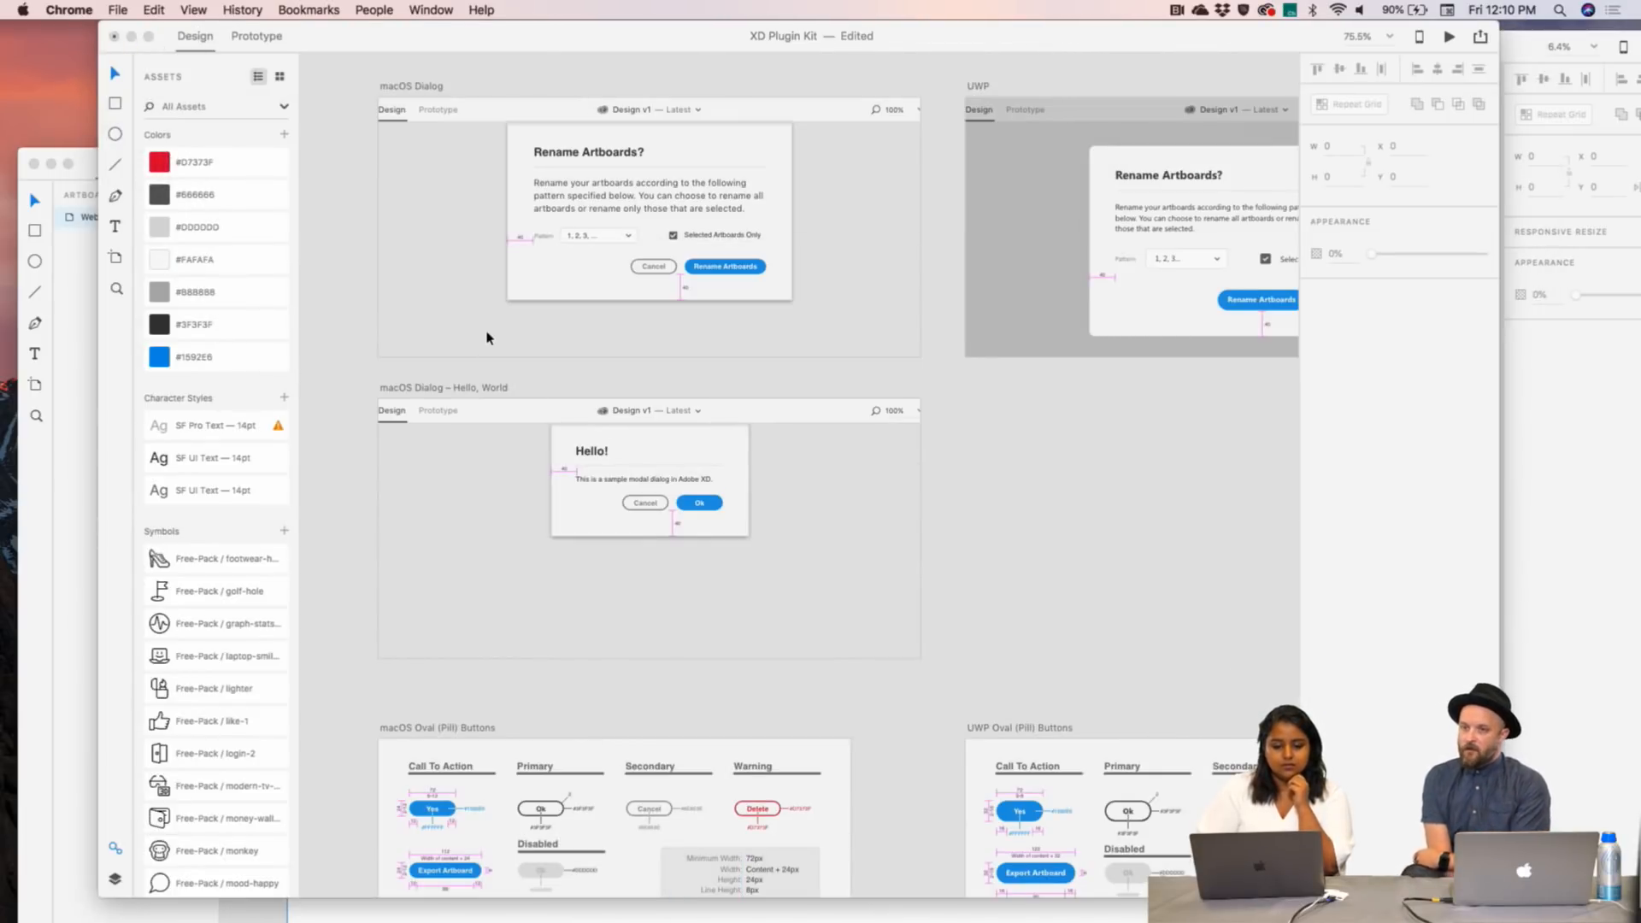
left_click(160, 29)
left_click_drag(160, 29, 61, 29)
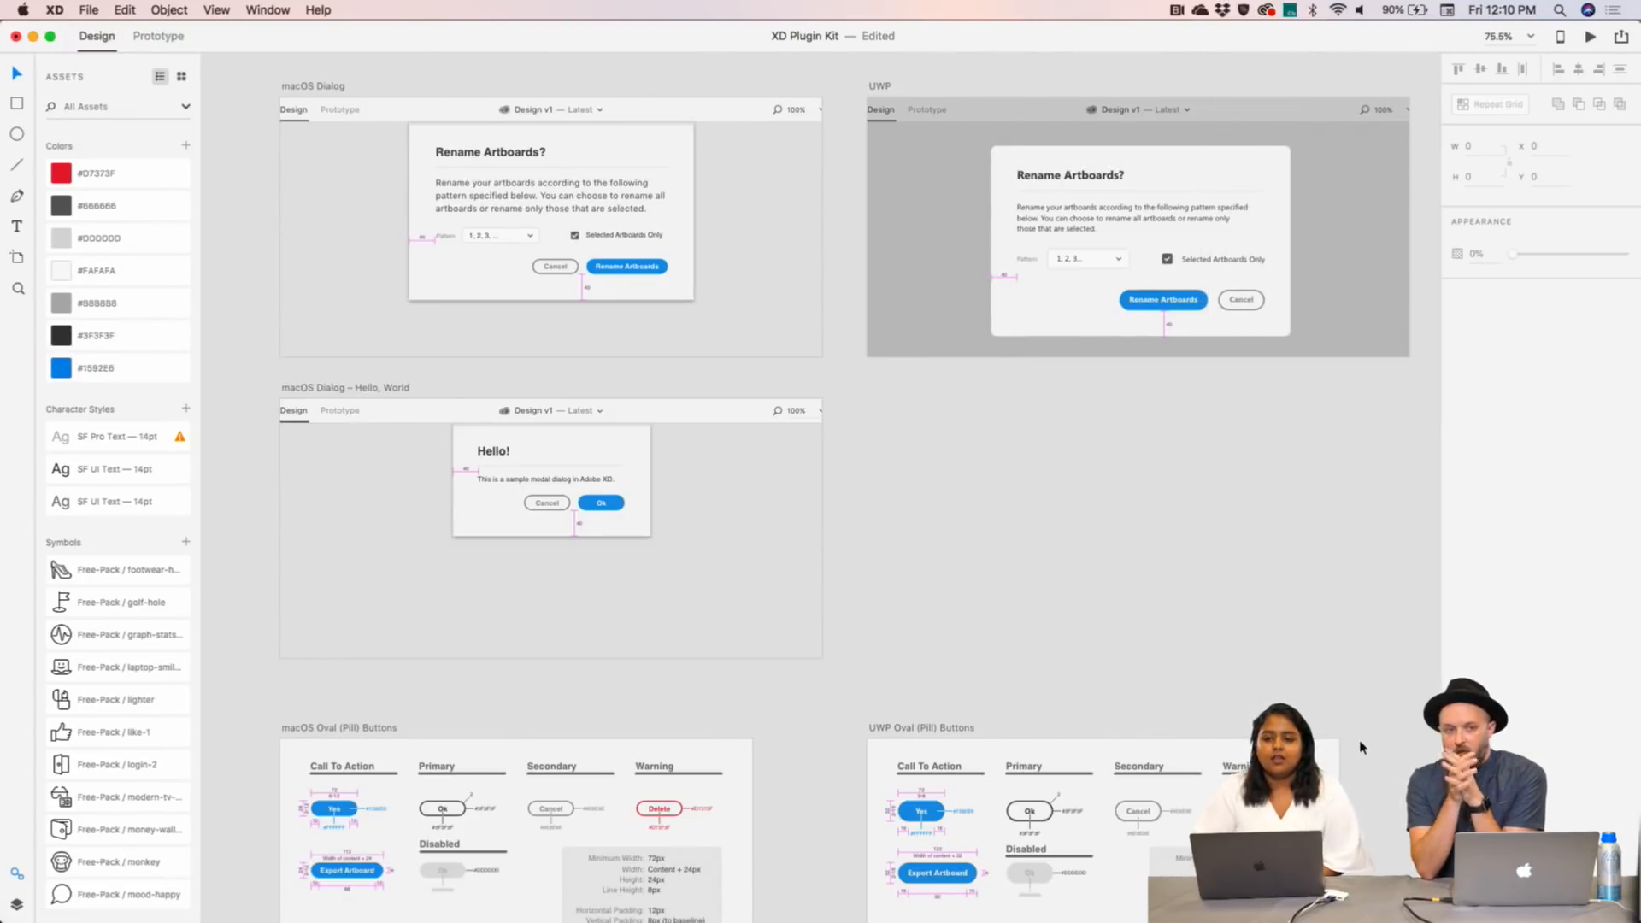
scroll(1350, 736, "up", 3)
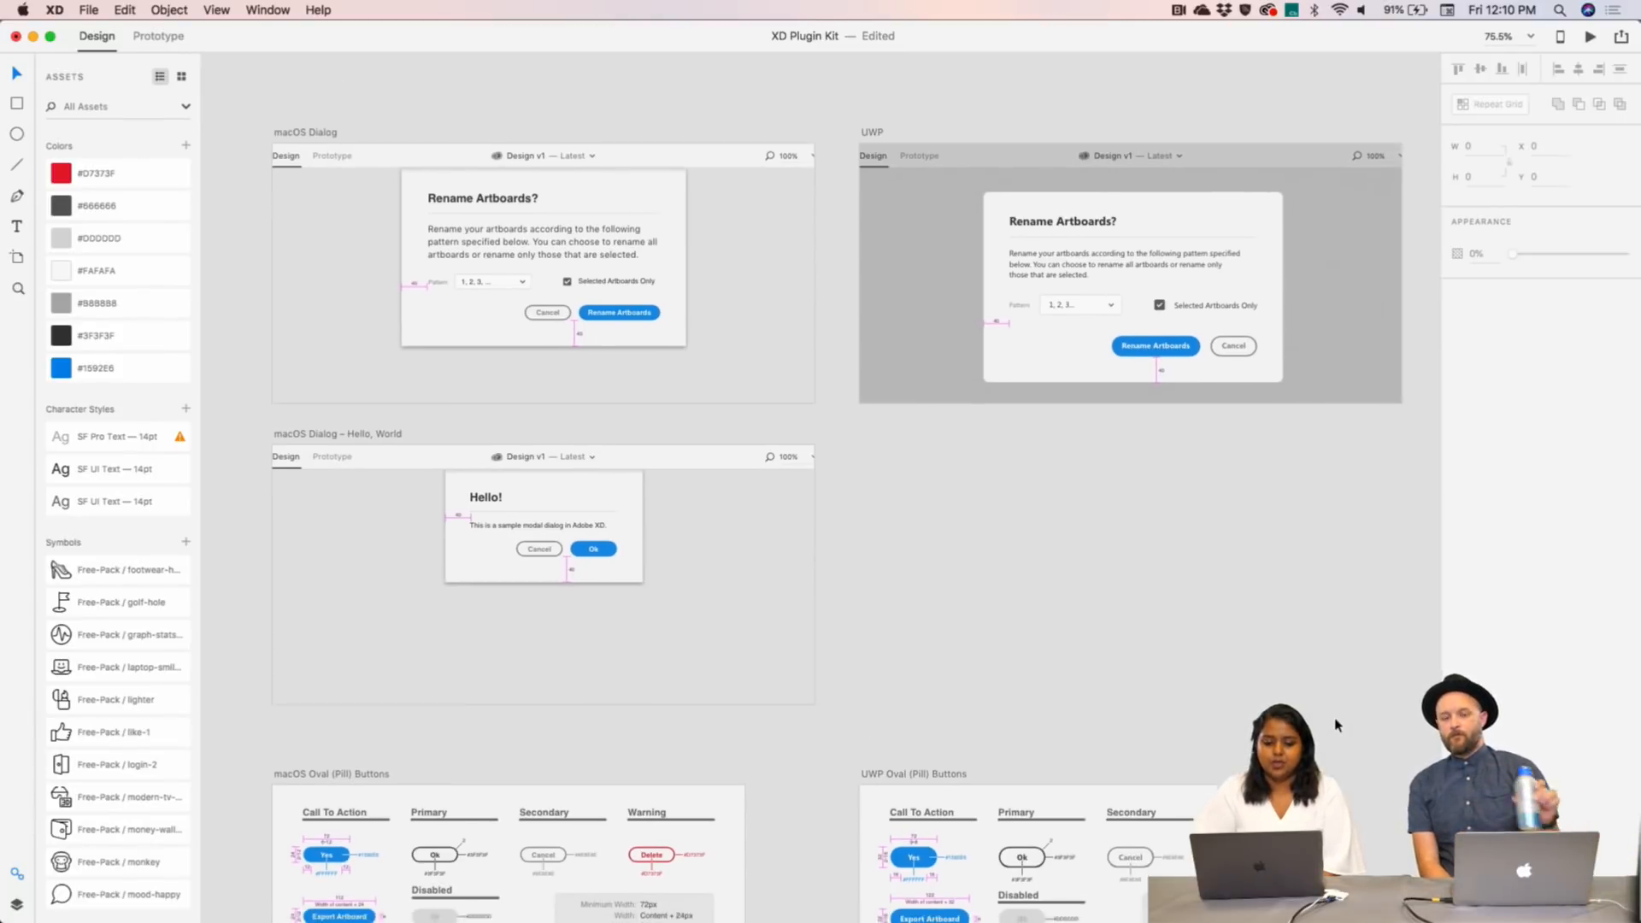
scroll(1337, 725, "down", 3)
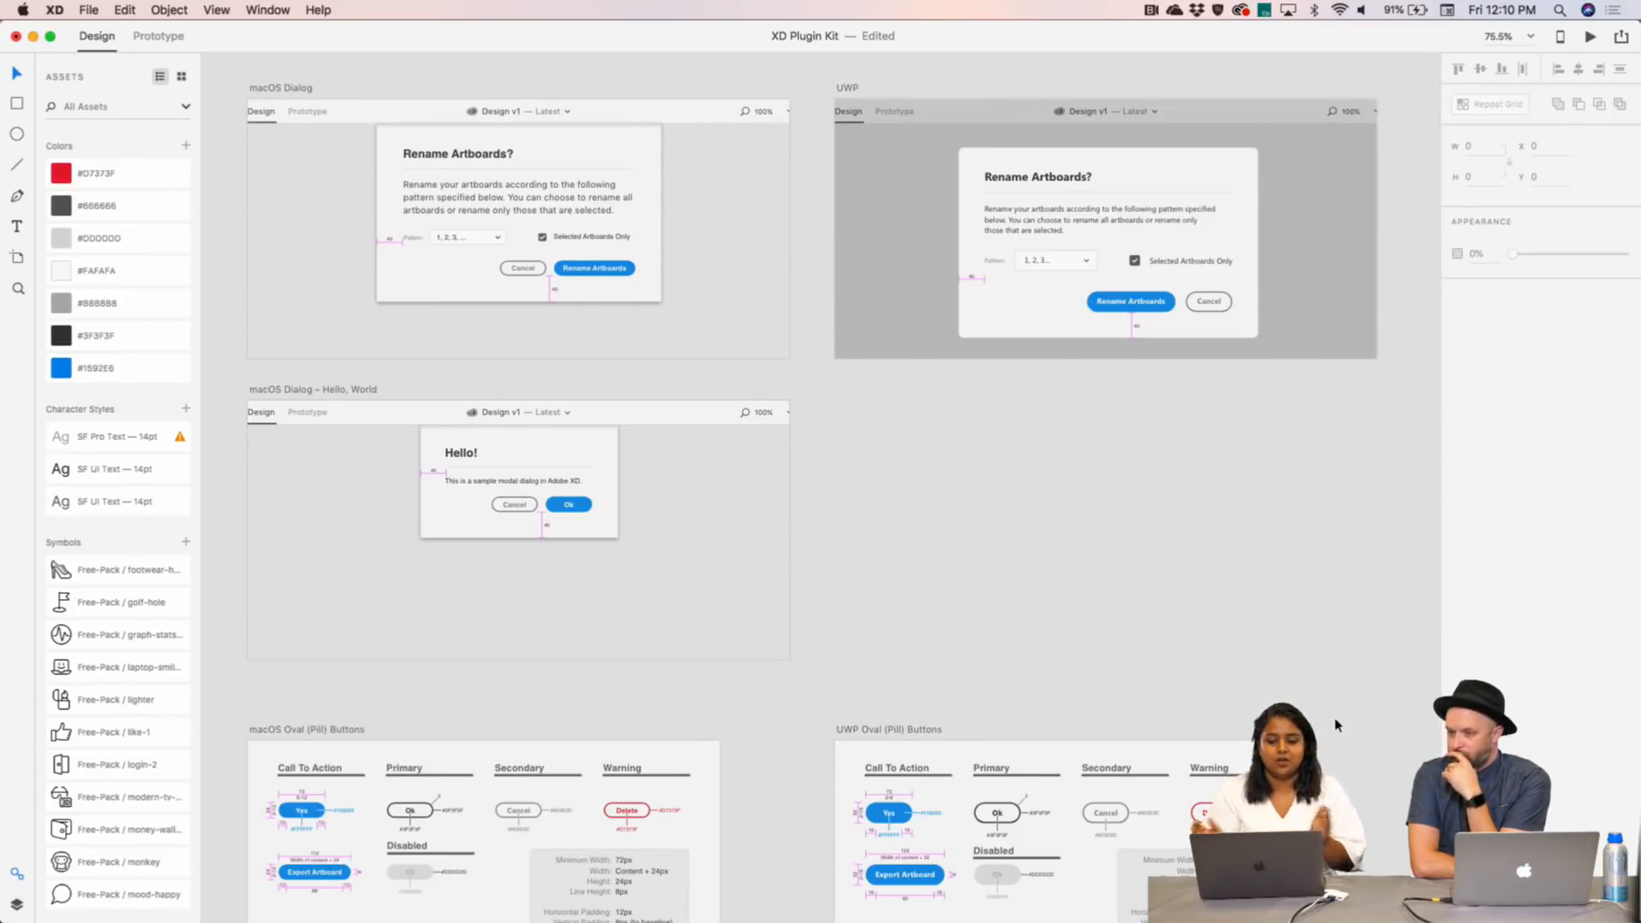
scroll(1337, 725, "down", 10)
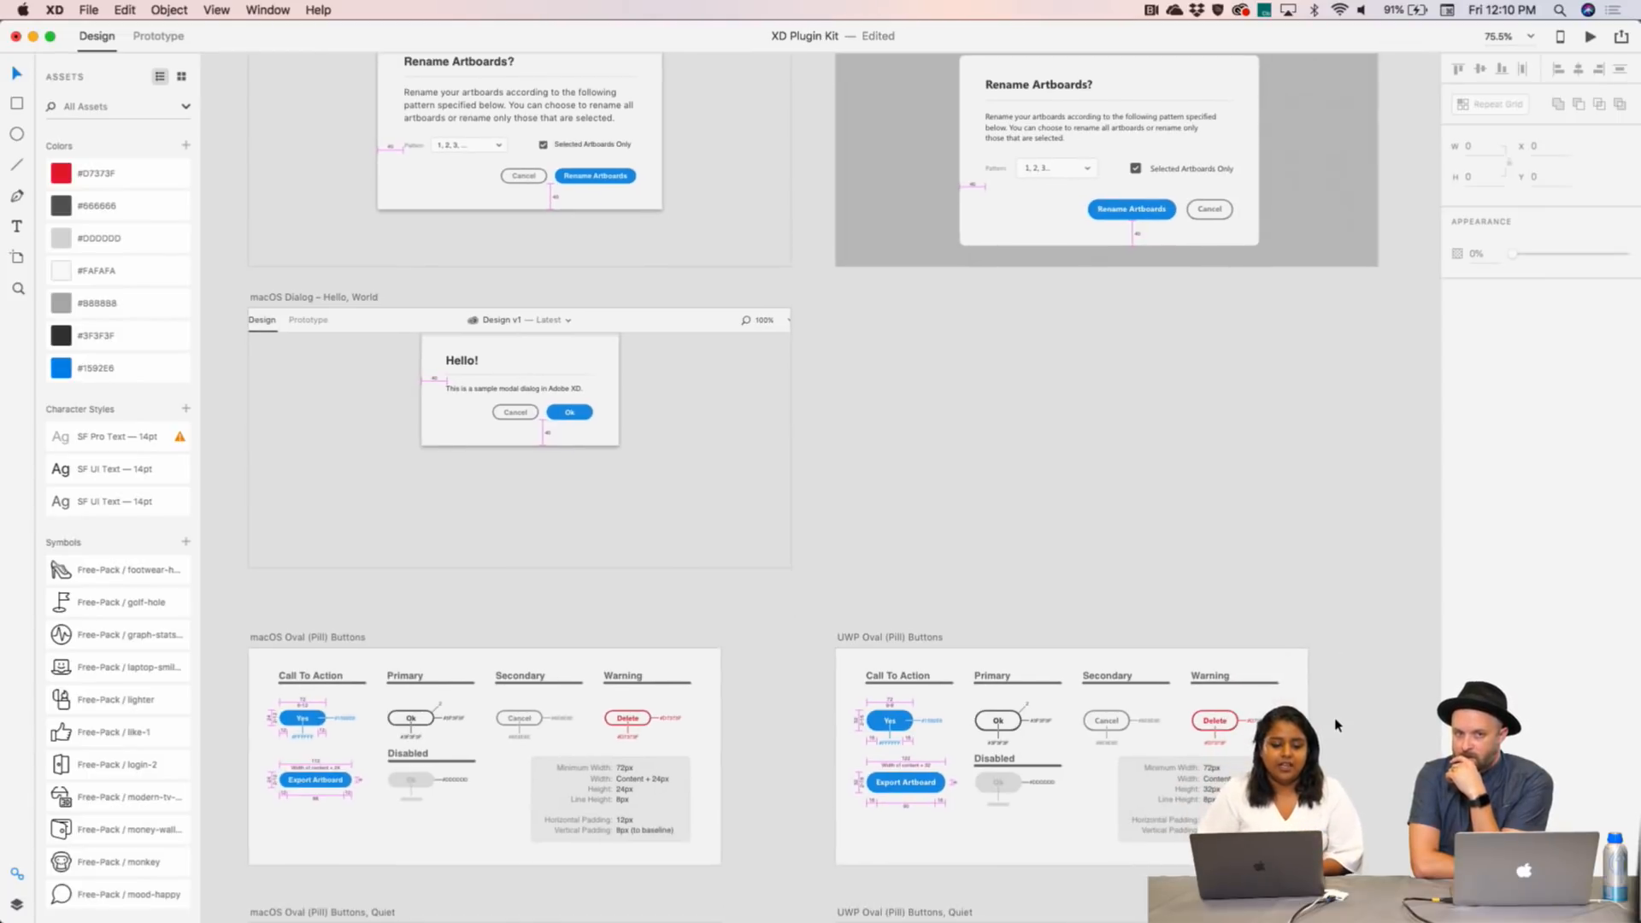
scroll(1337, 726, "down", 15)
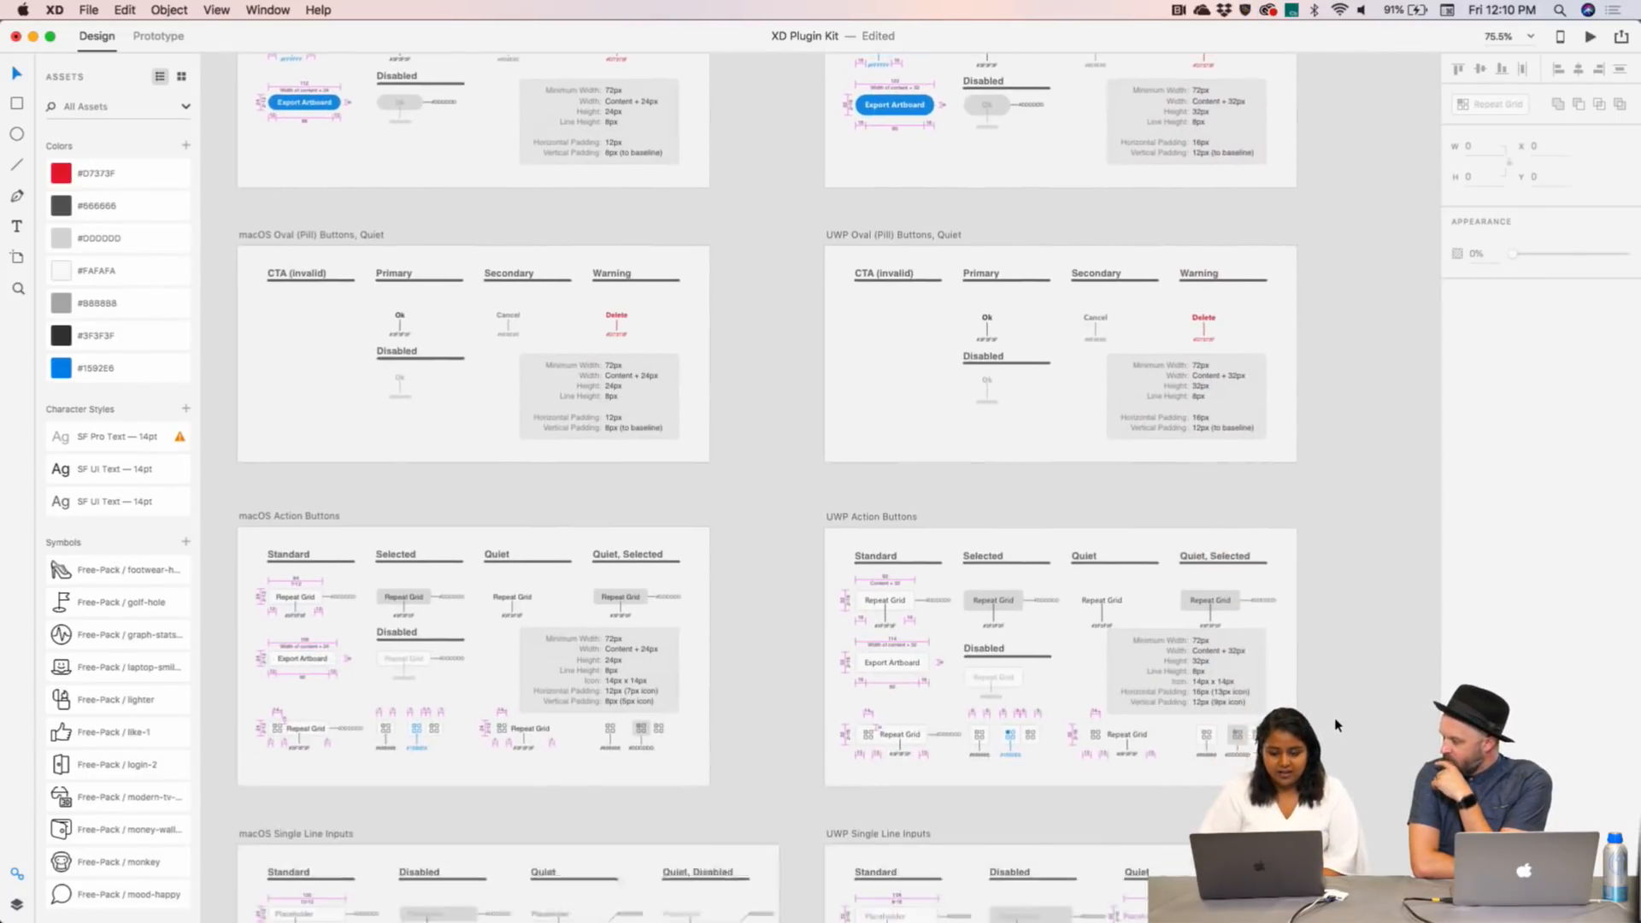
scroll(1337, 726, "down", 15)
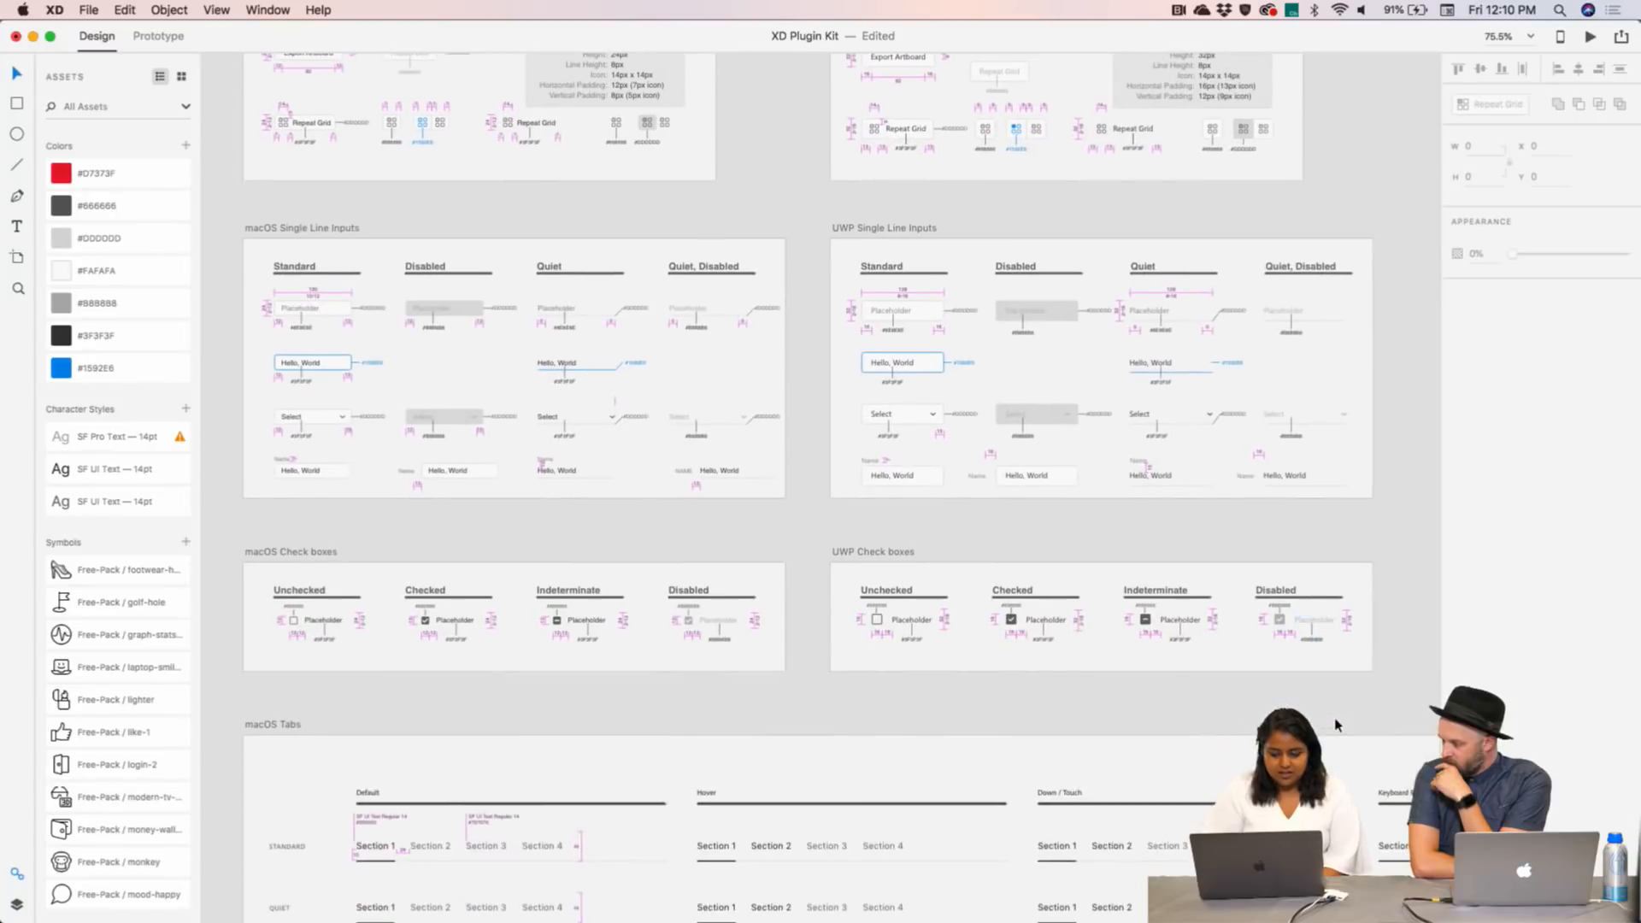
scroll(1337, 726, "down", 2)
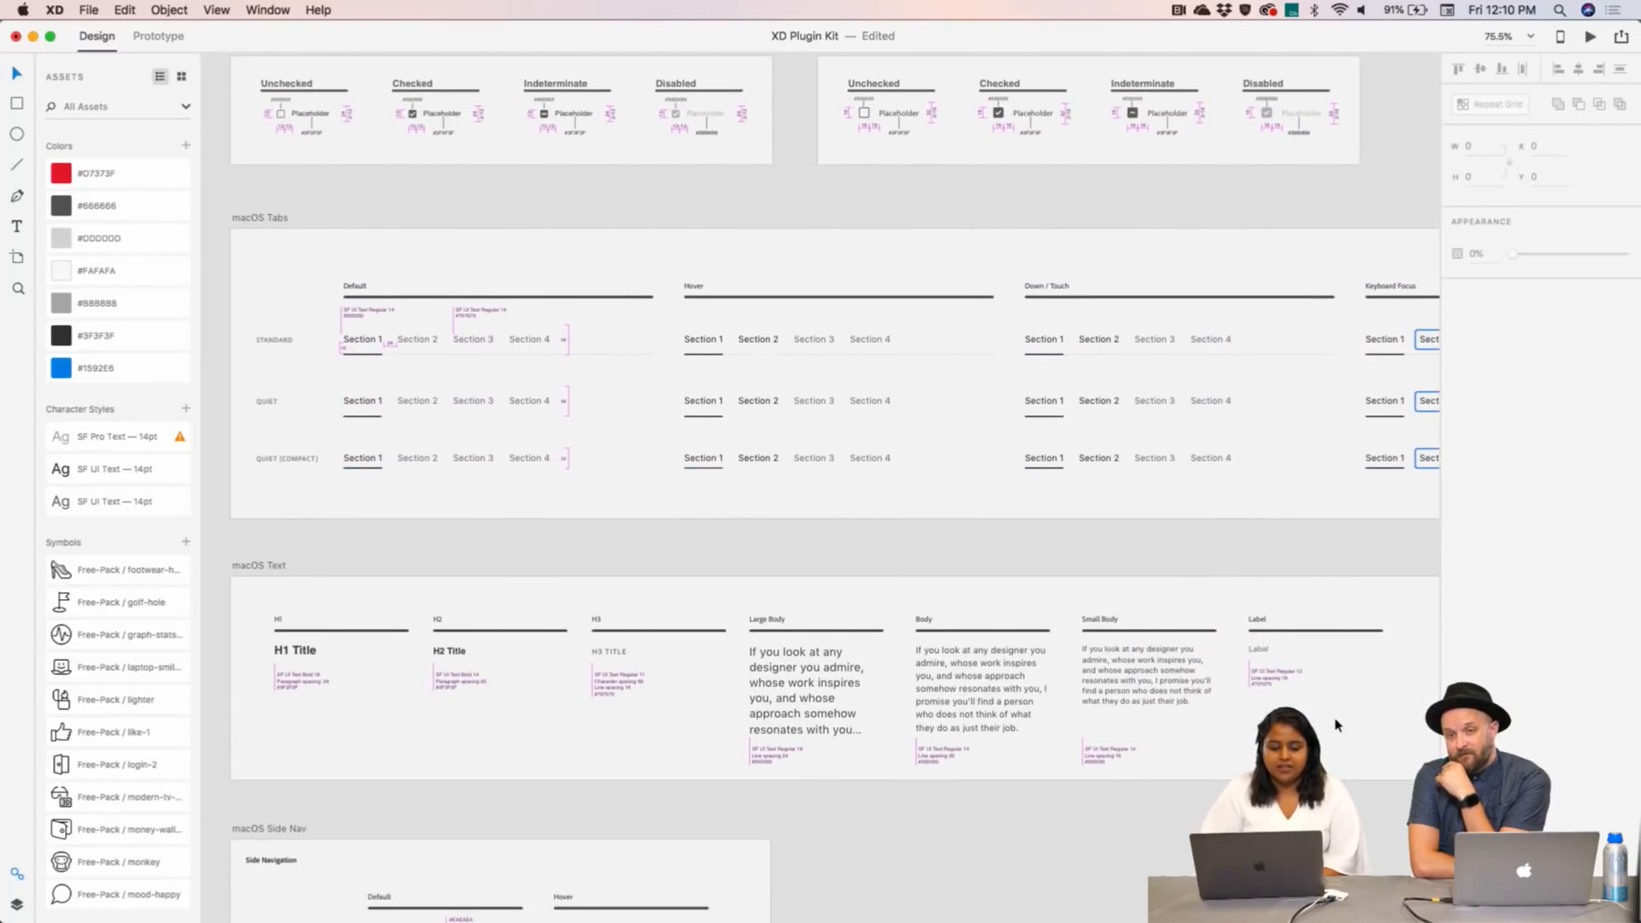
scroll(1334, 726, "down", 5)
scroll(1330, 727, "down", 2)
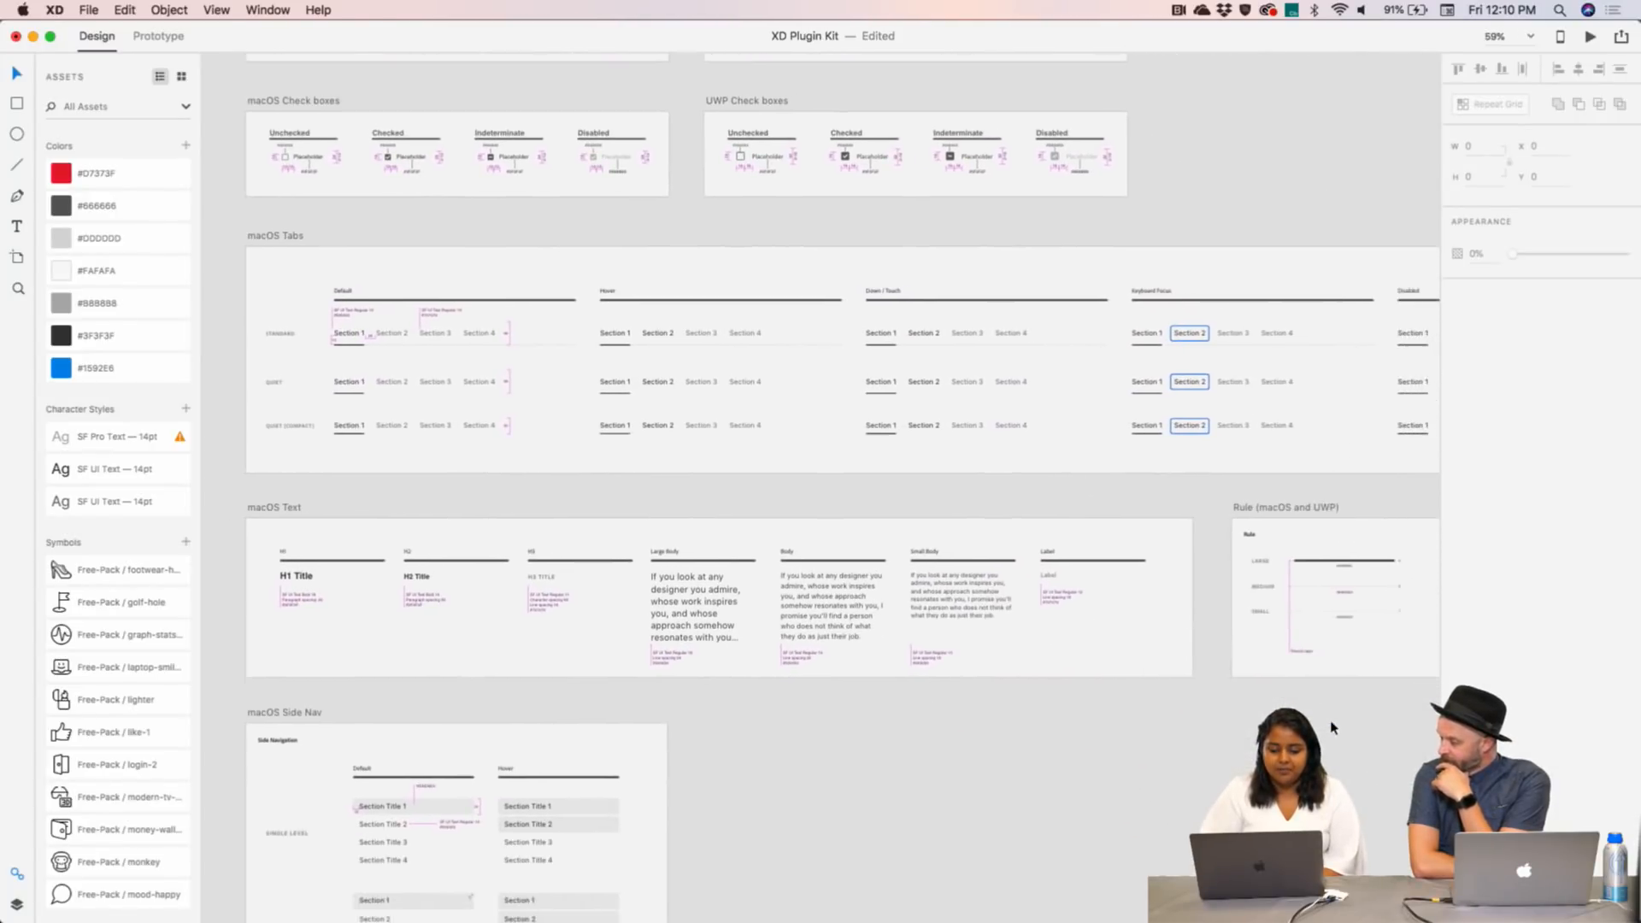
scroll(1331, 727, "up", 10)
scroll(1331, 727, "up", 15)
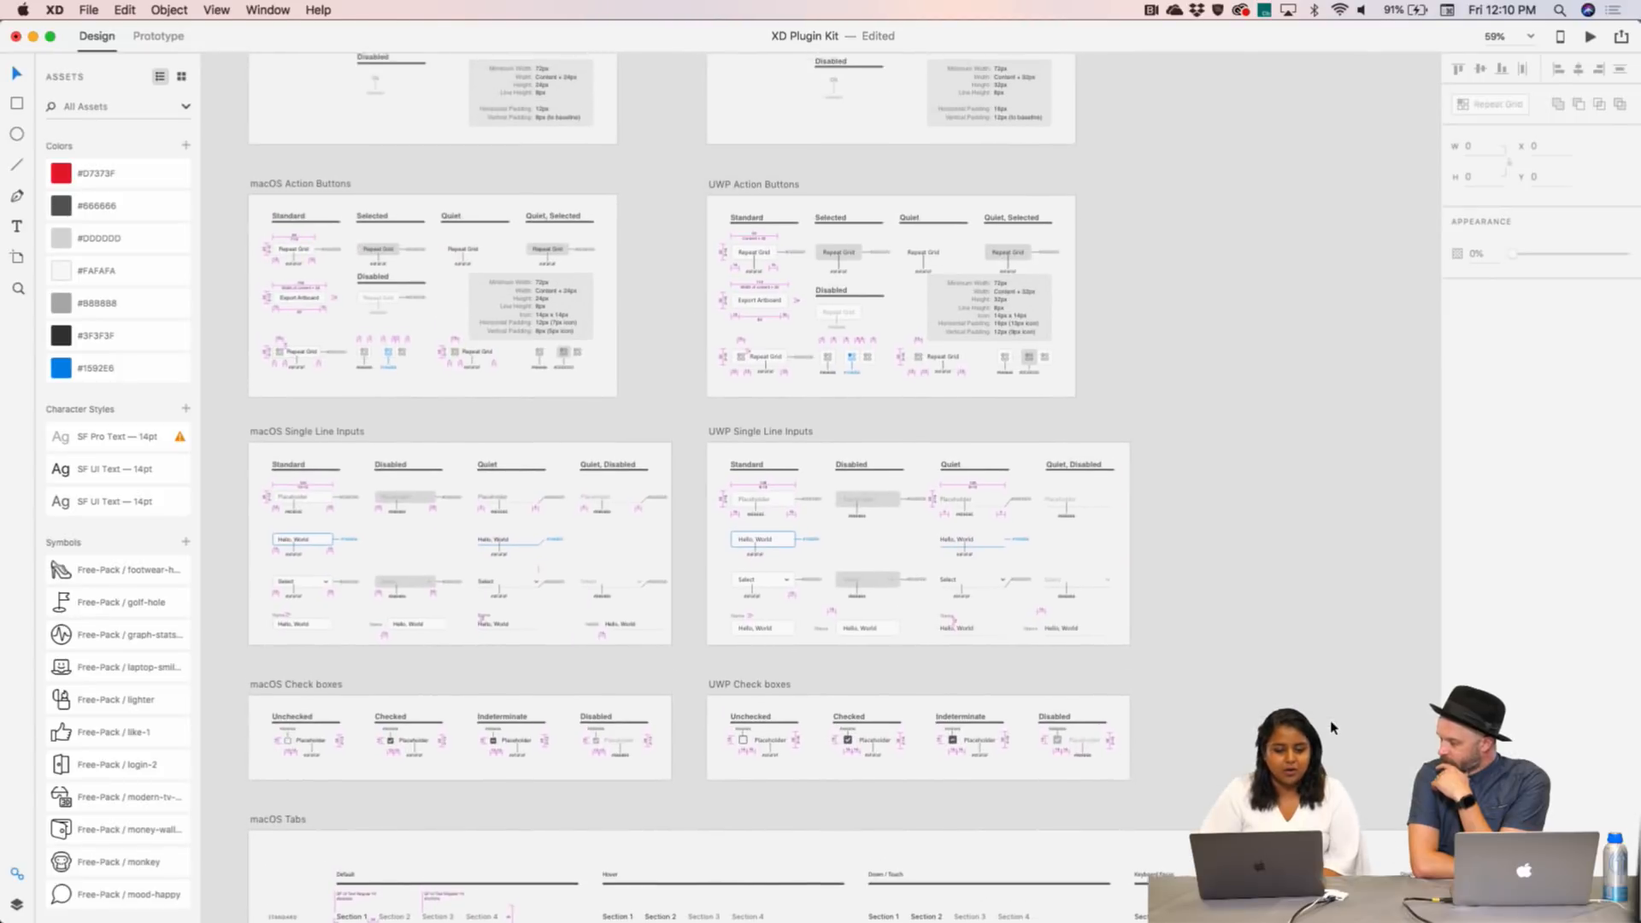
scroll(1331, 727, "down", 10)
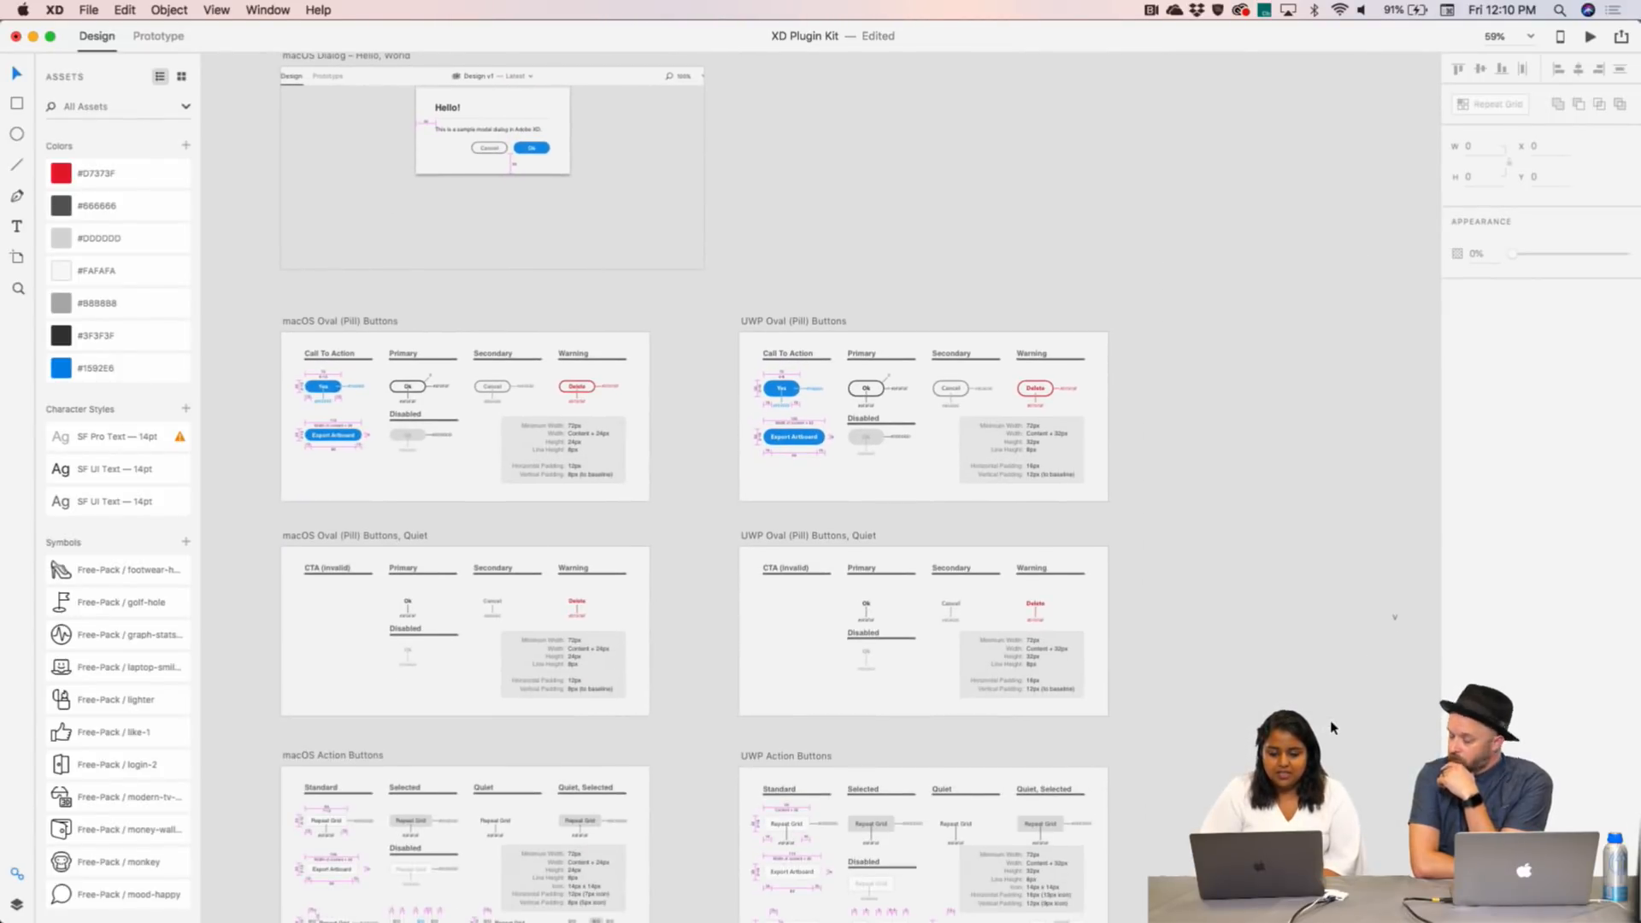
scroll(1330, 727, "up", 2)
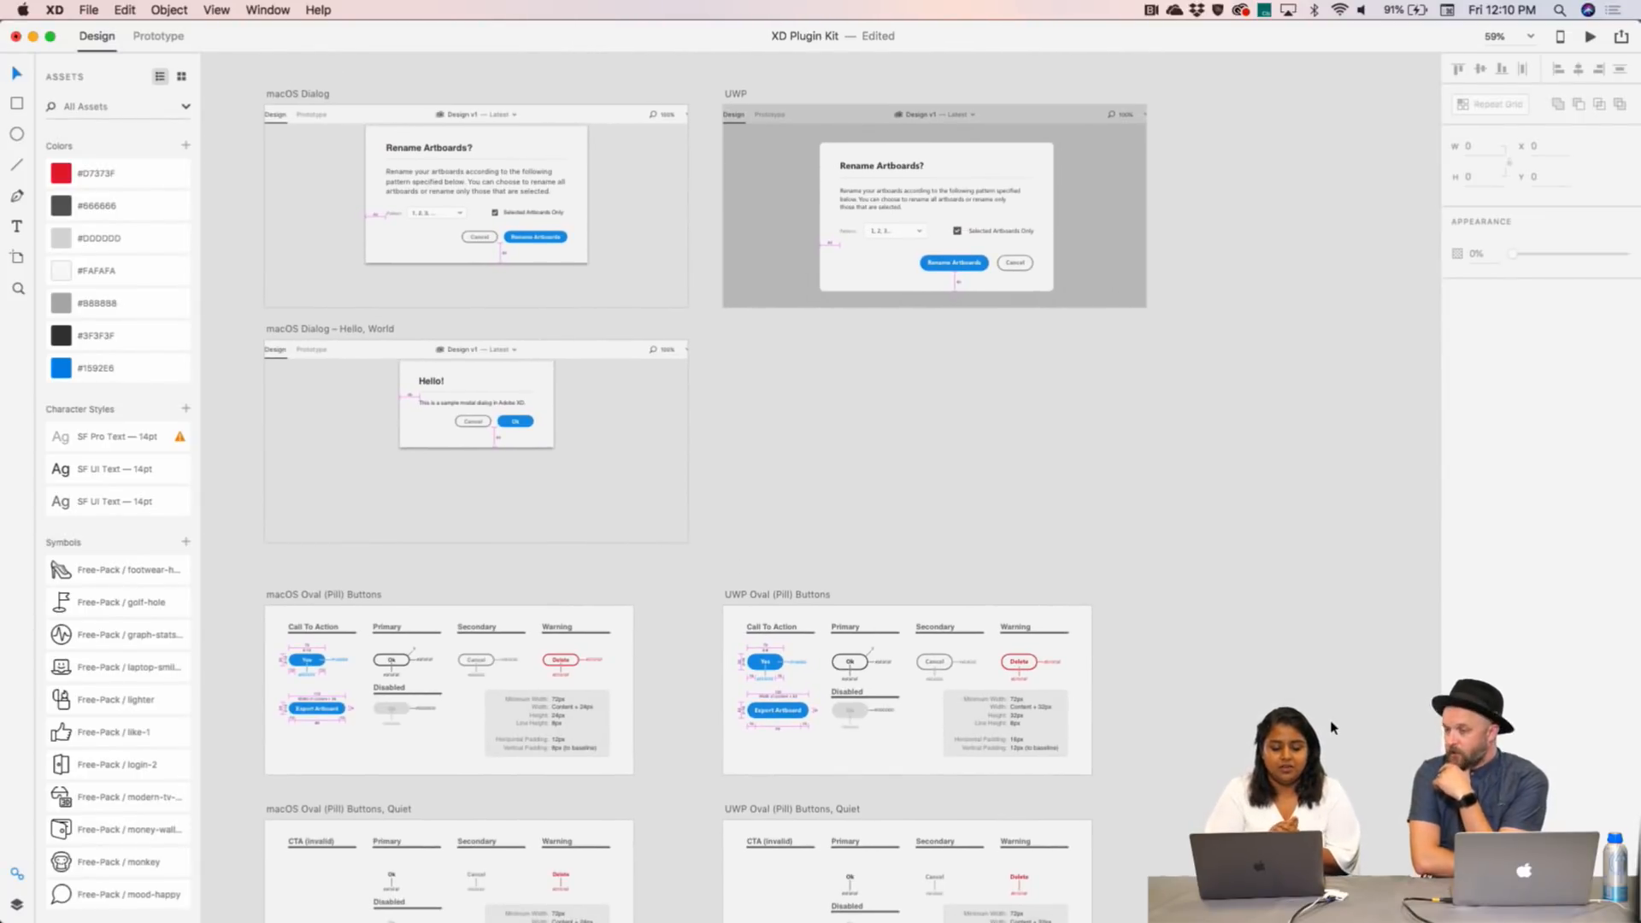
mouse_move(201, 908)
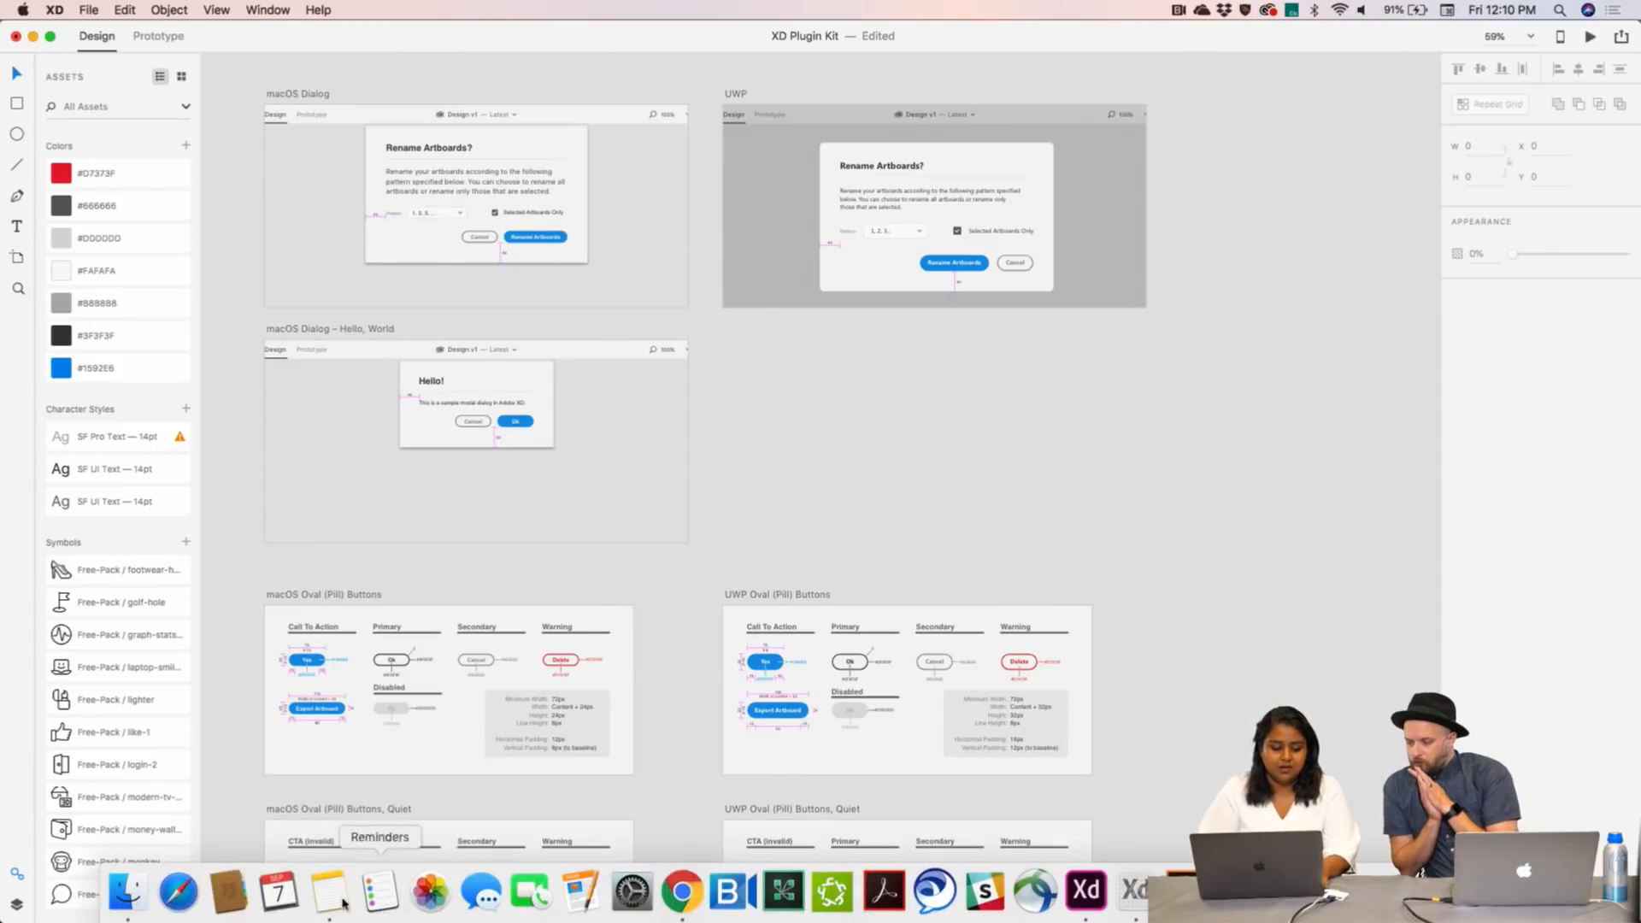
- Bring Chrome back and jump via Package Options to the Buy Now pricing section
left_click(682, 891)
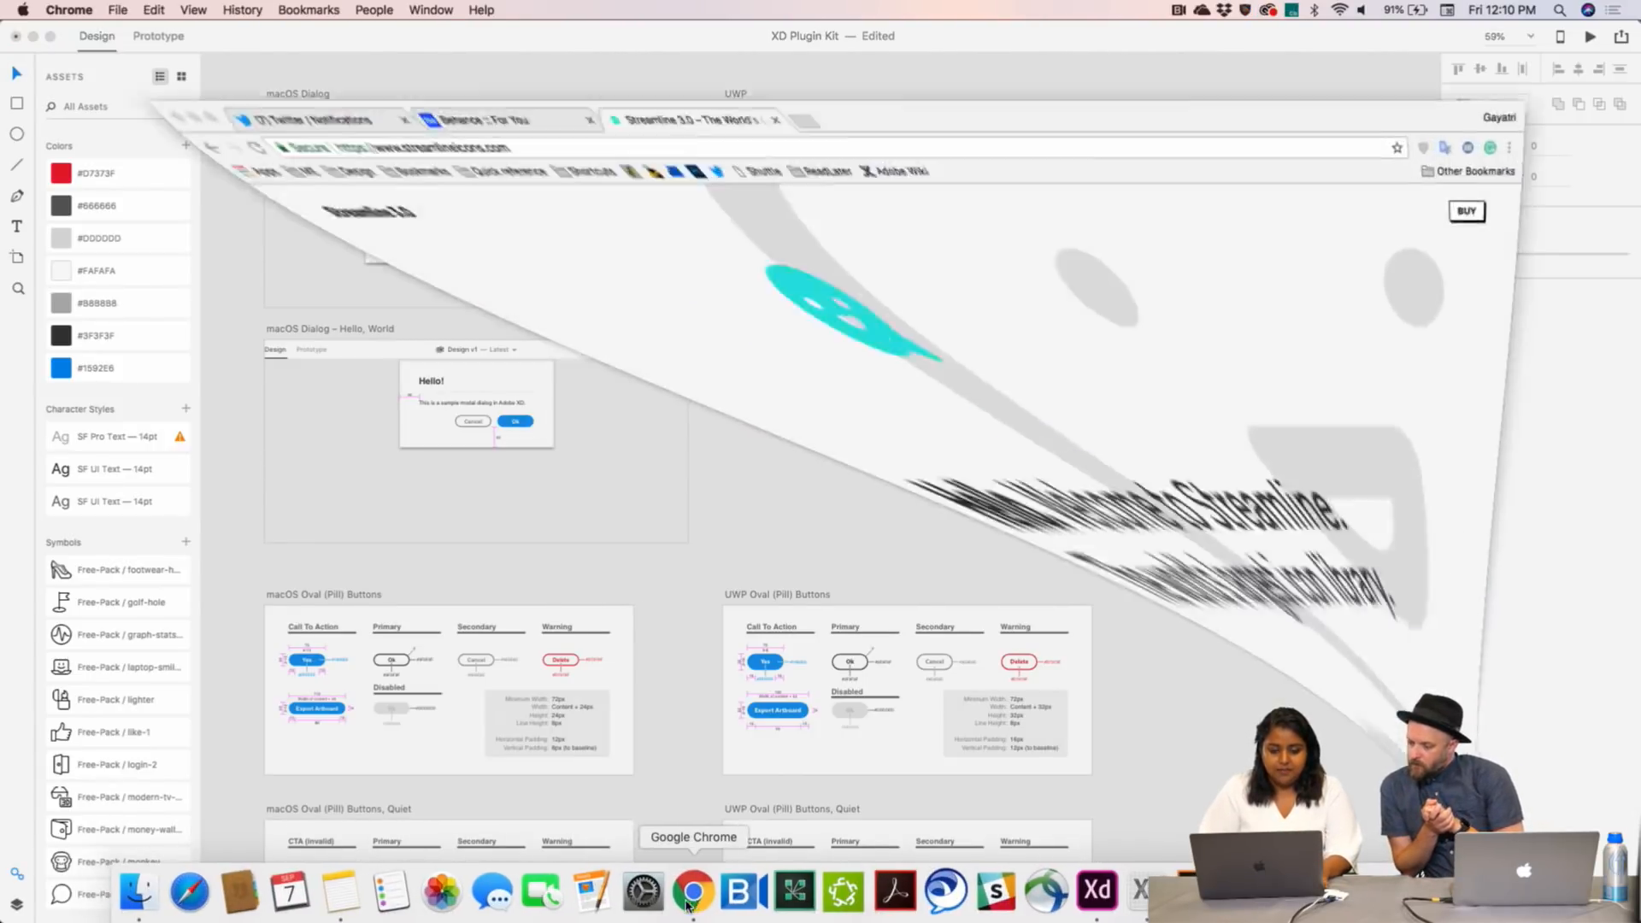
scroll(311, 772, "down", 5)
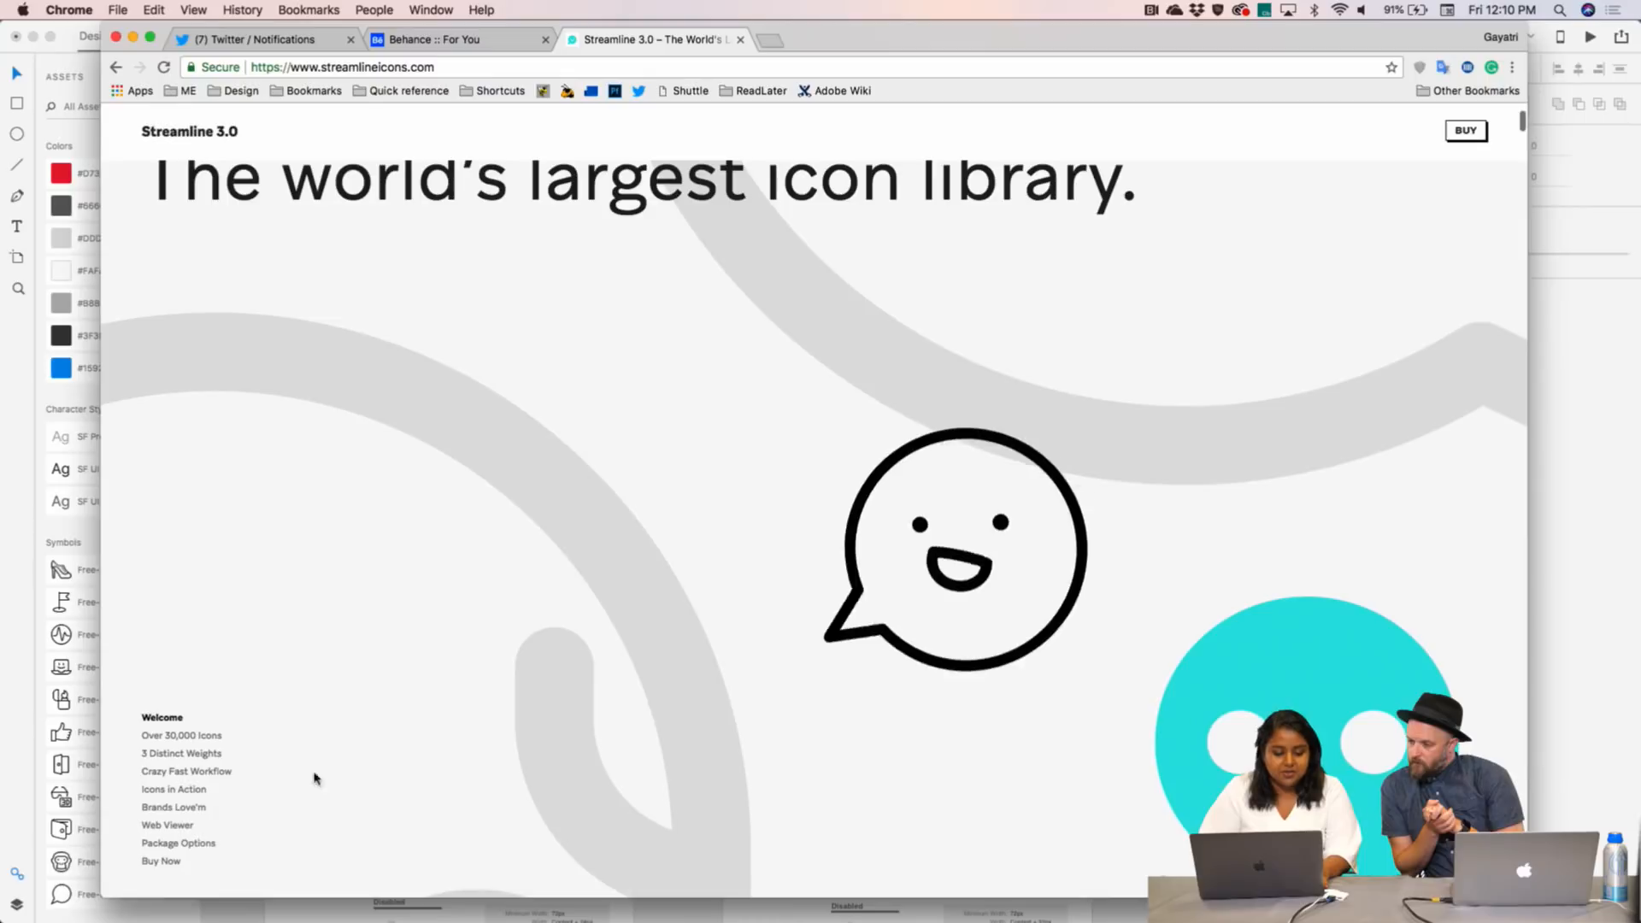
left_click(190, 844)
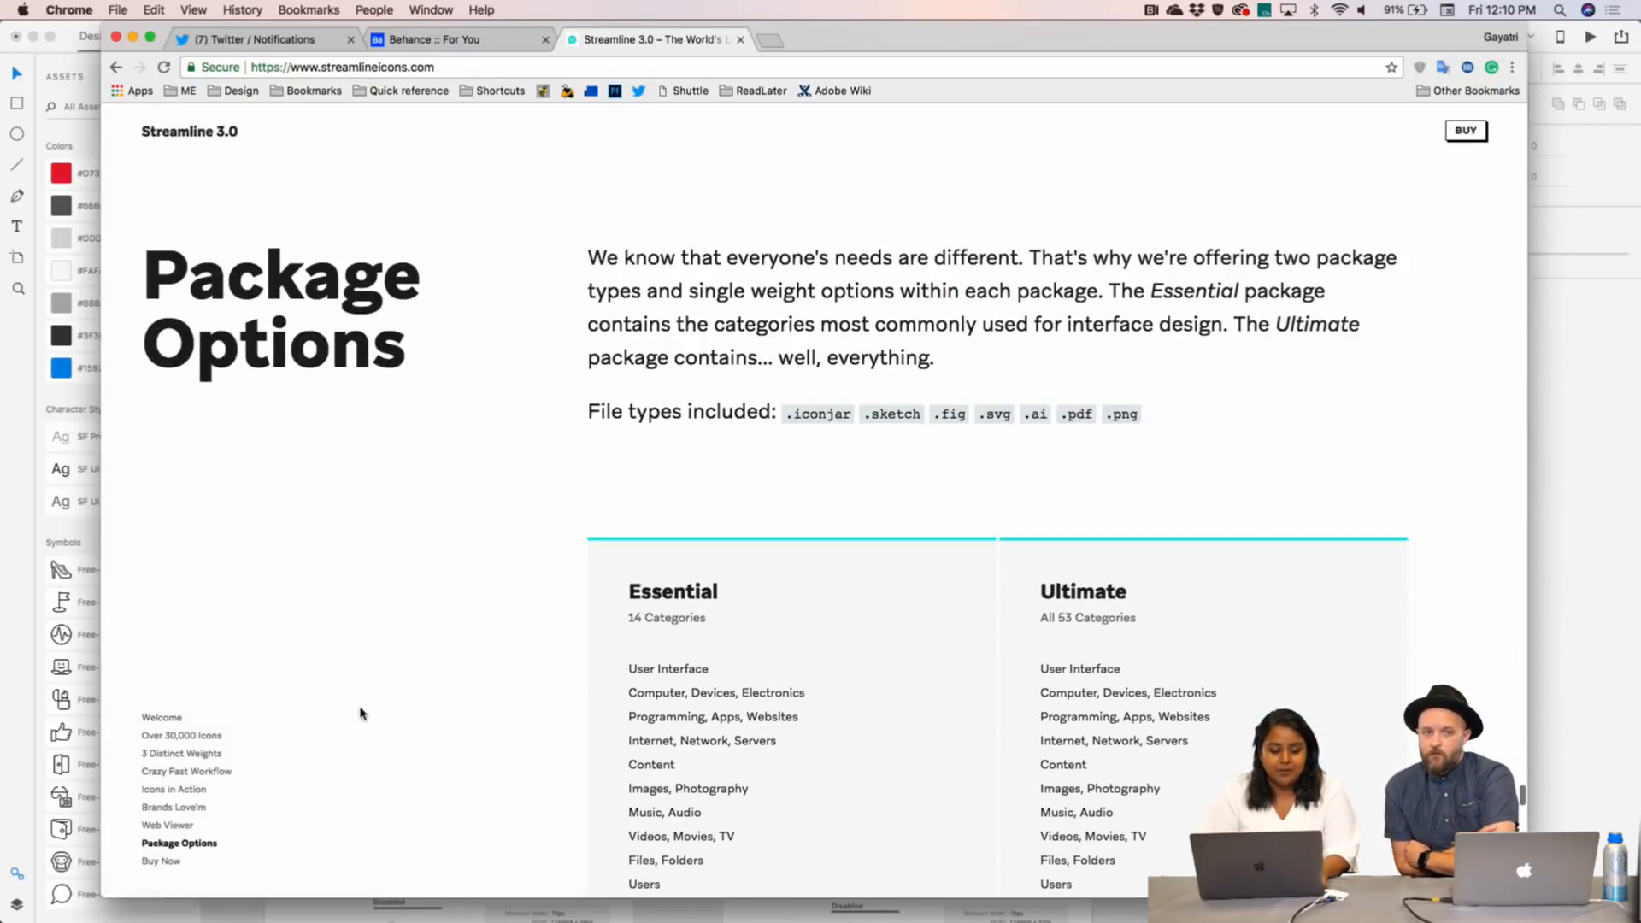
scroll(360, 714, "down", 7)
left_click(209, 846)
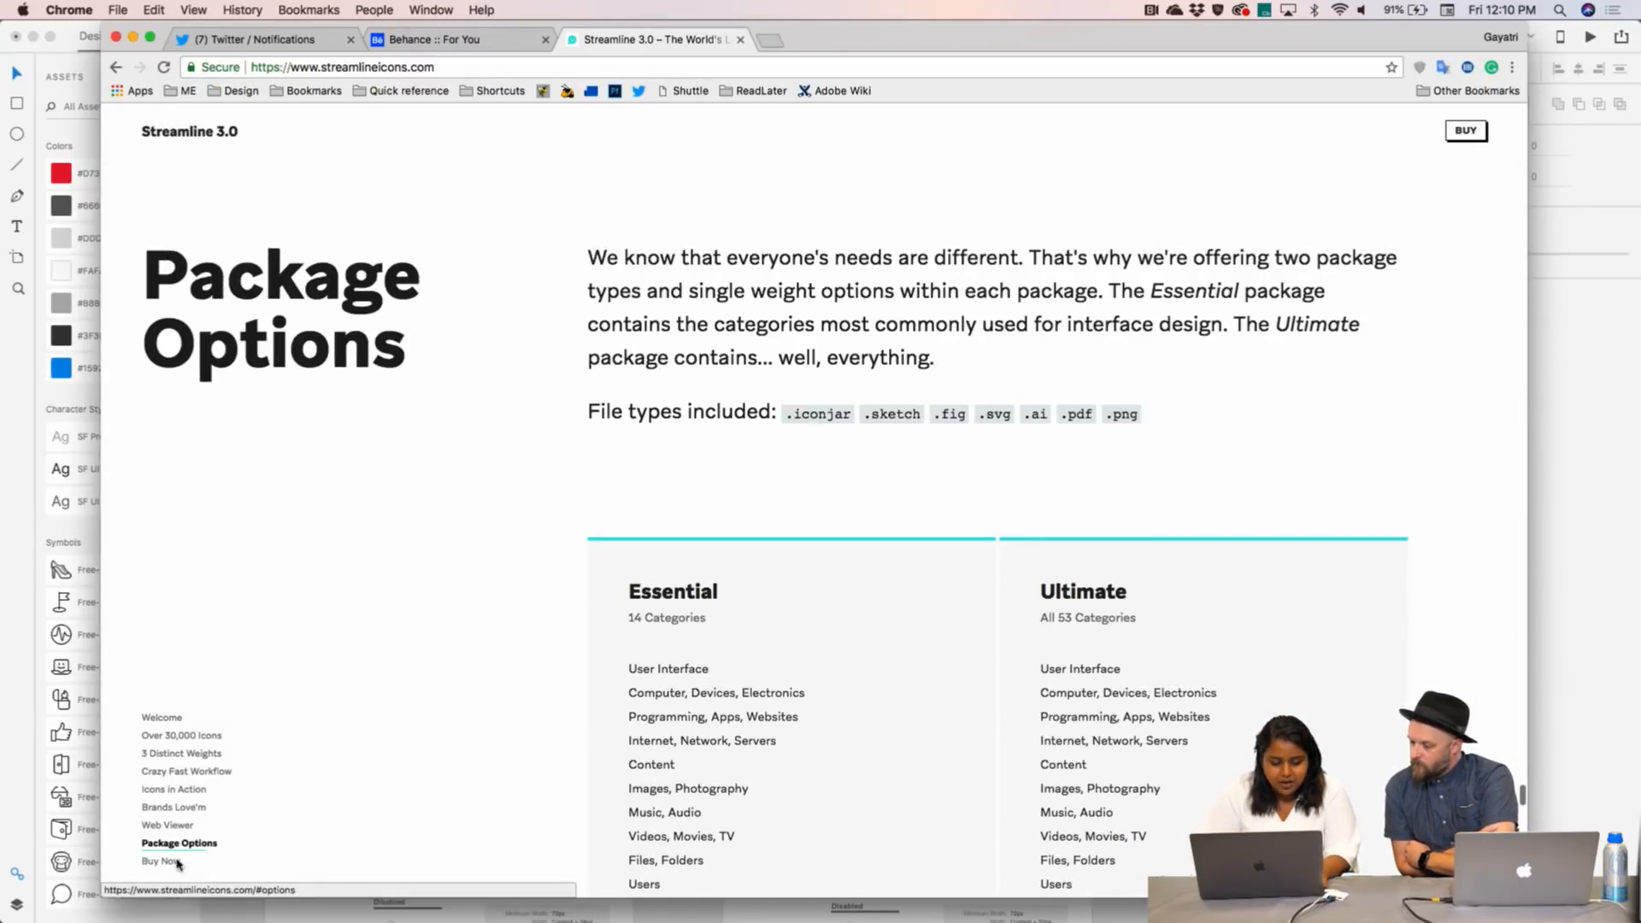
left_click(167, 864)
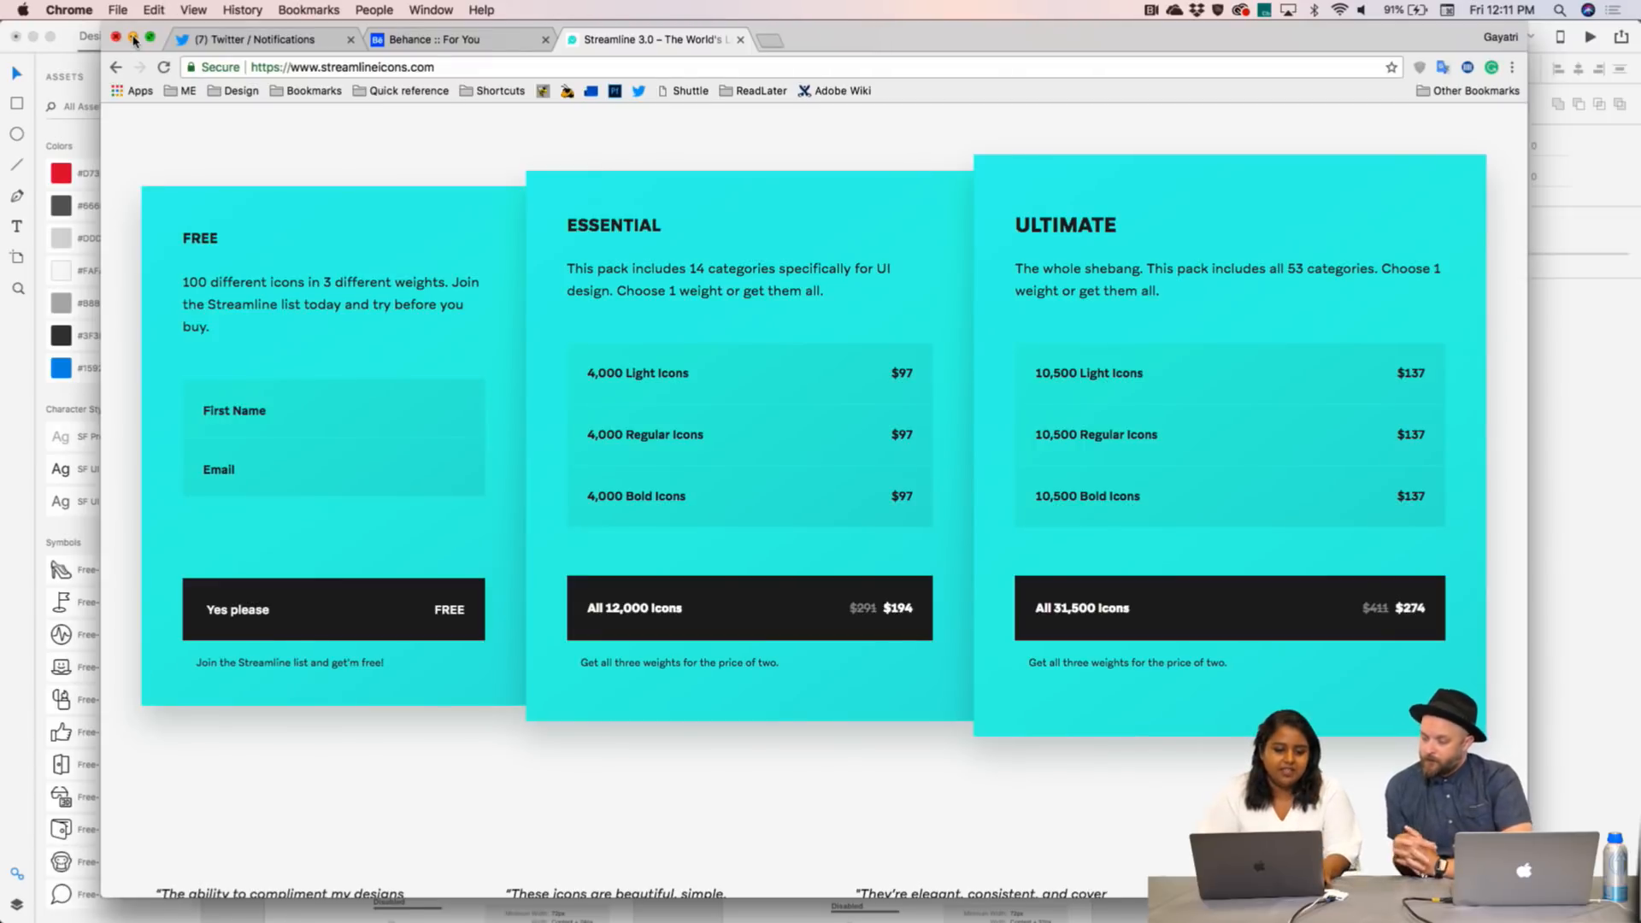
- Enter a first name in the free plan's signup form and begin typing an email address
left_click(299, 423)
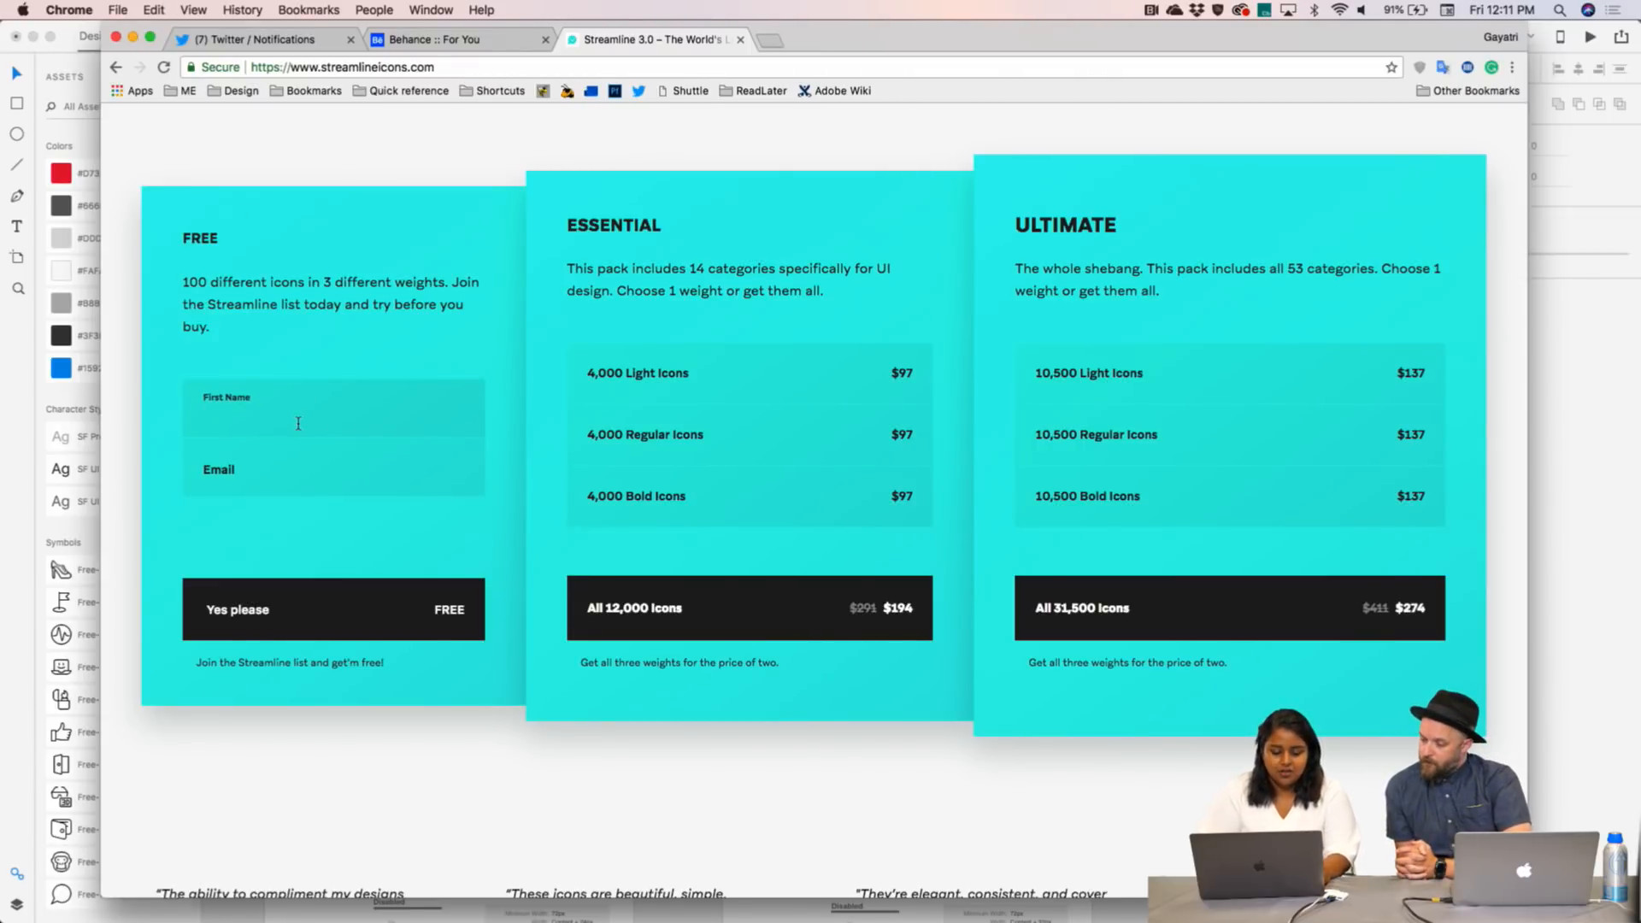
type("Gaytar")
key("BackSpace")
key("BackSpace")
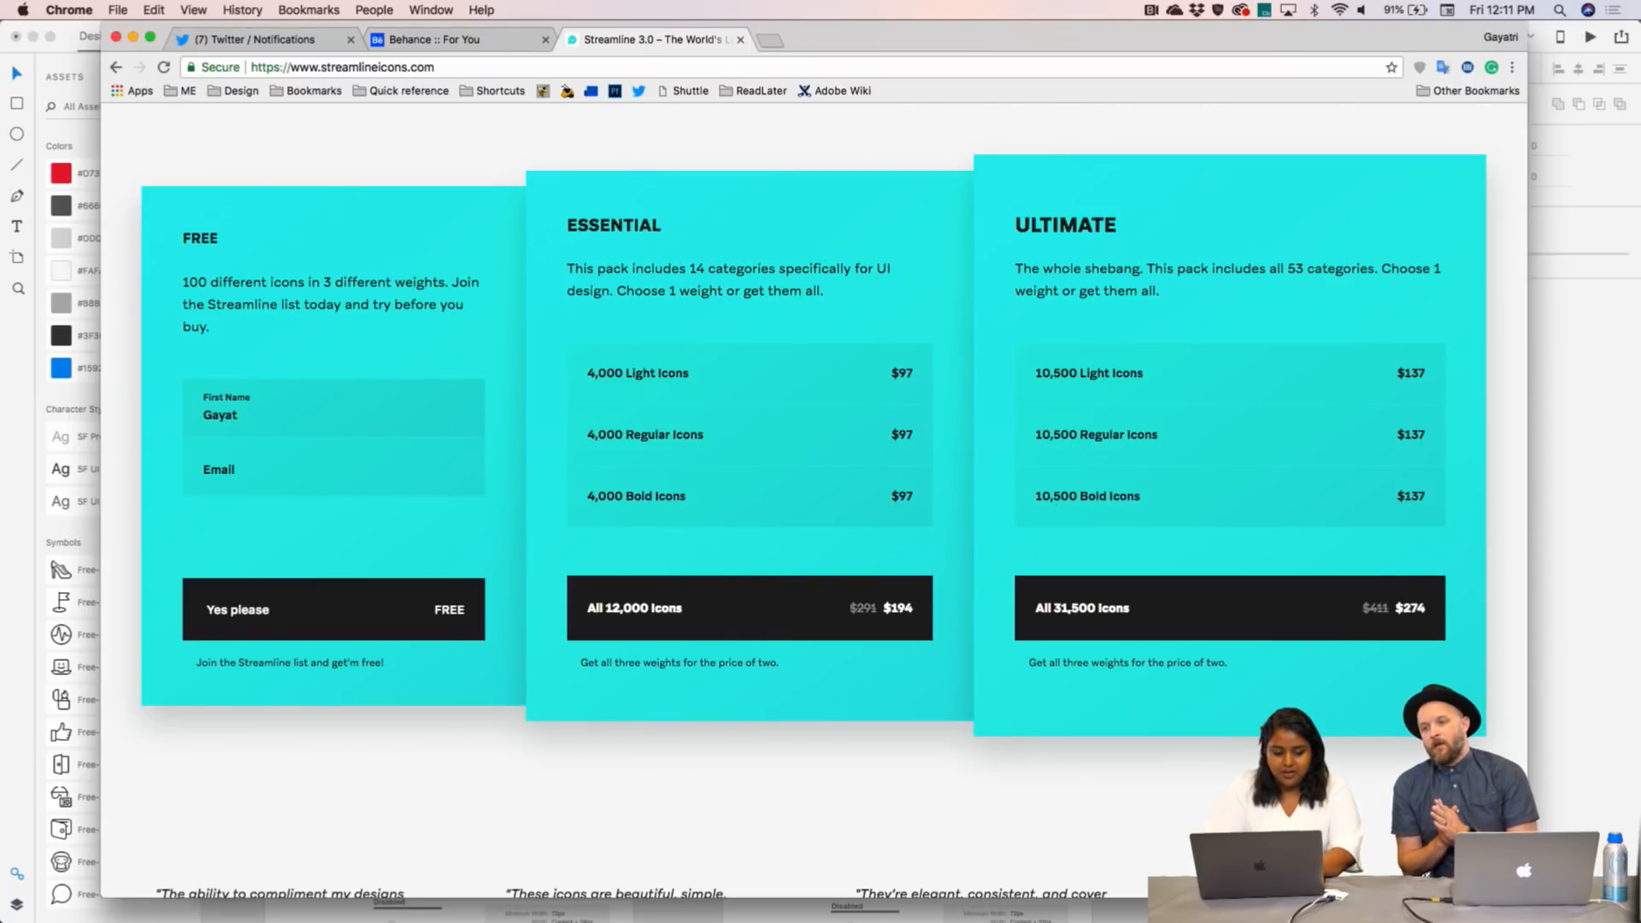
left_click(279, 488)
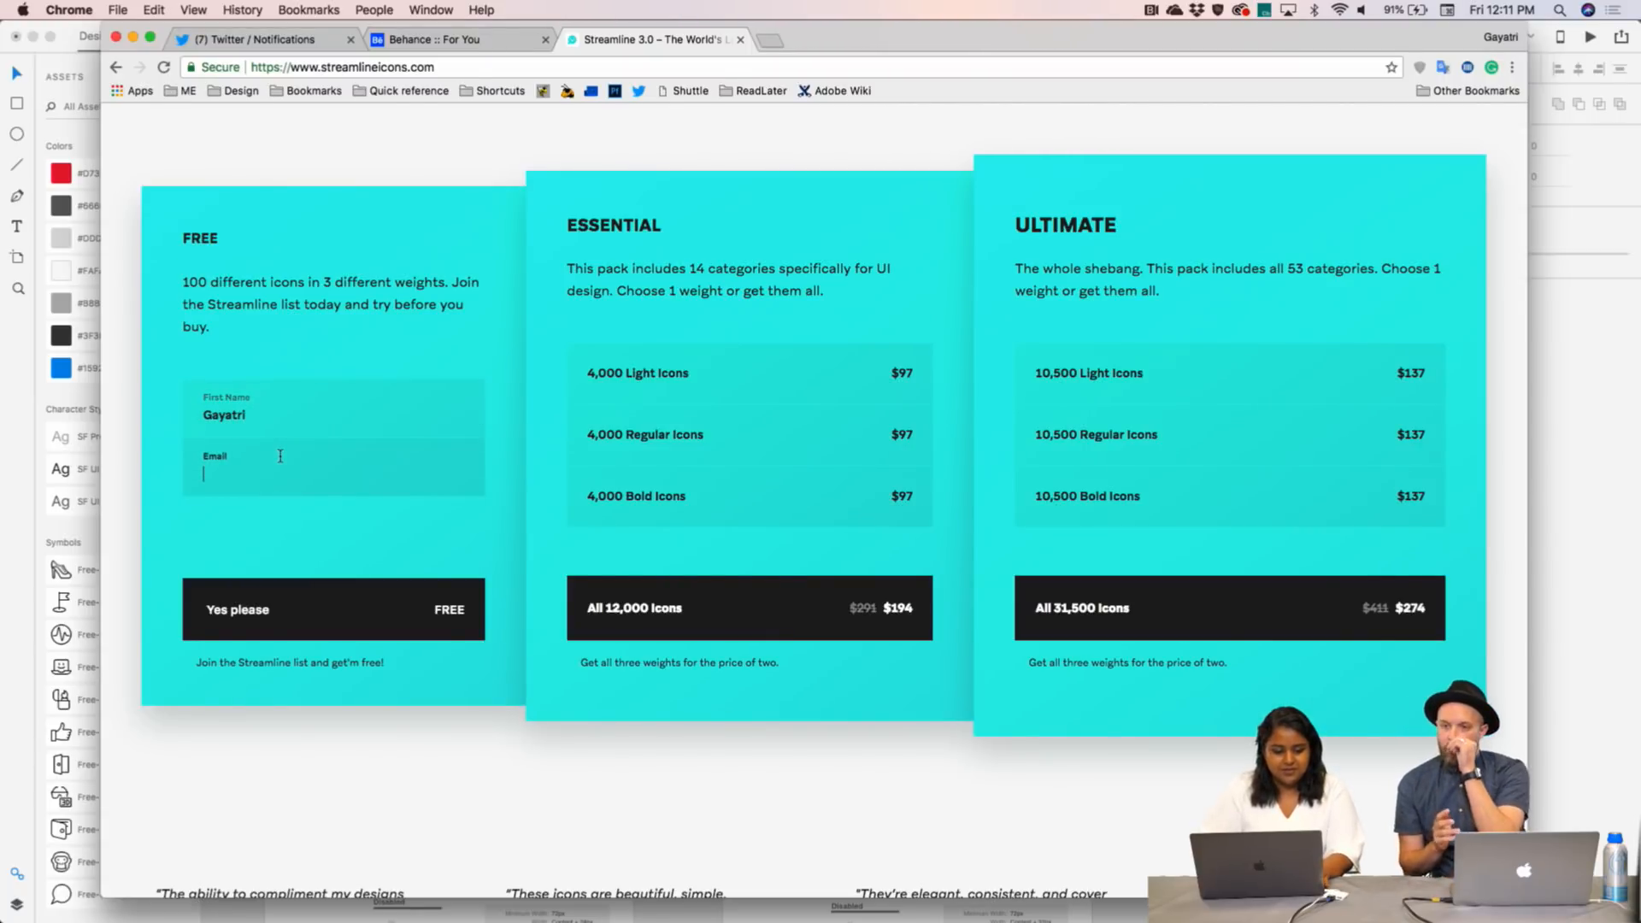
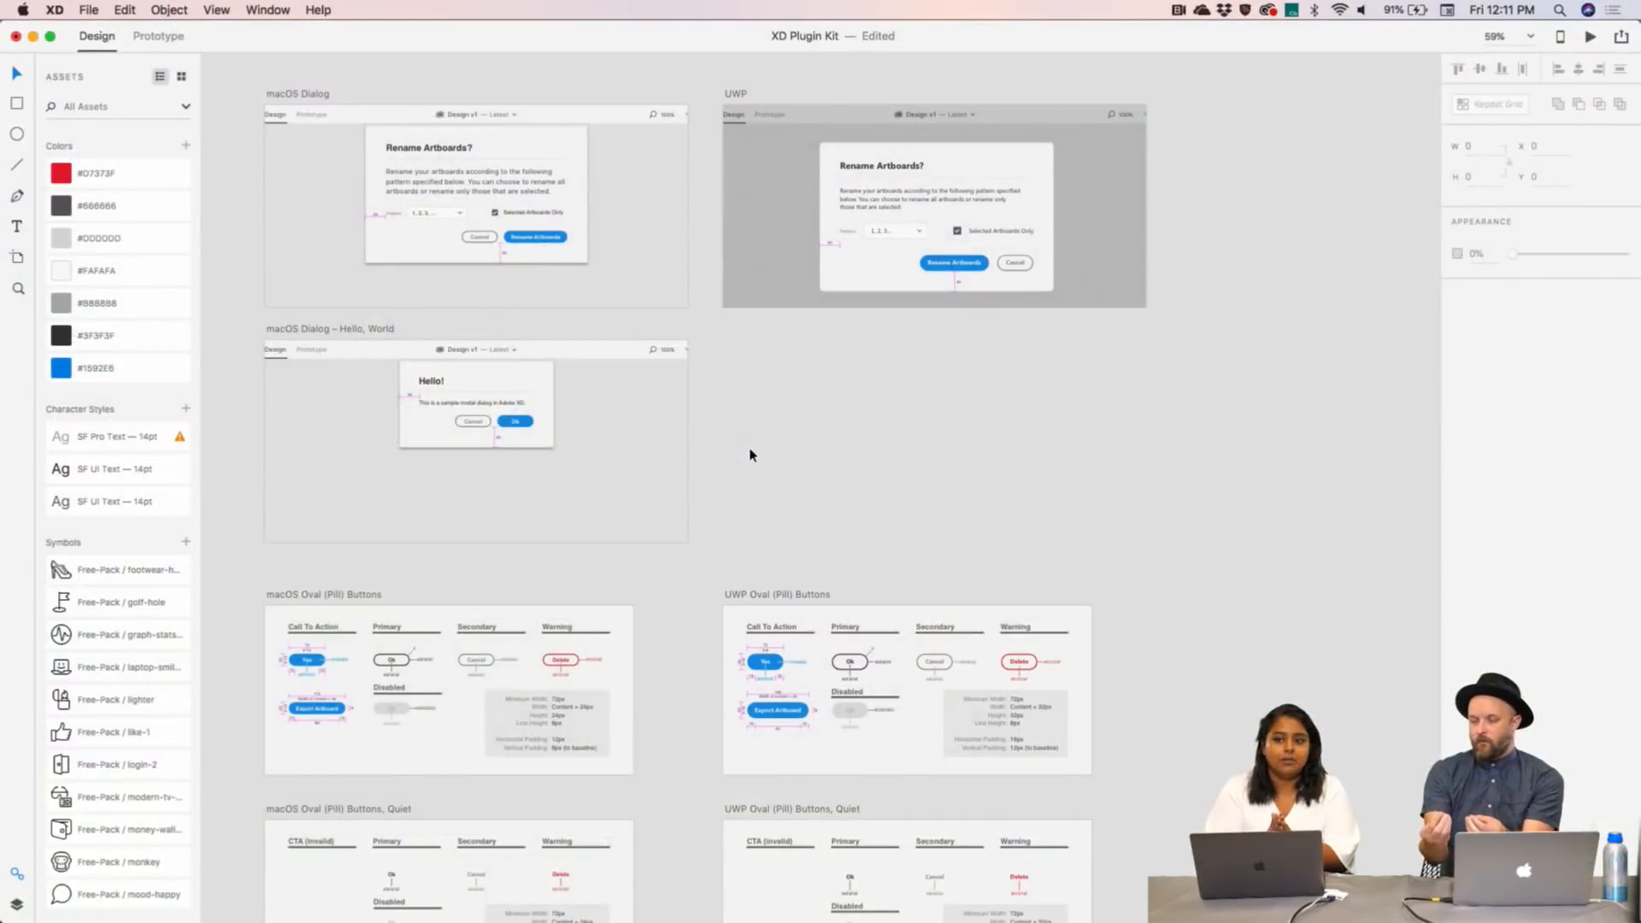
- In Finder, navigate to Documents > Streamline_Preview_Pack > Icons
scroll(751, 454, "down", 2)
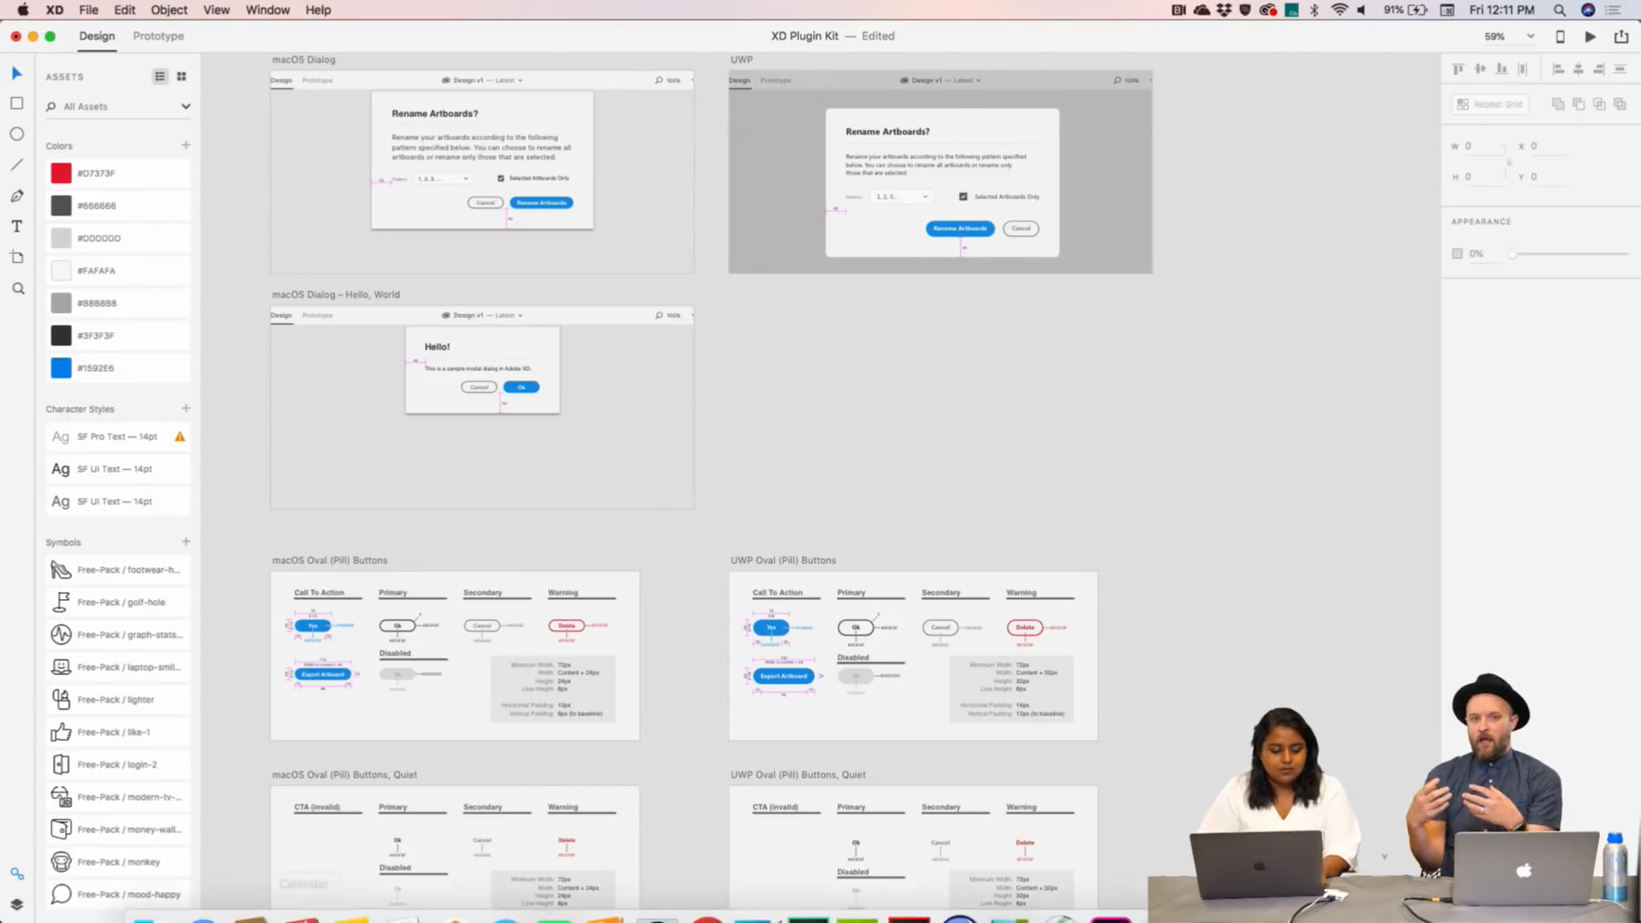
left_click(153, 906)
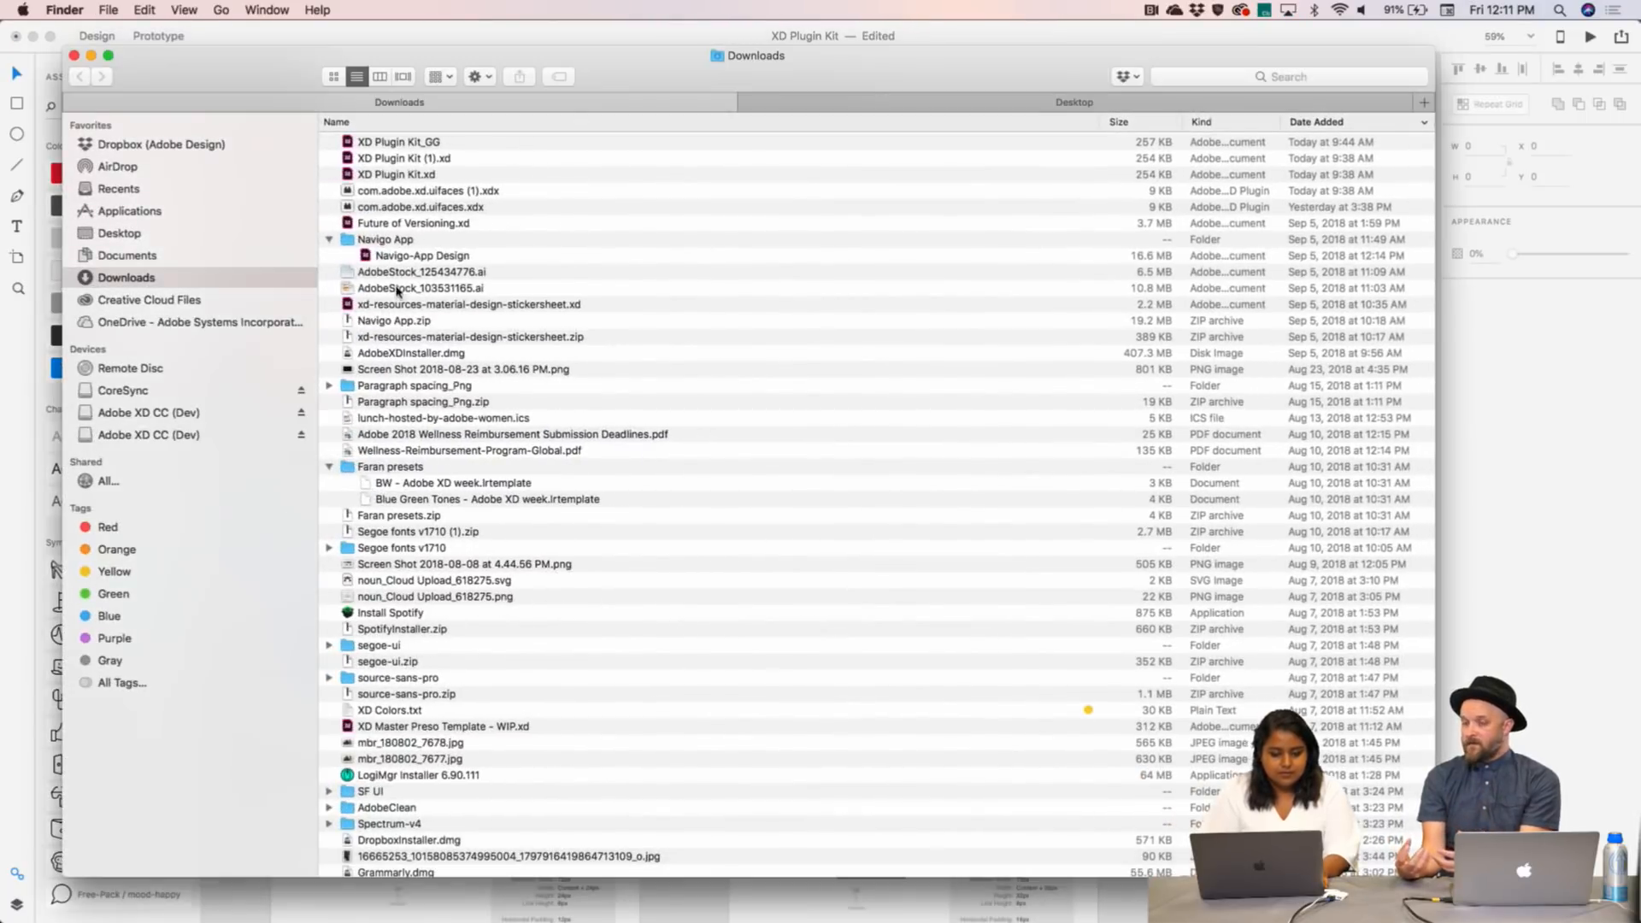
left_click(202, 256)
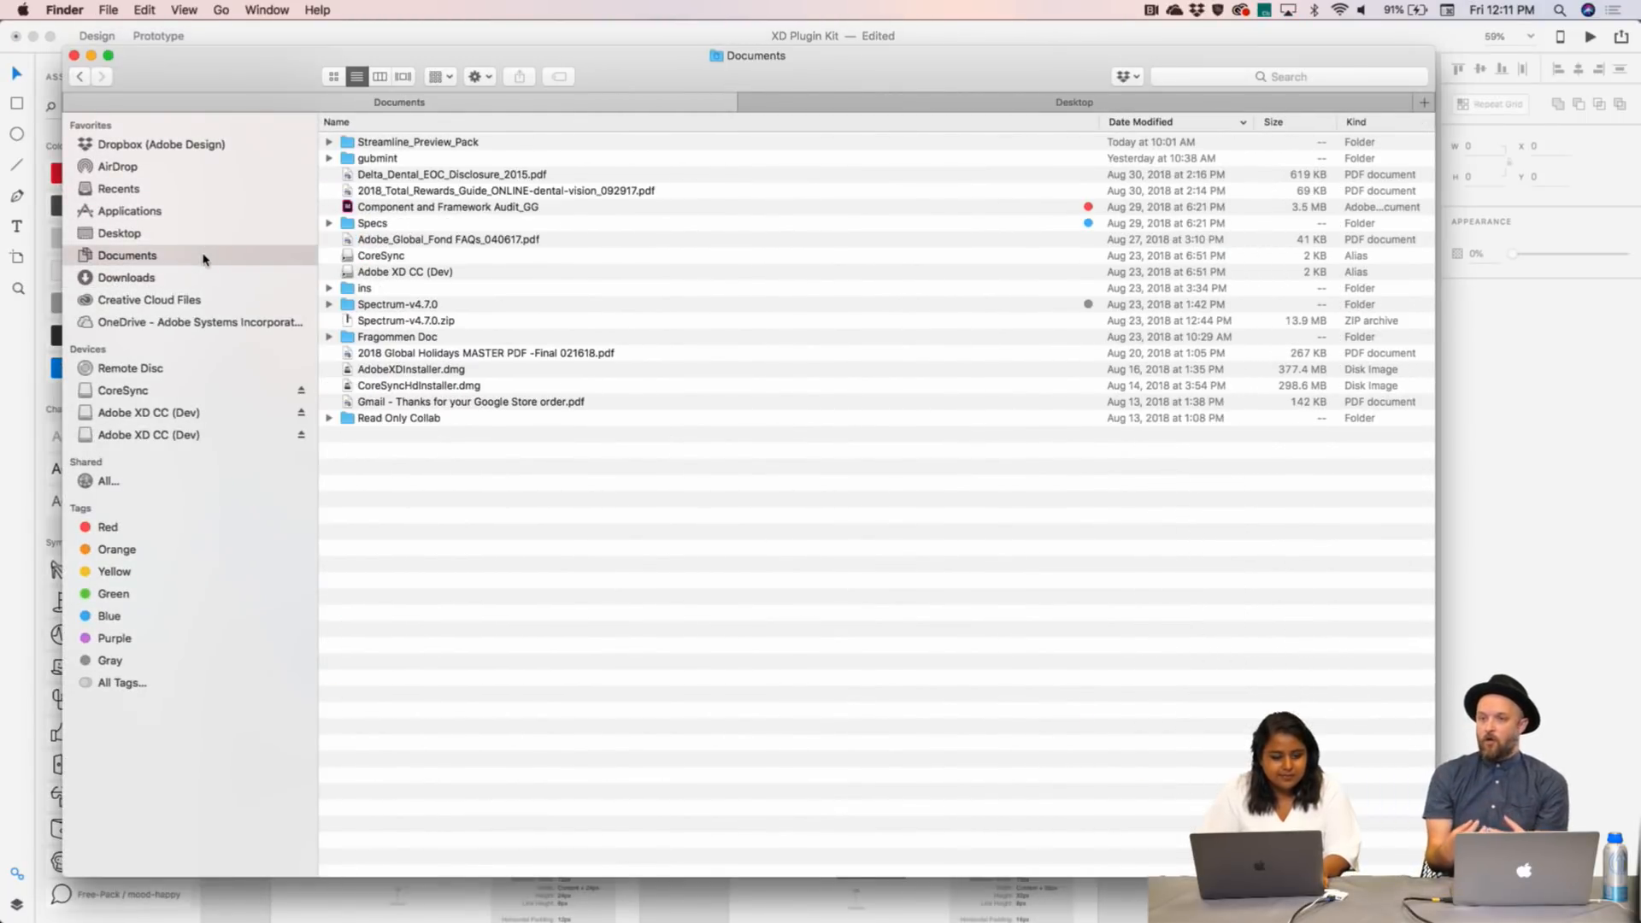
left_click(189, 277)
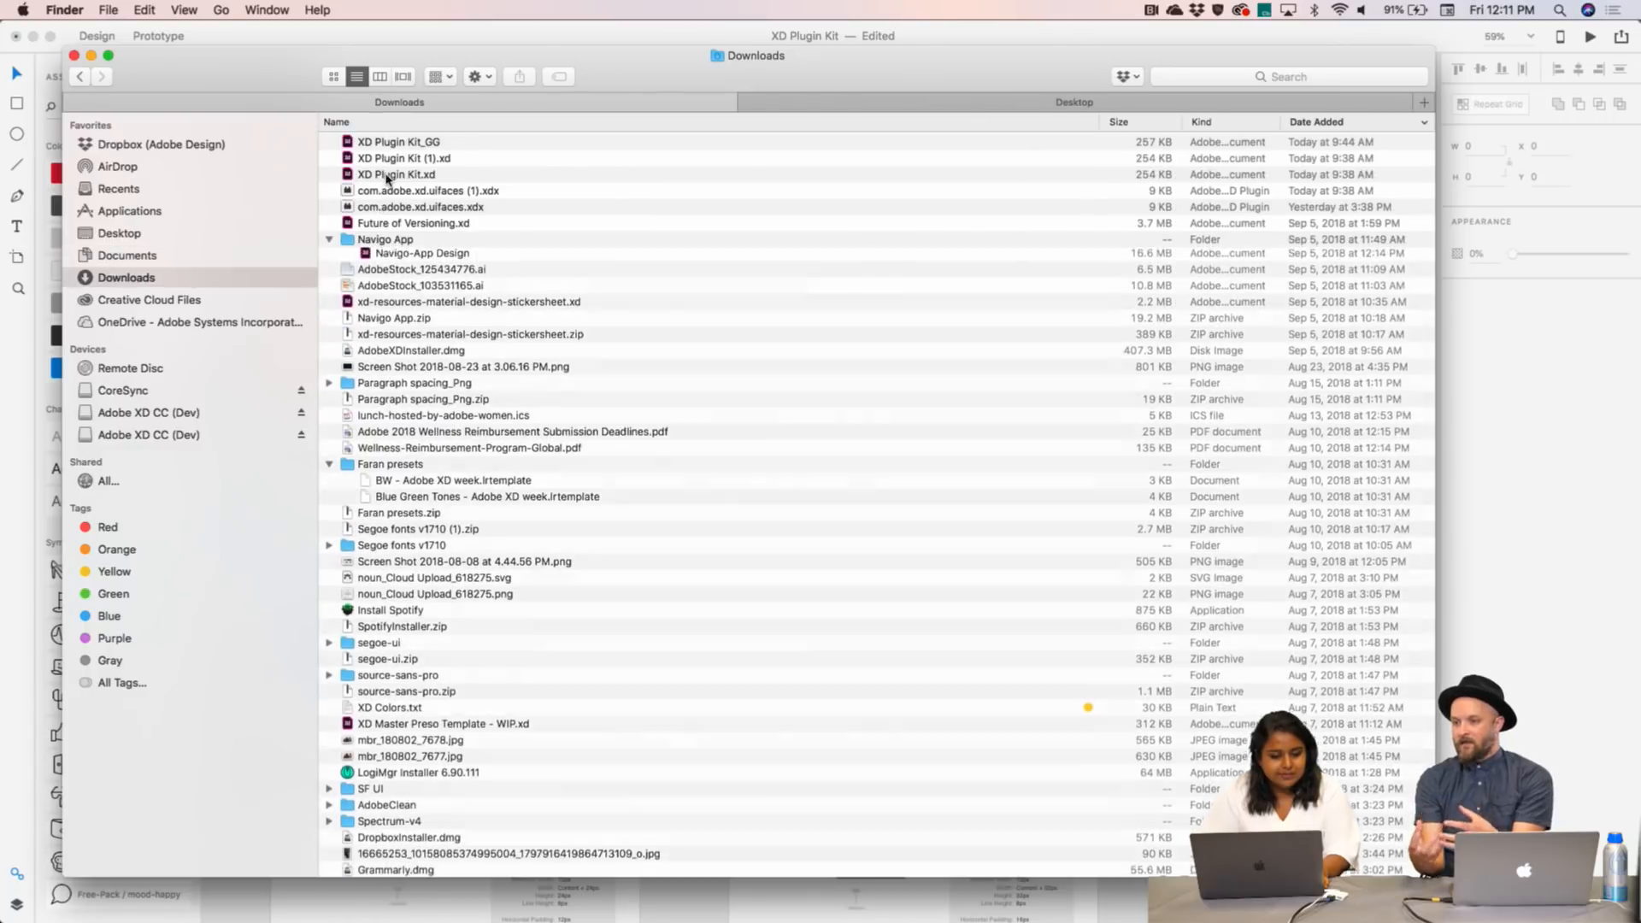
left_click(154, 254)
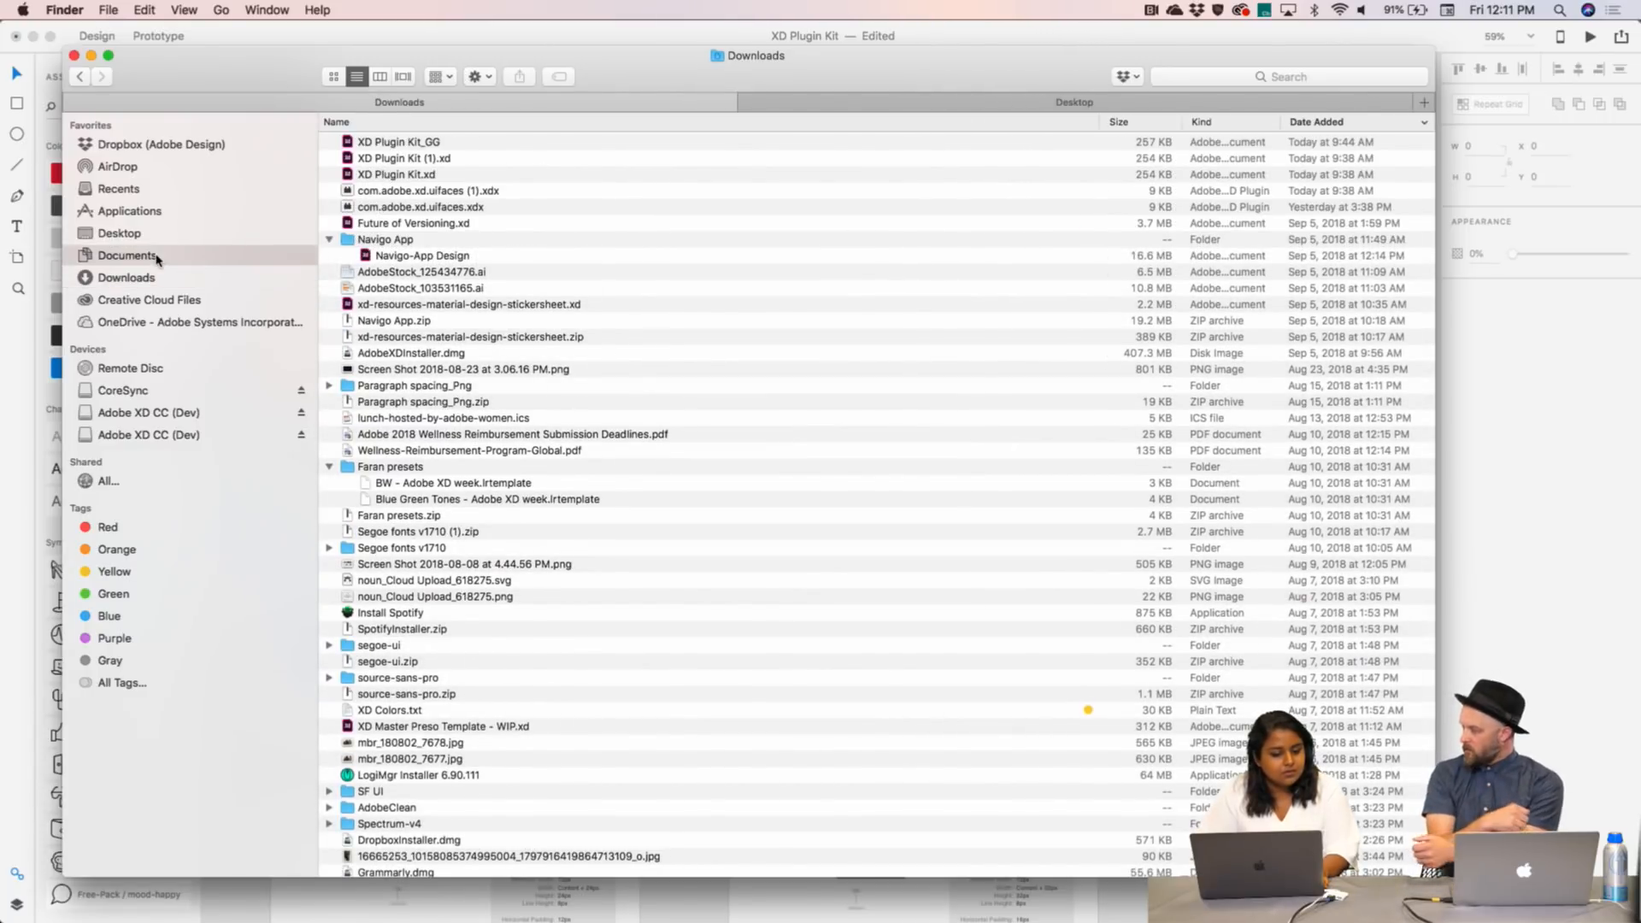
left_click(330, 143)
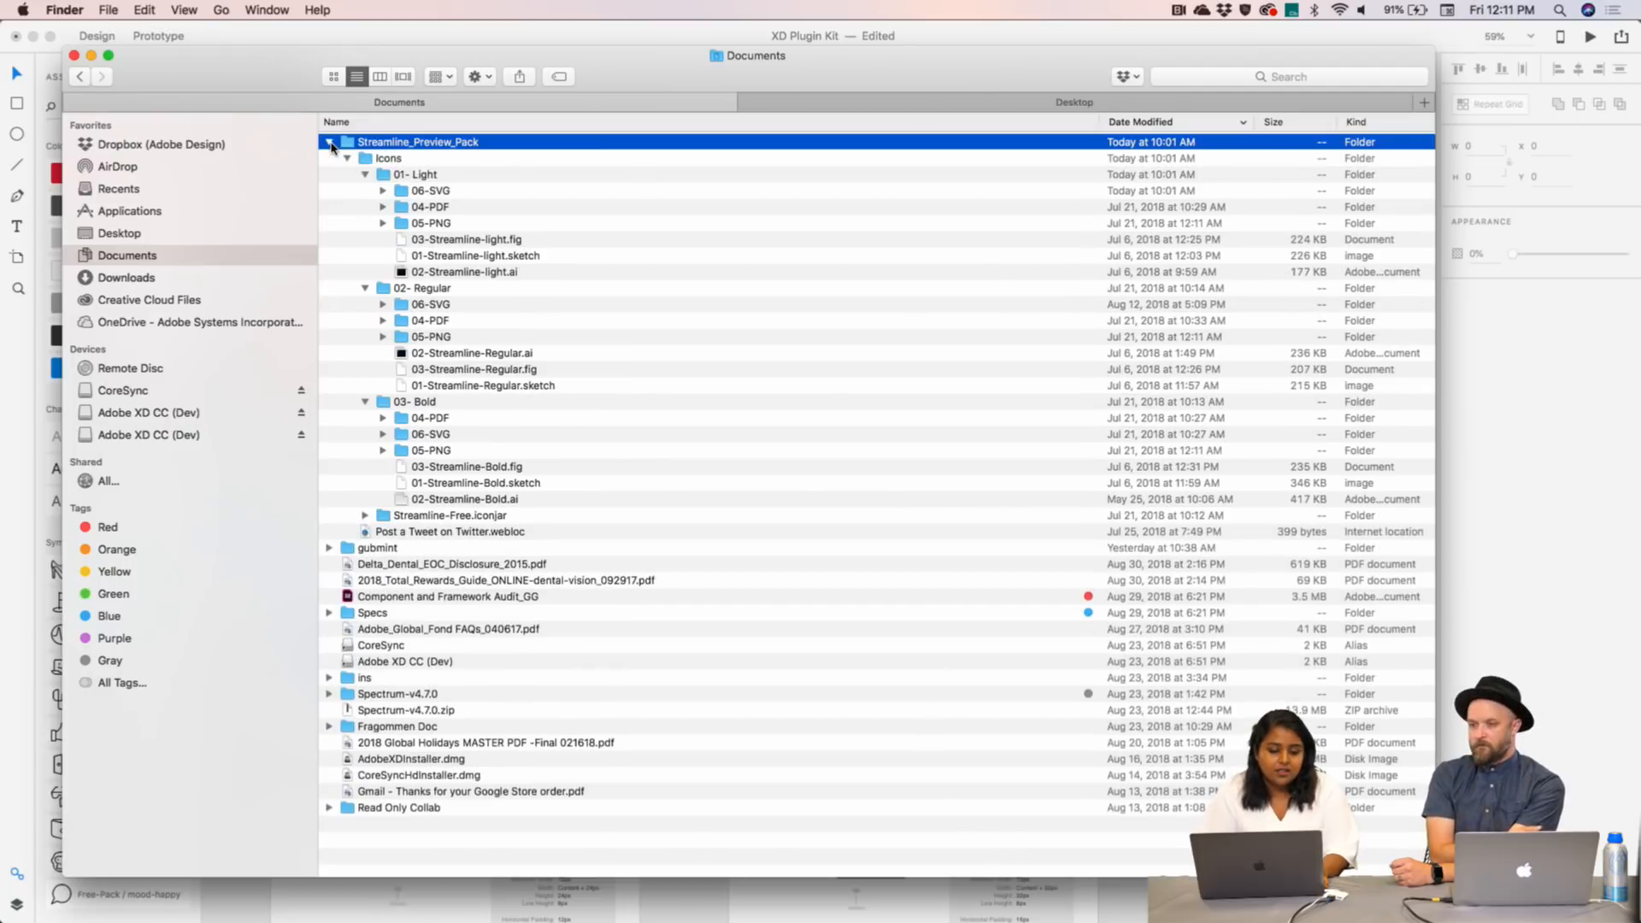
left_click(438, 160)
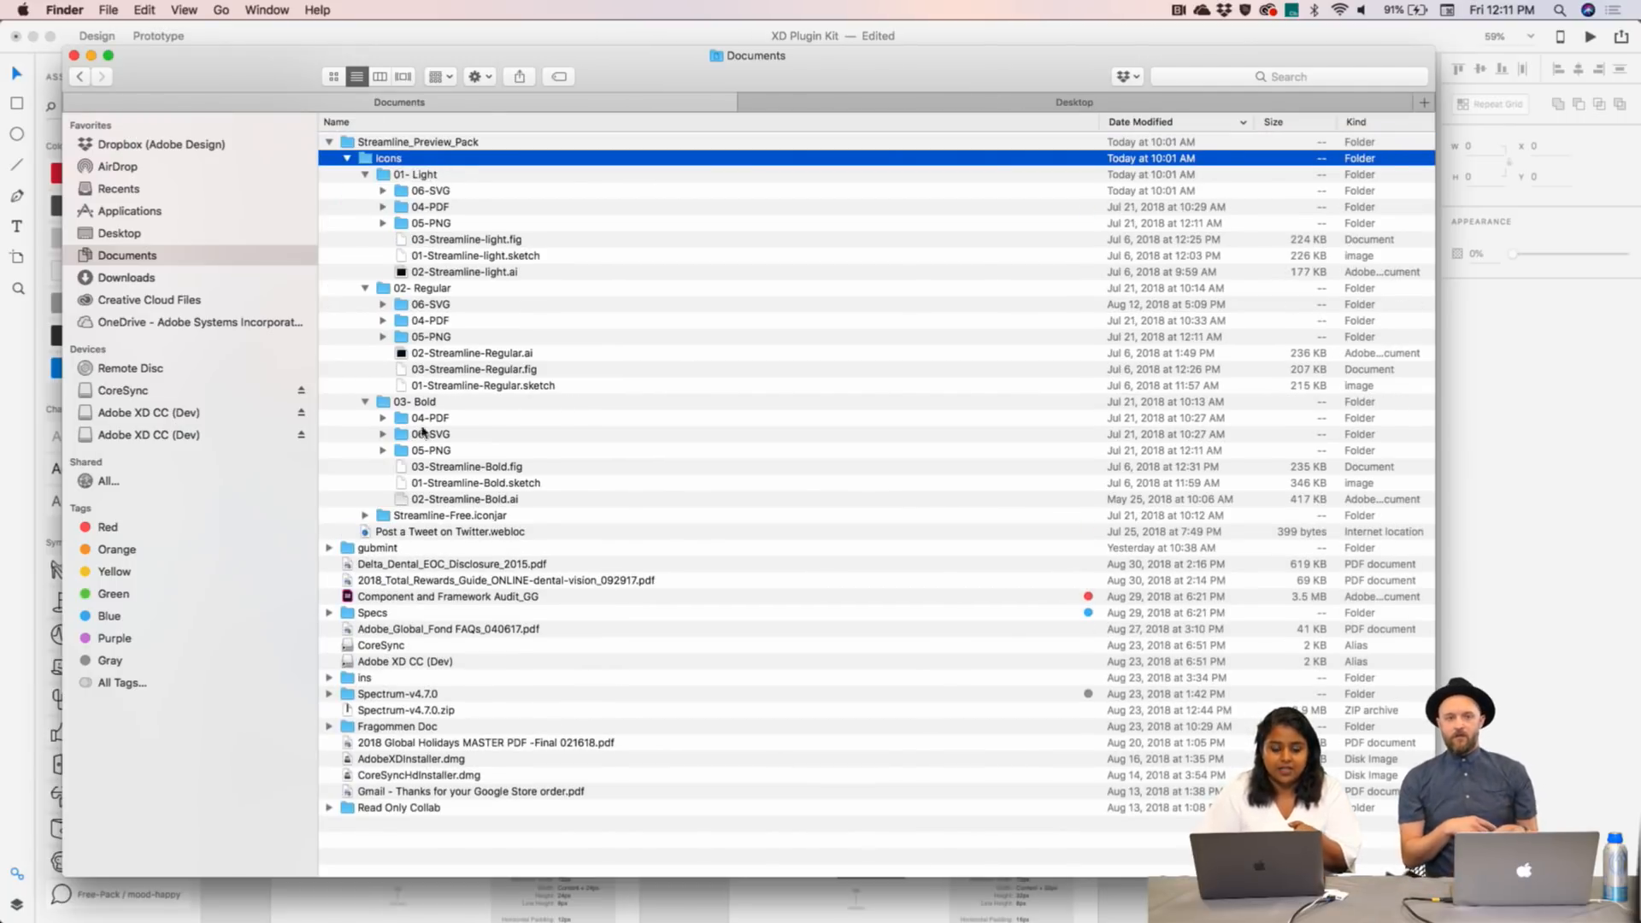
- Select 02-Streamline-light.ai, Regular.ai and Bold.ai and open all three in Illustrator
left_click(439, 273)
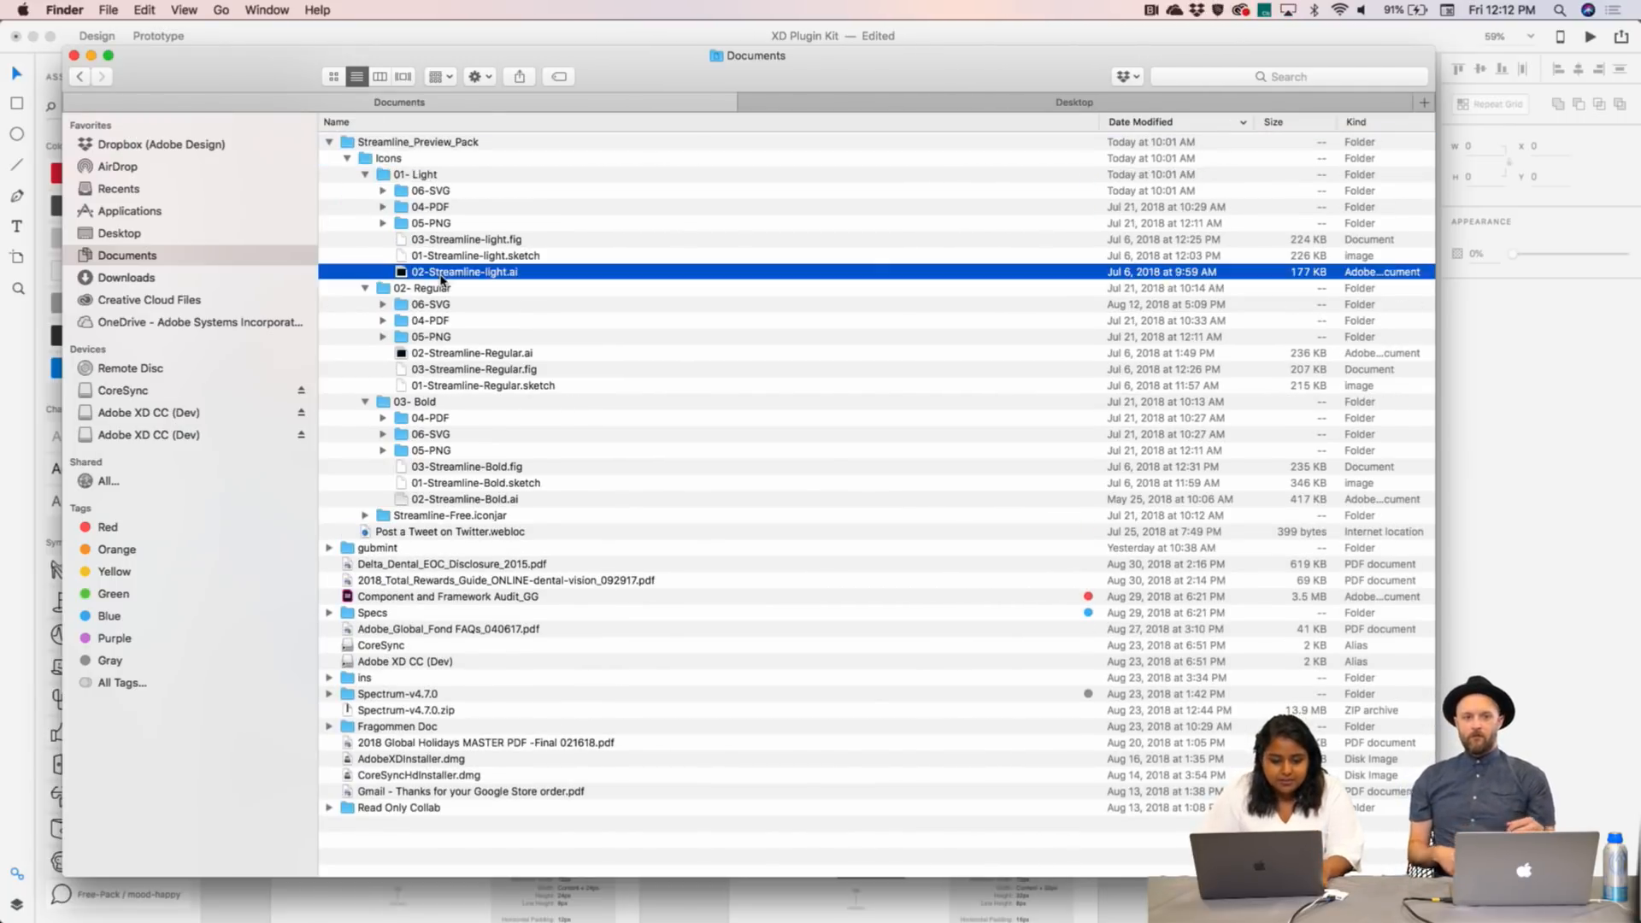
left_click(468, 355, "super")
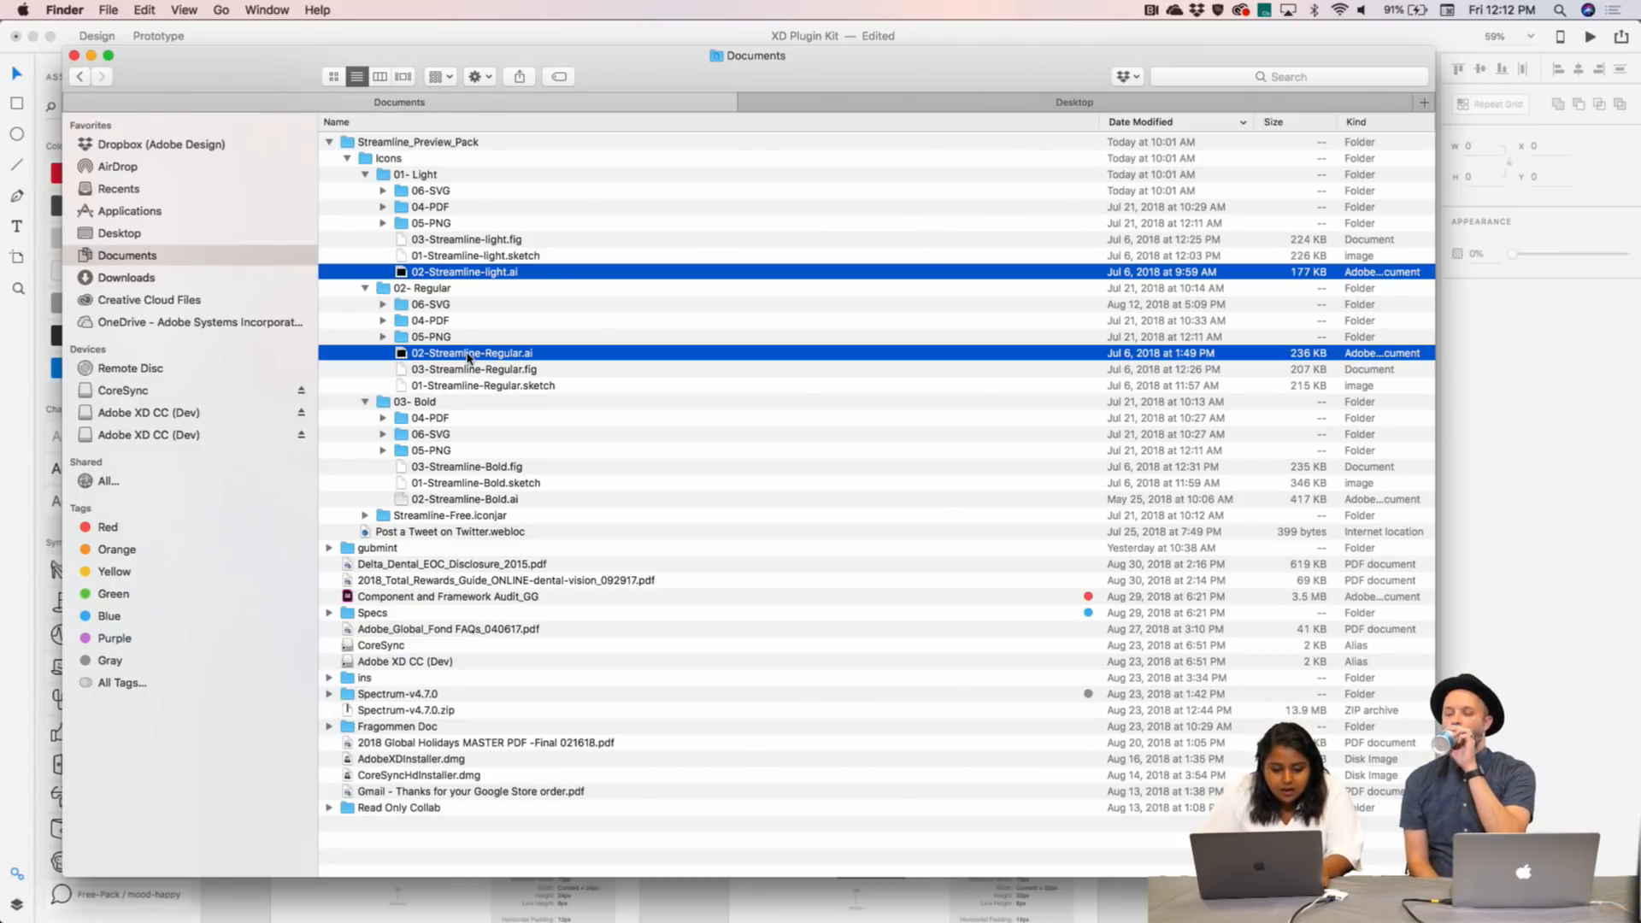
left_click(479, 501, "super")
double_click(478, 503)
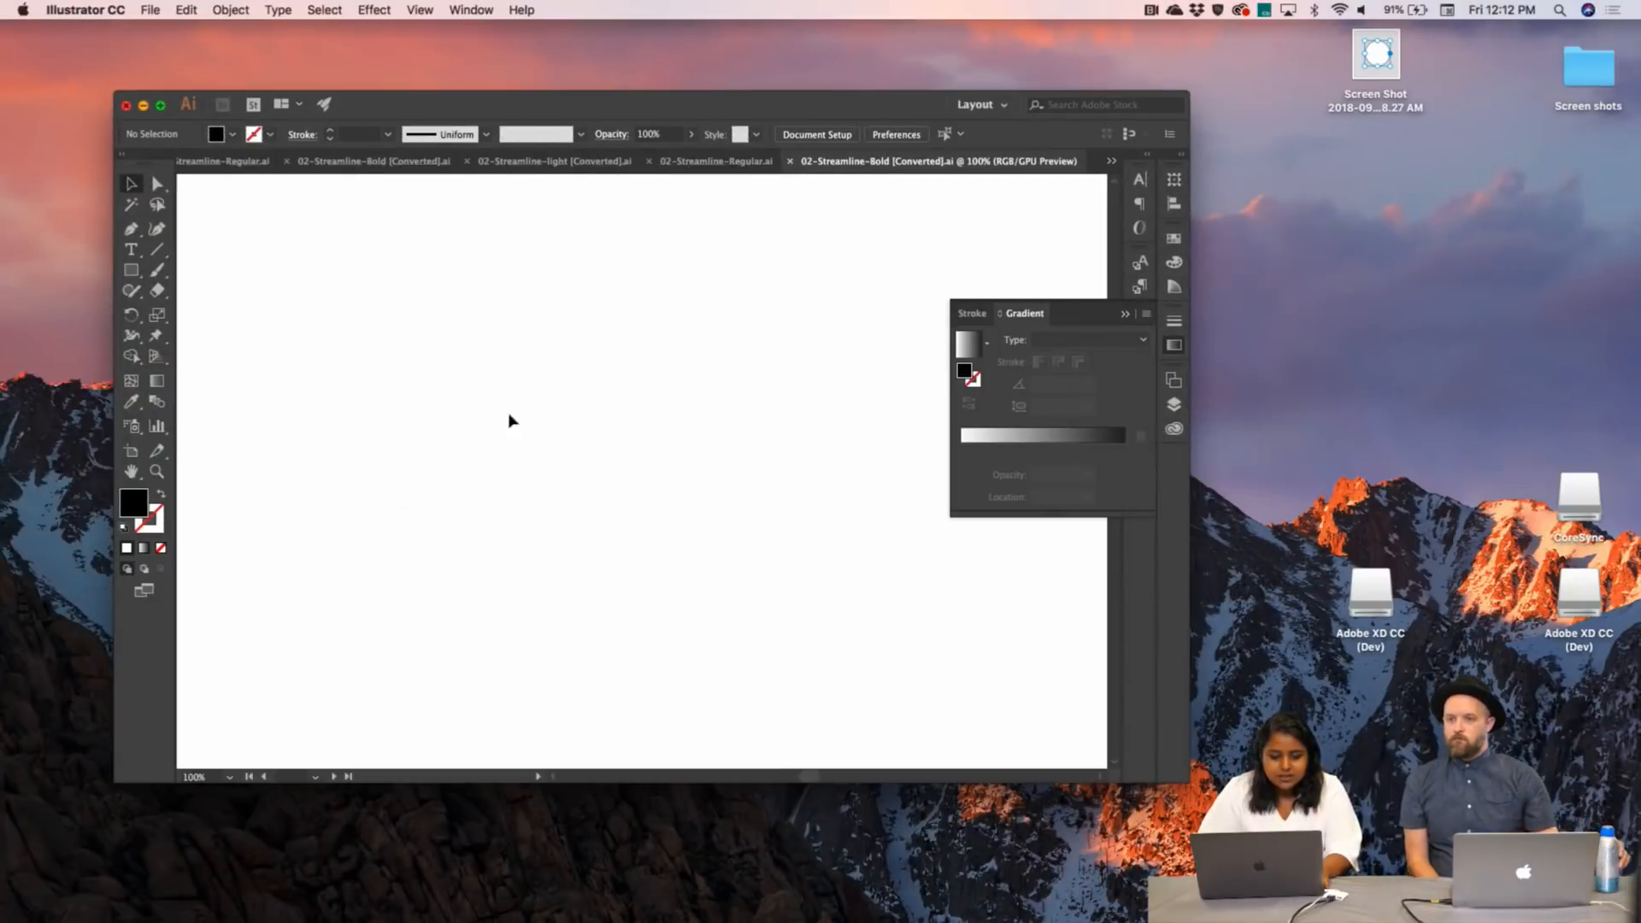
- Enlarge the Illustrator window and marquee-select the first two icon rows in 02-Streamline-light
left_click_drag(683, 100, 605, 30)
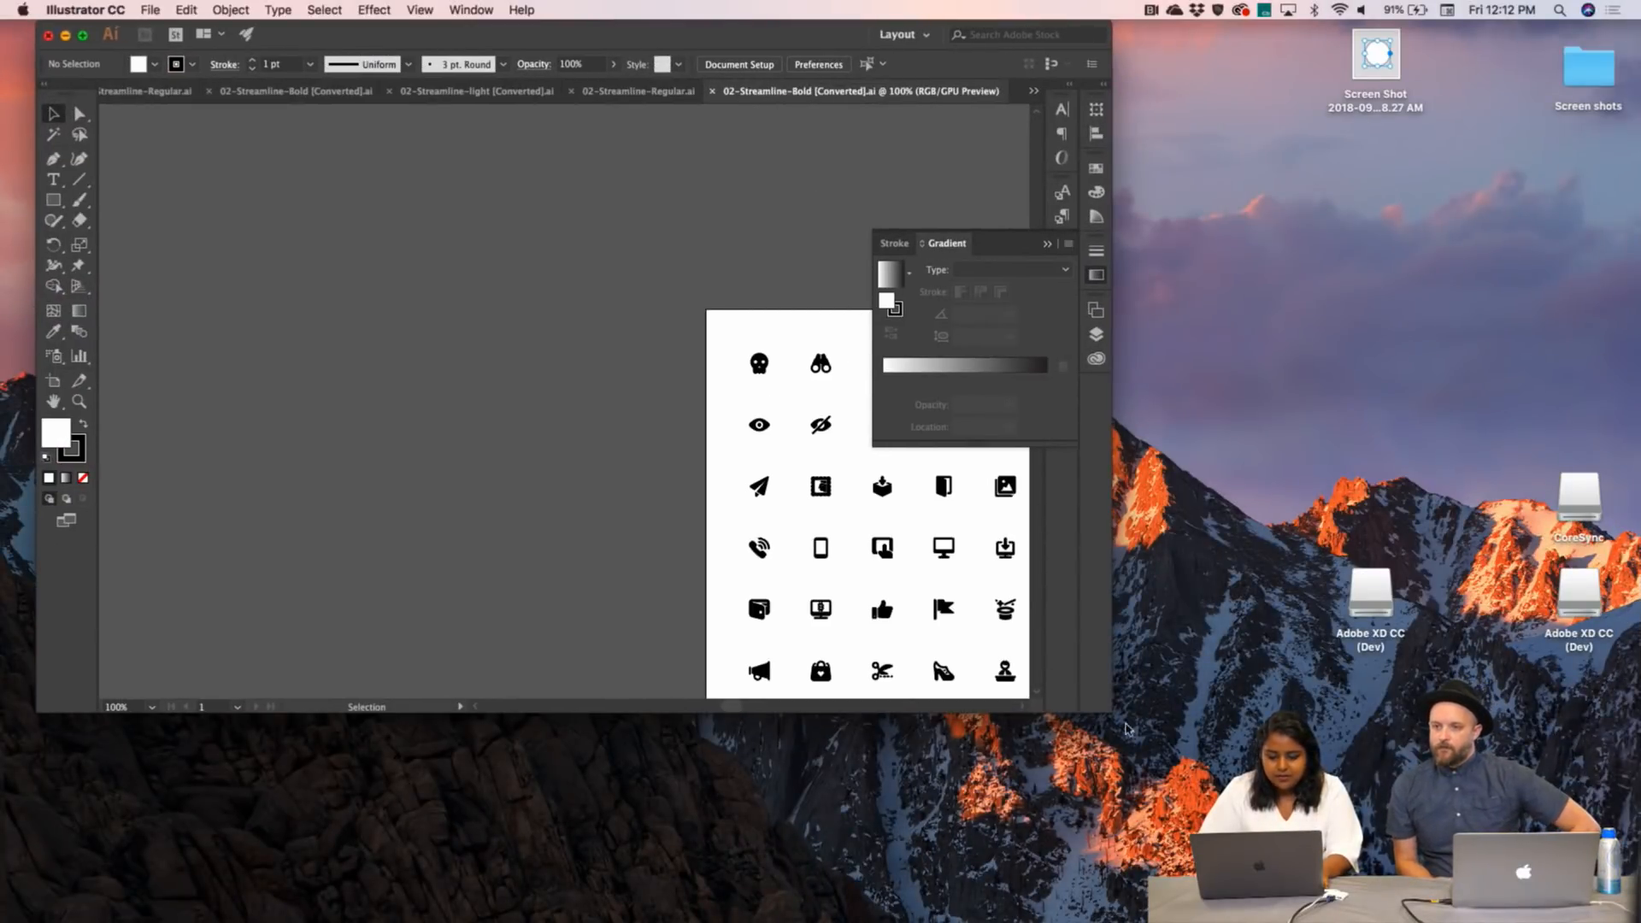
left_click_drag(1109, 708, 1511, 922)
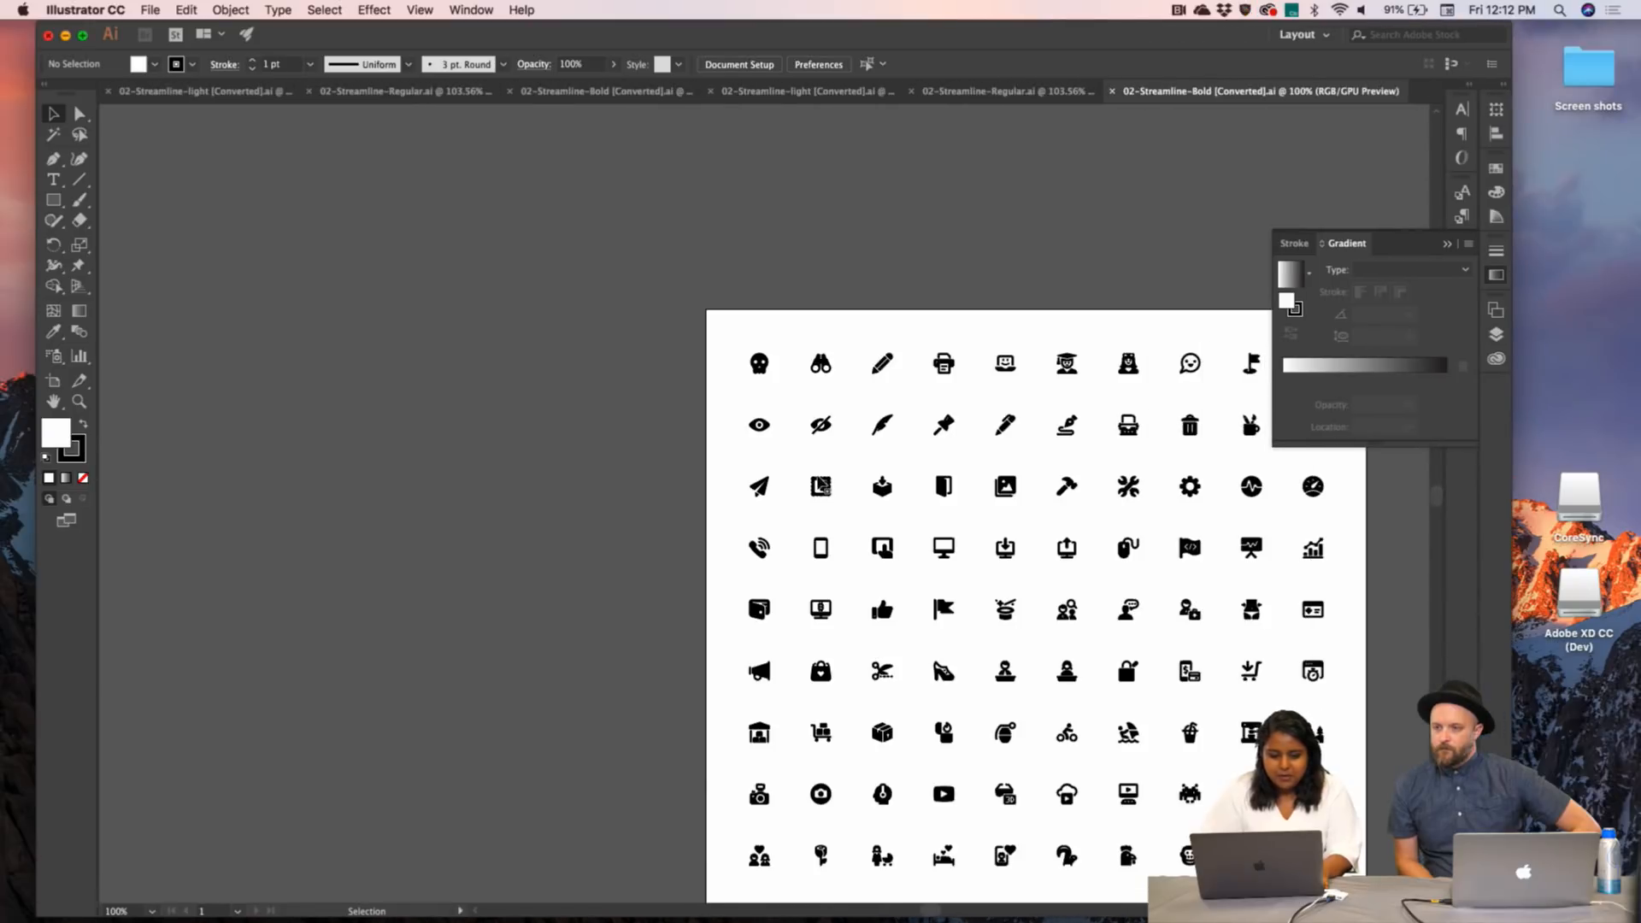
scroll(818, 482, "down", 2)
scroll(819, 483, "right", 3)
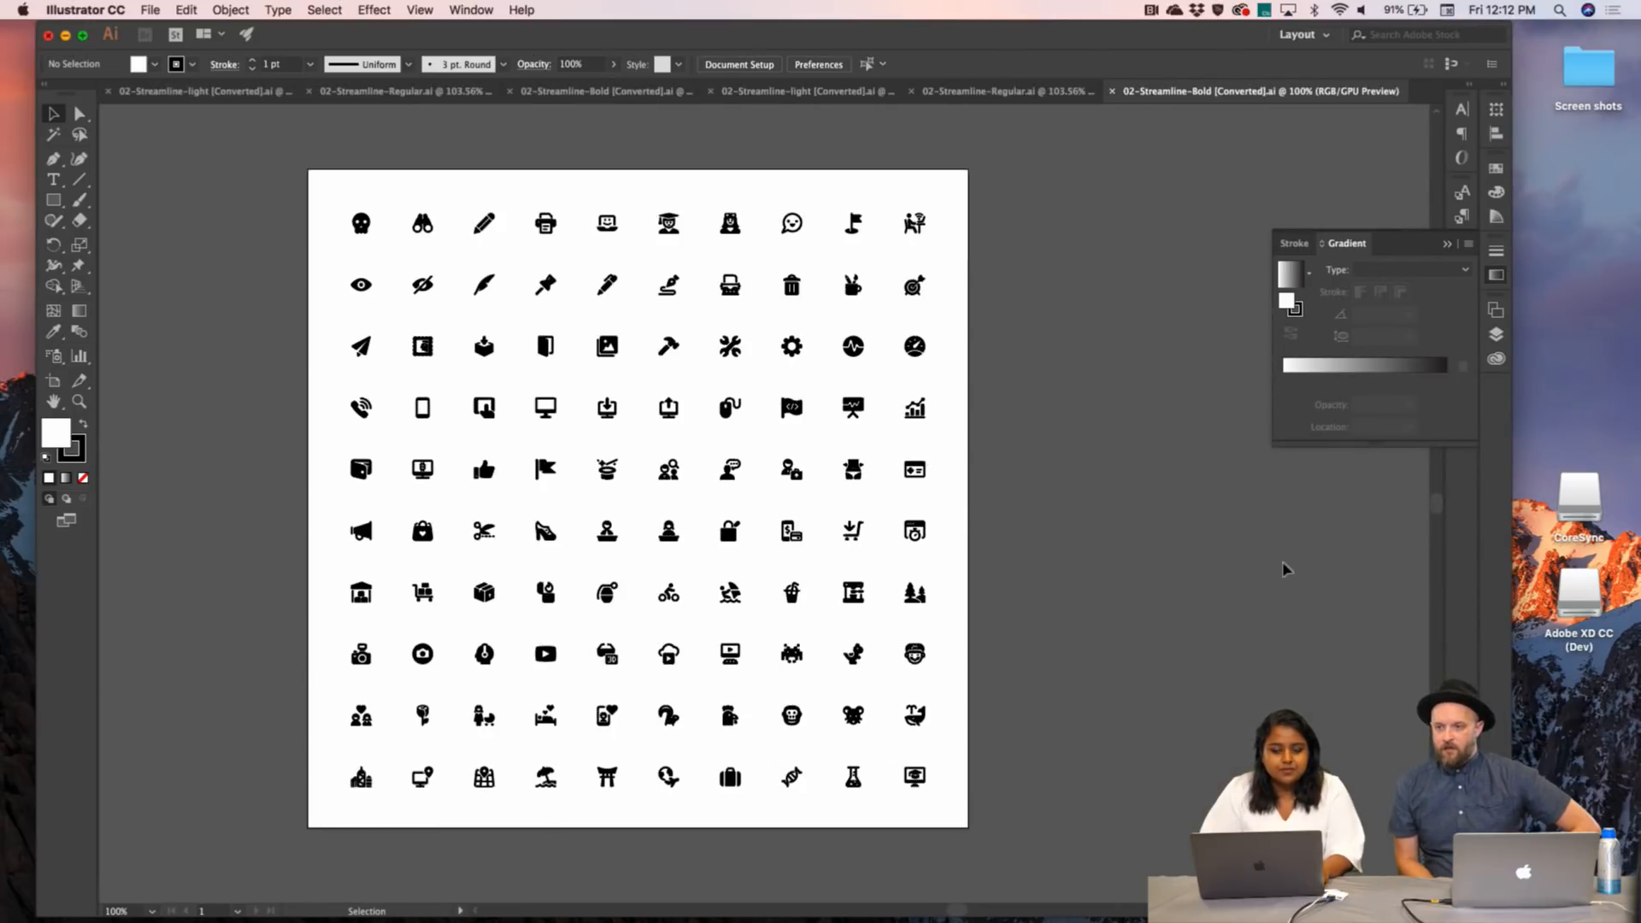
left_click(995, 92)
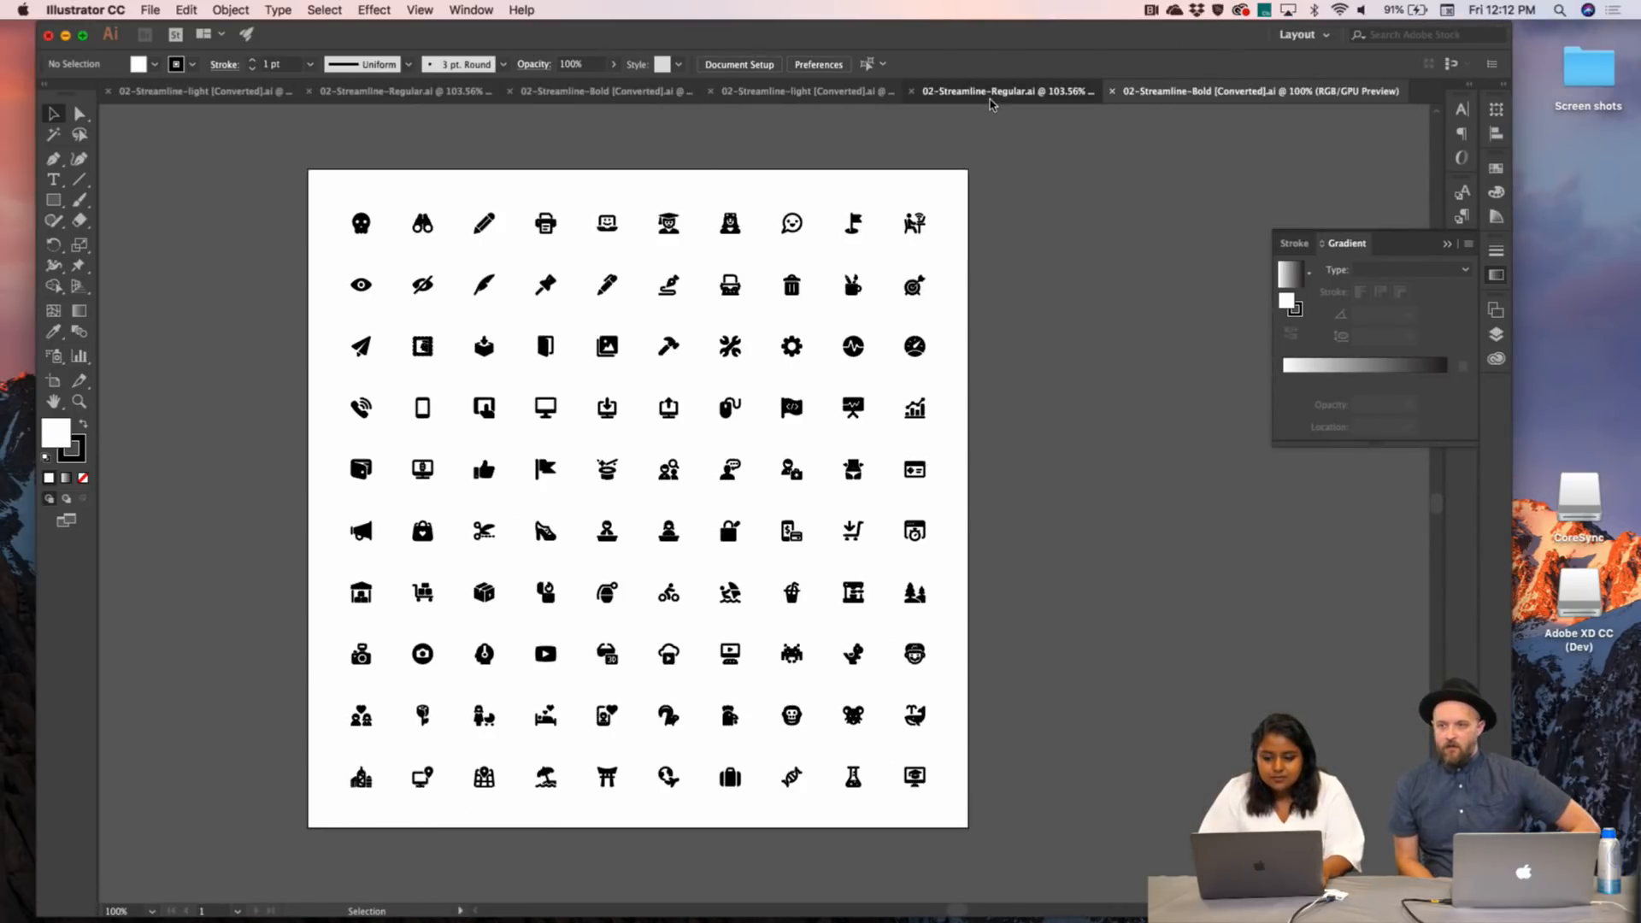
left_click(826, 92)
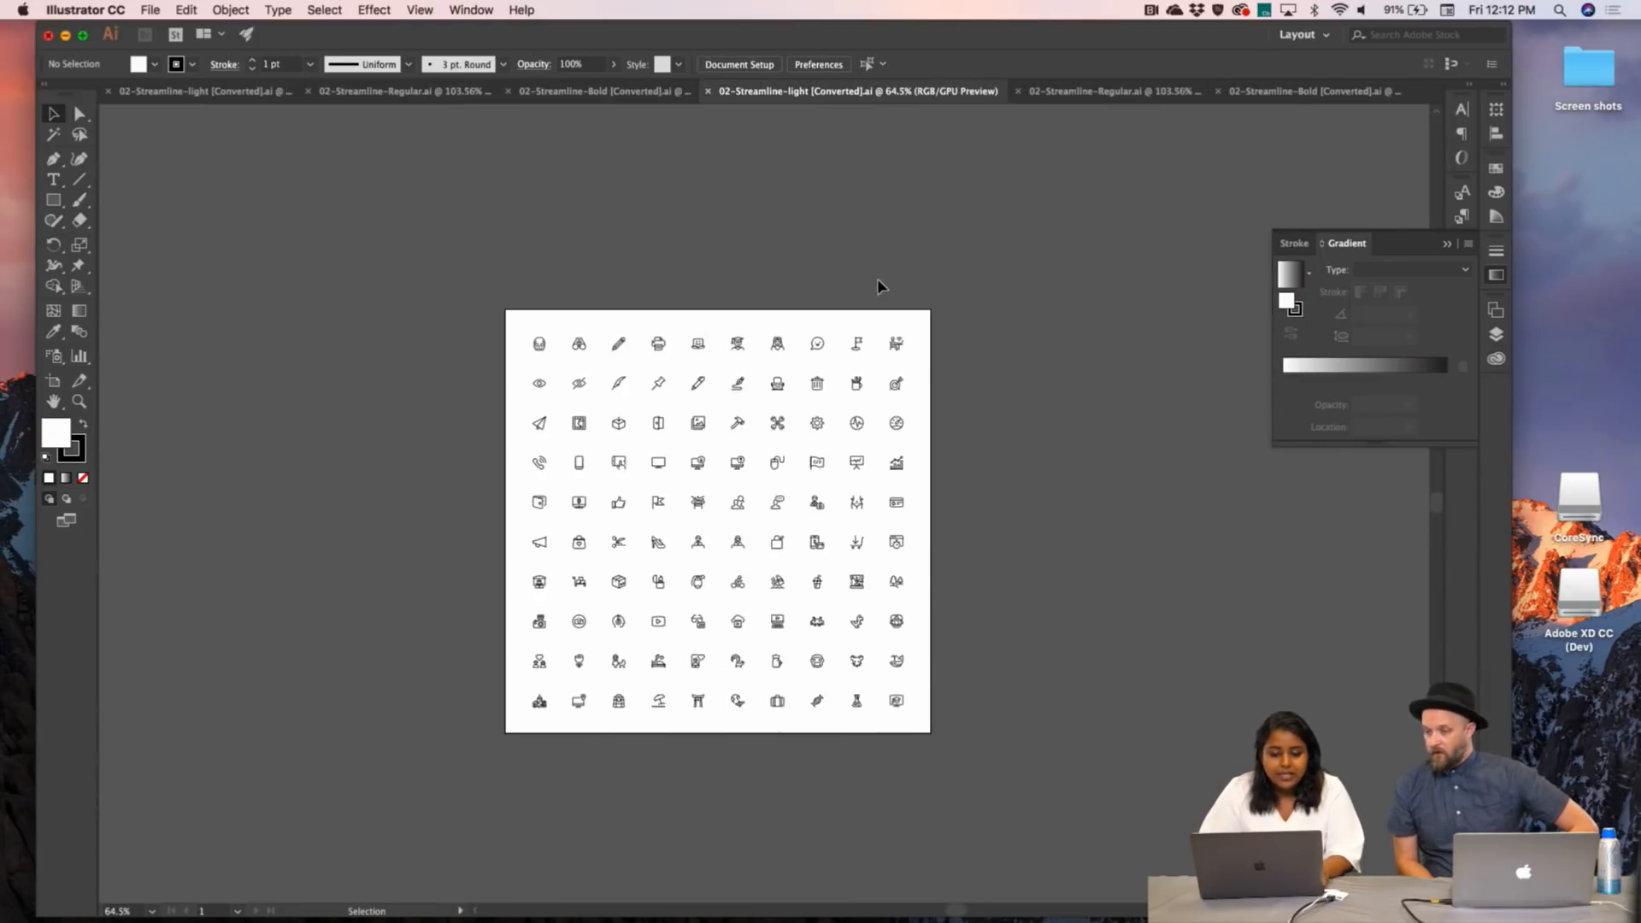
scroll(498, 309, "up", 5)
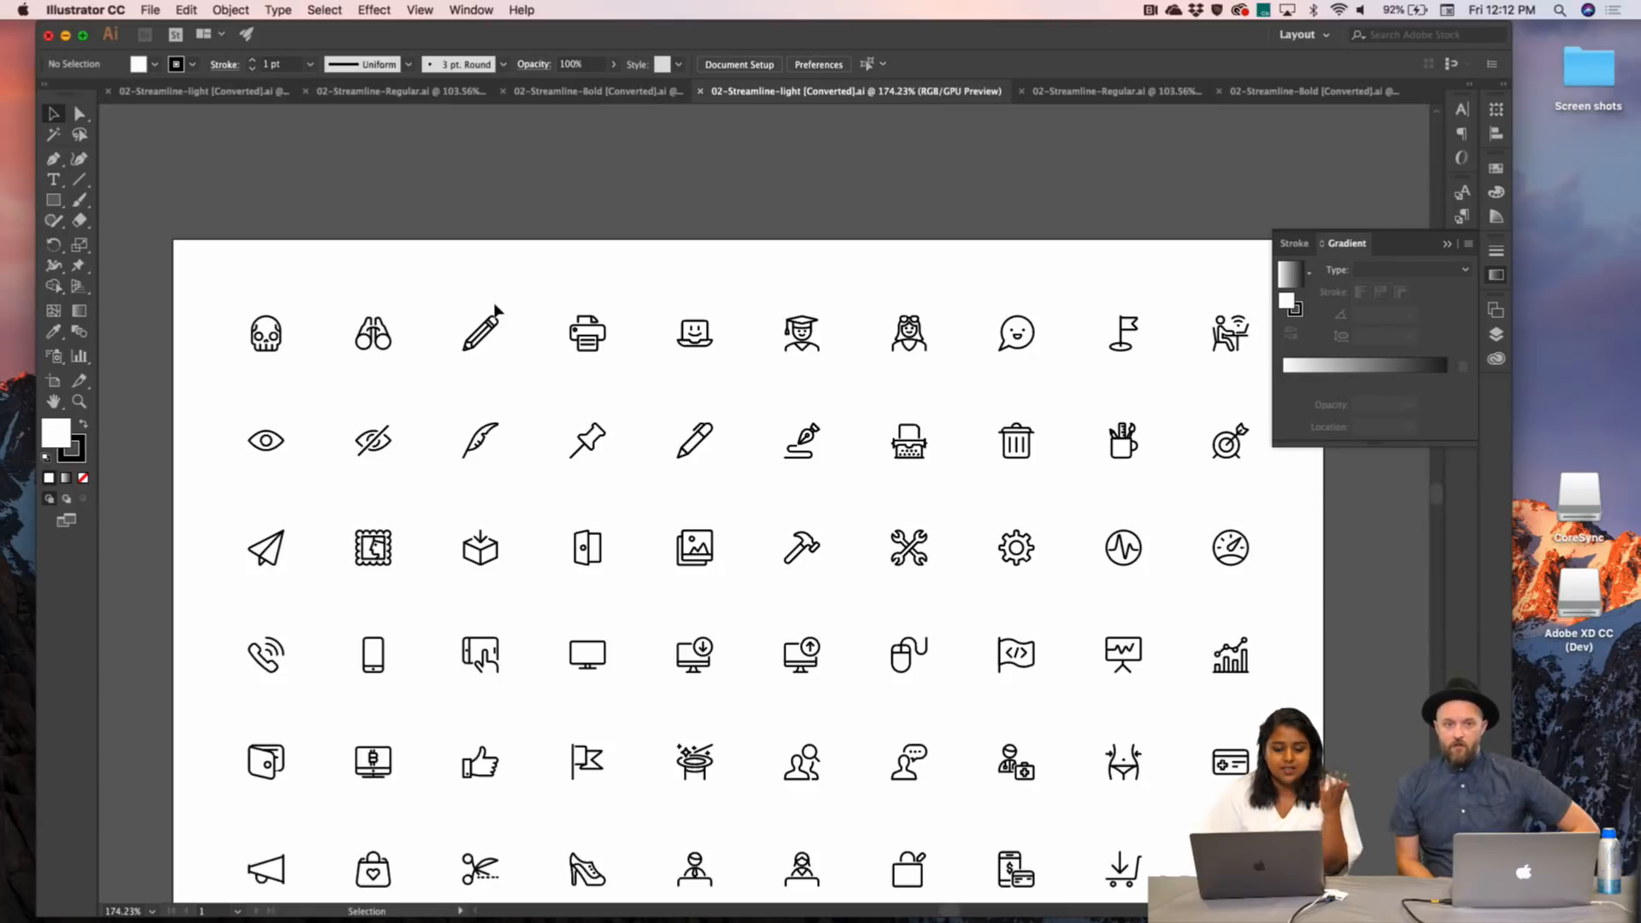
left_click_drag(214, 280, 827, 474)
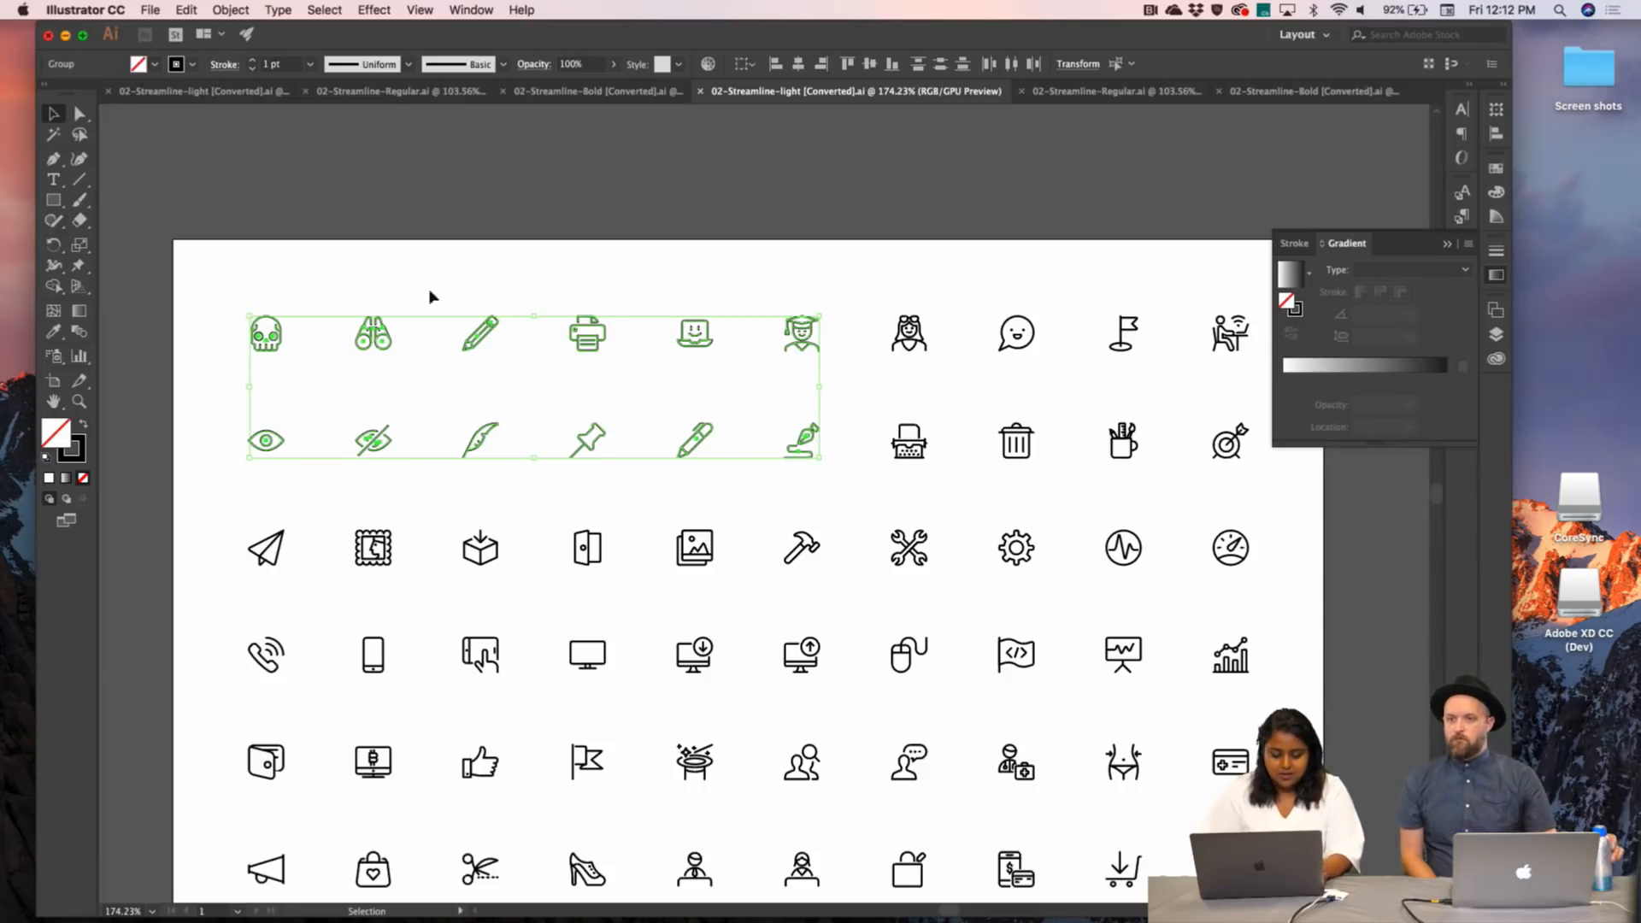
- Draw an 825×450 white rectangle above the dialog artboards in Adobe XD
left_click(1162, 893)
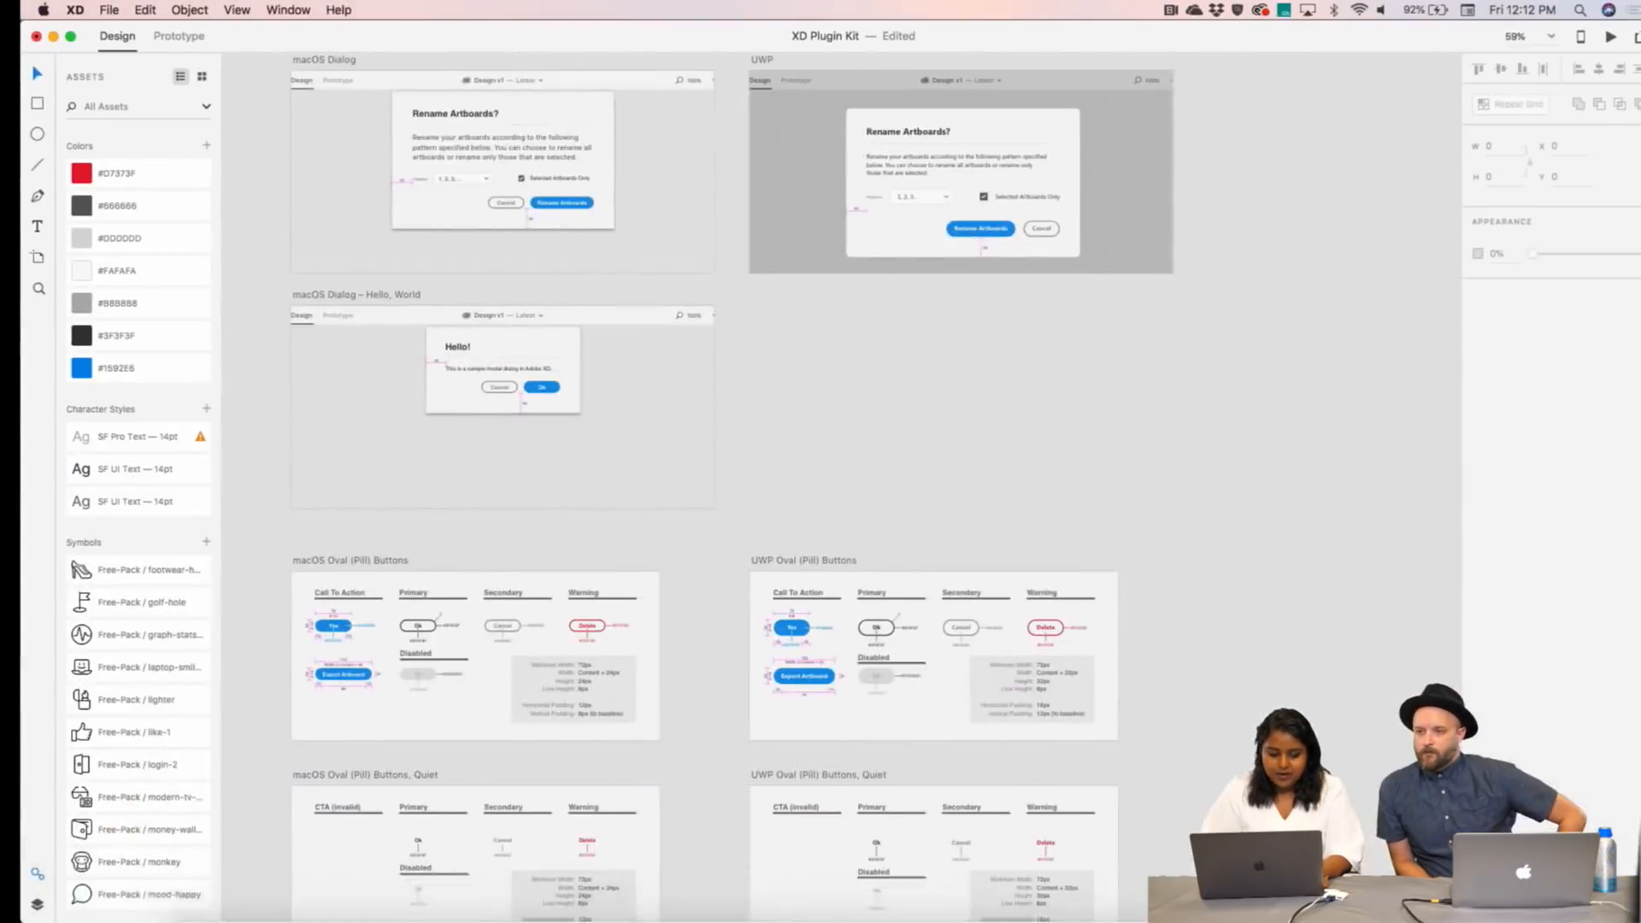
scroll(946, 493, "up", 5)
scroll(945, 493, "up", 5)
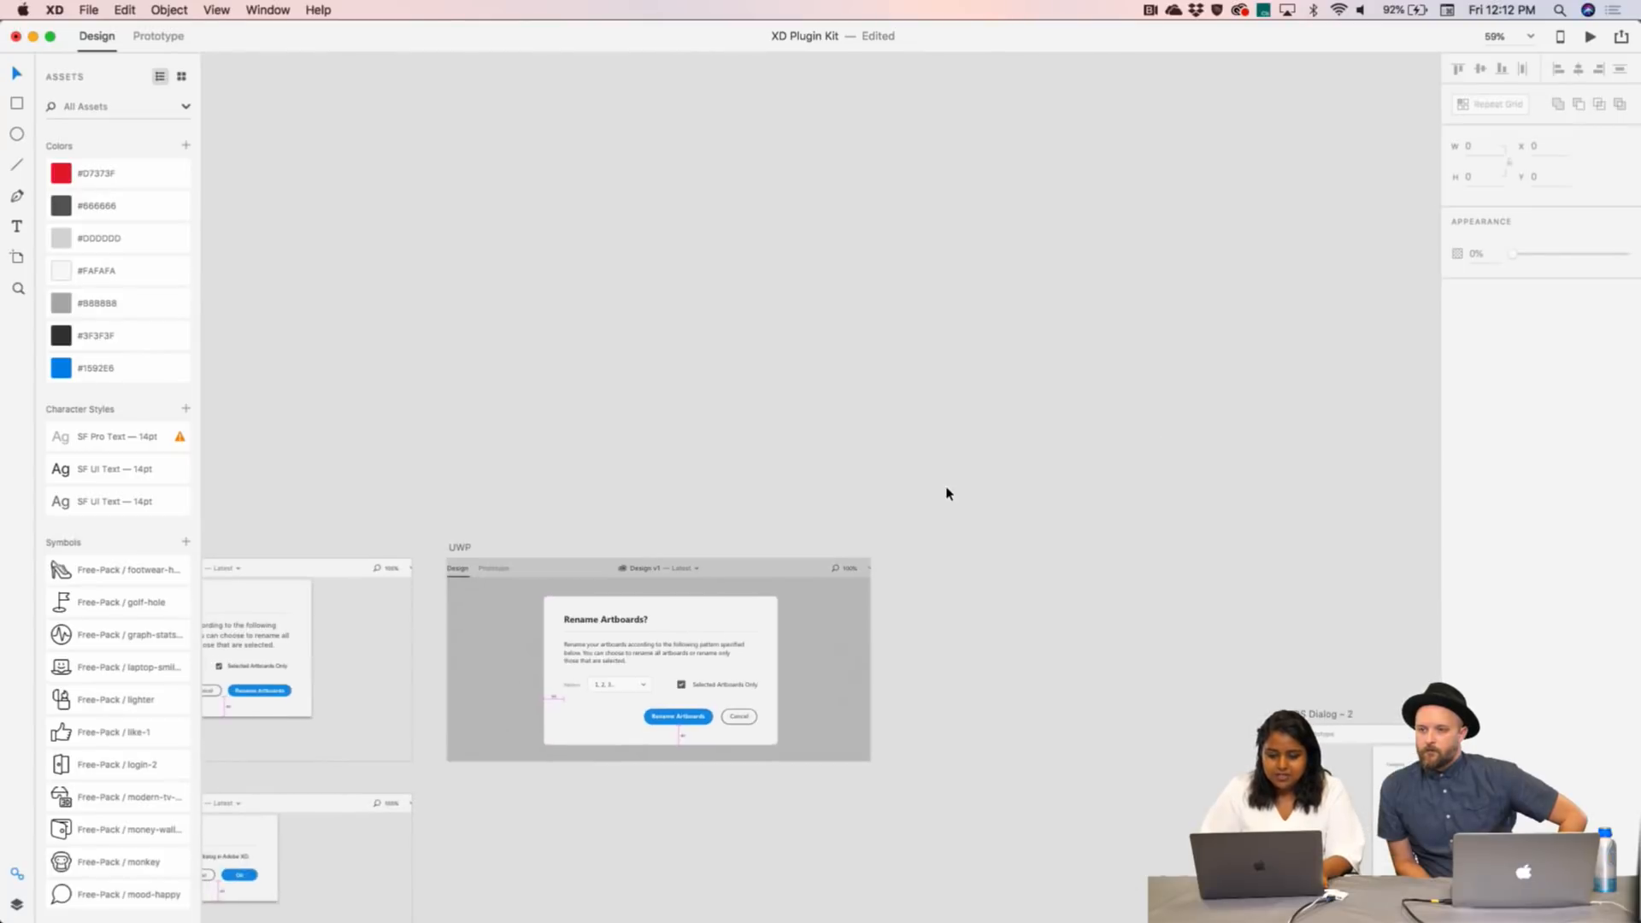
scroll(946, 493, "left", 5)
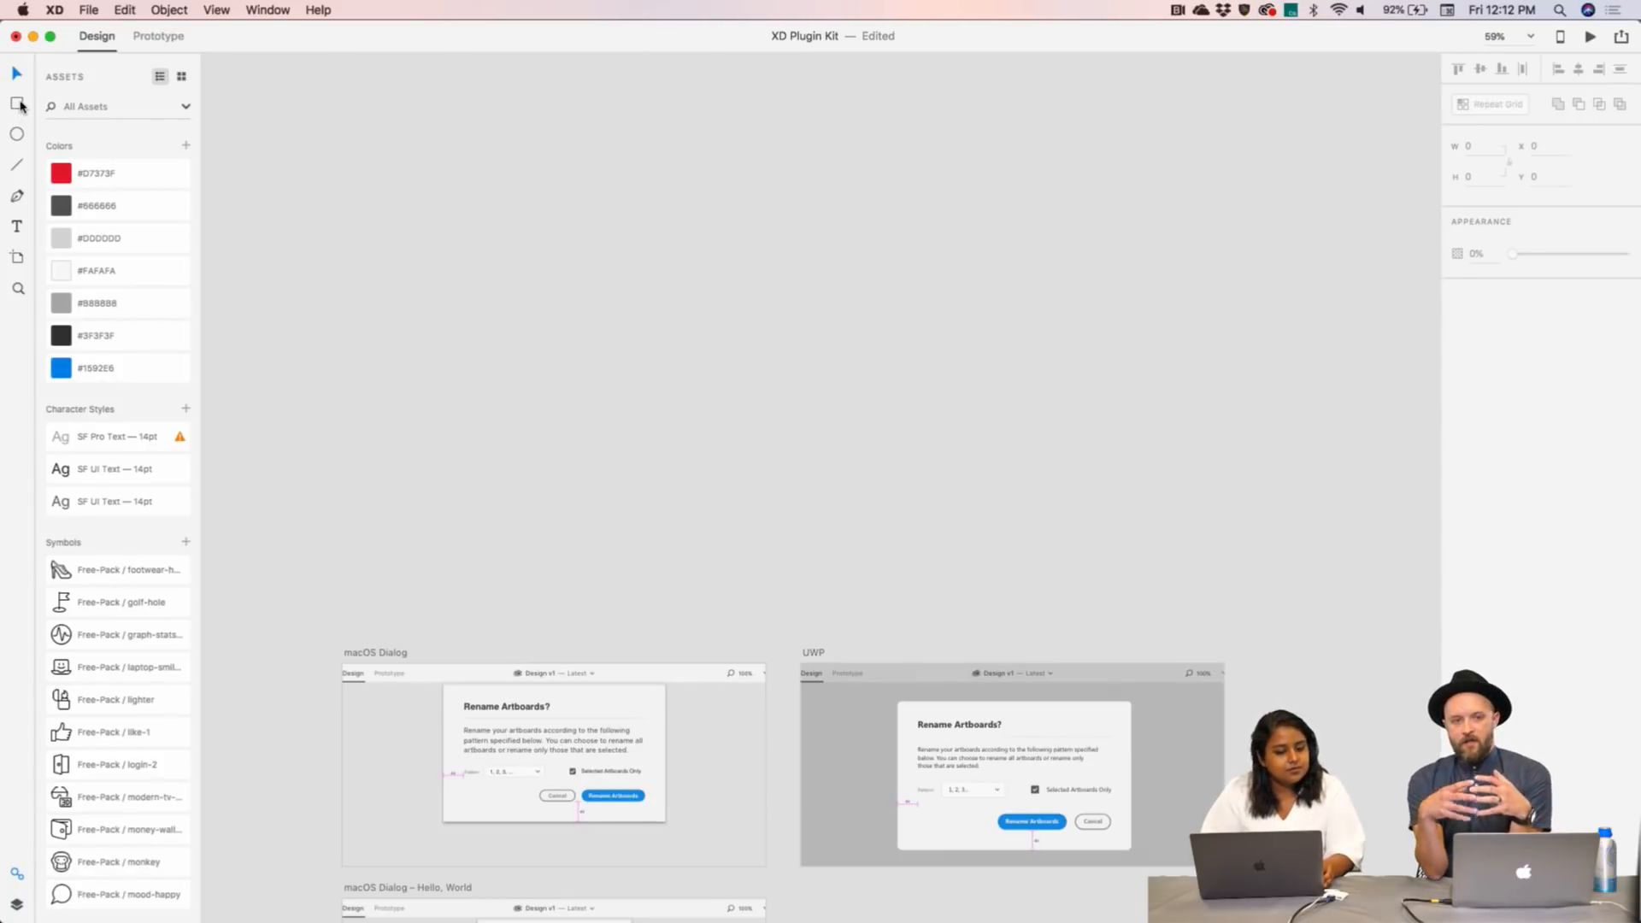
mouse_move(374, 191)
left_mouse_down()
mouse_move(579, 397)
mouse_move(728, 394)
mouse_move(788, 418)
left_mouse_up()
mouse_move(668, 332)
left_mouse_down()
mouse_move(619, 304)
mouse_move(656, 302)
left_mouse_up()
- Paste the twelve light icons and place them beside the rectangle's top-right corner
key("super+v")
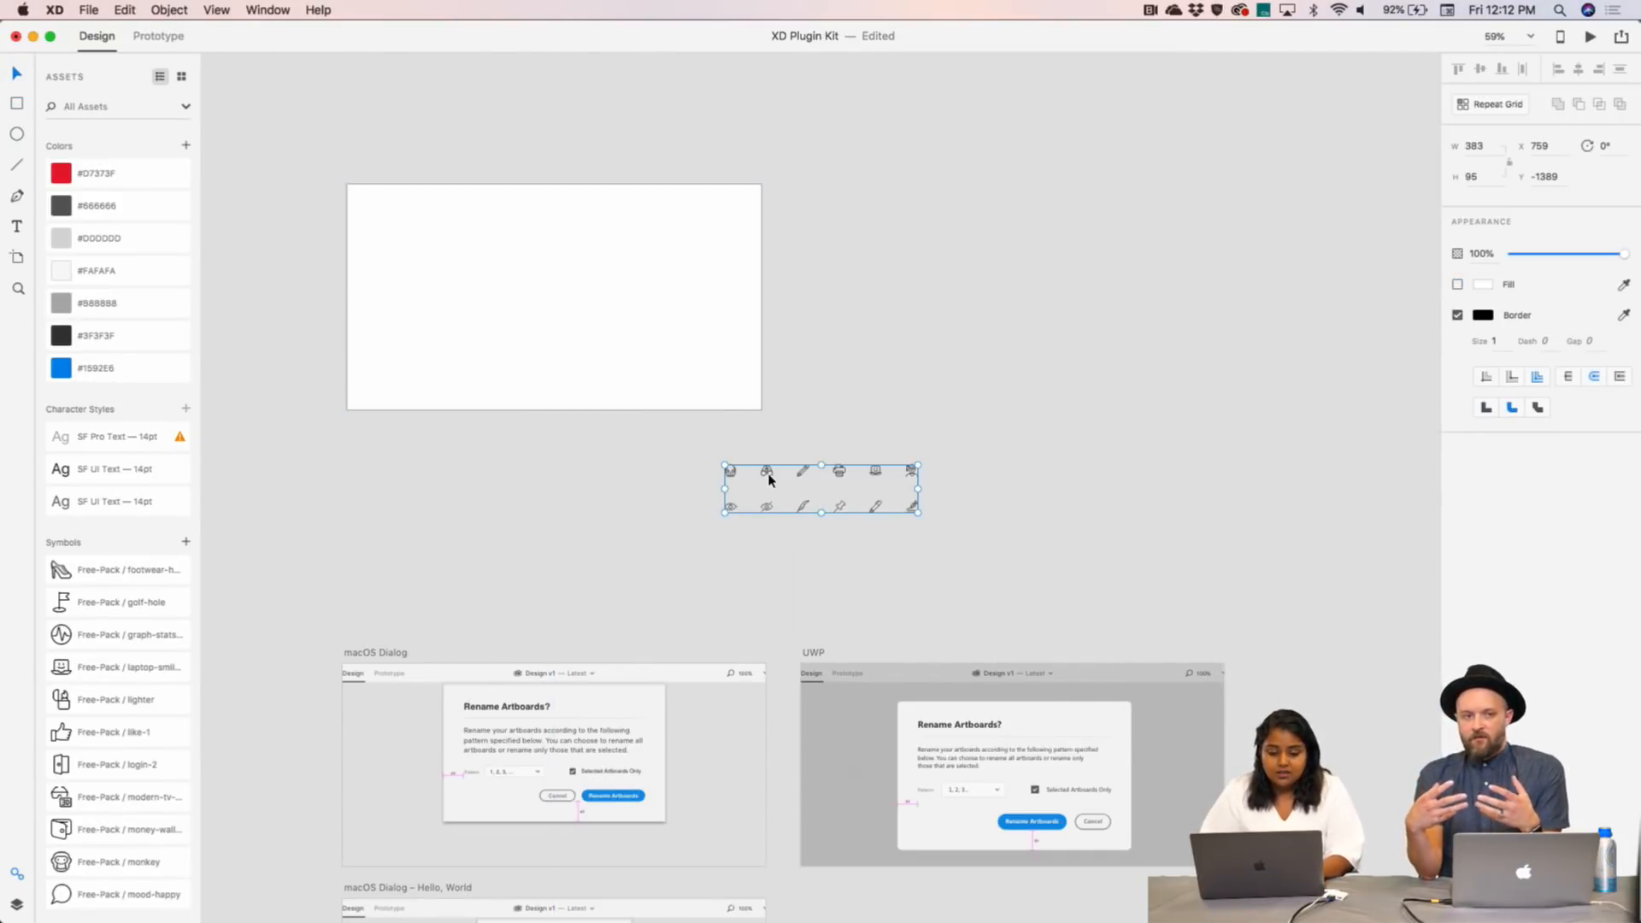
left_click_drag(768, 480, 827, 197)
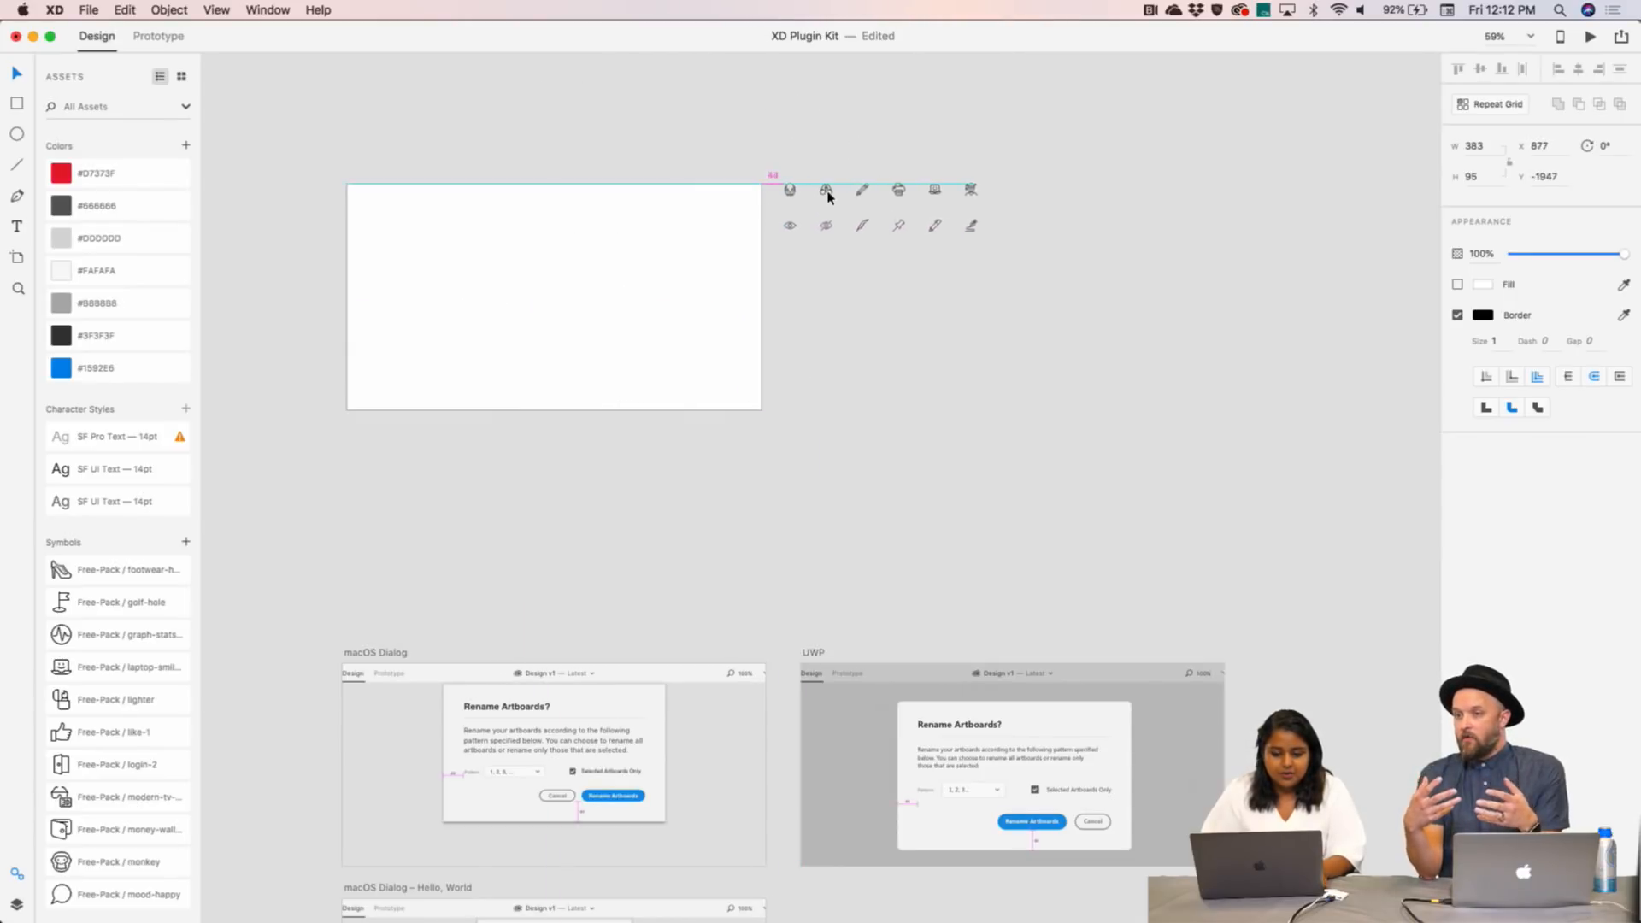
left_click(621, 293)
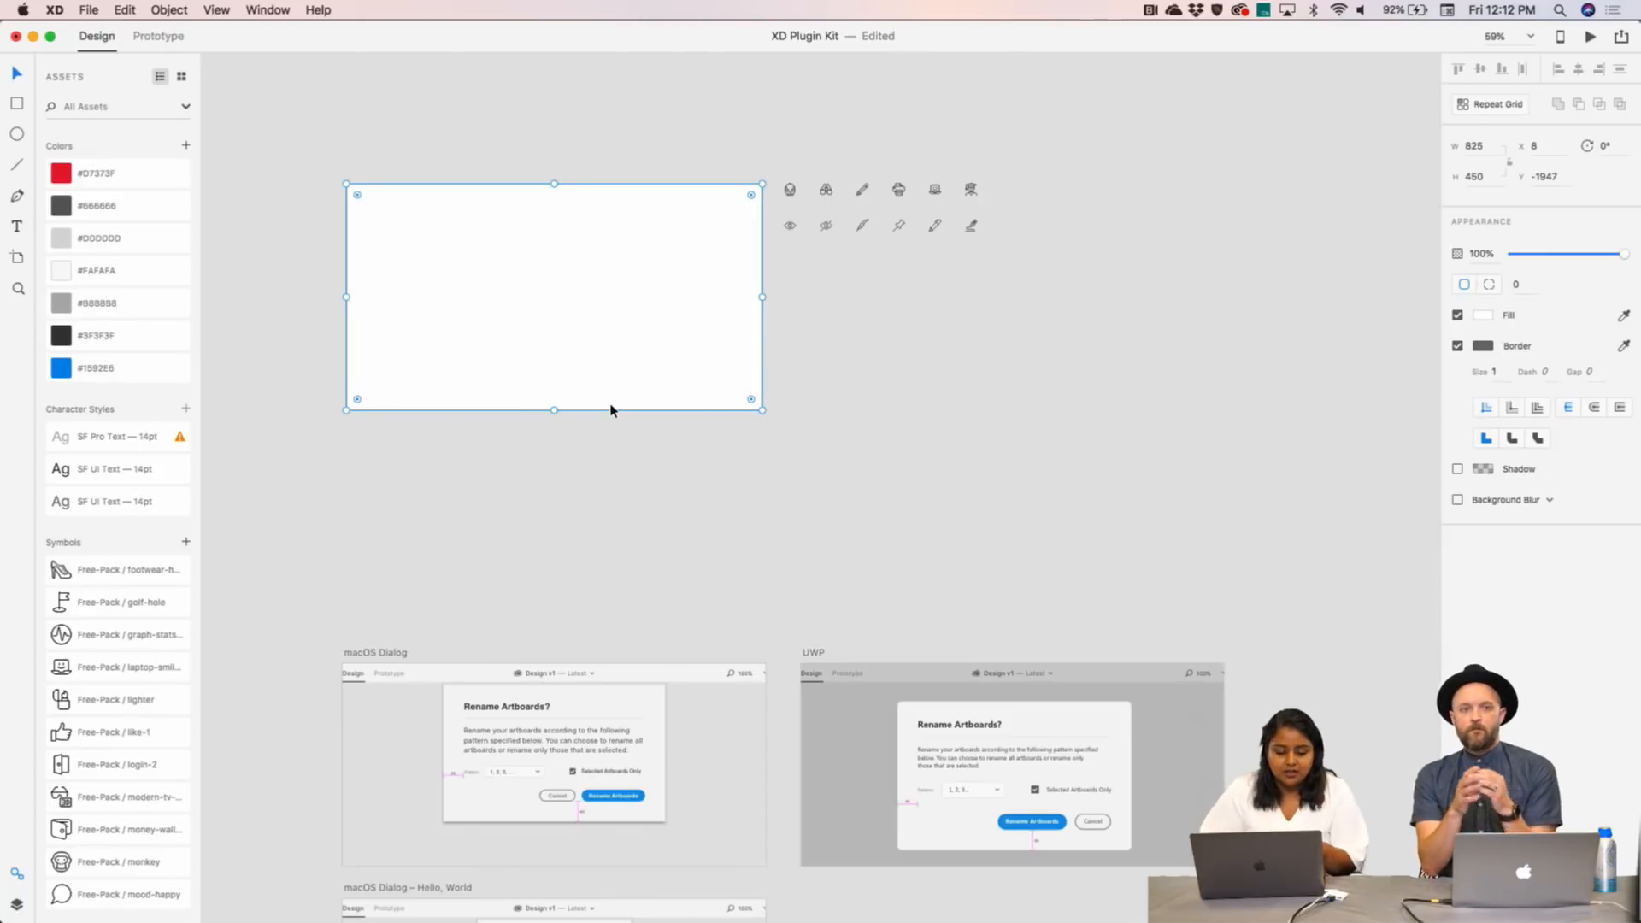
scroll(562, 479, "down", 3)
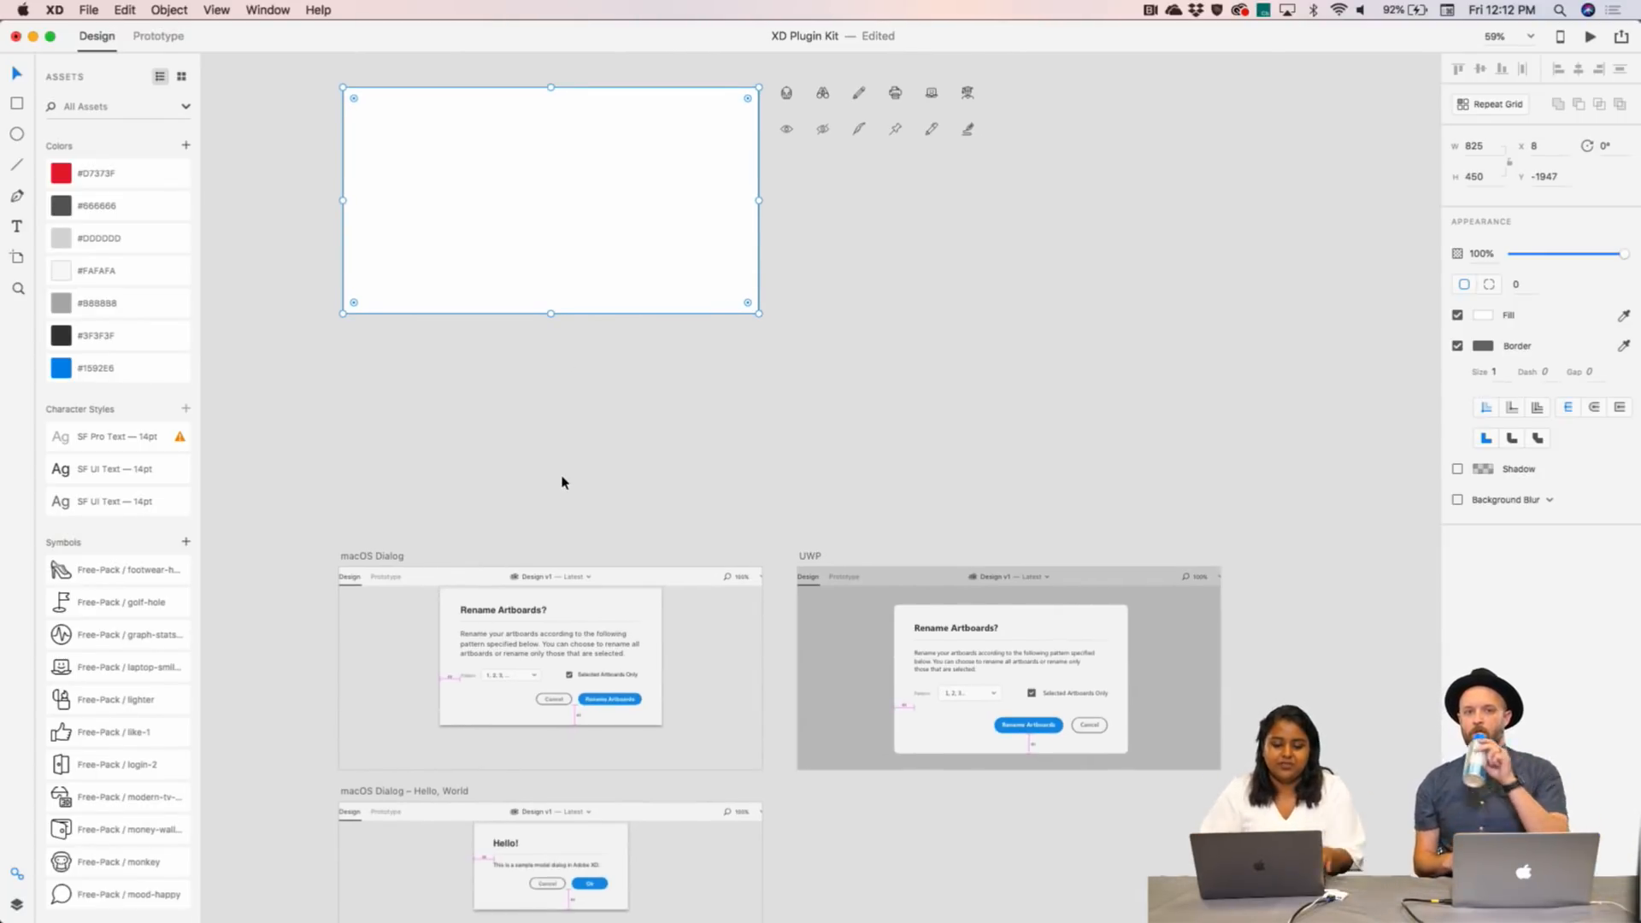
scroll(568, 496, "up", 2)
left_click(19, 135)
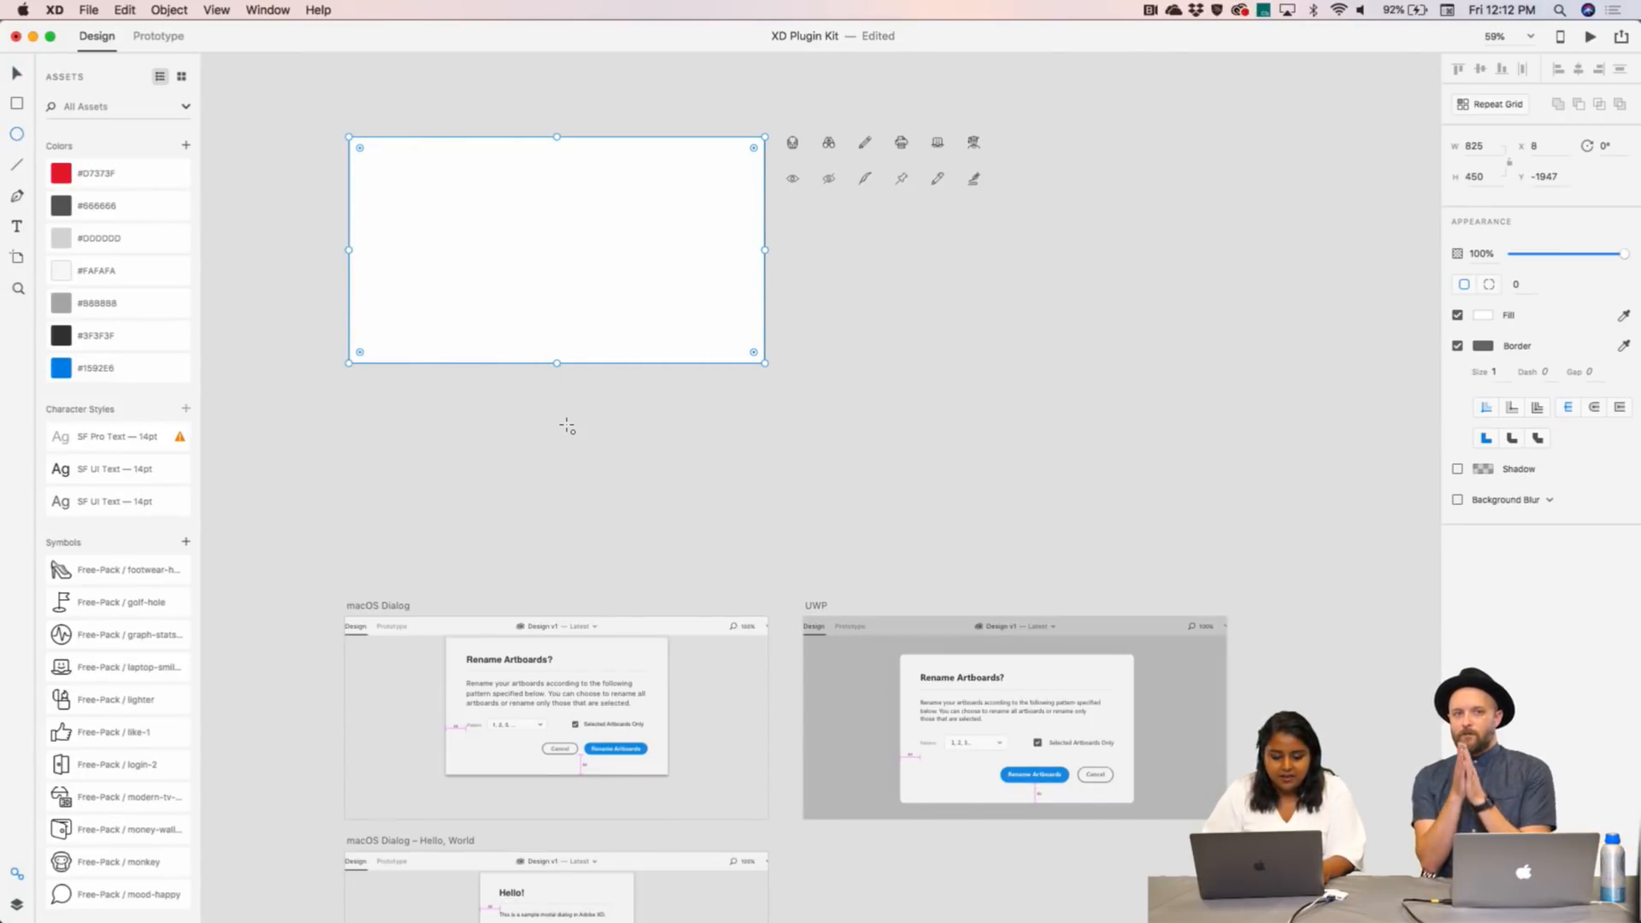
- Draw a 45×45 circle and add a placeholder text box inside the white rectangle
scroll(566, 426, "down", 1)
mouse_move(425, 235)
left_mouse_down()
mouse_move(454, 265)
mouse_move(513, 253)
mouse_move(601, 271)
left_mouse_up()
left_click(16, 226)
type("nscjnknwkp;newc;klwnckwec")
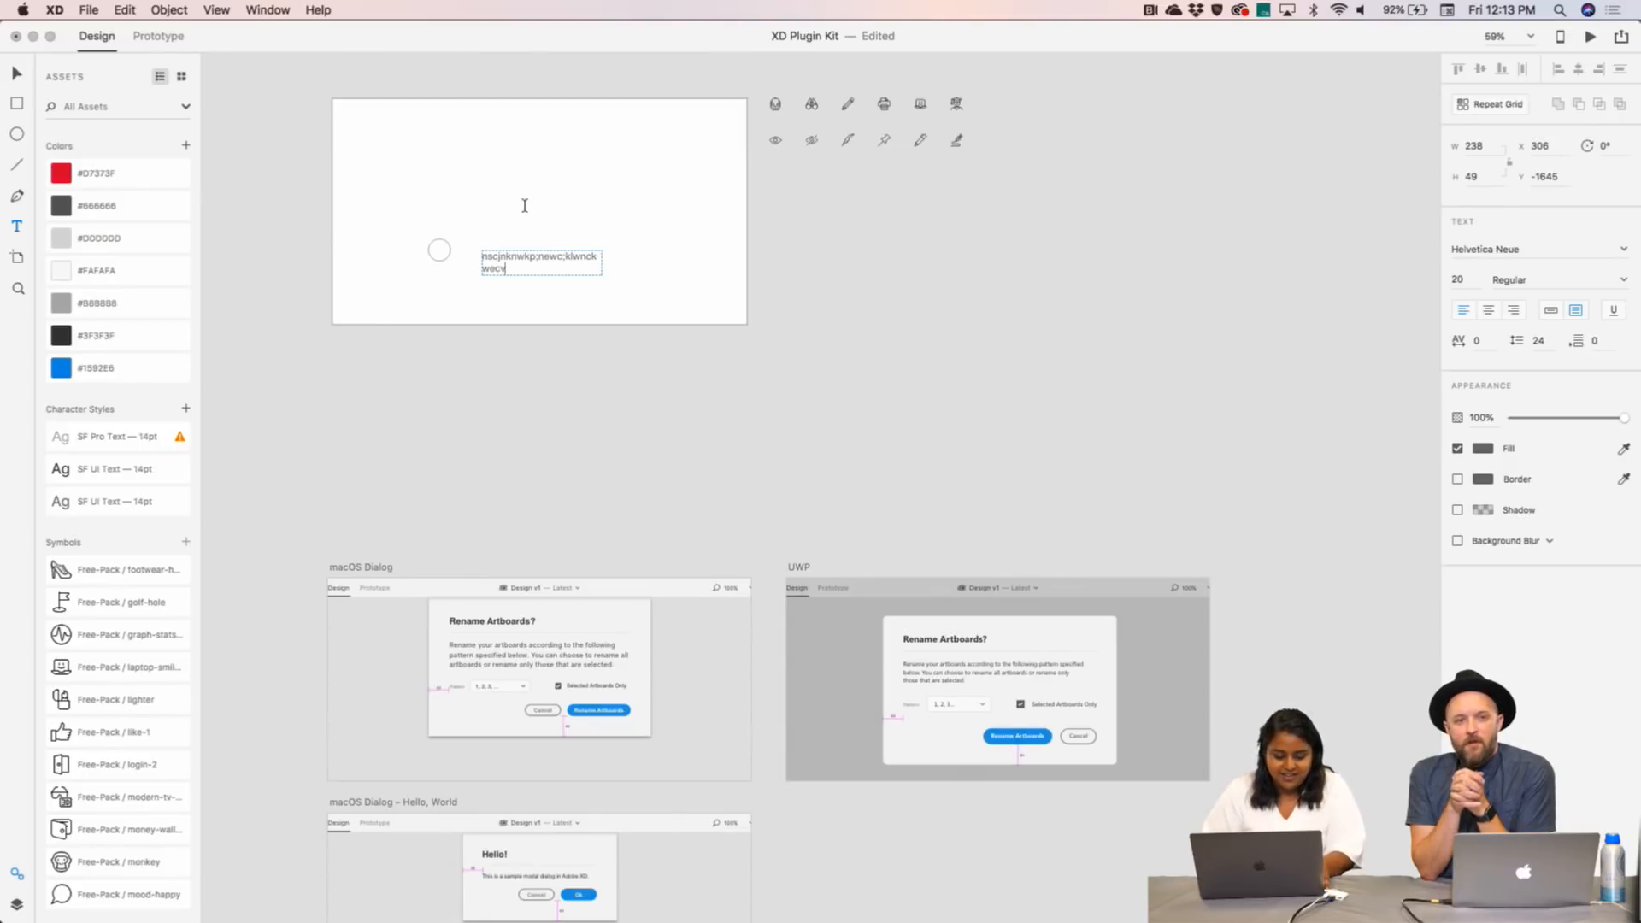
key("Escape")
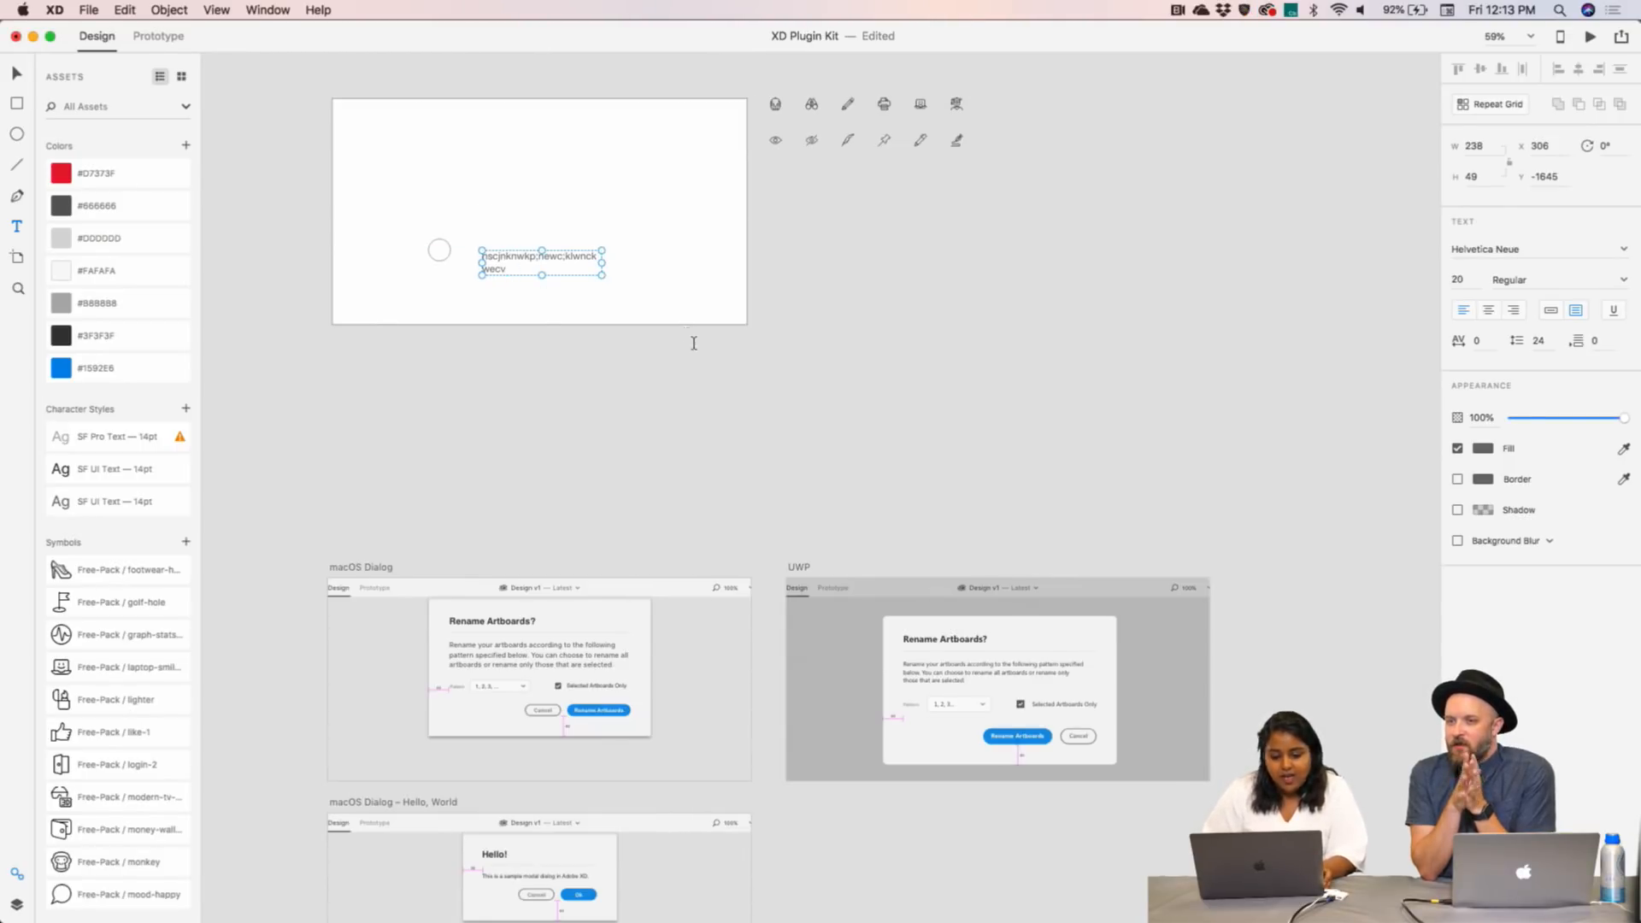
- Move the placeholder text block up beside the 45×45 circle
left_click(646, 373)
left_click_drag(495, 268, 483, 255)
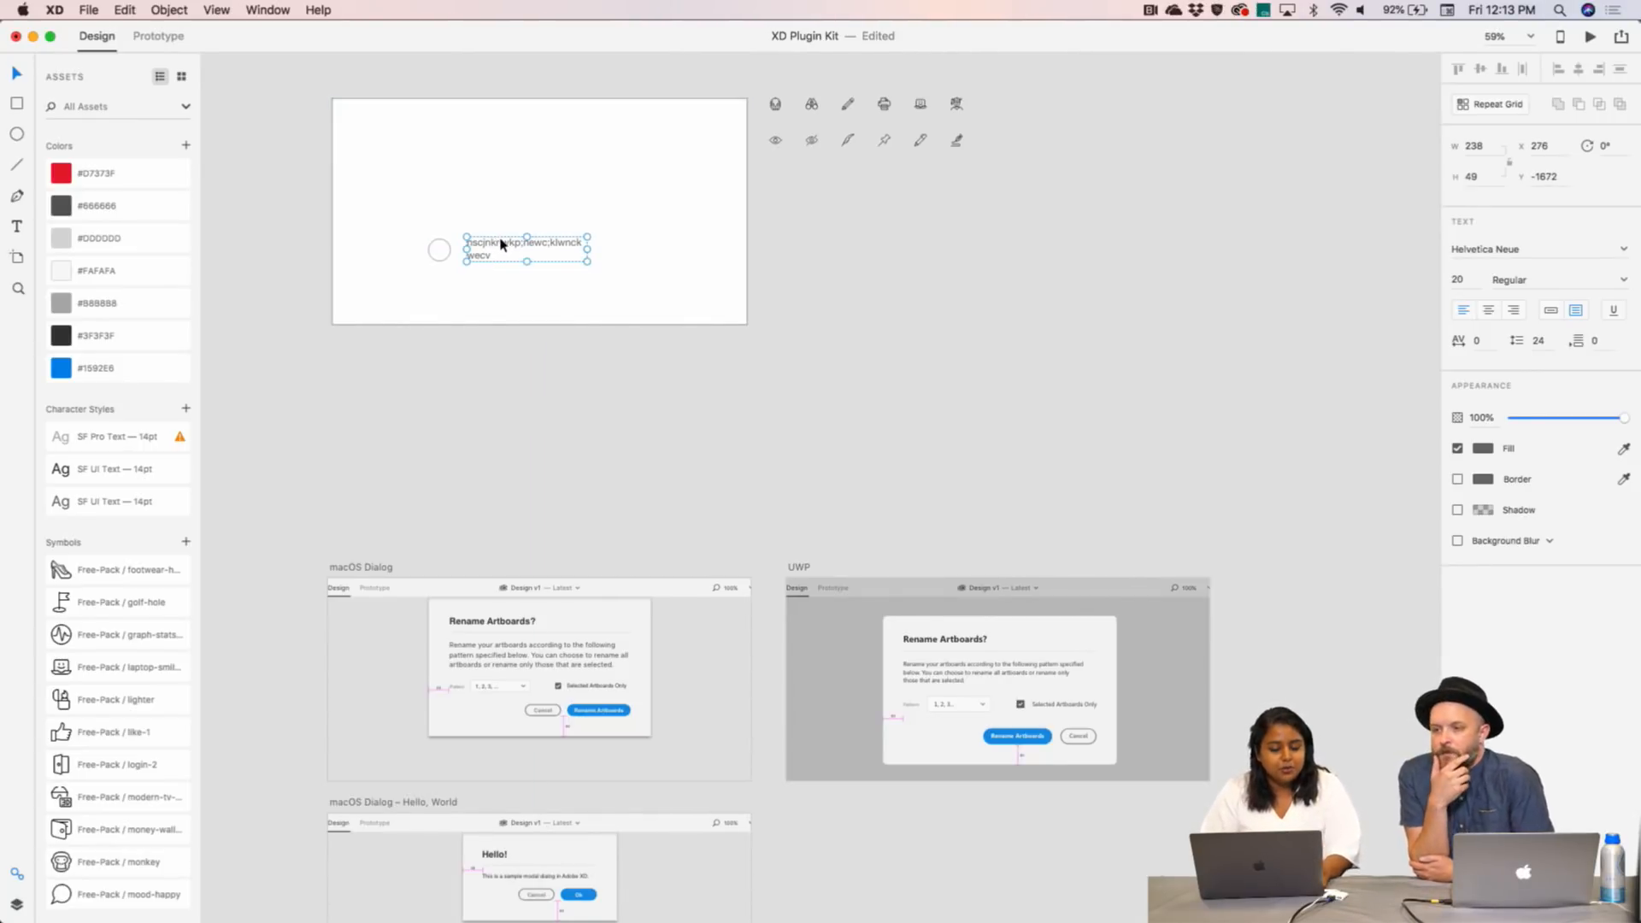
left_click(432, 256)
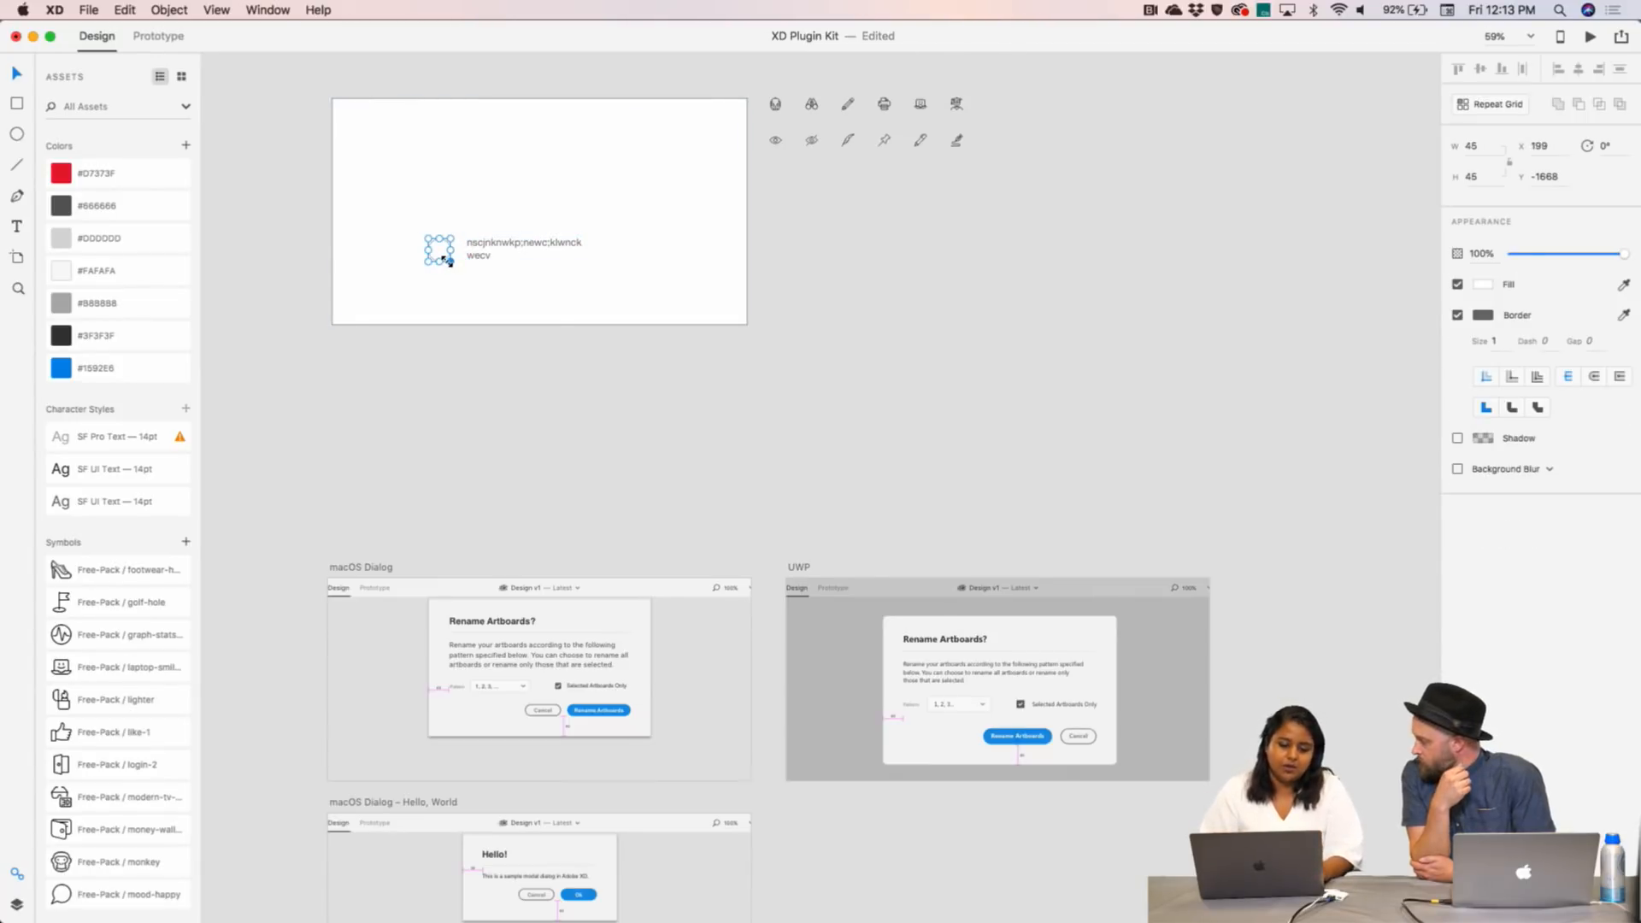
scroll(449, 261, "up", 5)
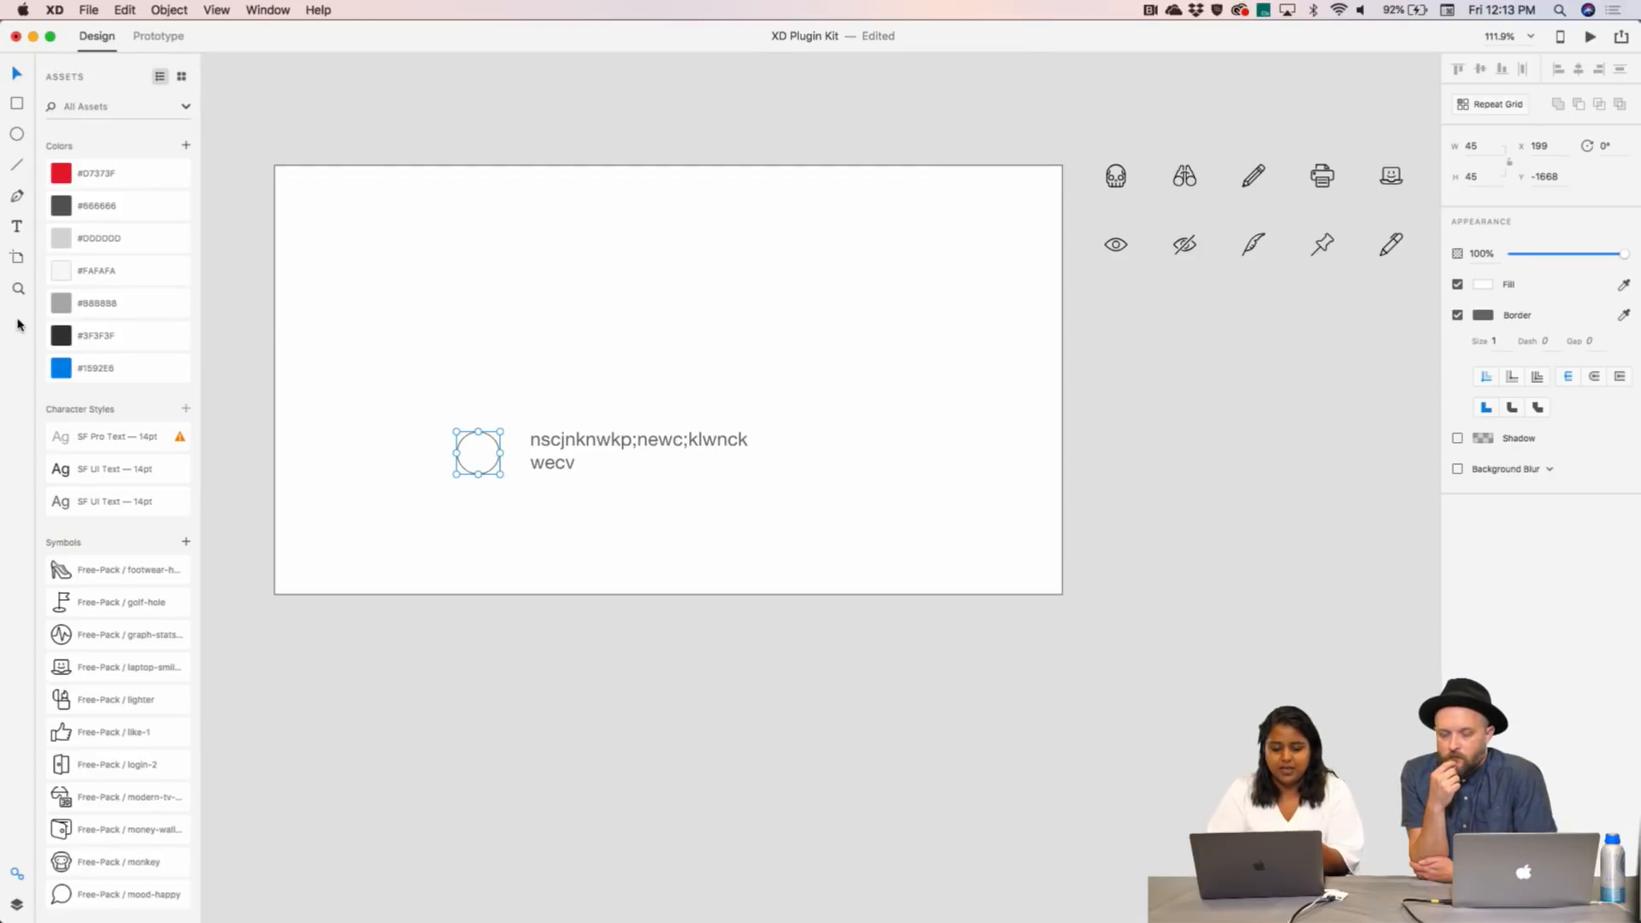
left_click(637, 308)
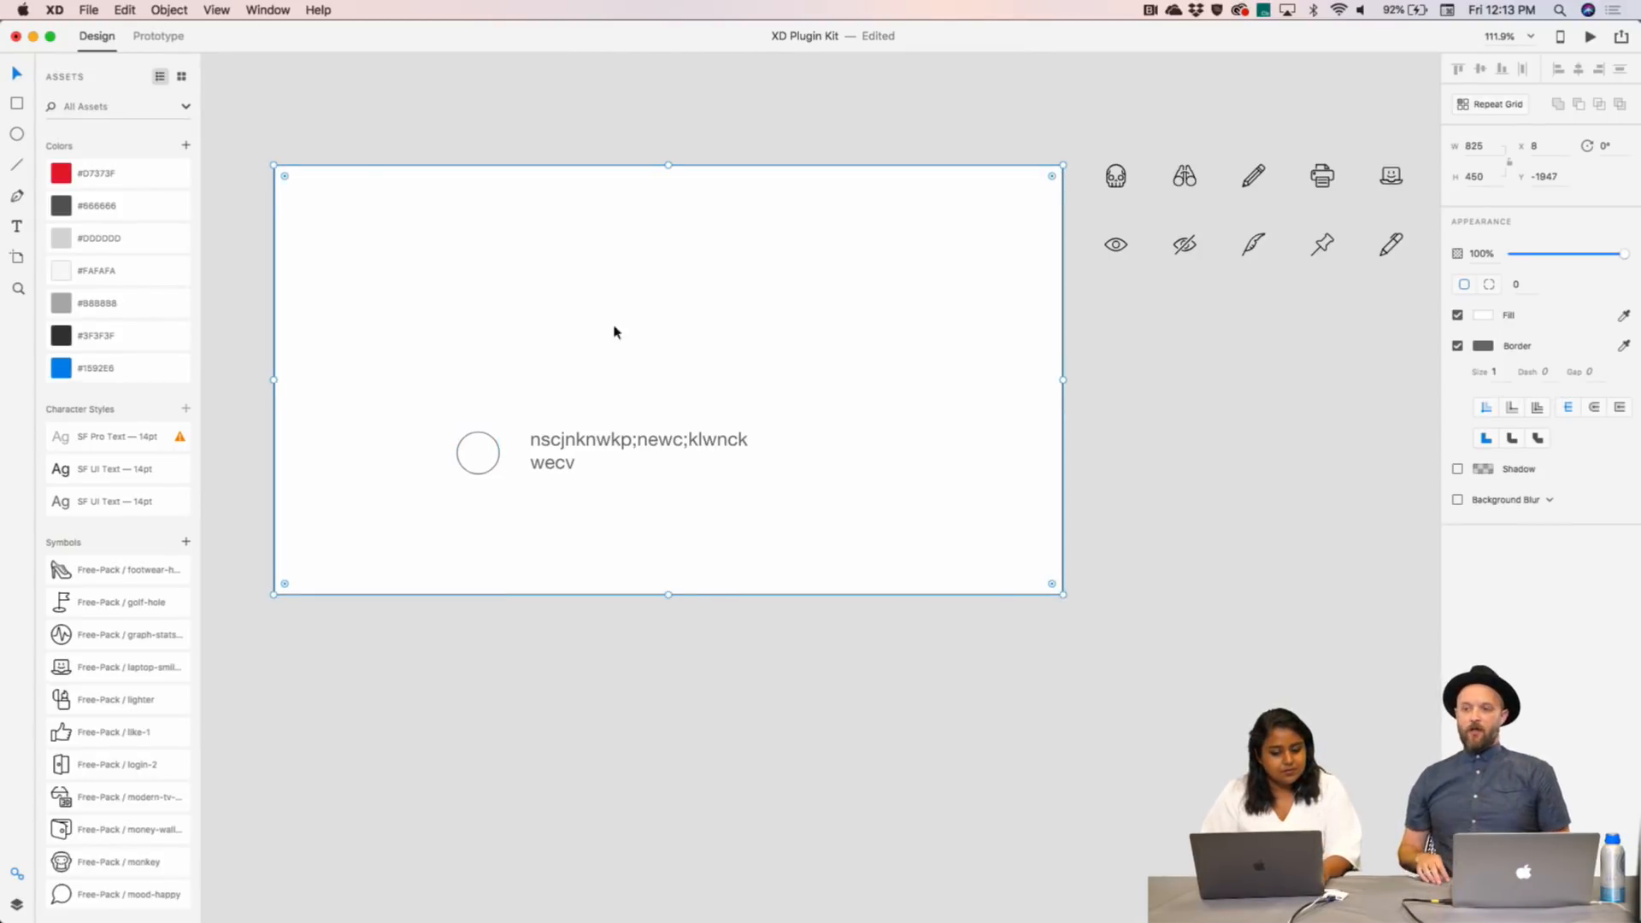
left_click(489, 437)
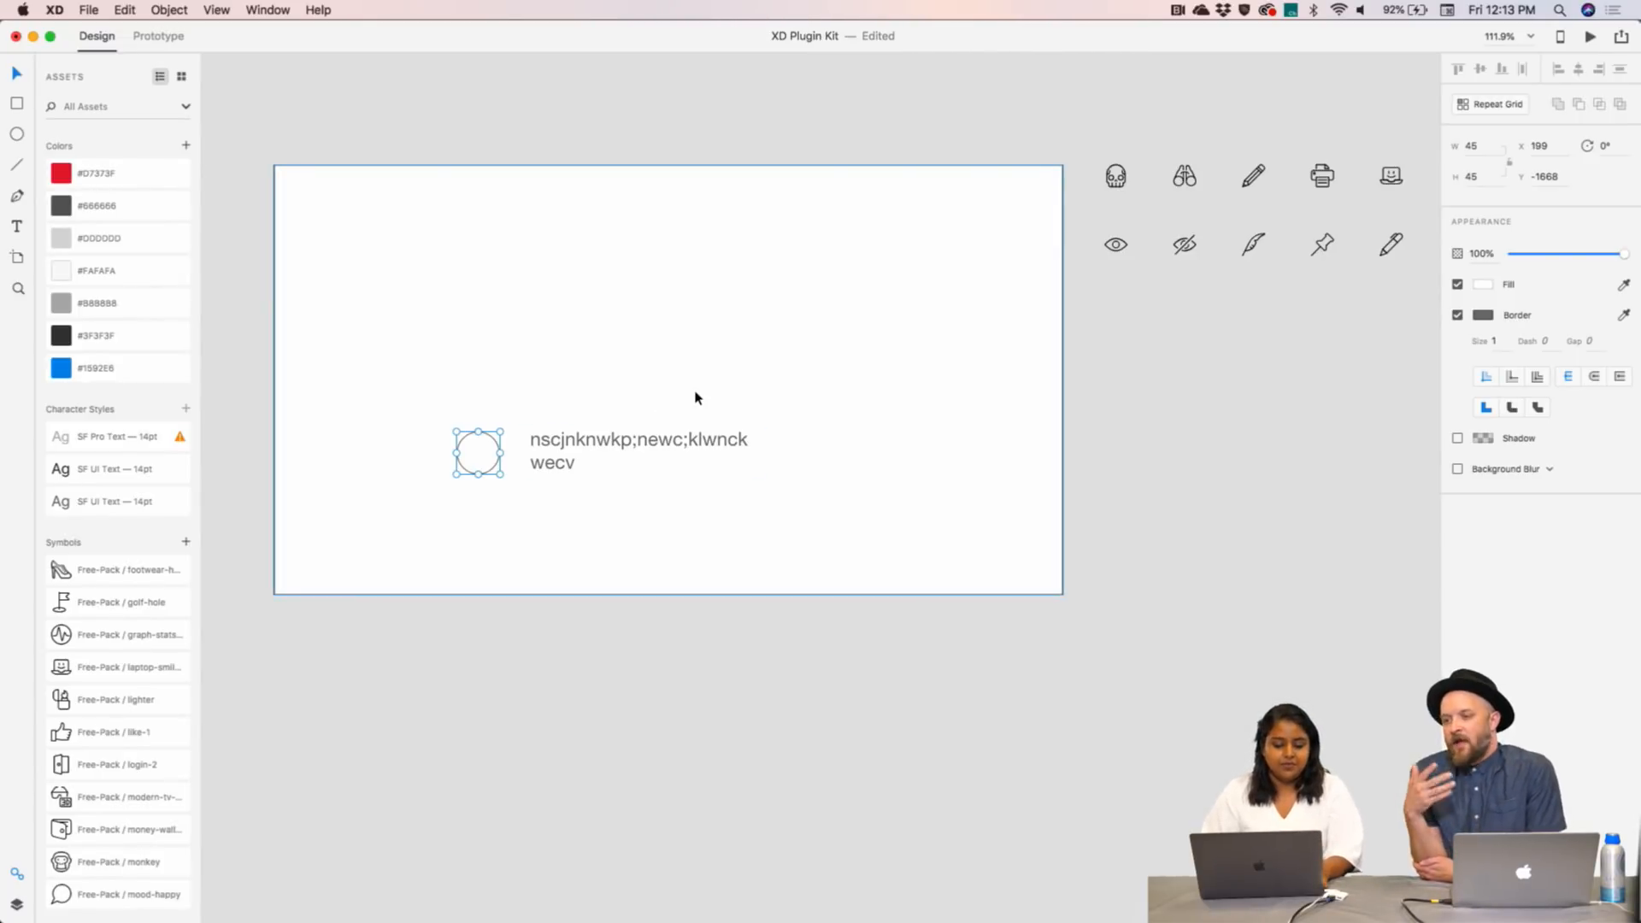
scroll(696, 397, "down", 10)
scroll(695, 396, "down", 3)
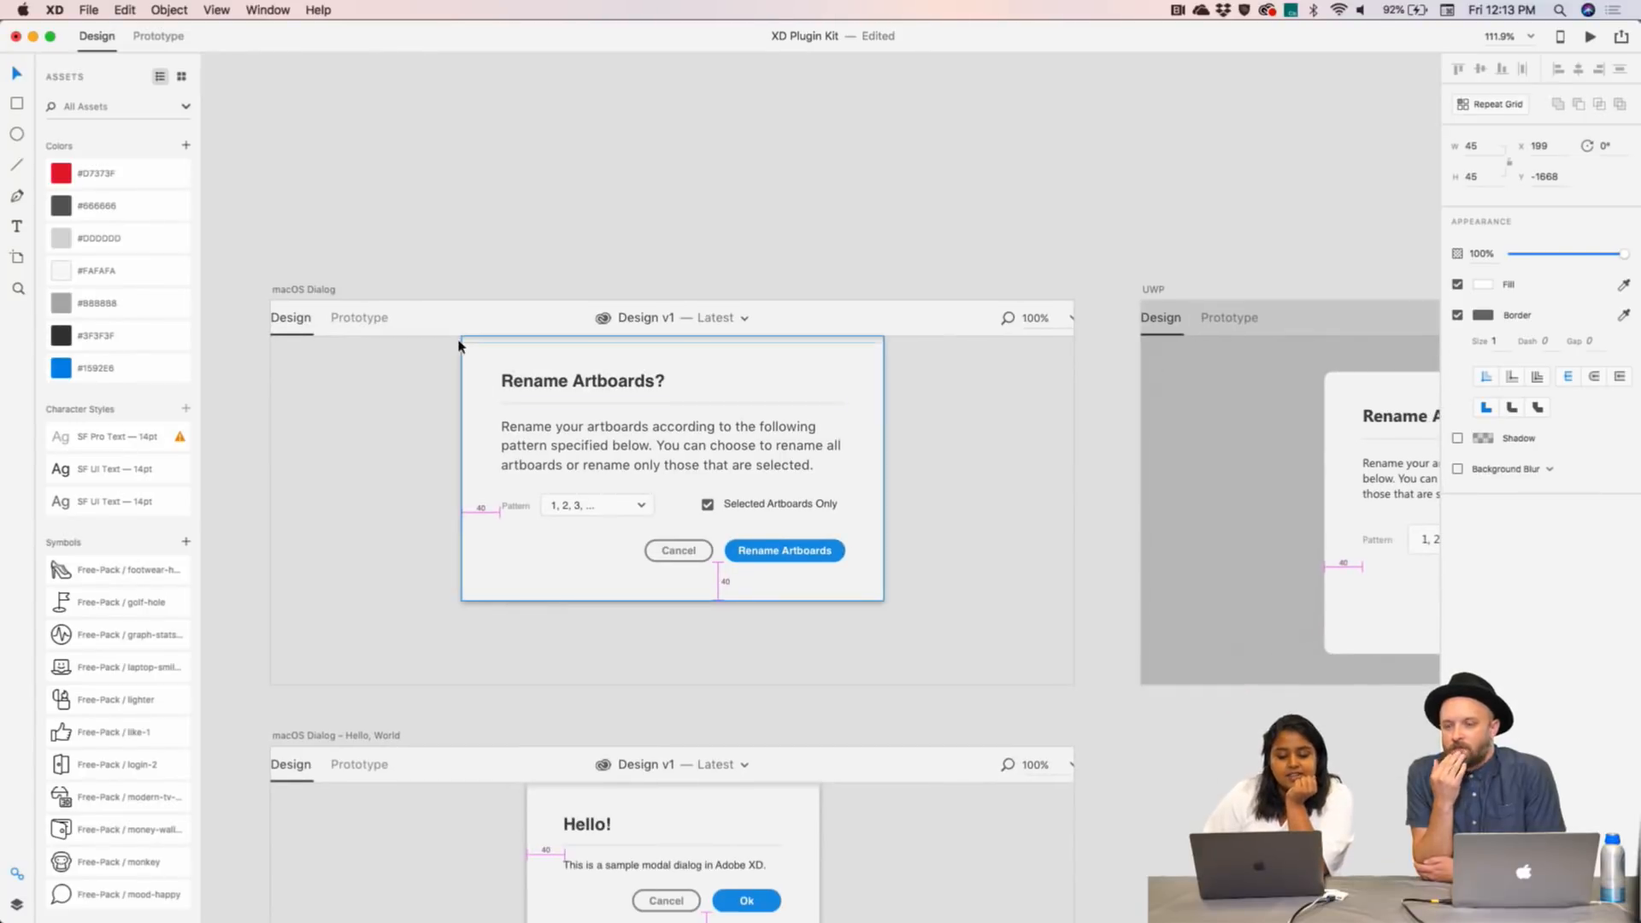
- Scroll through the Action Buttons, Single Line Inputs, Check boxes and Dialog artboards, then back to the test panel
scroll(847, 427, "down", 3)
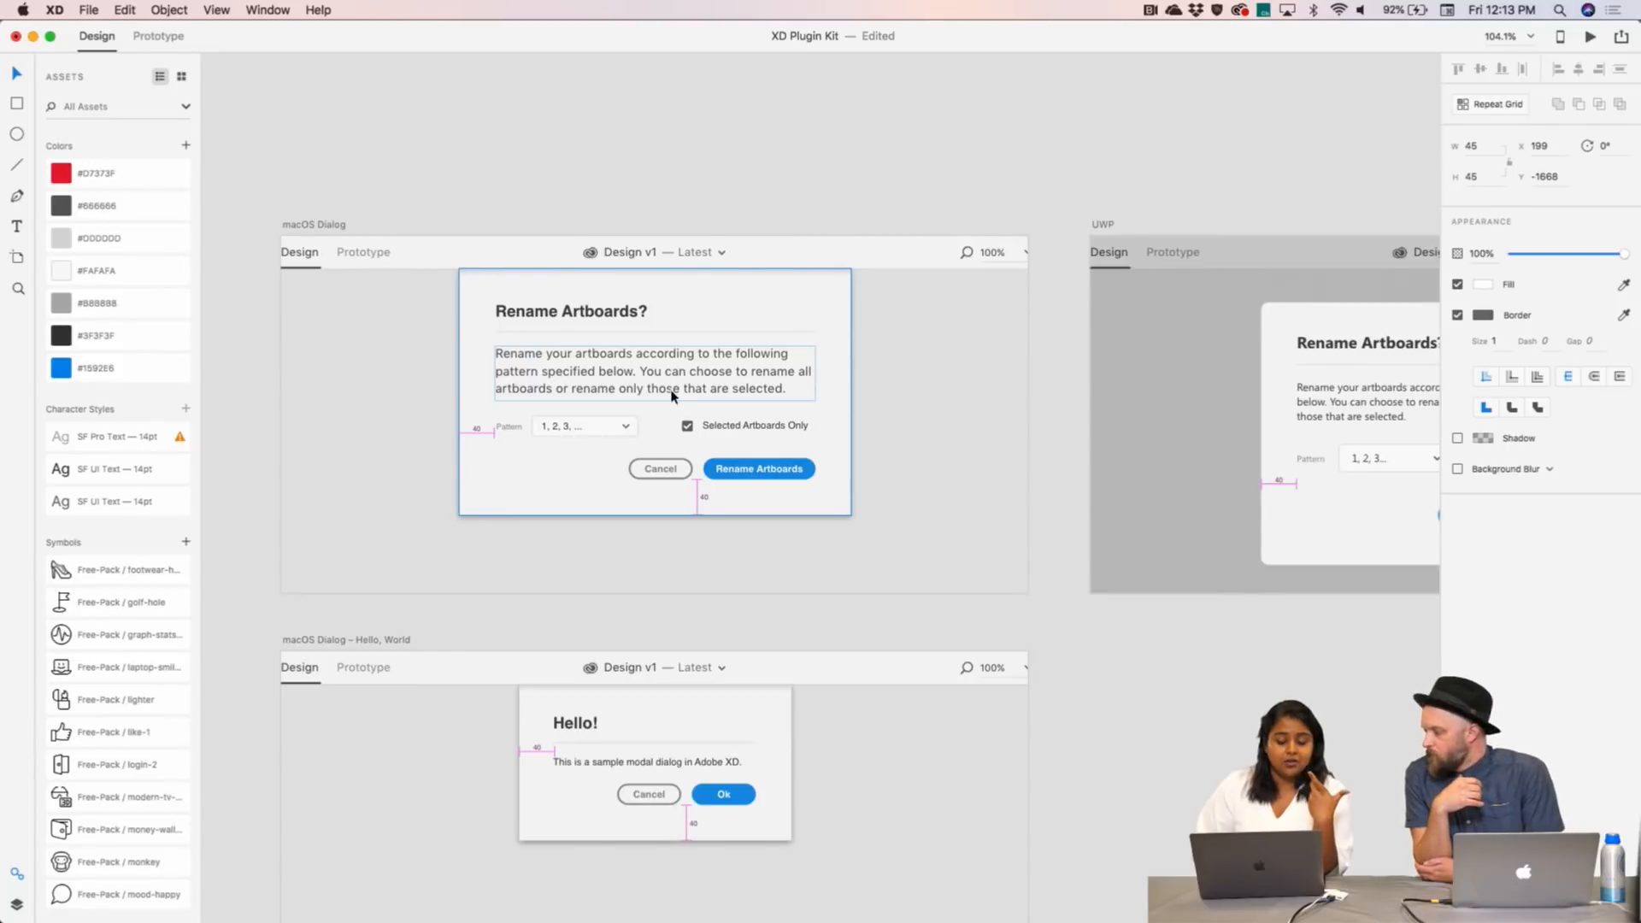
scroll(672, 395, "right", 1)
scroll(672, 395, "down", 5)
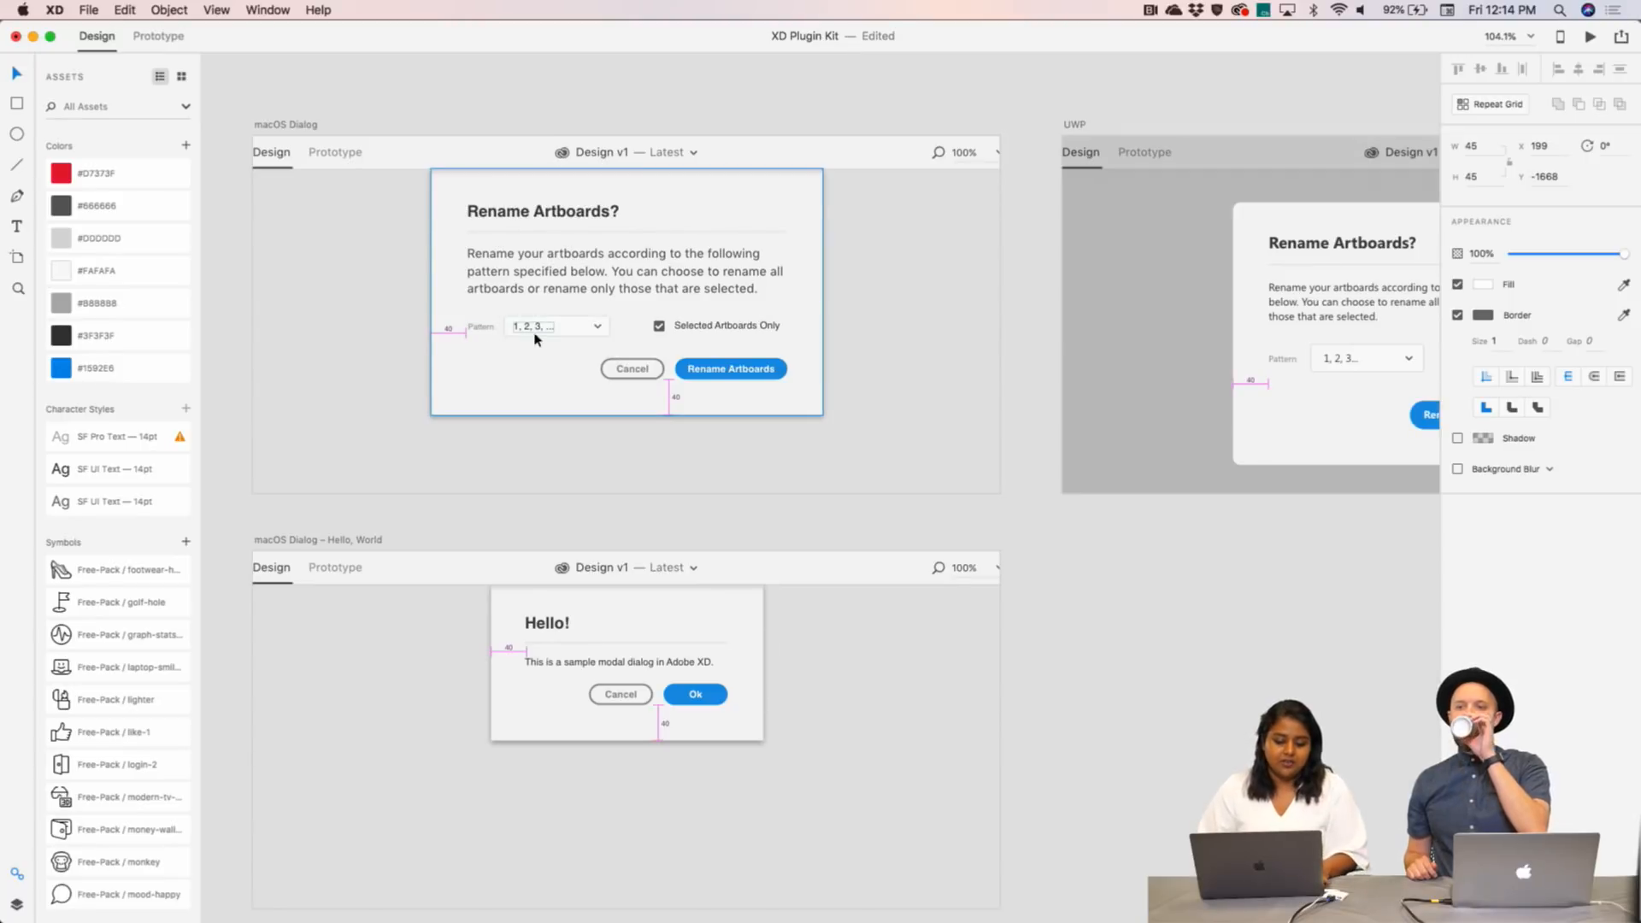
scroll(597, 337, "down", 3)
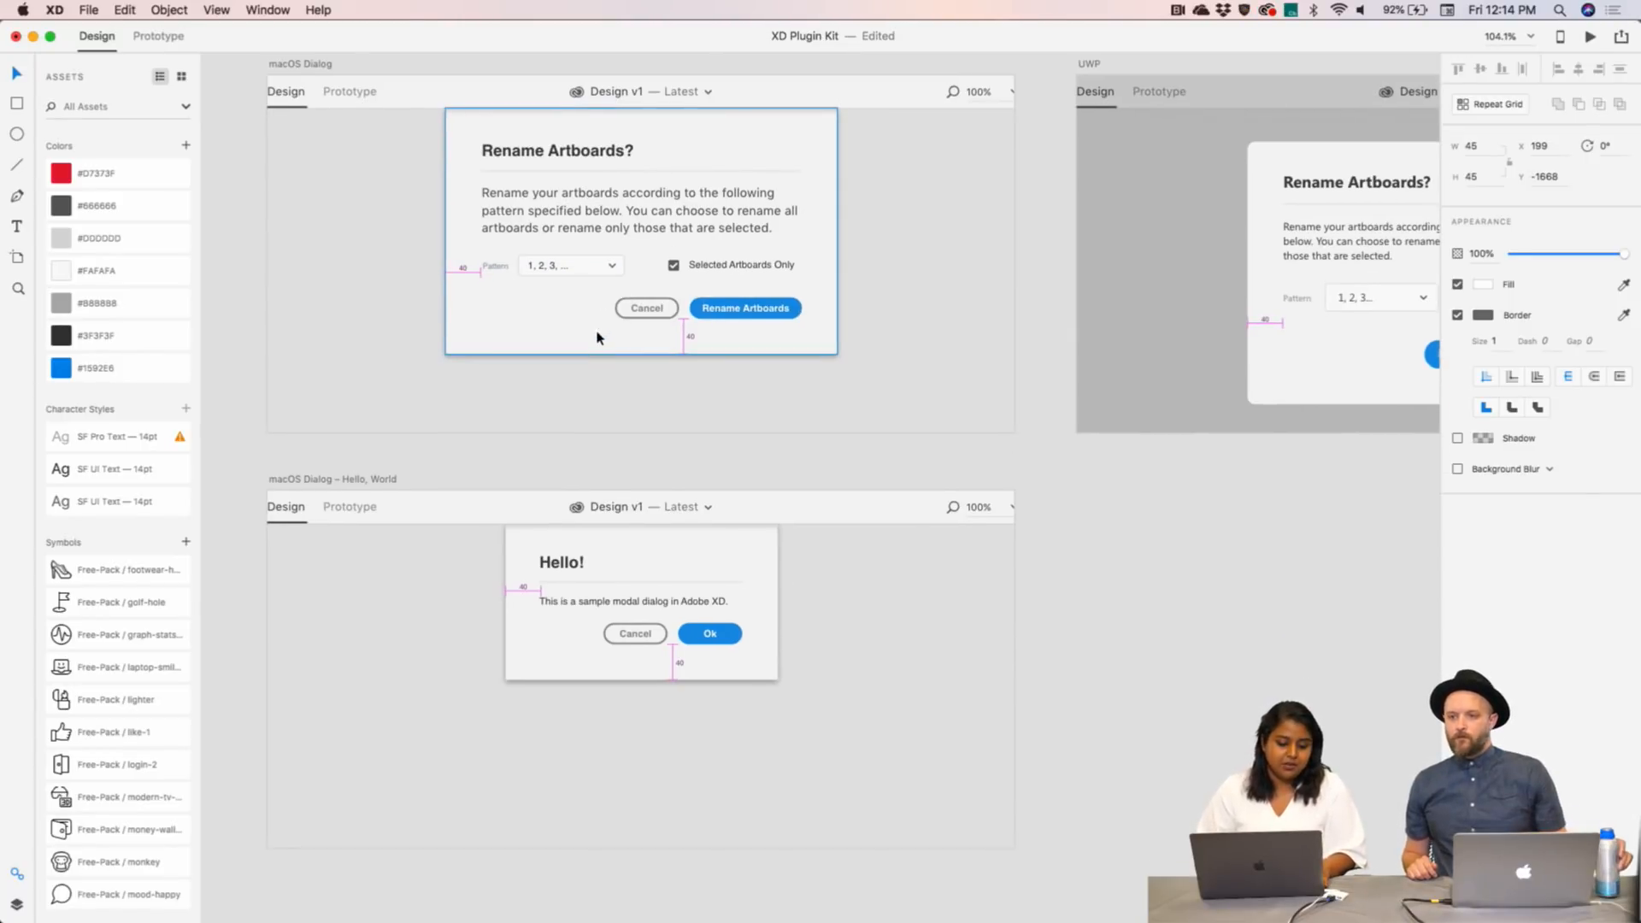
scroll(574, 282, "down", 3)
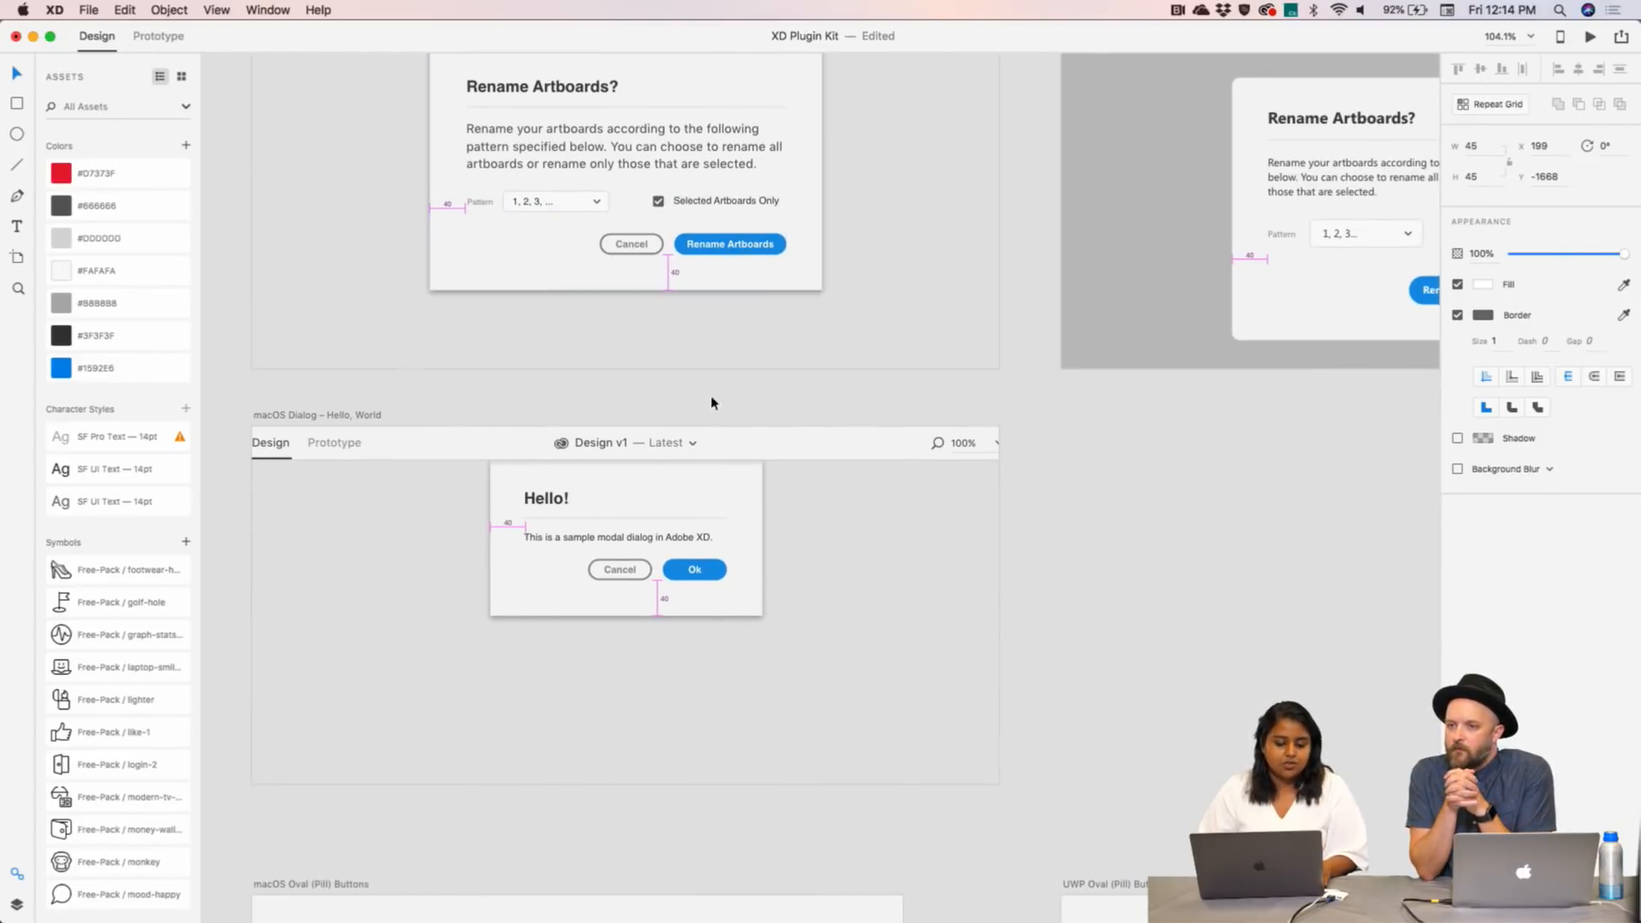
scroll(700, 422, "down", 10)
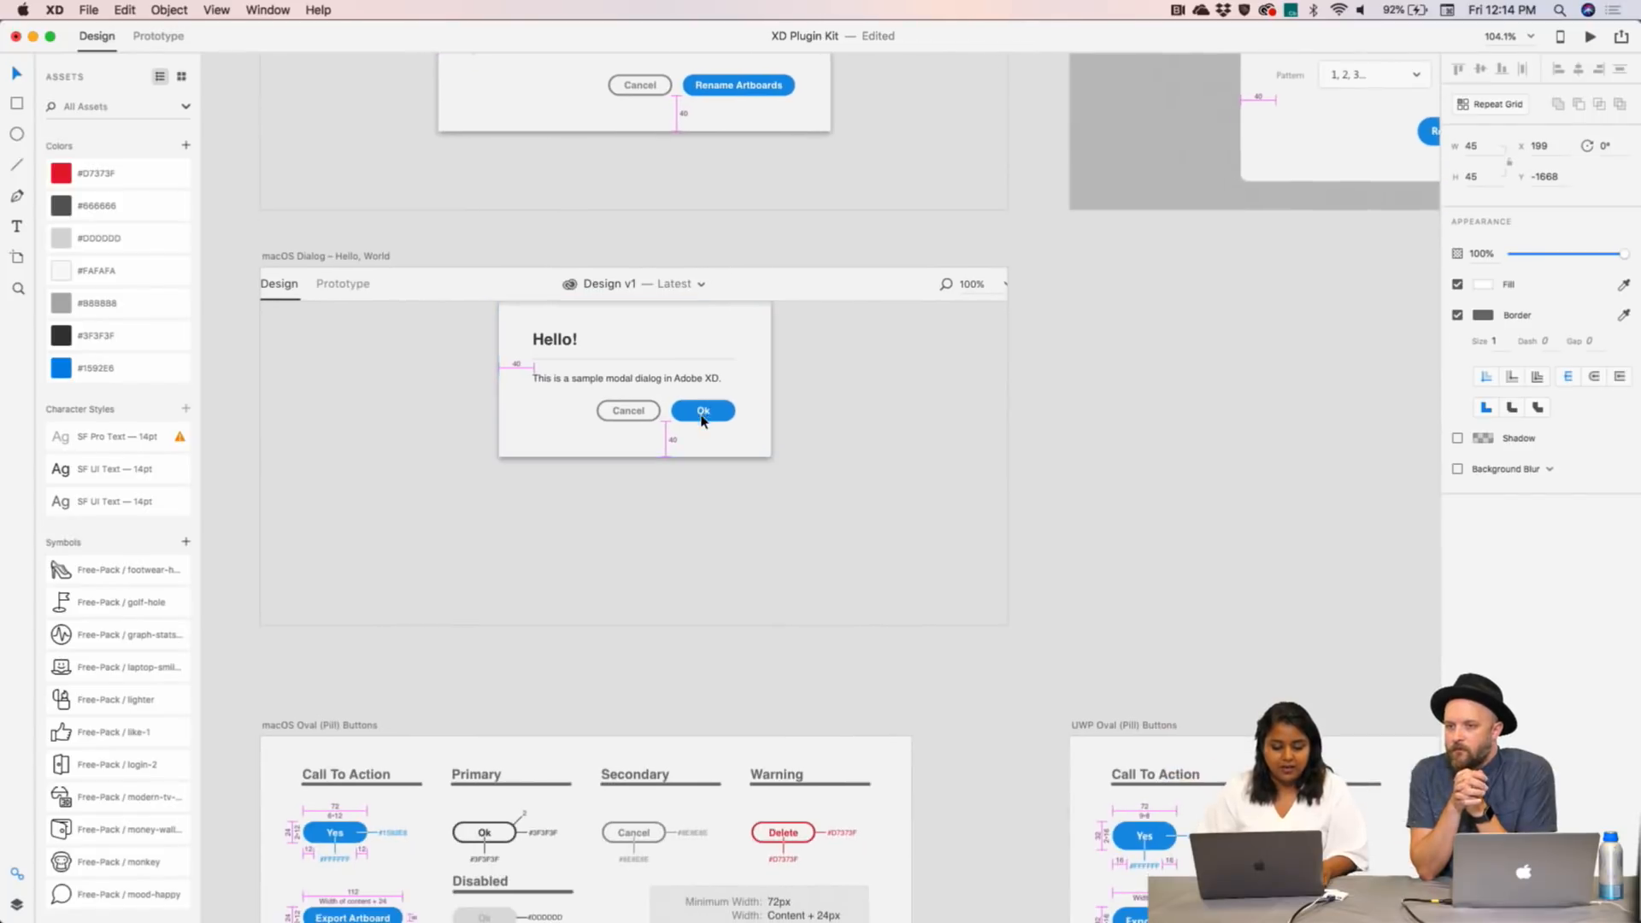
scroll(701, 421, "down", 5)
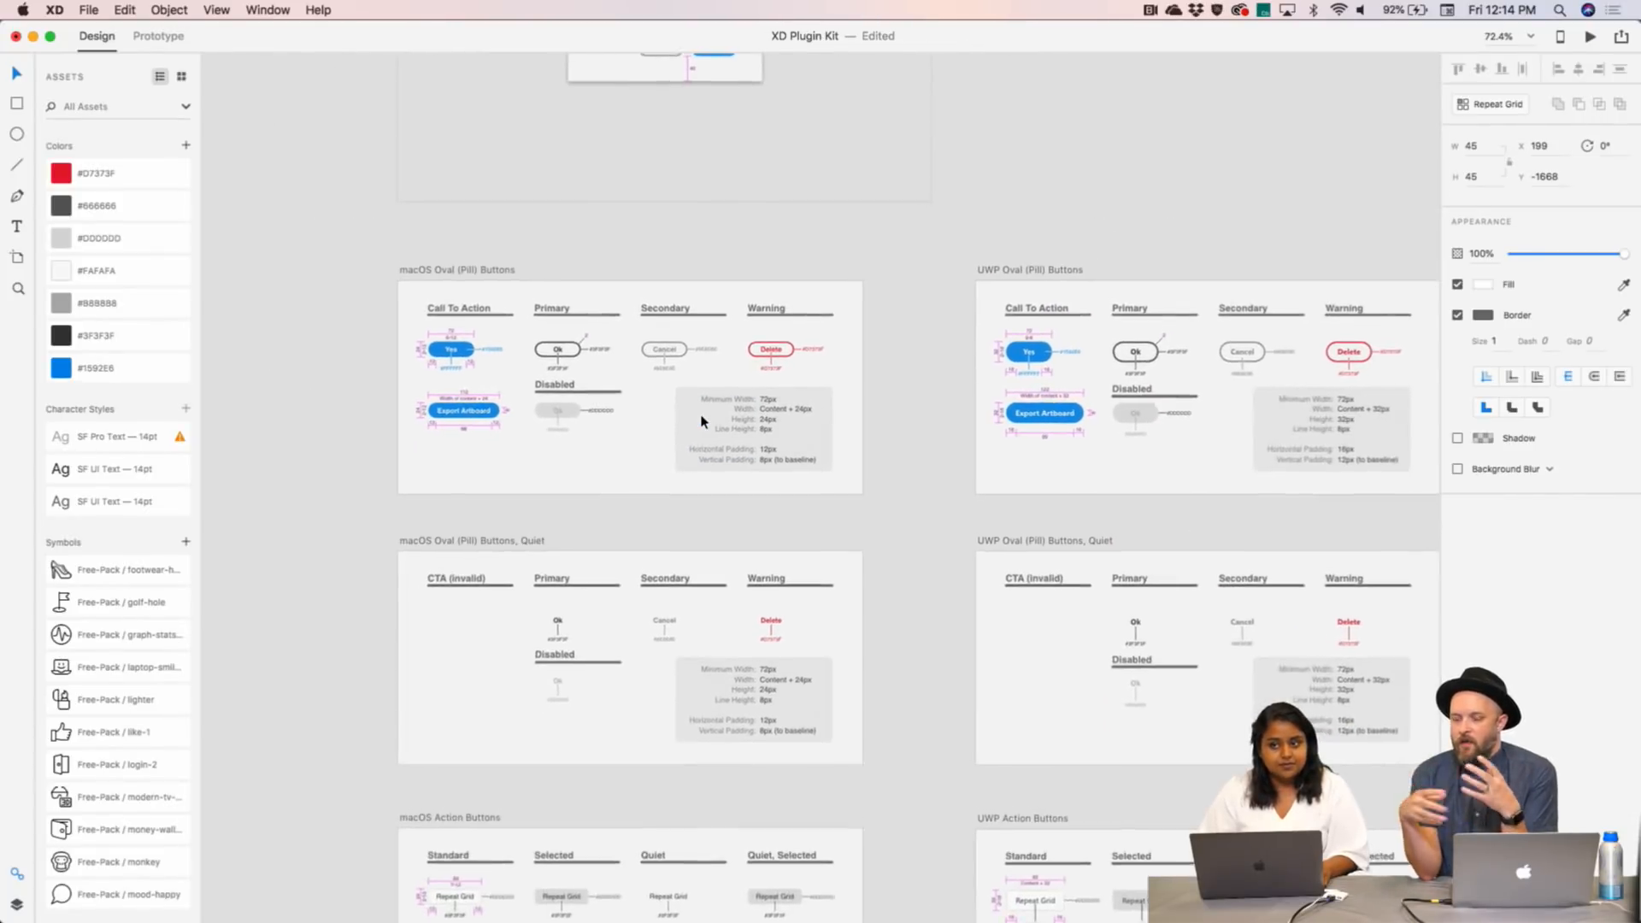
scroll(700, 421, "down", 1)
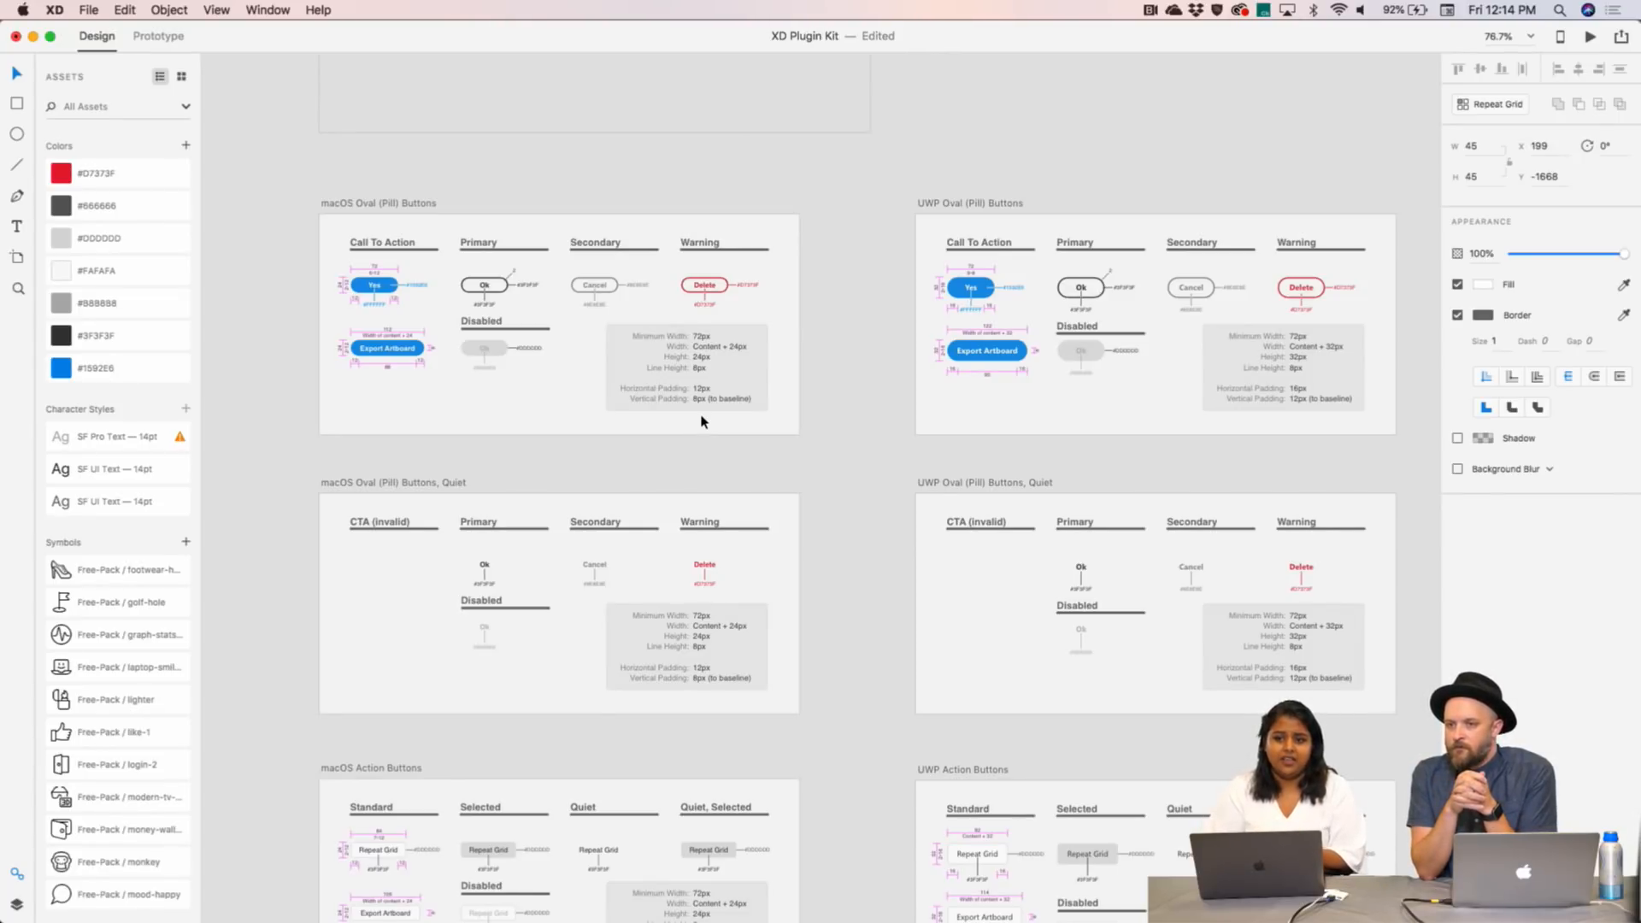
scroll(838, 621, "down", 3)
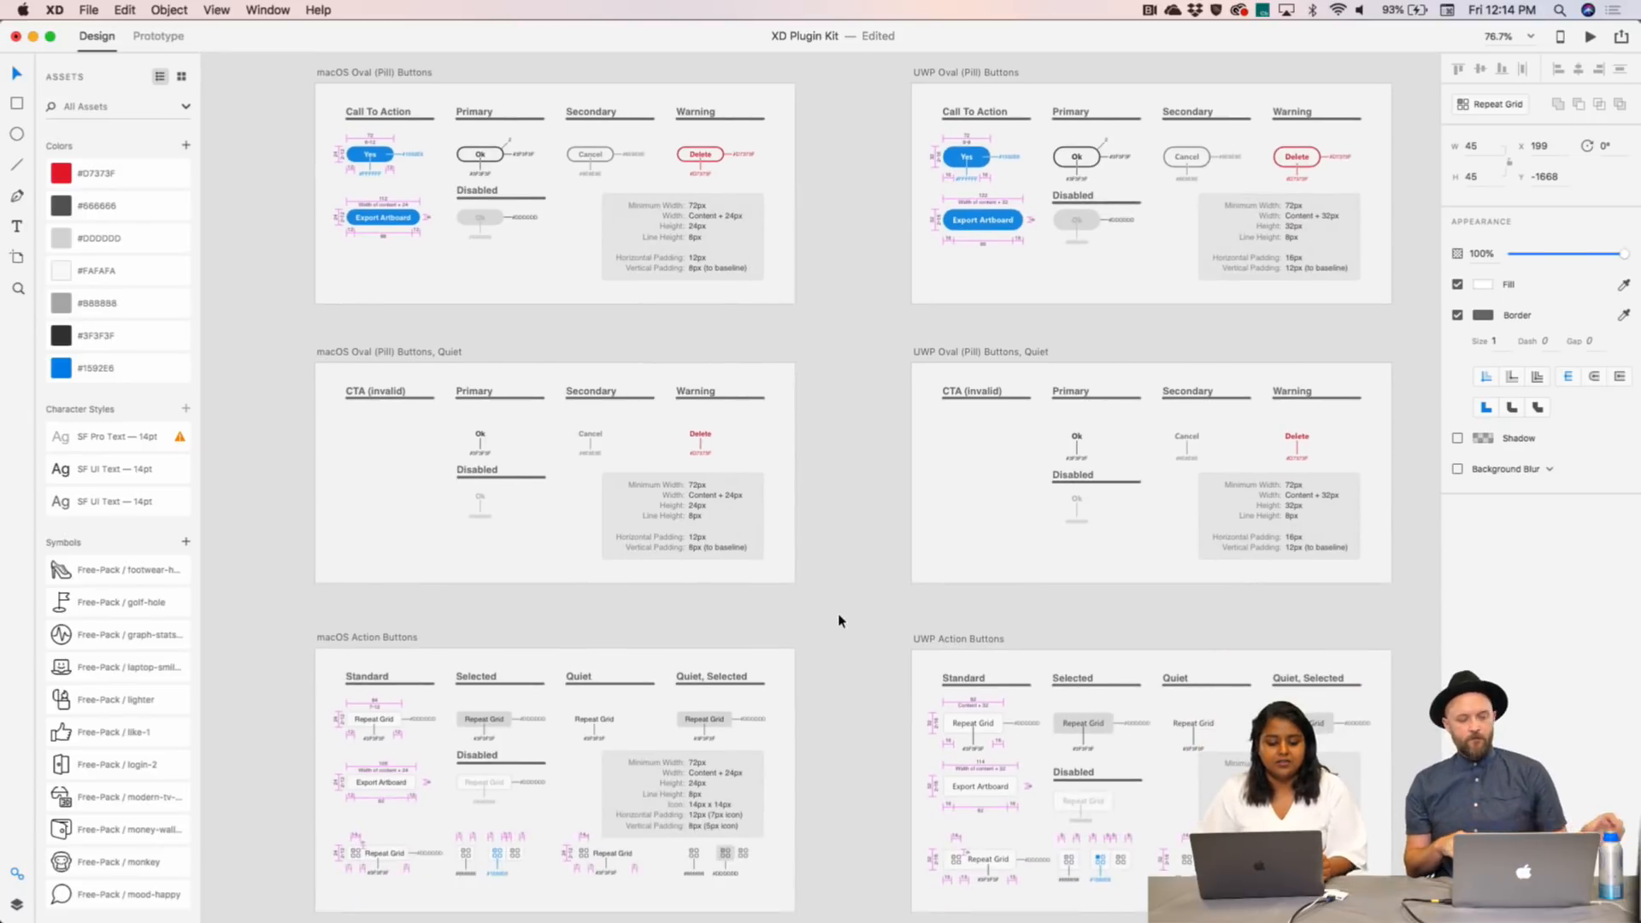
scroll(838, 621, "down", 5)
scroll(838, 621, "down", 2)
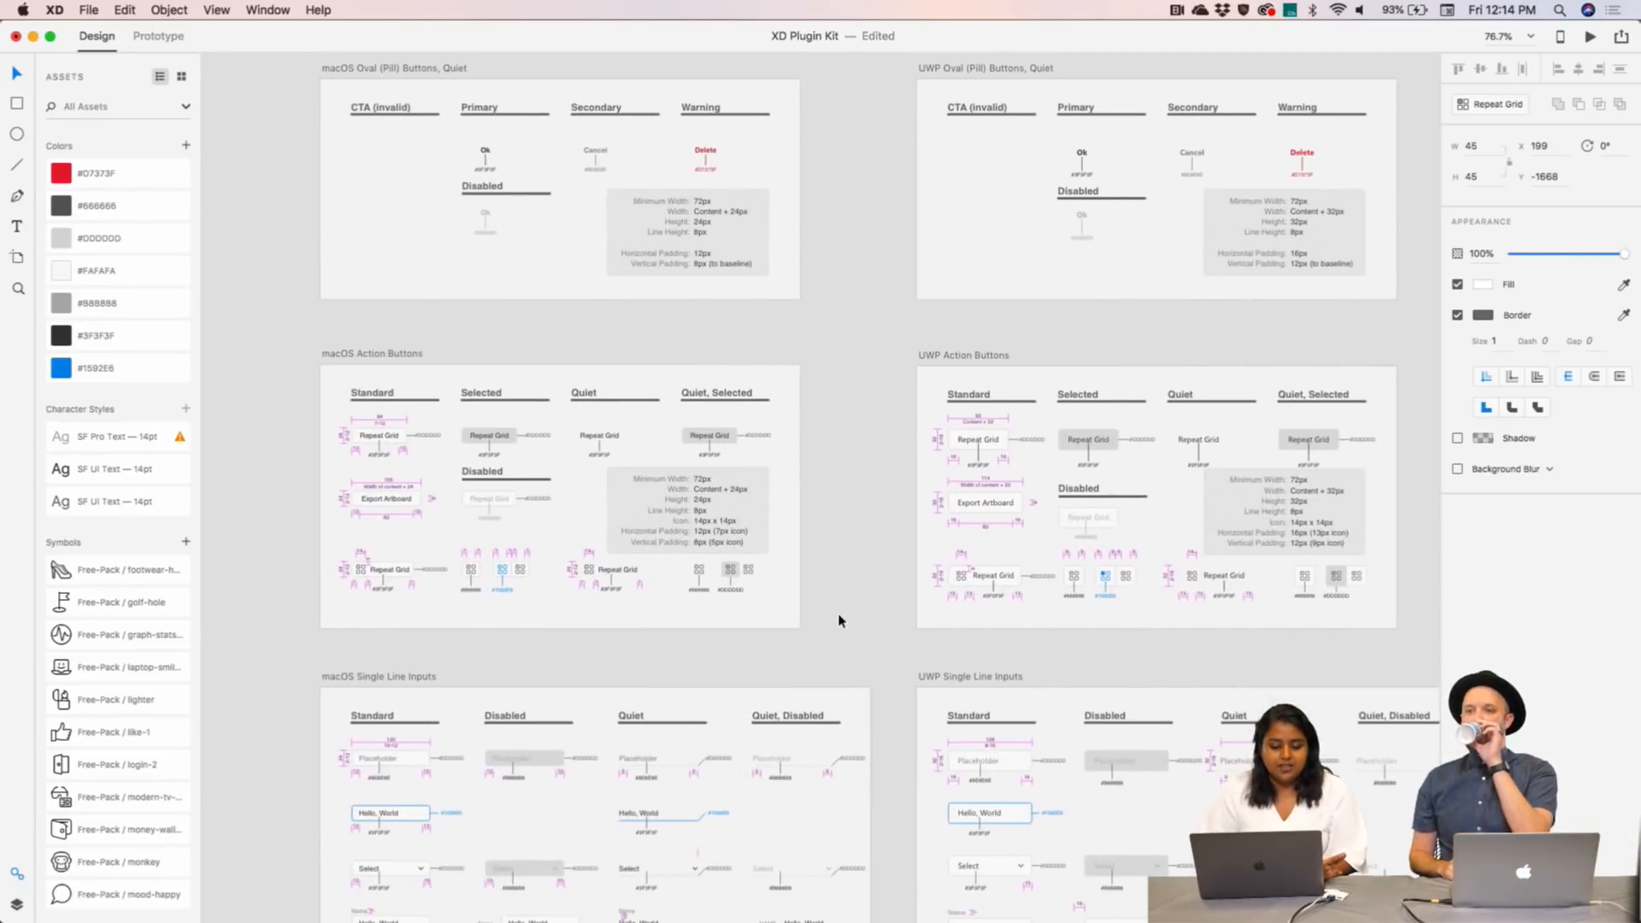
scroll(838, 622, "down", 3)
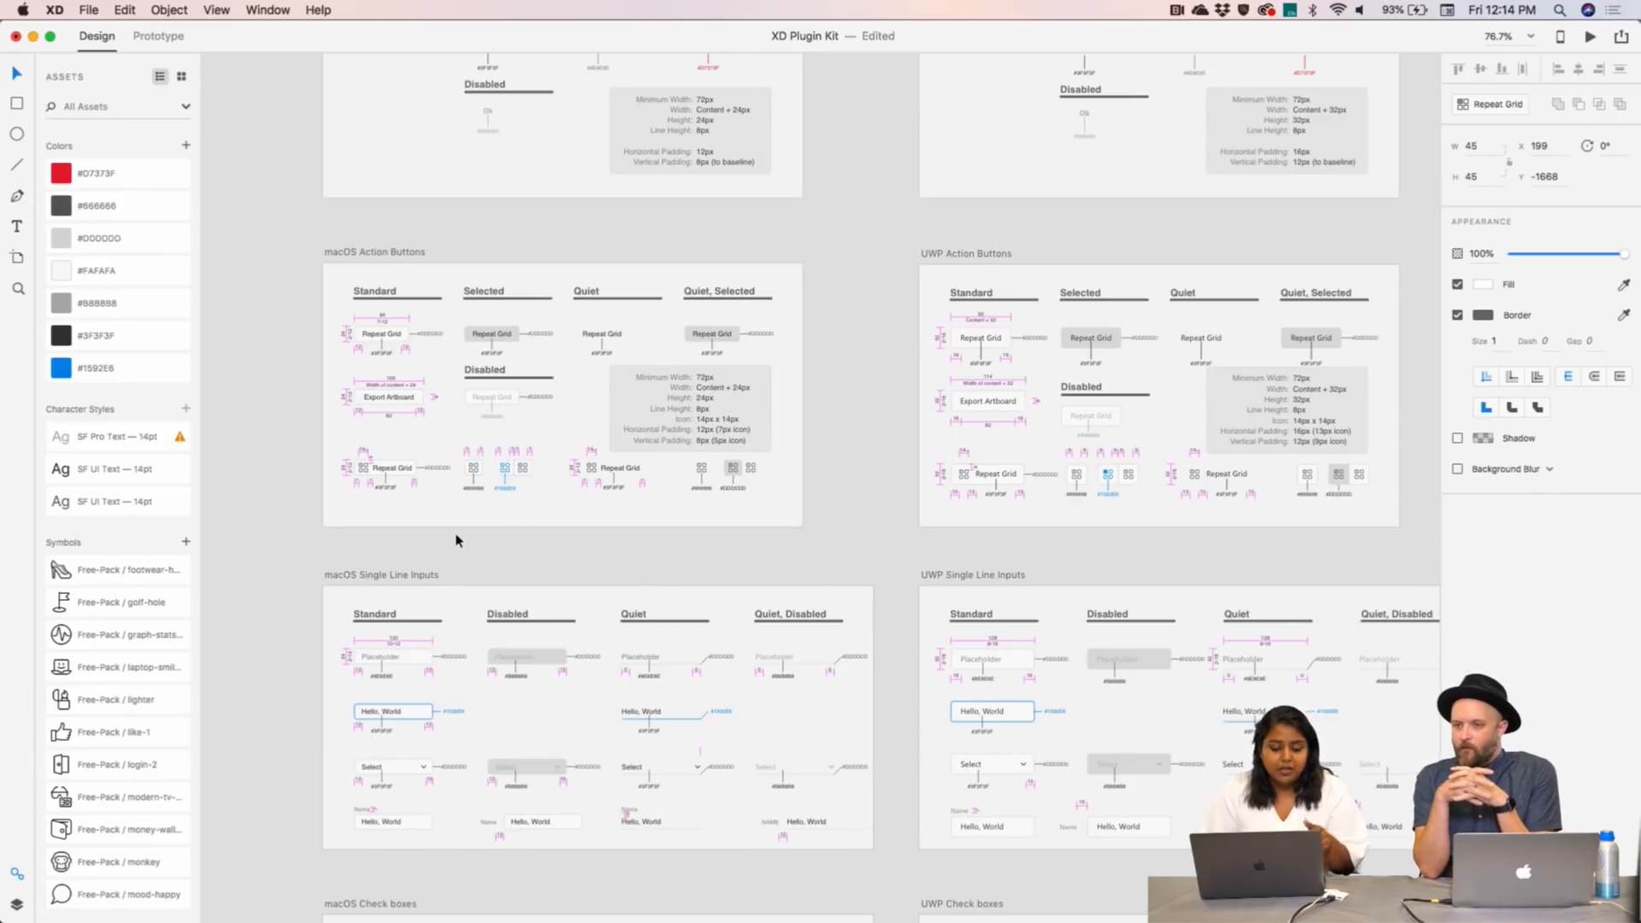
scroll(596, 560, "right", 2)
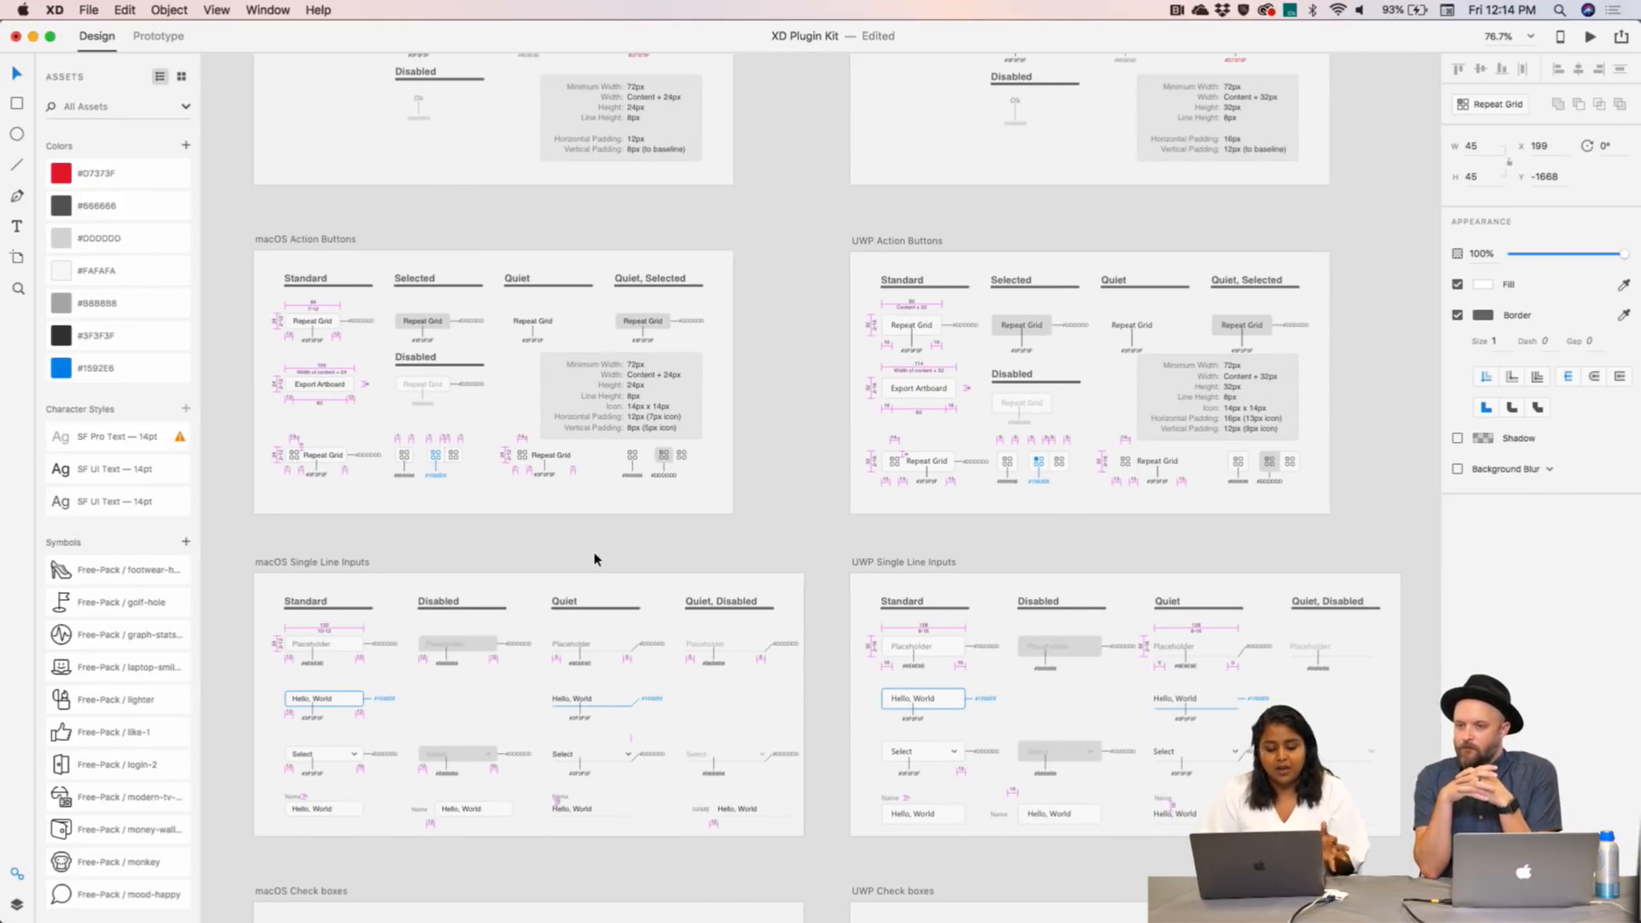
scroll(393, 669, "down", 7)
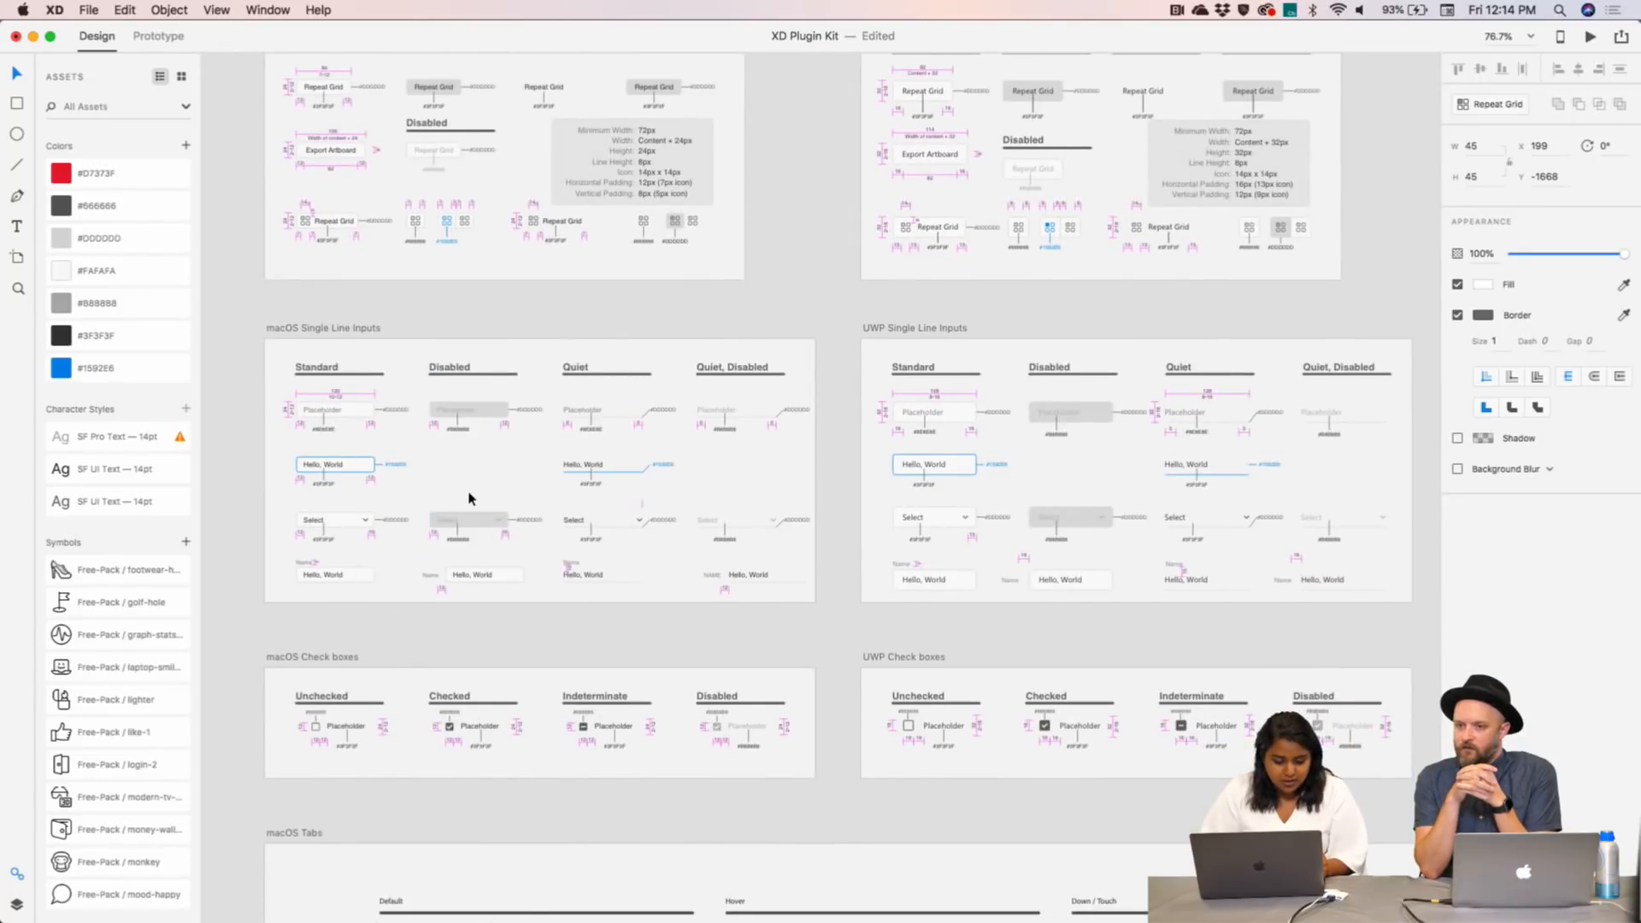
scroll(468, 498, "down", 2)
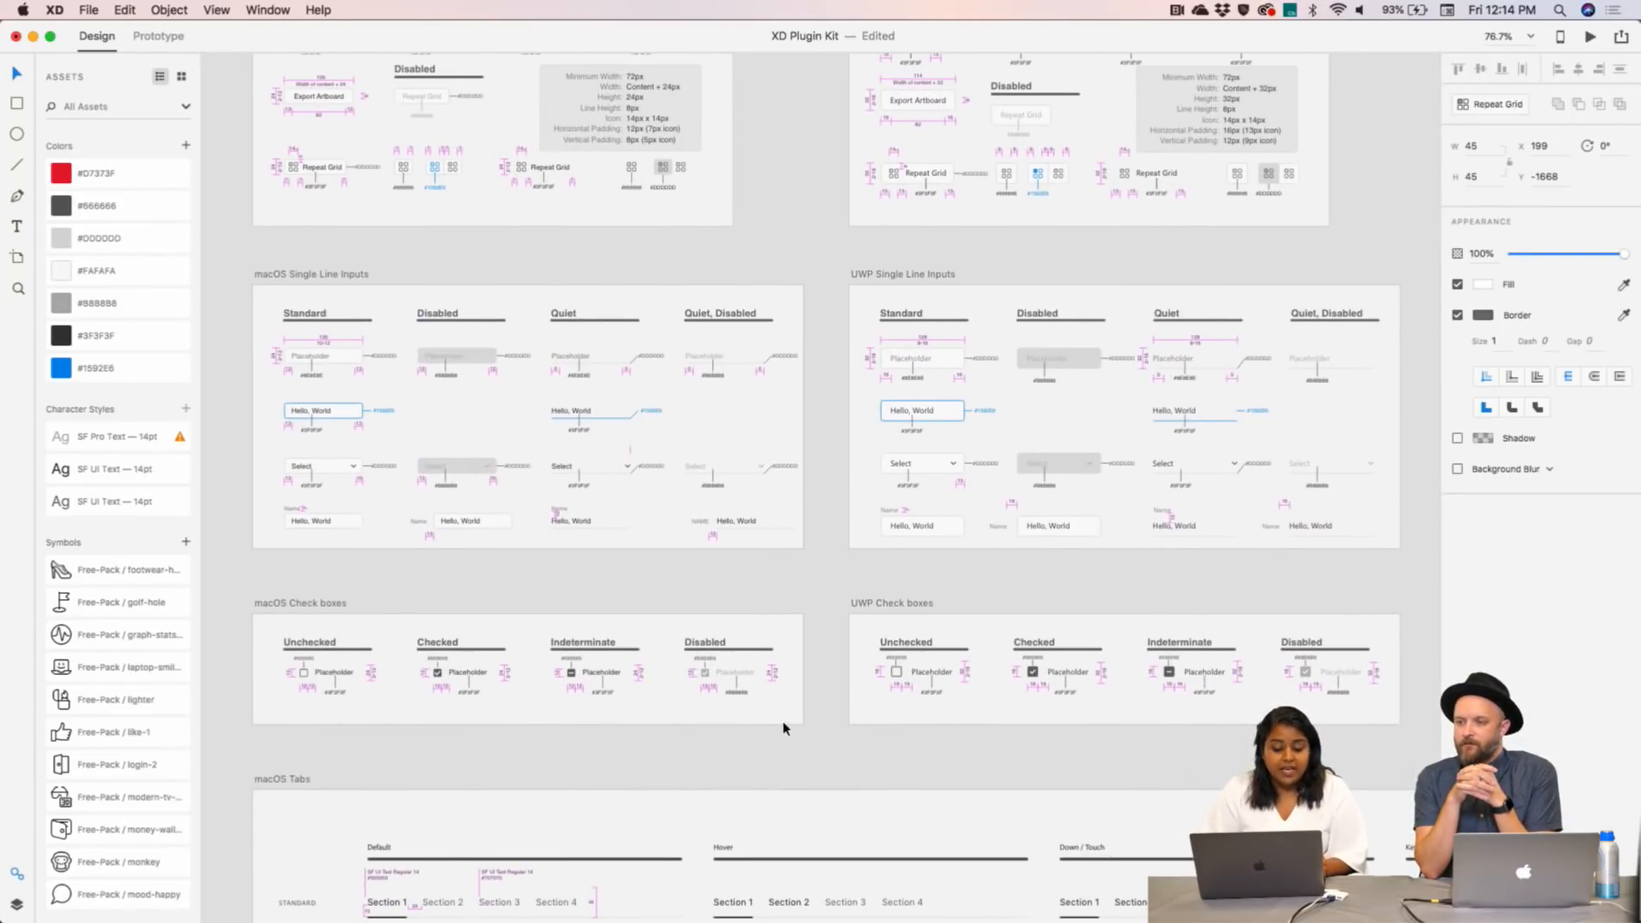
scroll(785, 728, "up", 20)
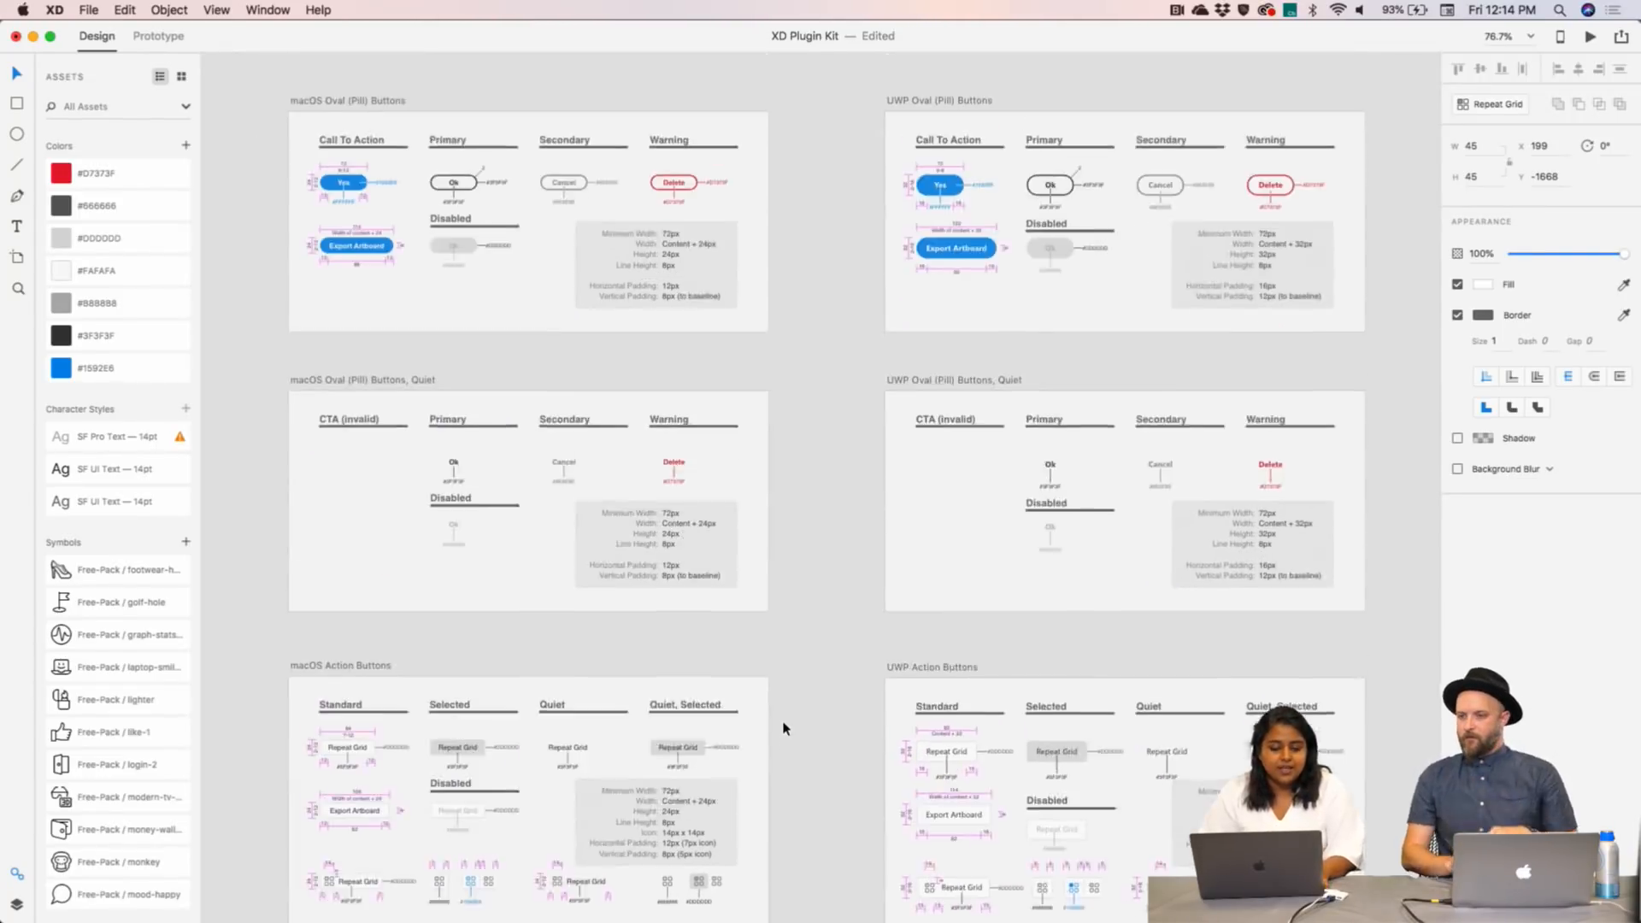
scroll(785, 728, "up", 2)
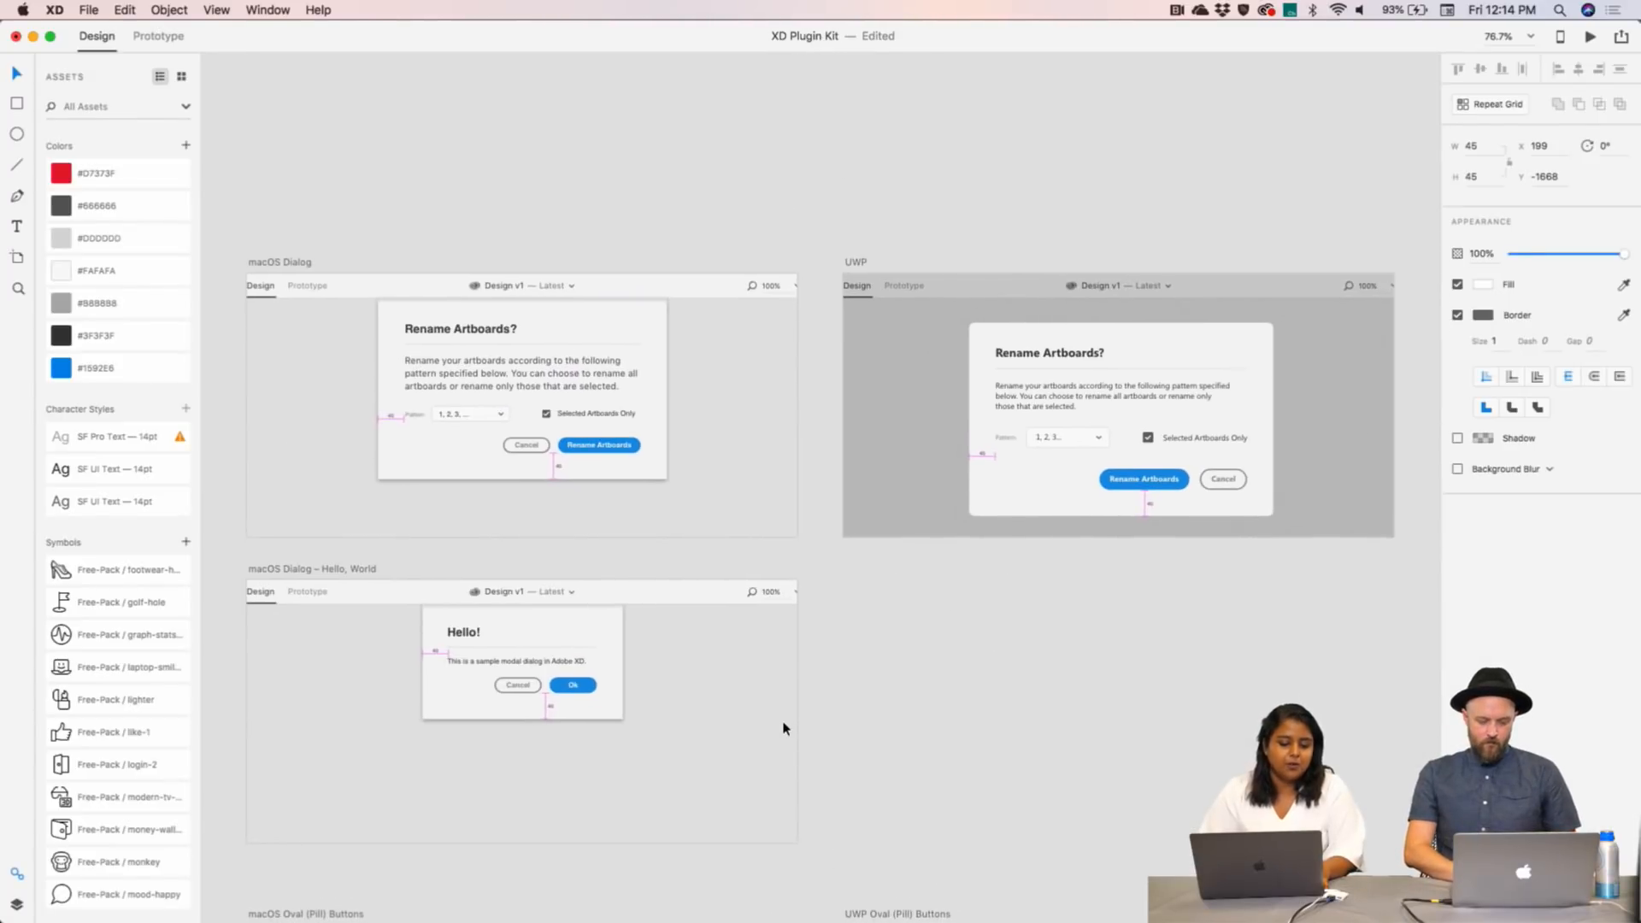
scroll(681, 425, "up", 10)
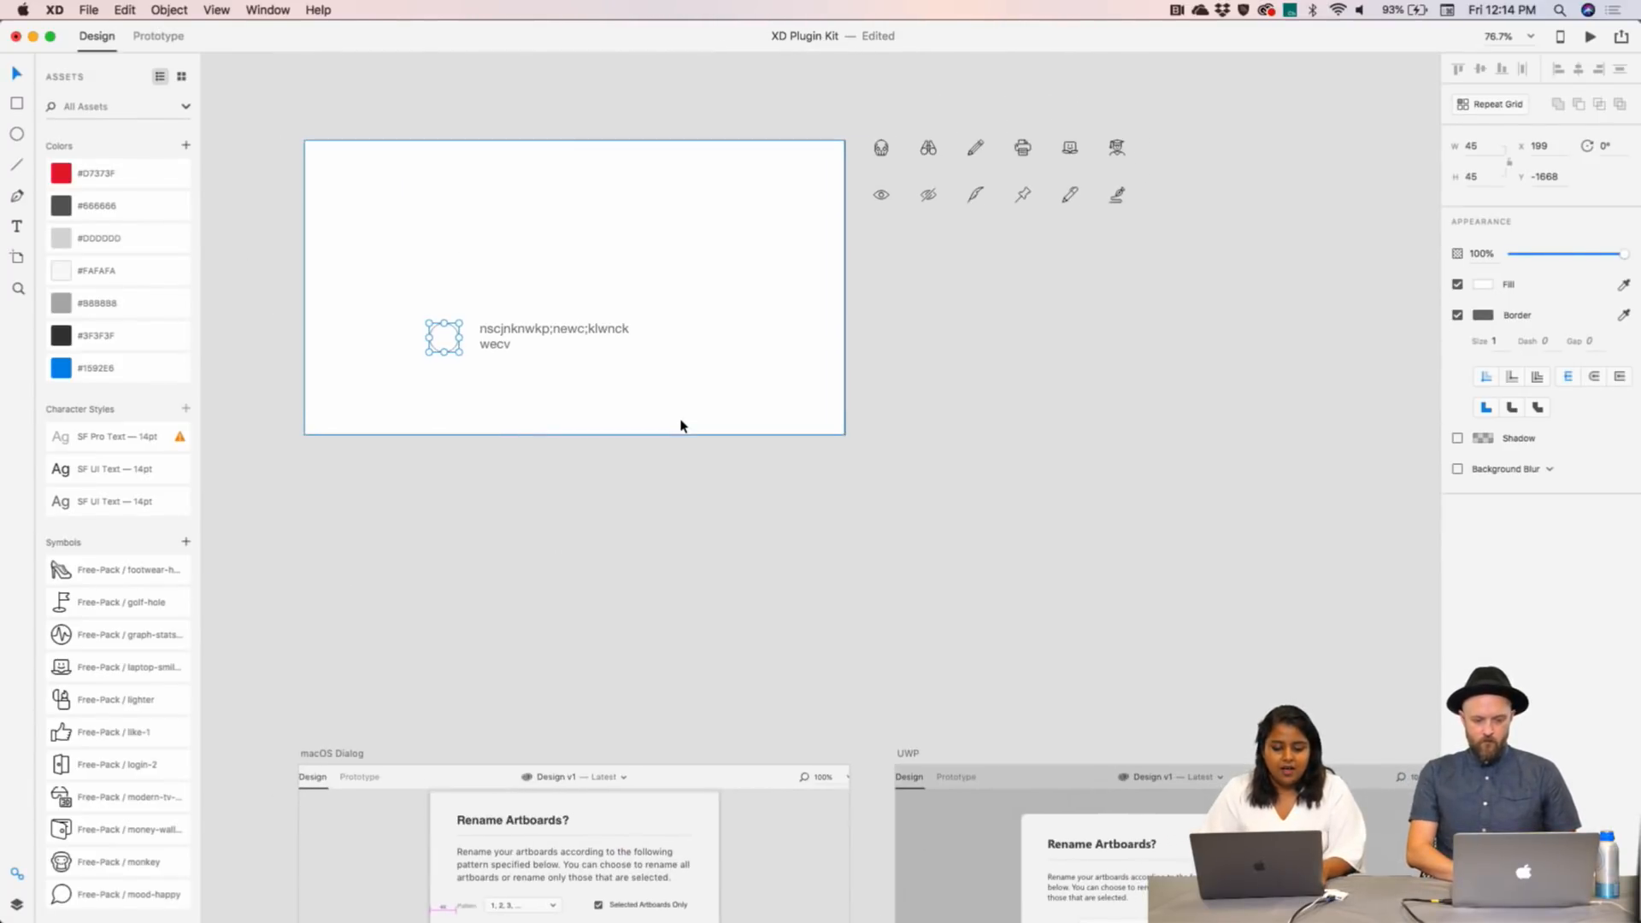
- Delete the white test rectangle and the circle-and-text group
scroll(681, 426, "down", 5)
left_click(353, 527)
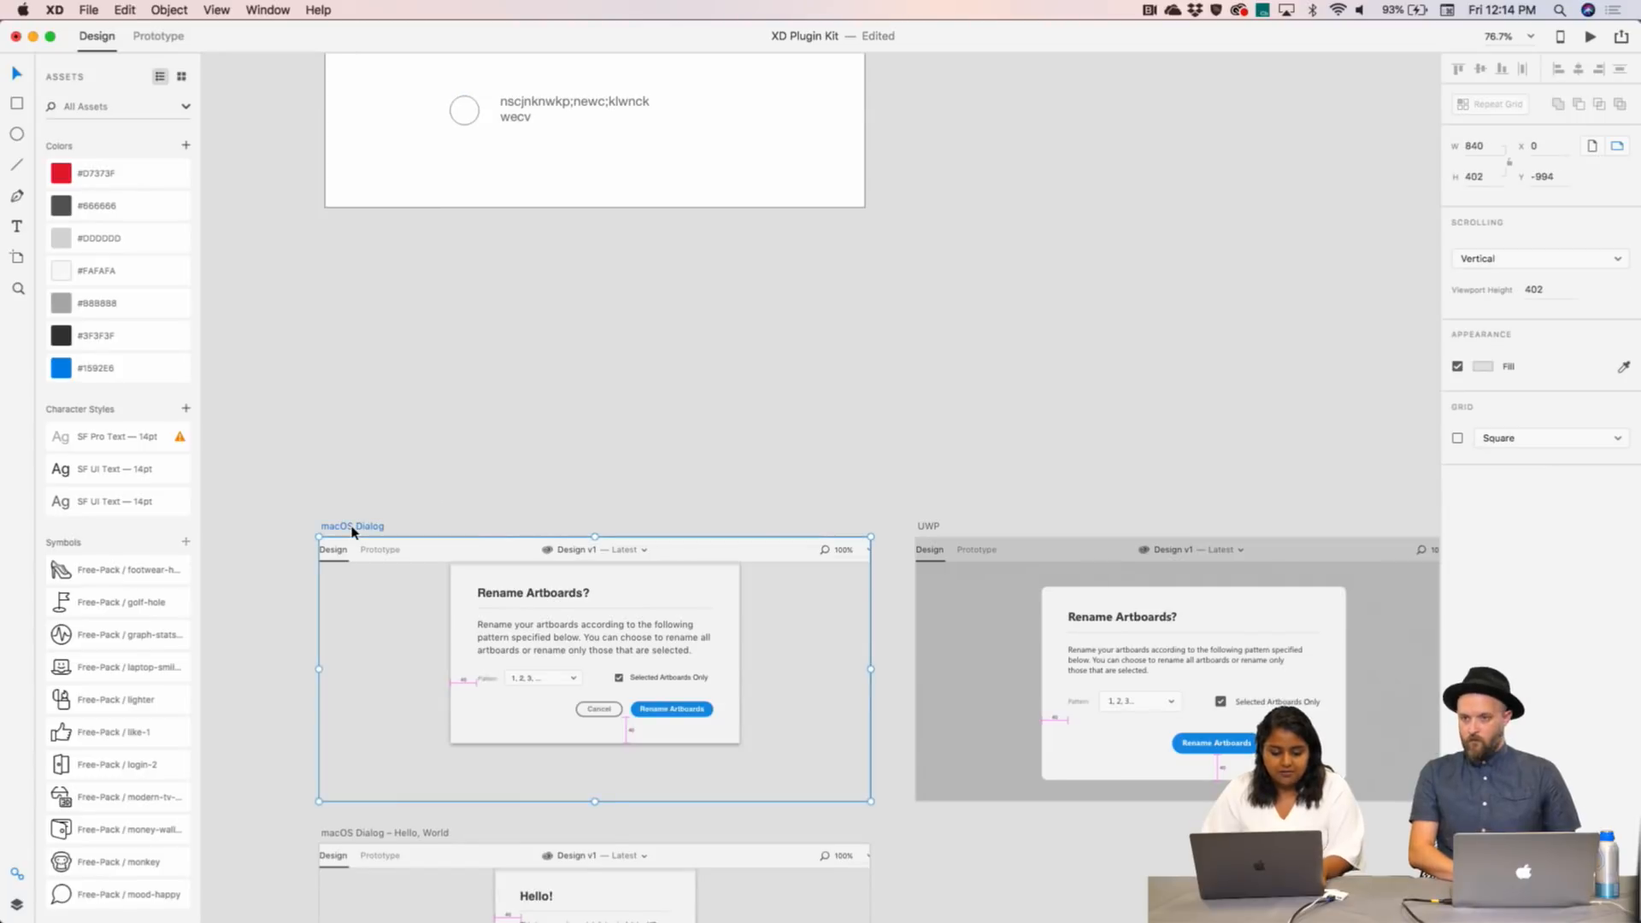
scroll(352, 531, "up", 7)
left_click(386, 121)
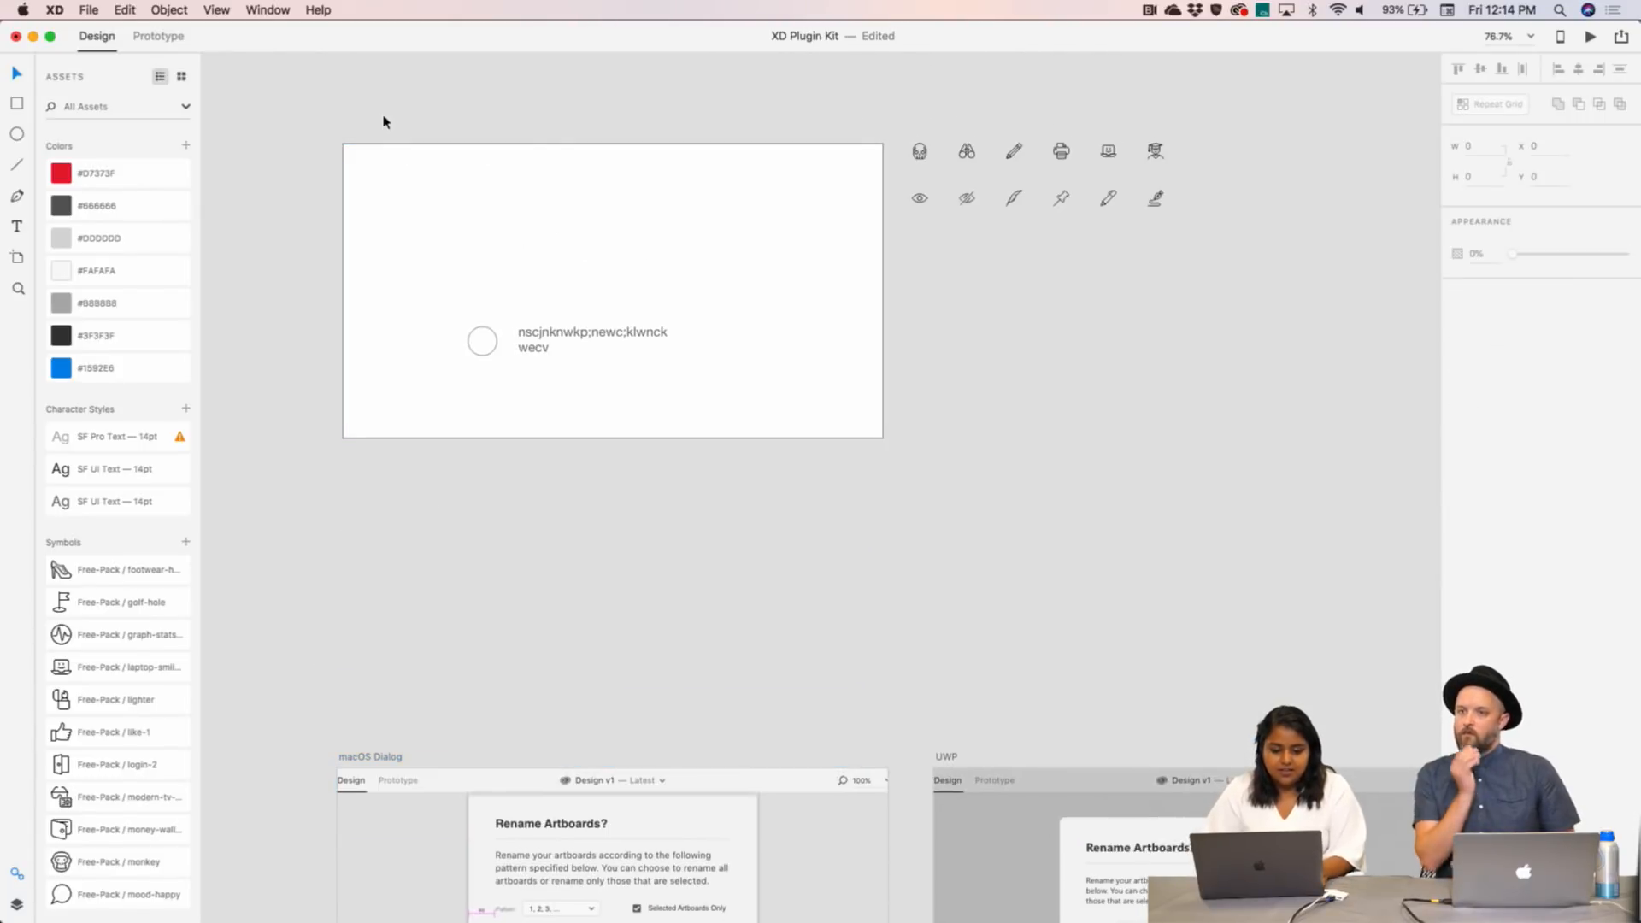
key("Delete")
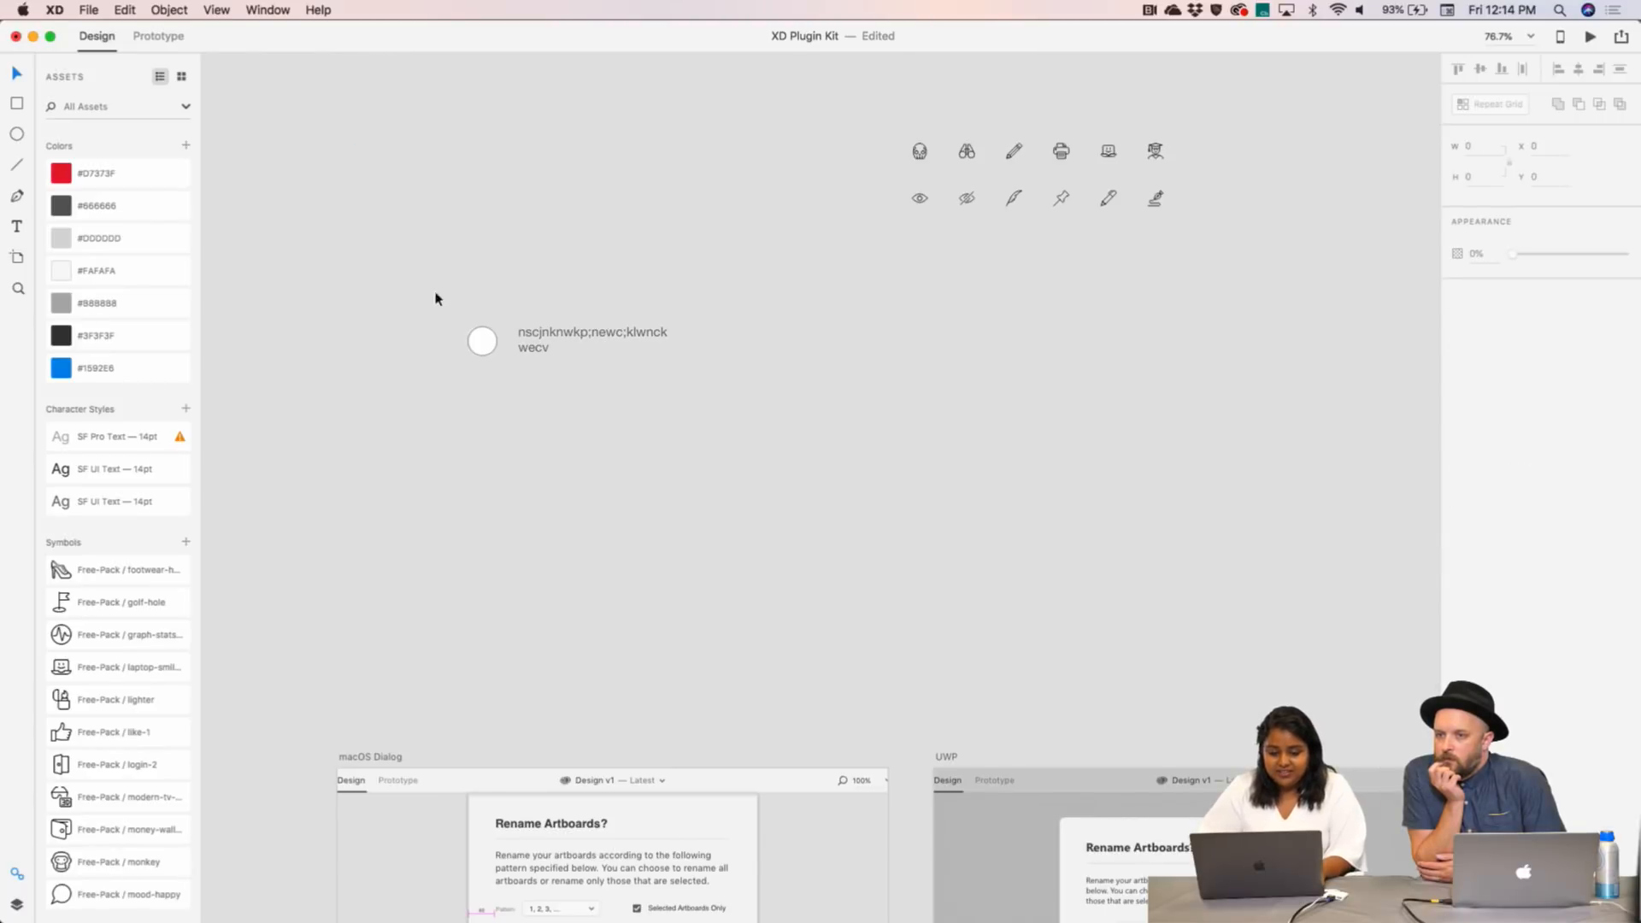
left_click_drag(436, 298, 714, 428)
key("Delete")
- Nudge the macOS Dialog – 1 artboard down and select its 'Rename Artboards?' title
scroll(714, 428, "up", 10)
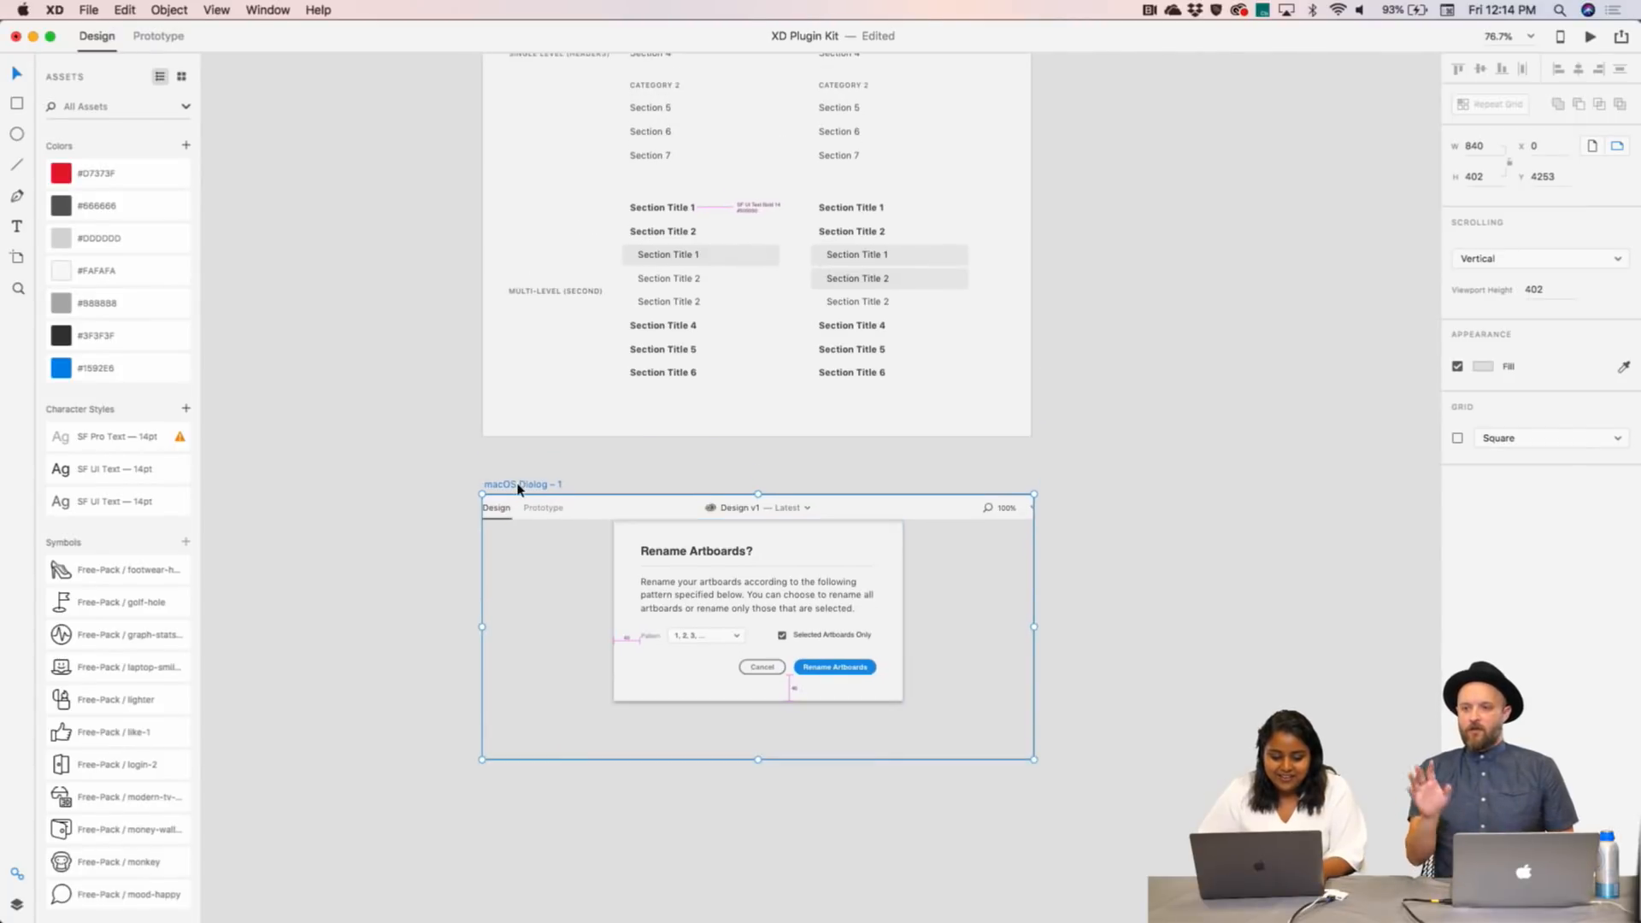
left_click_drag(516, 483, 517, 488)
scroll(517, 488, "down", 15)
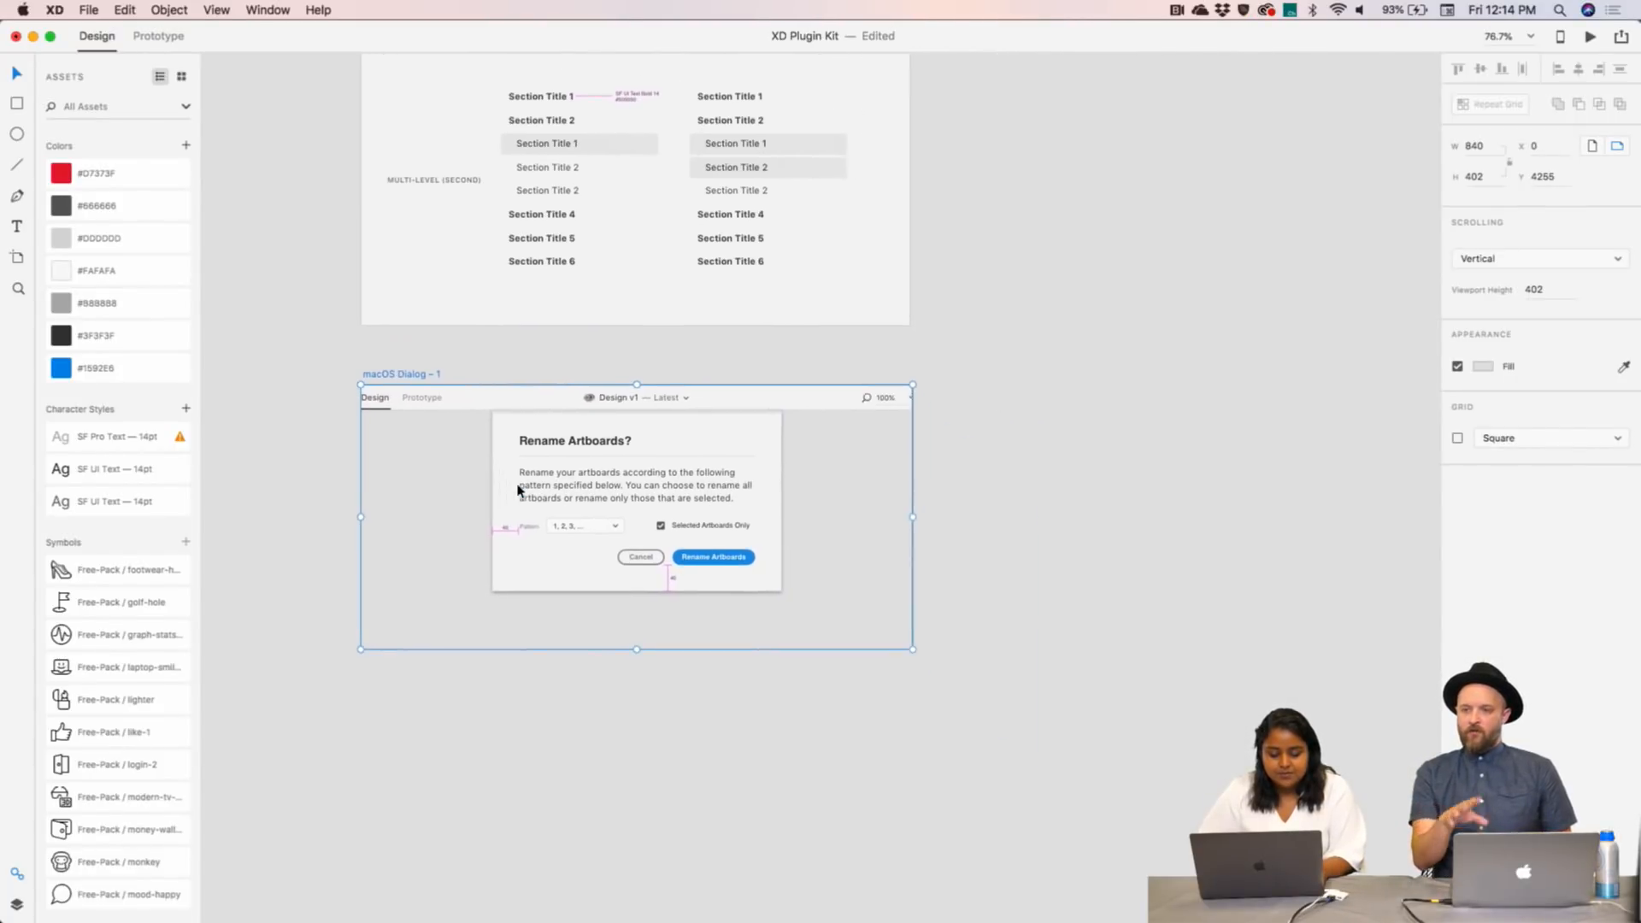
scroll(518, 491, "up", 12)
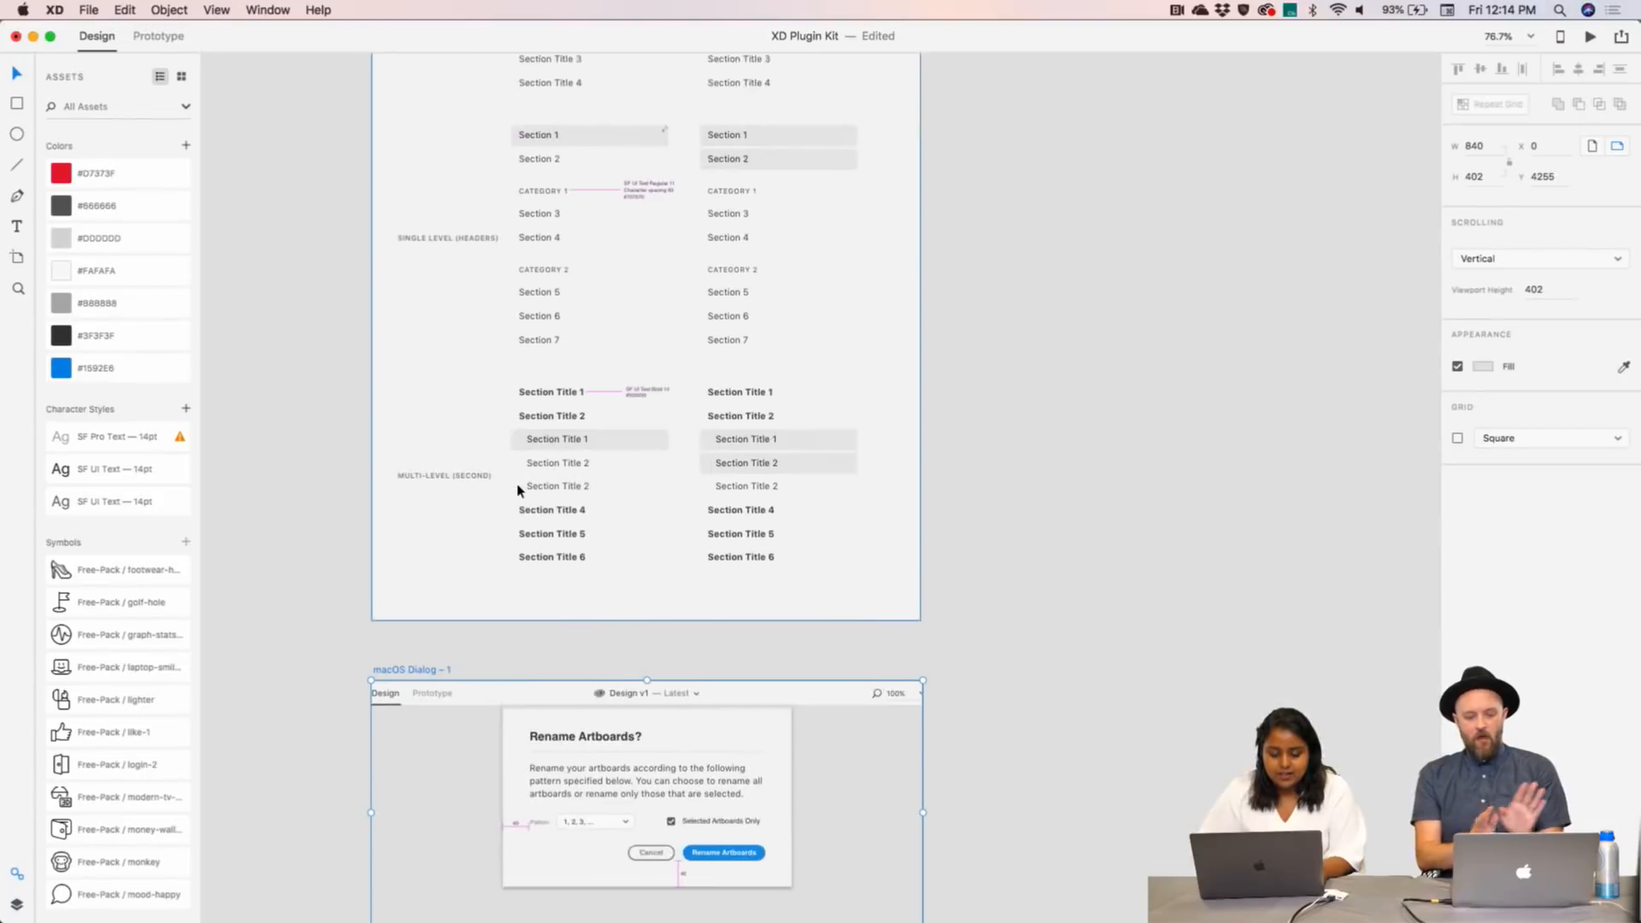
scroll(548, 690, "down", 15)
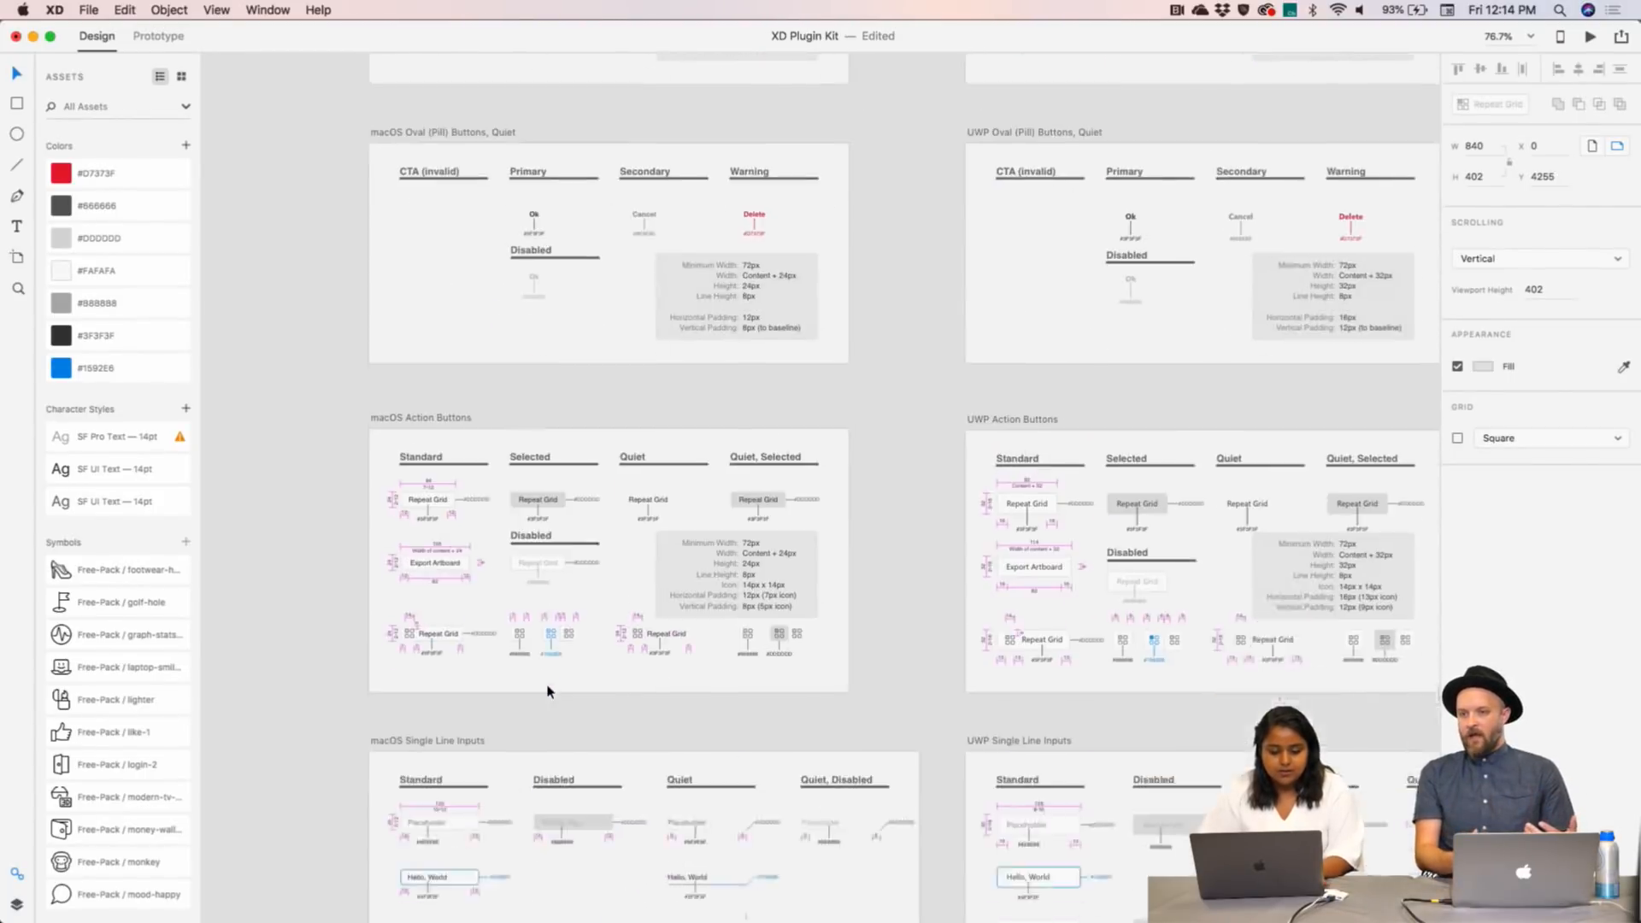
scroll(548, 690, "left", 5)
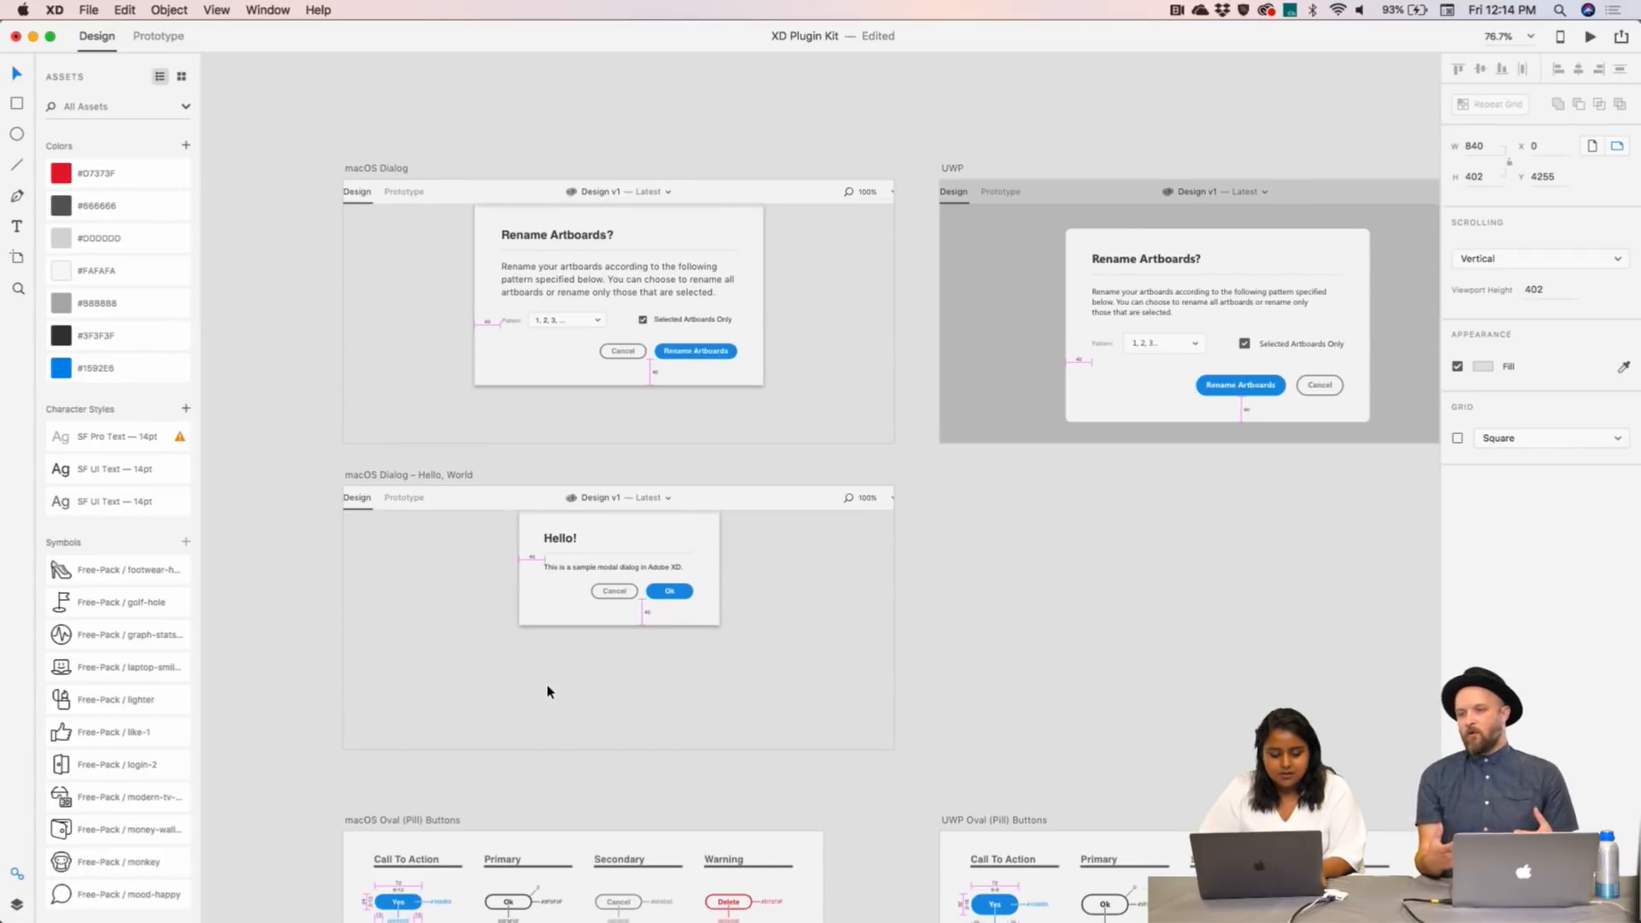
scroll(548, 691, "down", 6)
scroll(548, 691, "down", 20)
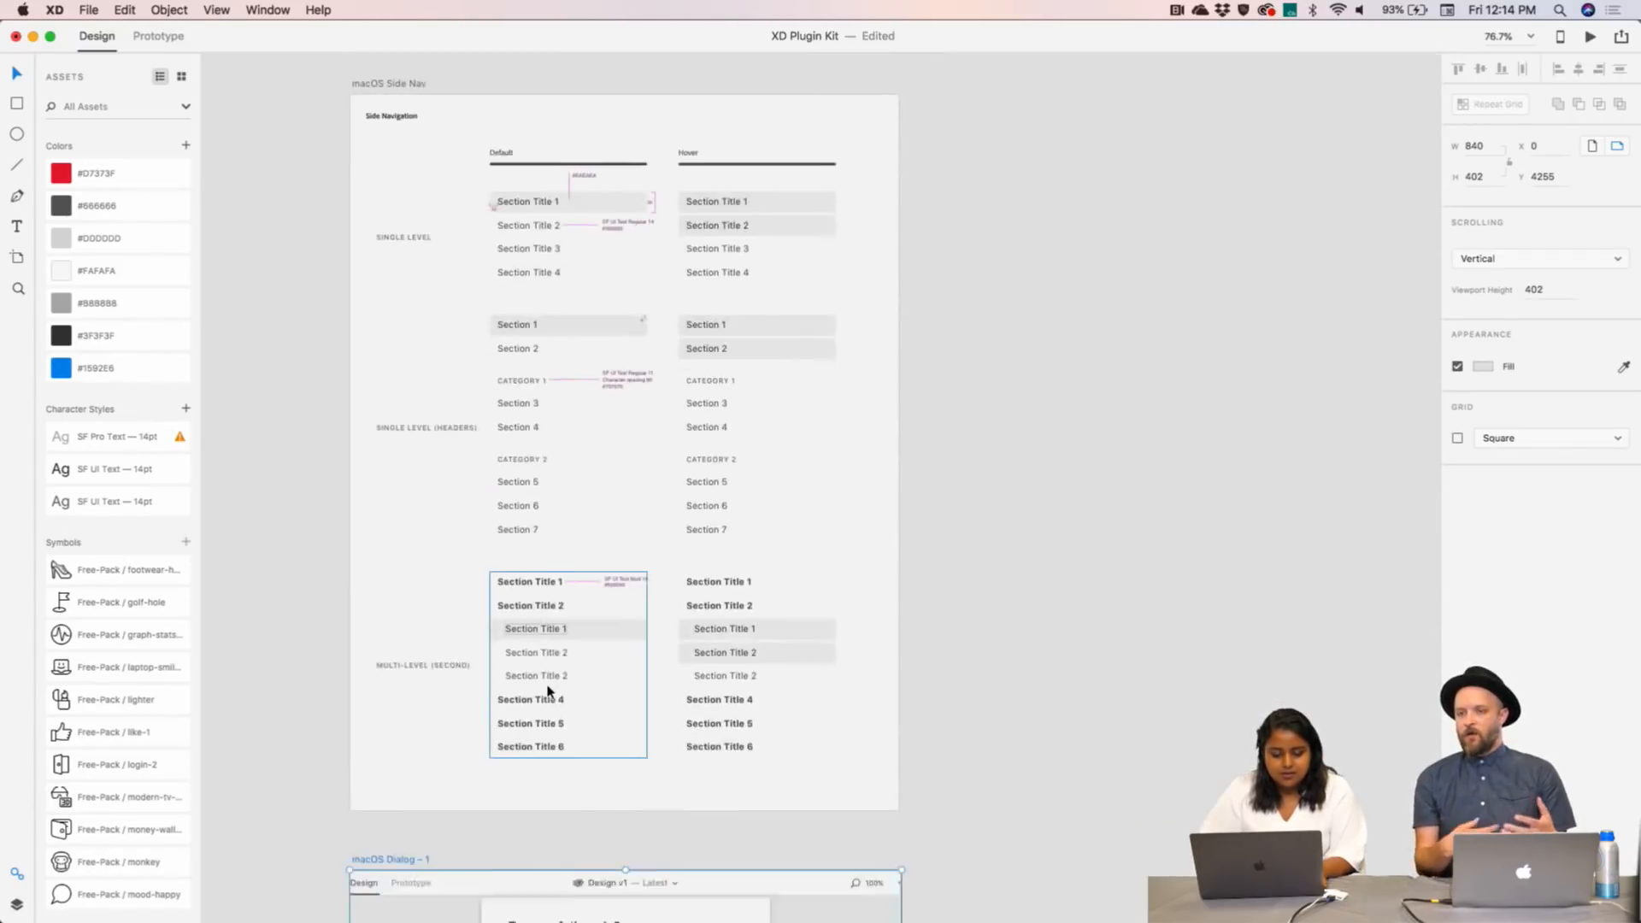
scroll(547, 690, "up", 5)
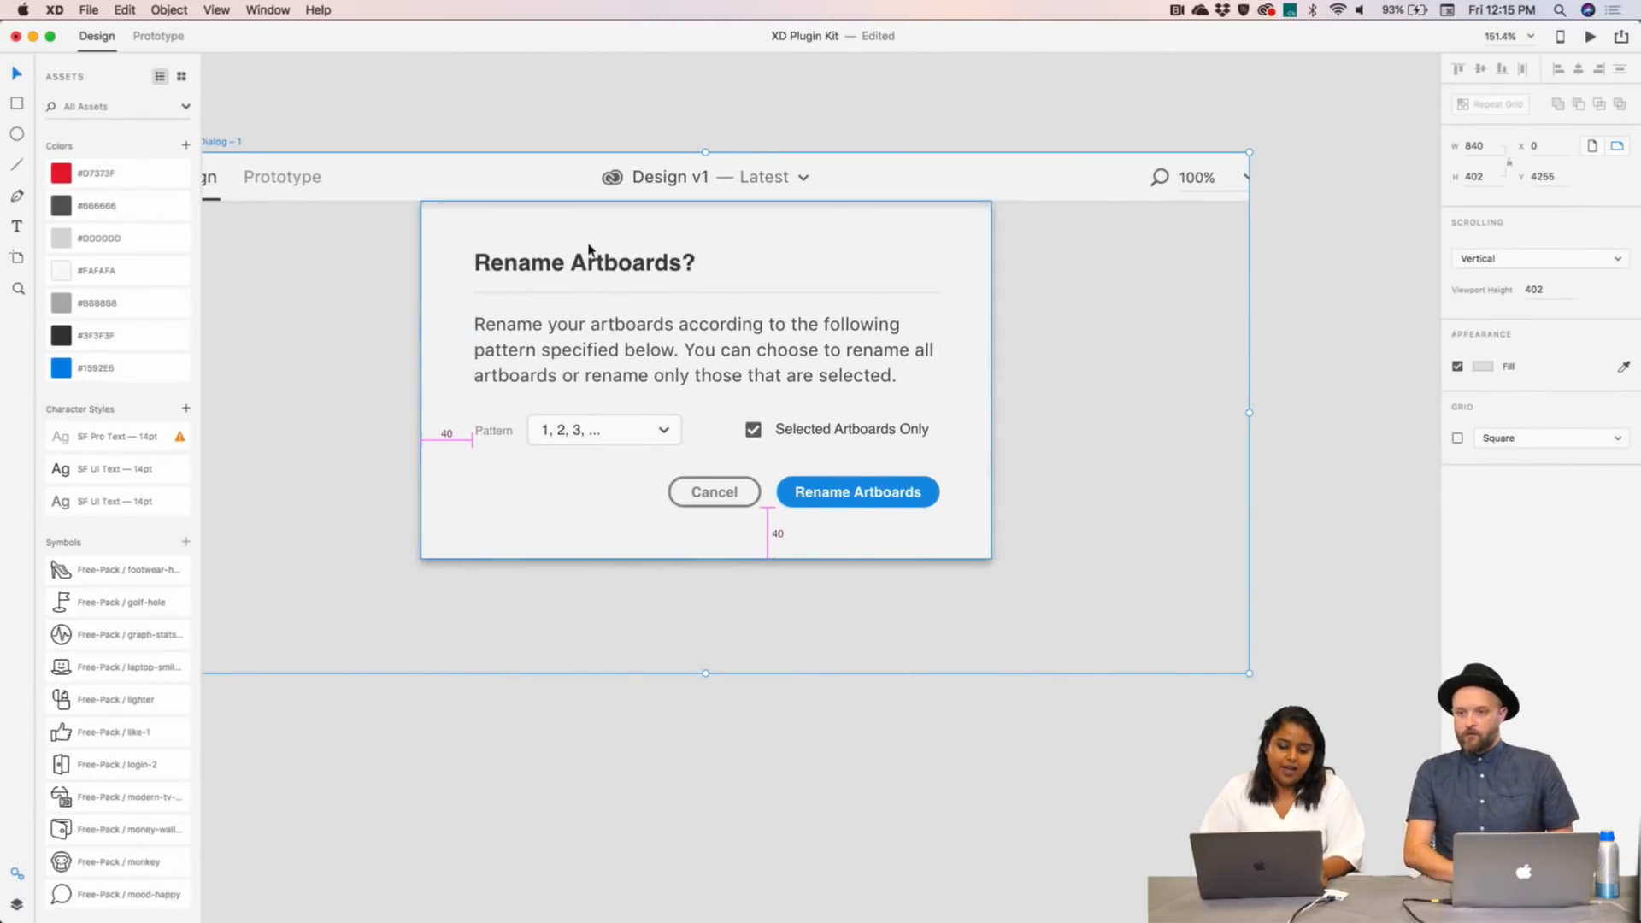
double_click(588, 263)
- Change the copied dialog's title to 'Streamline Plugin'
double_click(588, 263)
type("S")
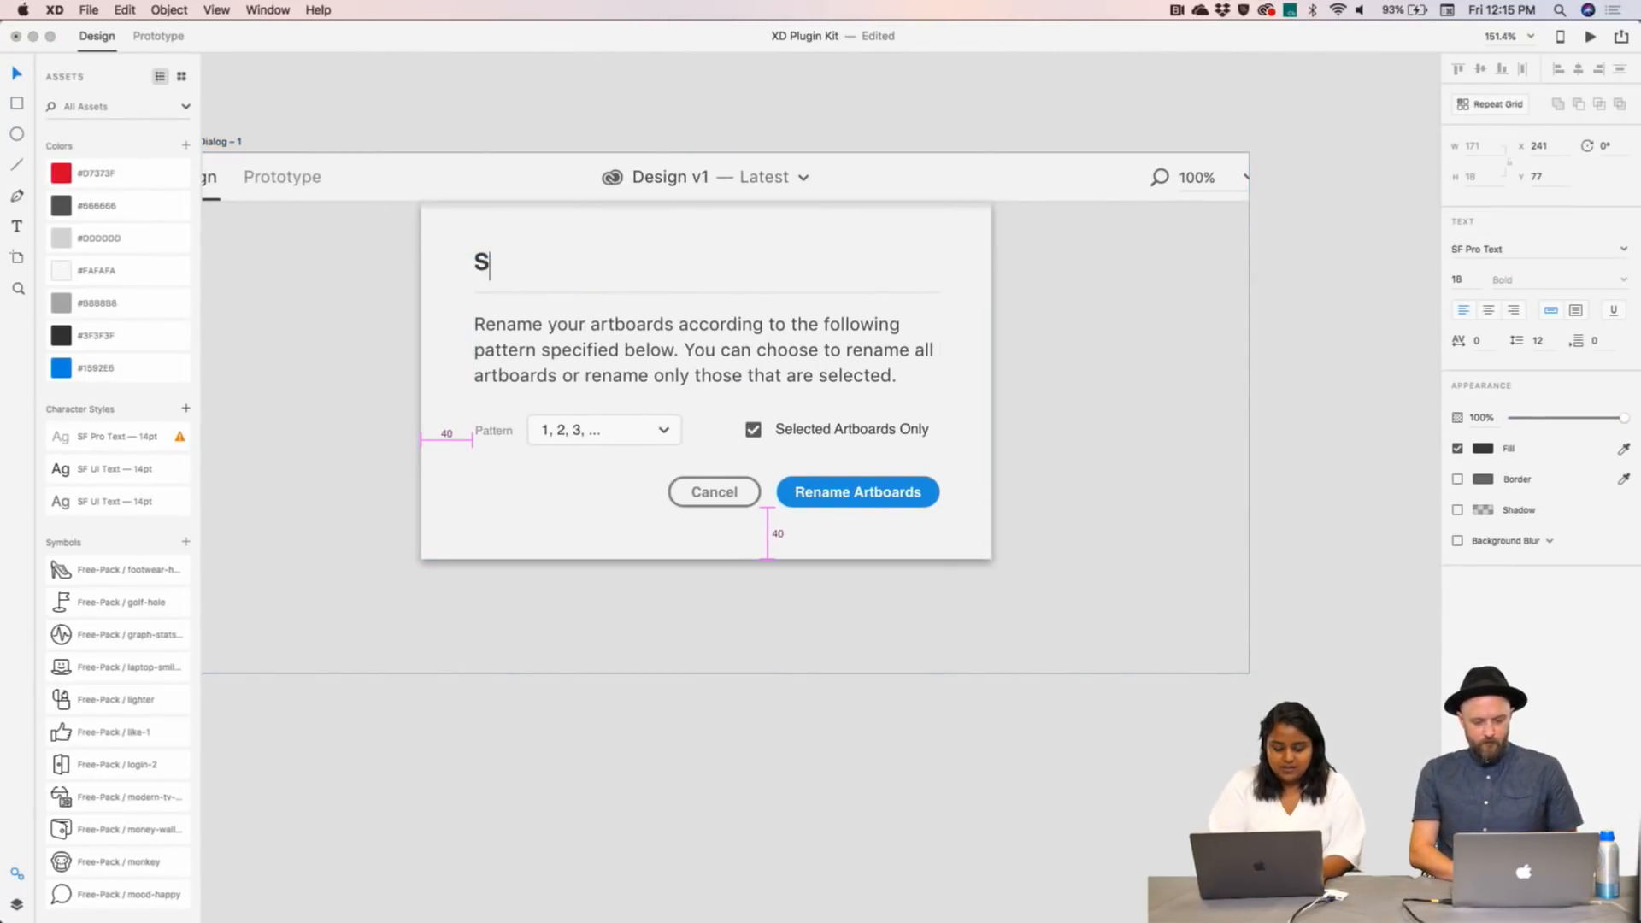
type("treamli")
key("BackSpace")
key("BackSpace")
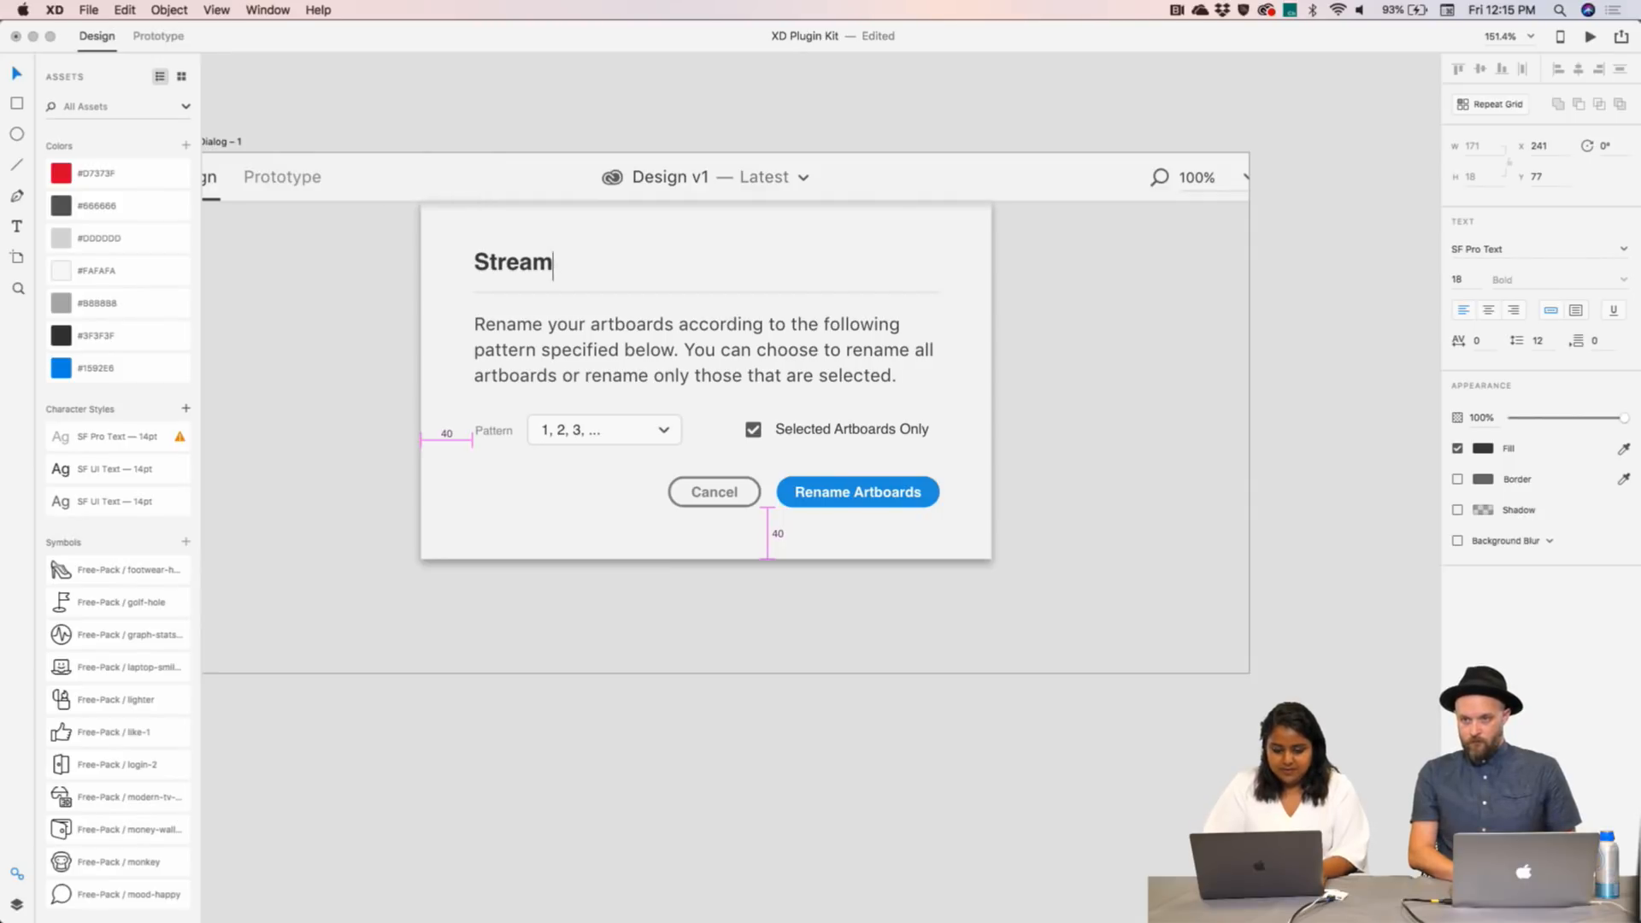
type("lin e")
key("BackSpace")
key("BackSpace")
type("e ")
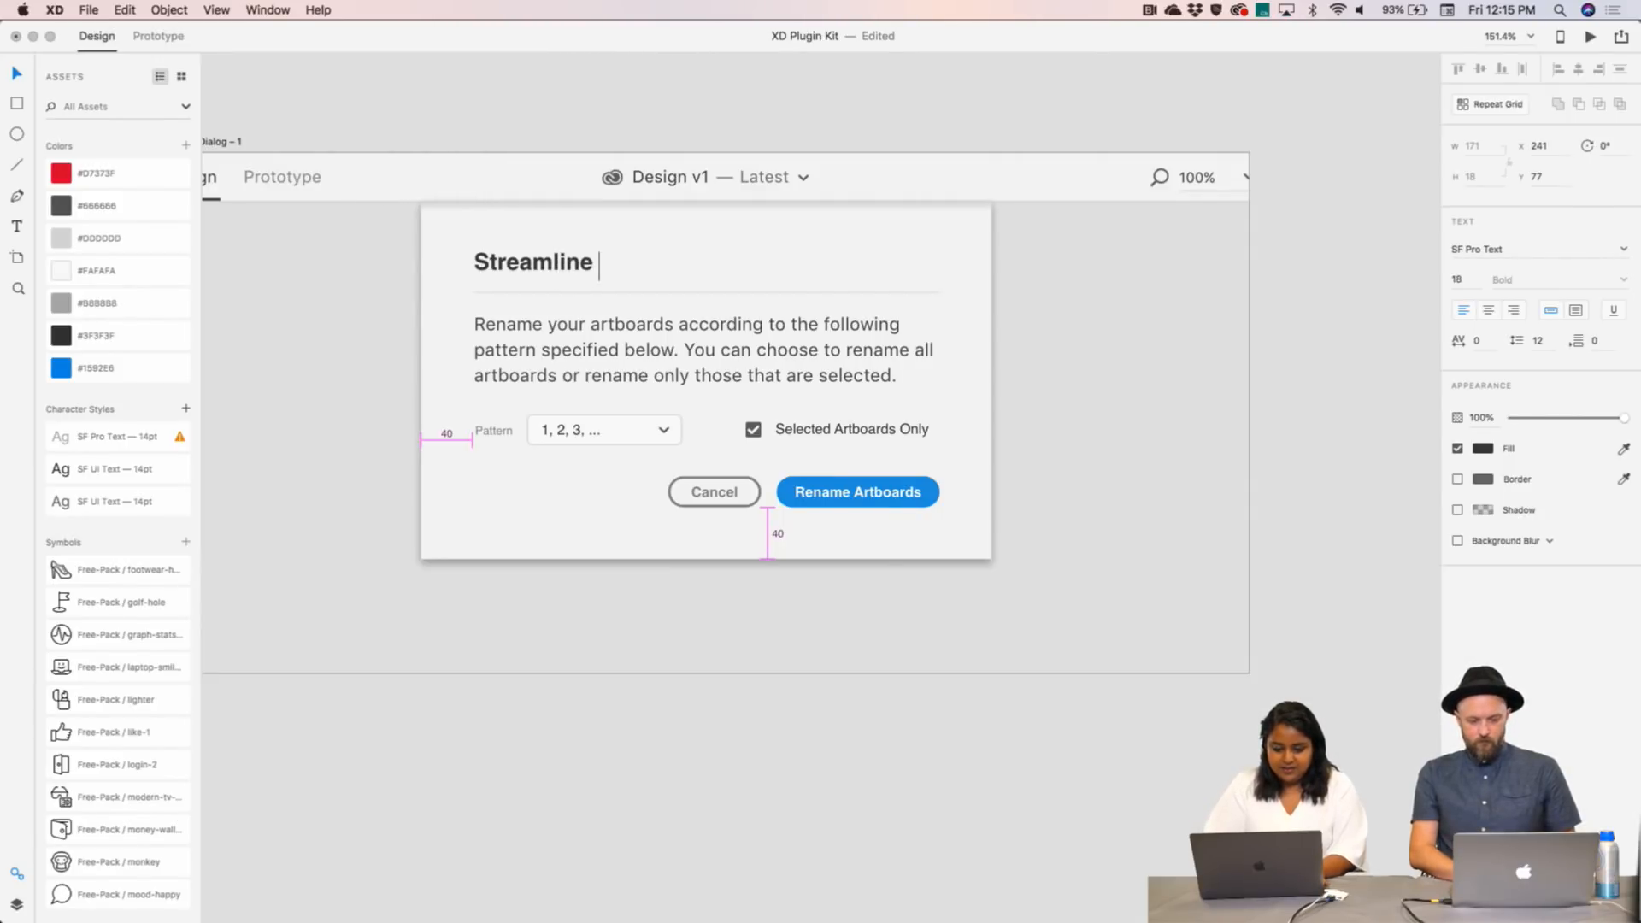
type("Plugin")
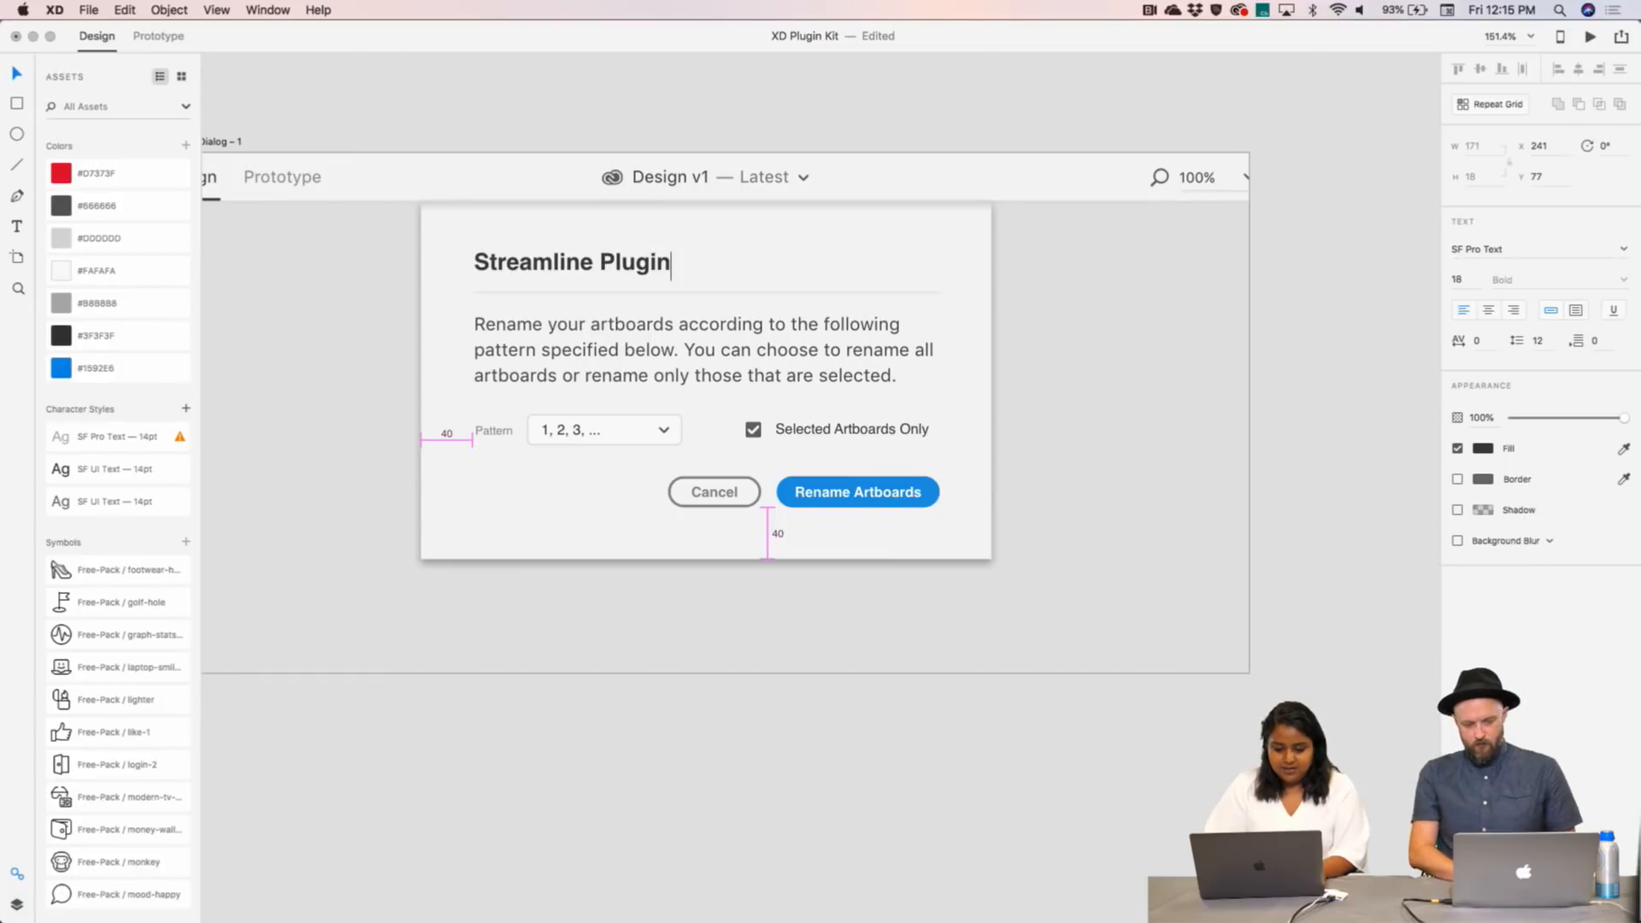
- Replace the body with 'Select a object on your artboard and replace it with an Icon' and narrow it to rewrap
double_click(557, 358)
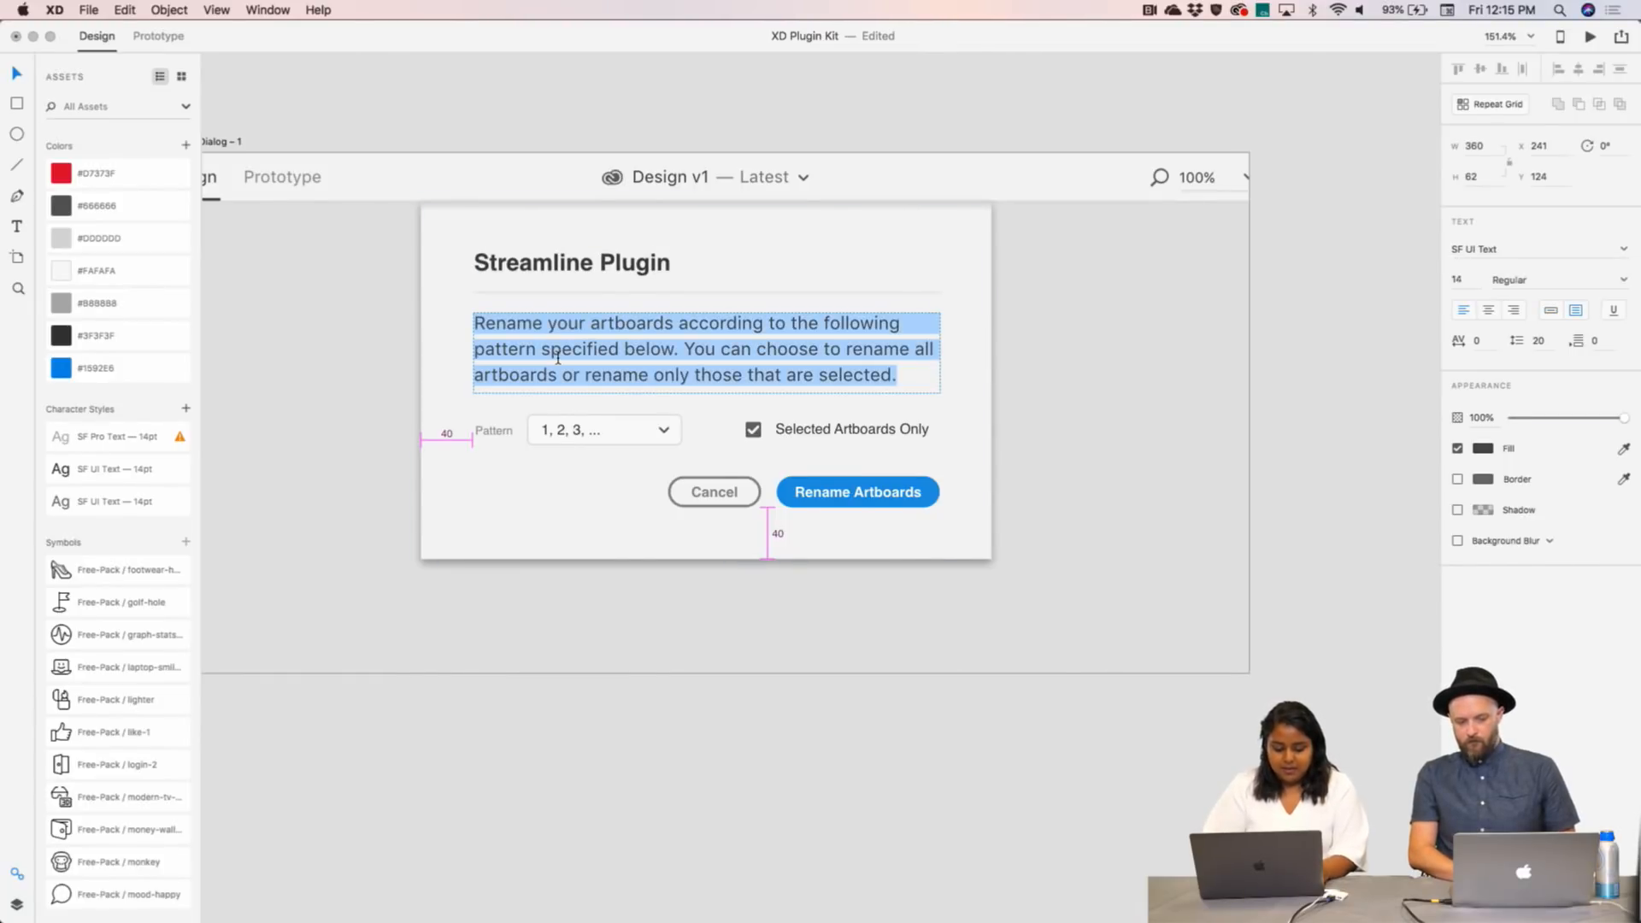
type("Select ")
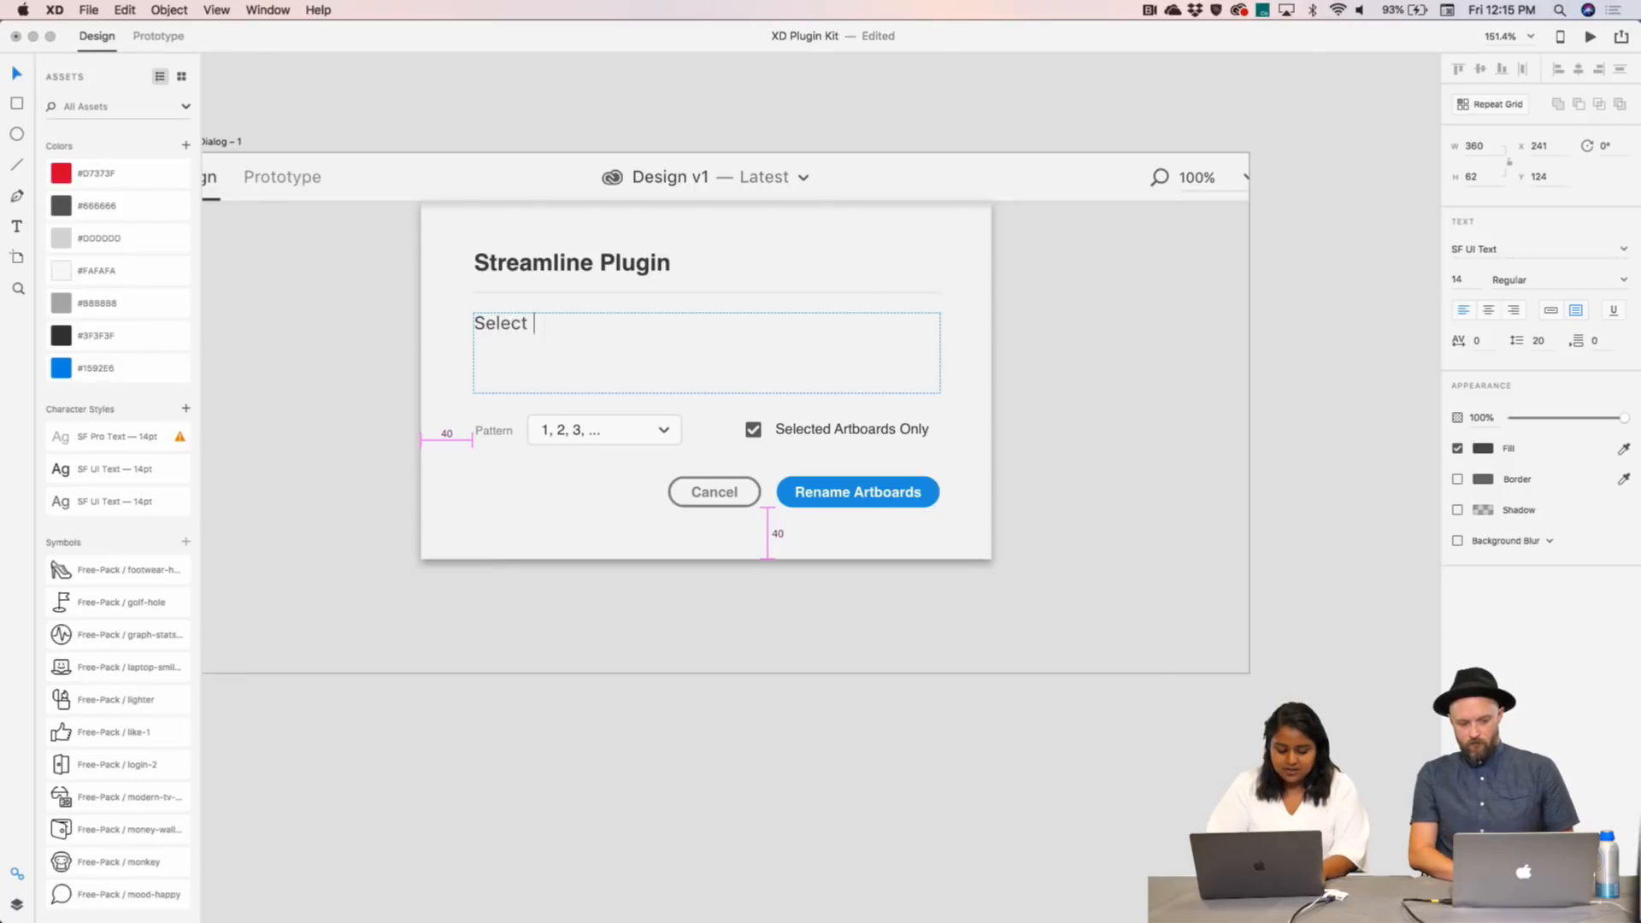
type("a obje")
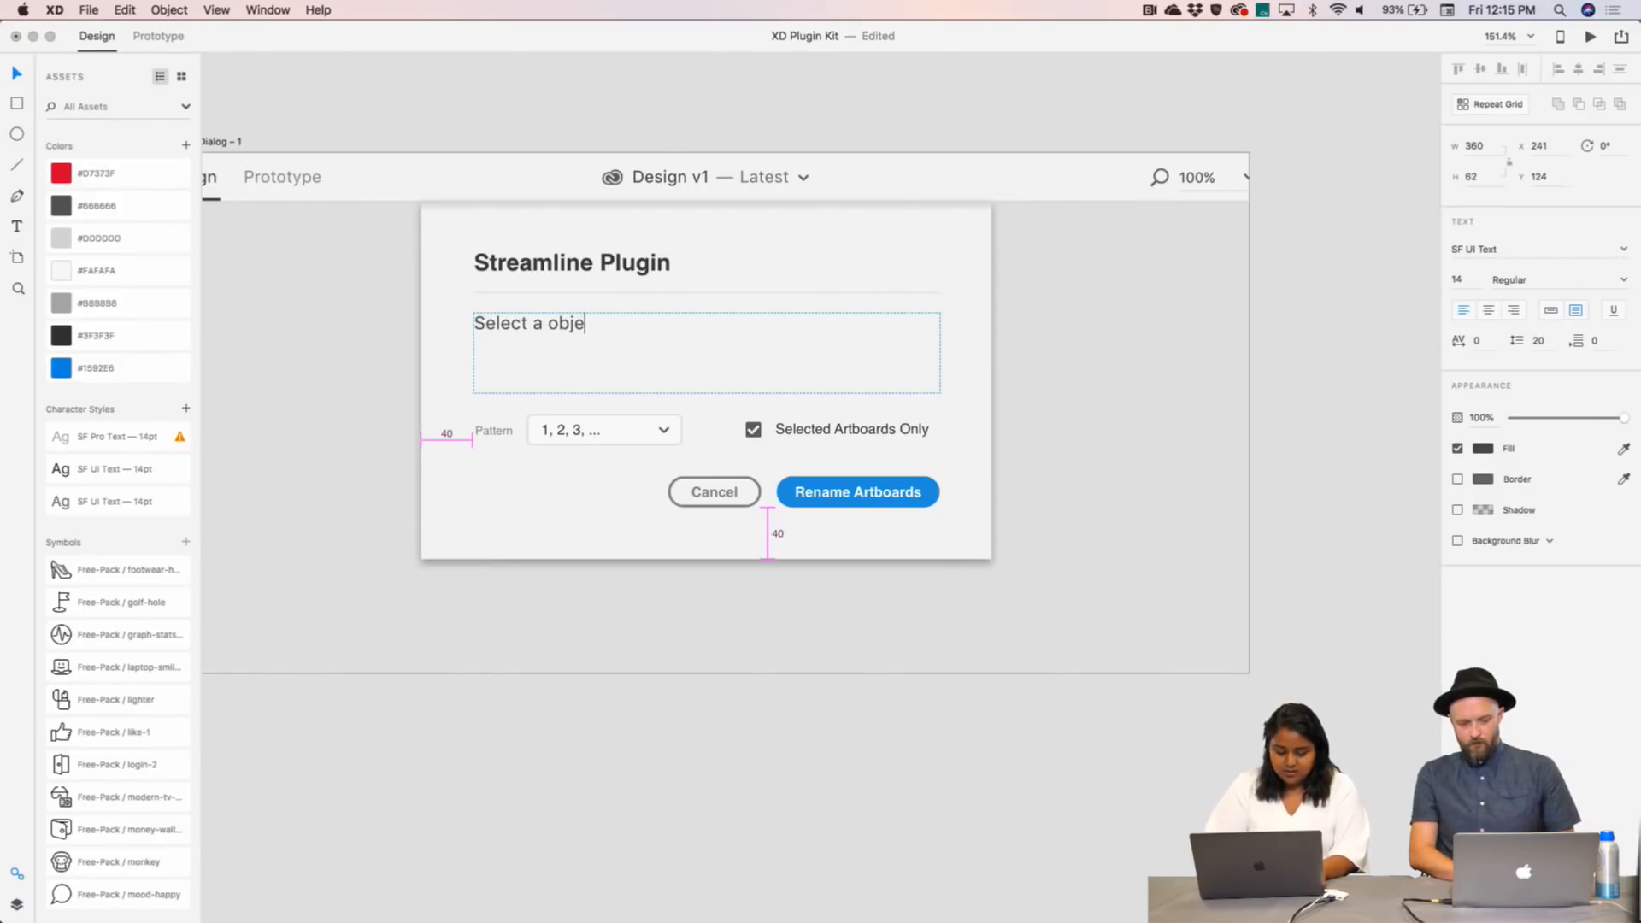
type("ct on your ")
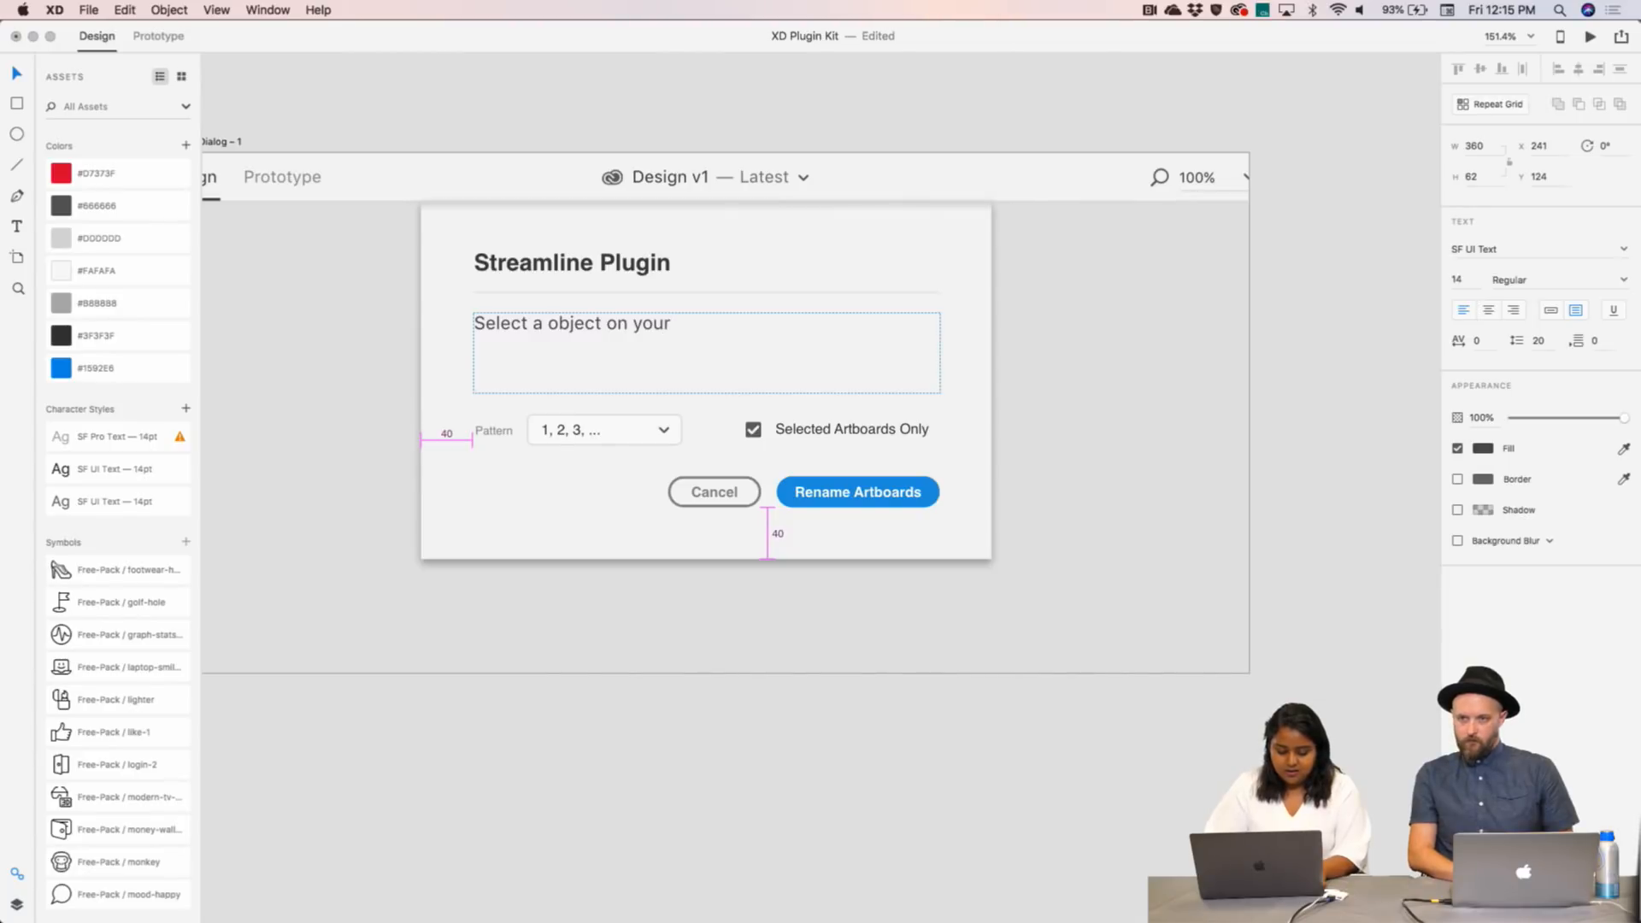
type("artboard and ")
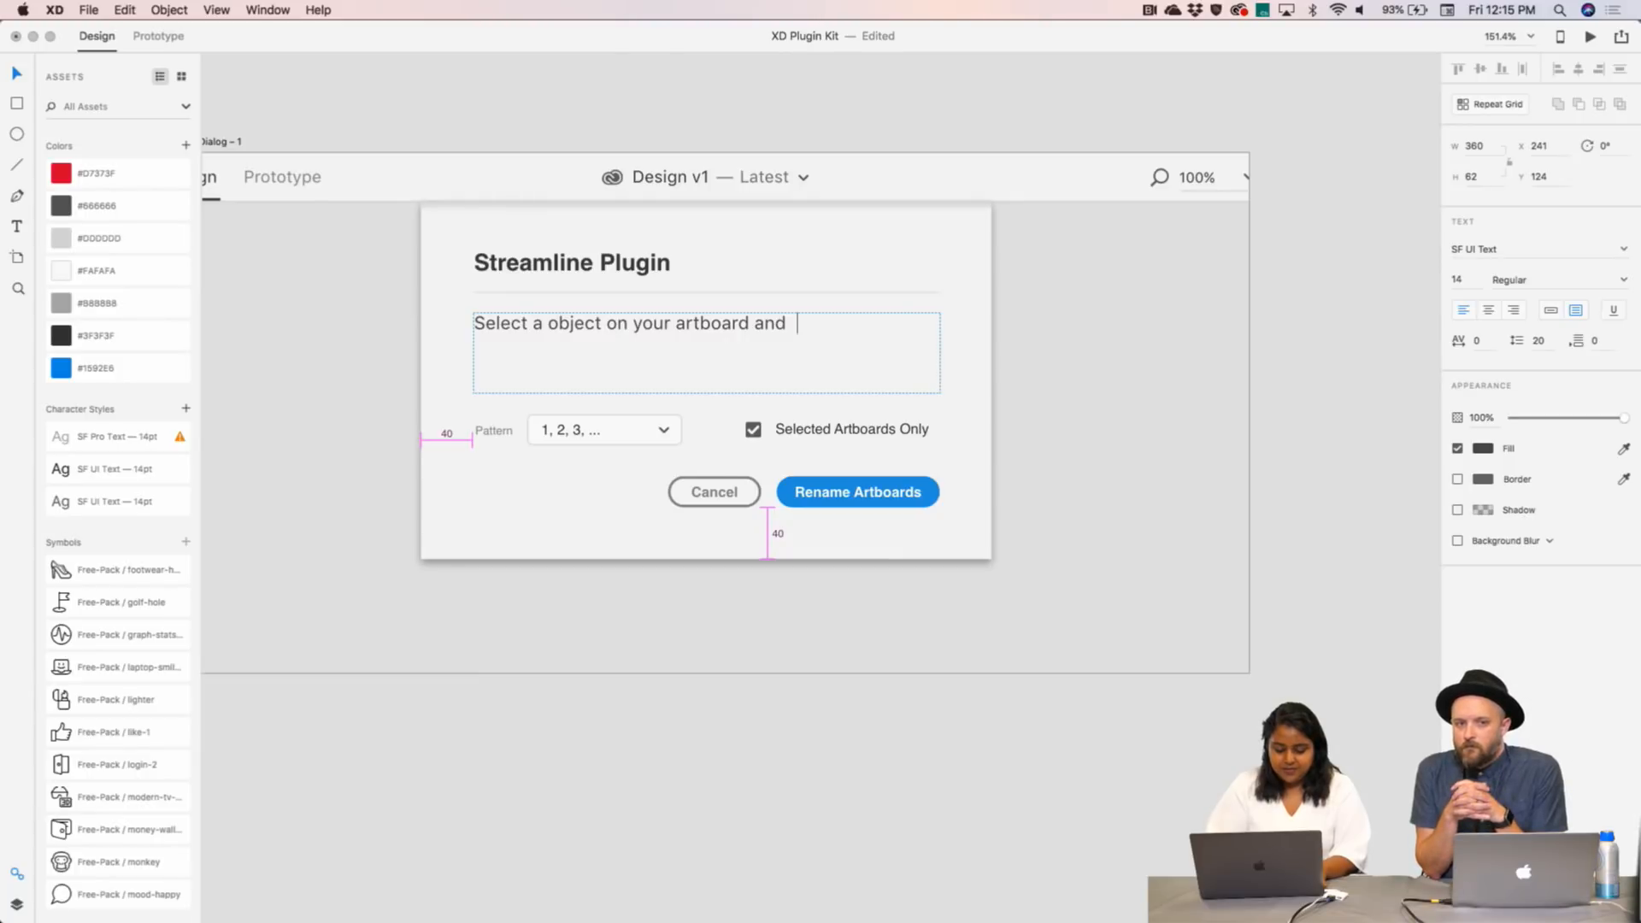
type("replace it wit")
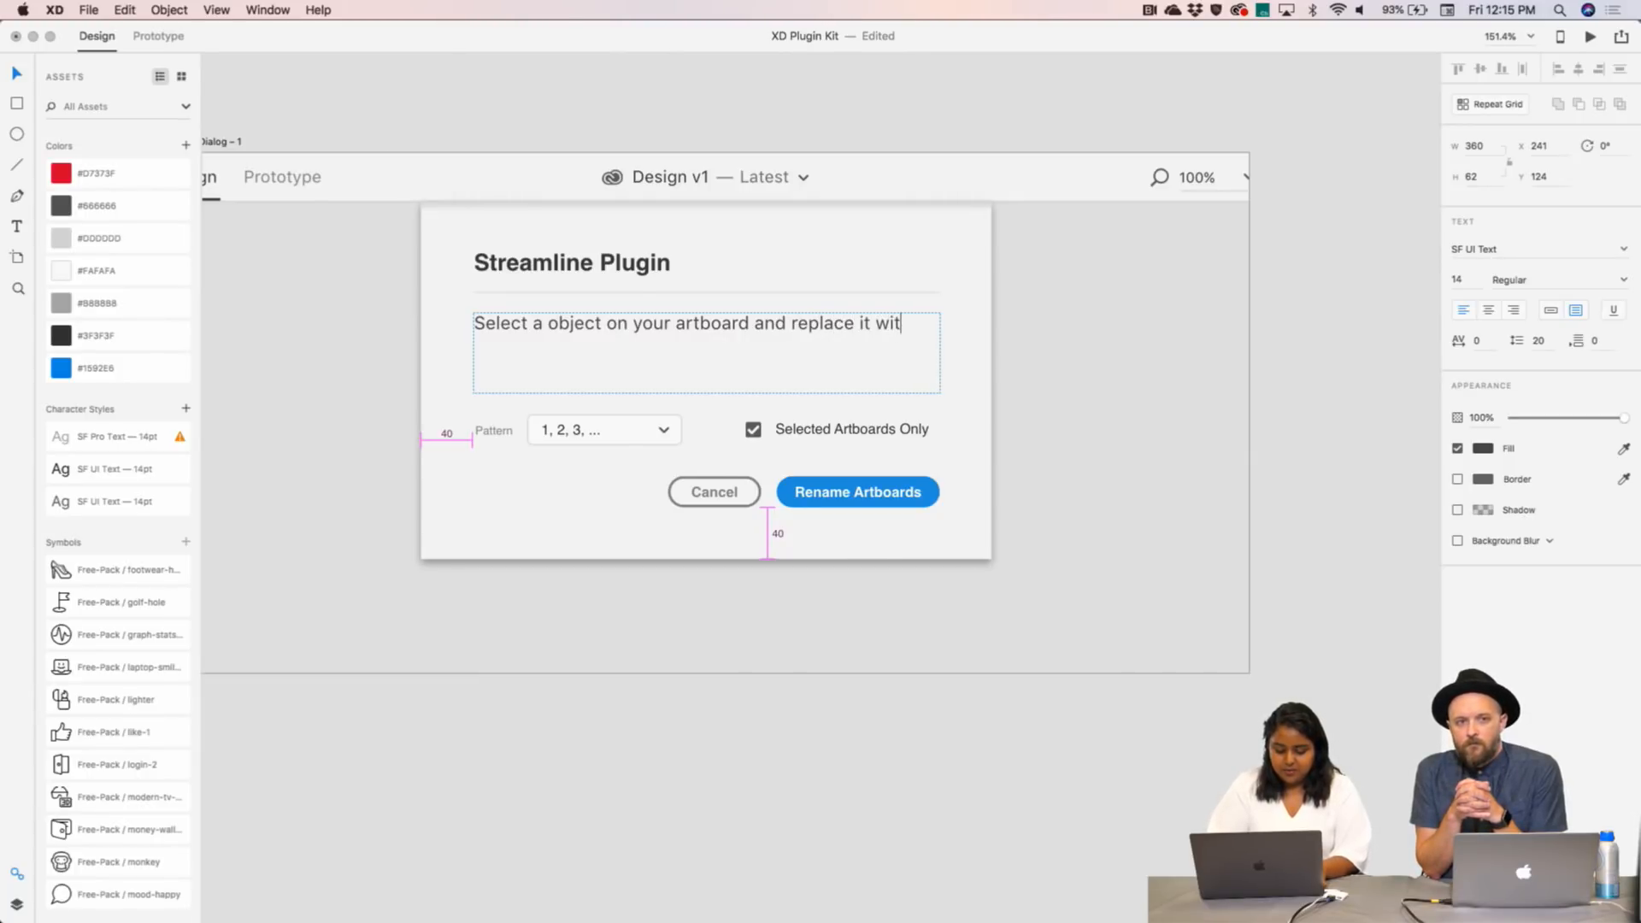
type("h an Icon!")
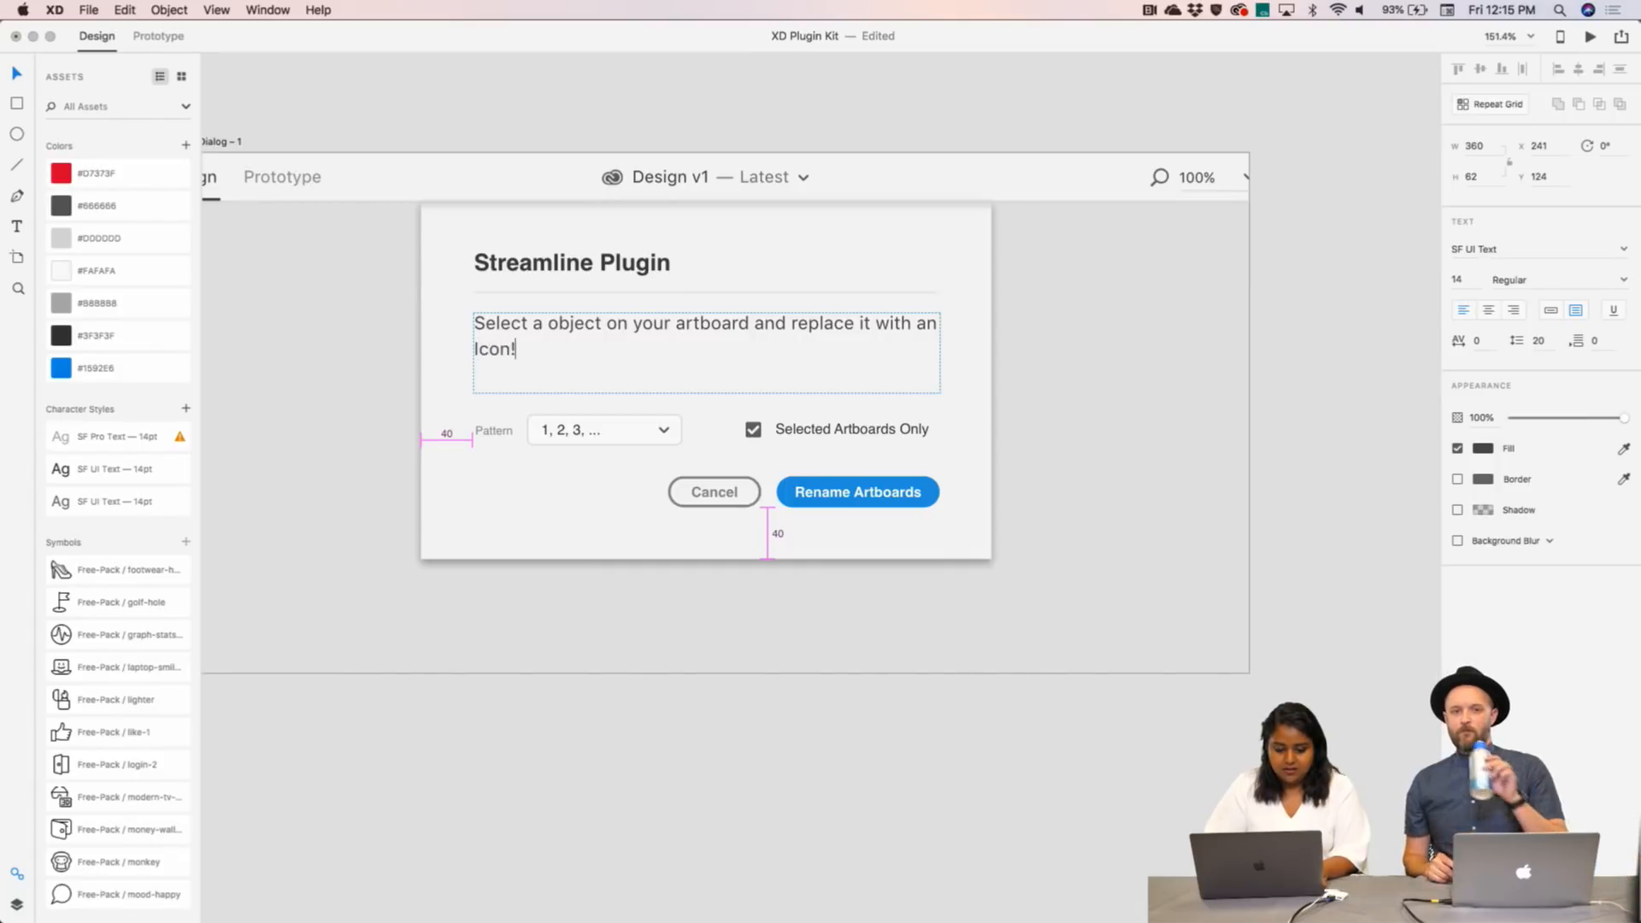
key("Escape")
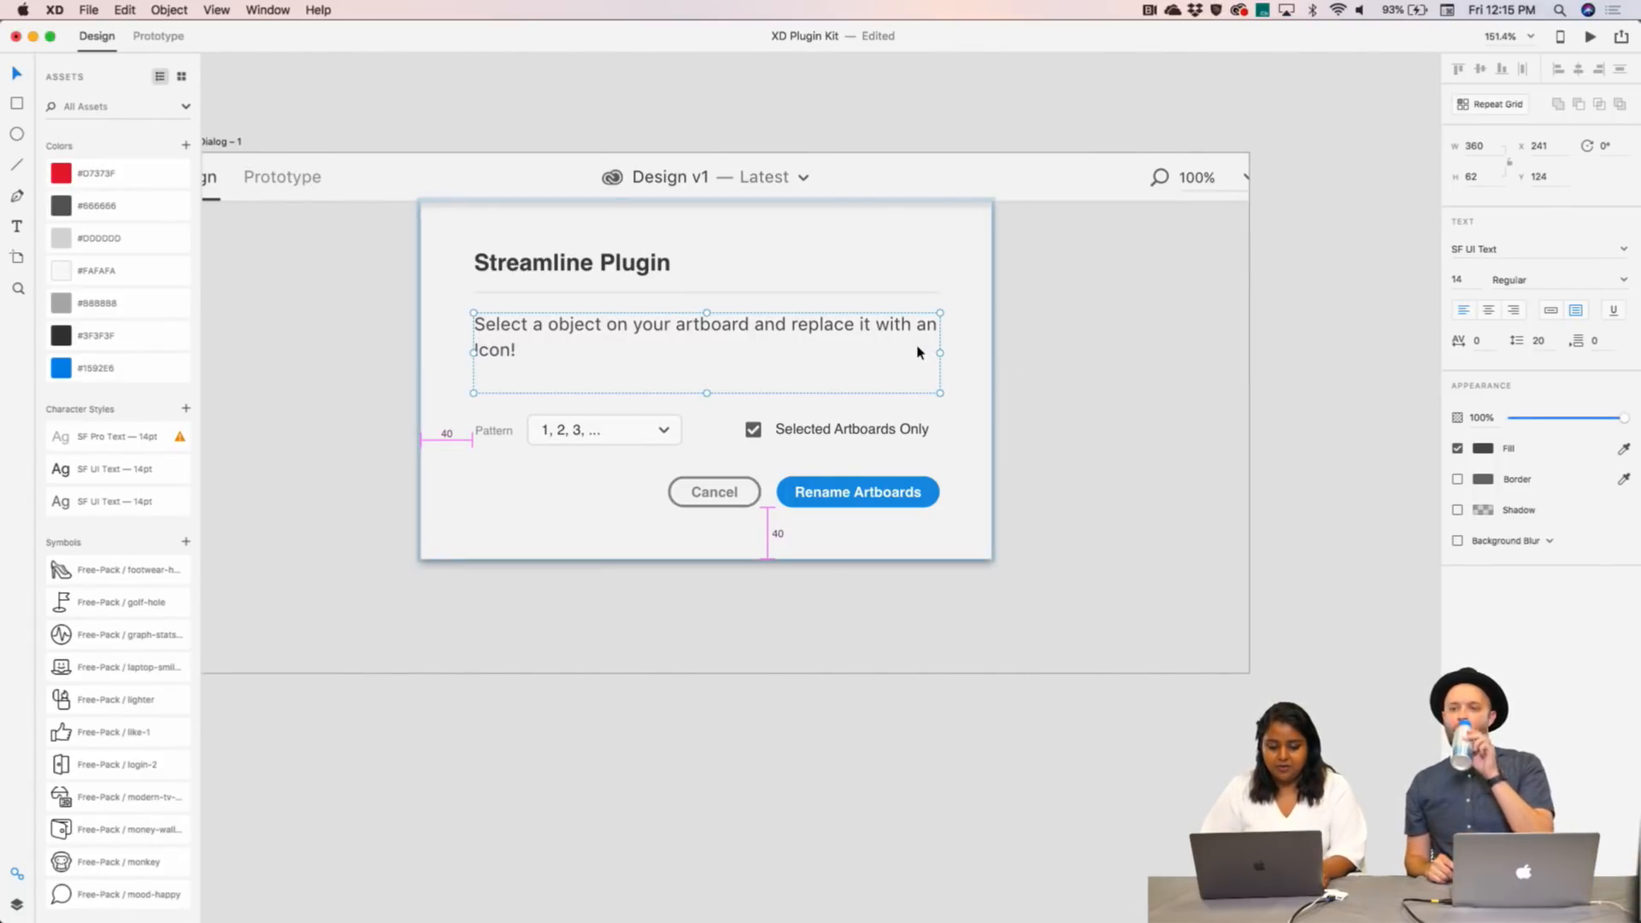
left_click_drag(941, 352, 901, 350)
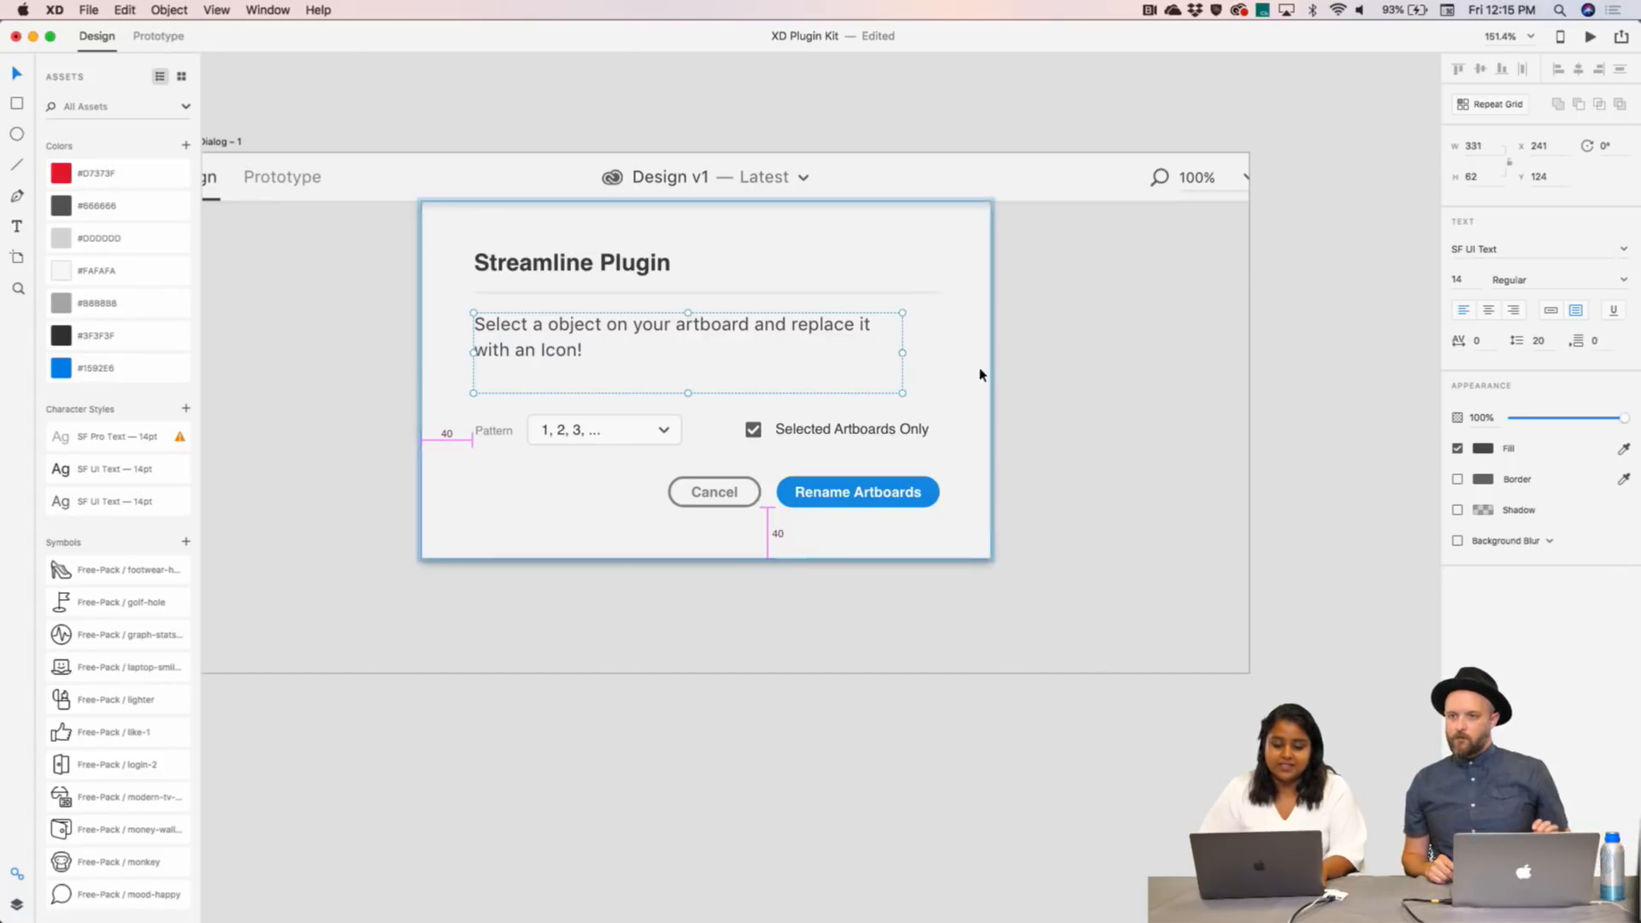
left_click(1043, 370)
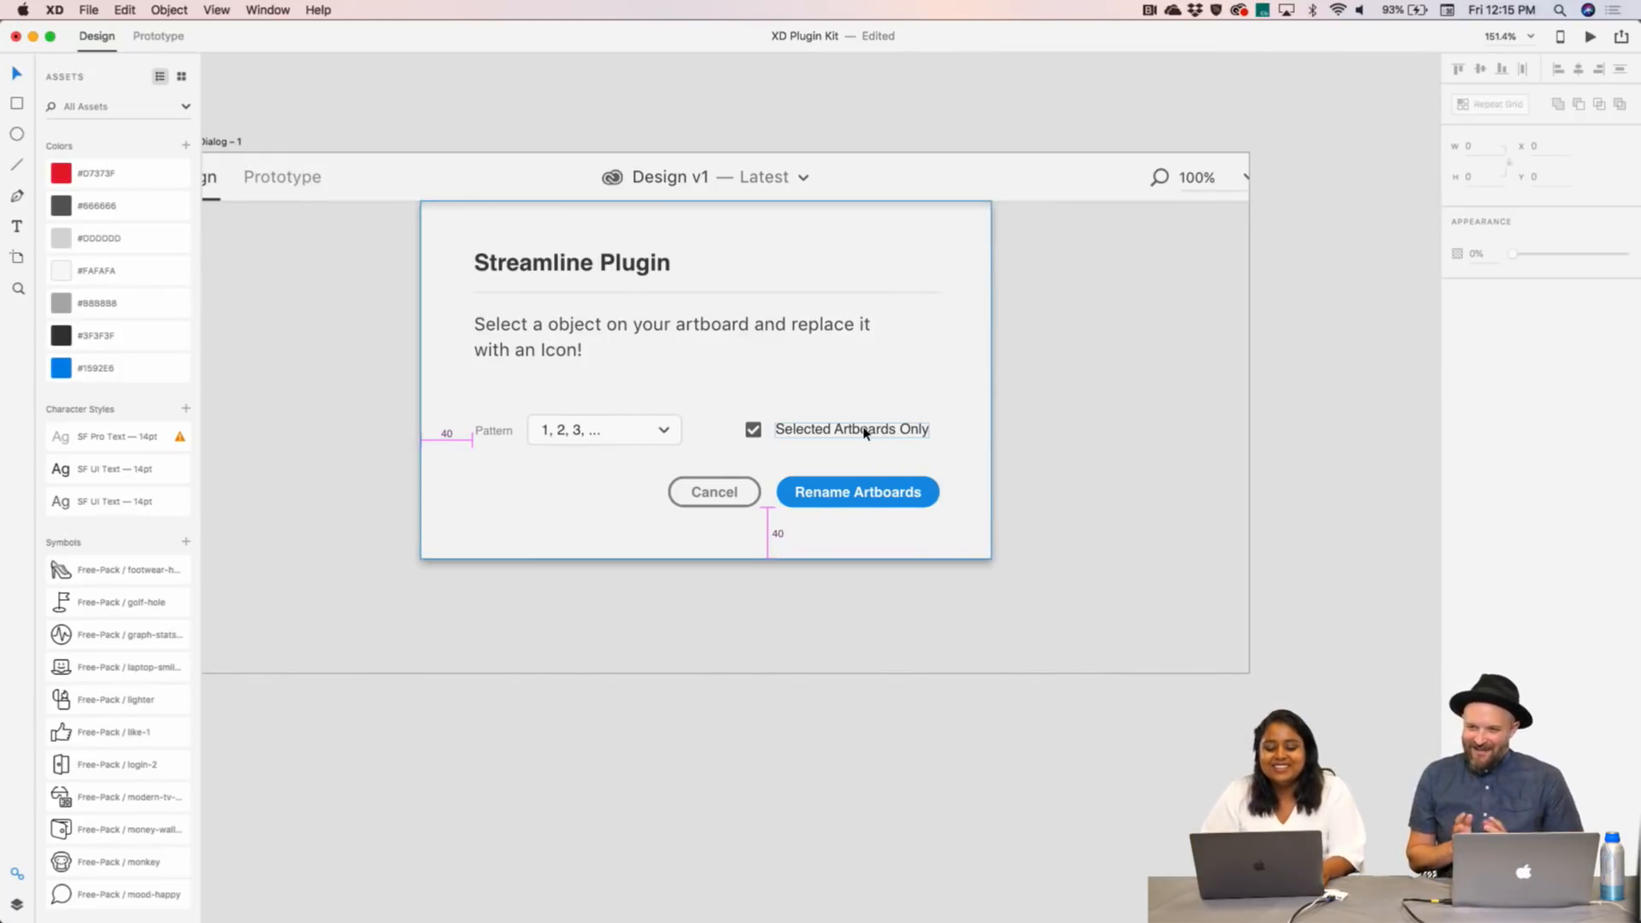
- Select the Pattern label with its dropdown and move the row up under the description
left_click(496, 438)
double_click(506, 436)
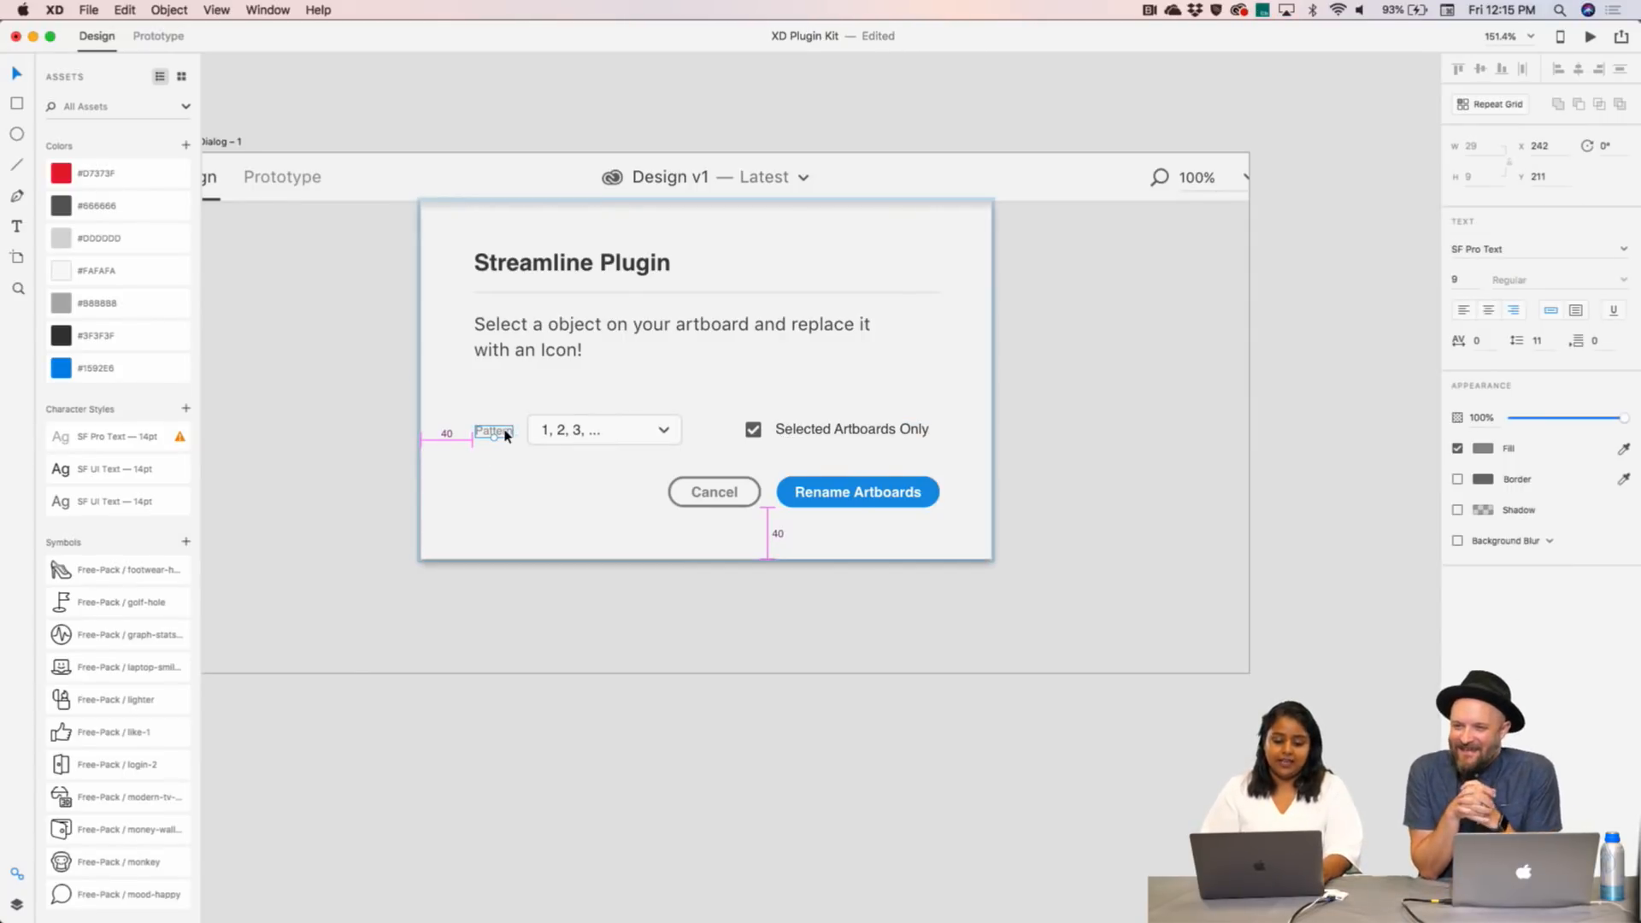
left_click(559, 424, "shift")
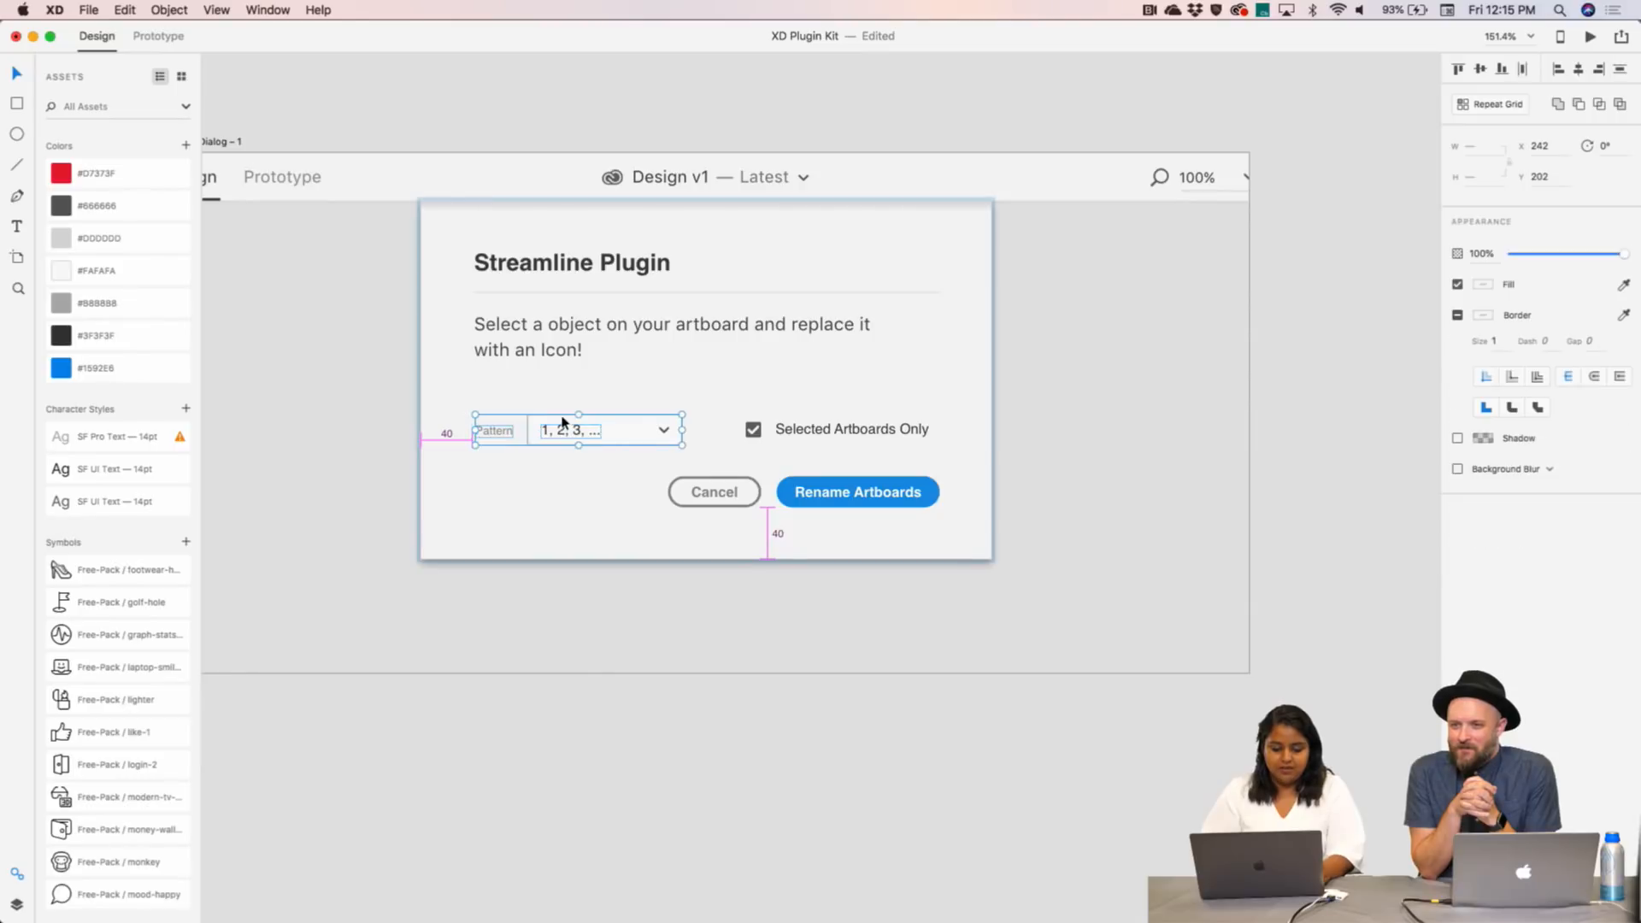
left_click(664, 435)
left_click(667, 436, "shift")
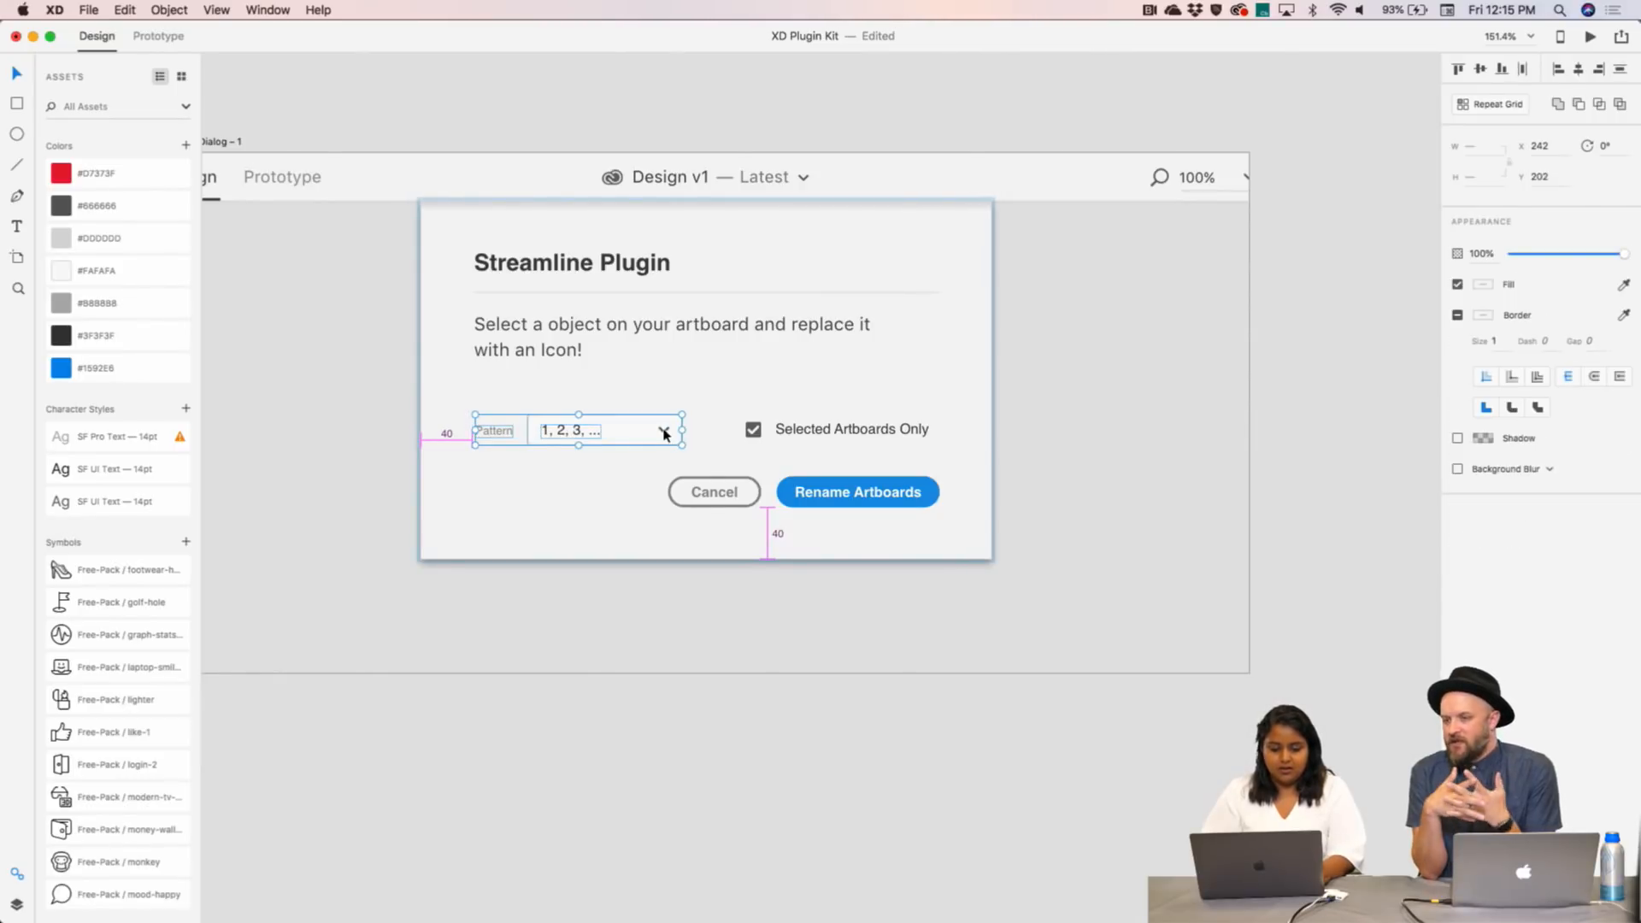
left_click_drag(664, 433, 665, 395)
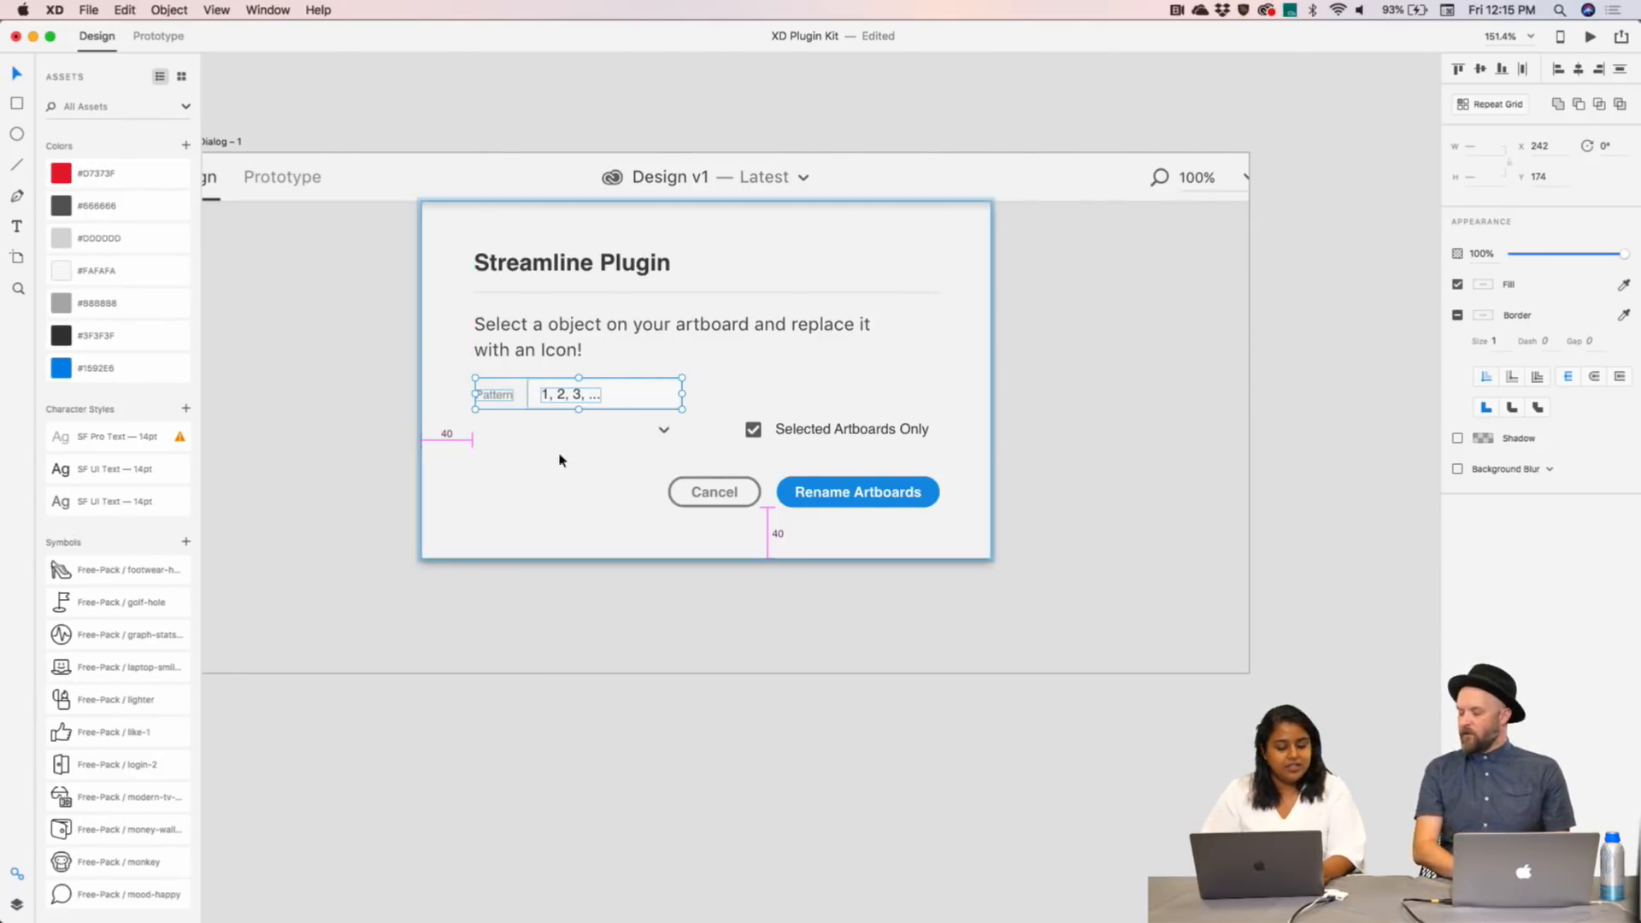
- Try renaming the Pattern label, then undo the misspelled 'Catergories'
double_click(495, 395)
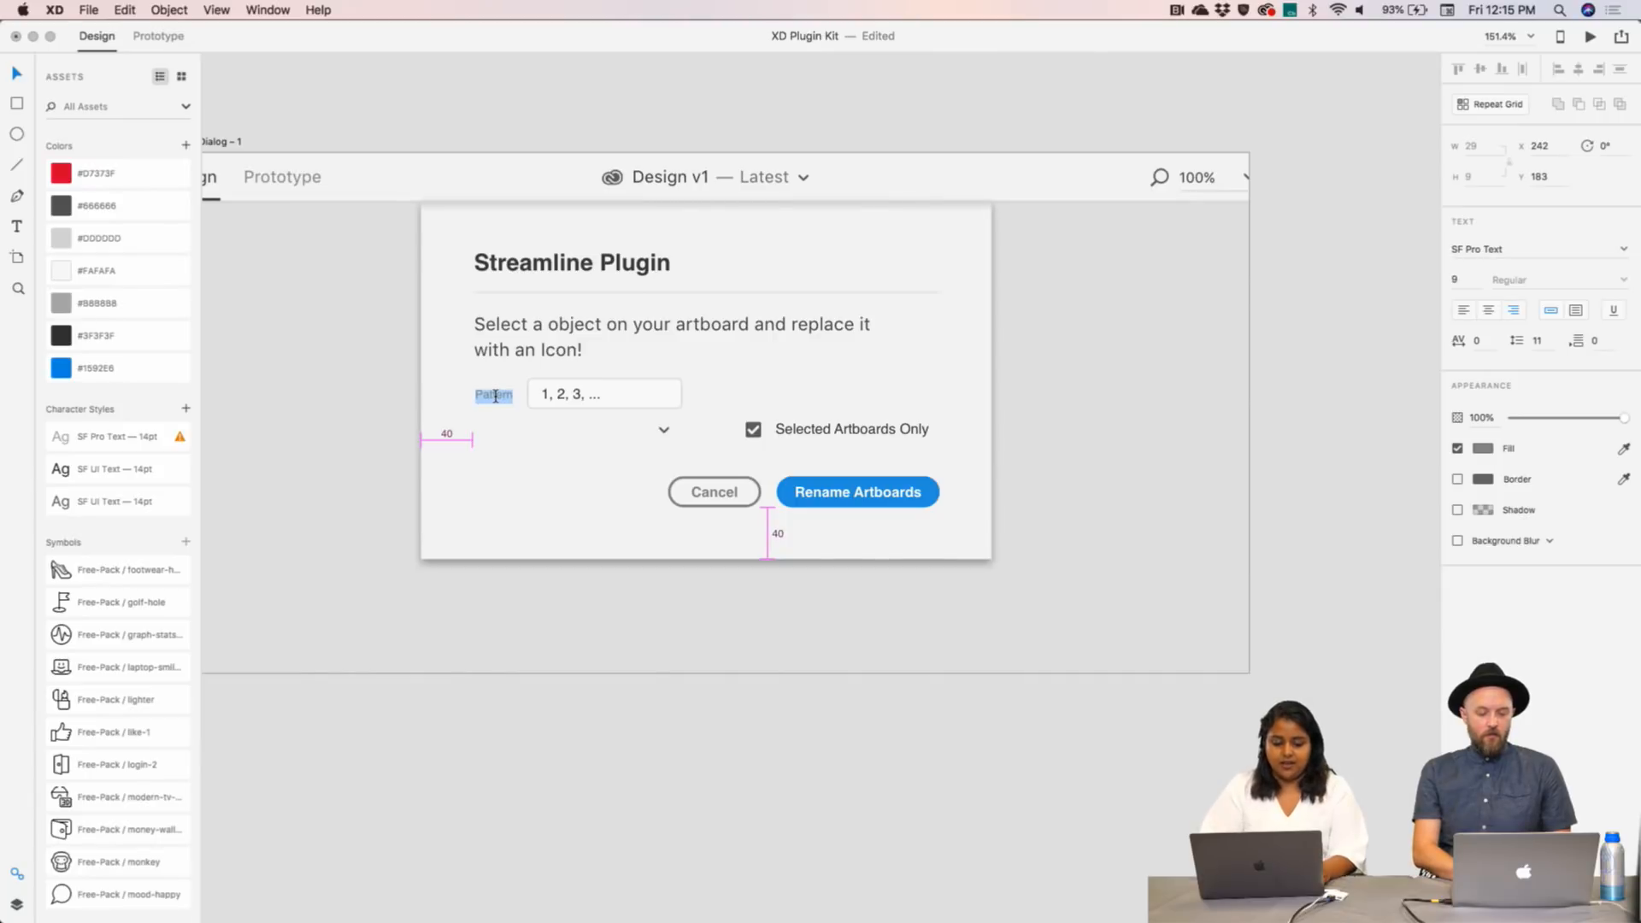
key("BackSpace")
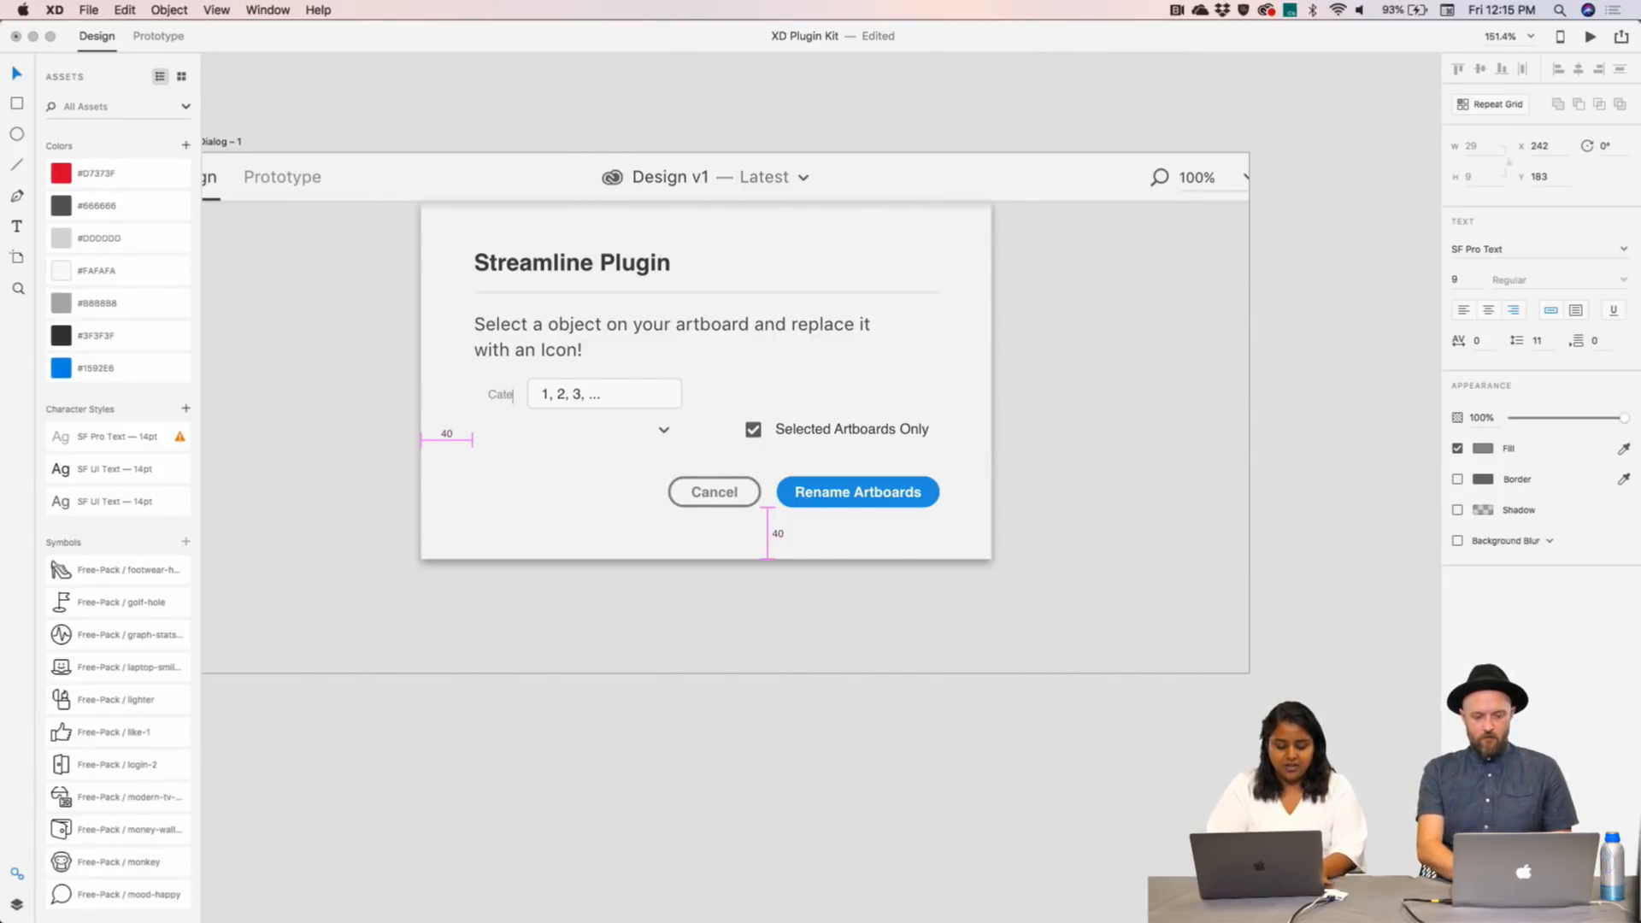
type("Catergories")
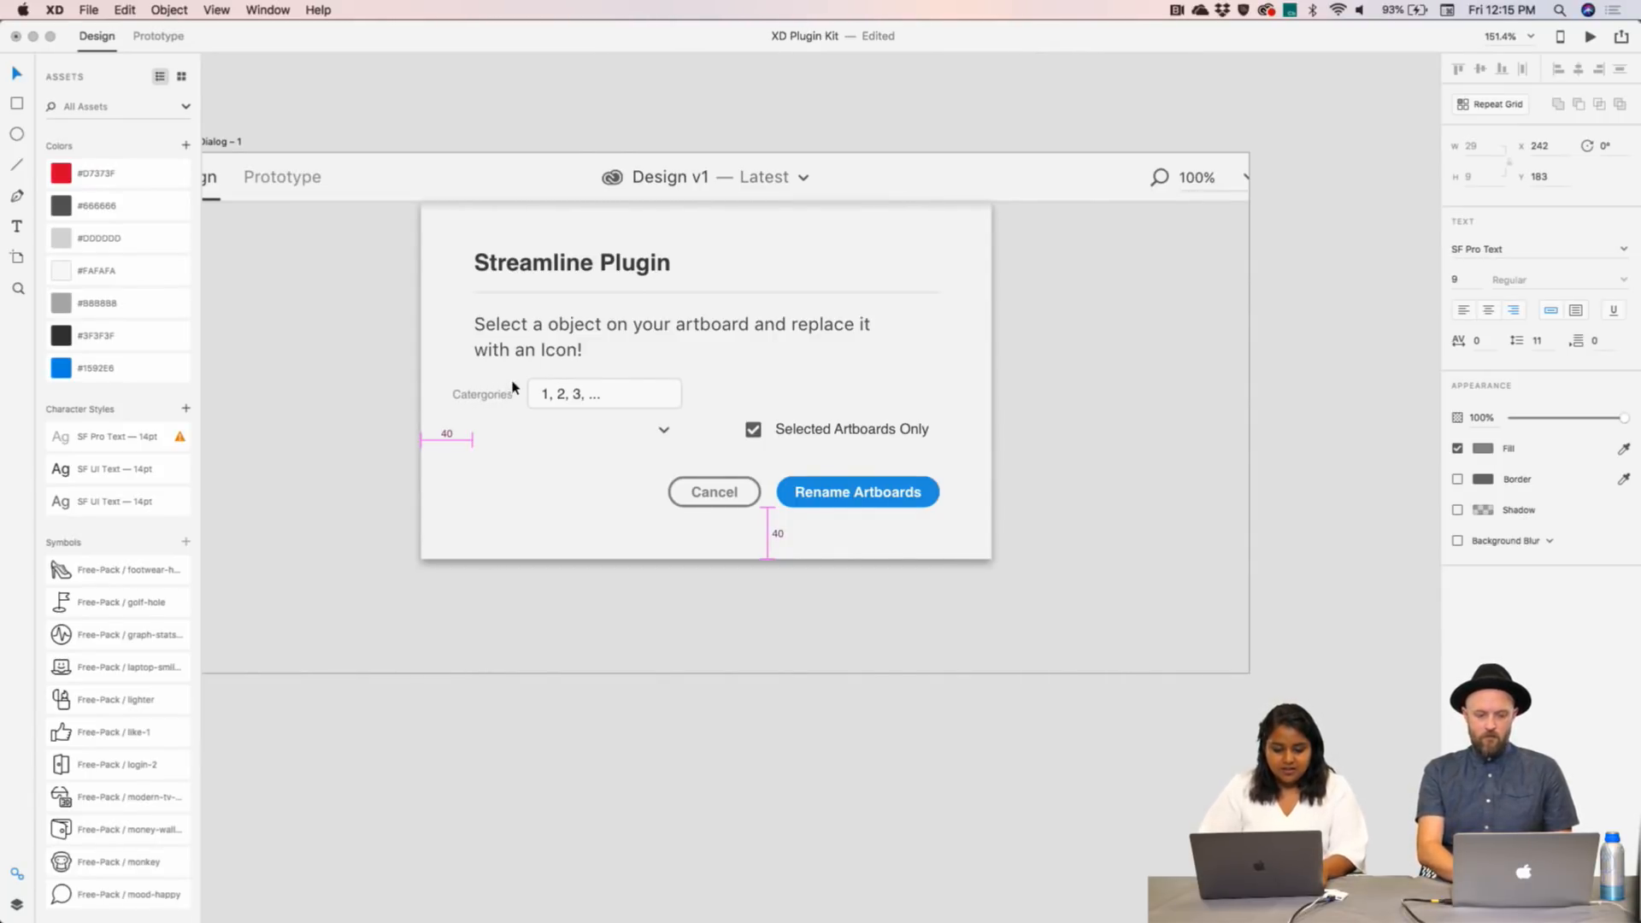
key("Escape")
key("super+z")
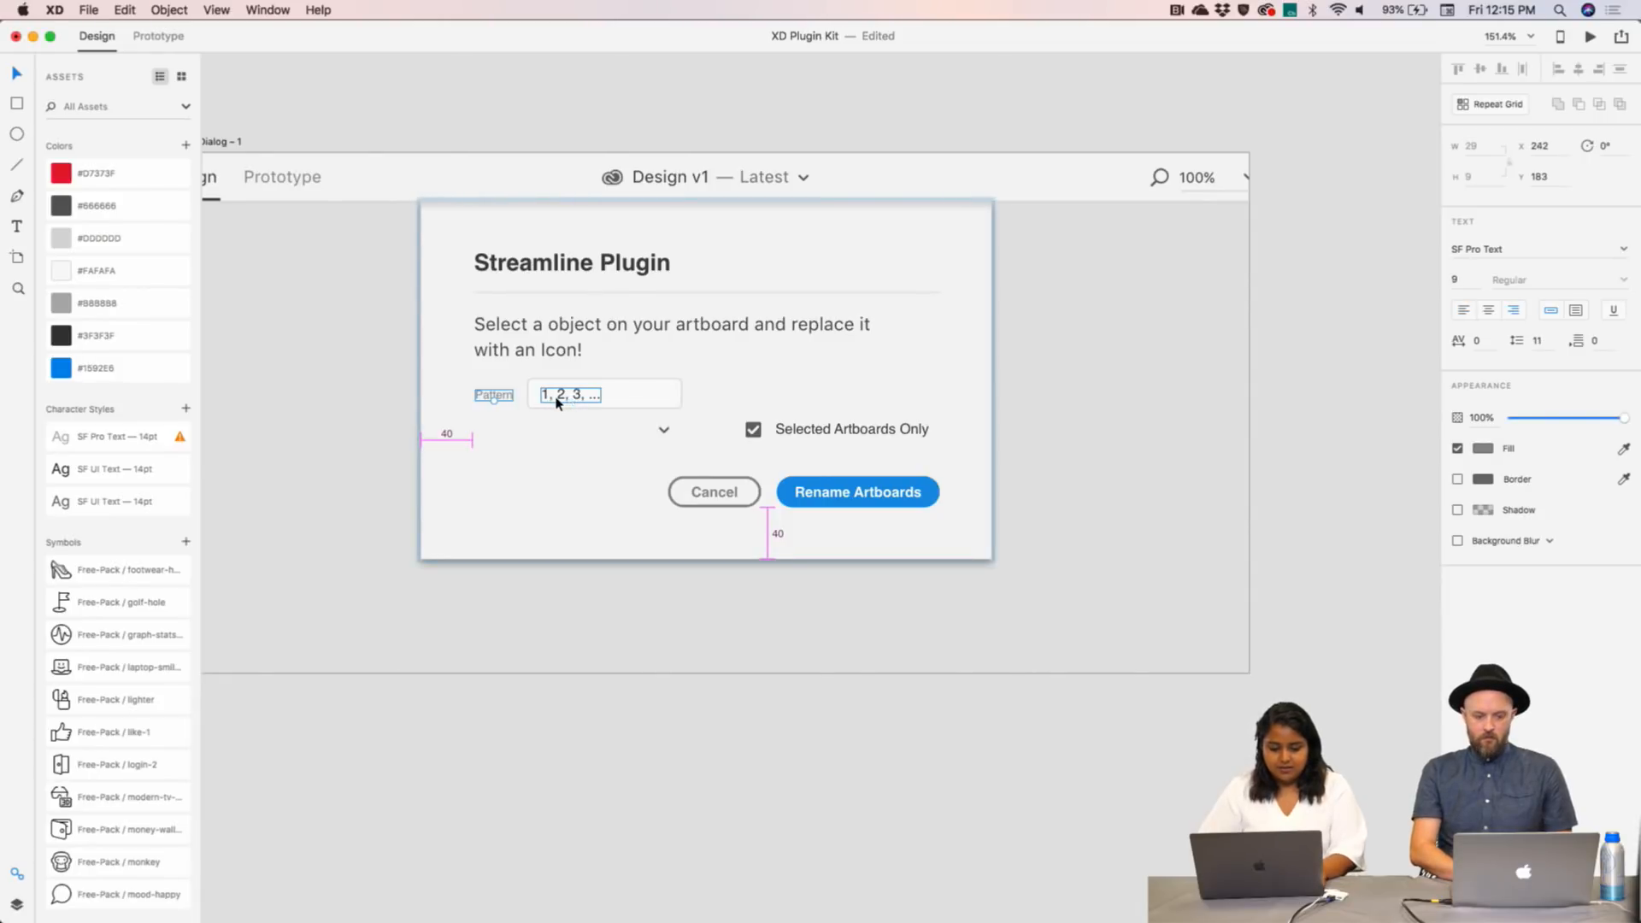
- Retype the label, then undo back to Pattern and return the row beside the chevron
double_click(503, 395)
type("Categories")
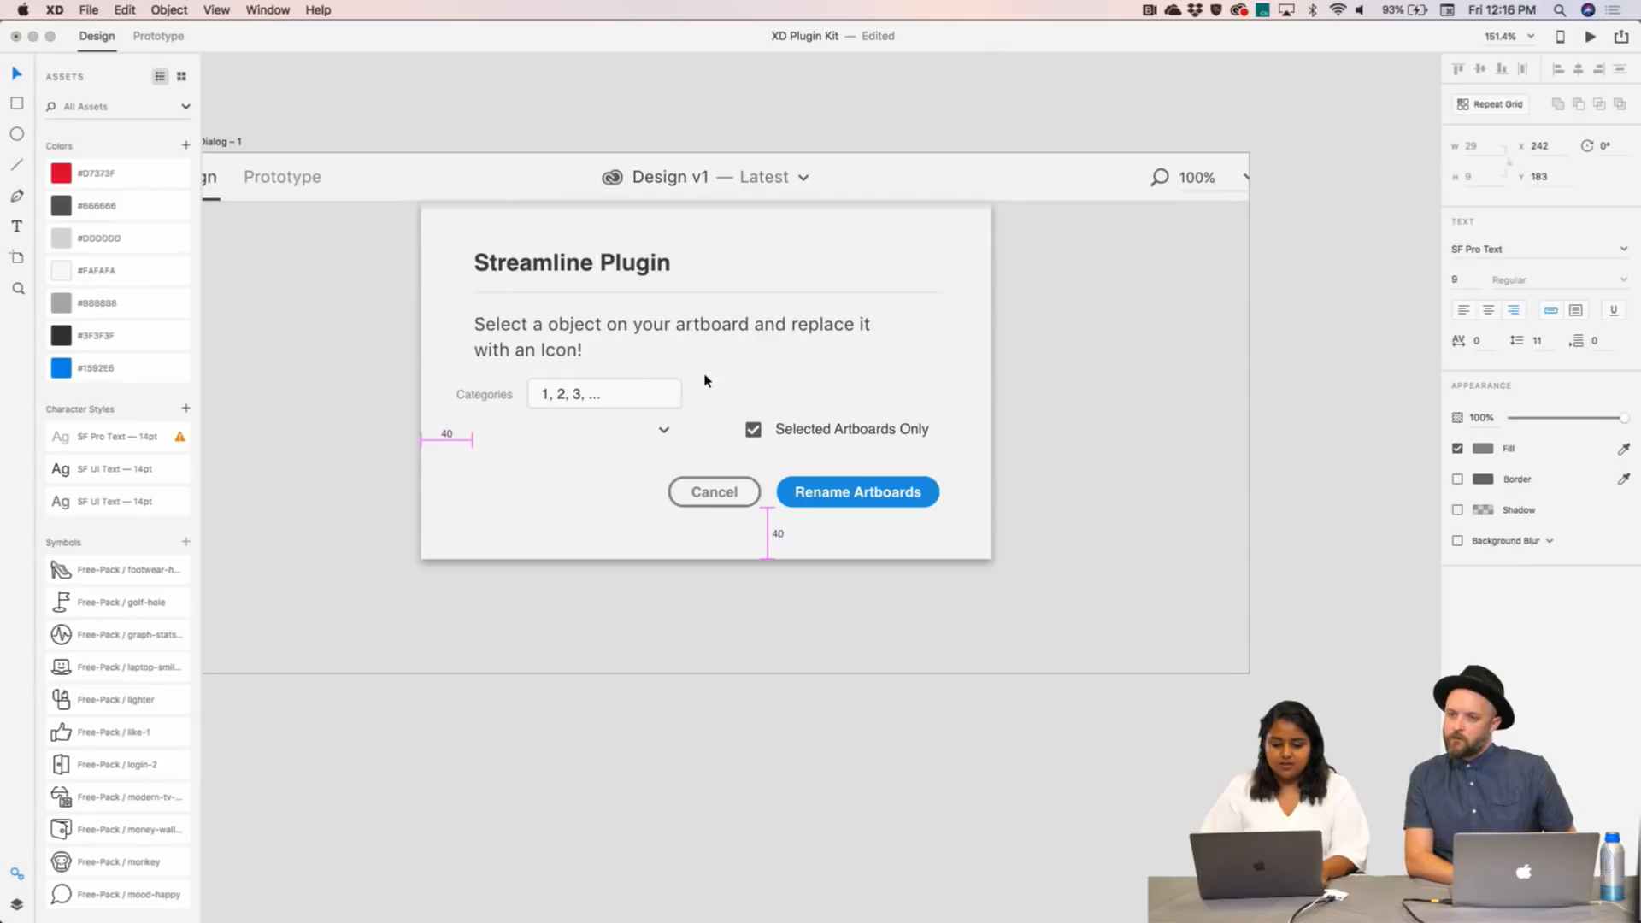
left_click(667, 438)
left_click(663, 431)
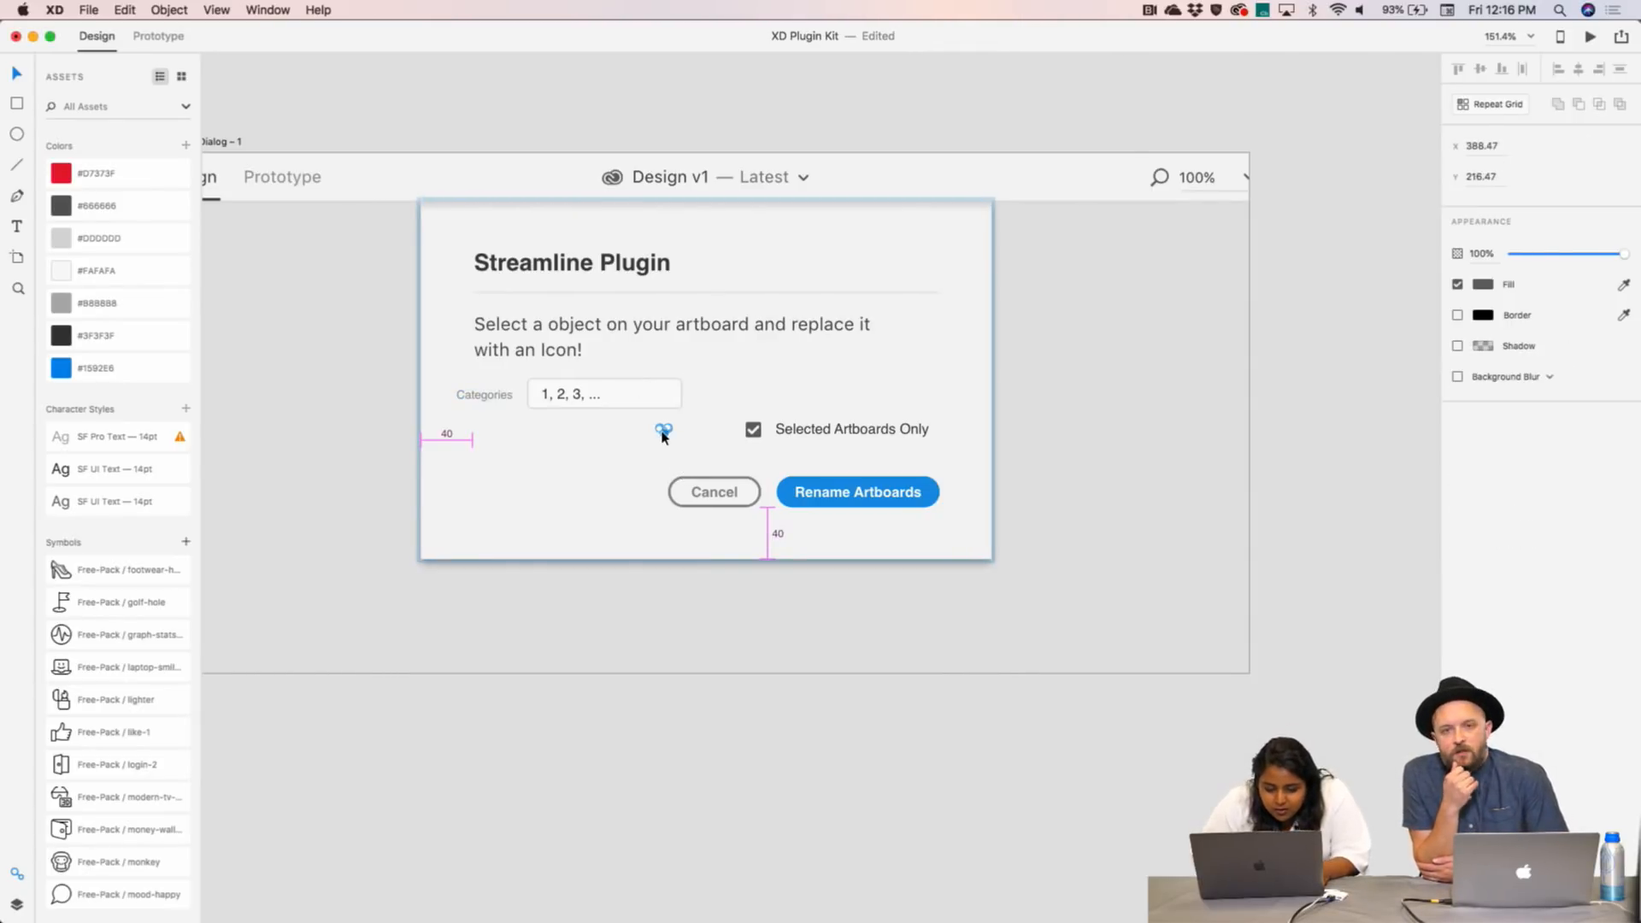
key("super+z")
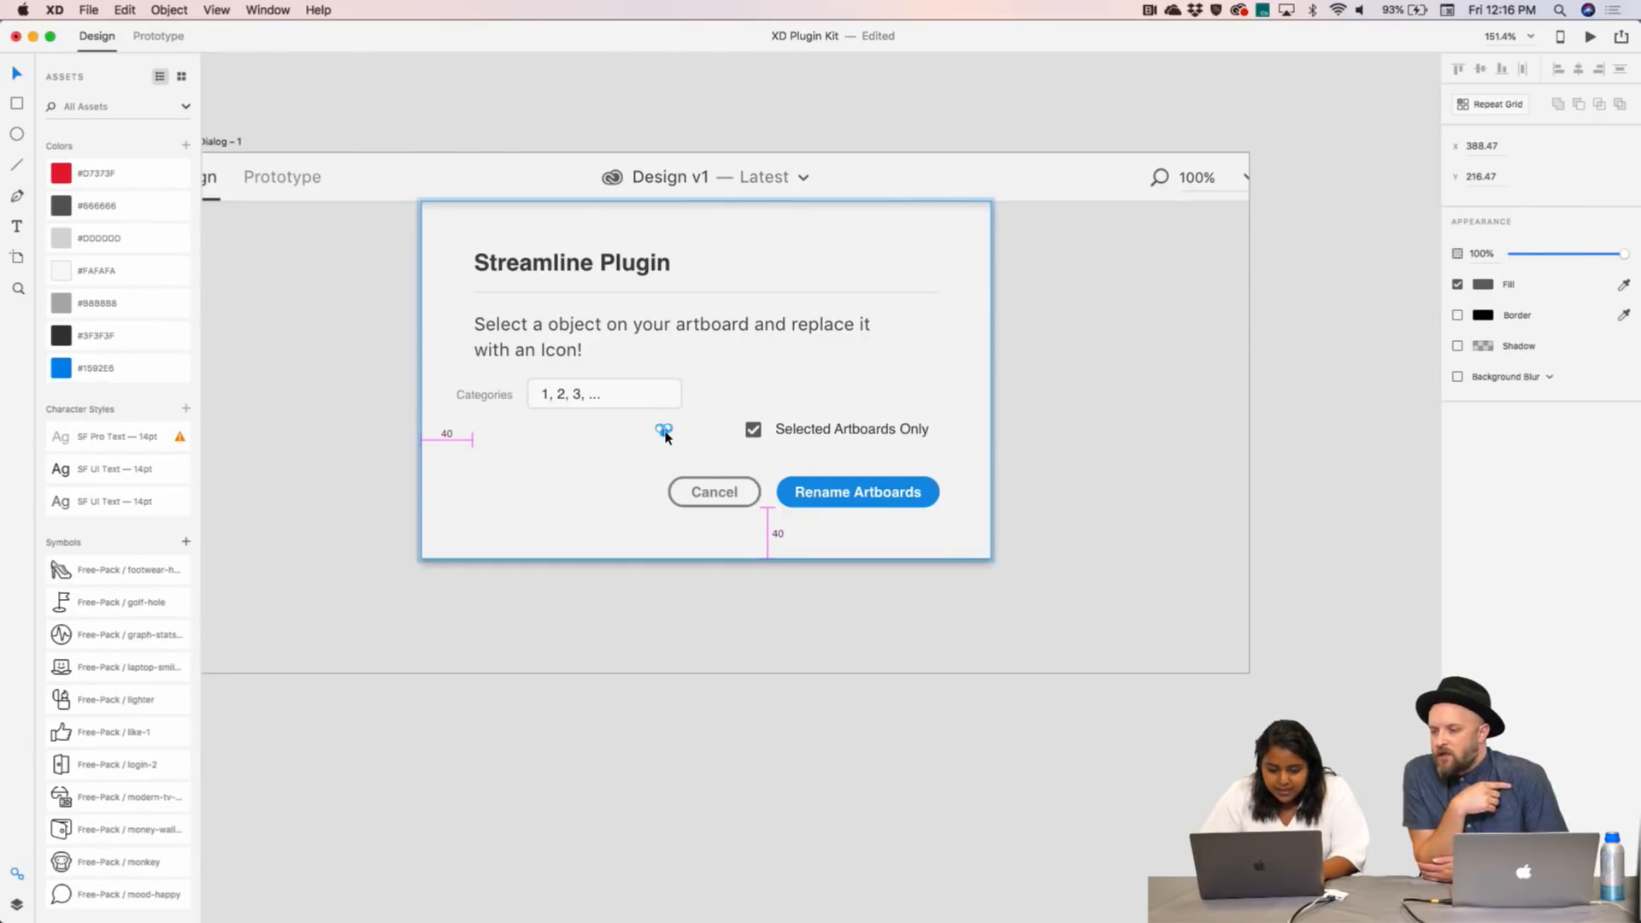
left_click(598, 394)
key("super+z")
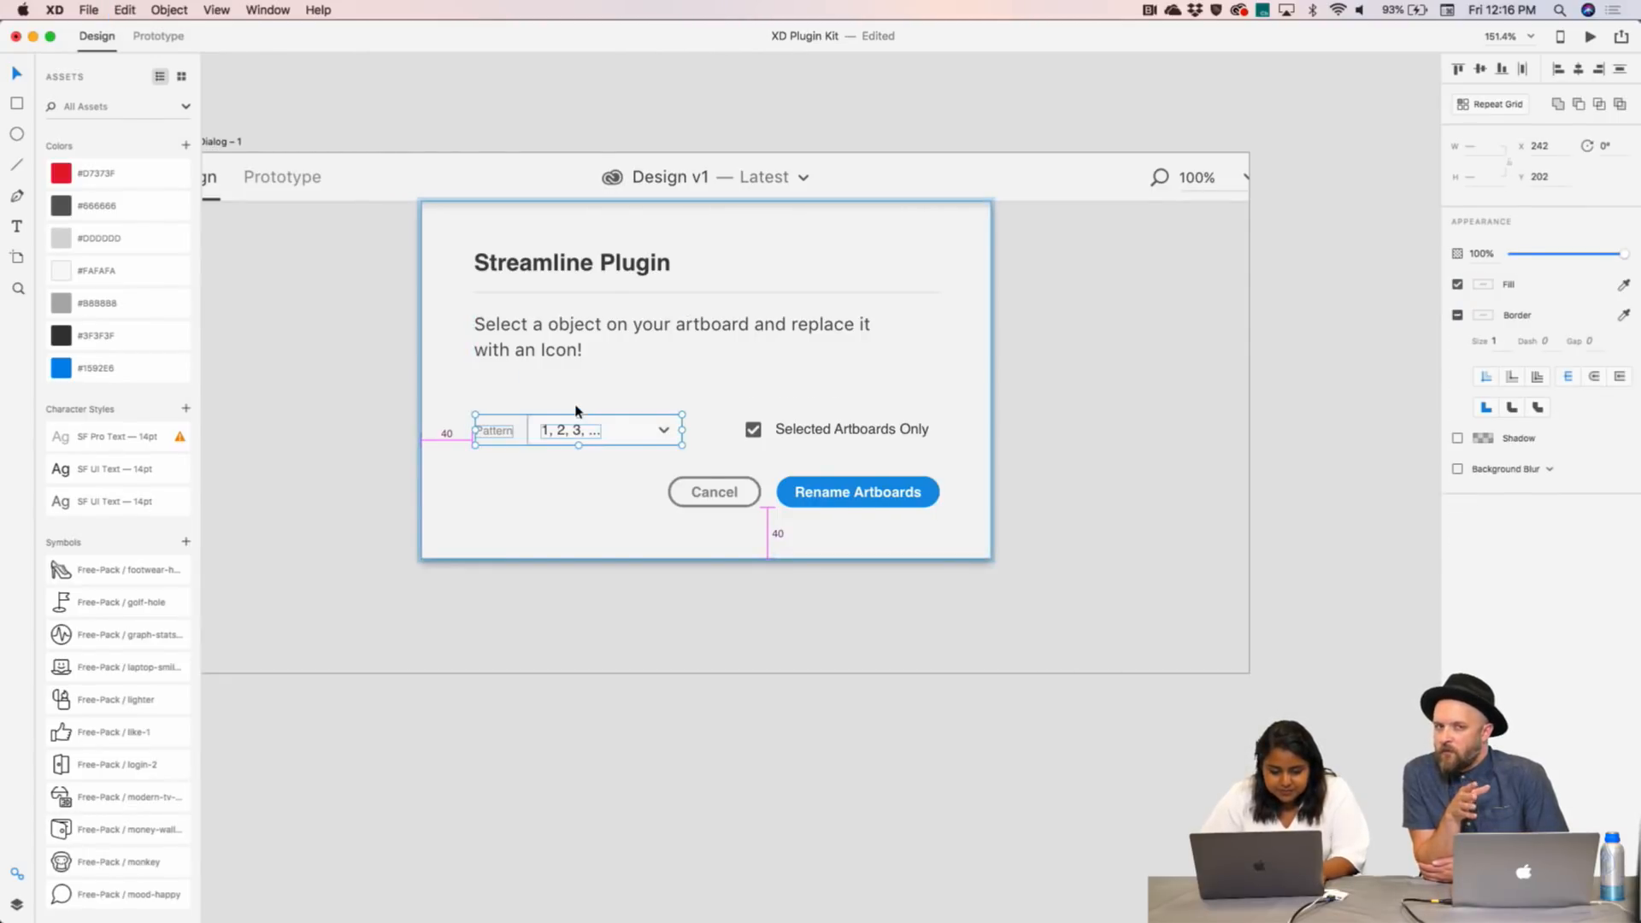
- Rename the label to 'Categories' and select it with the dropdown and 1, 2, 3 text
double_click(494, 430)
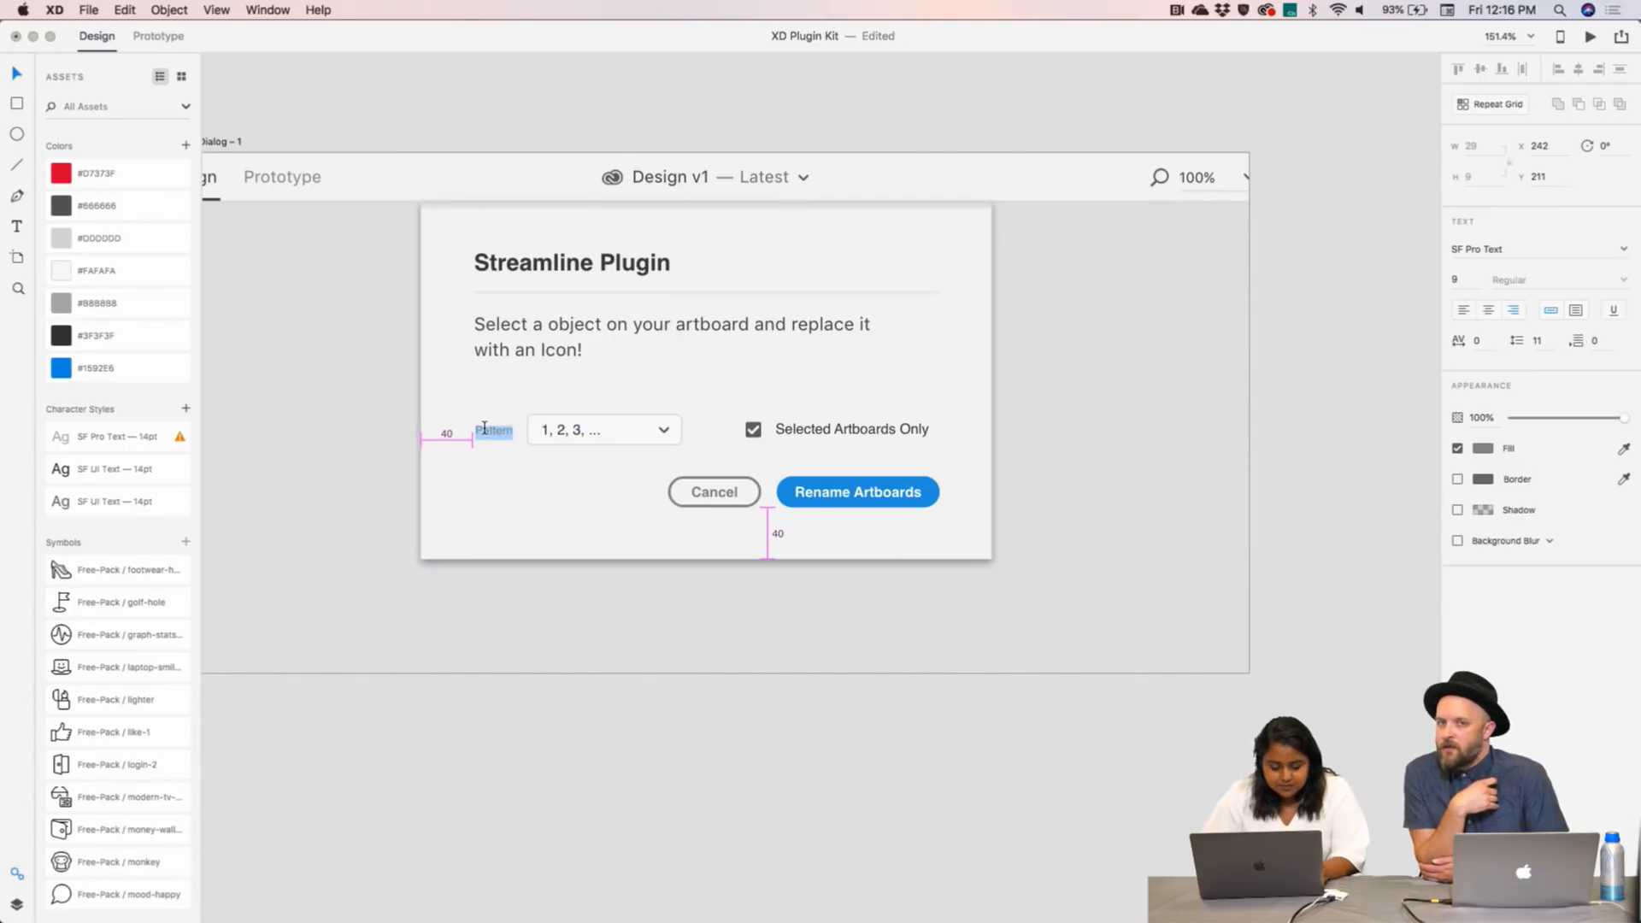
type("Categories")
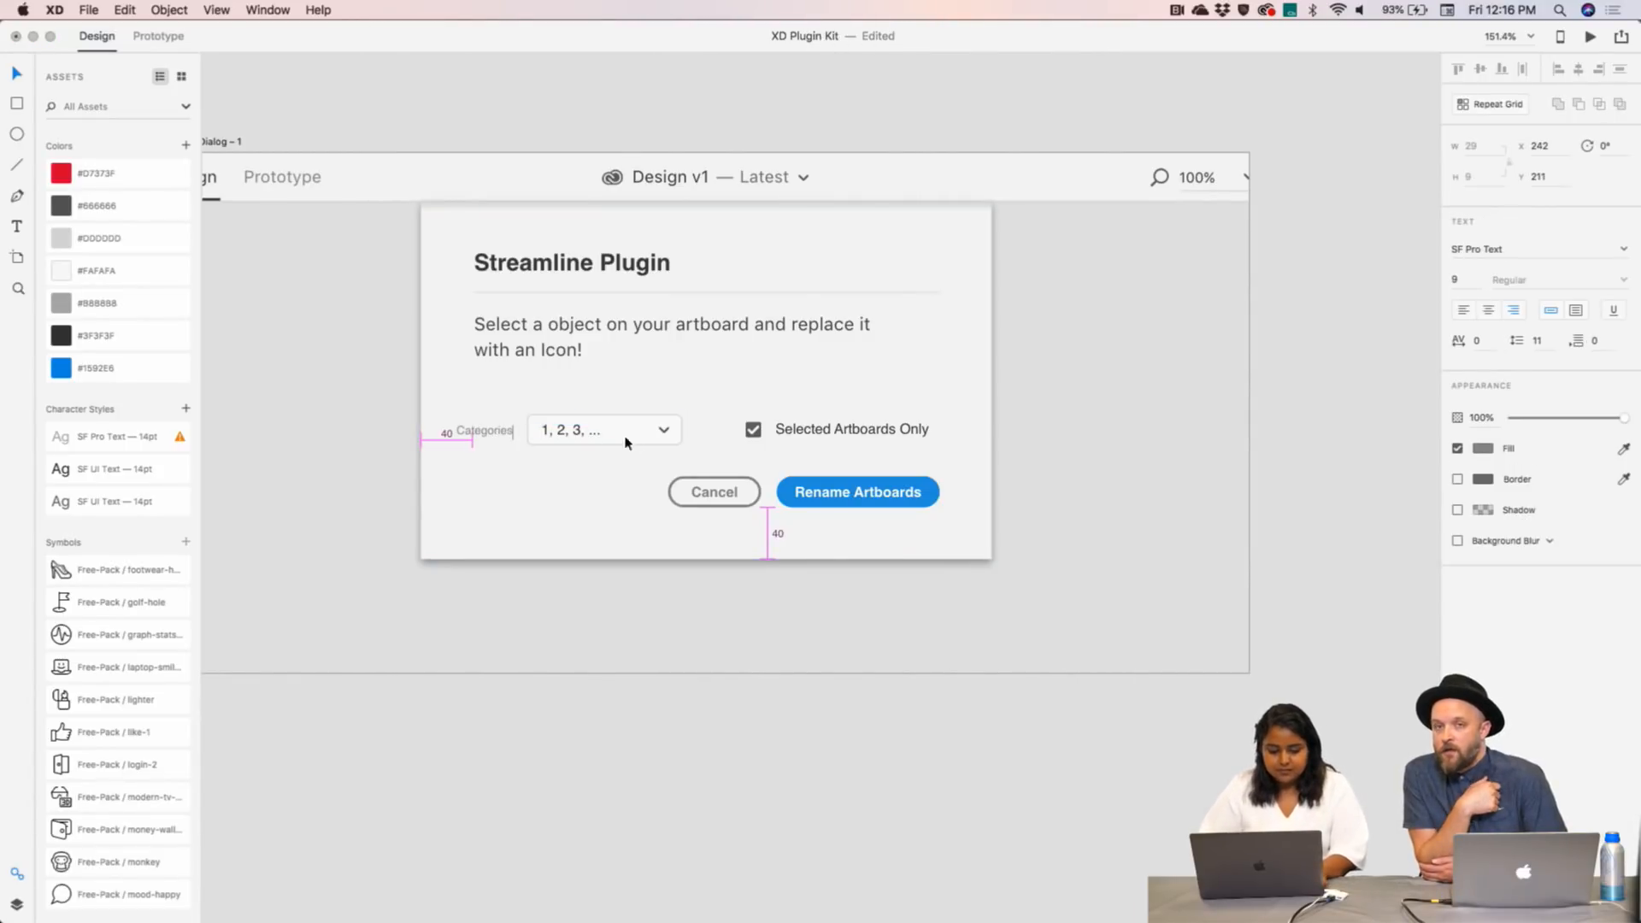
key("Escape")
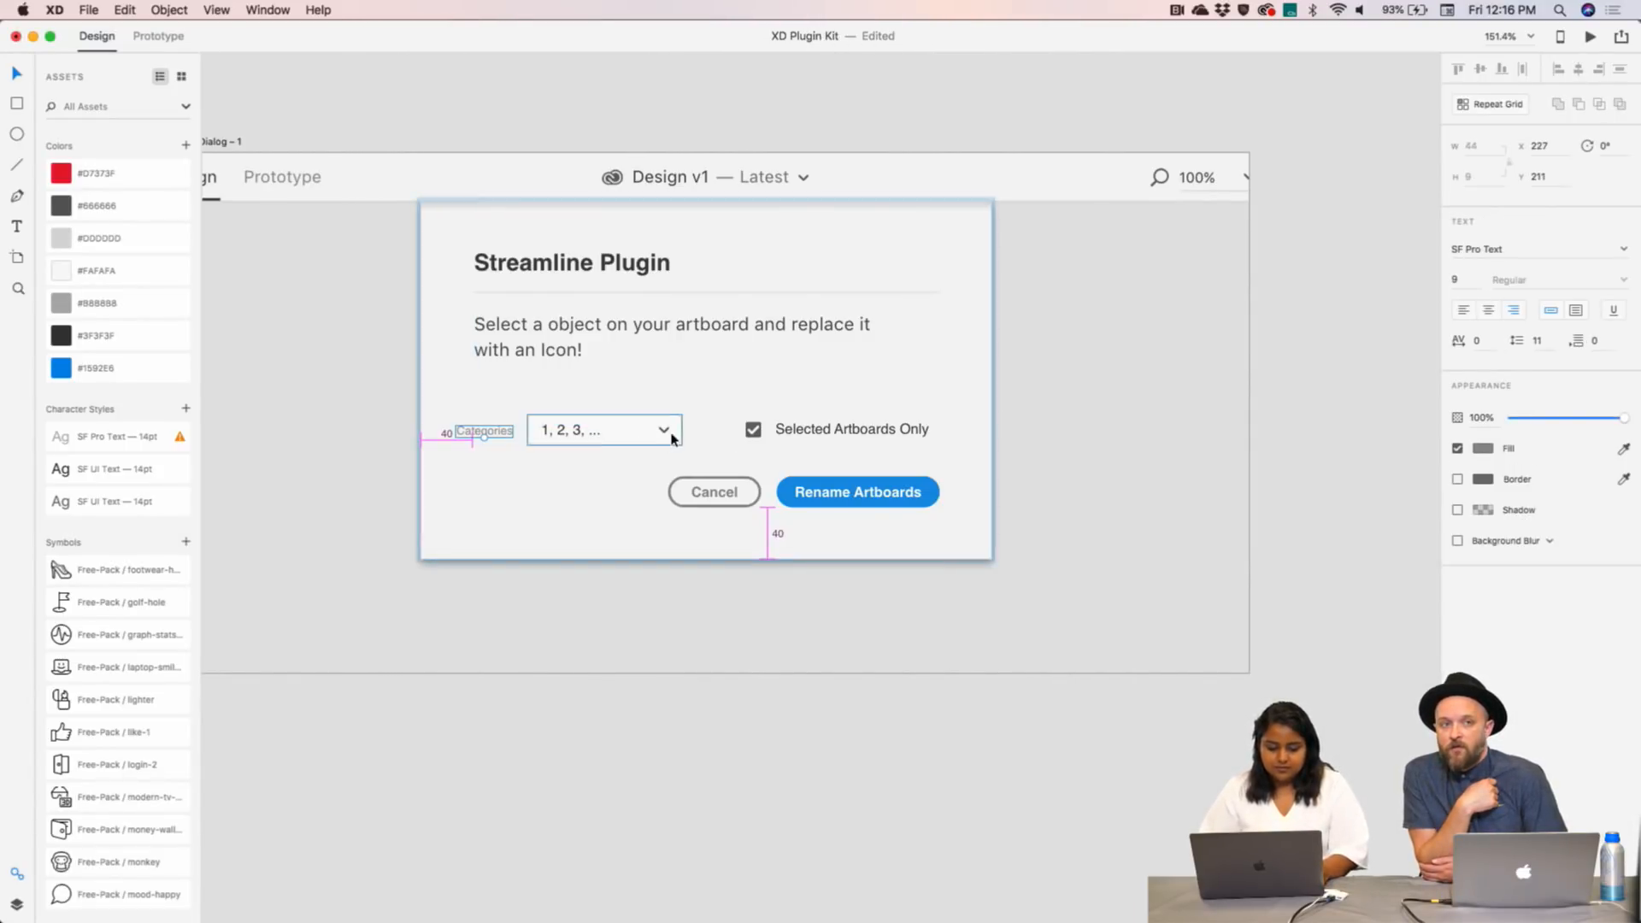
left_click(669, 434)
left_click(489, 438, "shift")
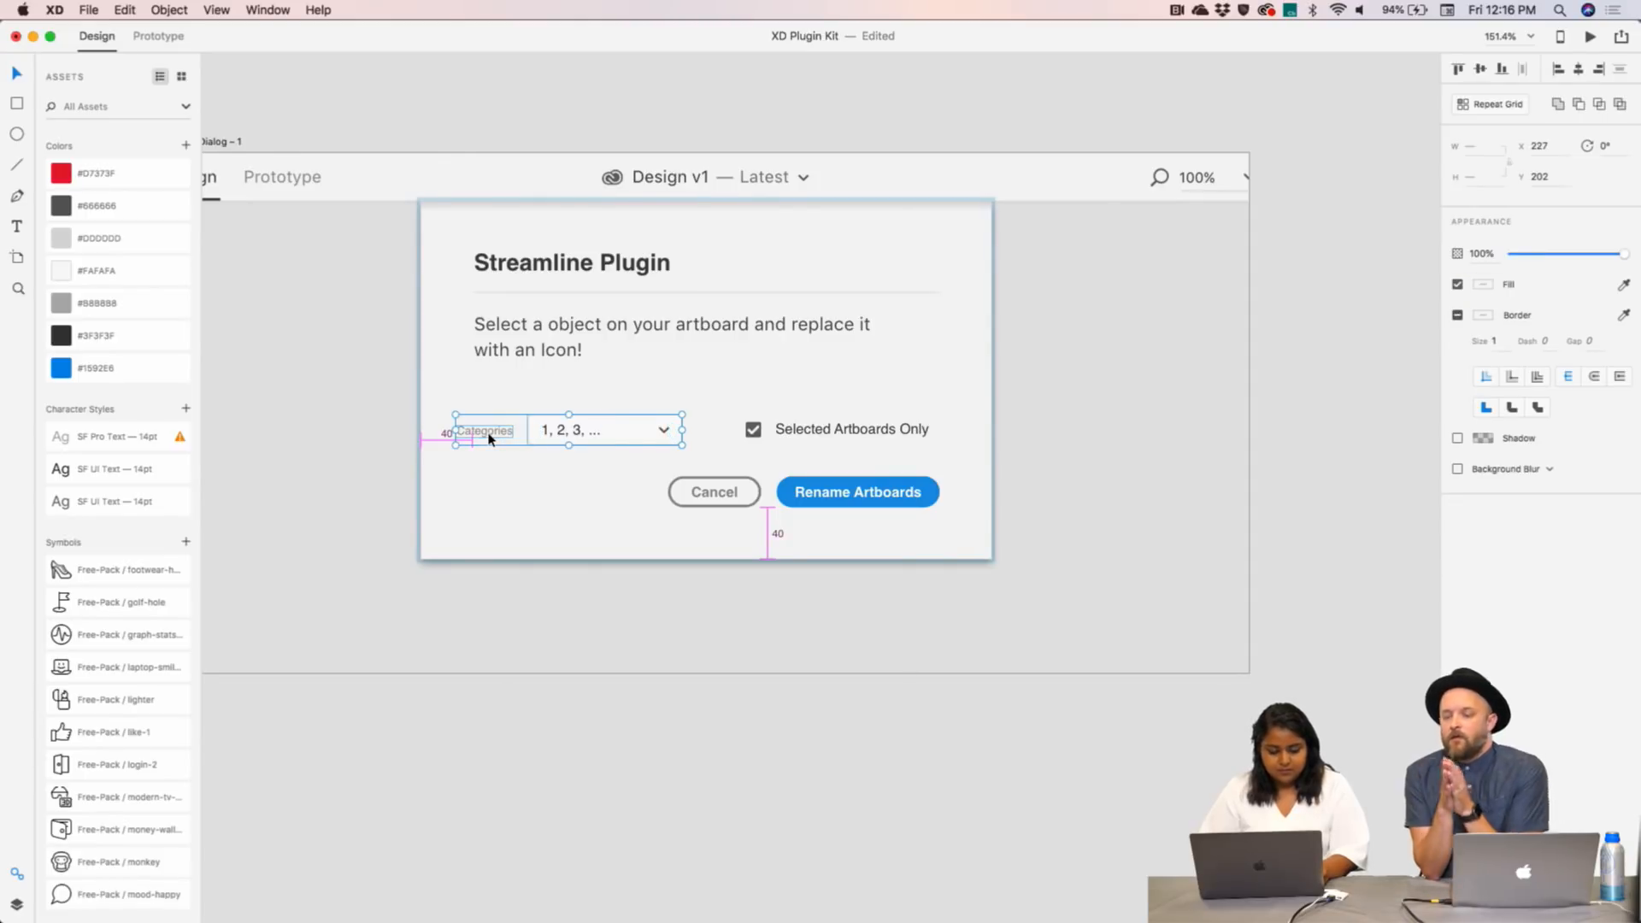
left_click_drag(492, 438, 511, 436)
key("super+z")
left_click(562, 434, "shift")
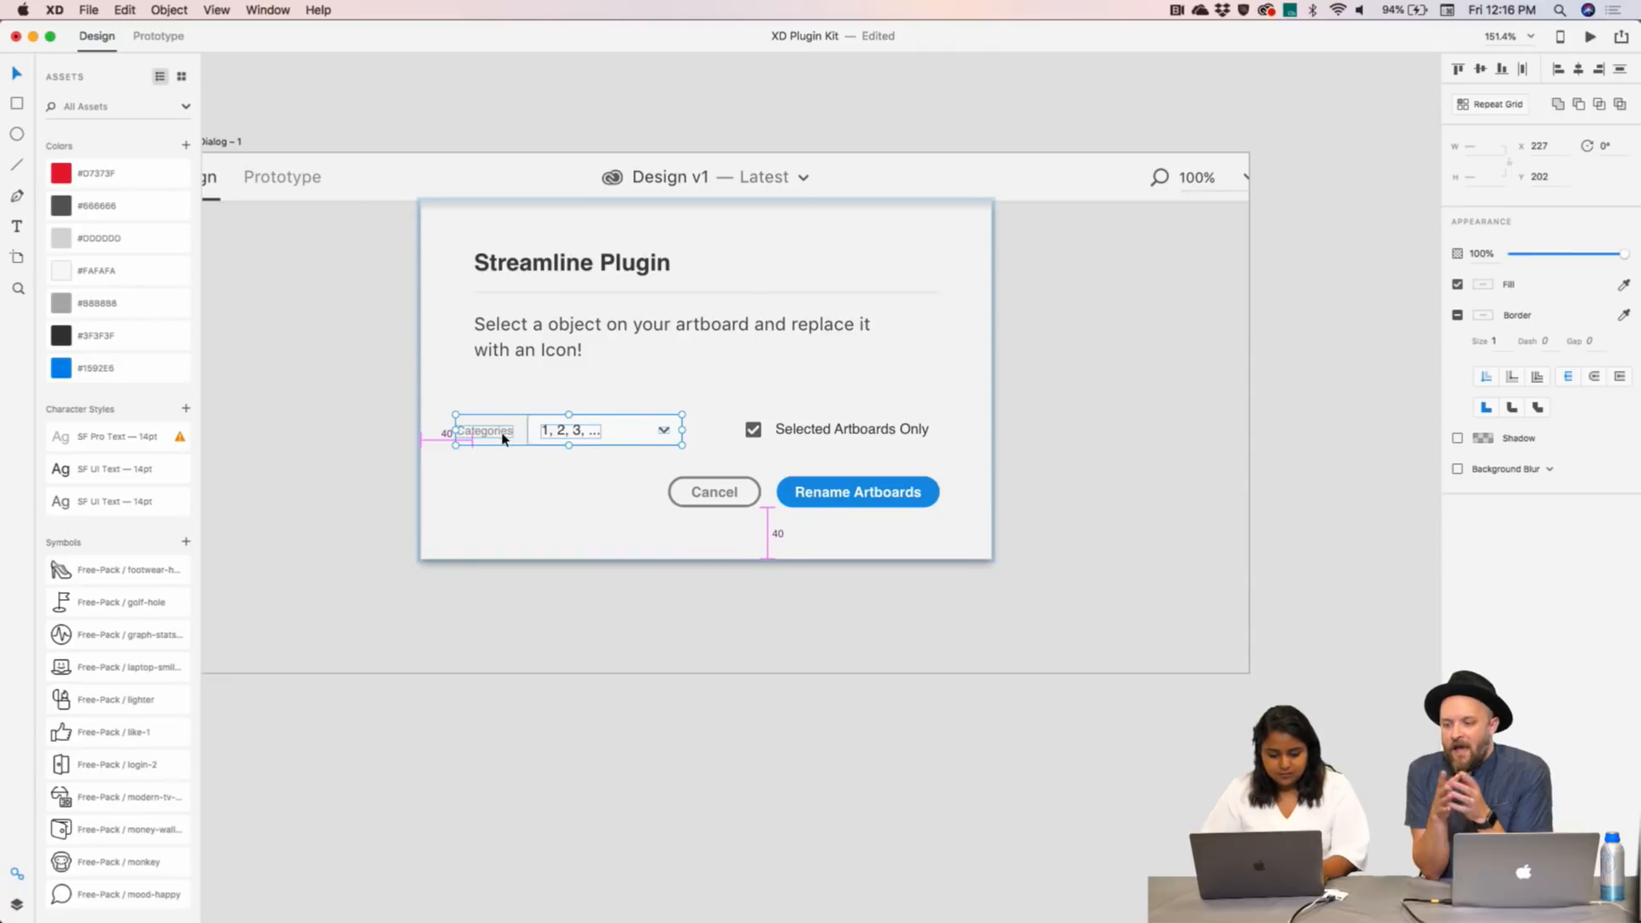
- Move the Categories row and checkbox up together and relabel the checkbox 'Light'
left_click_drag(502, 433, 520, 396)
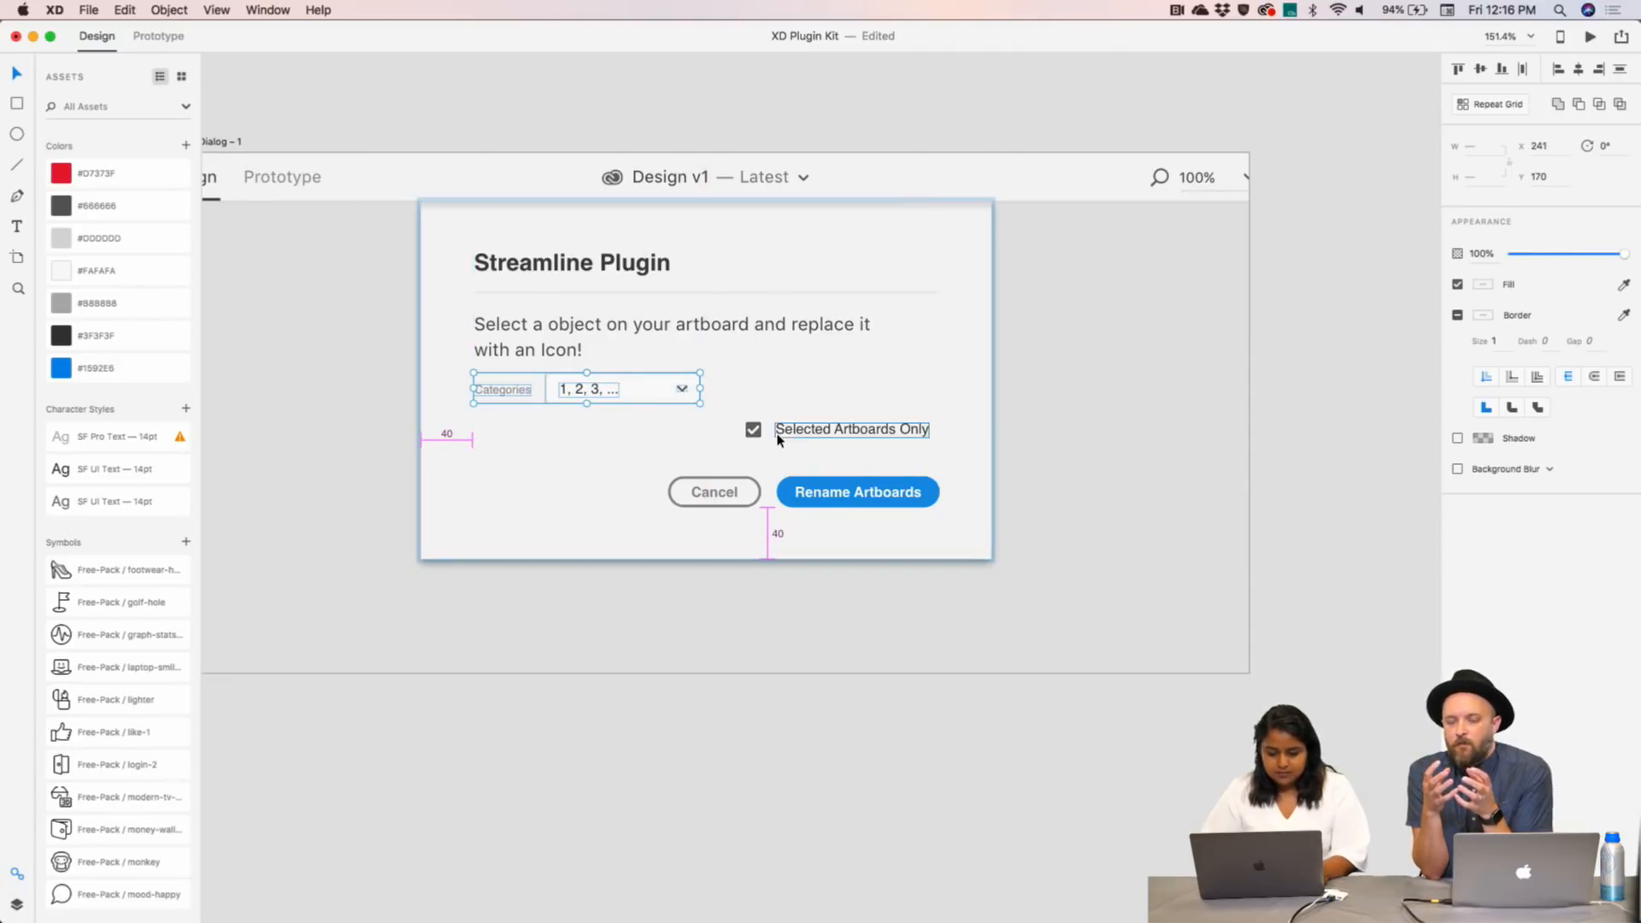
left_click(753, 432)
left_click_drag(818, 432, 799, 397)
double_click(799, 397)
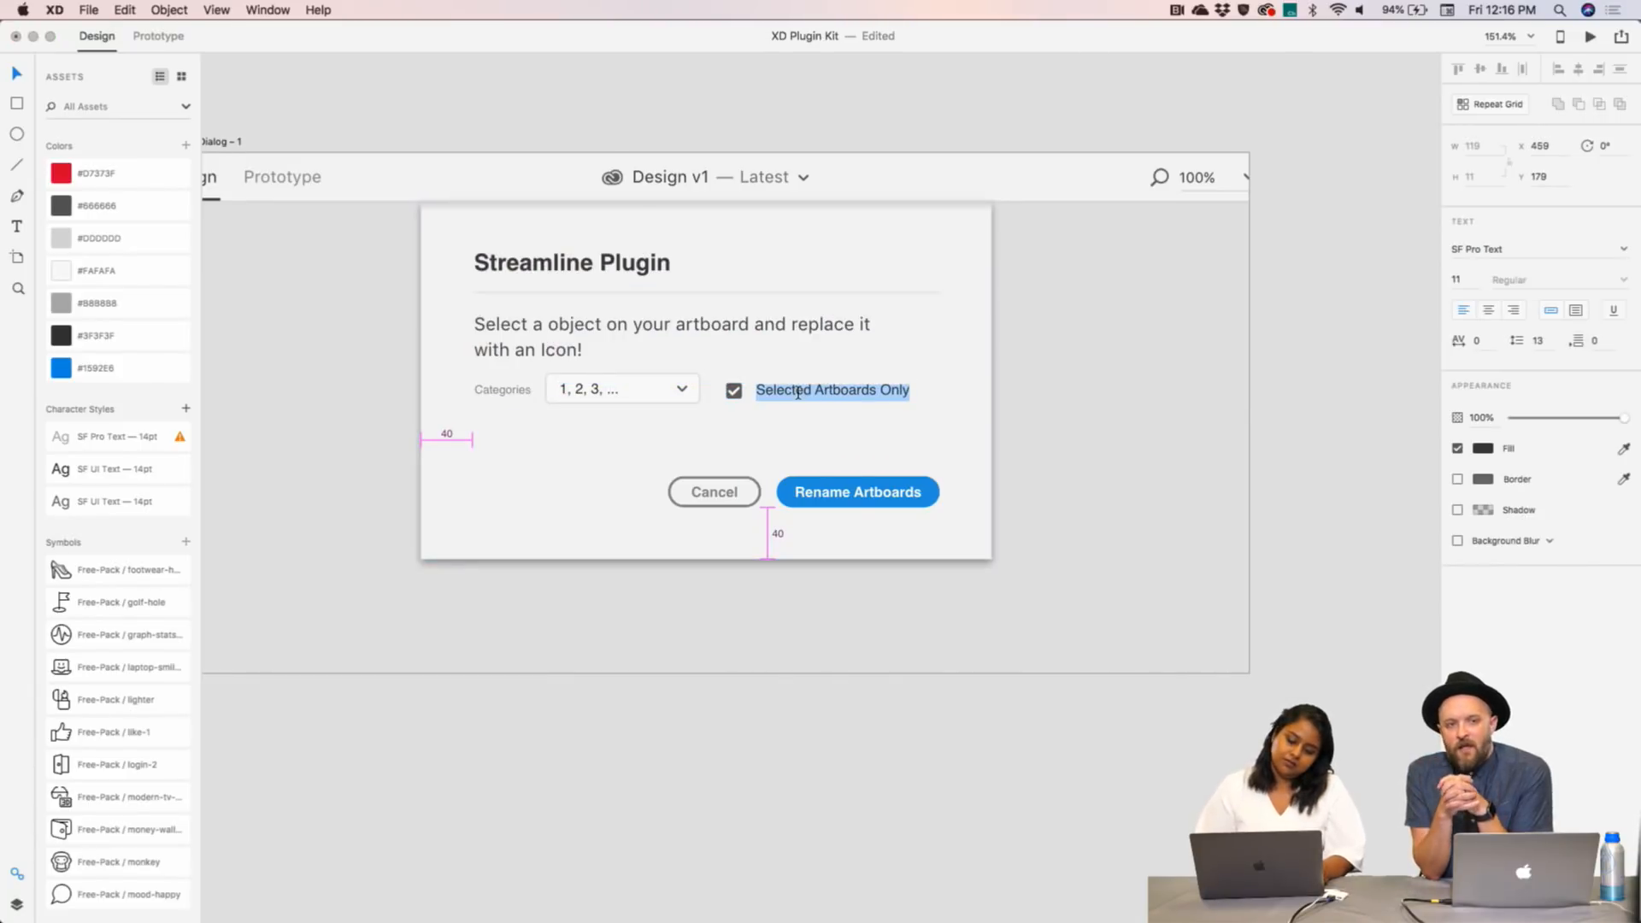
type(":Lig")
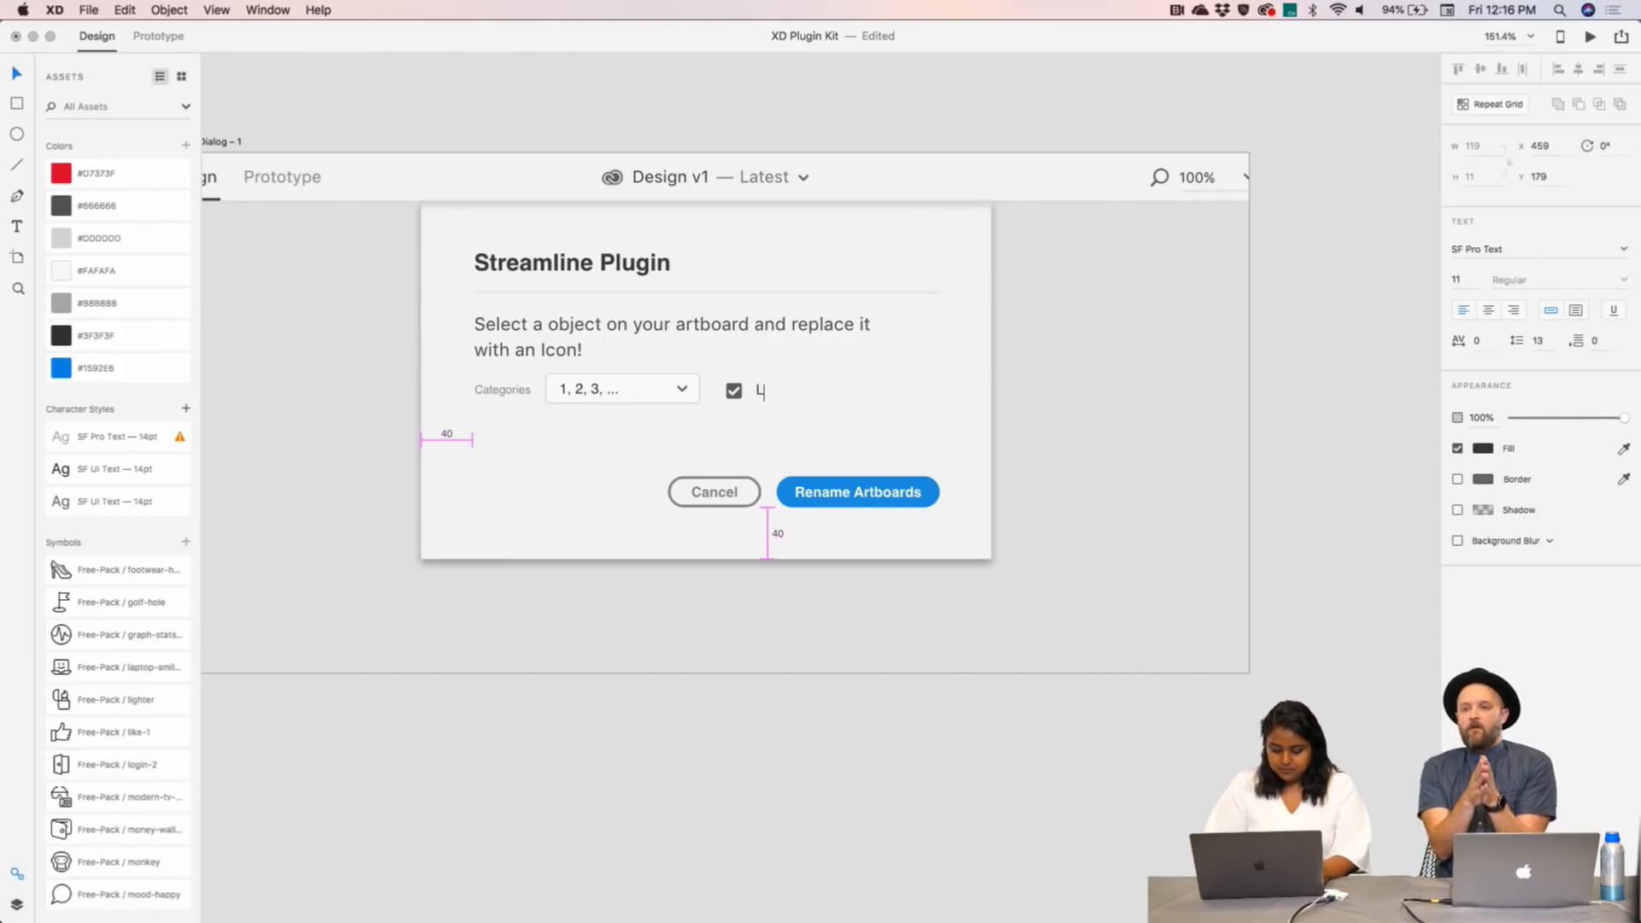
type("ight")
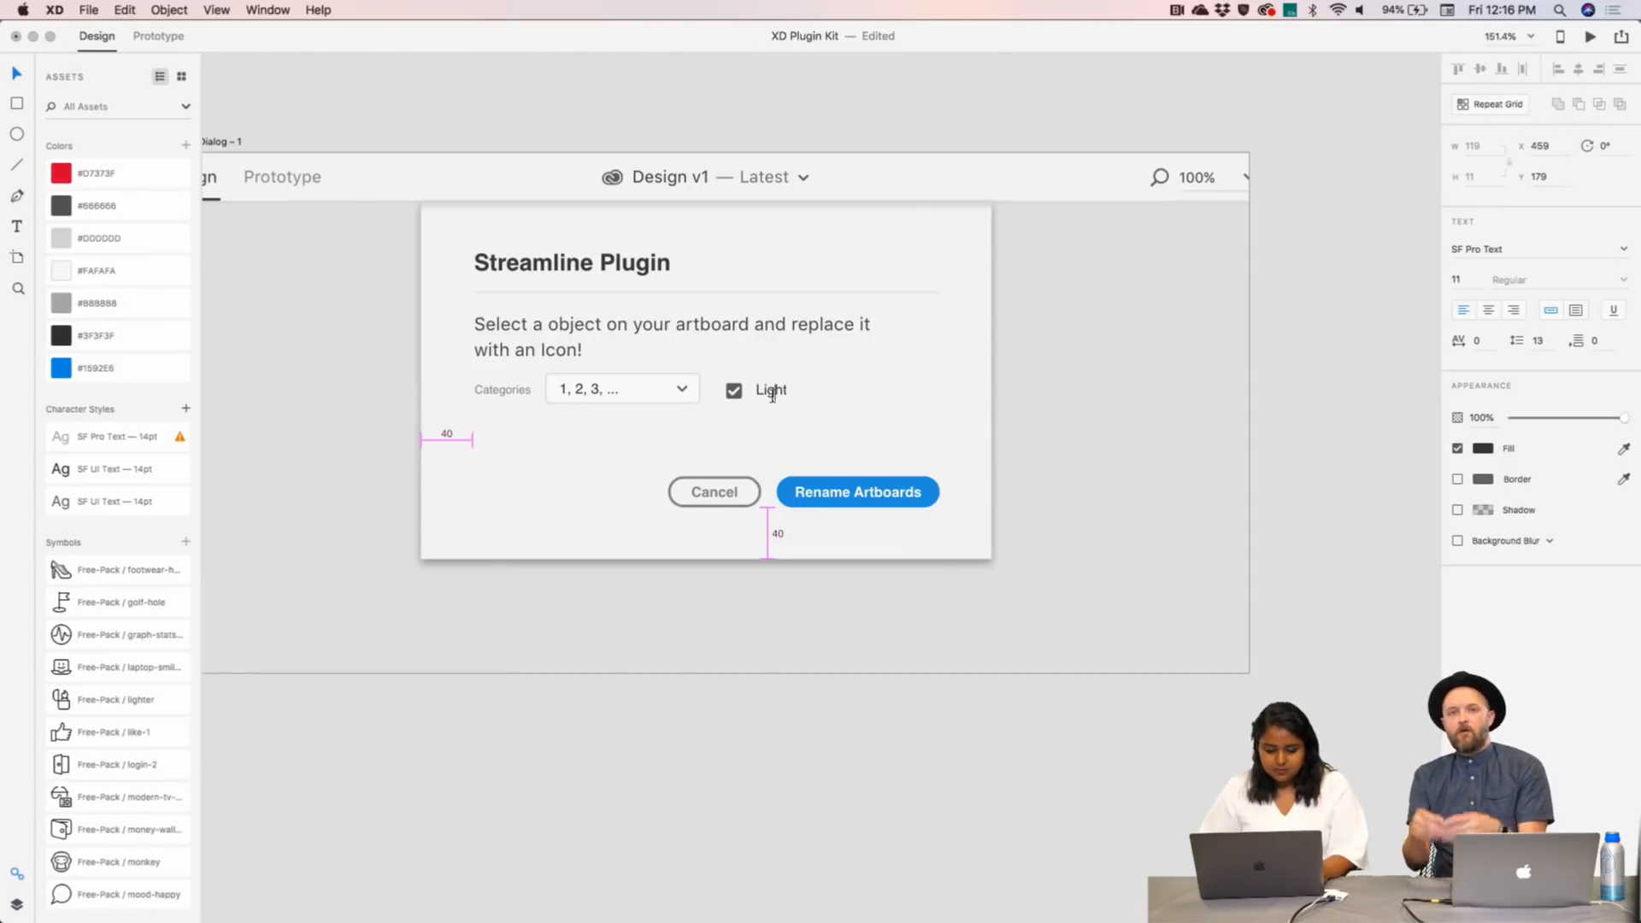
- Duplicate the Light checkbox to its right and relabel the copy 'Bold'
left_click(742, 398)
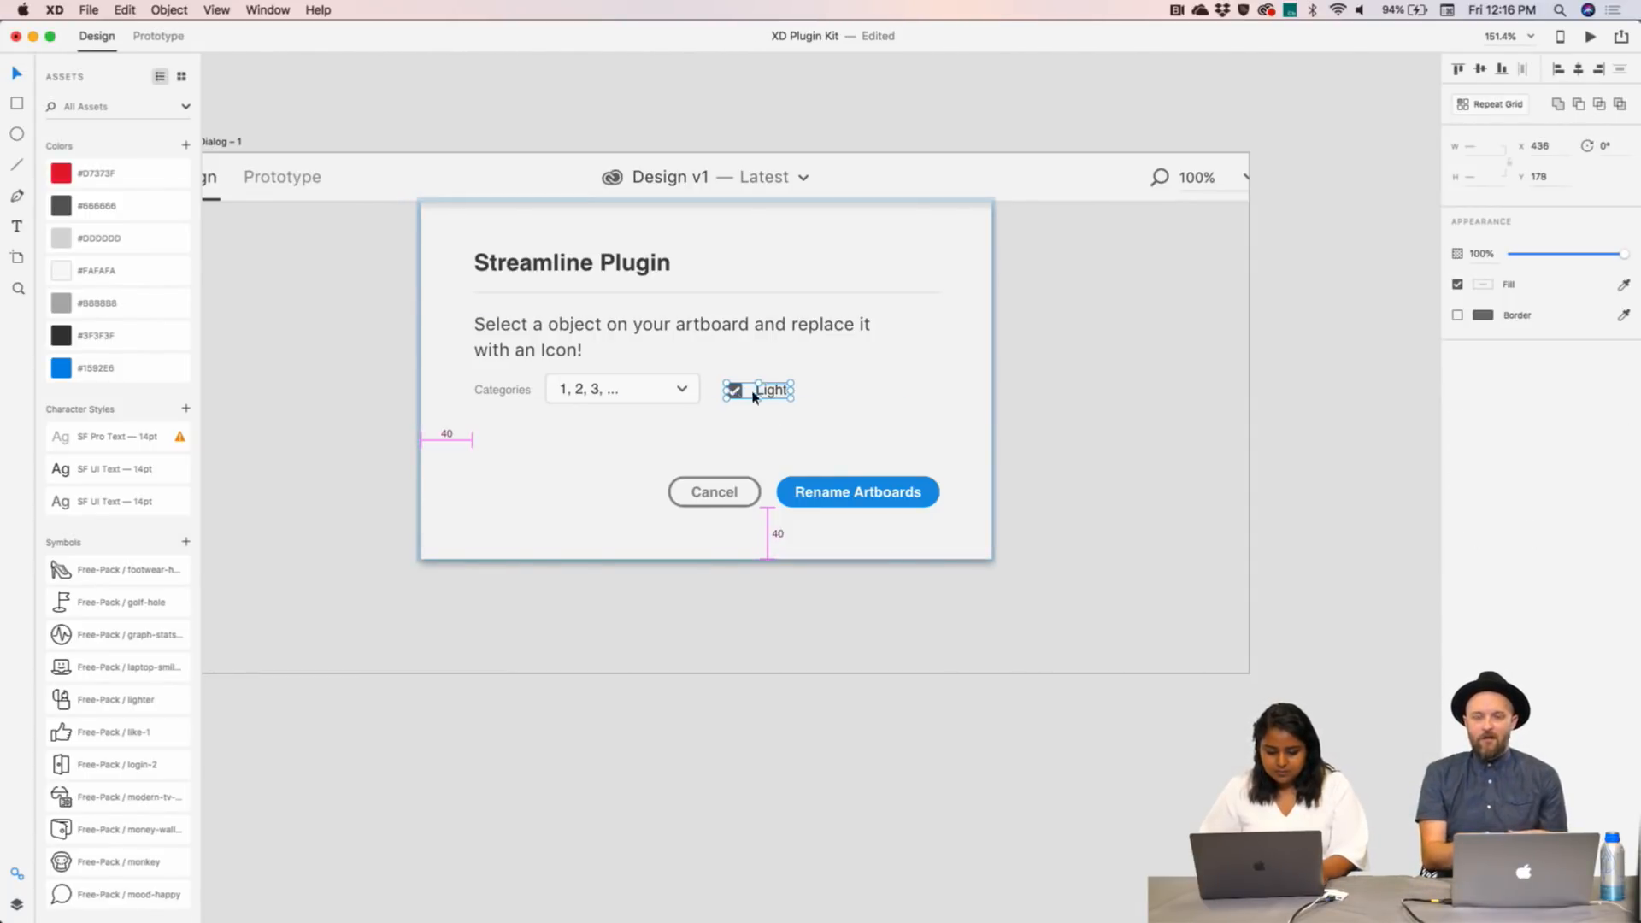
left_click_drag(773, 397, 877, 393)
double_click(877, 390)
double_click(877, 390)
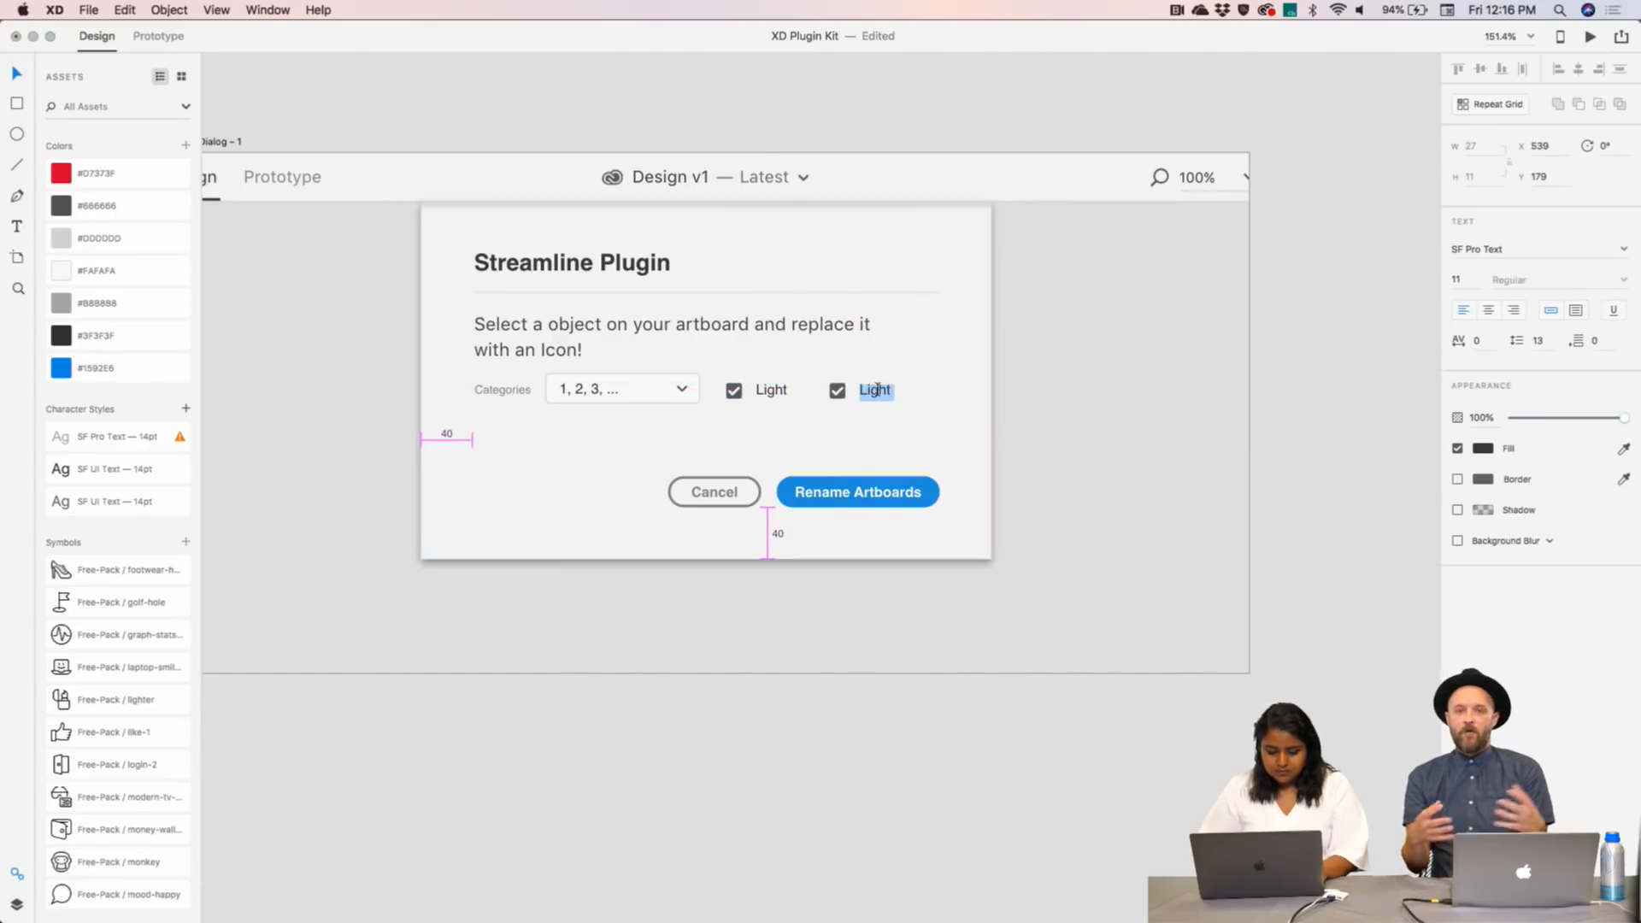
type("Bold")
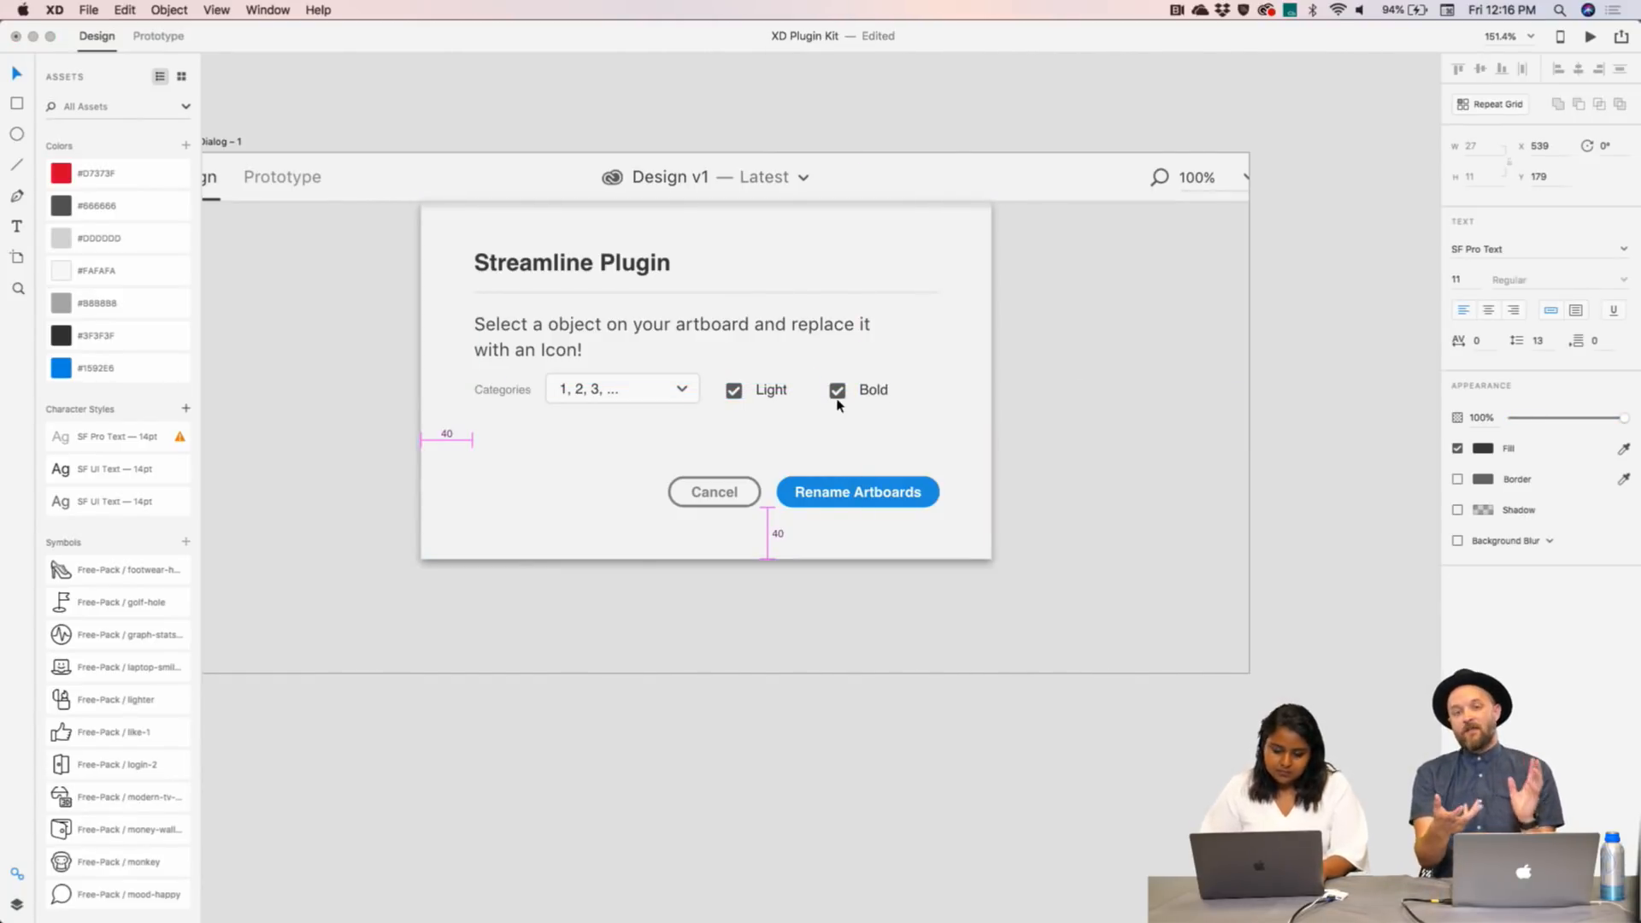
double_click(838, 393)
- Find the macOS Check boxes artboard and select its empty unchecked checkbox square
scroll(837, 396, "down", 10)
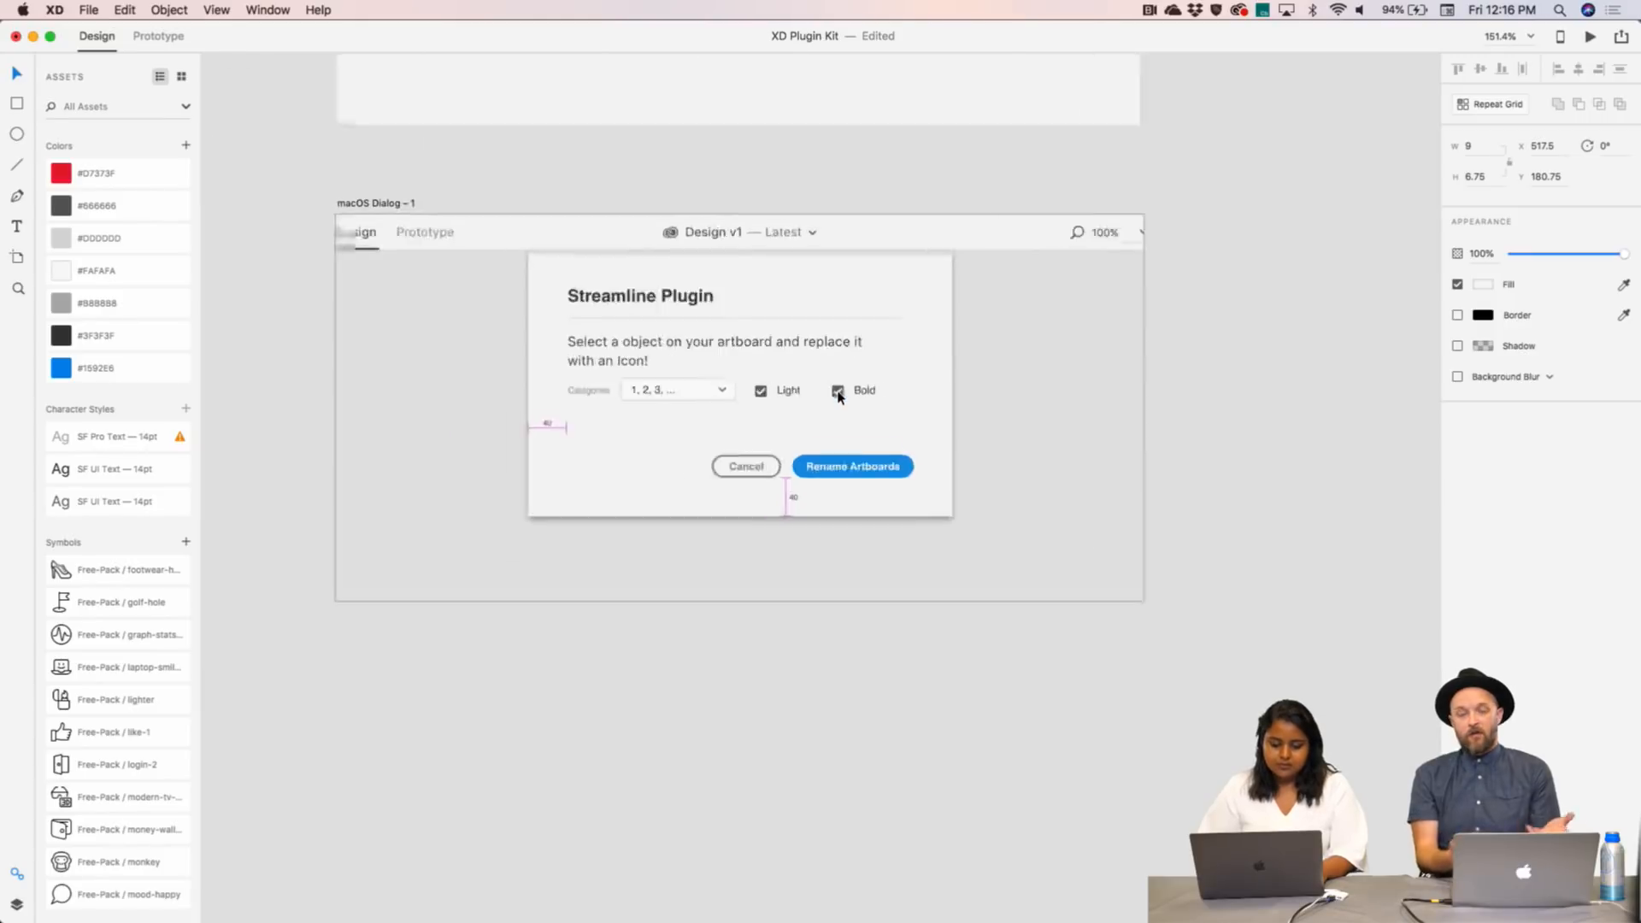
scroll(837, 396, "down", 5)
scroll(837, 396, "up", 5)
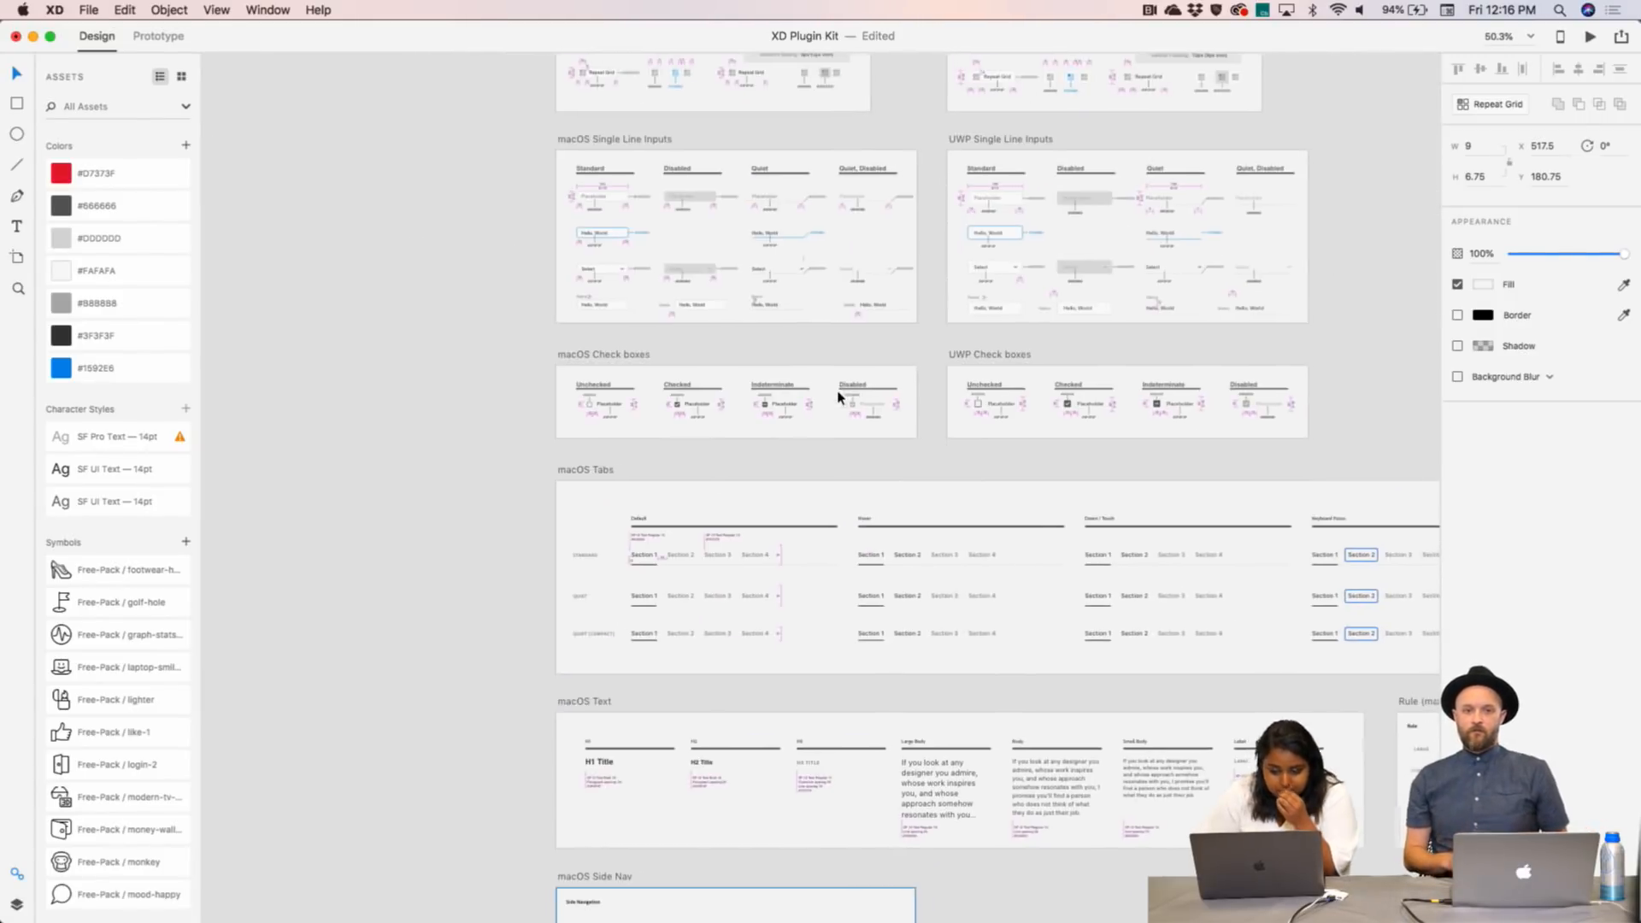
scroll(782, 438, "up", 5)
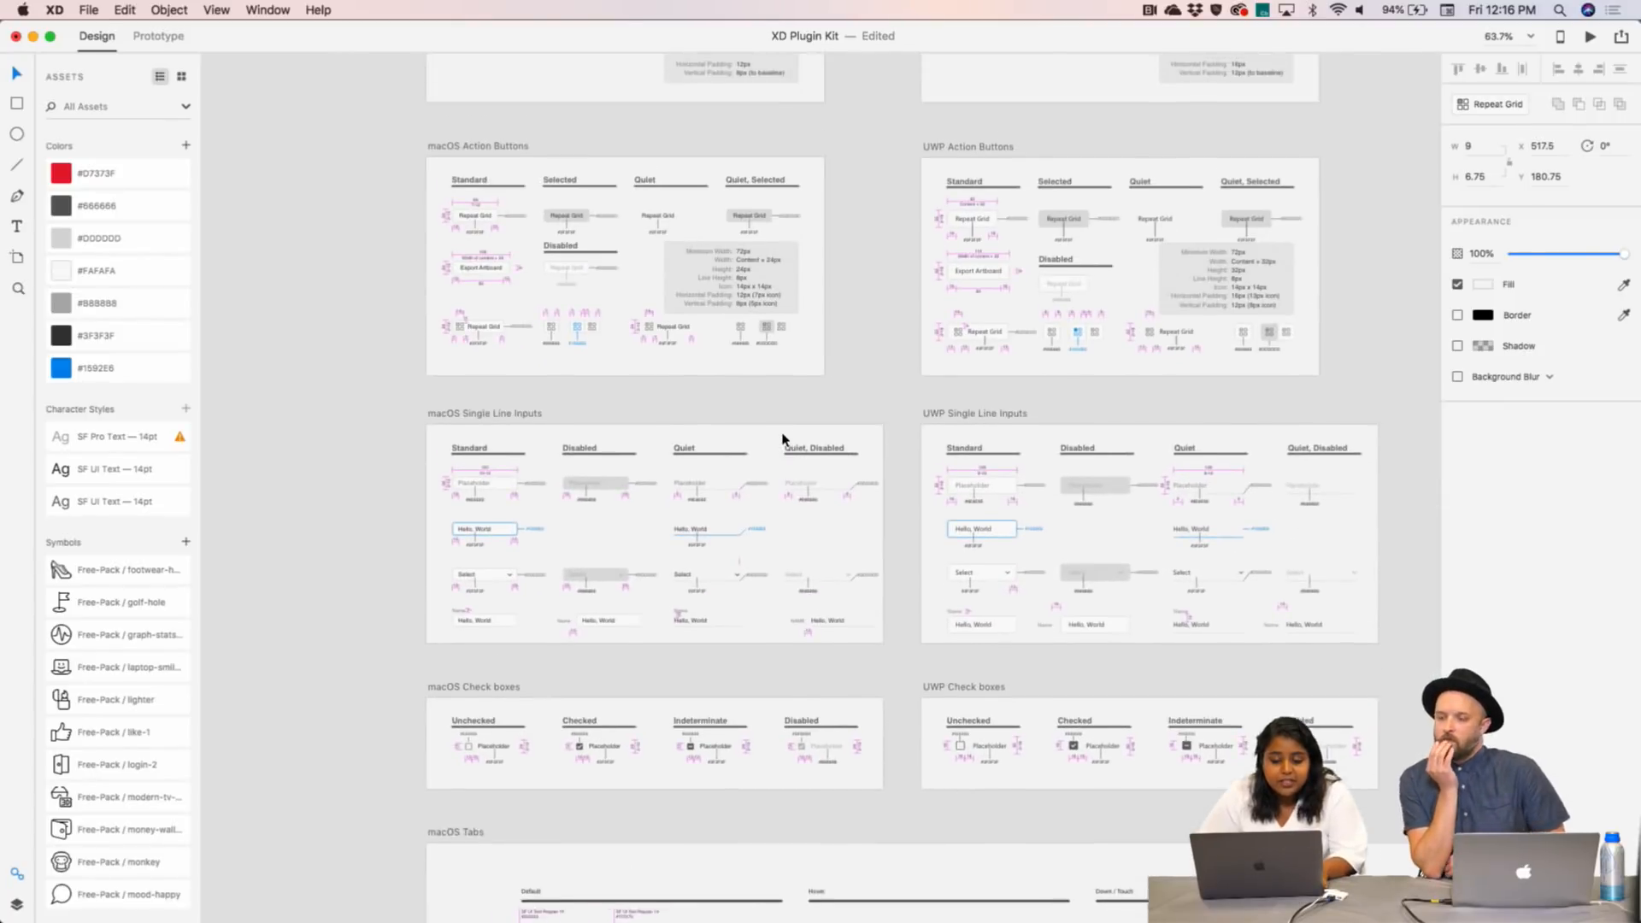
scroll(780, 439, "up", 5)
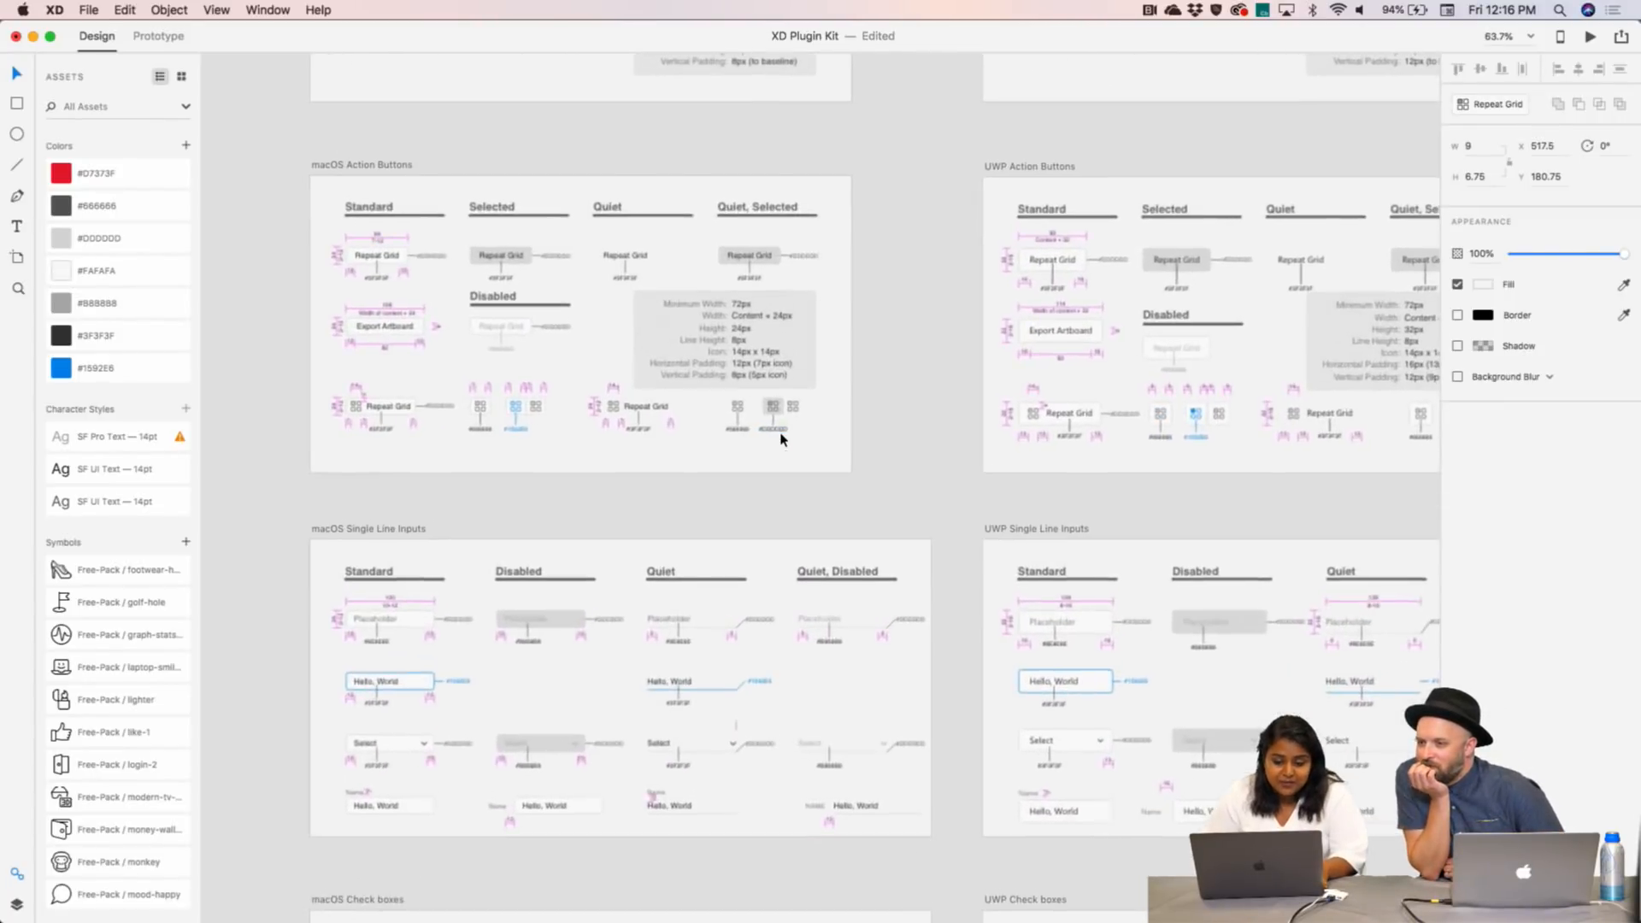
scroll(780, 439, "up", 10)
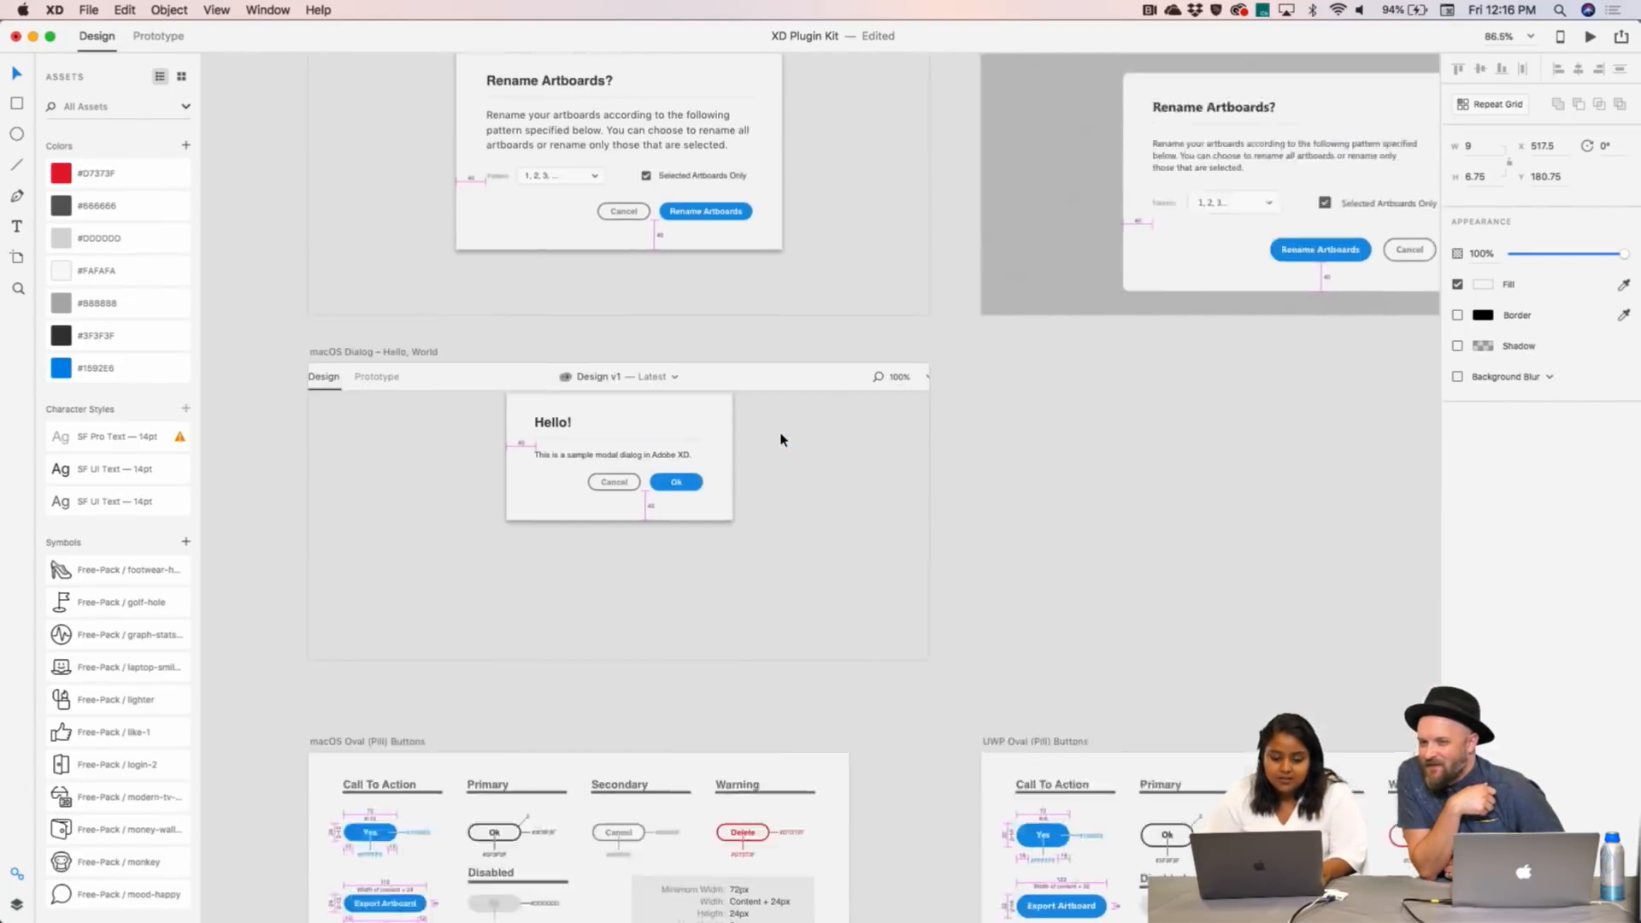
scroll(780, 439, "down", 10)
scroll(780, 440, "down", 15)
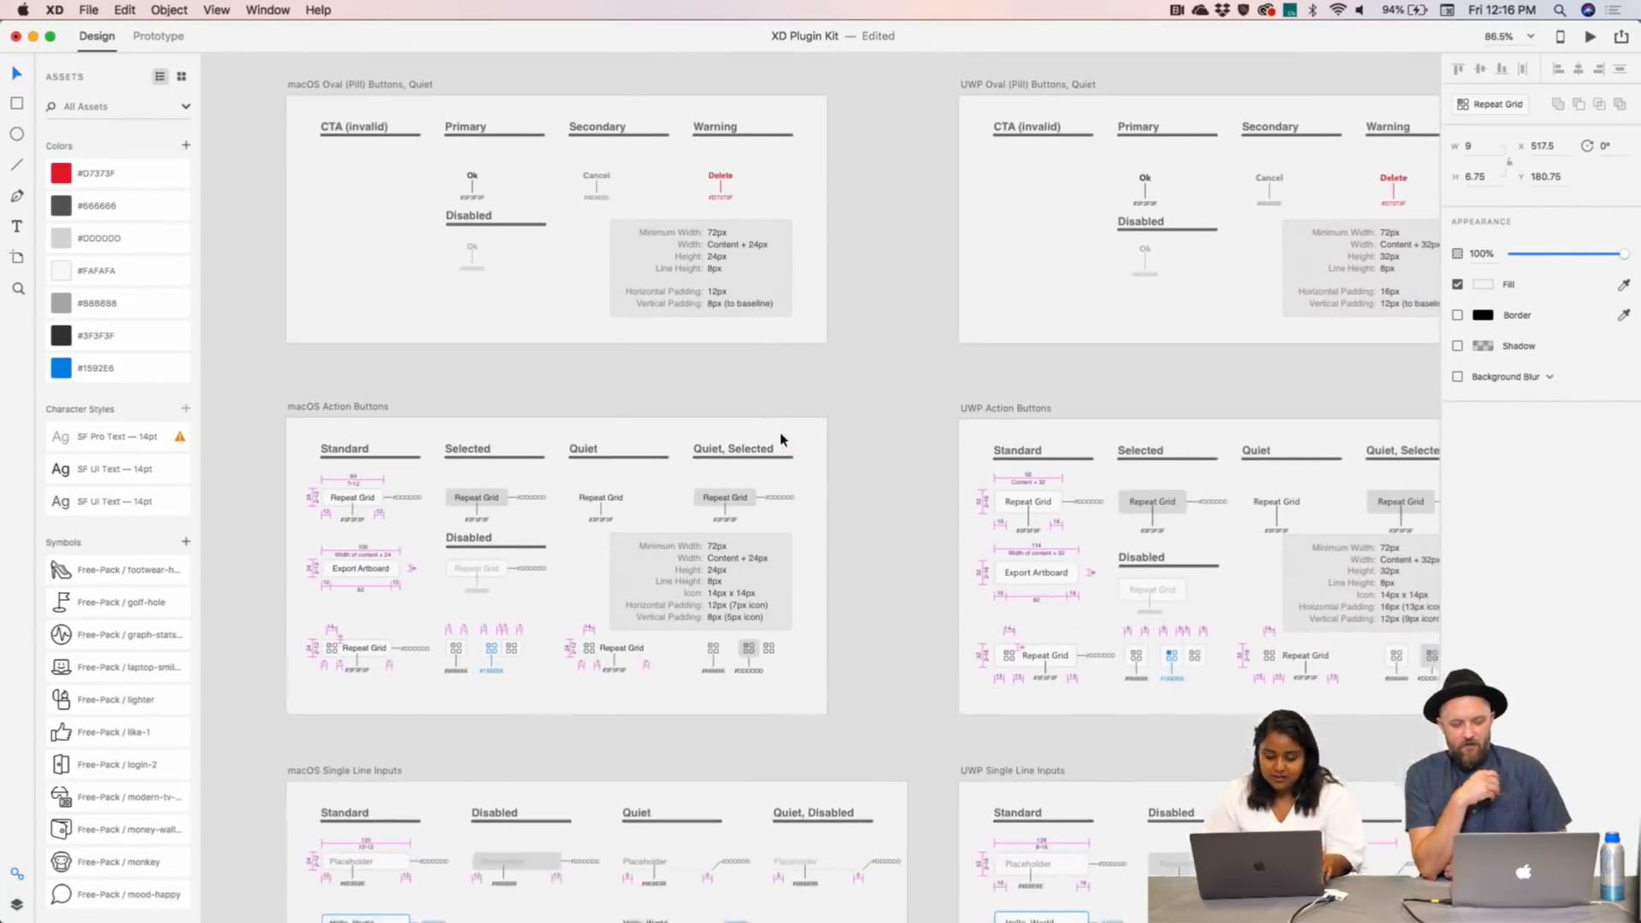
scroll(780, 439, "down", 6)
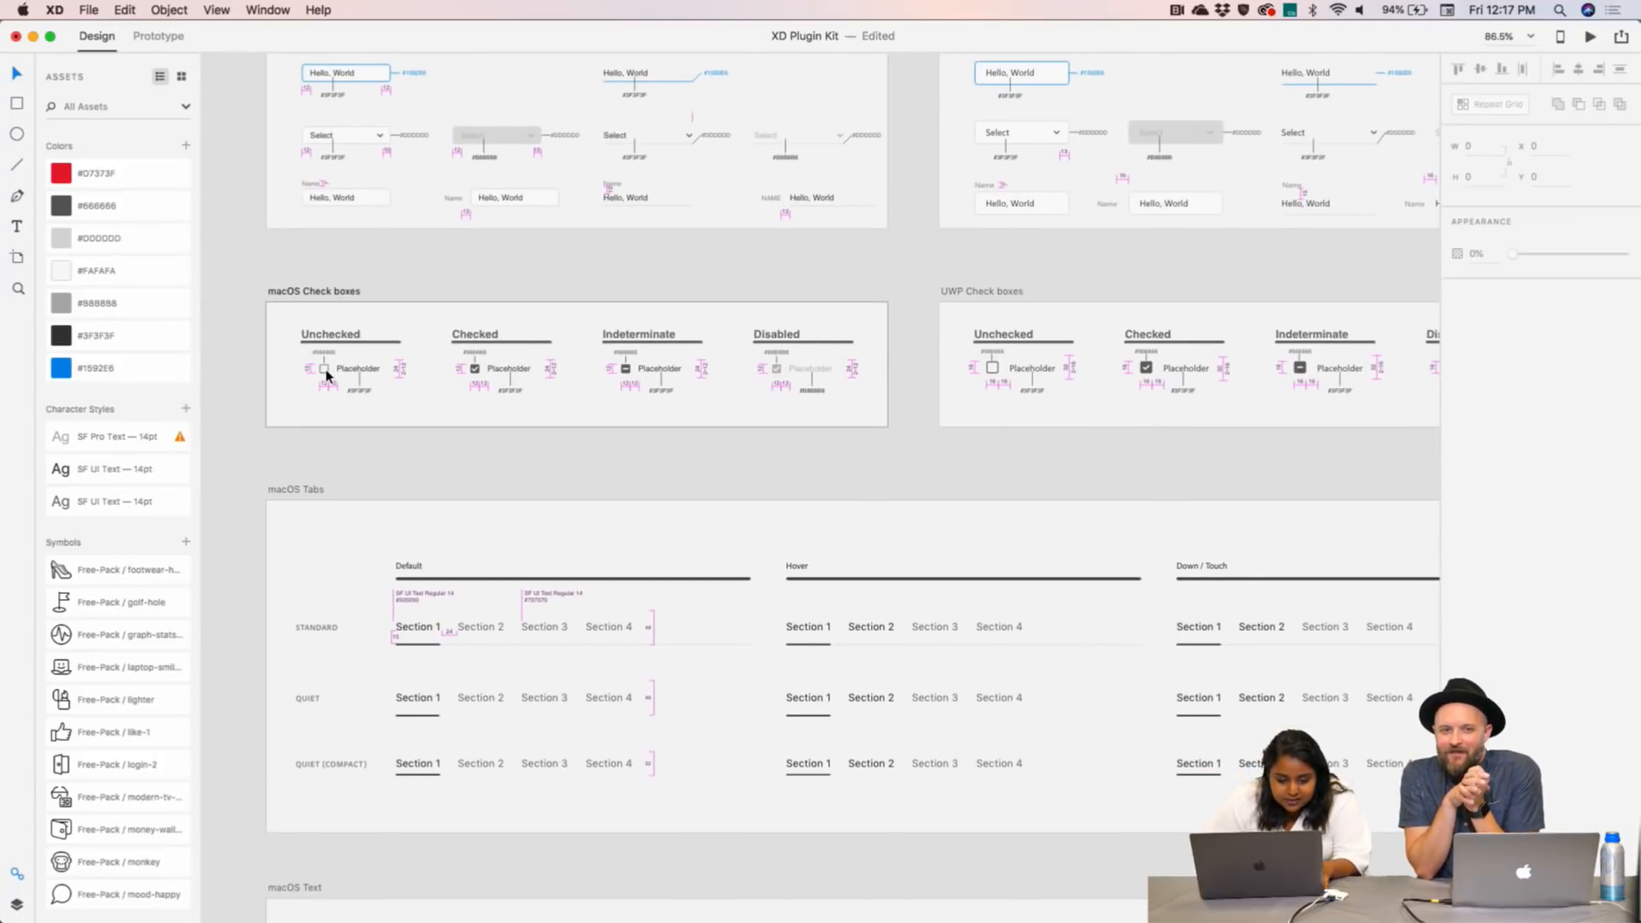
scroll(326, 376, "up", 5)
scroll(325, 376, "up", 5)
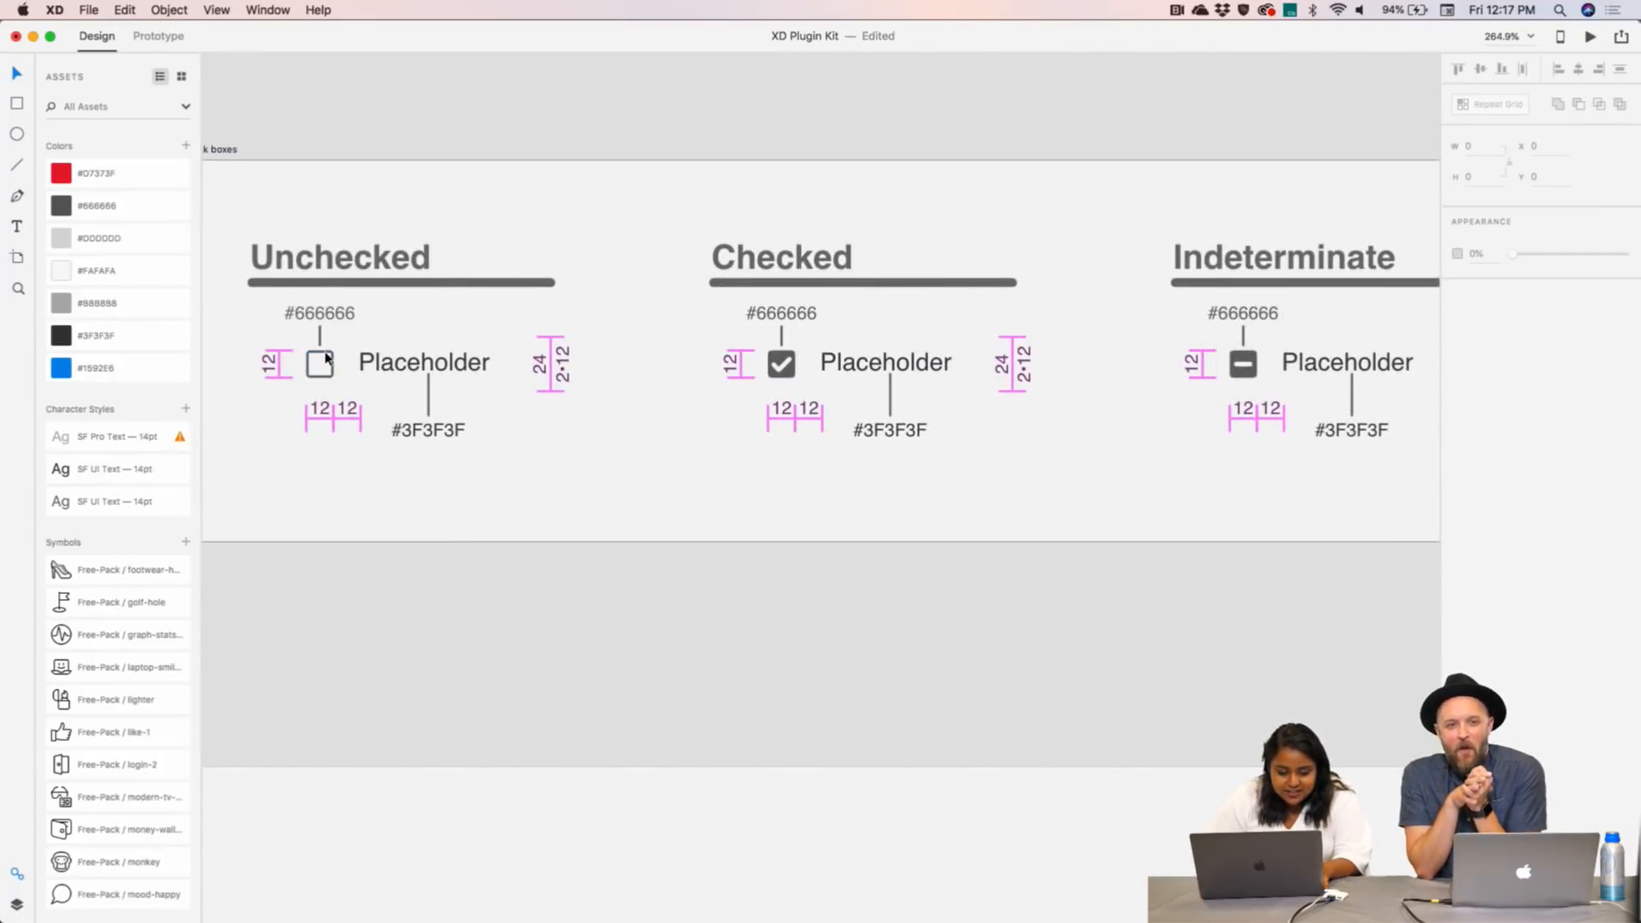
left_click(326, 359)
scroll(341, 362, "left", 3)
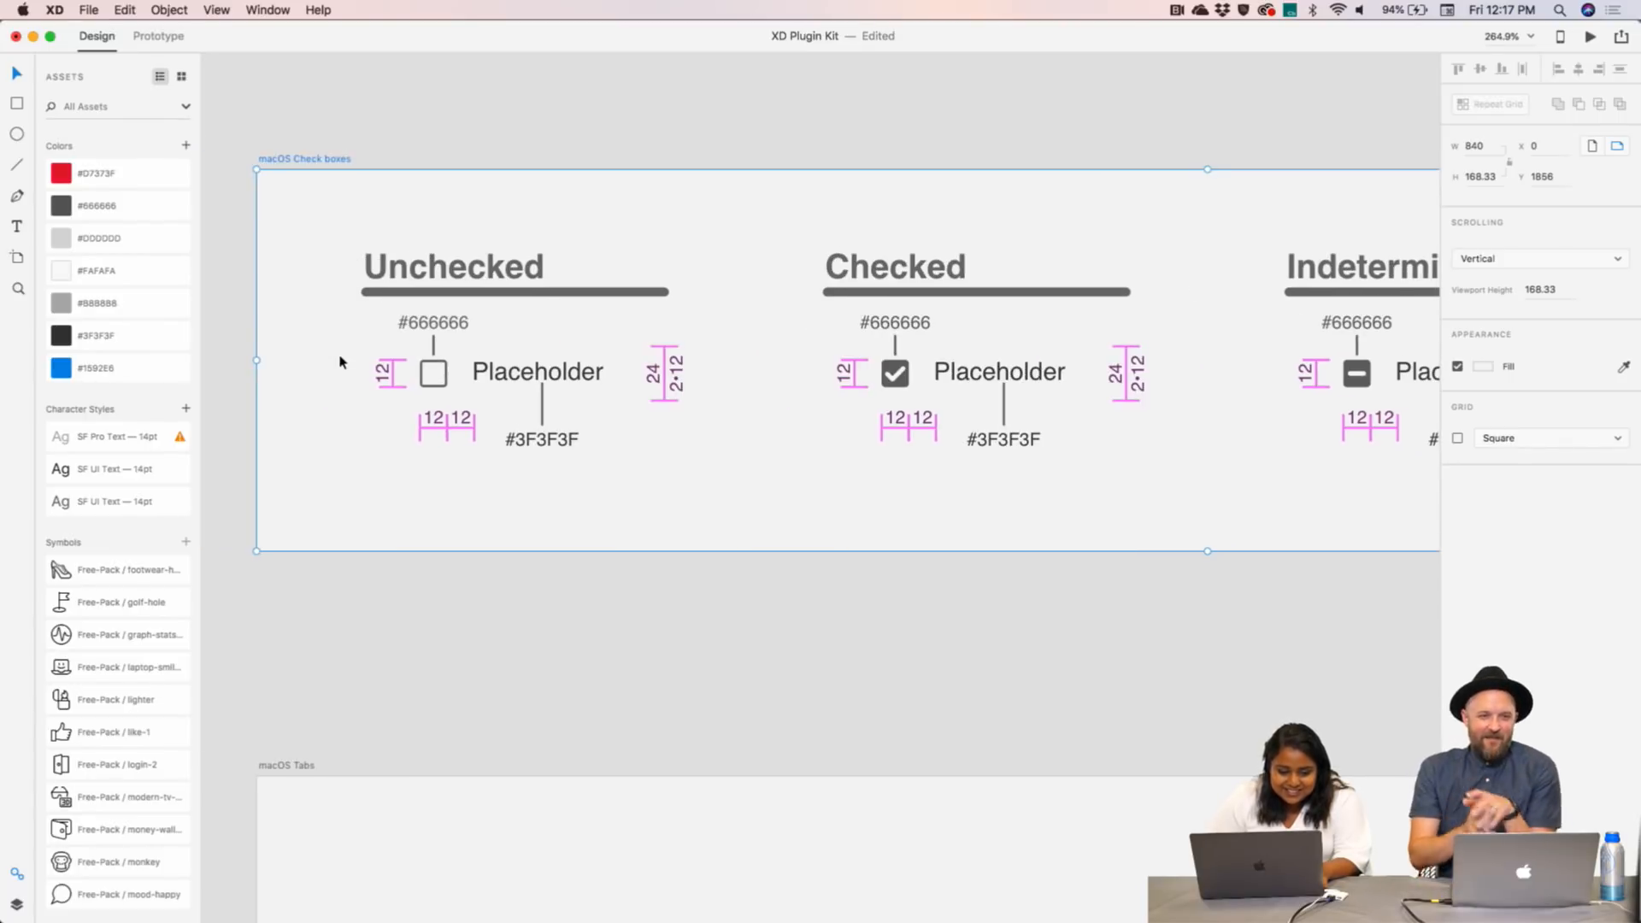
left_click(441, 390)
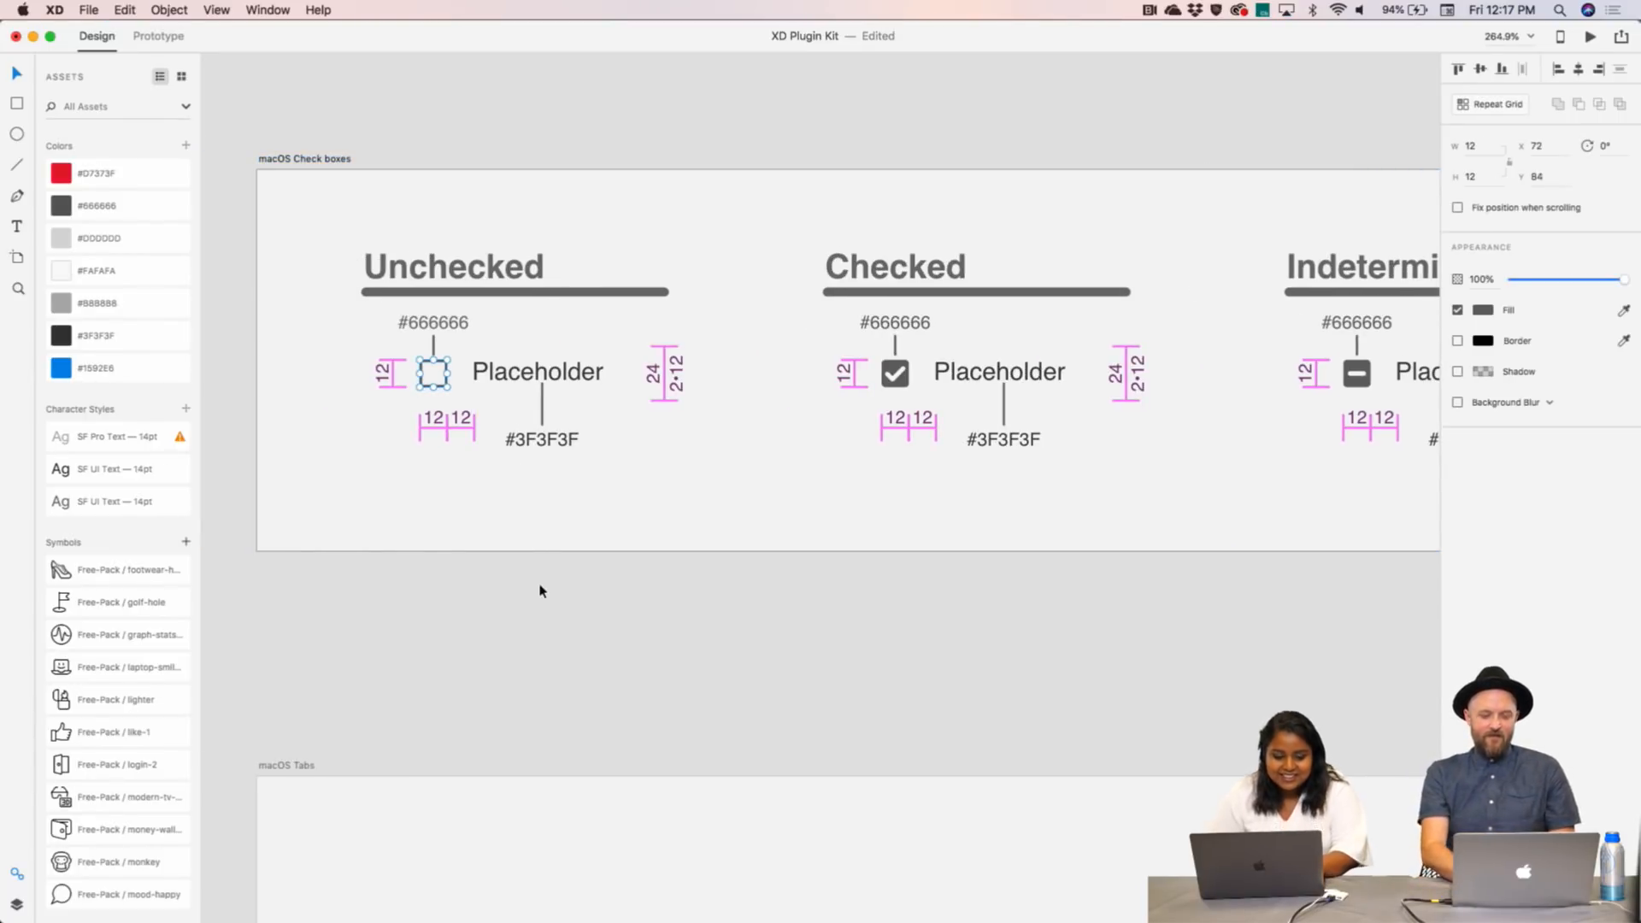
- Scroll back to bring the Streamline Plugin dialog into view
scroll(540, 588, "down", 5)
scroll(540, 588, "down", 5)
scroll(540, 590, "down", 10)
scroll(540, 590, "down", 5)
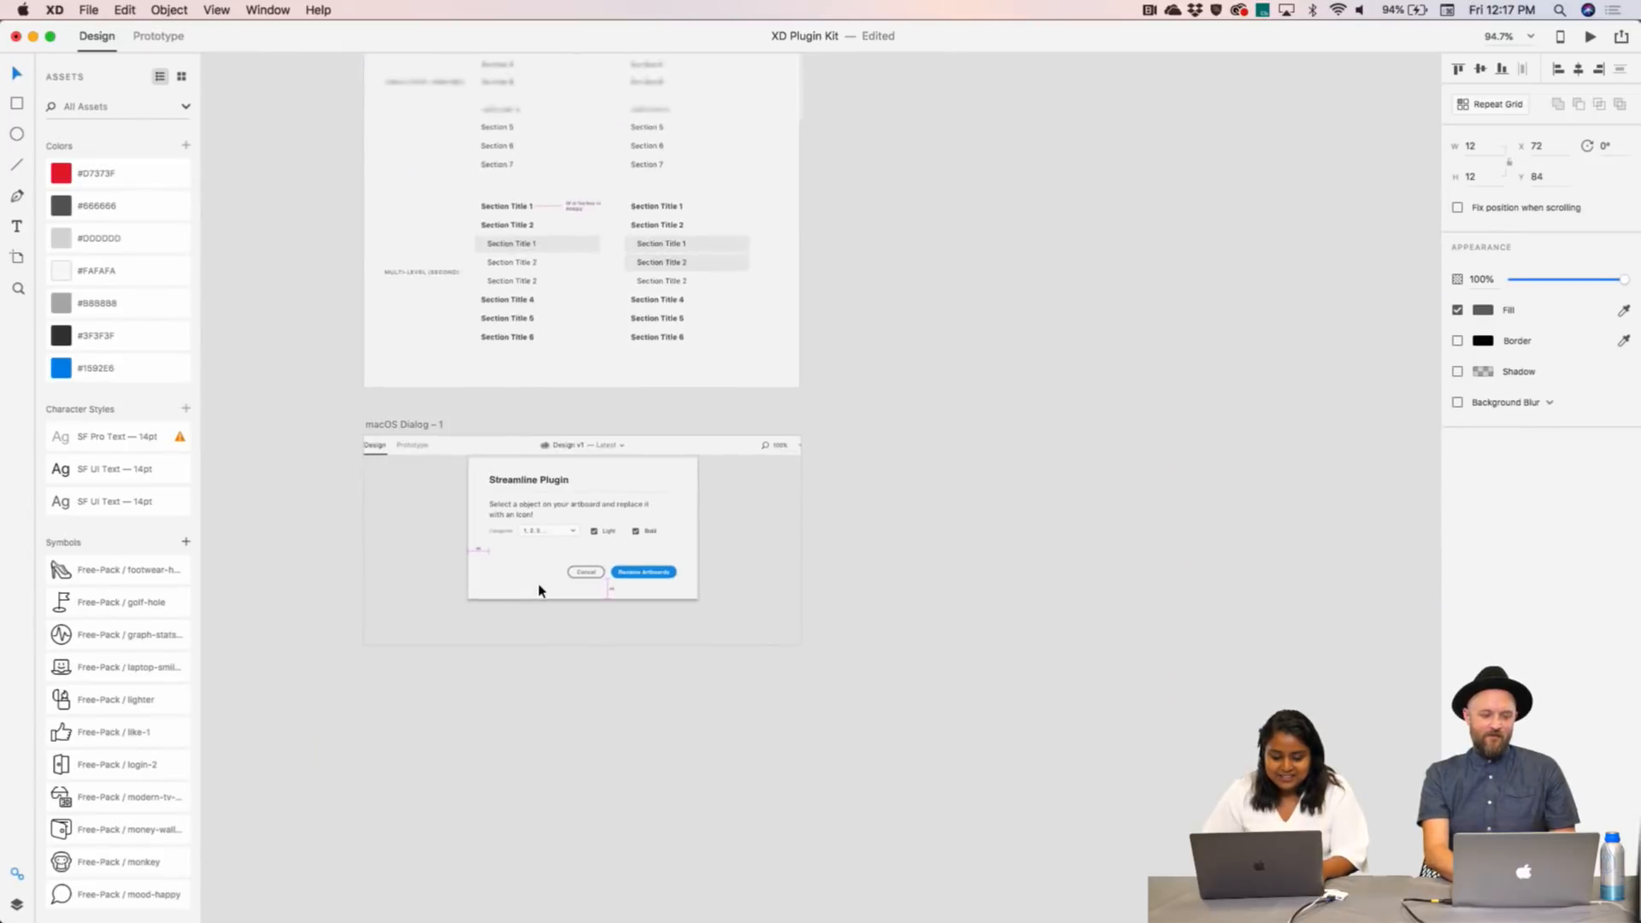
scroll(540, 589, "up", 10)
scroll(539, 591, "up", 2)
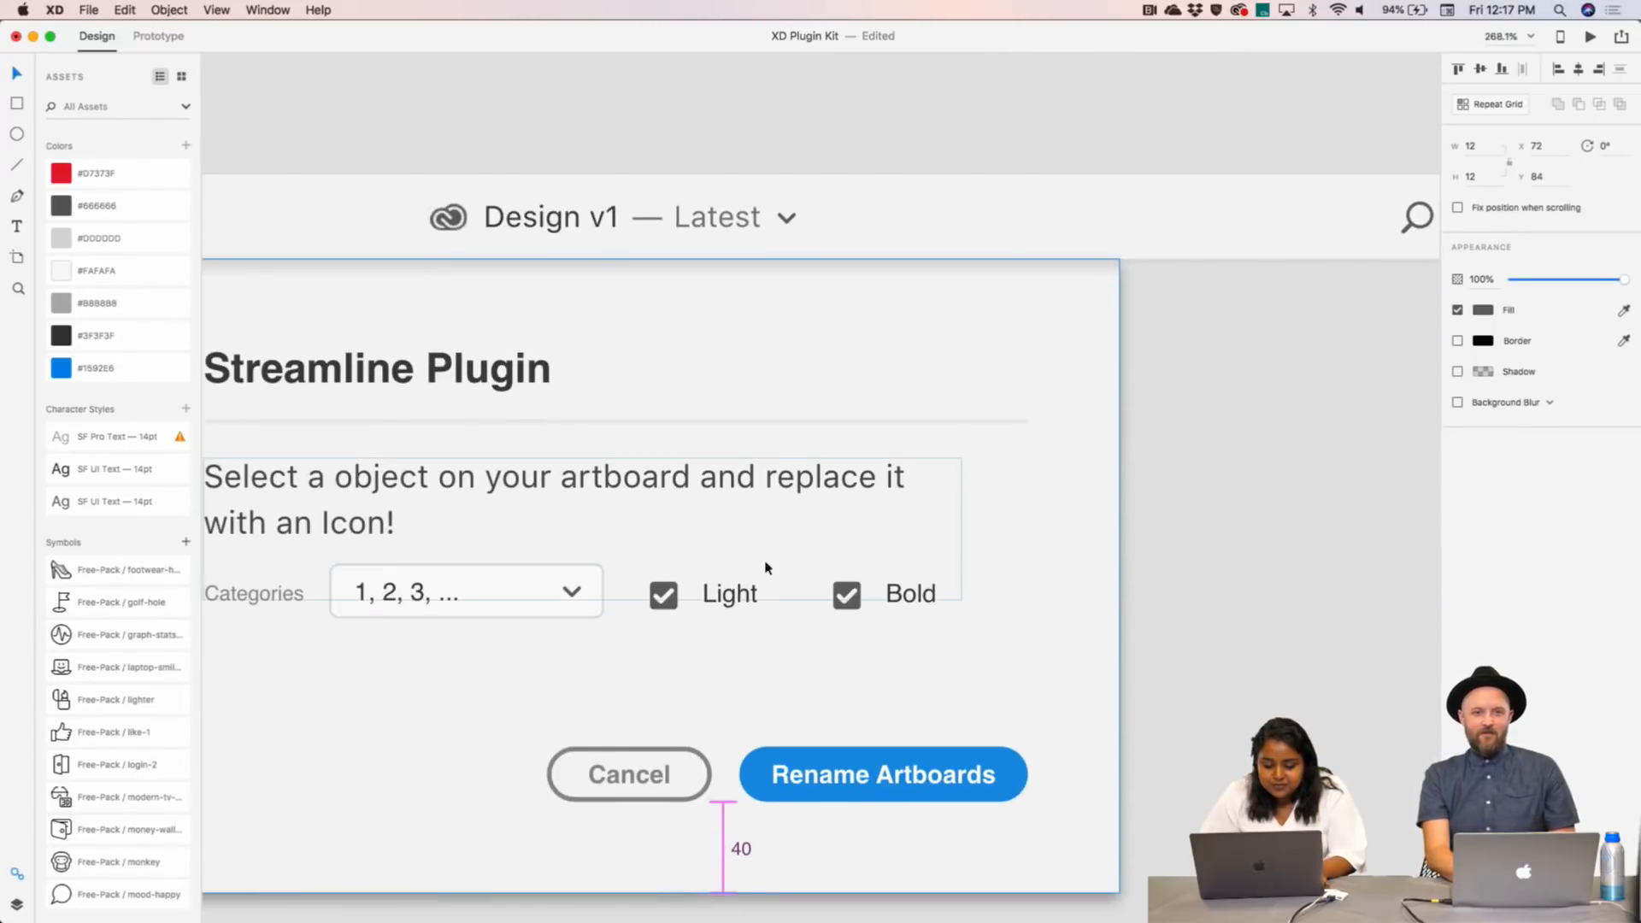
- Uncheck the Bold option by deleting its checkmark
left_click(849, 599)
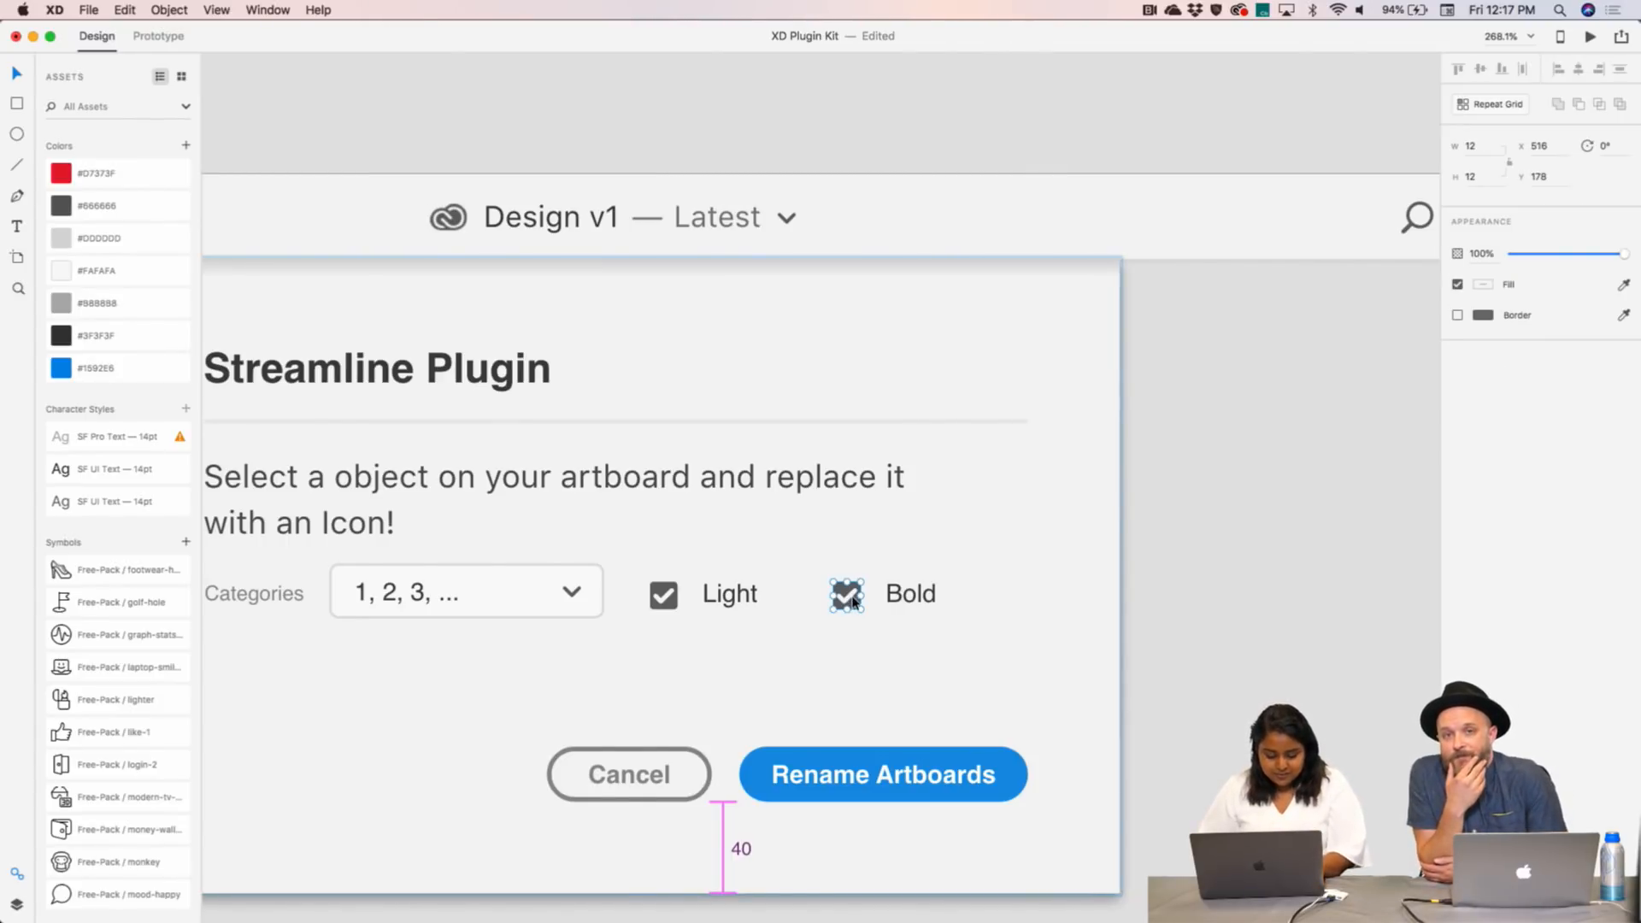
key("super+z")
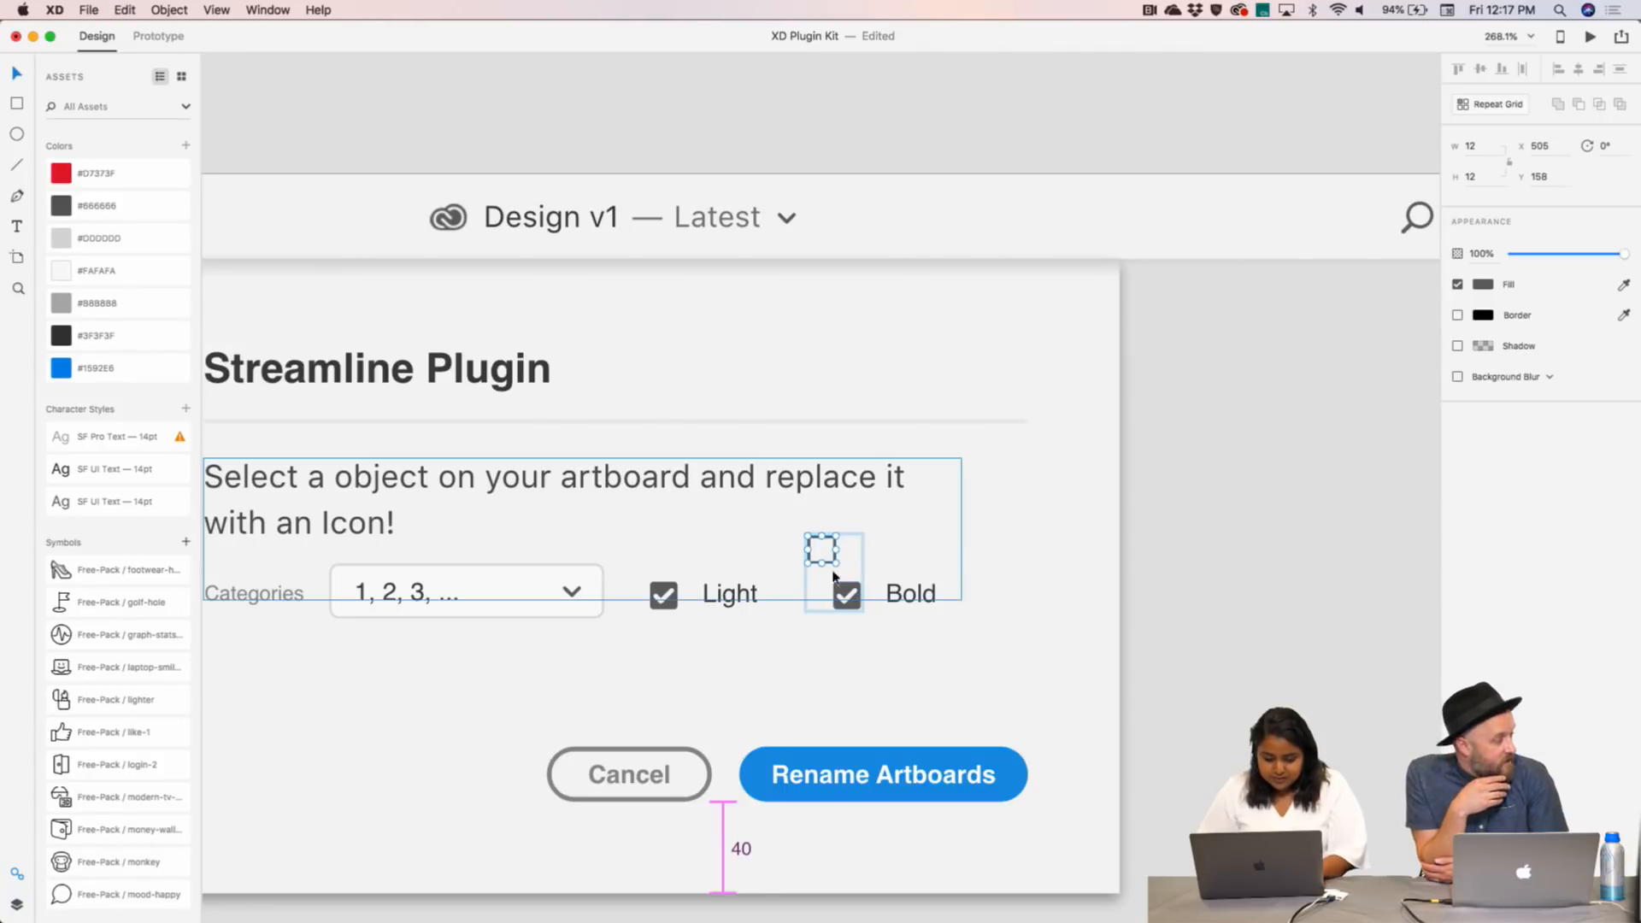
left_click_drag(833, 550, 855, 588)
key("super+shift+a")
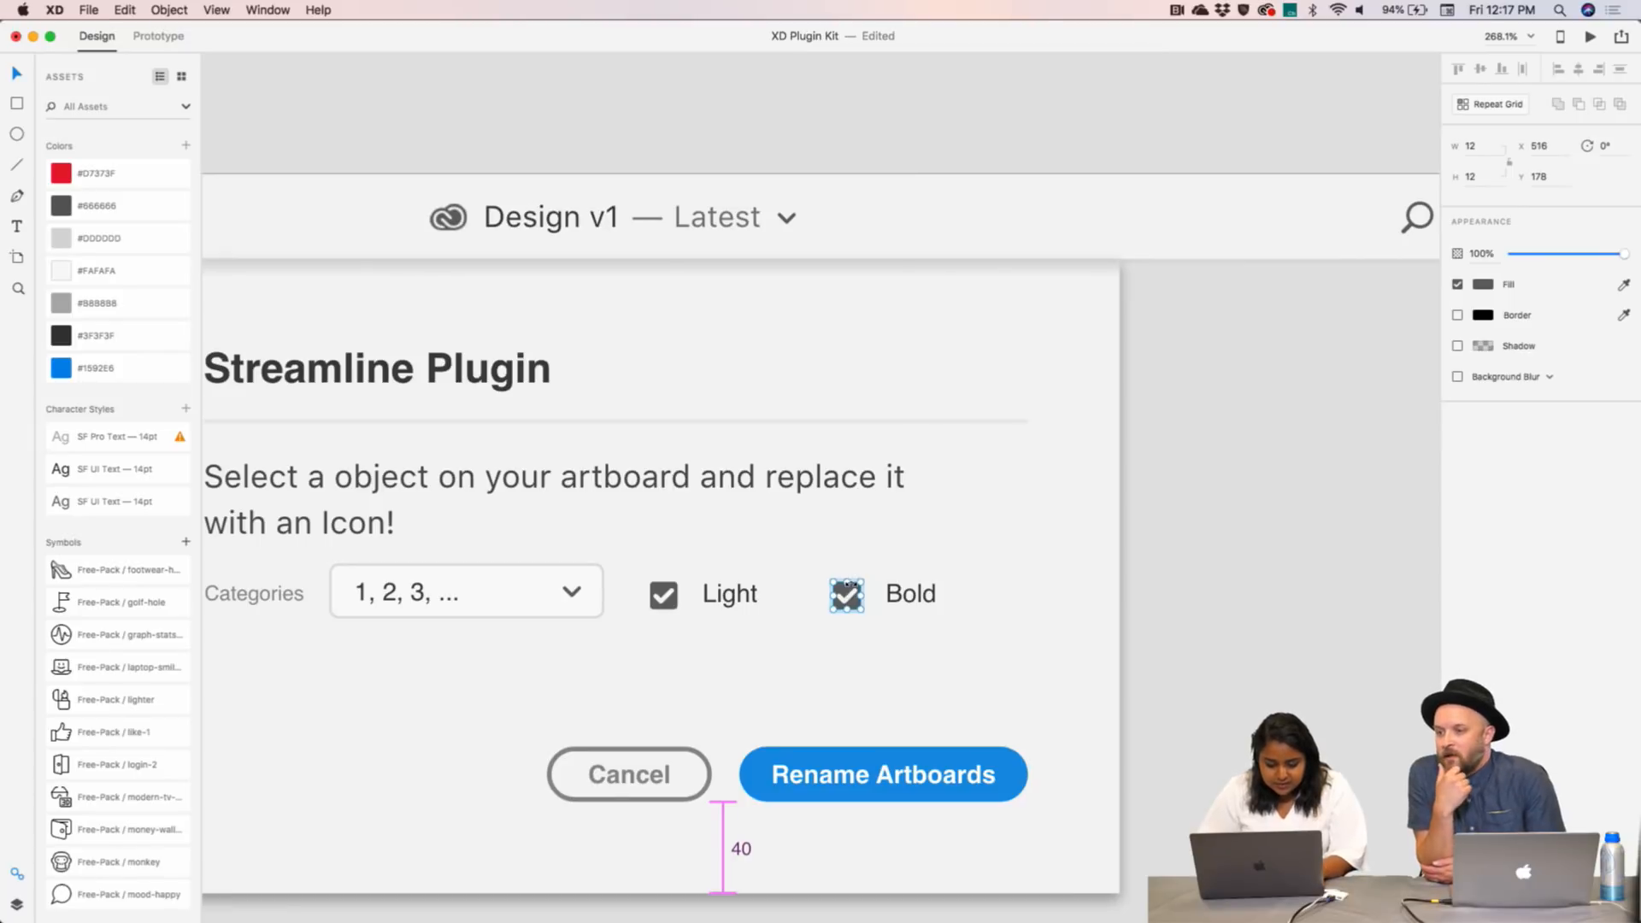
left_click(851, 588)
key("Delete")
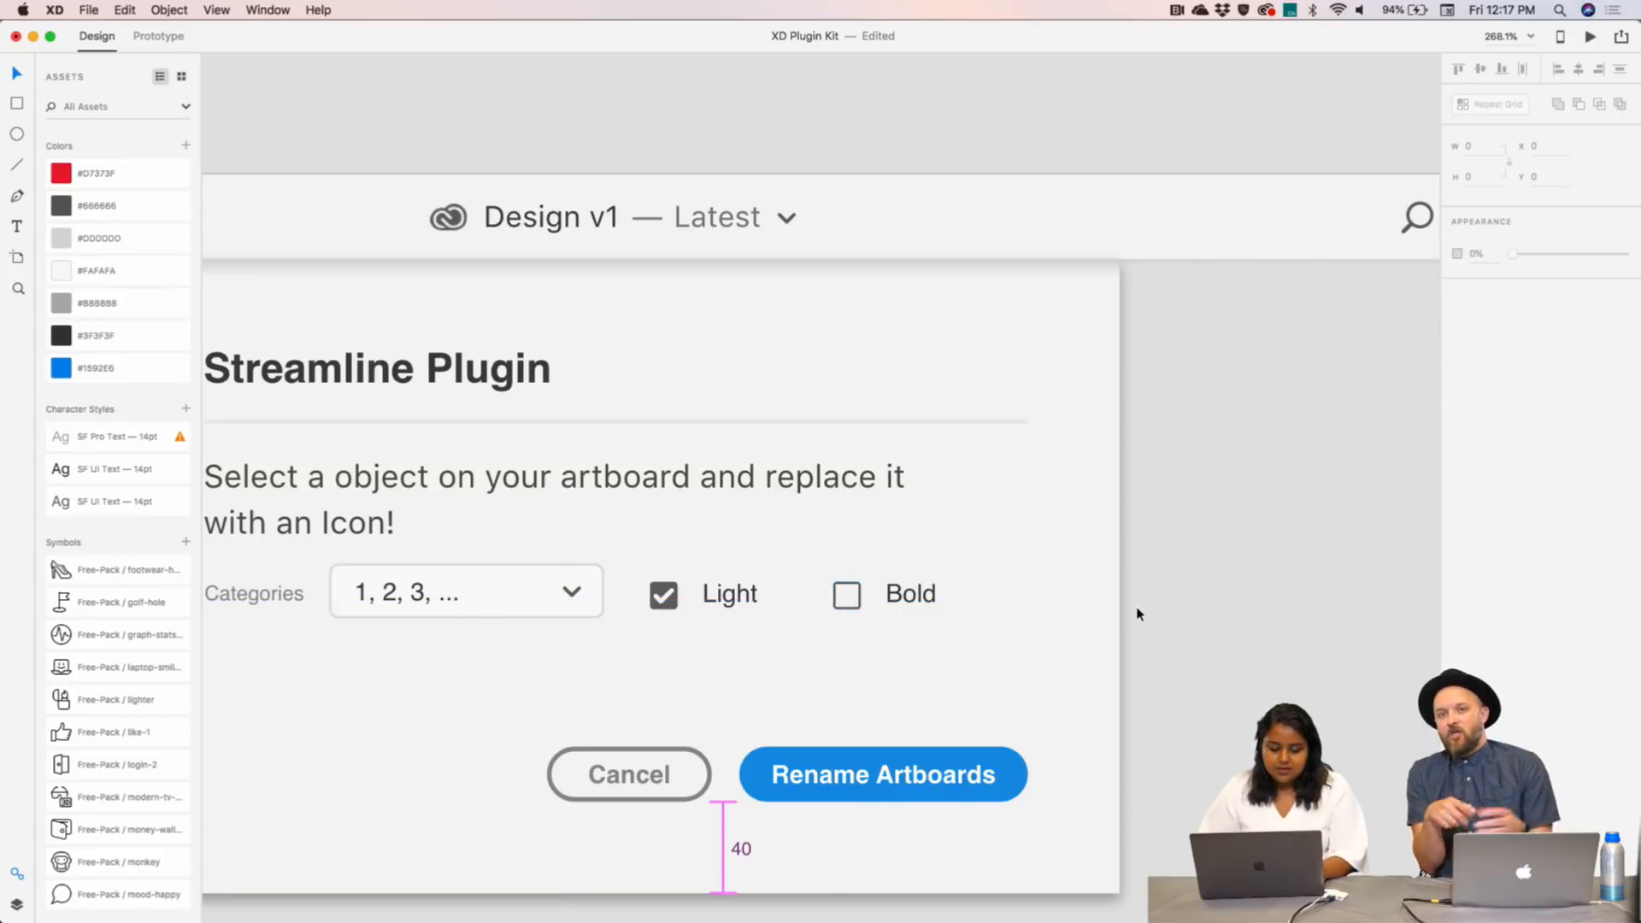
scroll(1137, 614, "down", 3)
scroll(1136, 614, "down", 5)
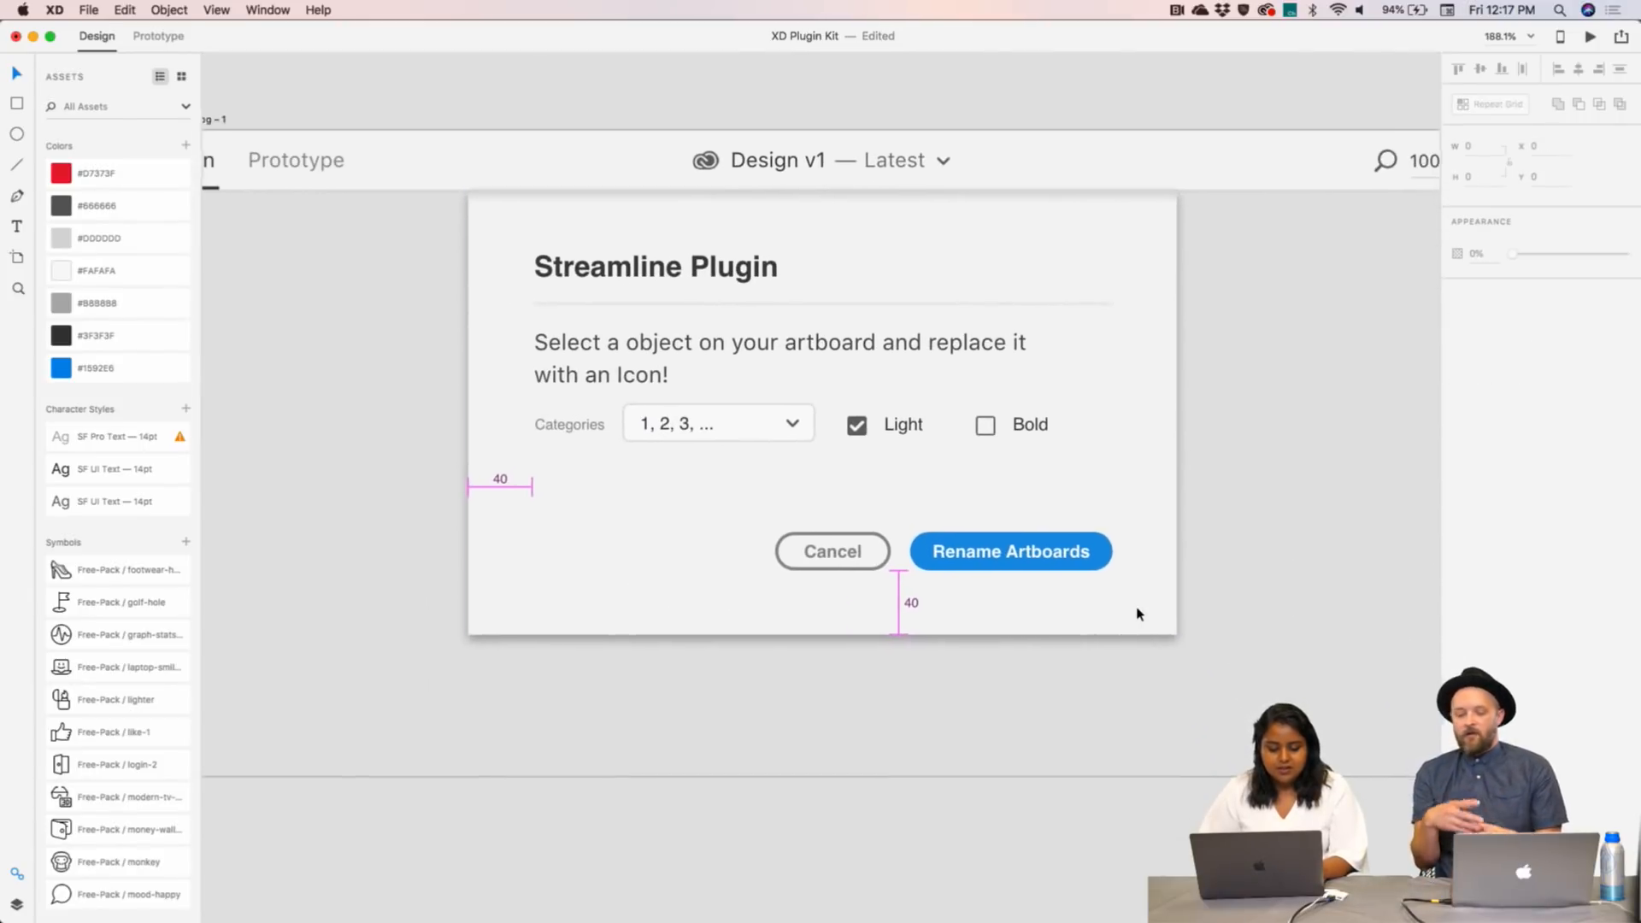
- Change the Categories dropdown text from '1, 2, 3, …' to 'Social Media'
double_click(672, 416)
double_click(675, 417)
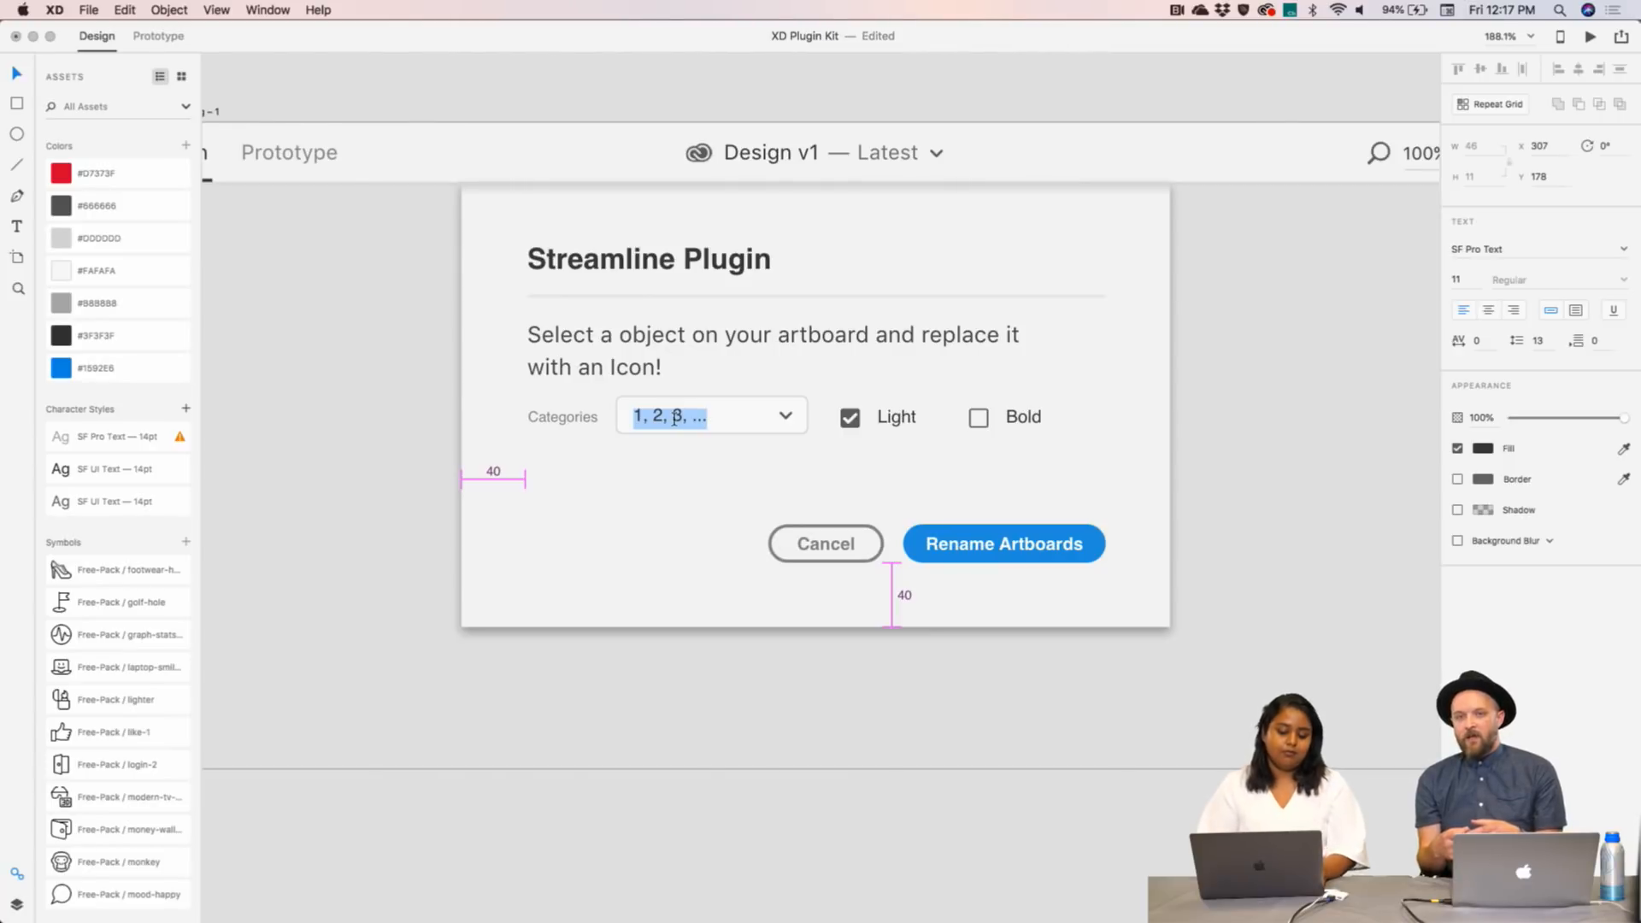
type("Soc")
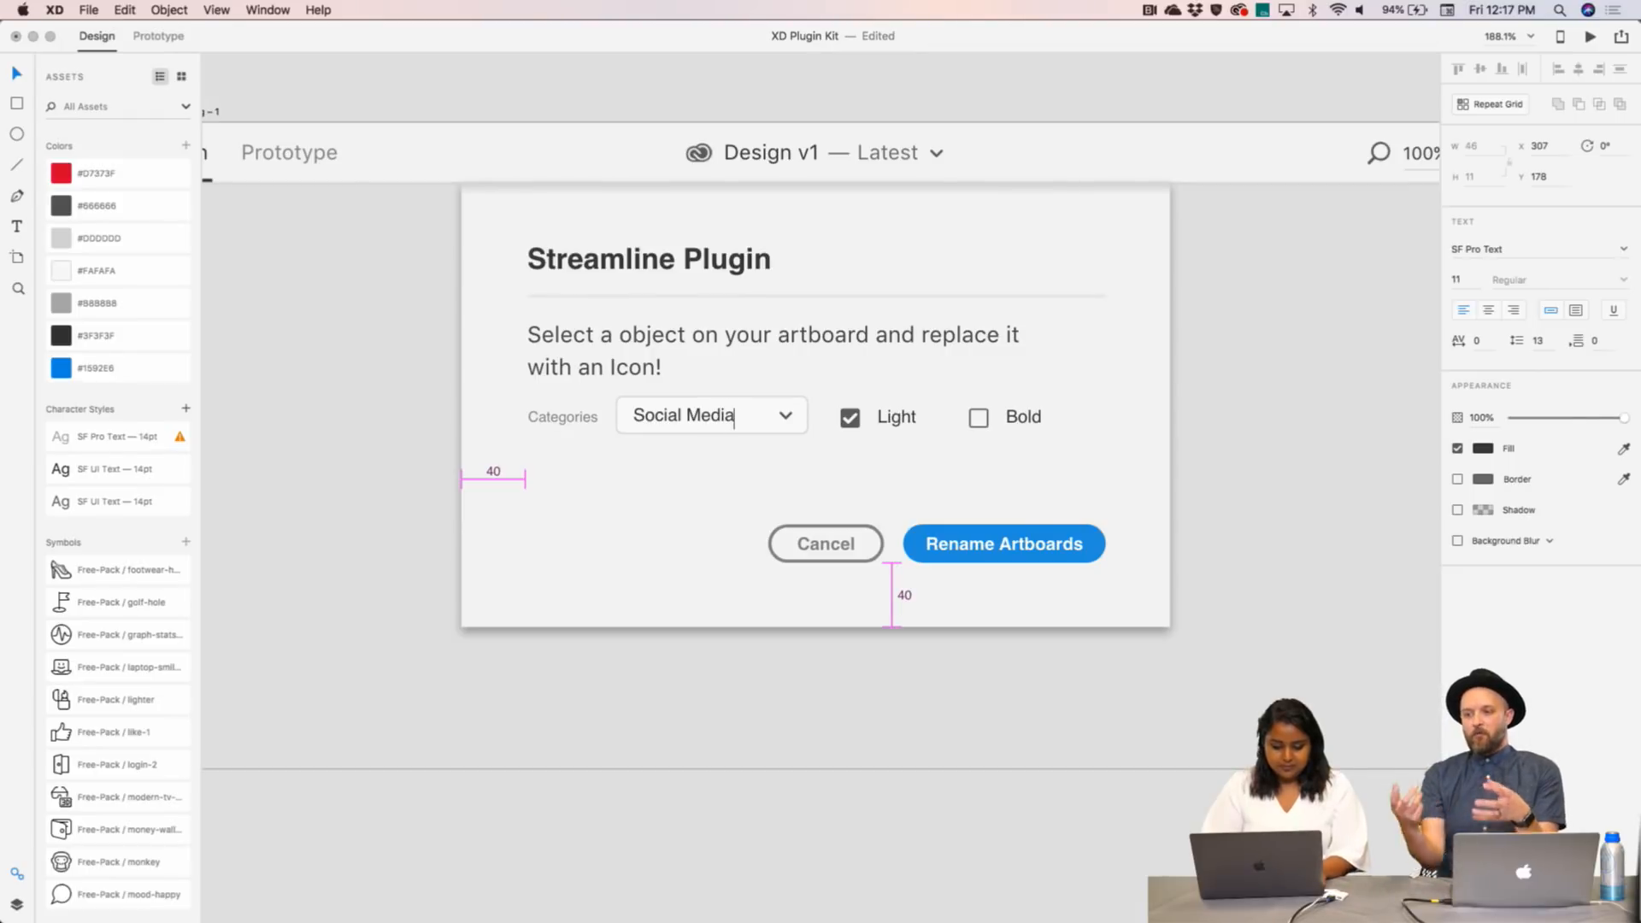
type("ial Media")
left_click(872, 544)
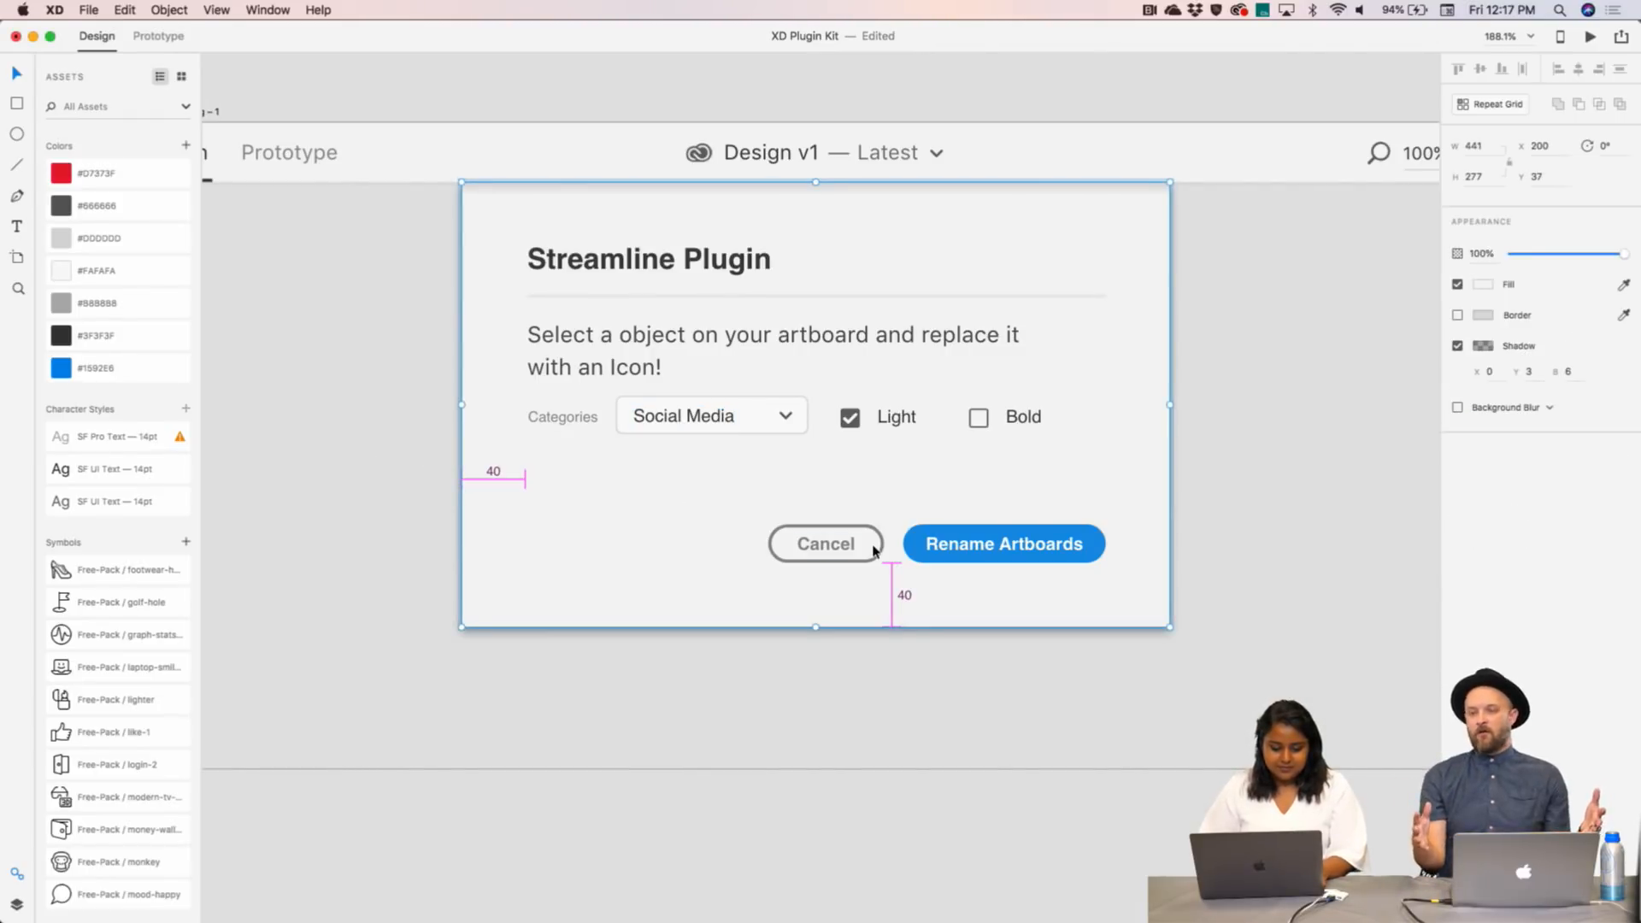
scroll(873, 546, "down", 3)
scroll(873, 547, "down", 2)
- Make the macOS Dialog - 1 artboard 551 high and stretch the dialog group taller
left_click(372, 162)
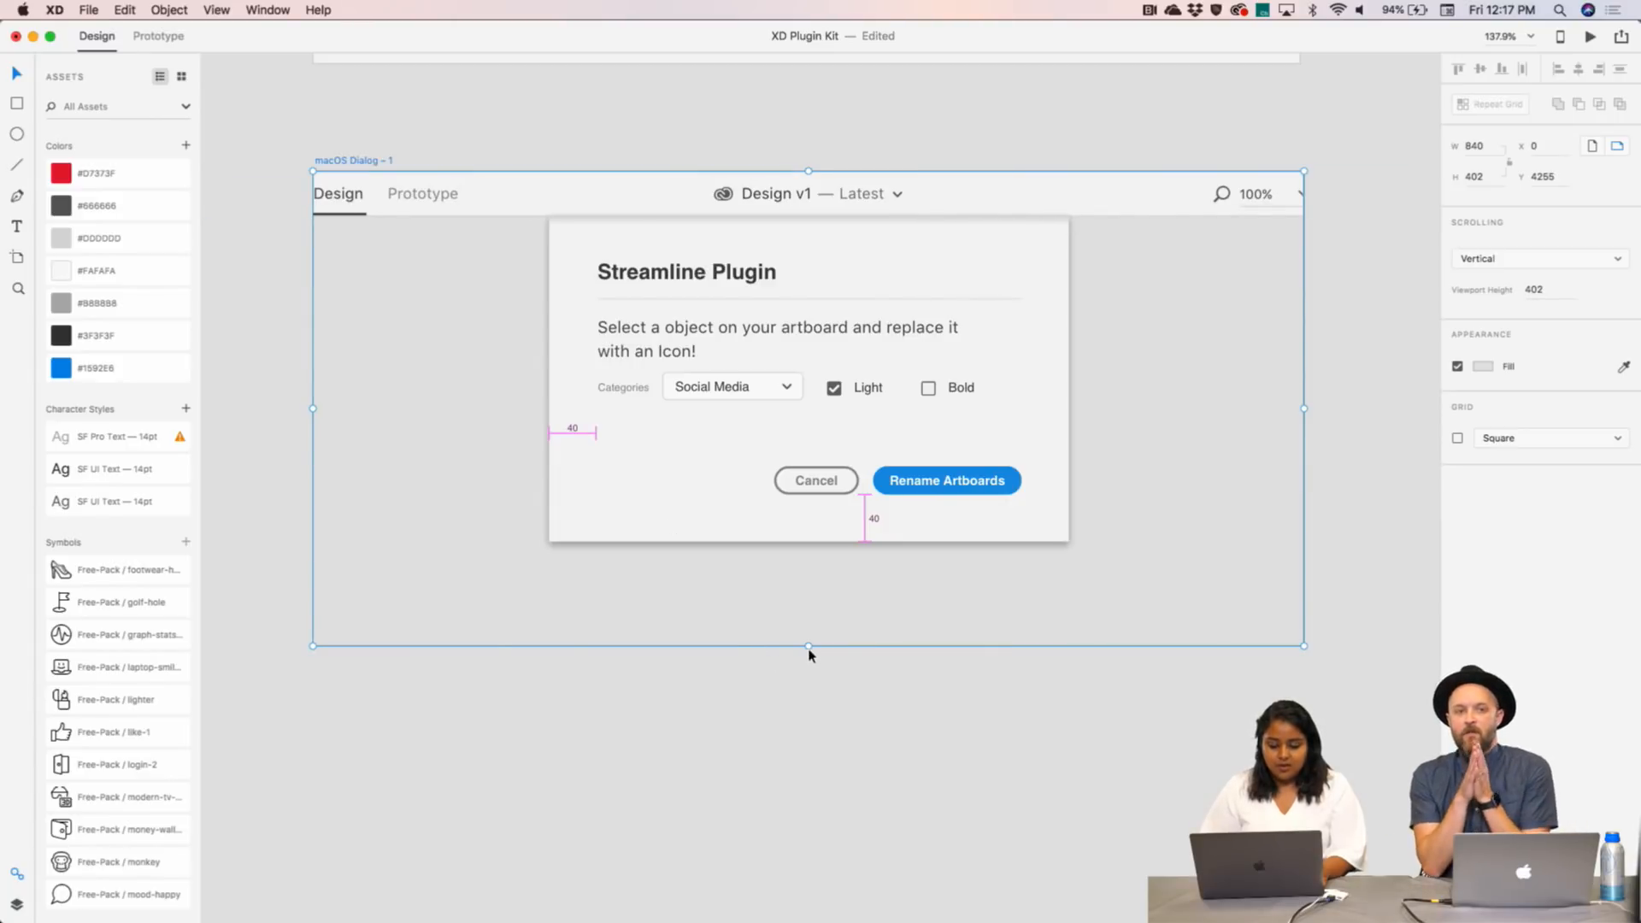
left_click_drag(809, 648, 807, 821)
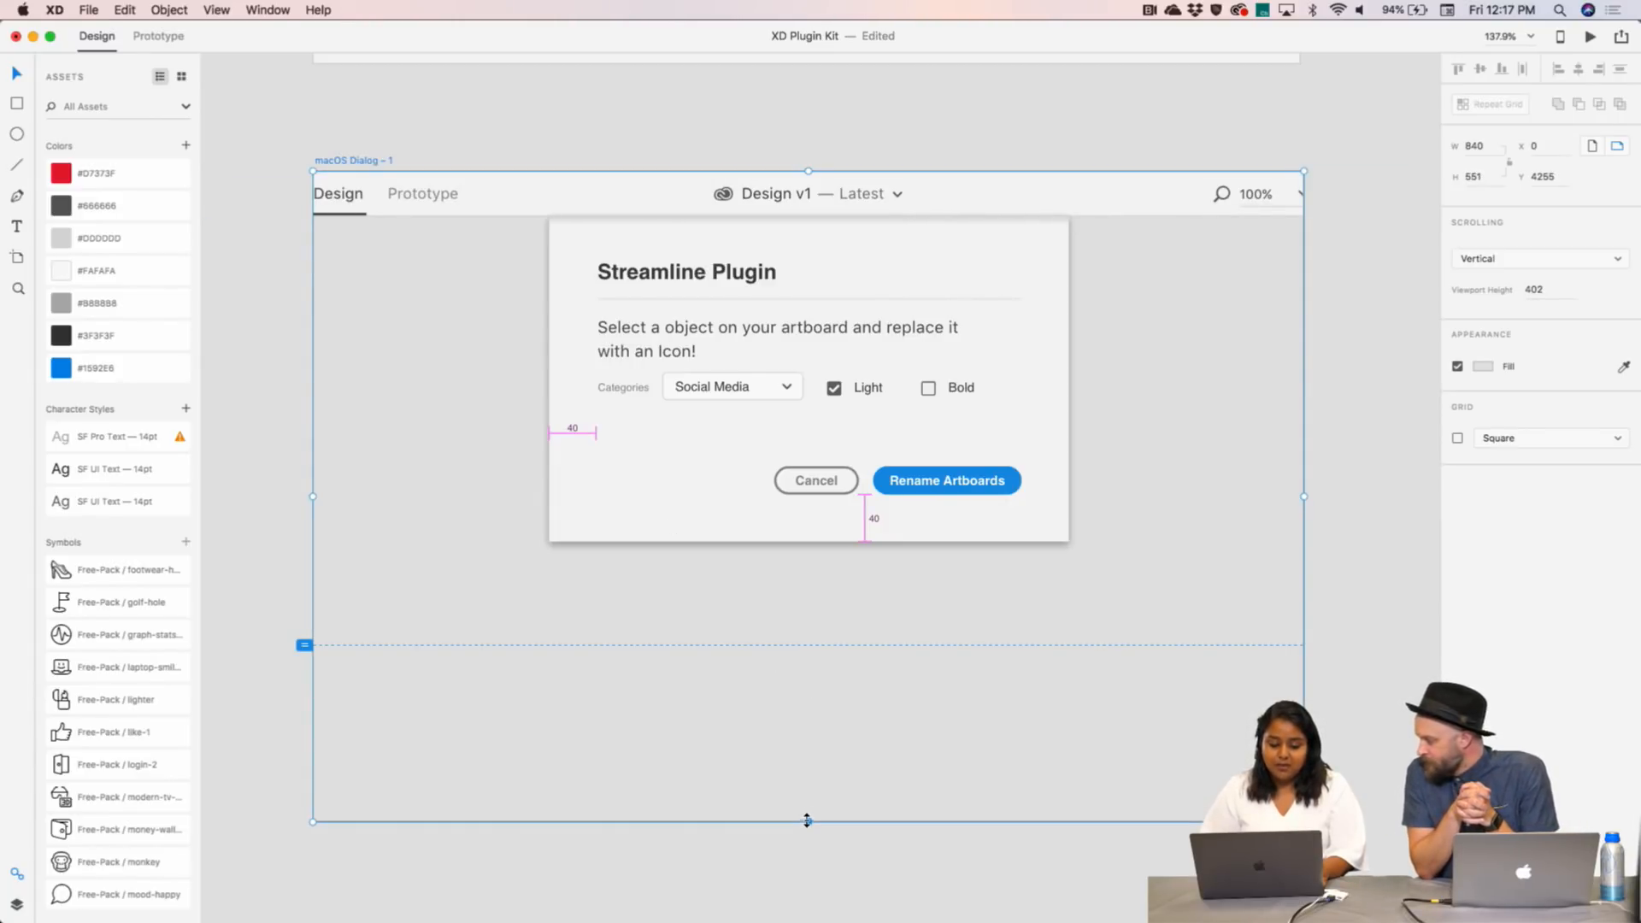
left_click(802, 536)
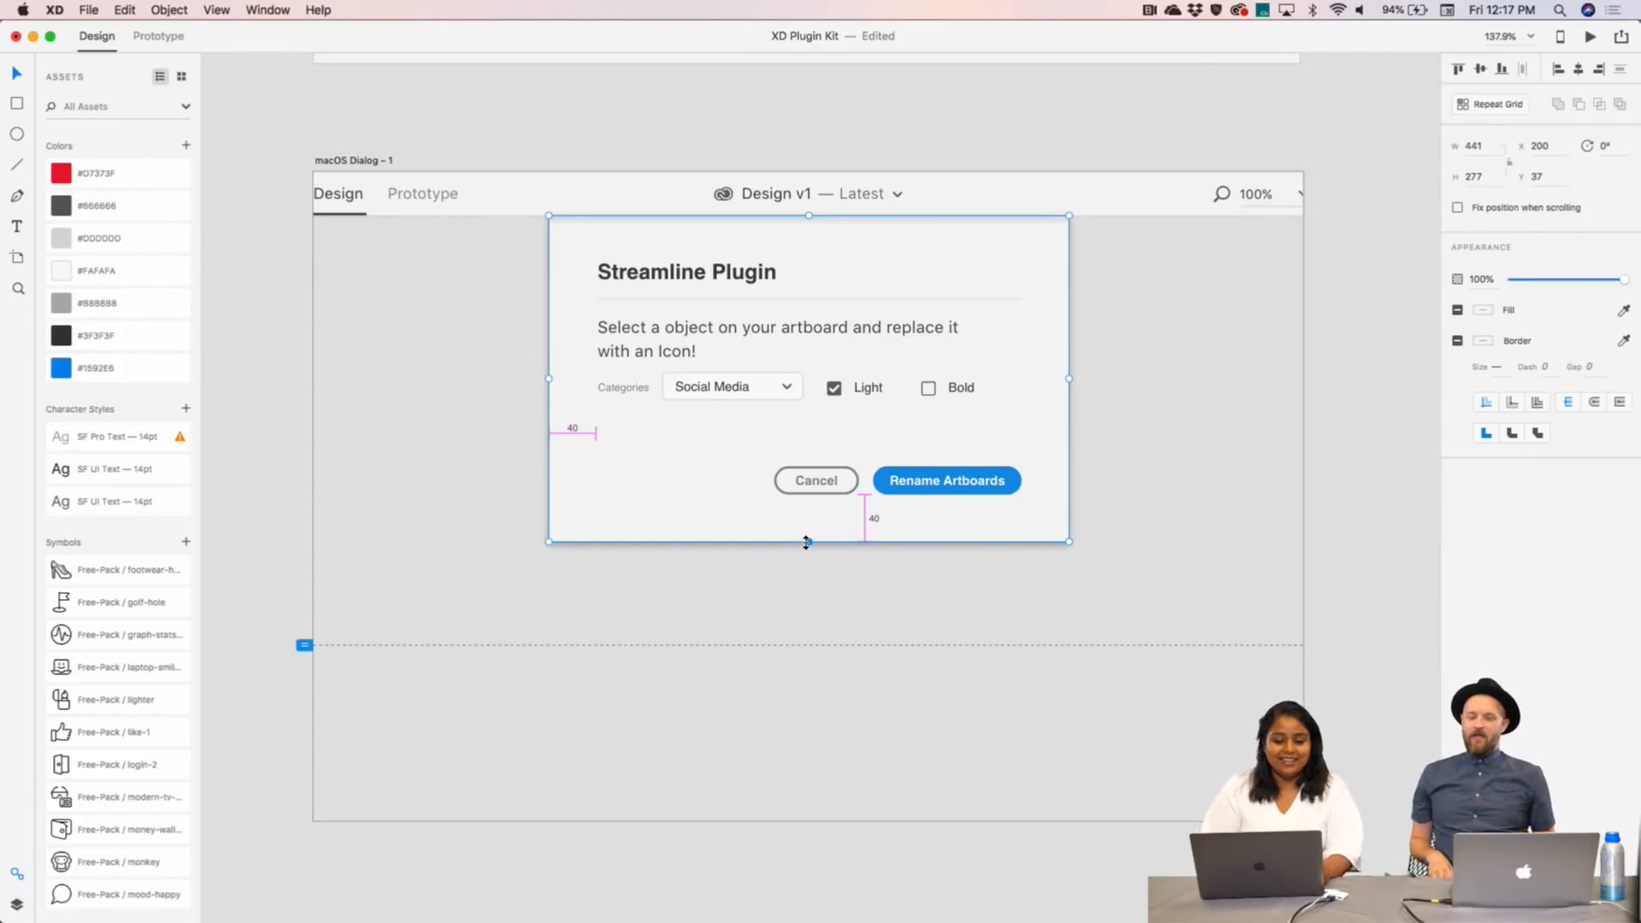
mouse_move(806, 542)
left_mouse_down()
mouse_move(806, 659)
mouse_move(807, 610)
left_mouse_up()
left_click_drag(304, 645, 292, 824)
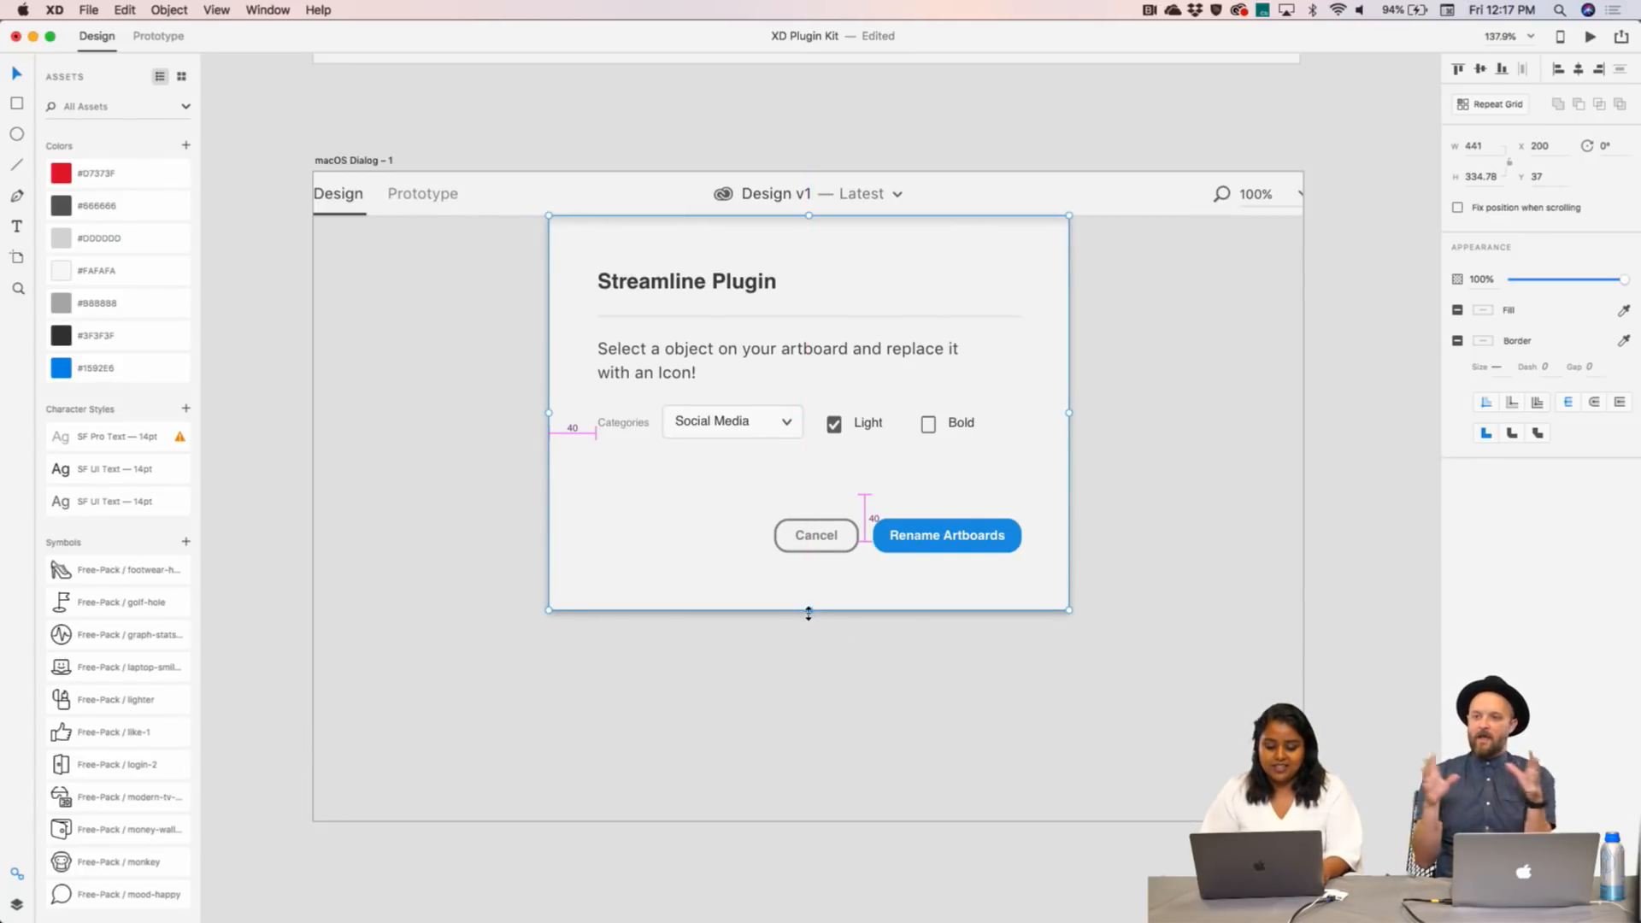
- Stretch the dialog's background panel taller to about 403 high
left_click_drag(807, 612, 806, 707)
key("super+z")
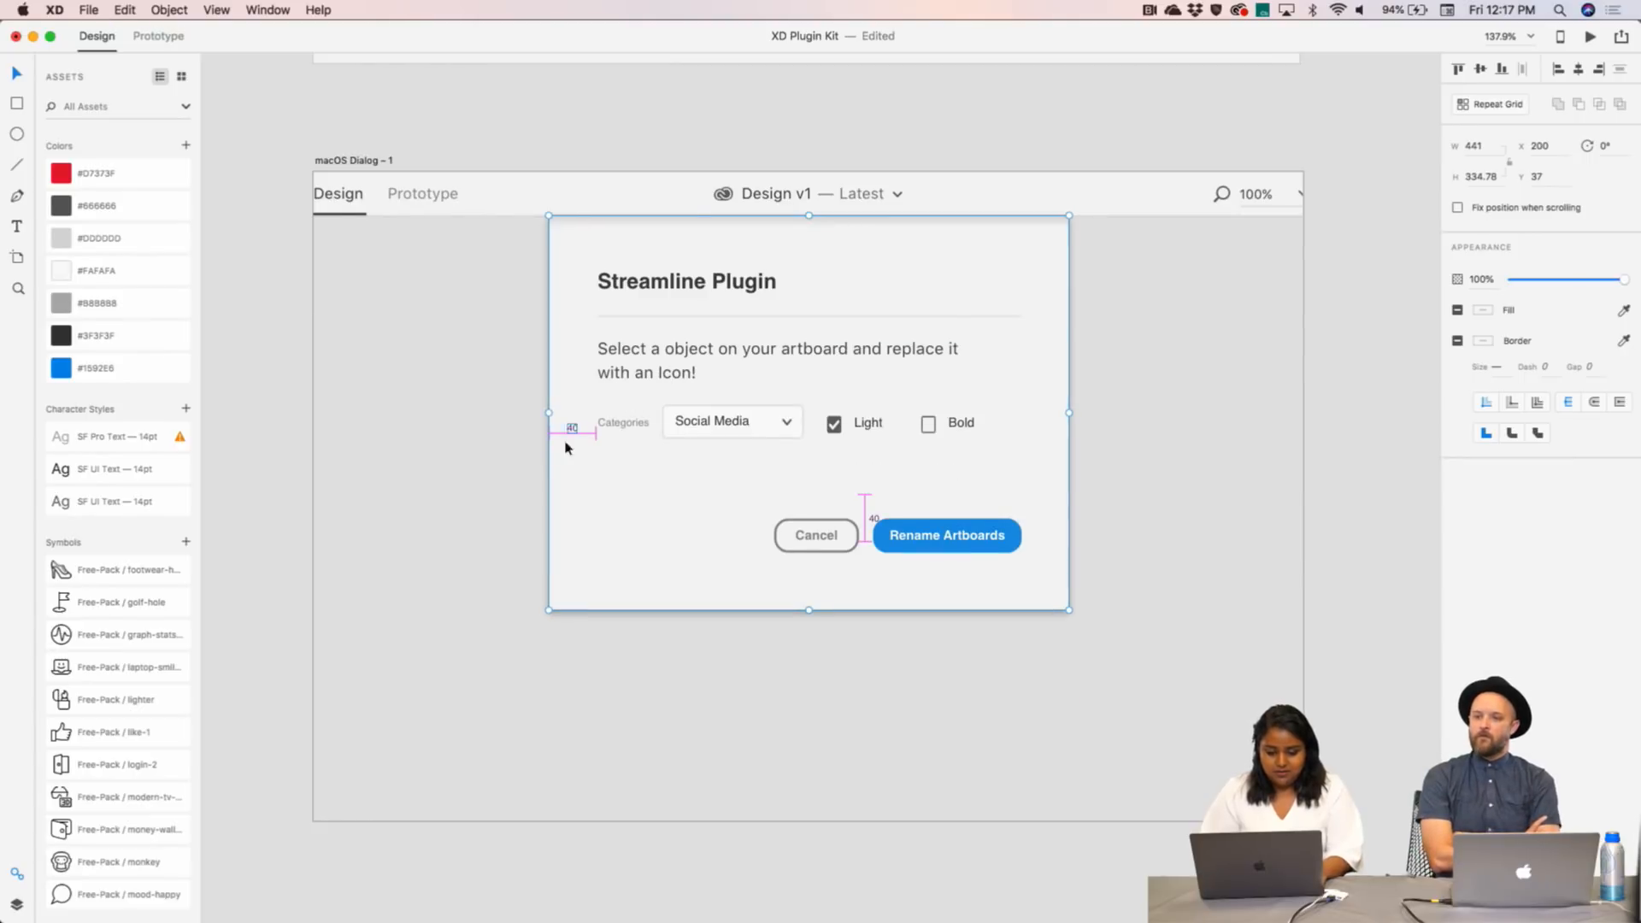
double_click(573, 489)
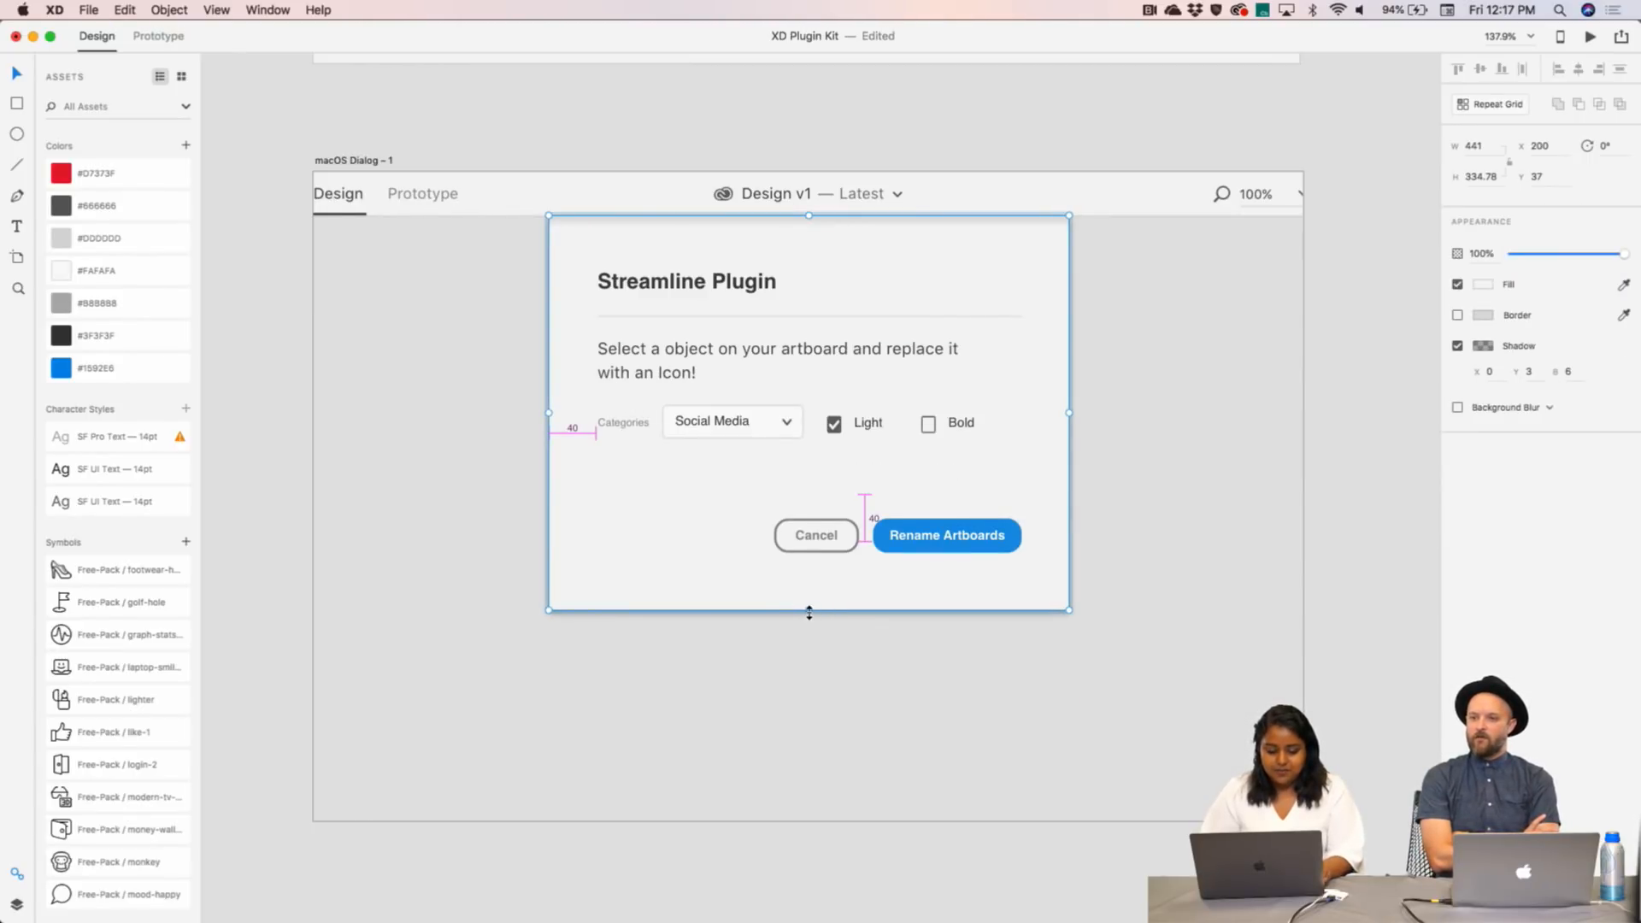
left_click_drag(809, 612, 793, 757)
left_click(1004, 544)
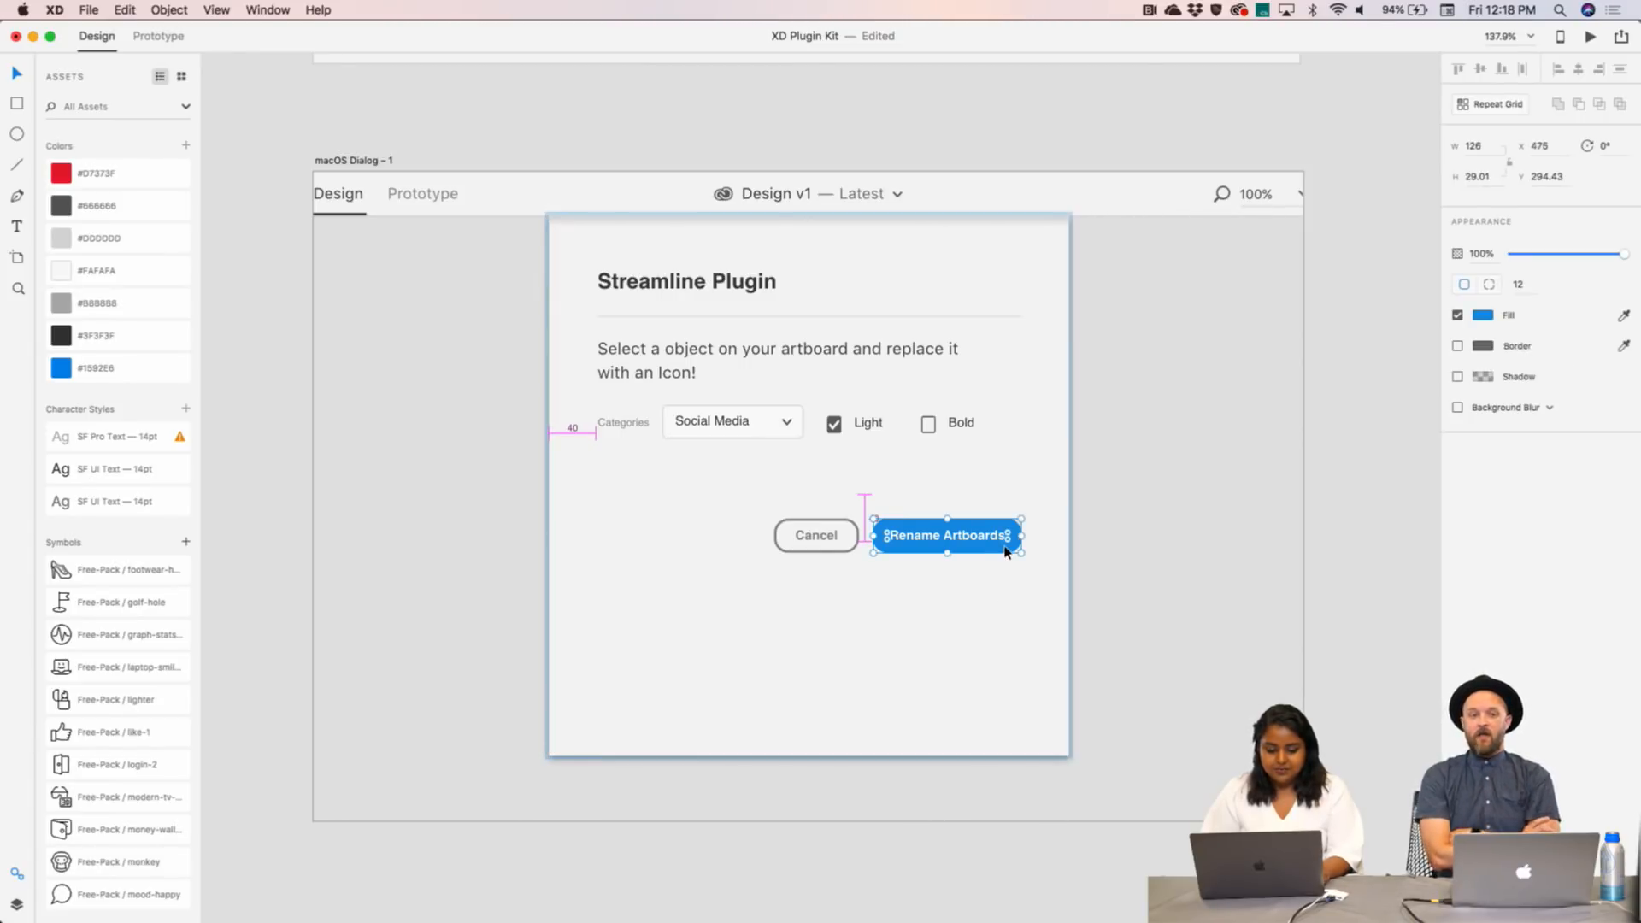
- Try moving the Cancel and Rename Artboards buttons lower, then undo it
left_click(813, 538, "shift")
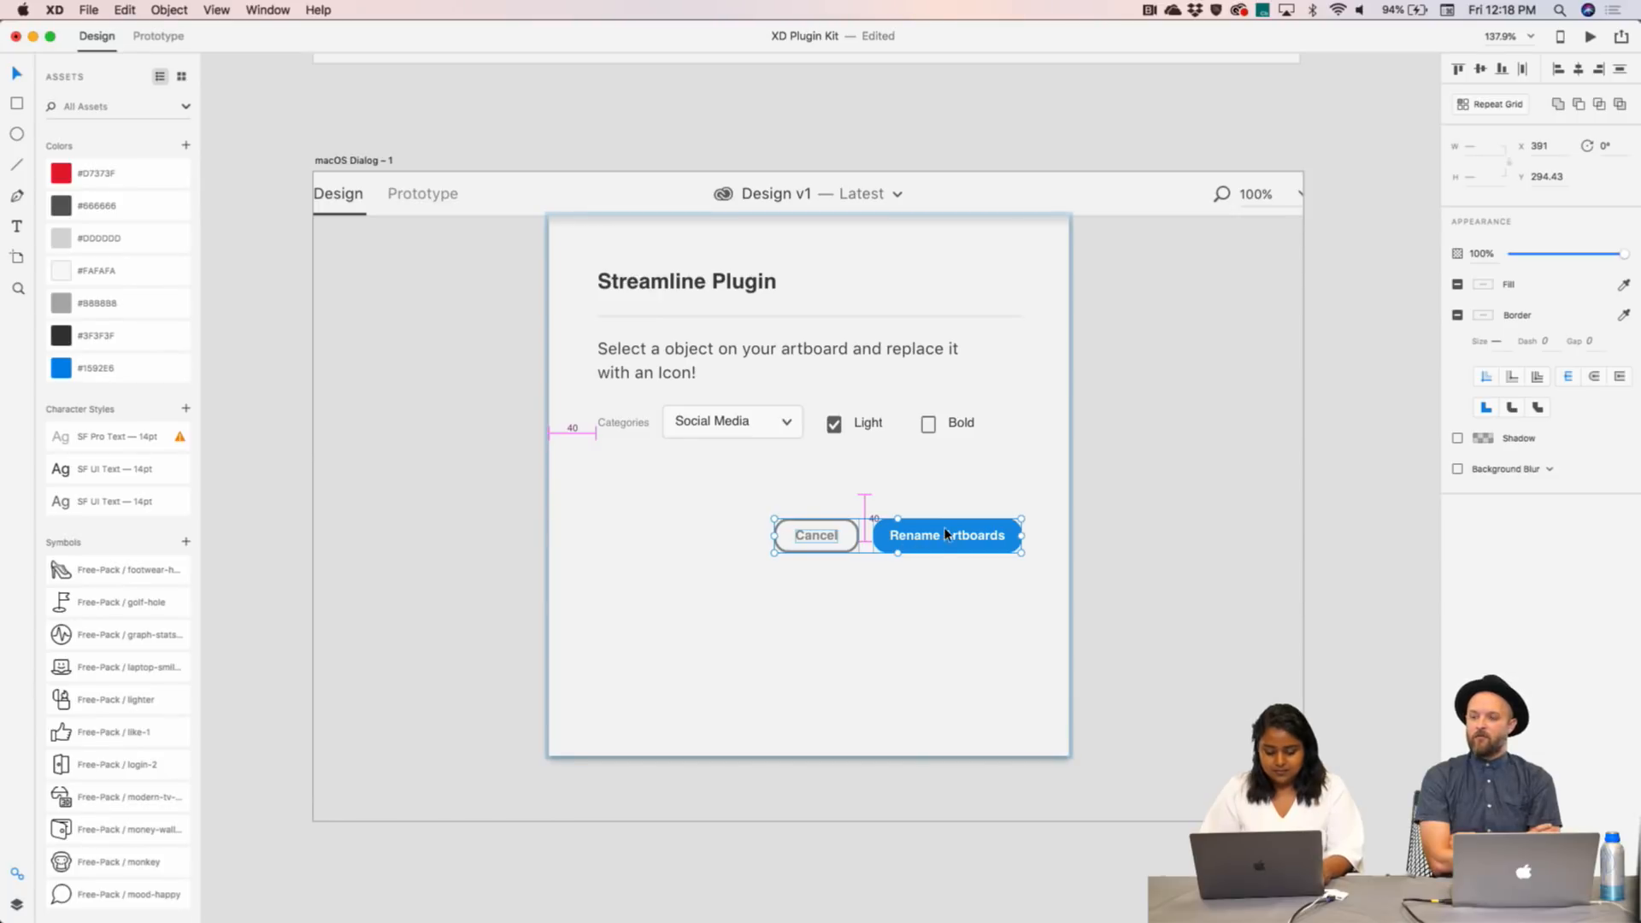
left_click_drag(946, 534, 945, 545)
key("super+z")
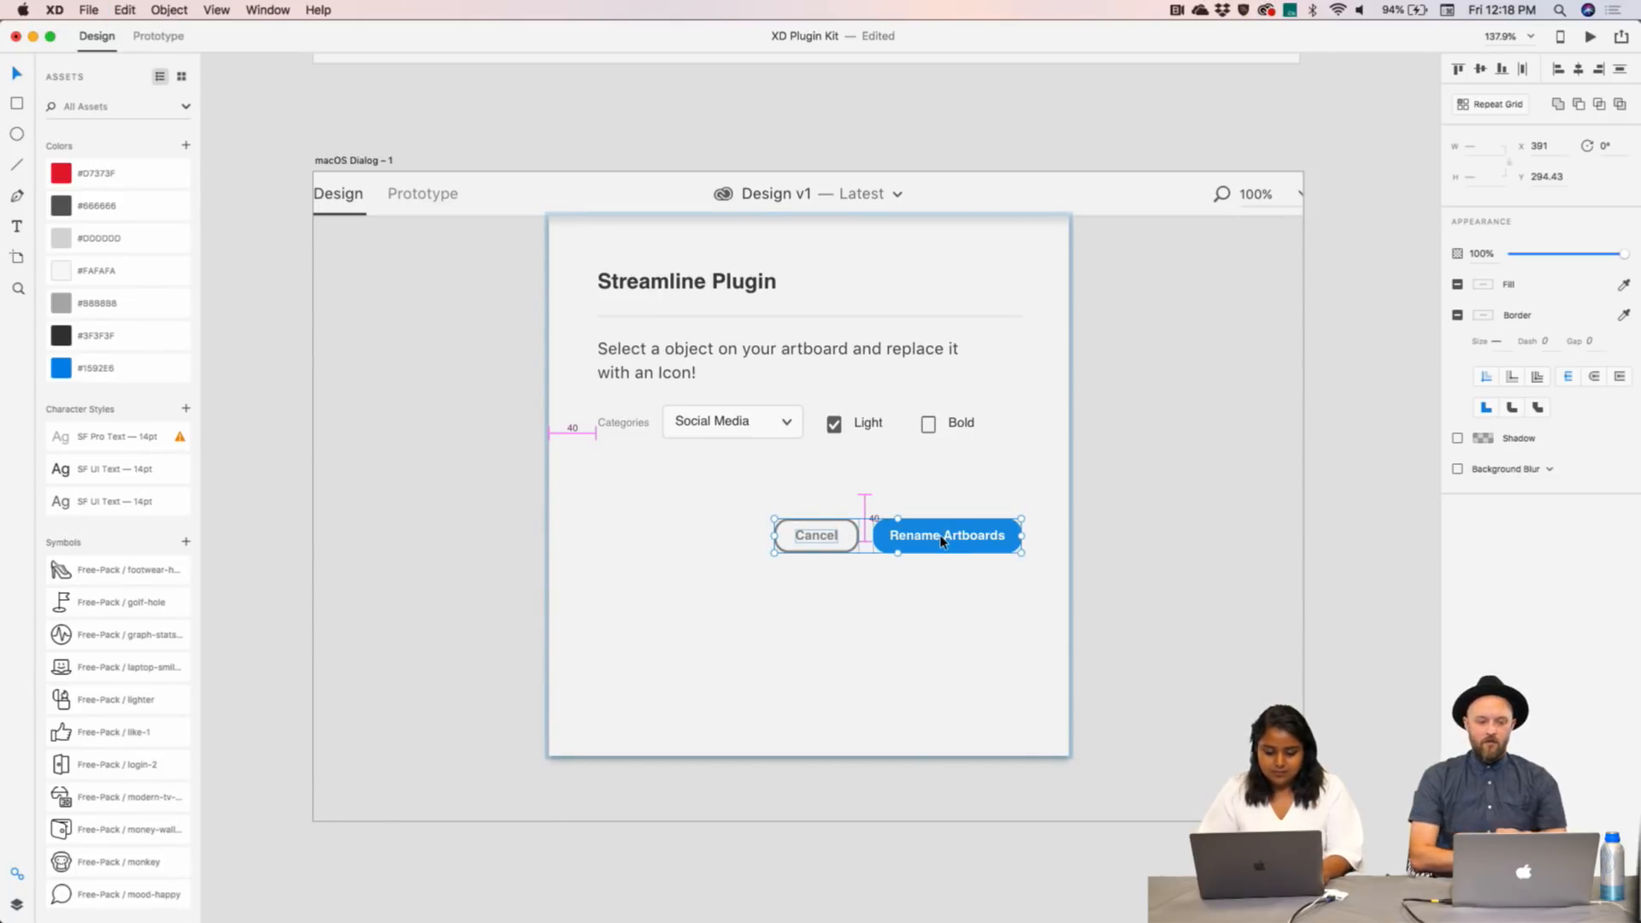
left_click(1153, 567)
- Inspect the dialog's background and pink spacer lines, clearing the leftover spacing marker
left_click_drag(1347, 586, 705, 517)
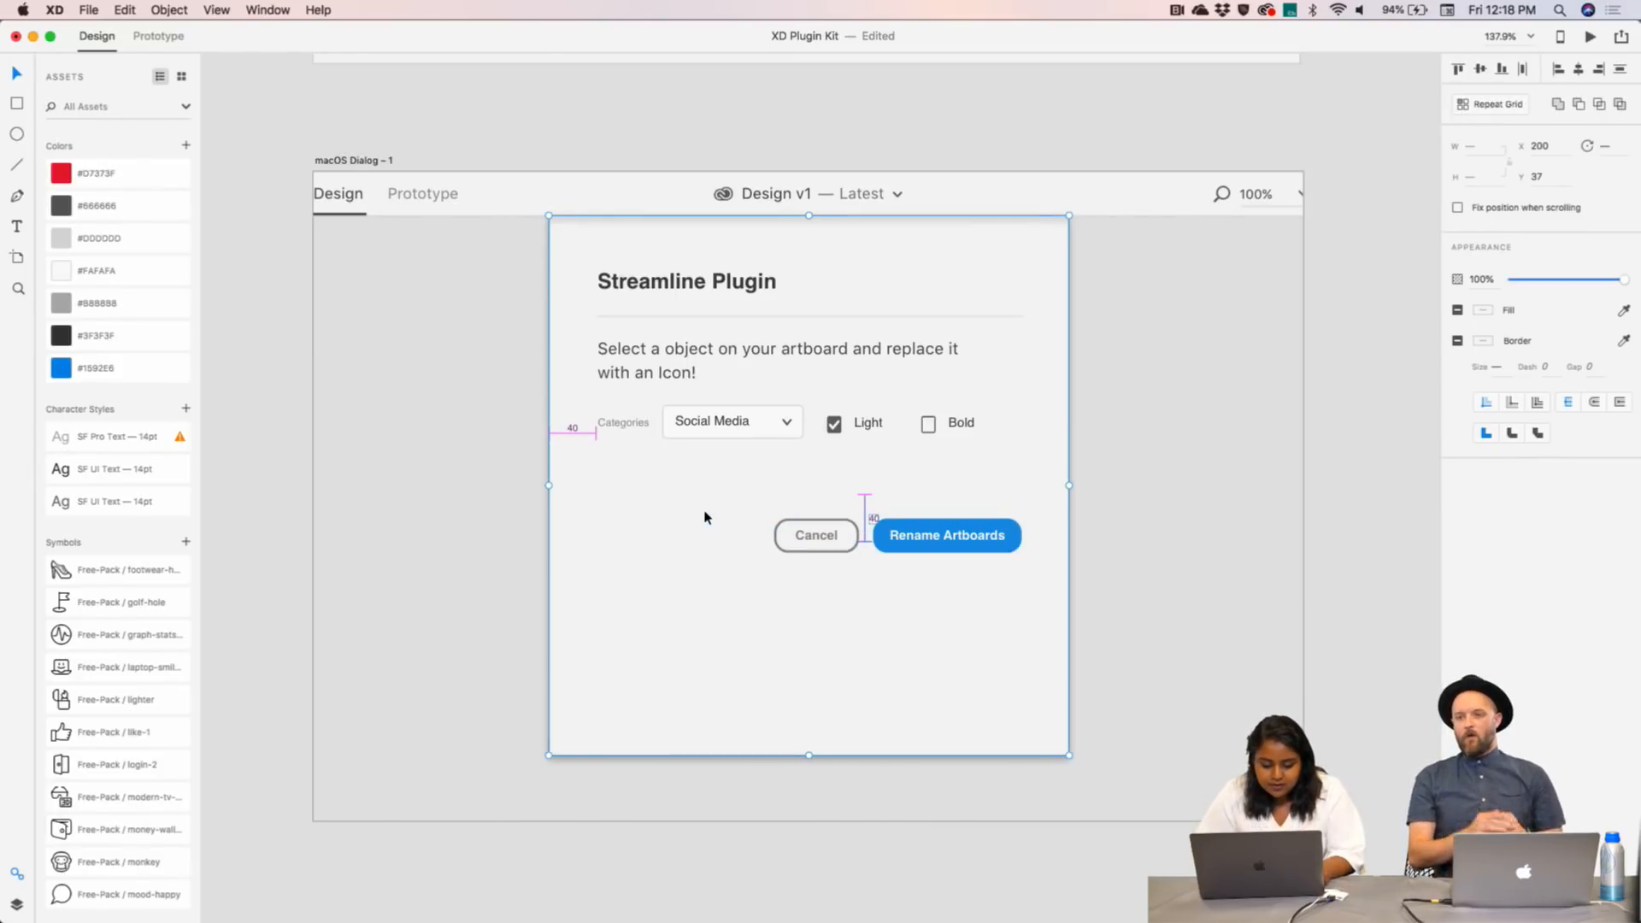
left_click(831, 539)
double_click(864, 501)
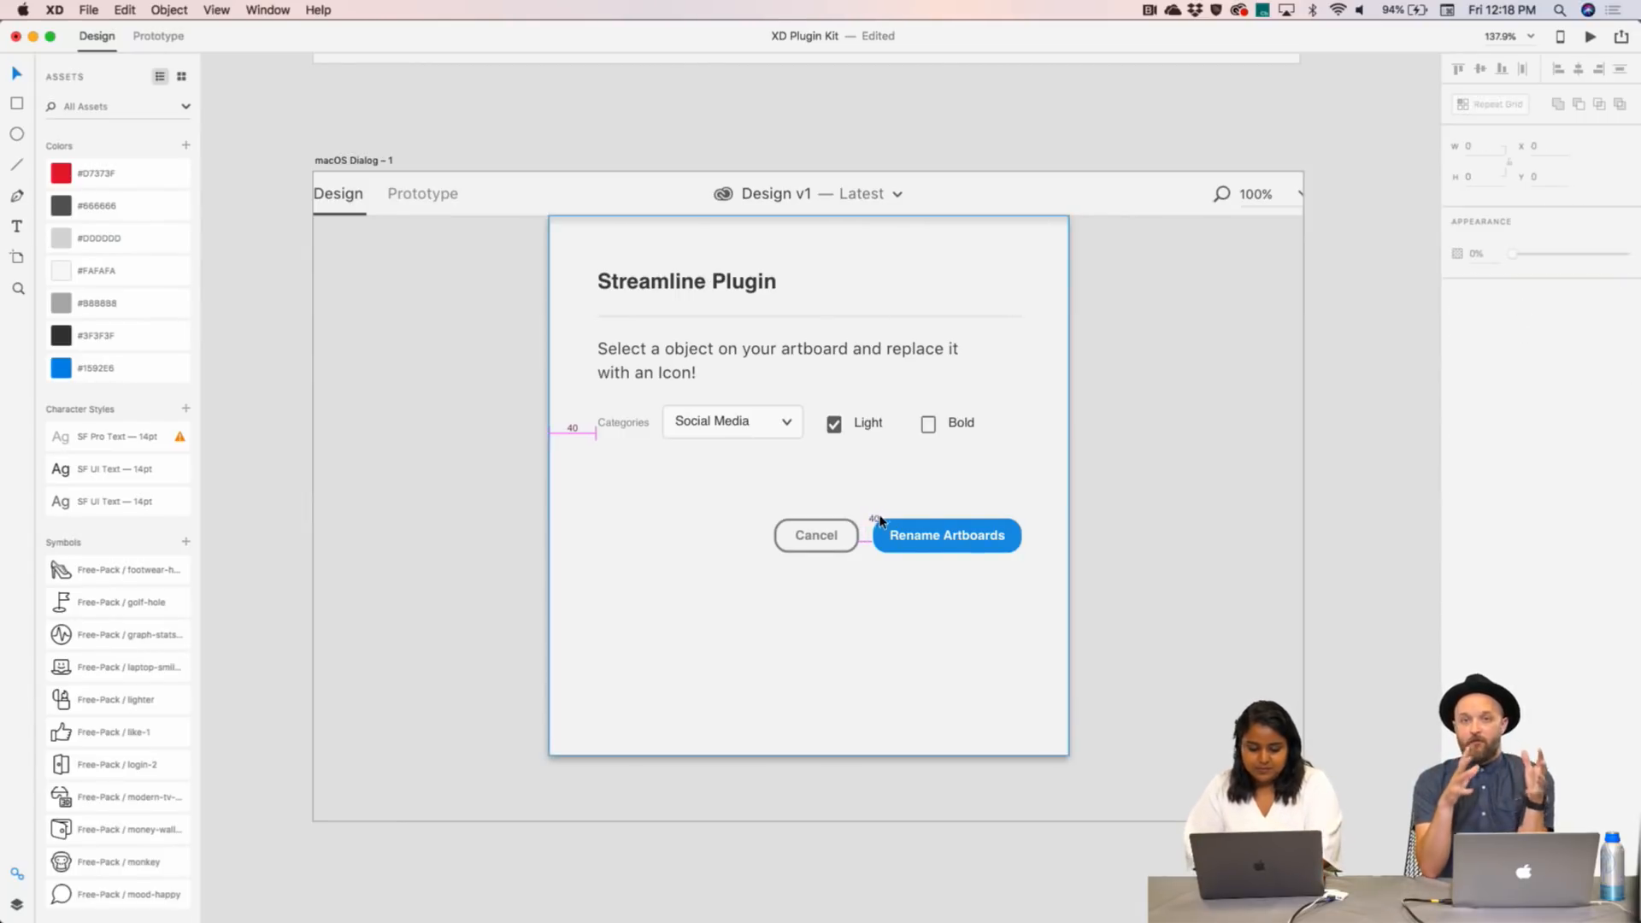
left_click(856, 543)
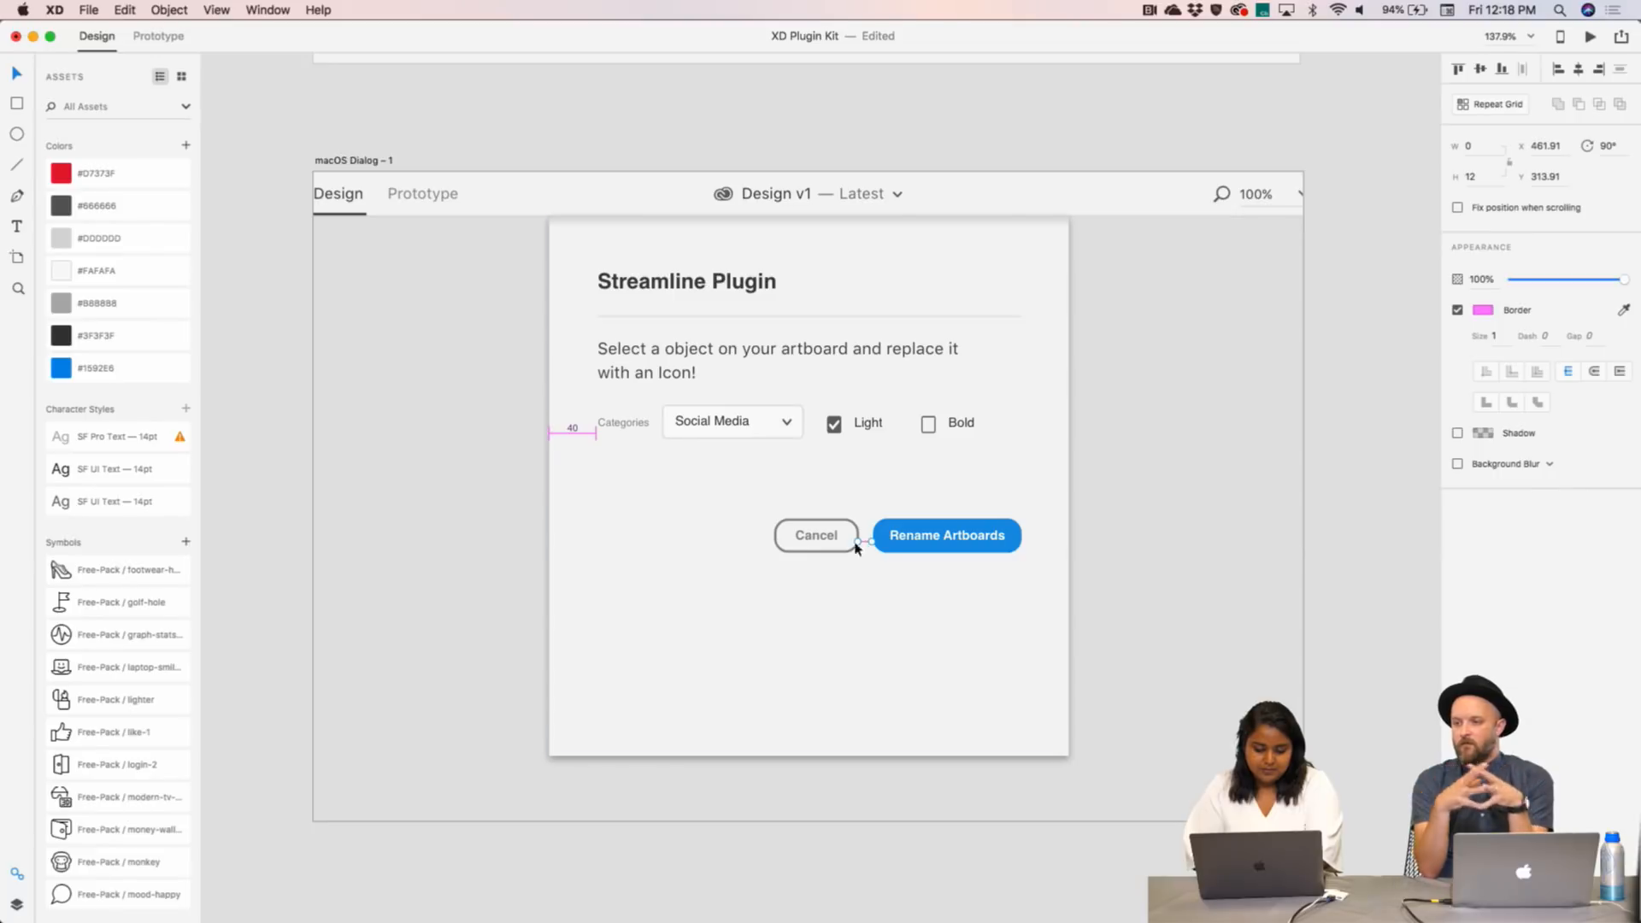
left_click(573, 430)
left_click(591, 436)
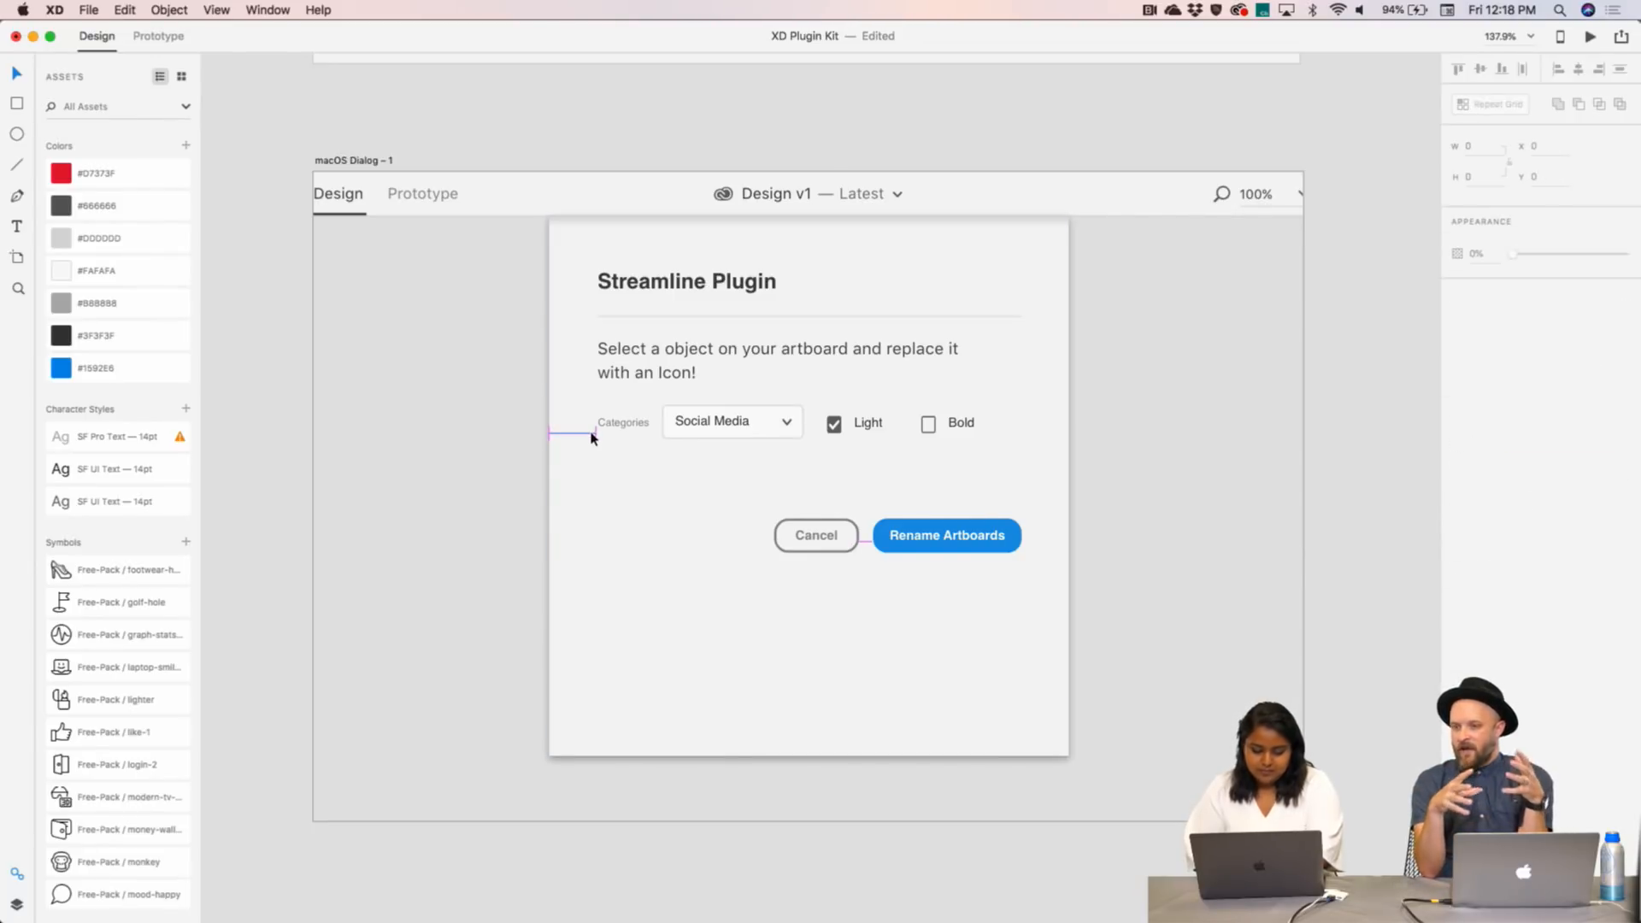
left_click(596, 436)
left_click(508, 439)
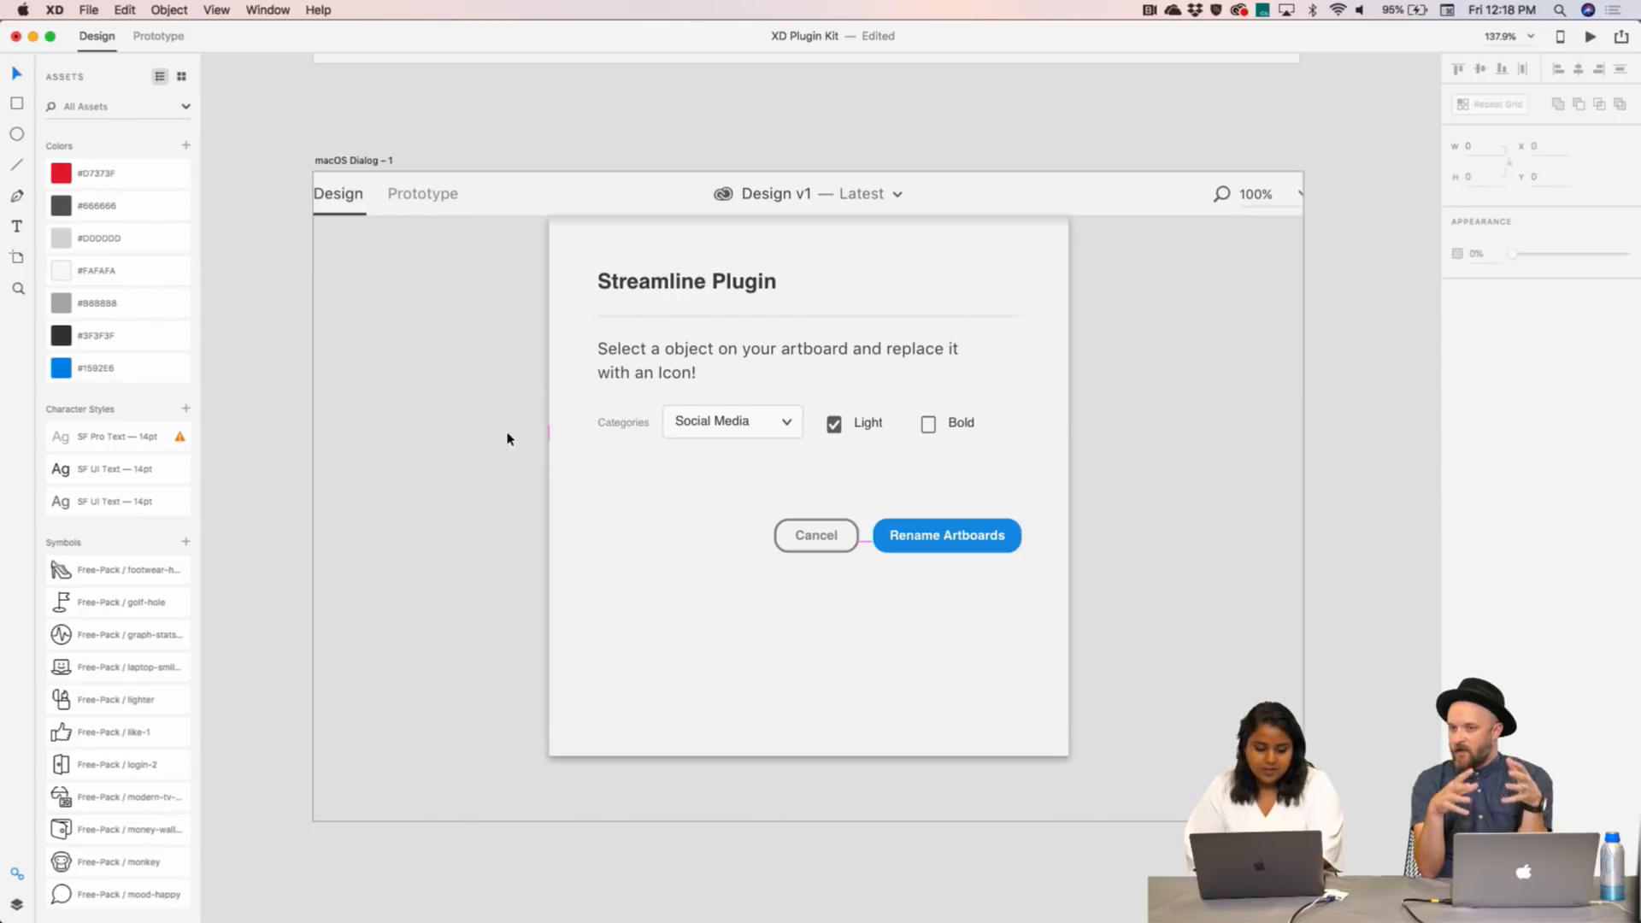
left_click(548, 436)
key("Escape")
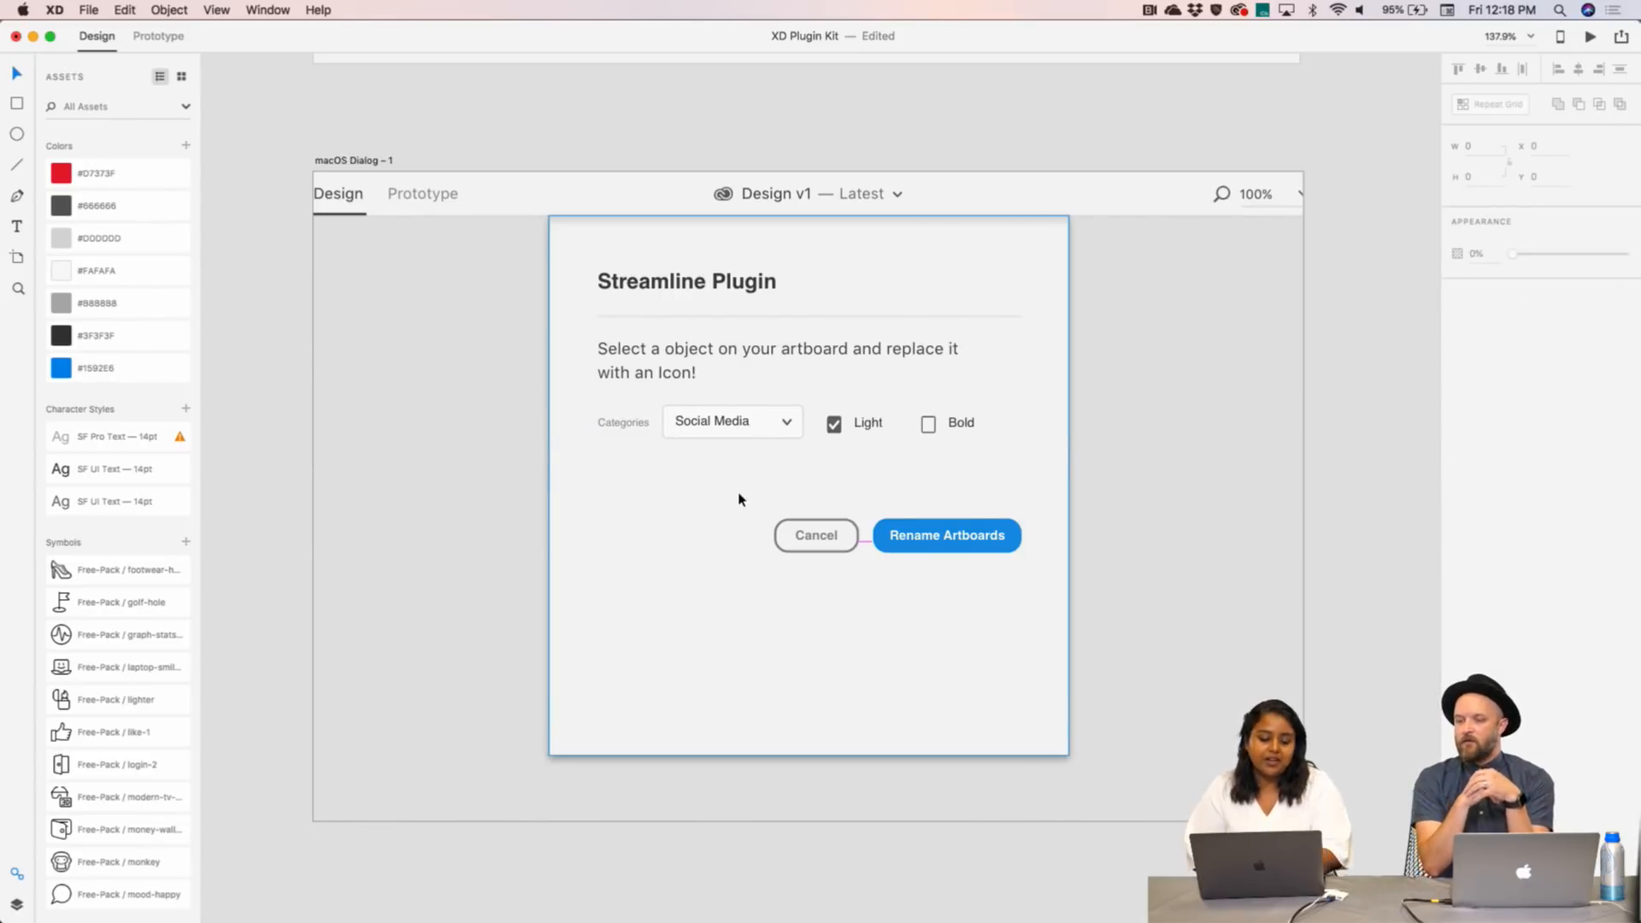
- Delete the Rename Artboards and Cancel buttons from the dialog
left_click(846, 538)
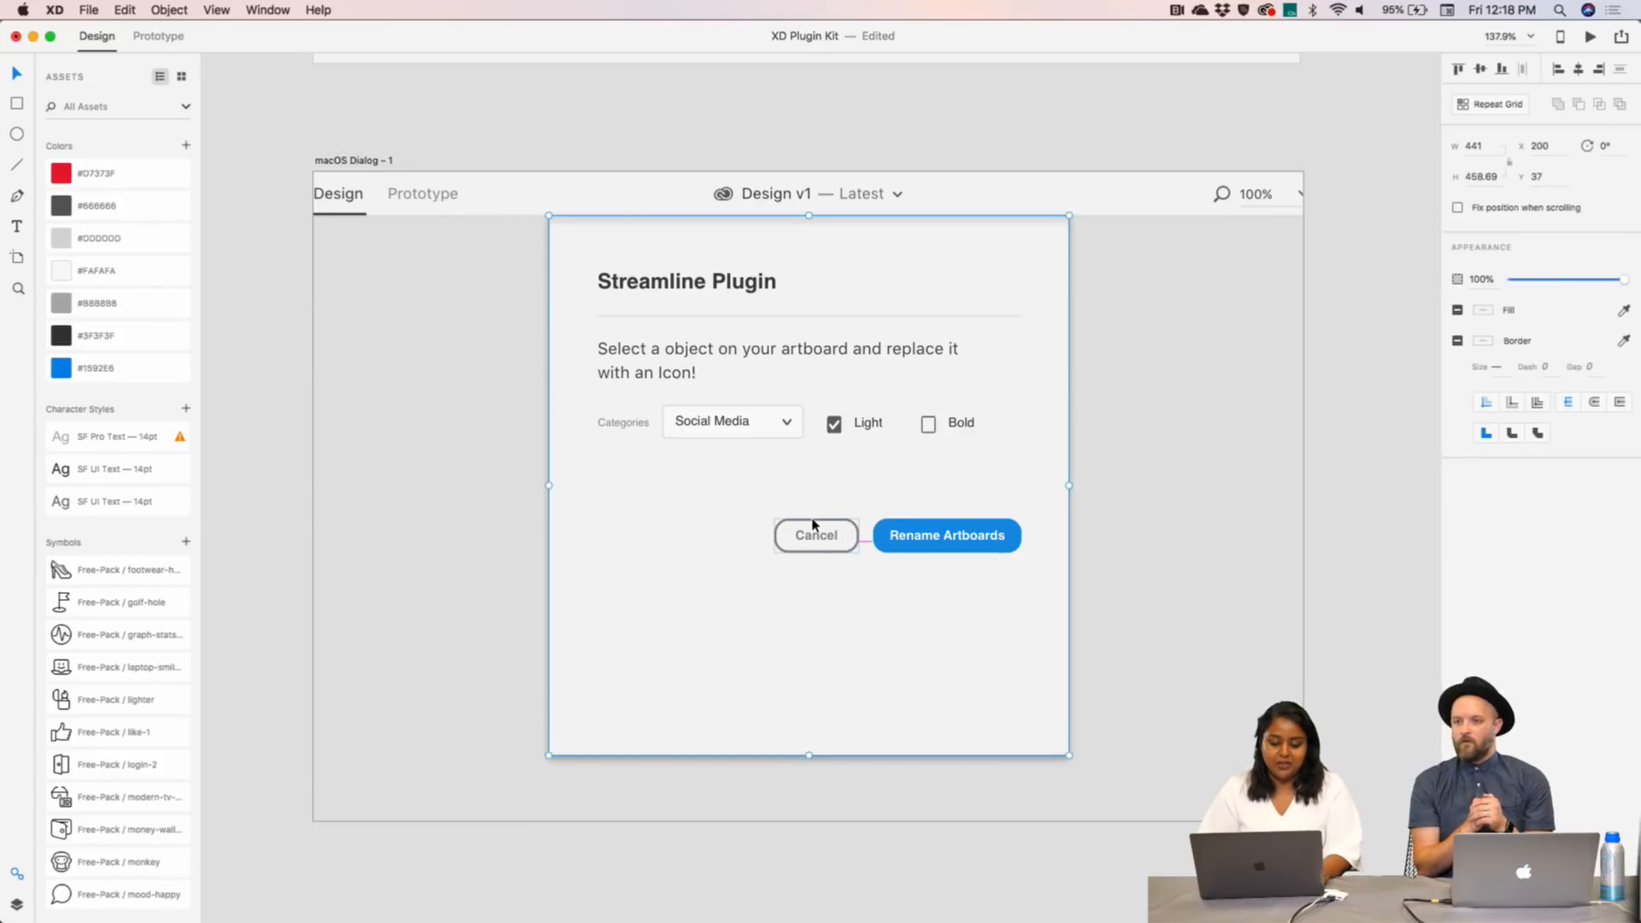
left_click(980, 541)
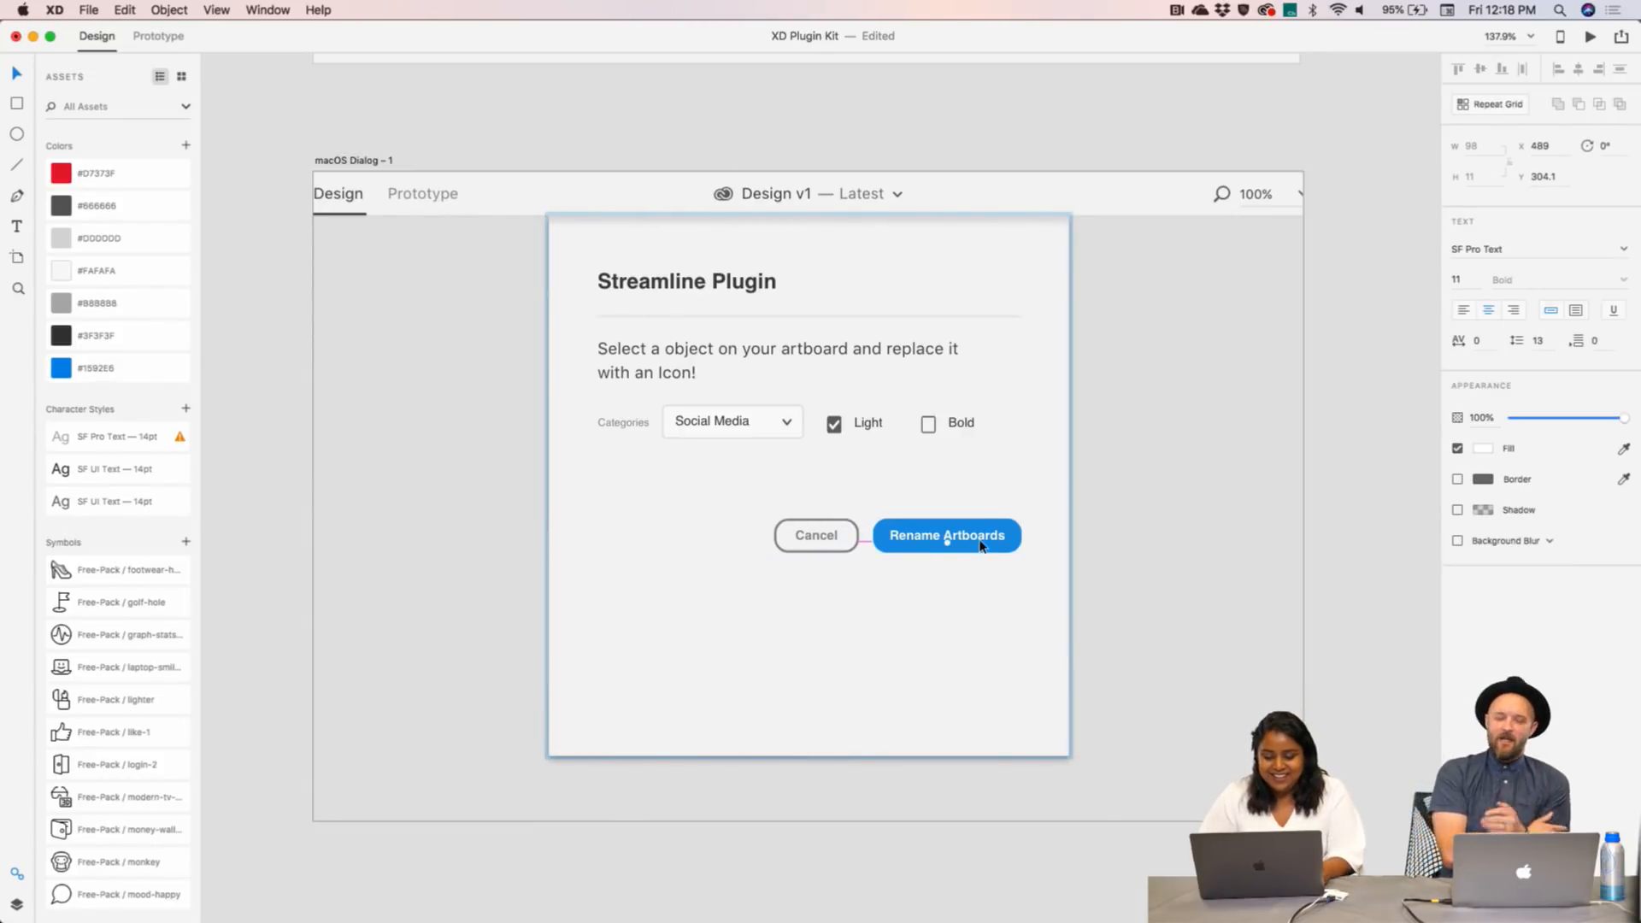
key("Delete")
left_click(977, 539)
key("Delete")
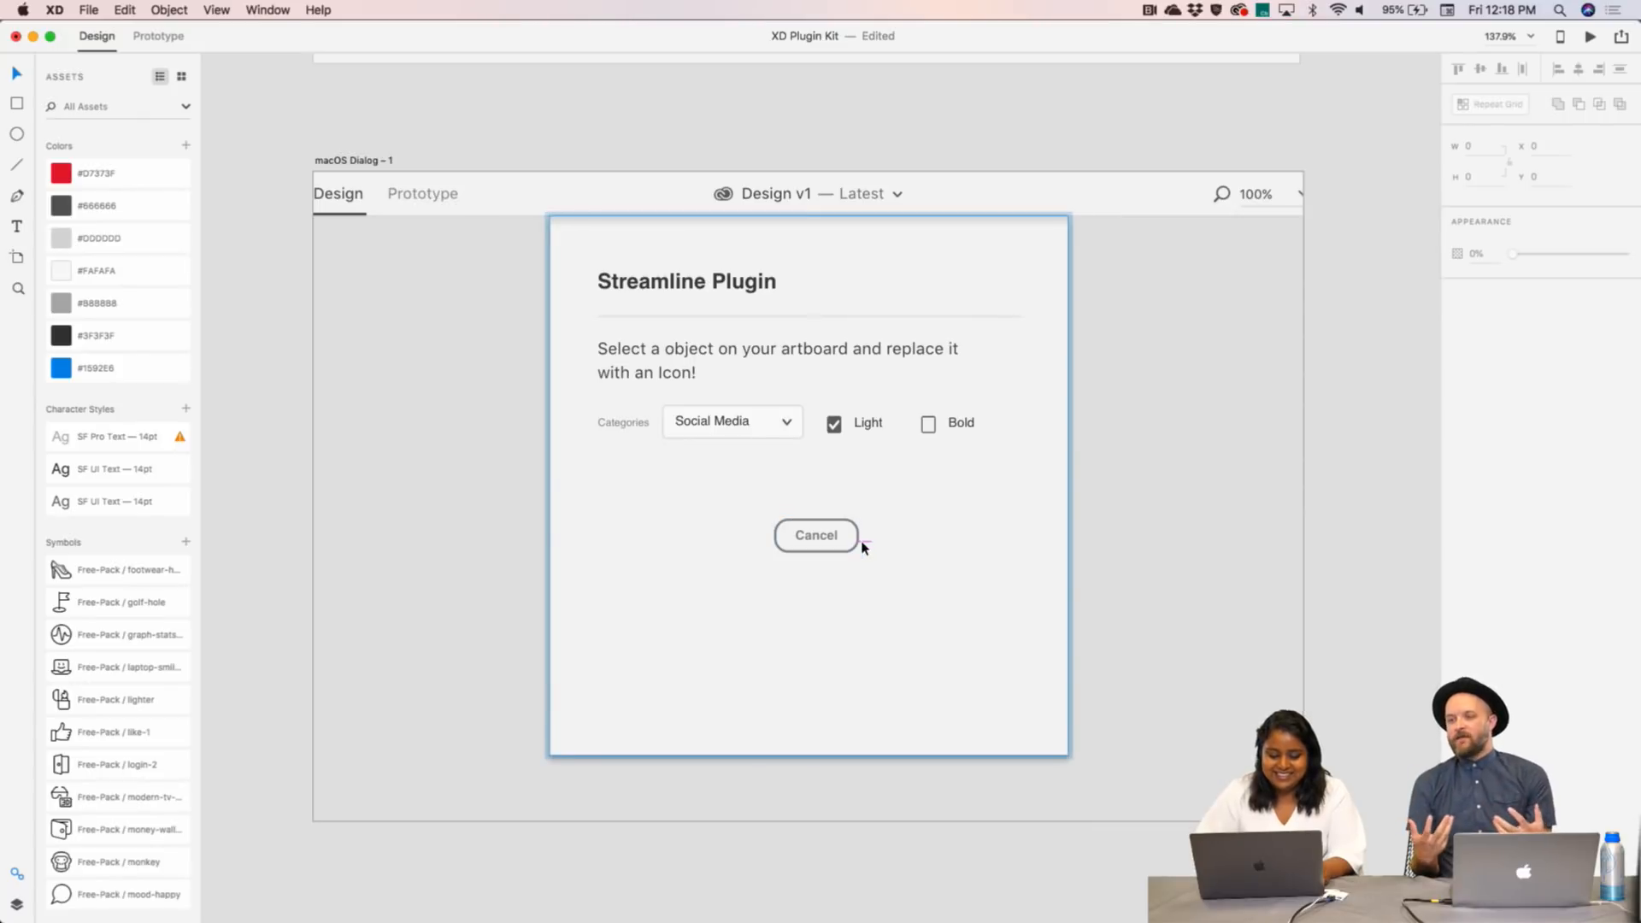
left_click(860, 545)
double_click(816, 536)
key("Delete")
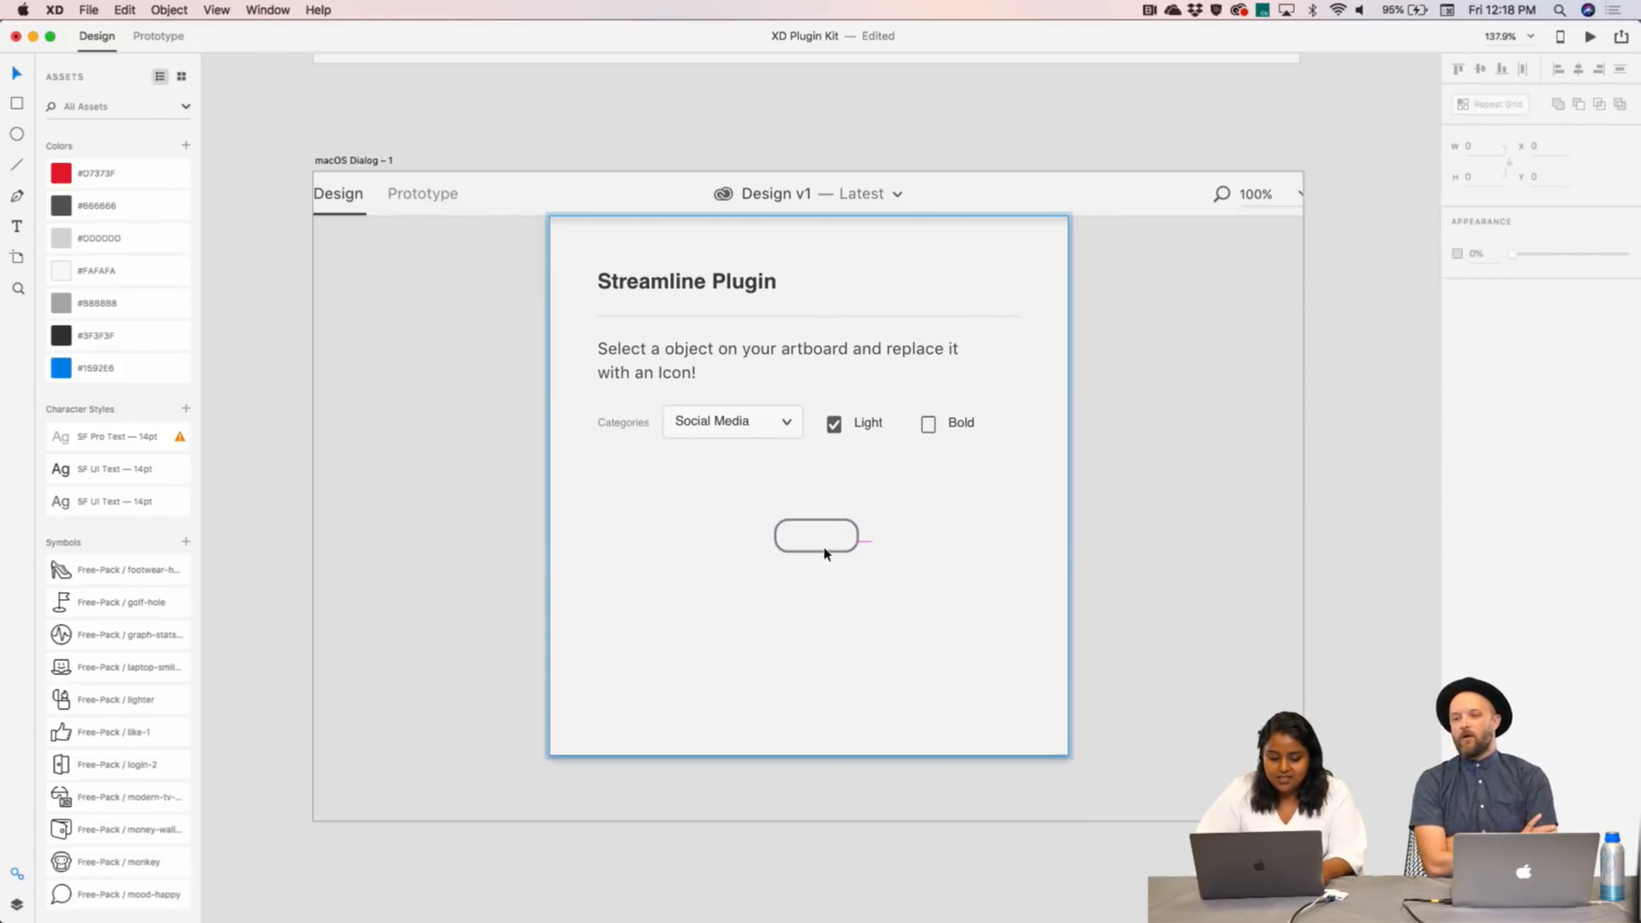
left_click(826, 552)
key("Delete")
- Locate the dialog's background, Rectangle 69 and Group 25 layers in the Layers panel
left_click(862, 545)
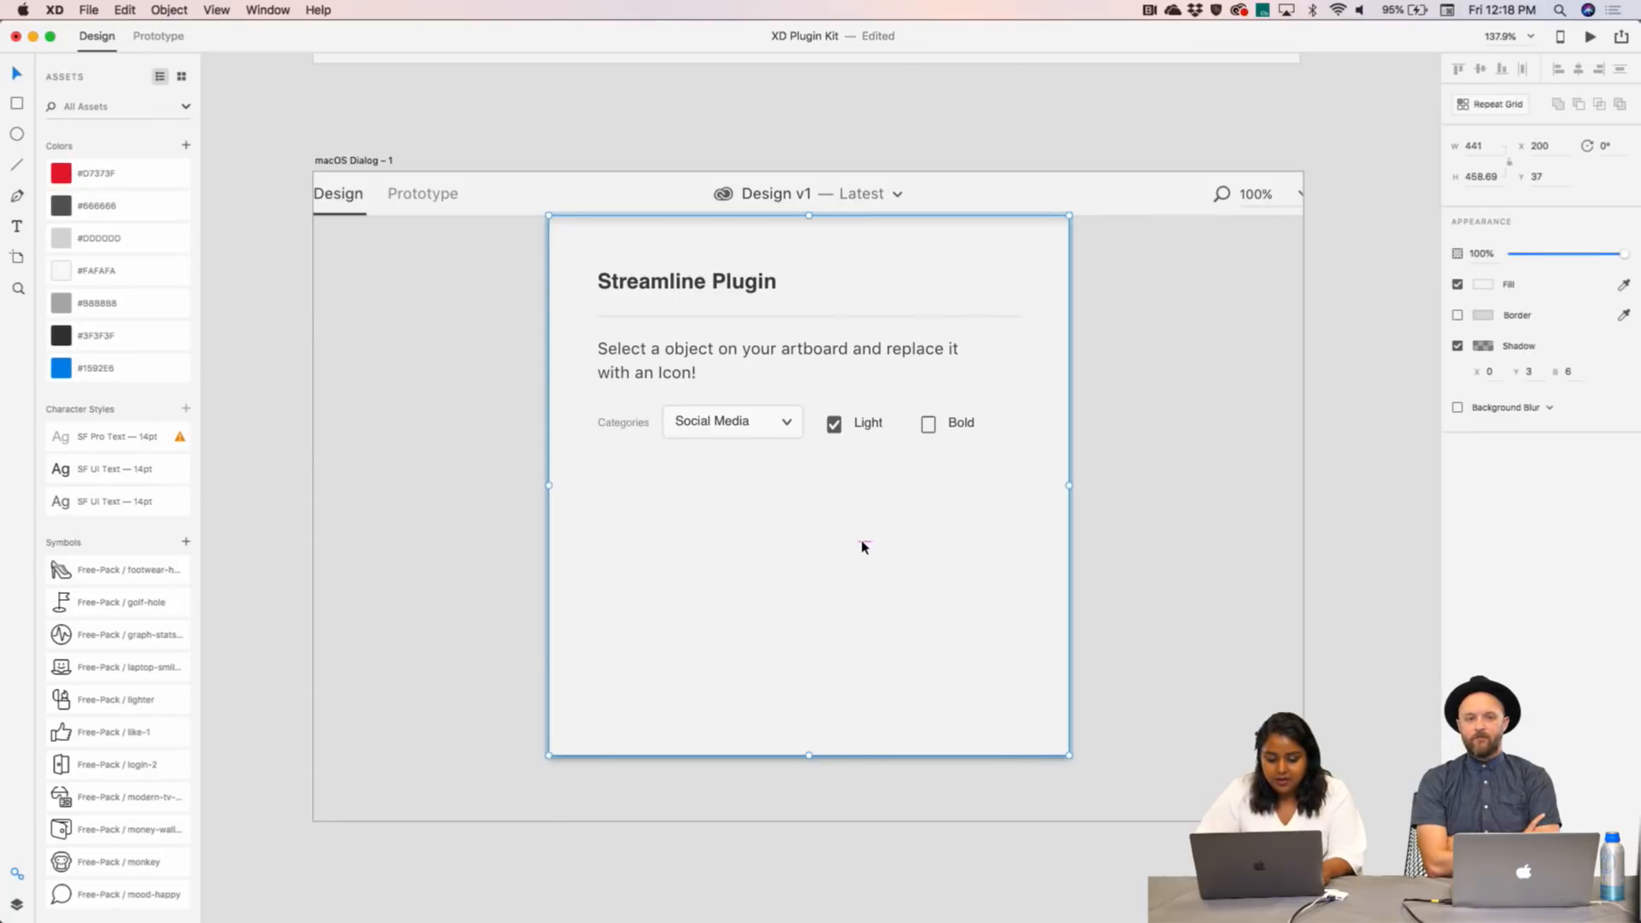
left_click(863, 546)
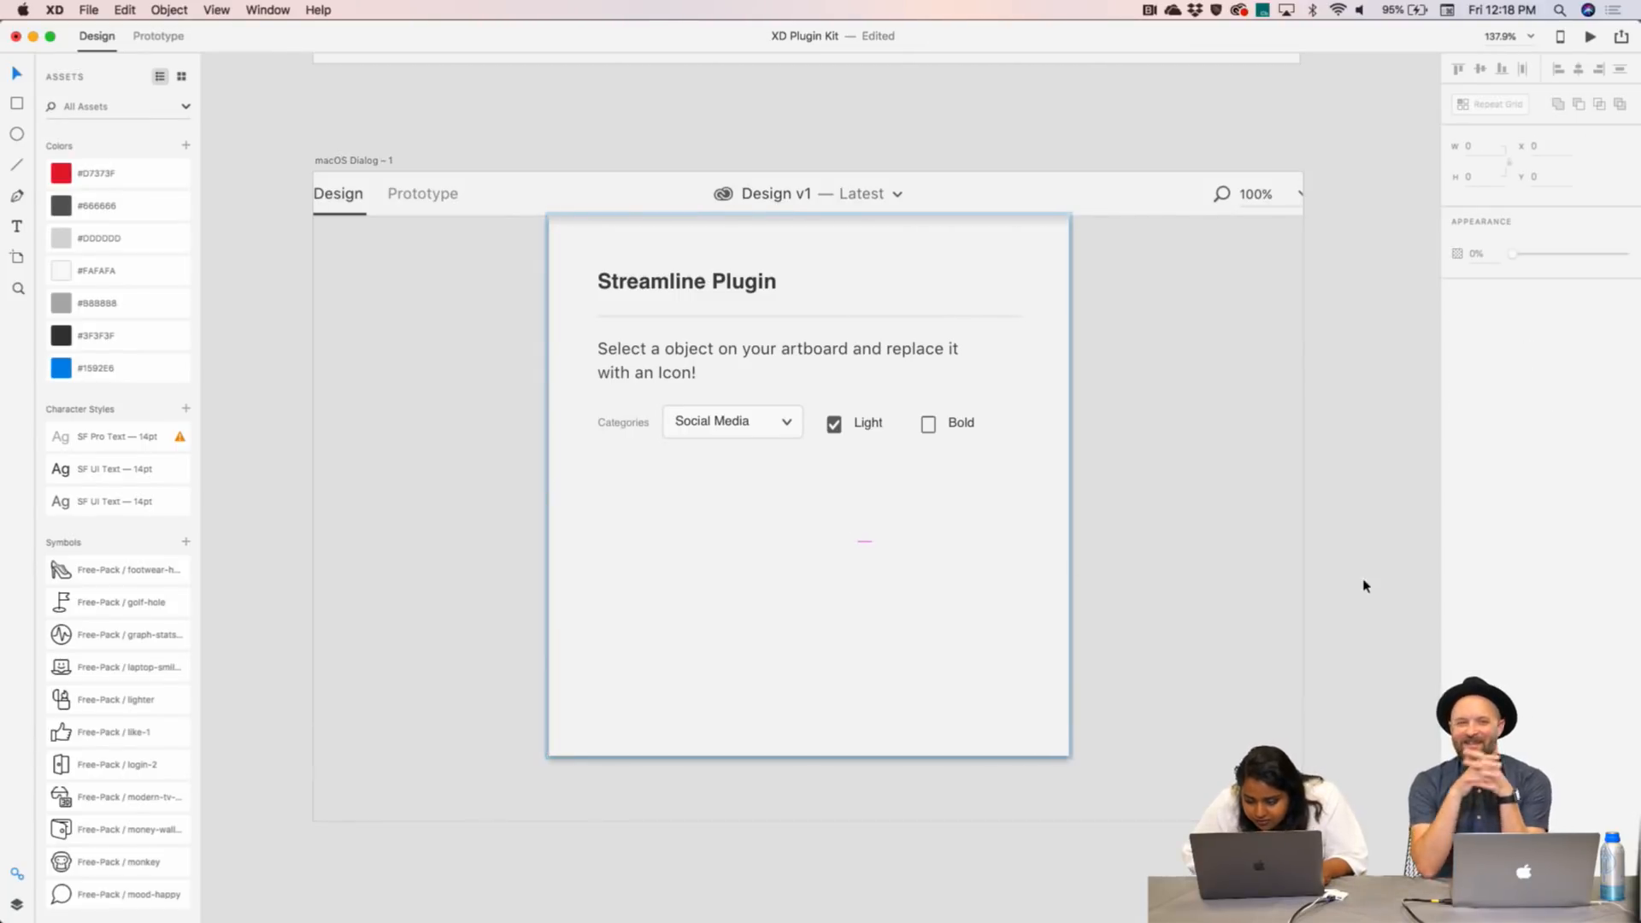
left_click_drag(1362, 582, 835, 504)
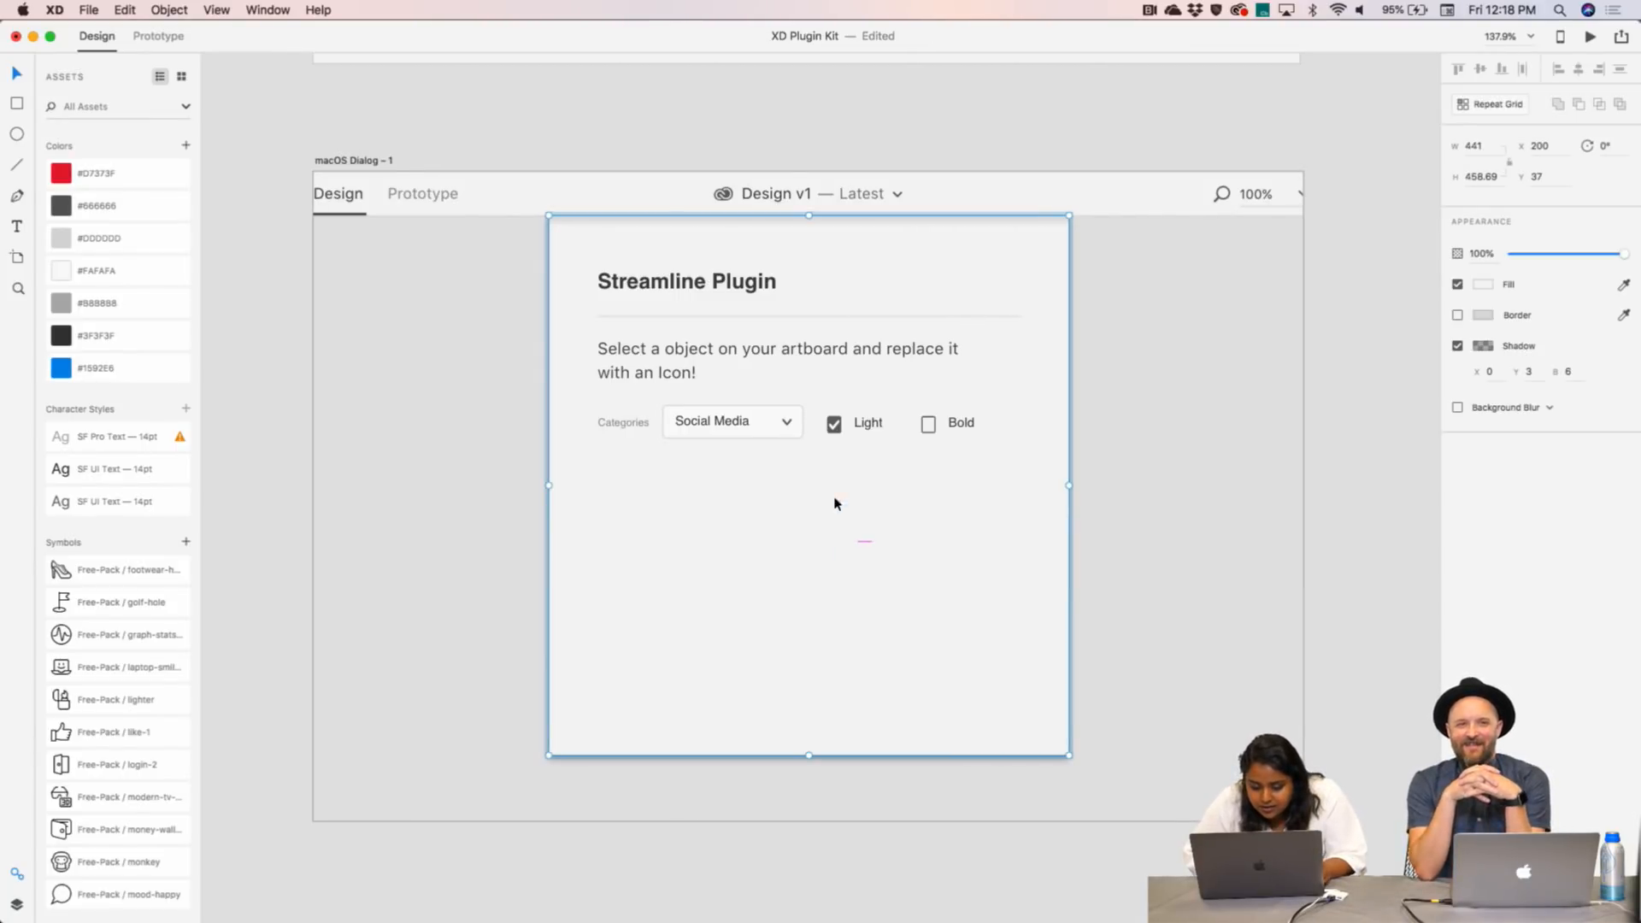
left_click(865, 546)
scroll(867, 547, "up", 1)
scroll(865, 543, "down", 2)
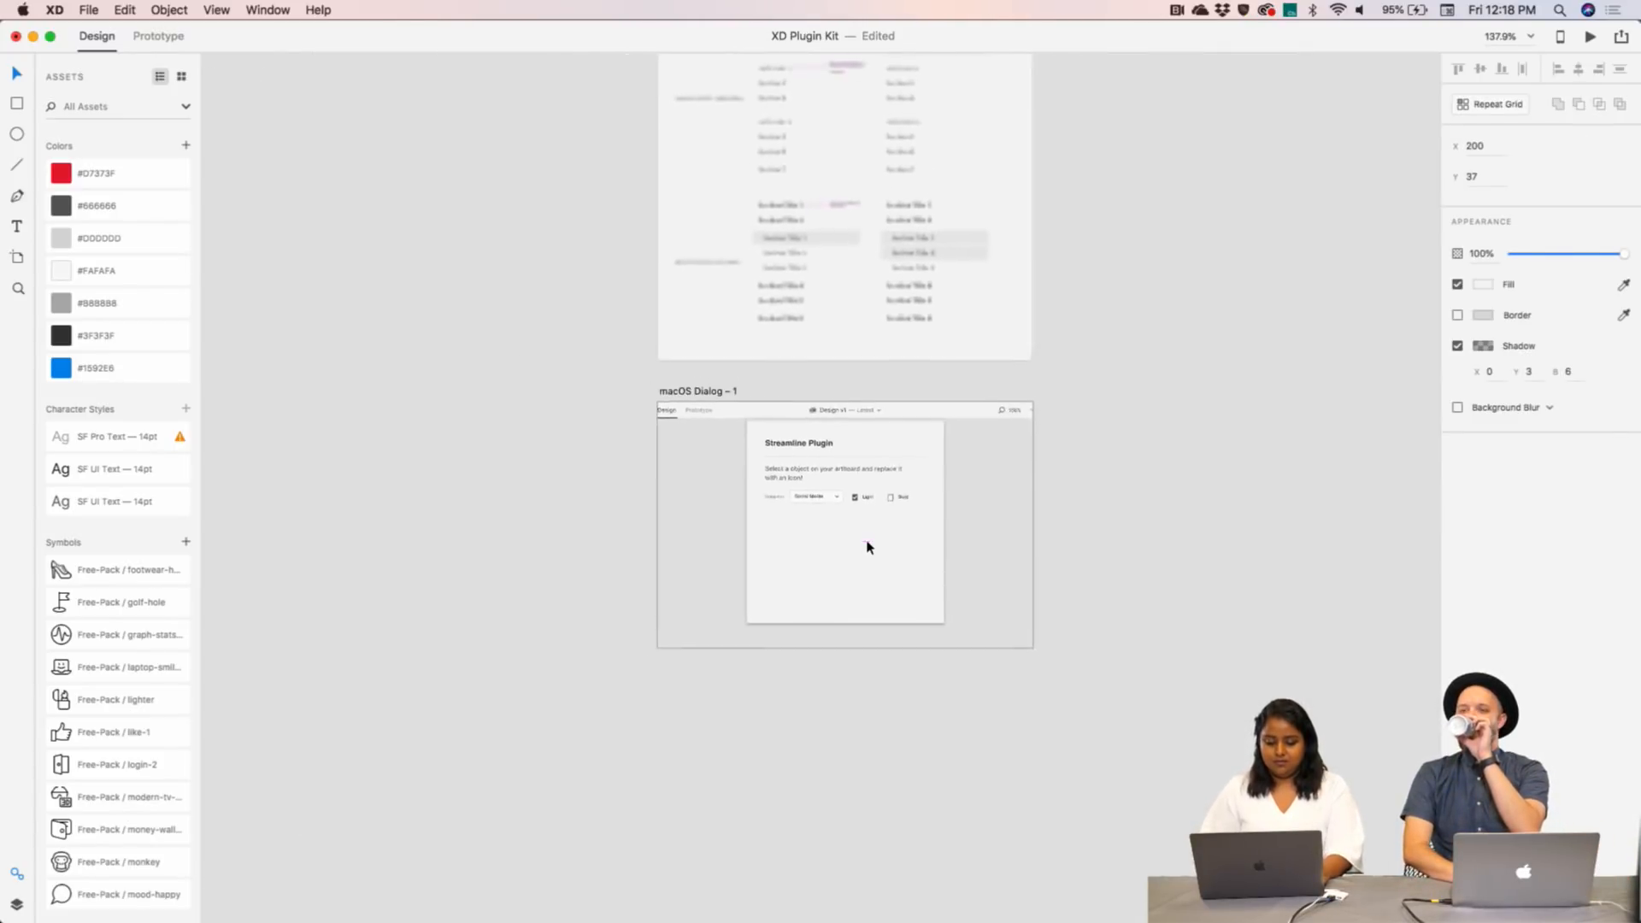
scroll(865, 544, "up", 5)
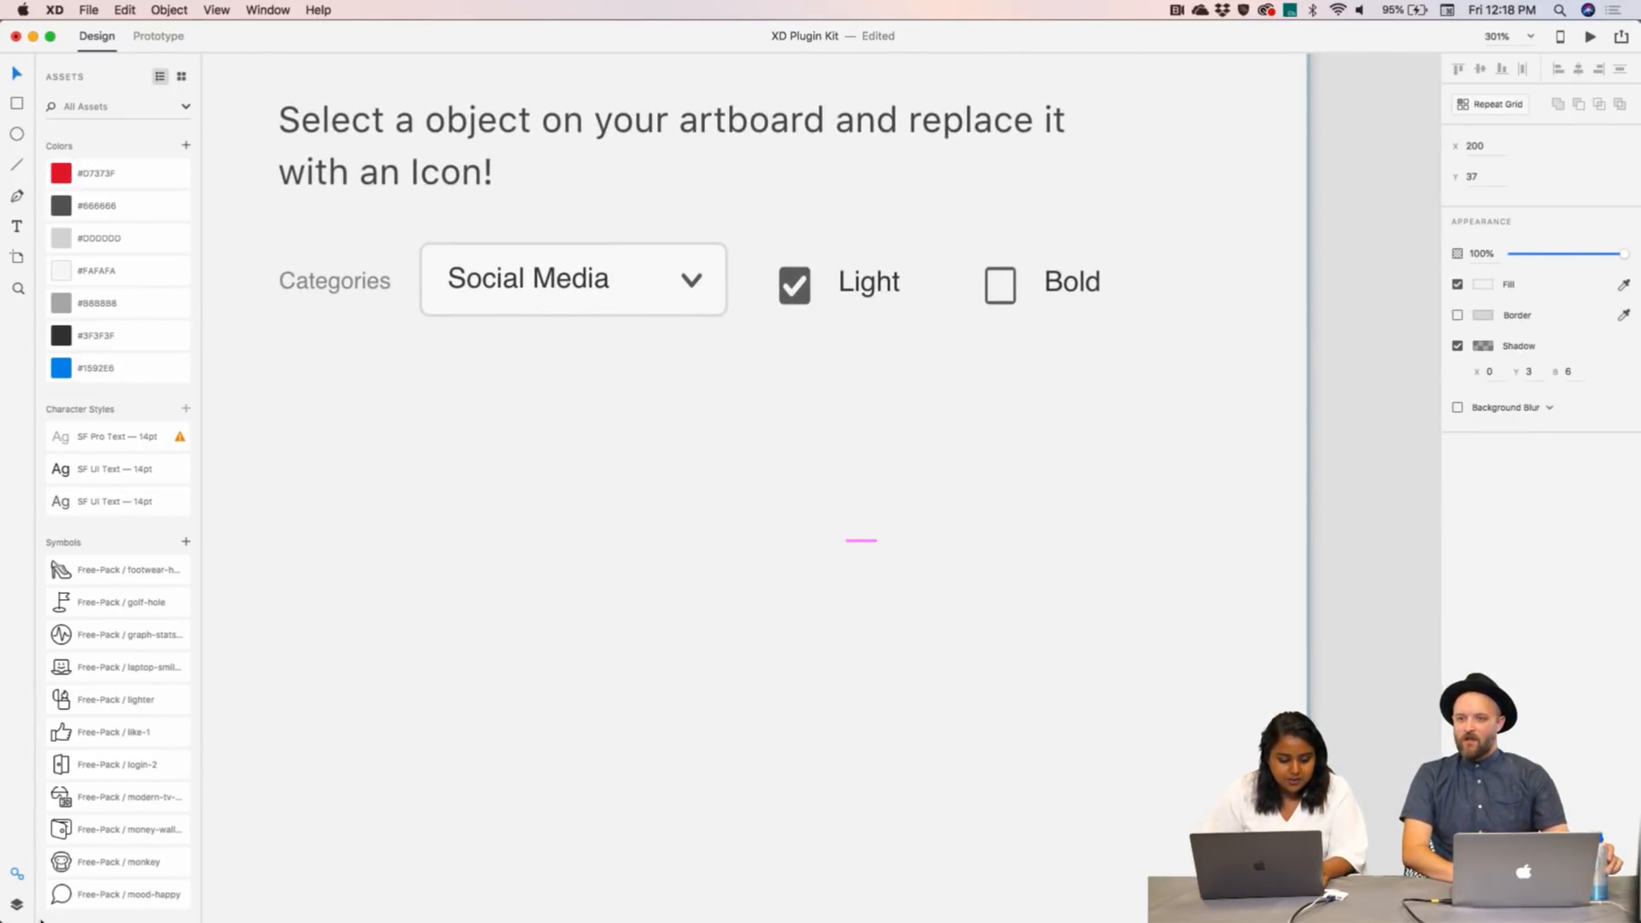
left_click(17, 903)
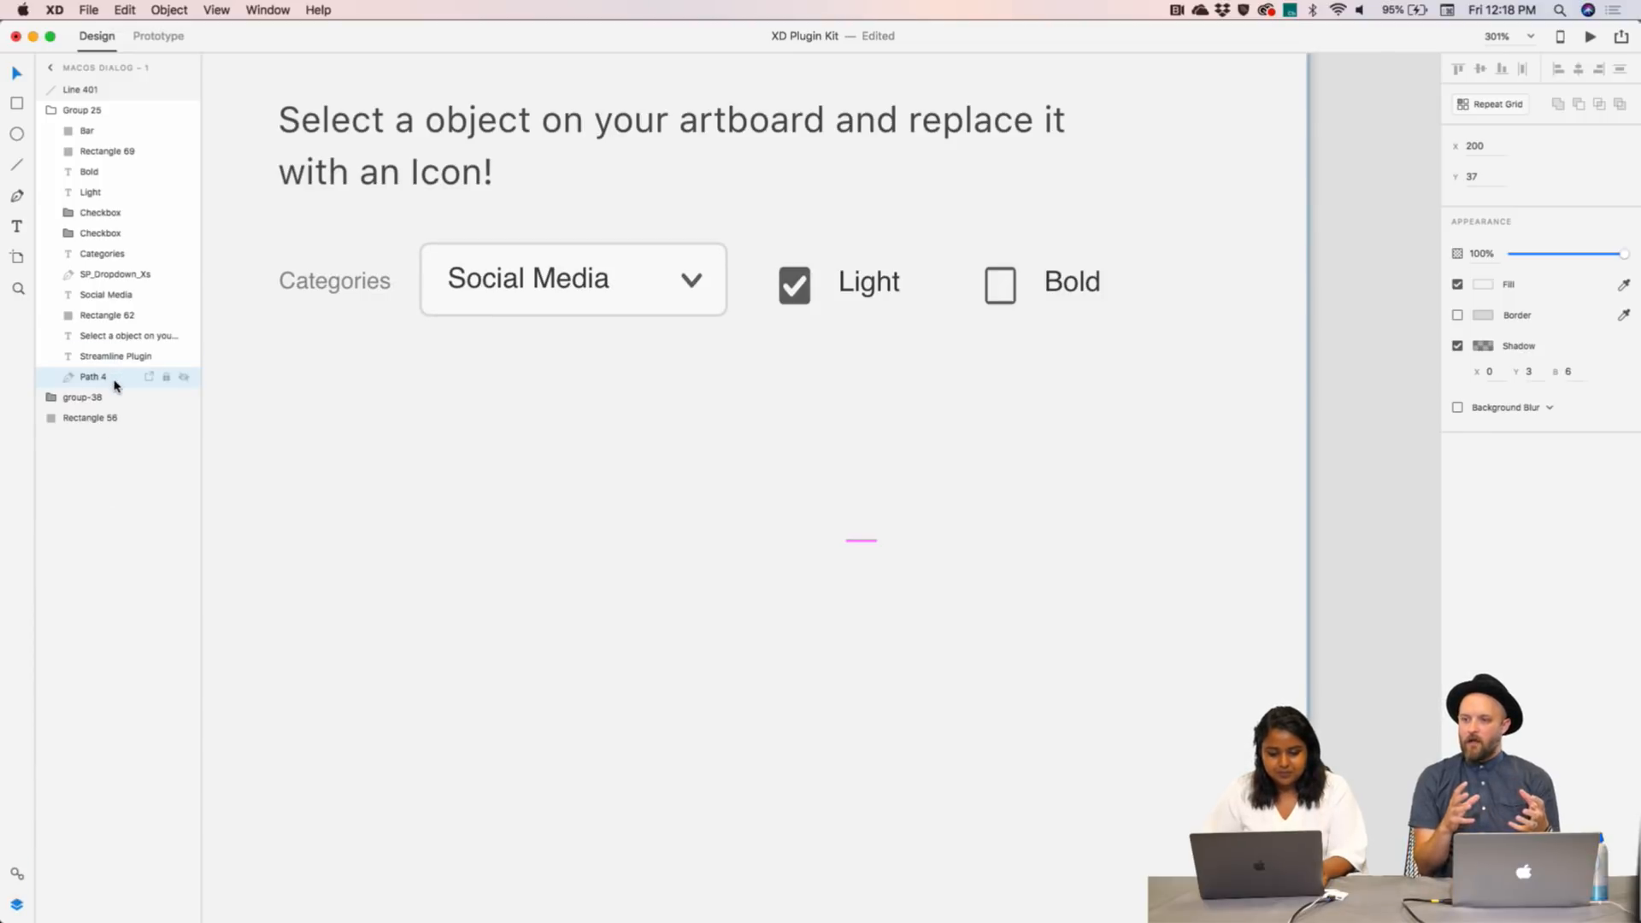
left_click(139, 133)
left_click(124, 152)
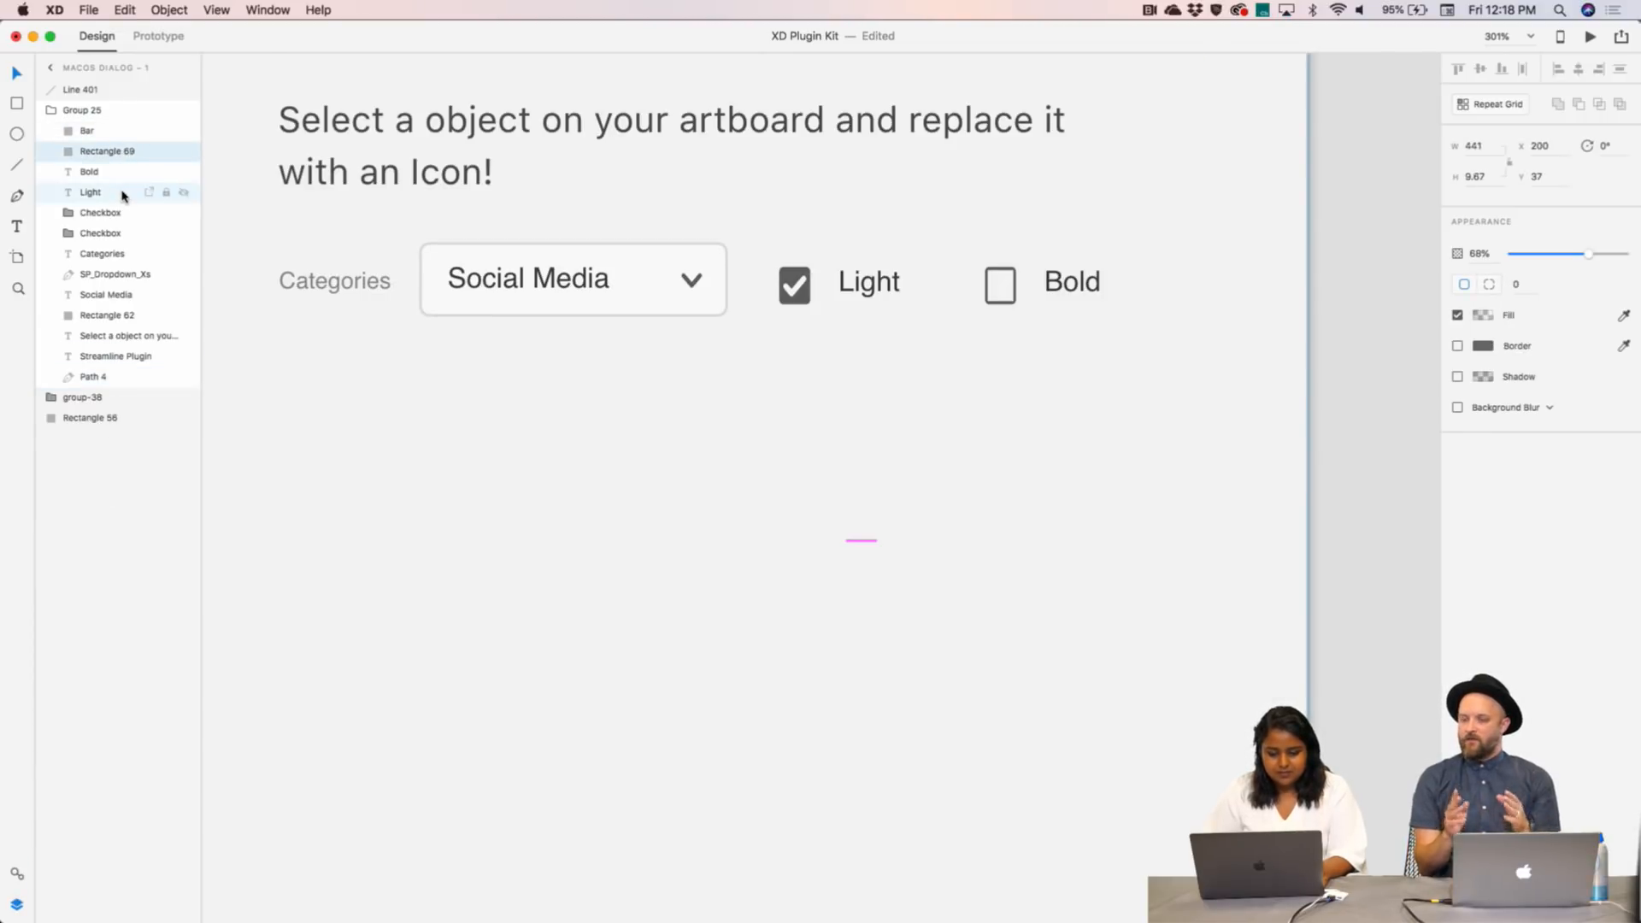
left_click(96, 111)
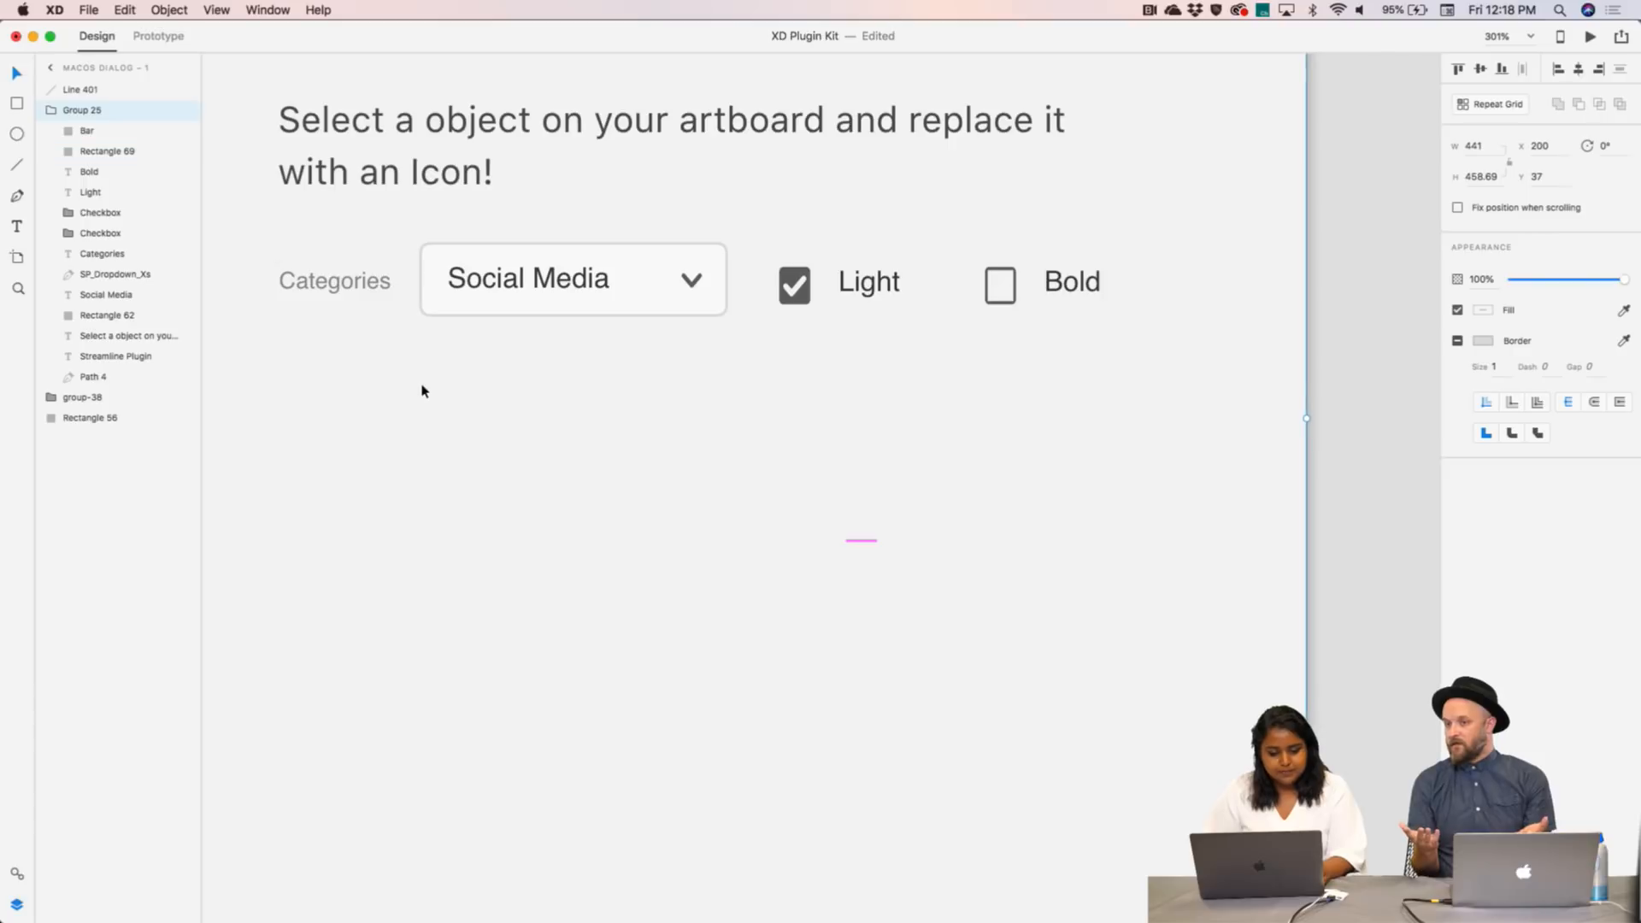
- Delete the stray pink Line 401, then undo to restore the deleted buttons
scroll(421, 391, "down", 5)
left_click(722, 823)
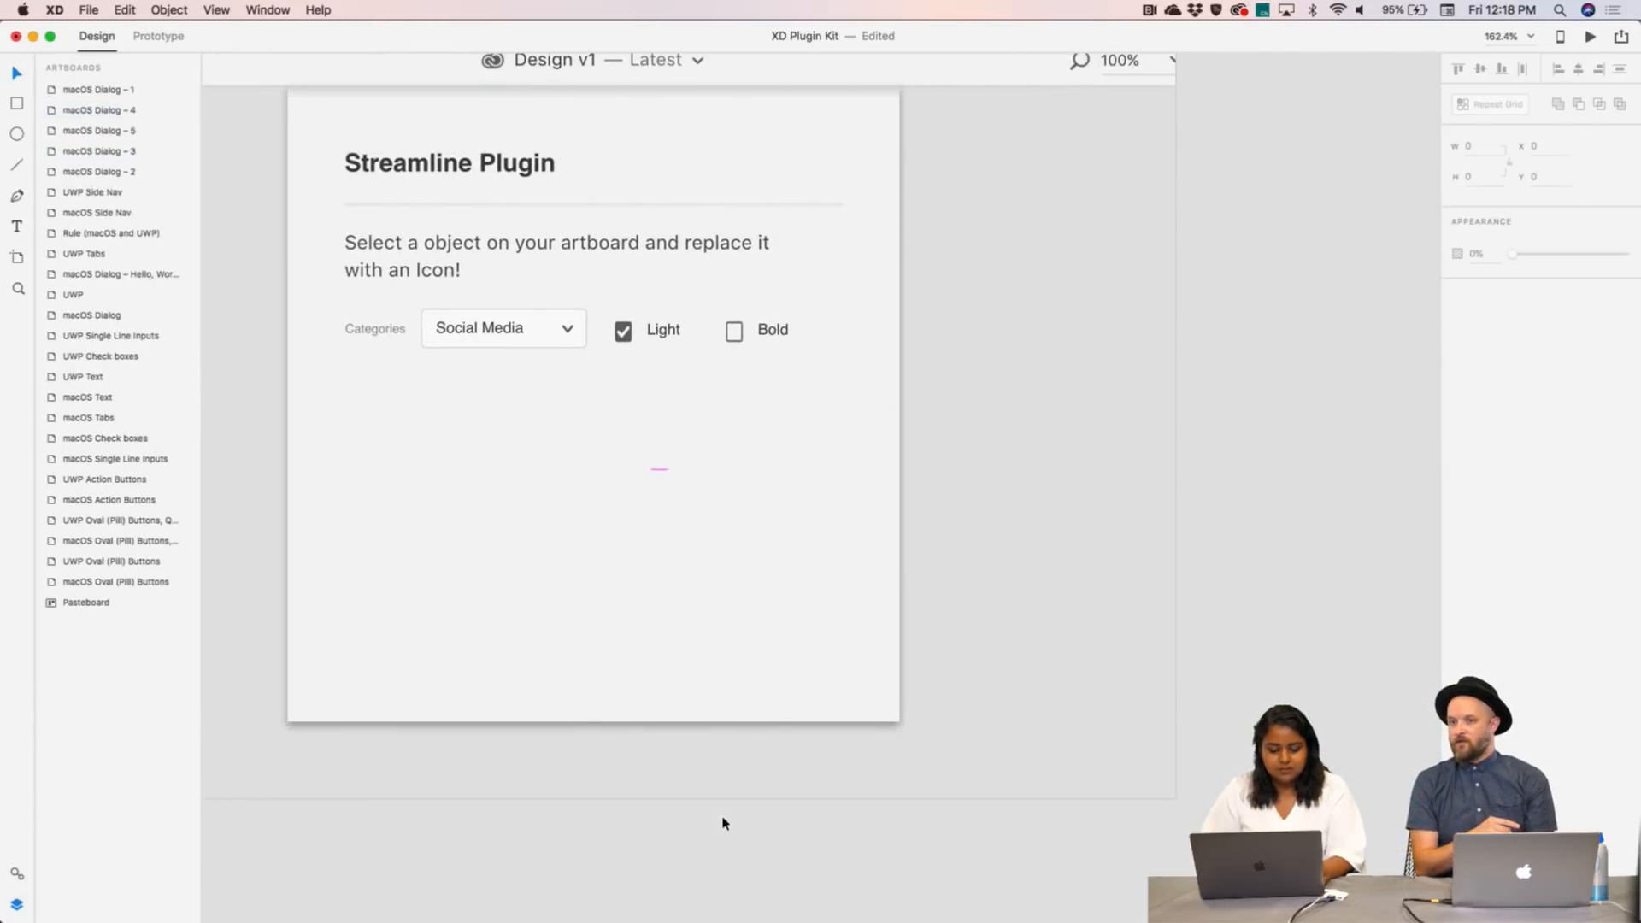
left_click_drag(745, 822, 574, 429)
left_click(520, 445, "shift")
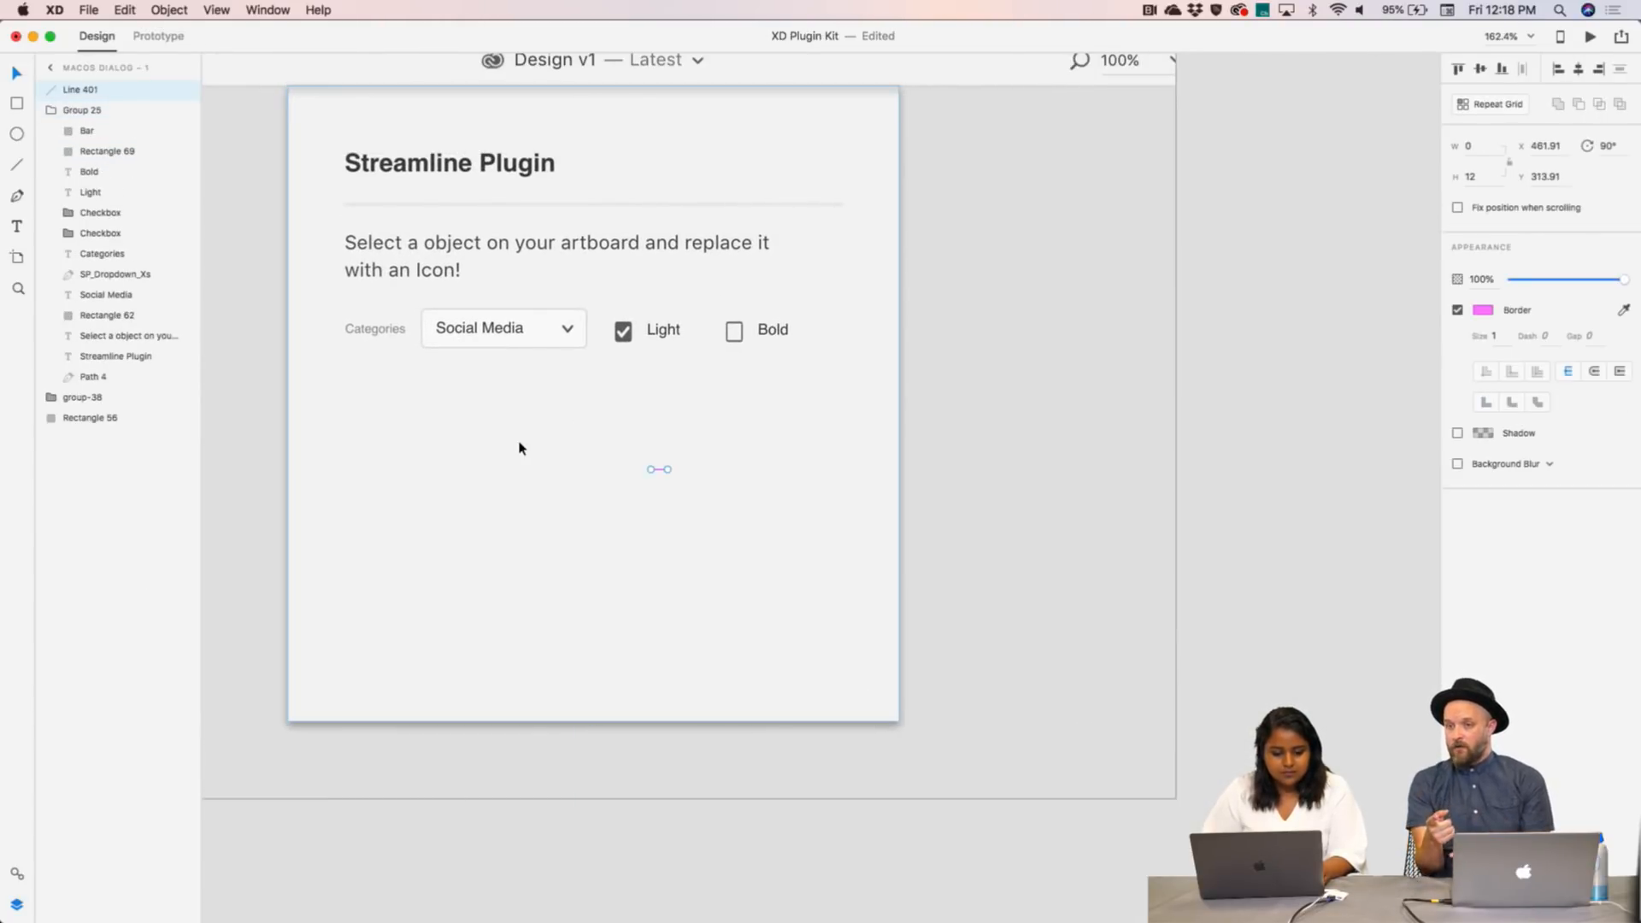
key("Delete")
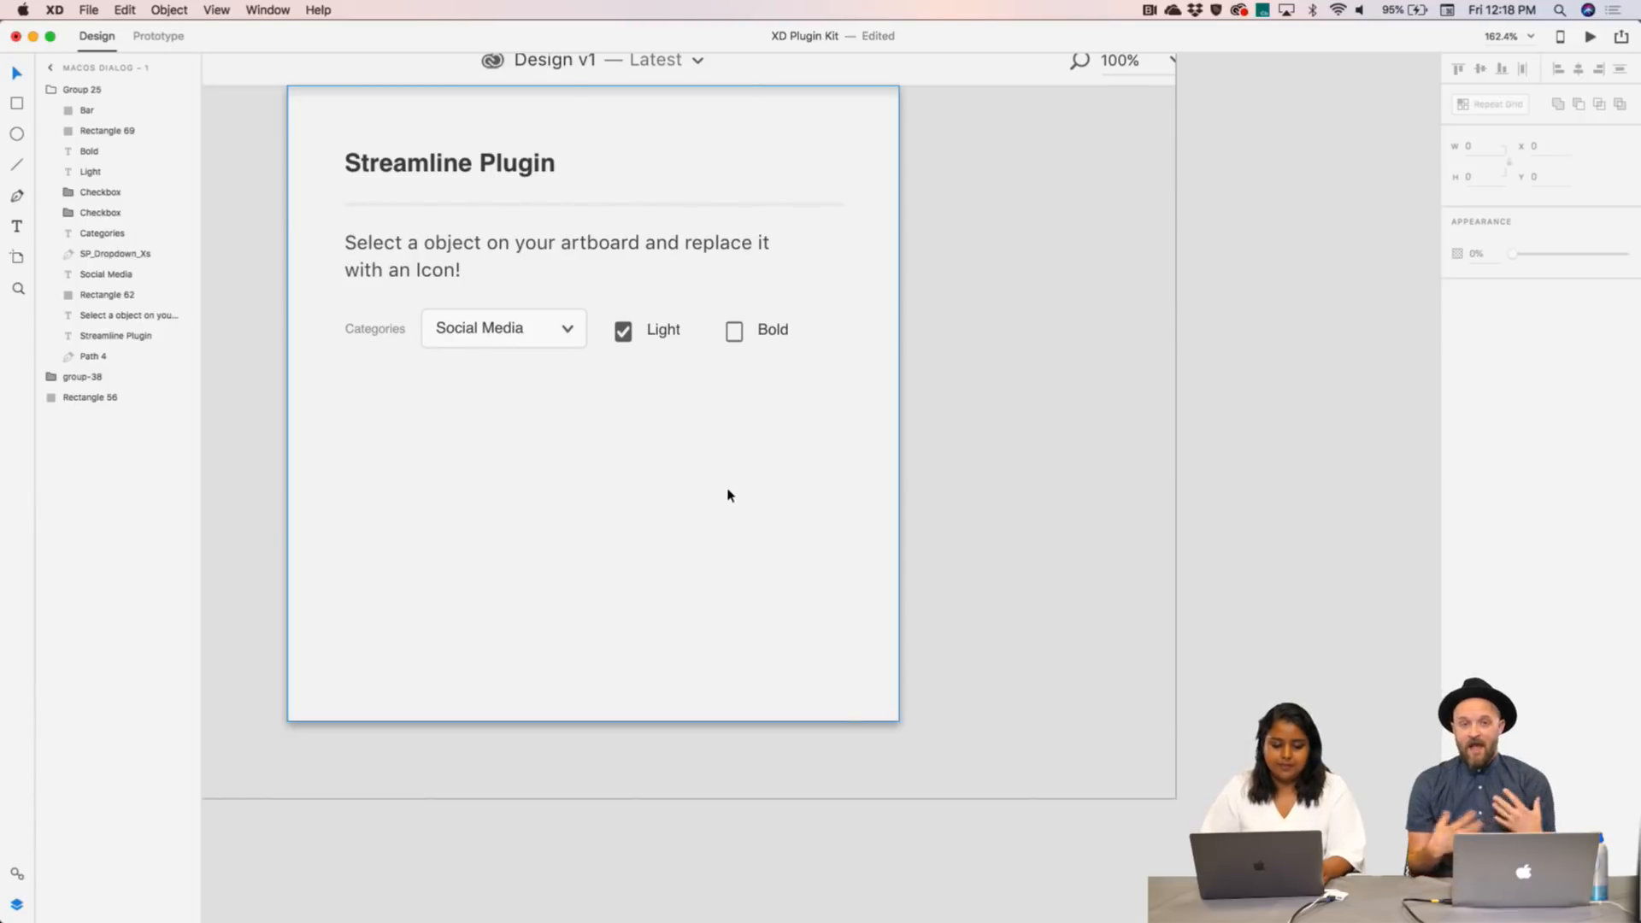
scroll(729, 494, "left", 5)
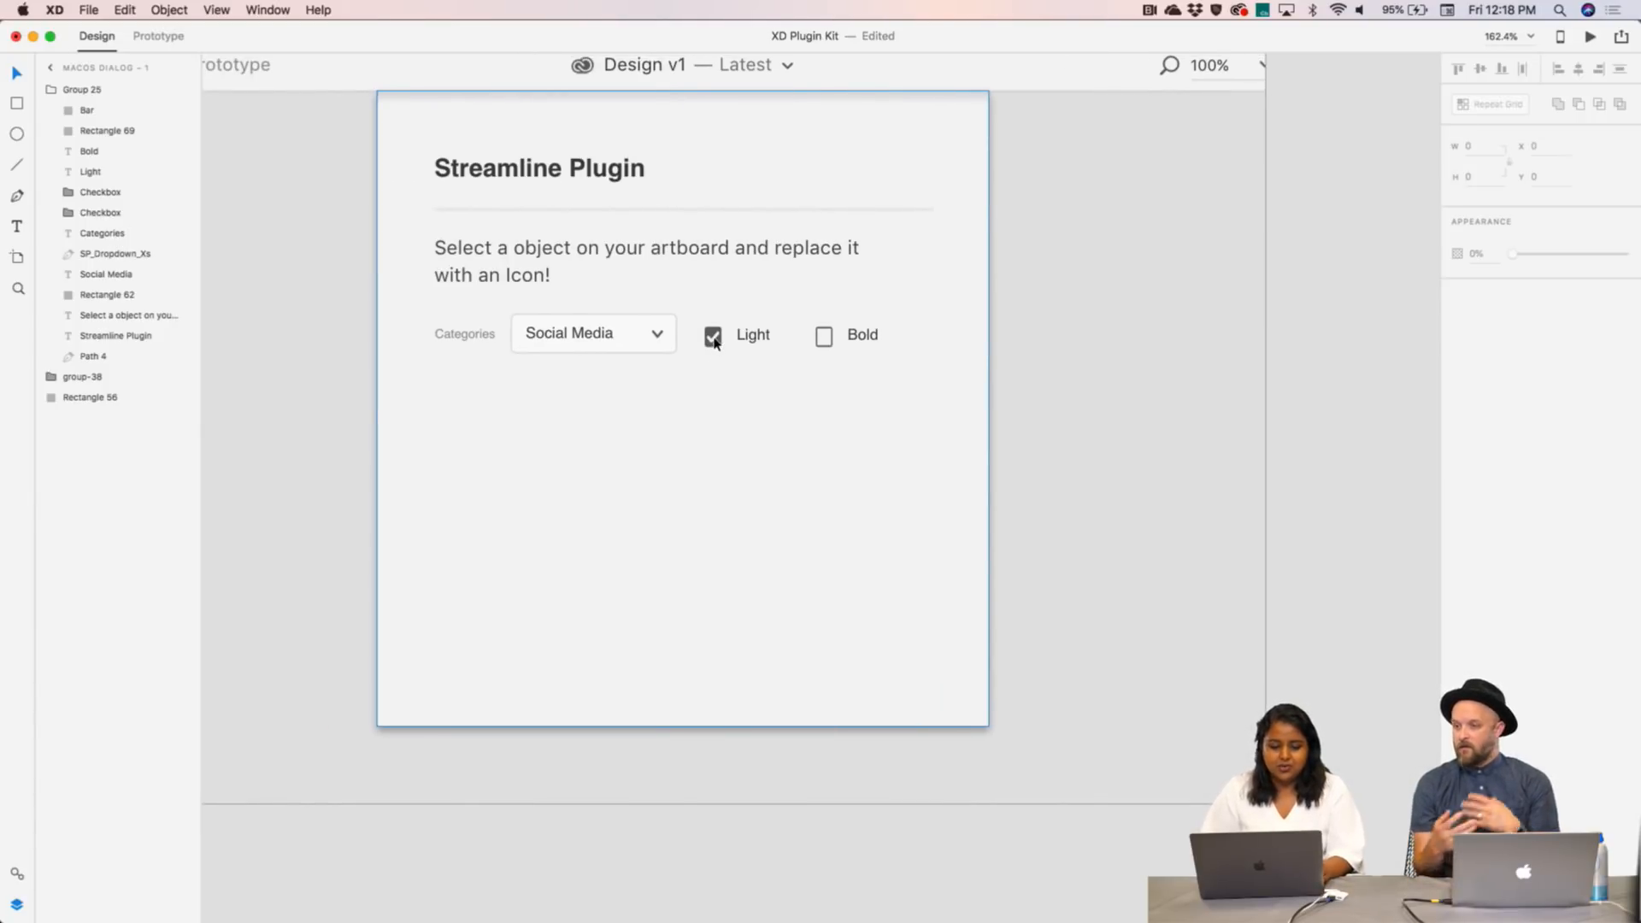
key("super+z")
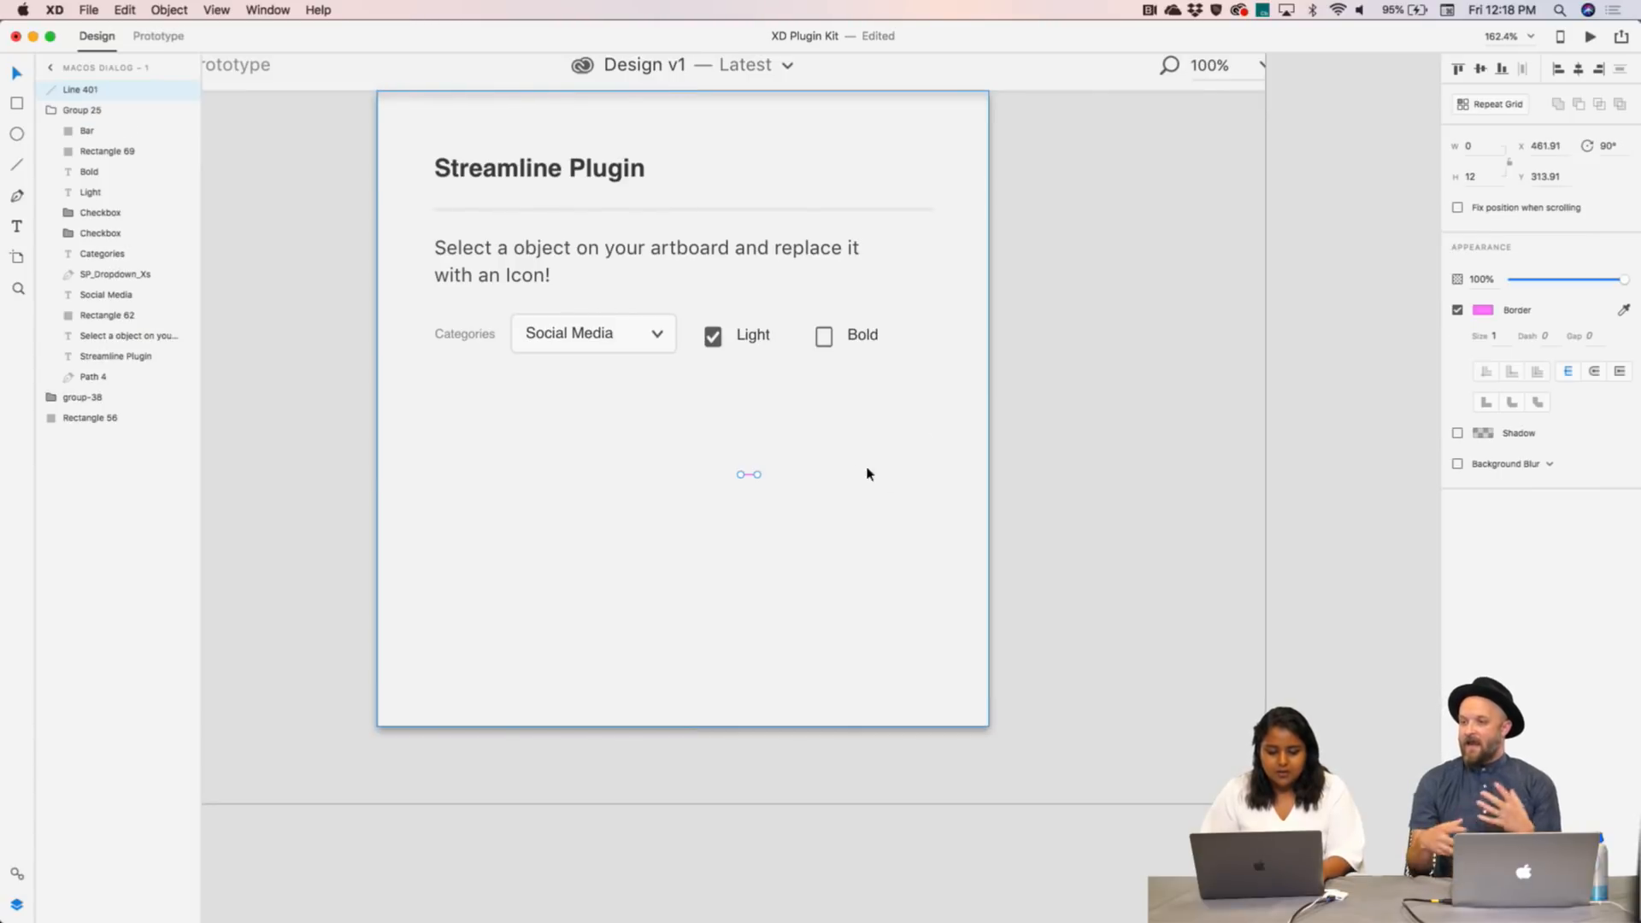
key("Delete")
left_click(715, 345)
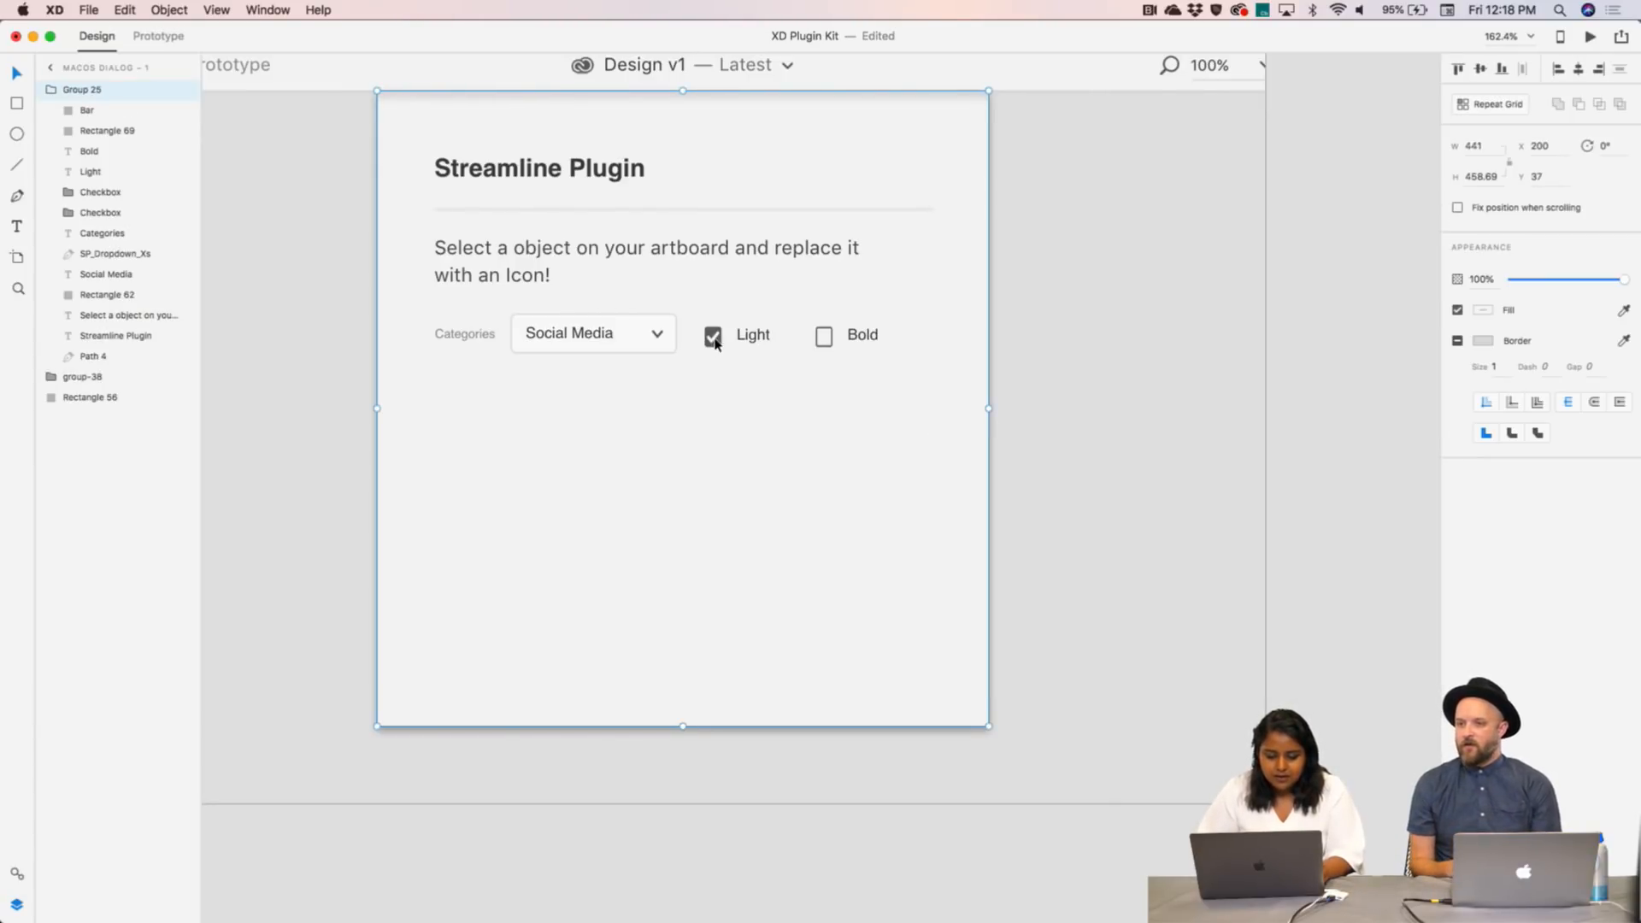
key("super+z")
key("super+z")
key("super+z")
key("super+z")
key("super+z")
key("super+z")
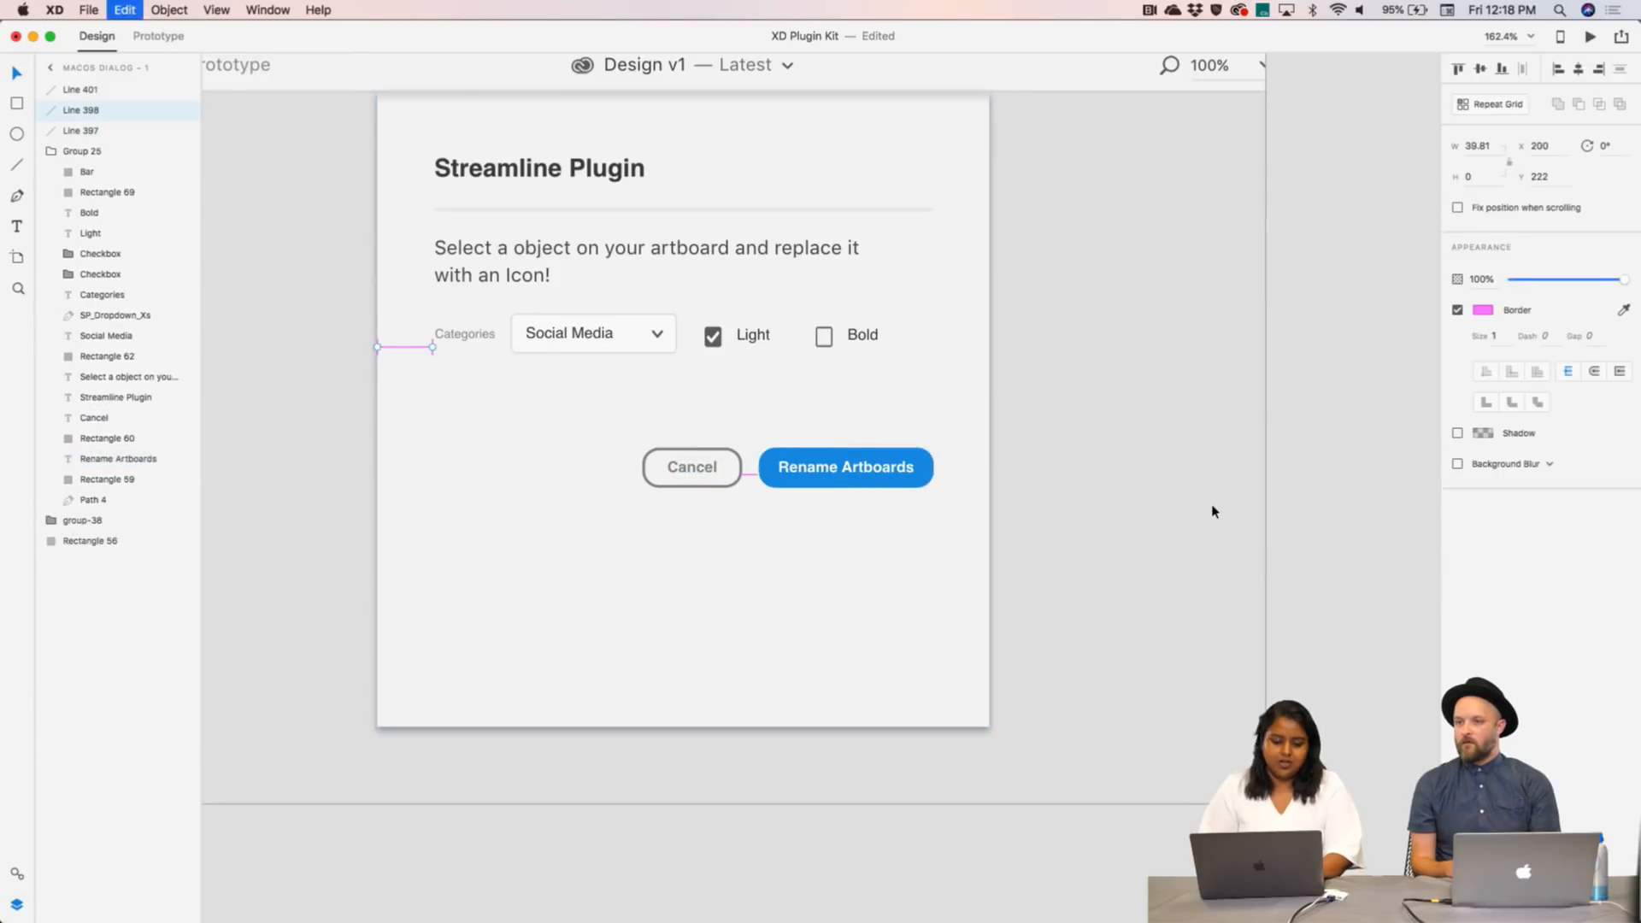
- Restore the spacing lines and stretch the dialog background to about 446 high
key("super+z")
key("super+z")
key("super+z")
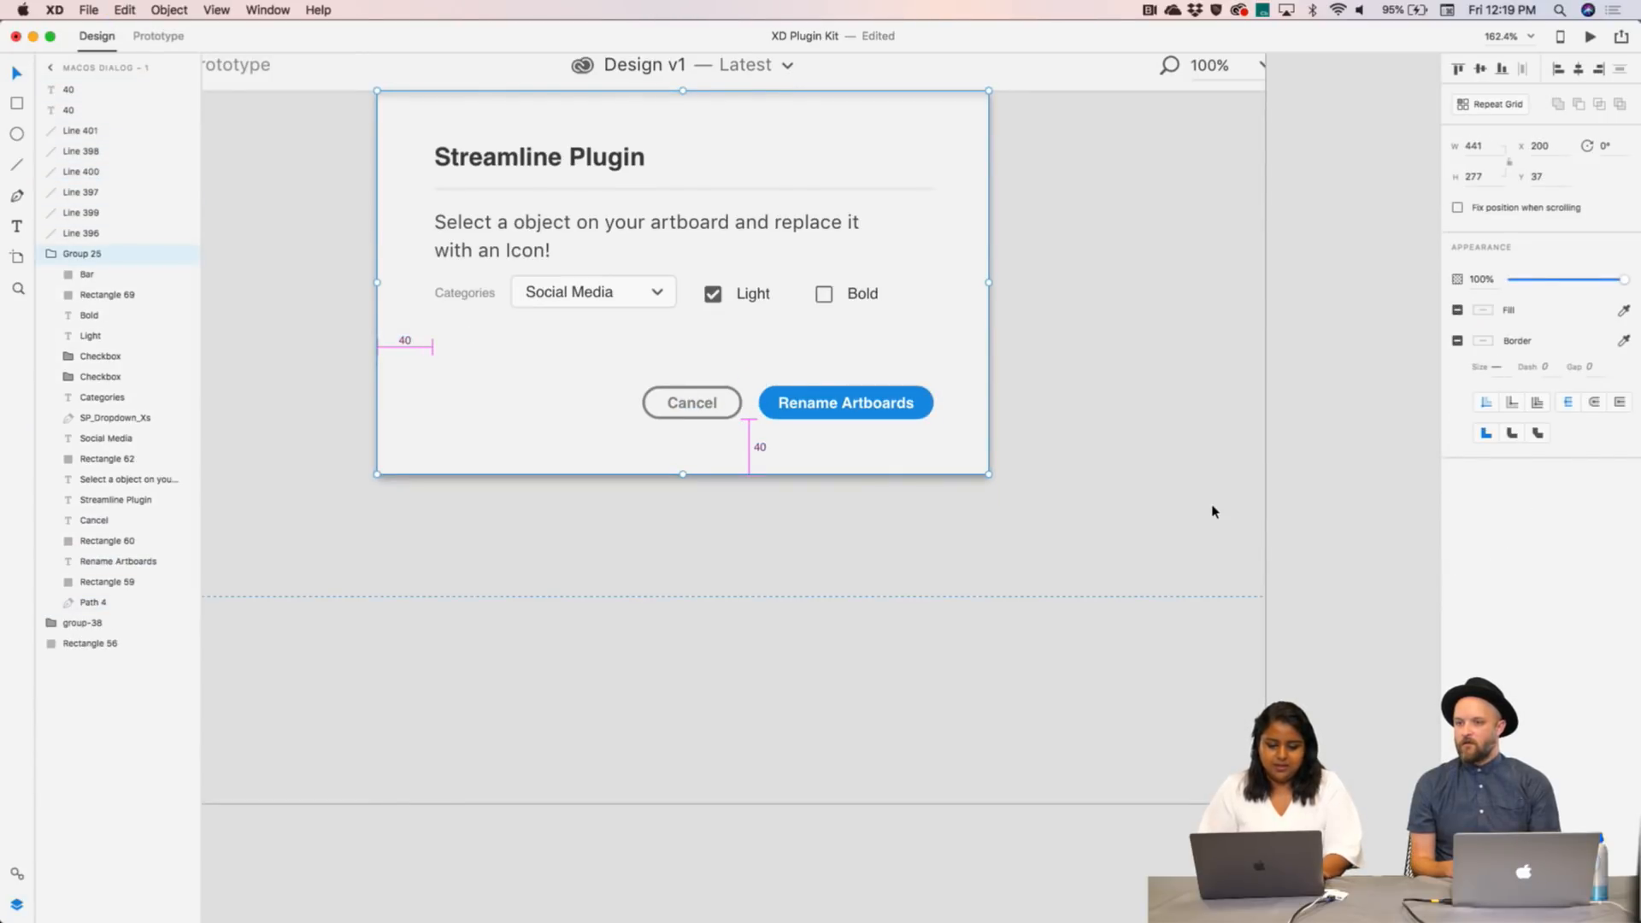
double_click(691, 419)
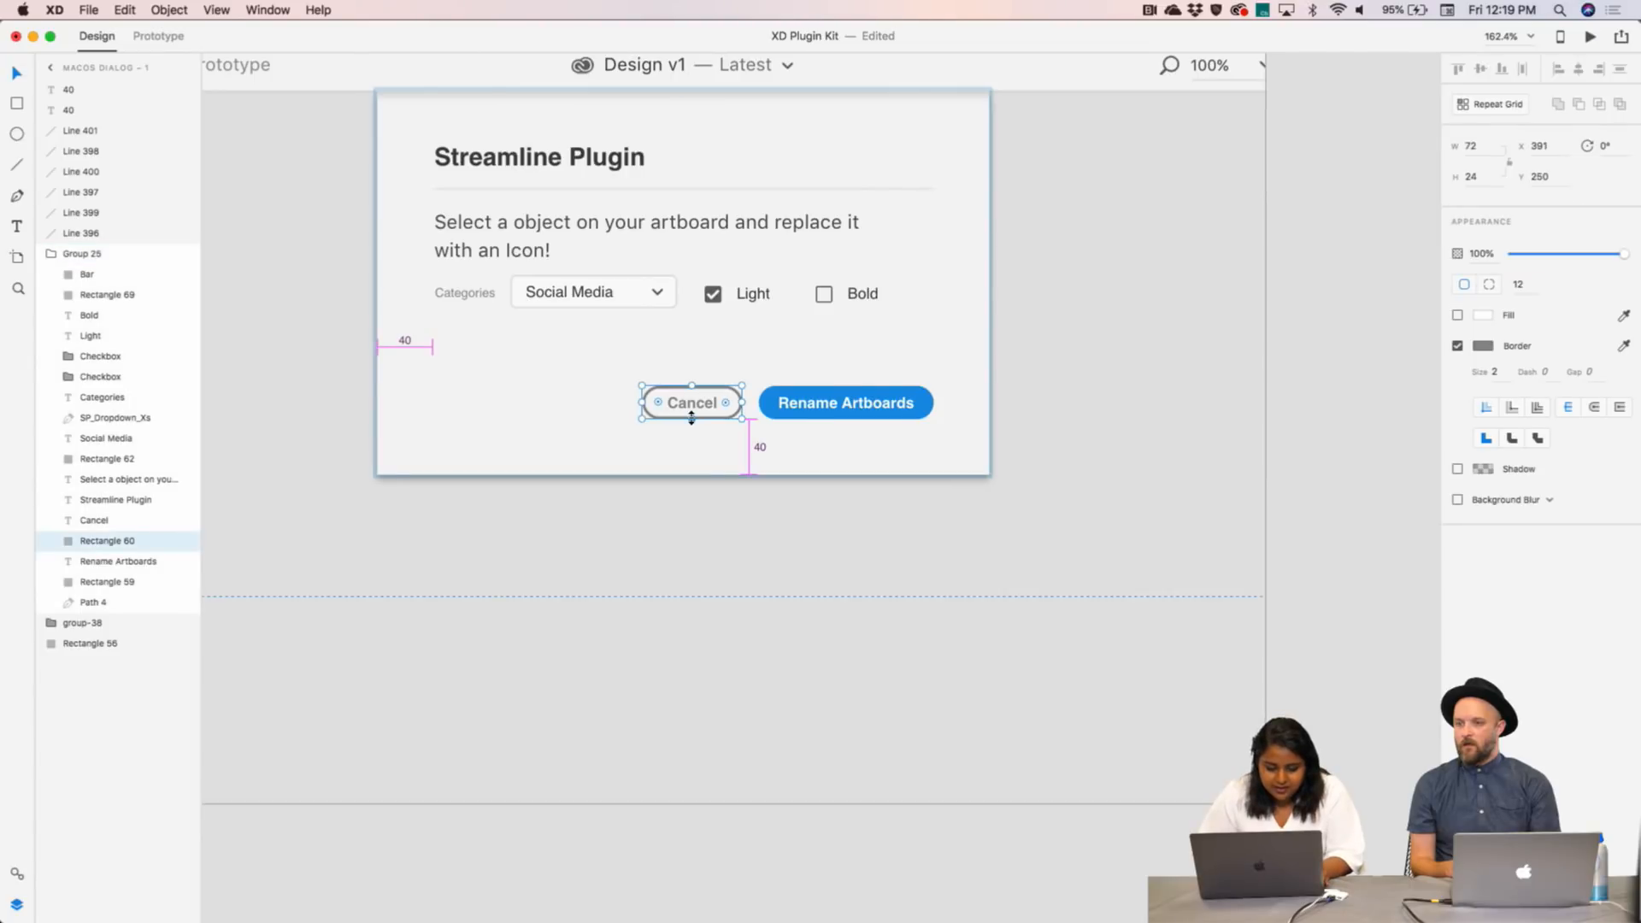
key("Delete")
key("super+z")
left_click(718, 456)
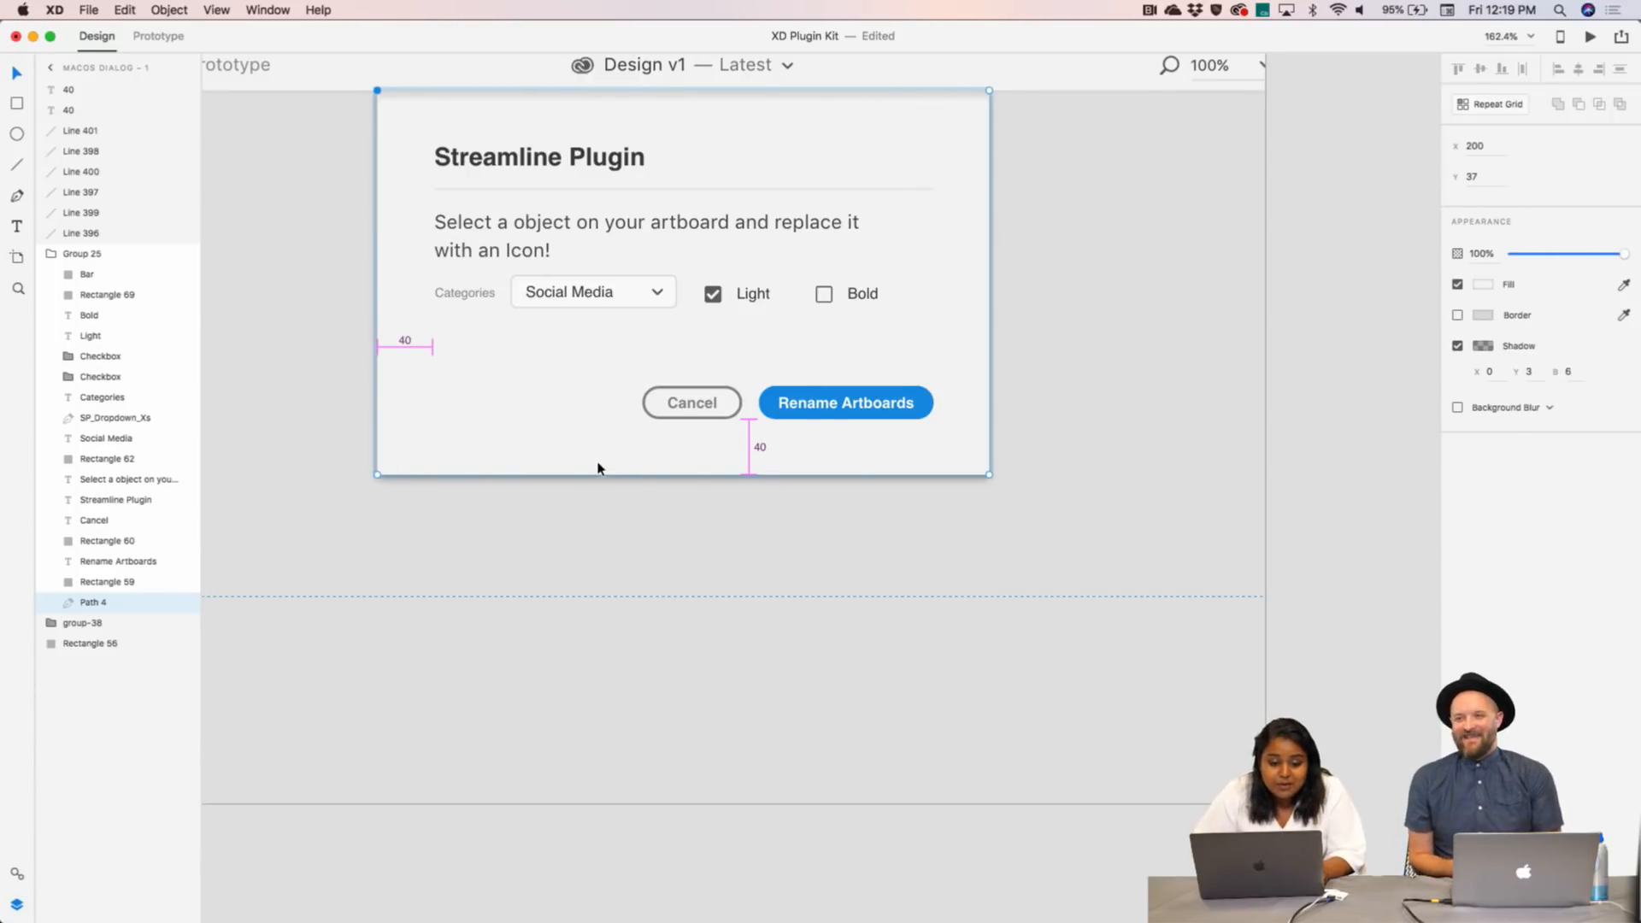
left_click(897, 475)
left_click_drag(683, 476, 686, 708)
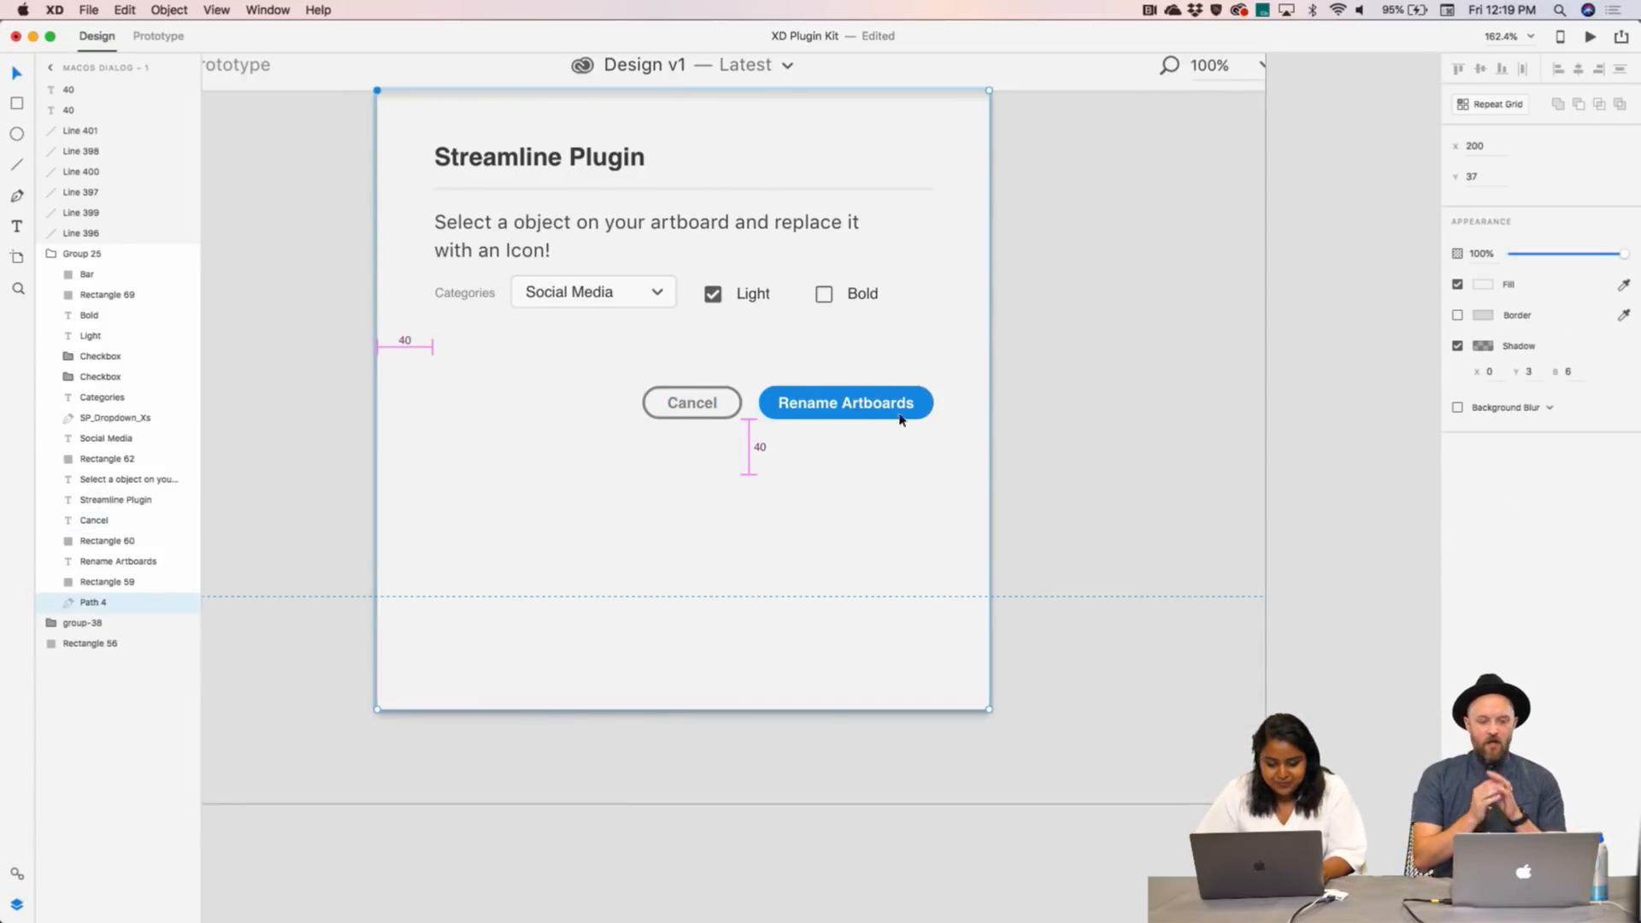
- Select the Cancel and Rename Artboards buttons and nudge them down to the dialog's bottom
left_click_drag(1308, 425, 641, 381)
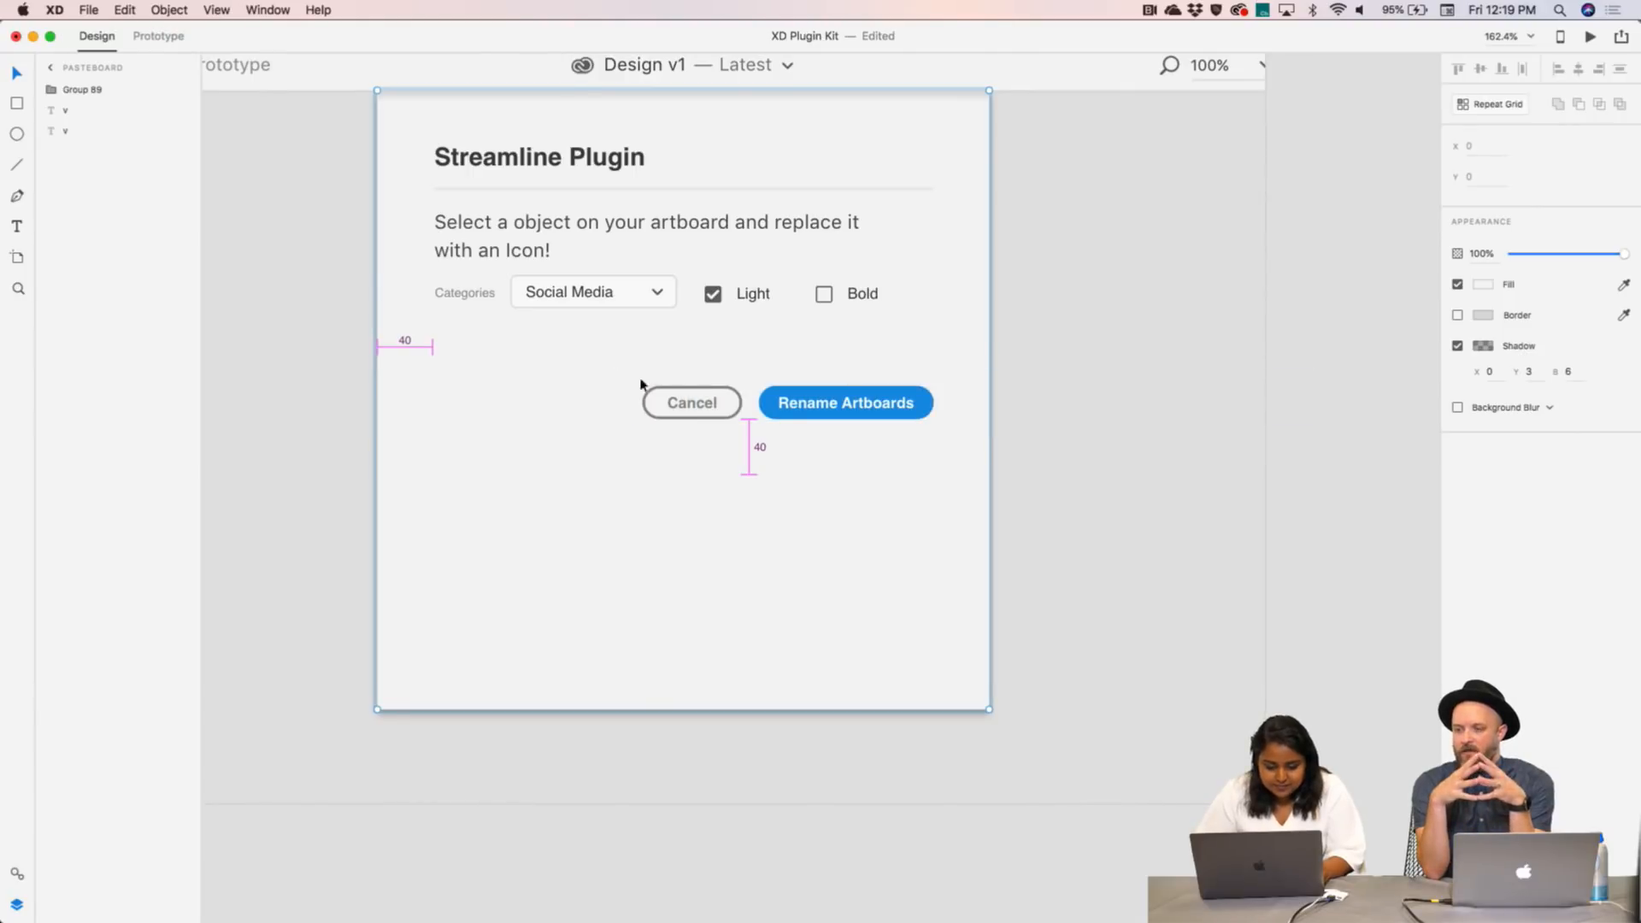
double_click(682, 407)
key("Escape")
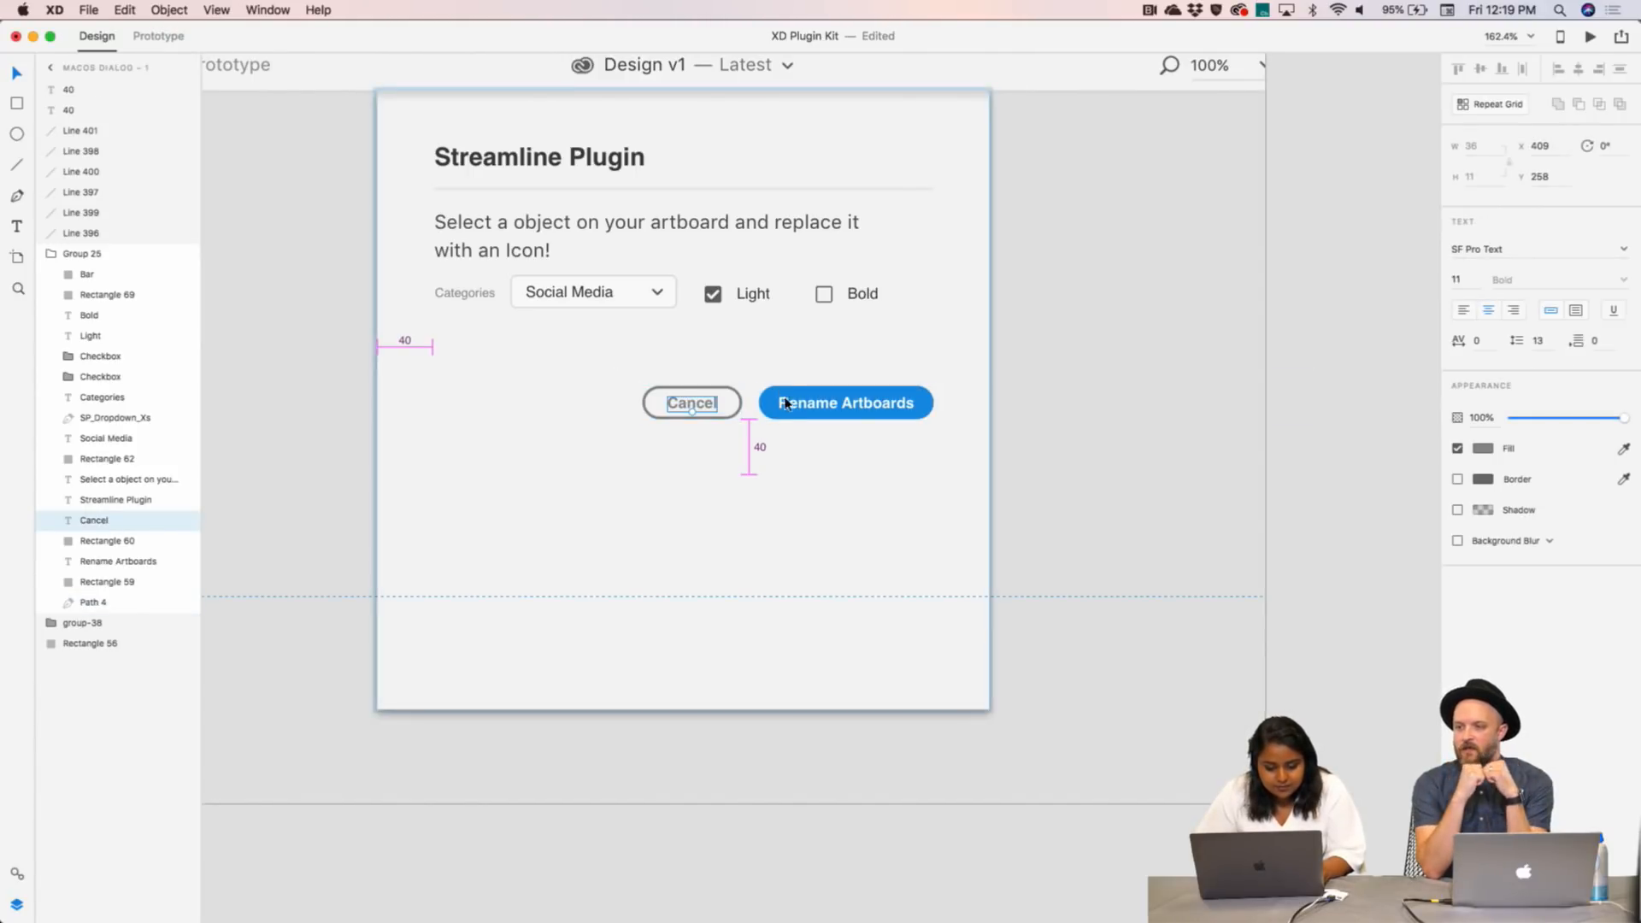
left_click(788, 405, "shift")
left_click(923, 410, "shift")
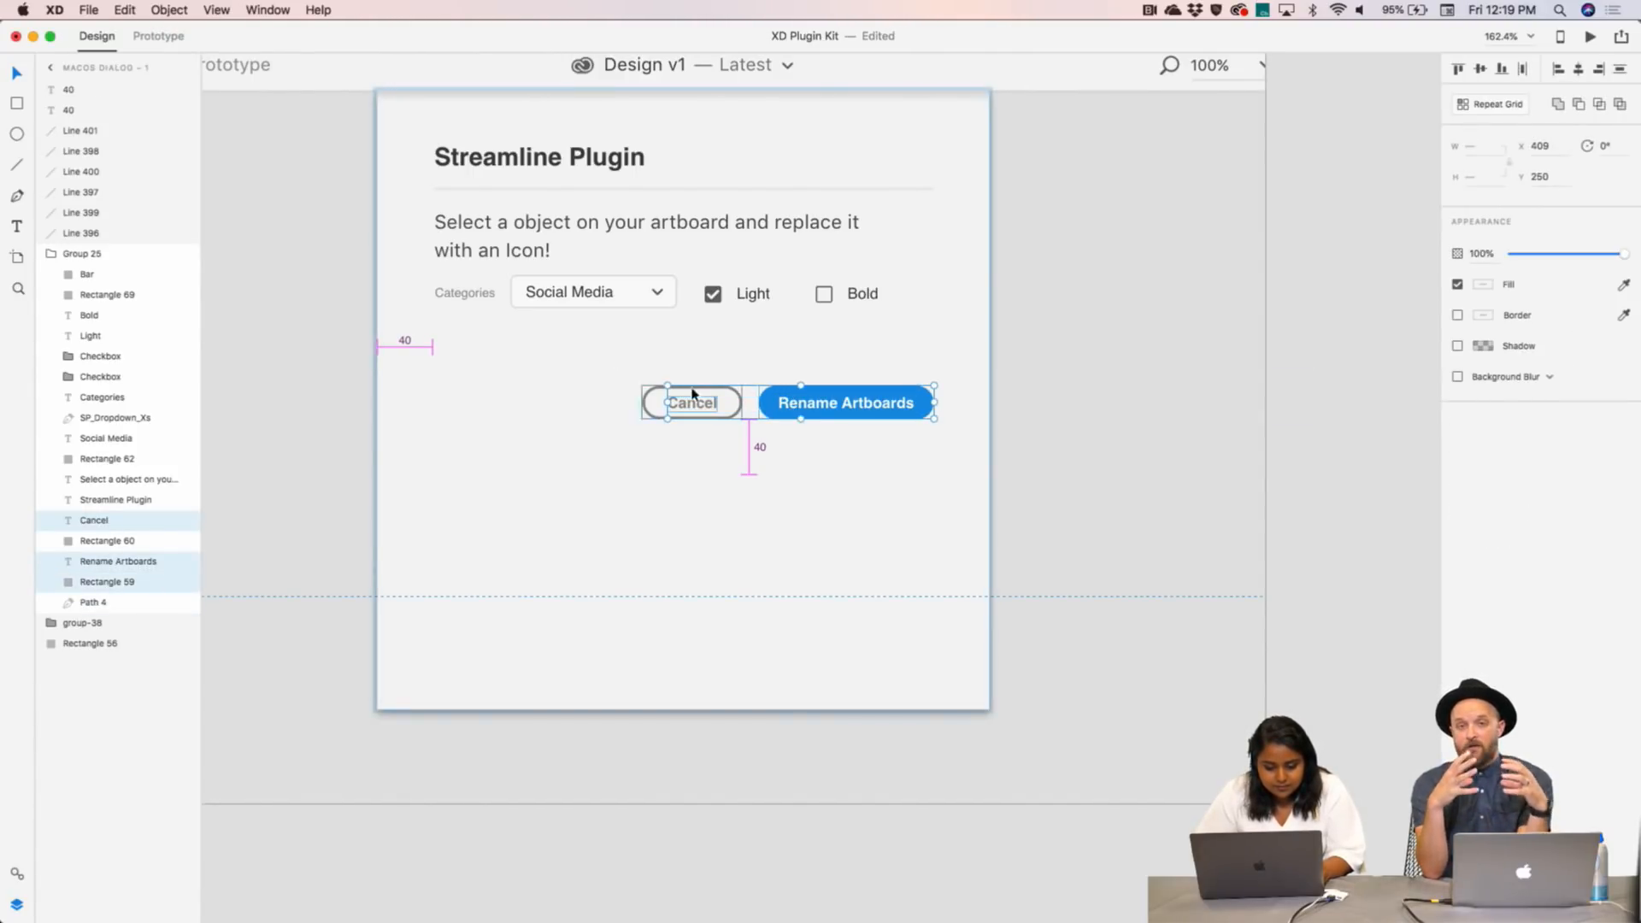
left_click(644, 395, "shift")
key("shift+Down")
key("shift+Down")
key("shift+Down")
key("shift+Down")
key("shift+Down")
key("shift+Down")
key("shift+Down")
key("shift+Down")
key("shift+Down")
key("shift+Down")
key("shift+Down")
key("shift+Down")
key("shift+Down")
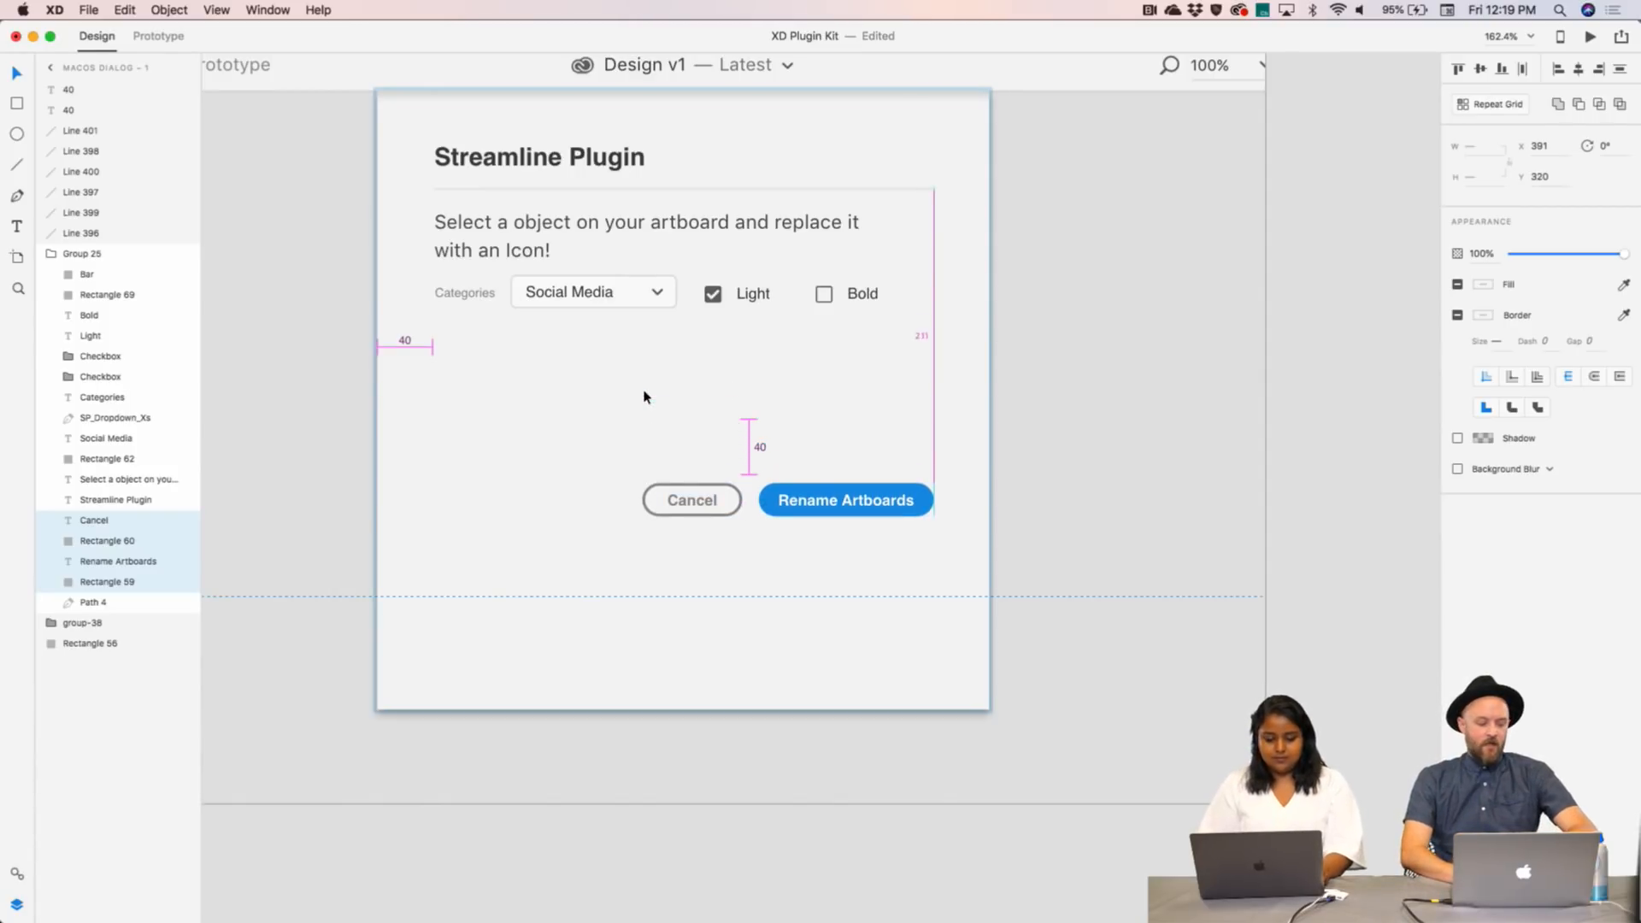
key("shift+Down")
key("shift+Down")
key("shift+Down")
key("shift+Down")
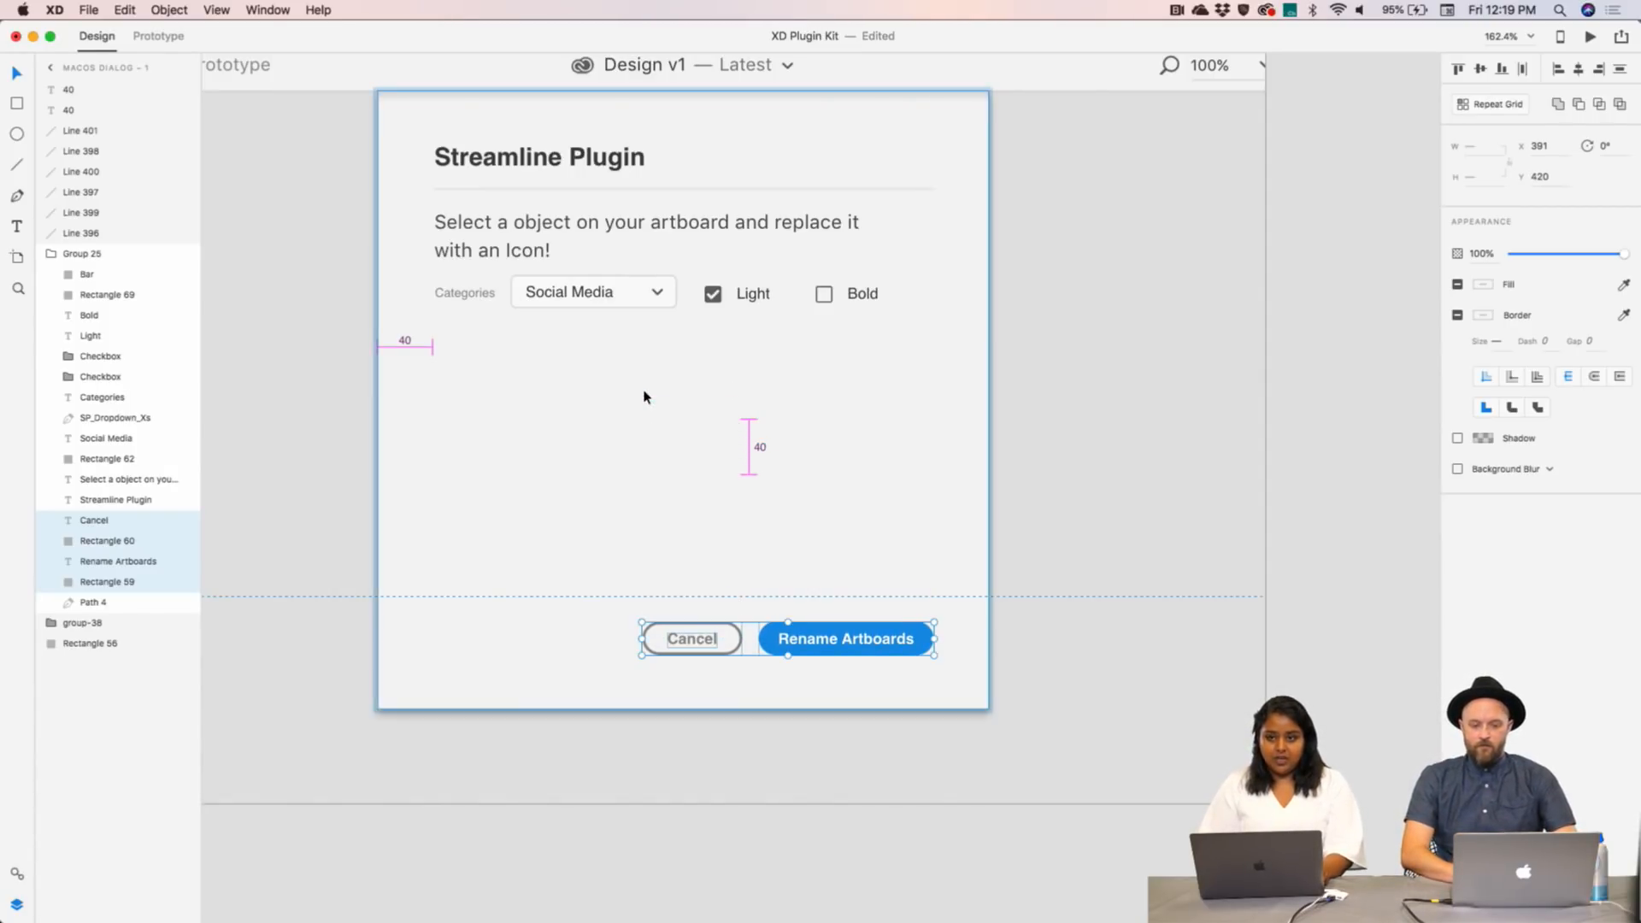
- Delete the 40 spacing markers and their lines around the dialog
left_click(750, 429)
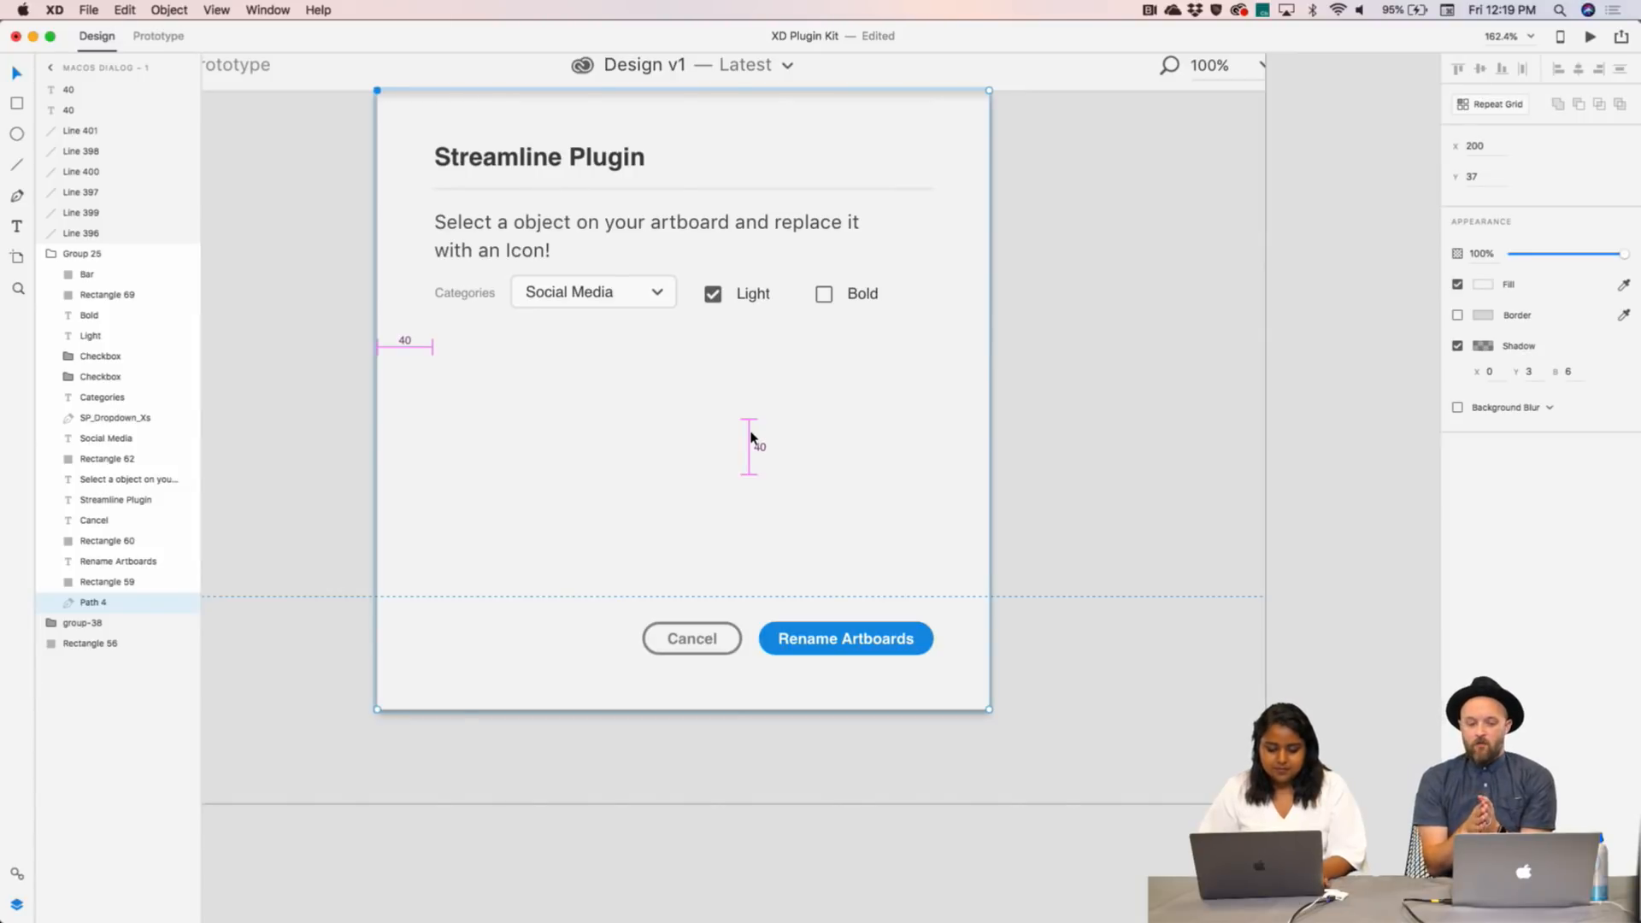
left_click(1239, 477)
left_click_drag(1296, 518, 607, 393)
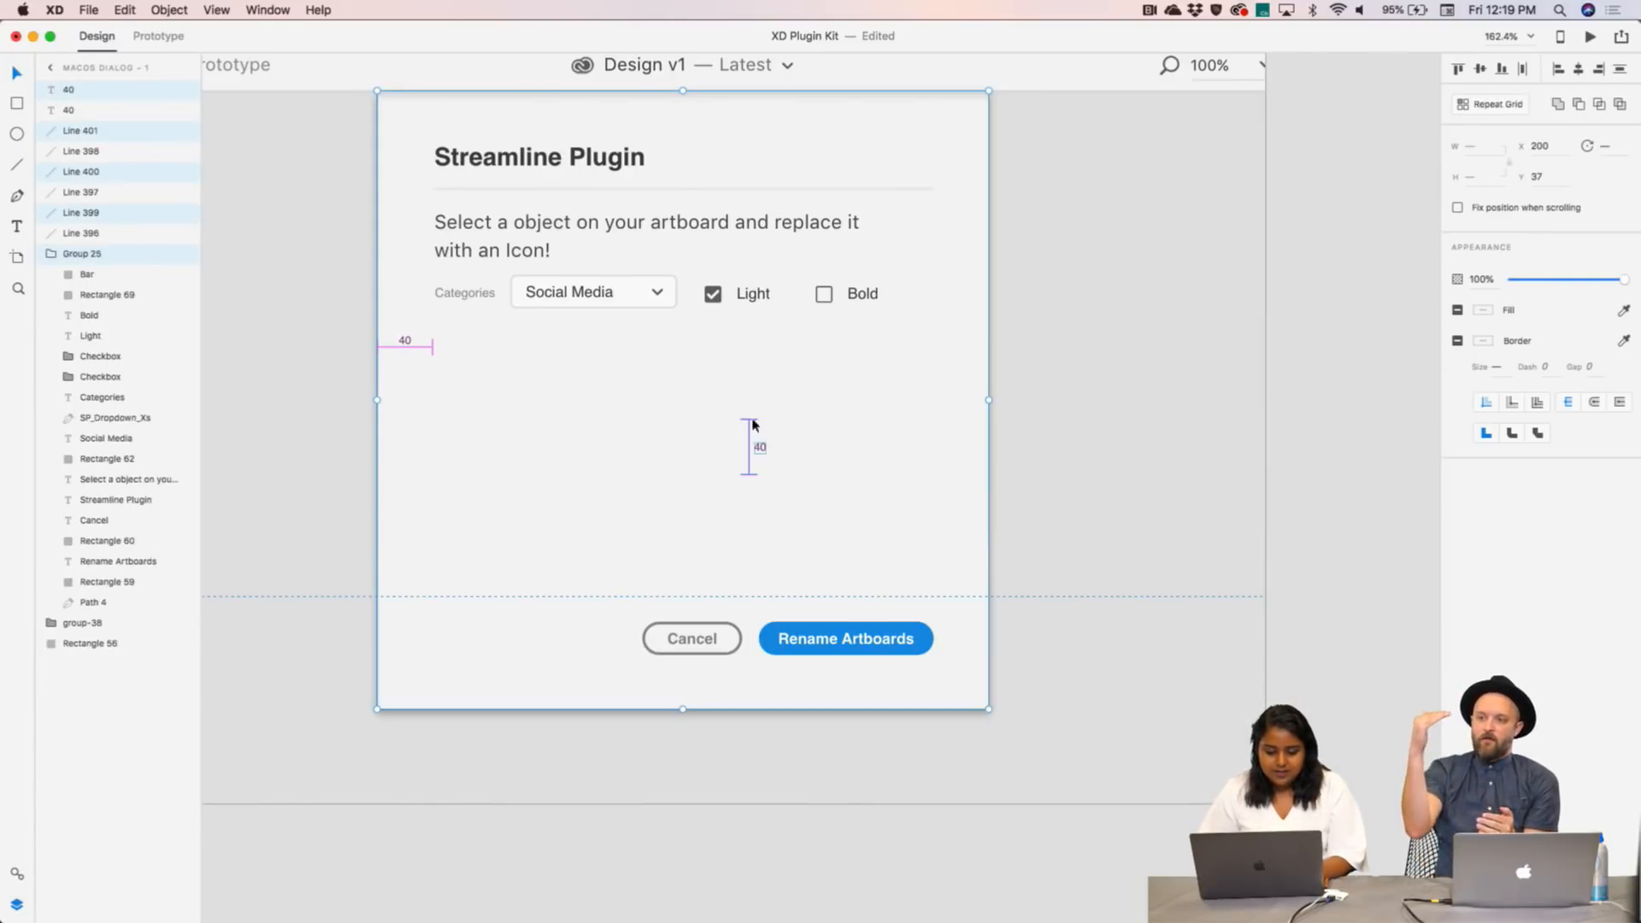
left_click_drag(346, 325, 445, 374)
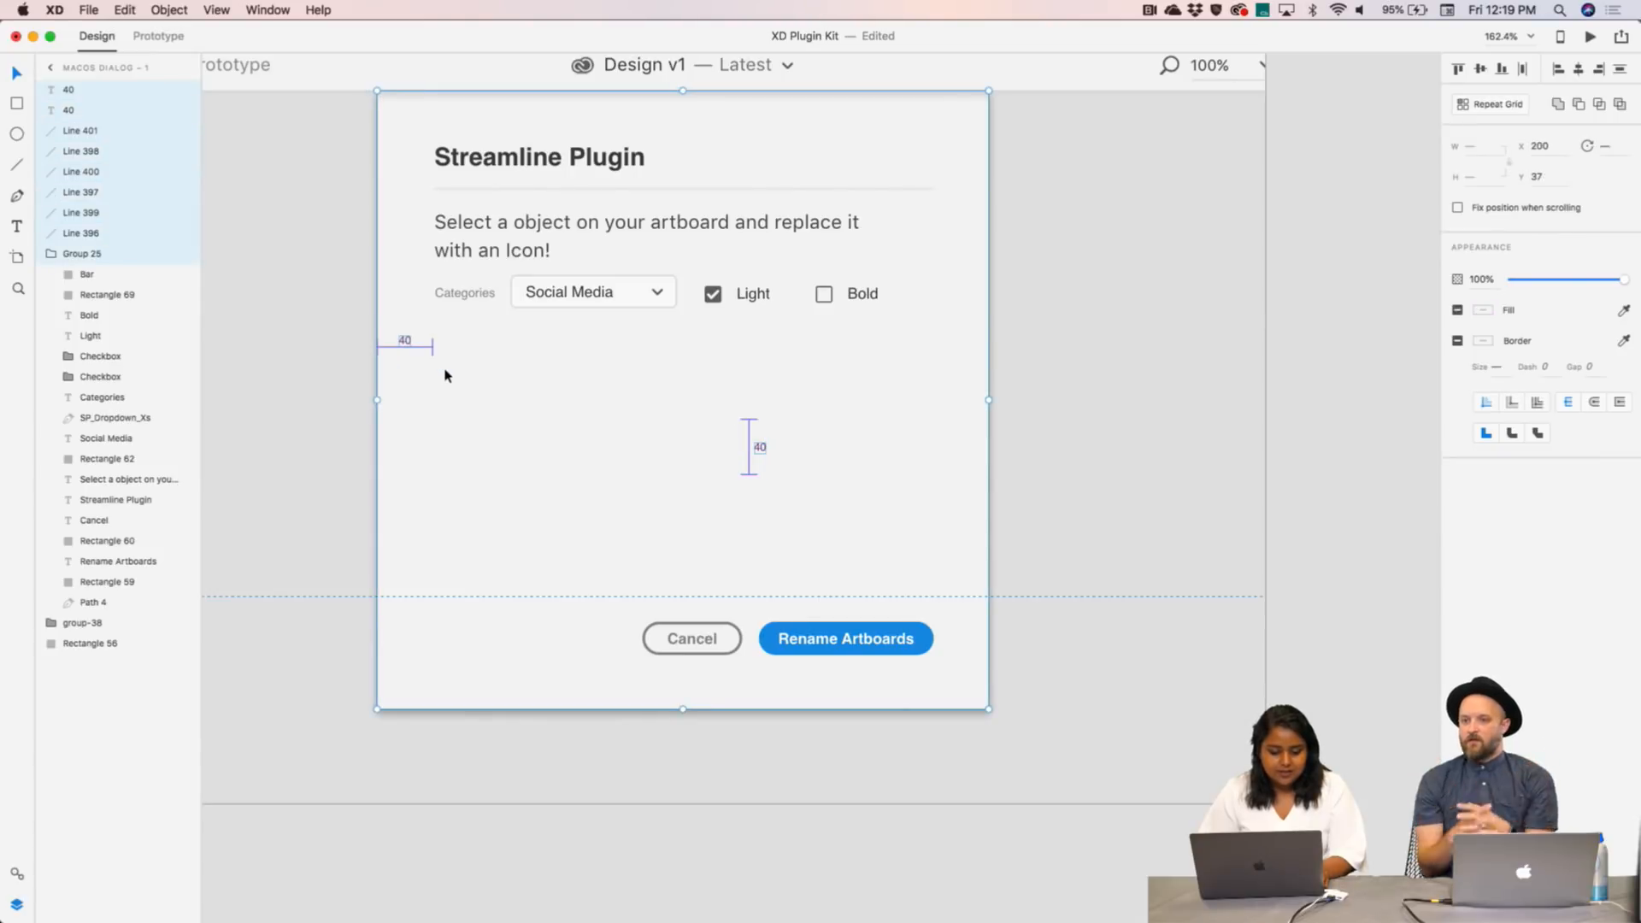
left_click(492, 388, "shift")
key("Delete")
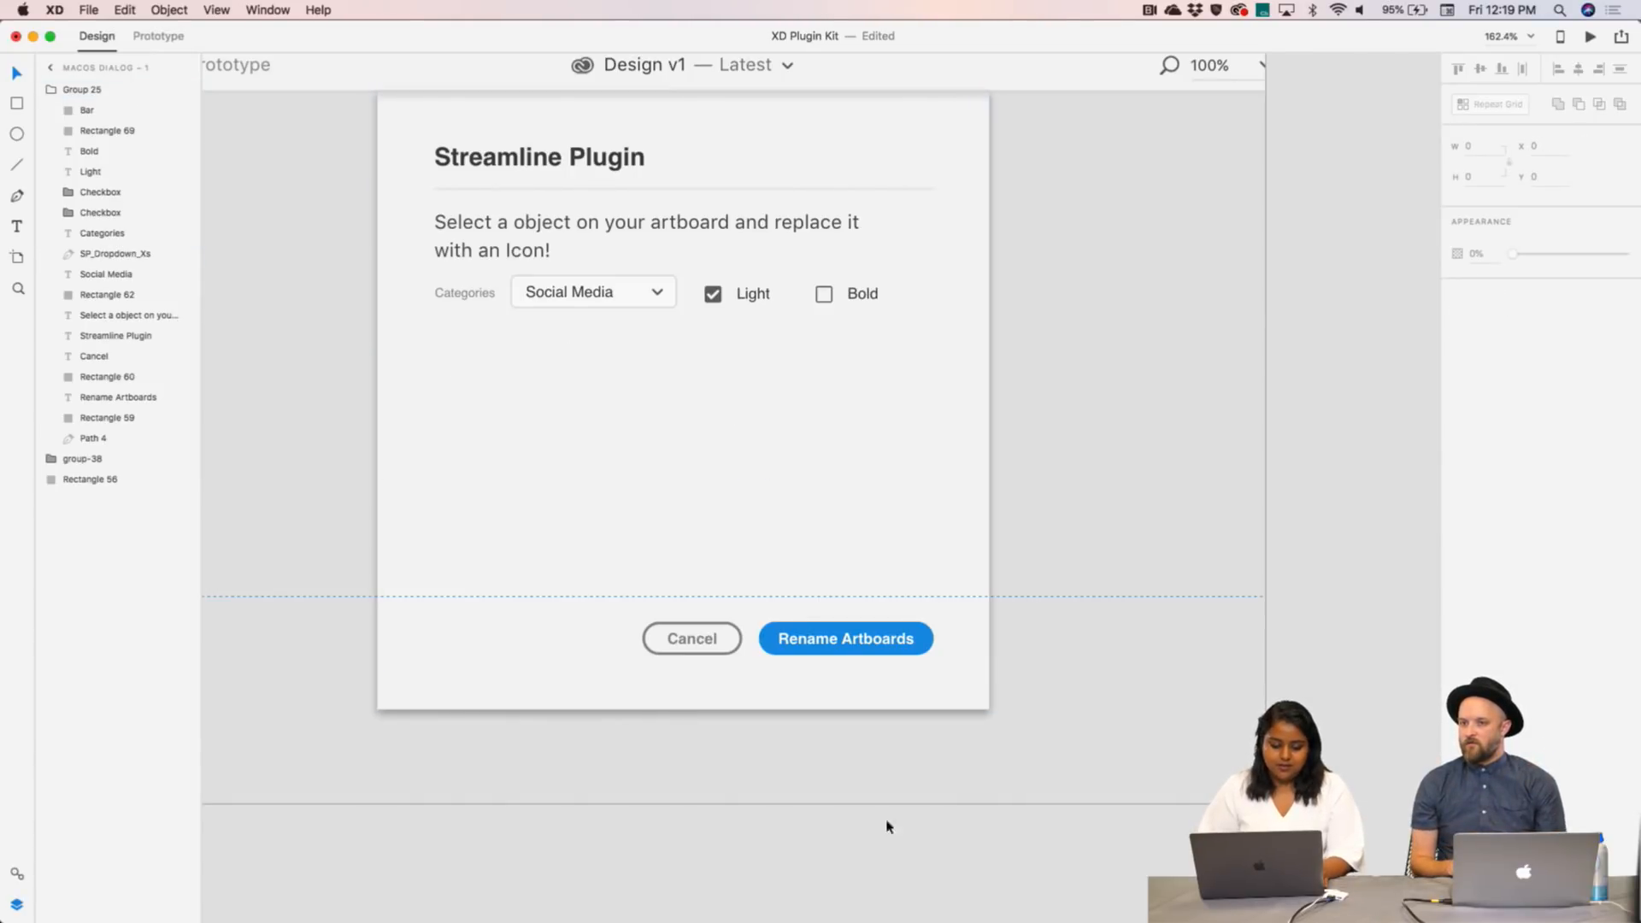
left_click(1210, 891)
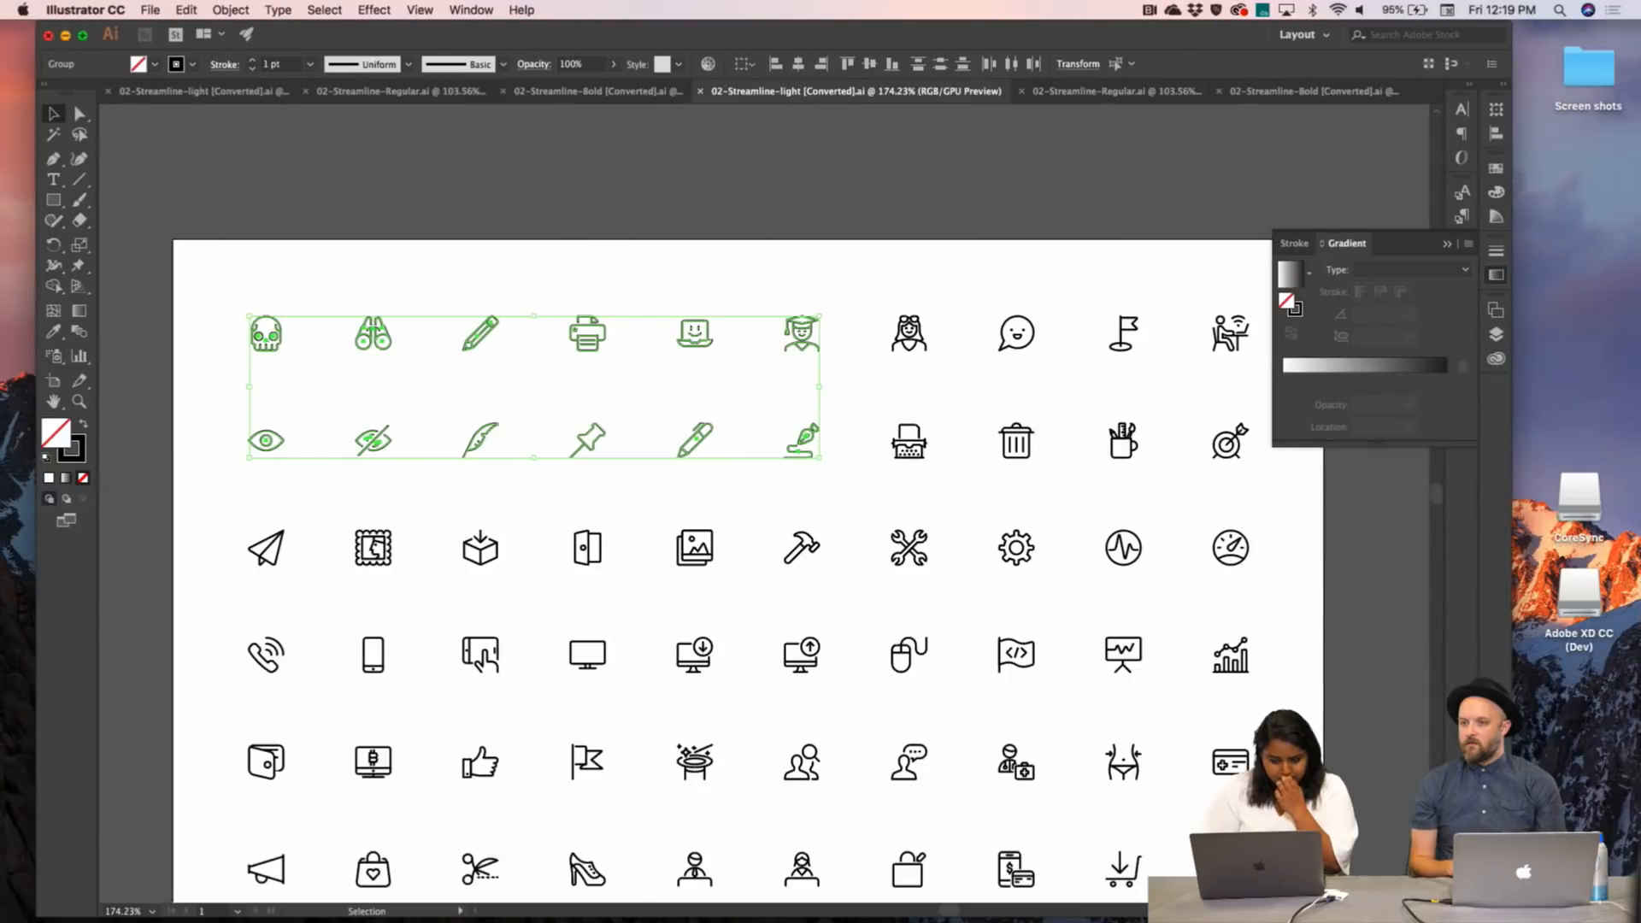
- Copy the twelve light icons in the first two rows from Illustrator into the XD dialog
left_click(740, 166)
left_click_drag(250, 301, 829, 489)
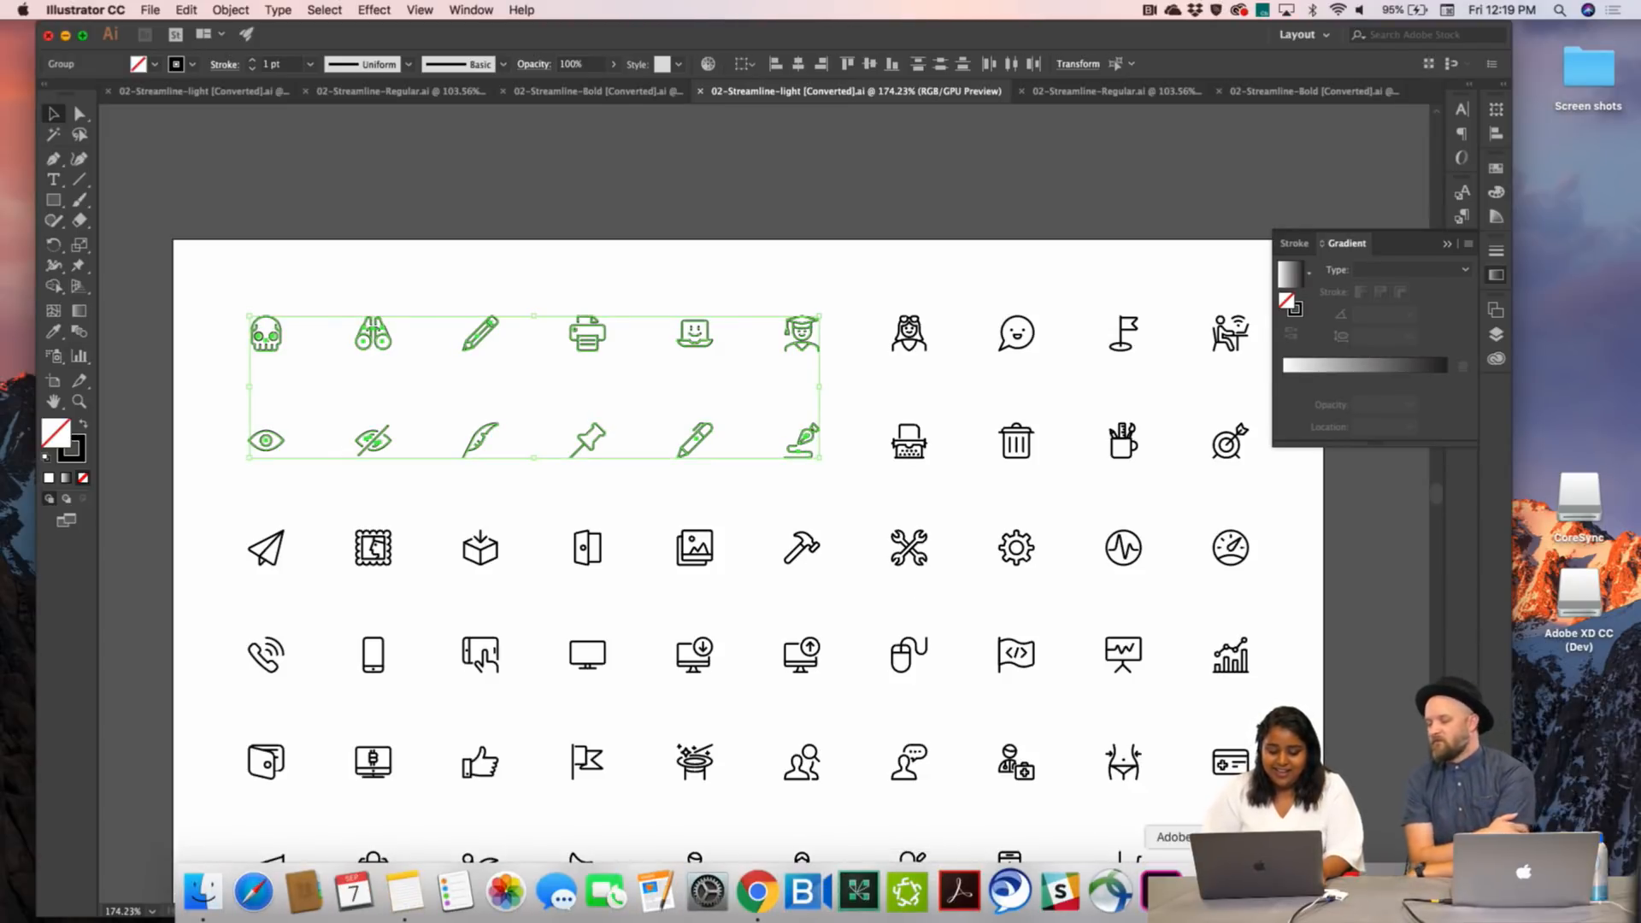
left_click(908, 893)
key("super+v")
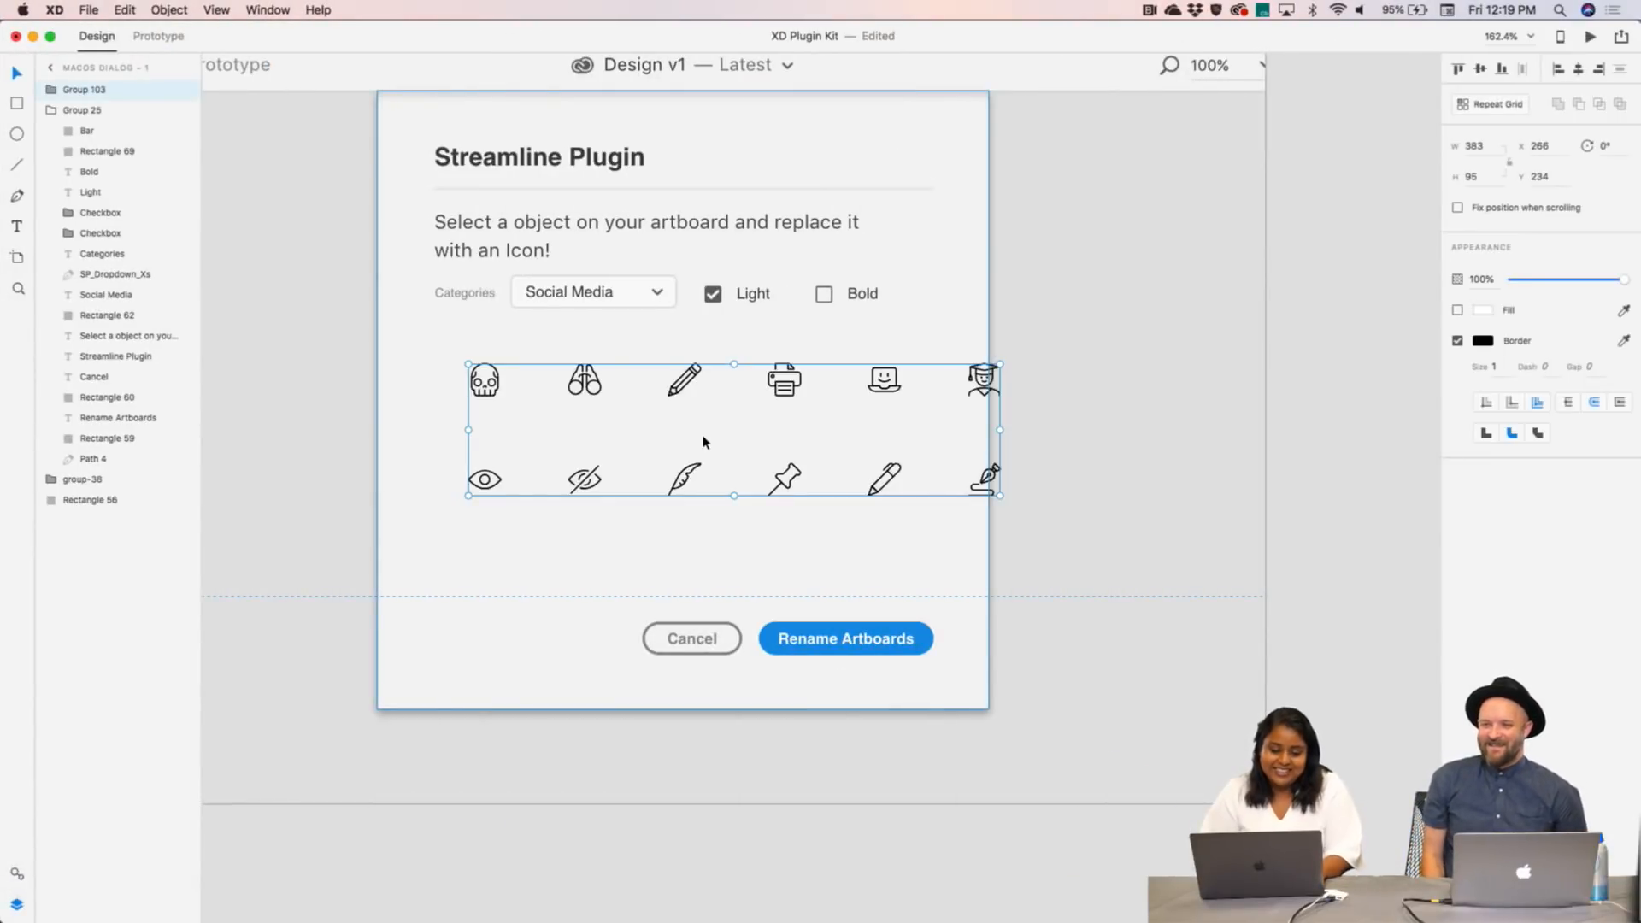
- Move the pasted icons into the dialog and delete the rightmost graduate and pen icons
mouse_move(590, 383)
left_mouse_down()
mouse_move(546, 418)
mouse_move(564, 390)
left_mouse_up()
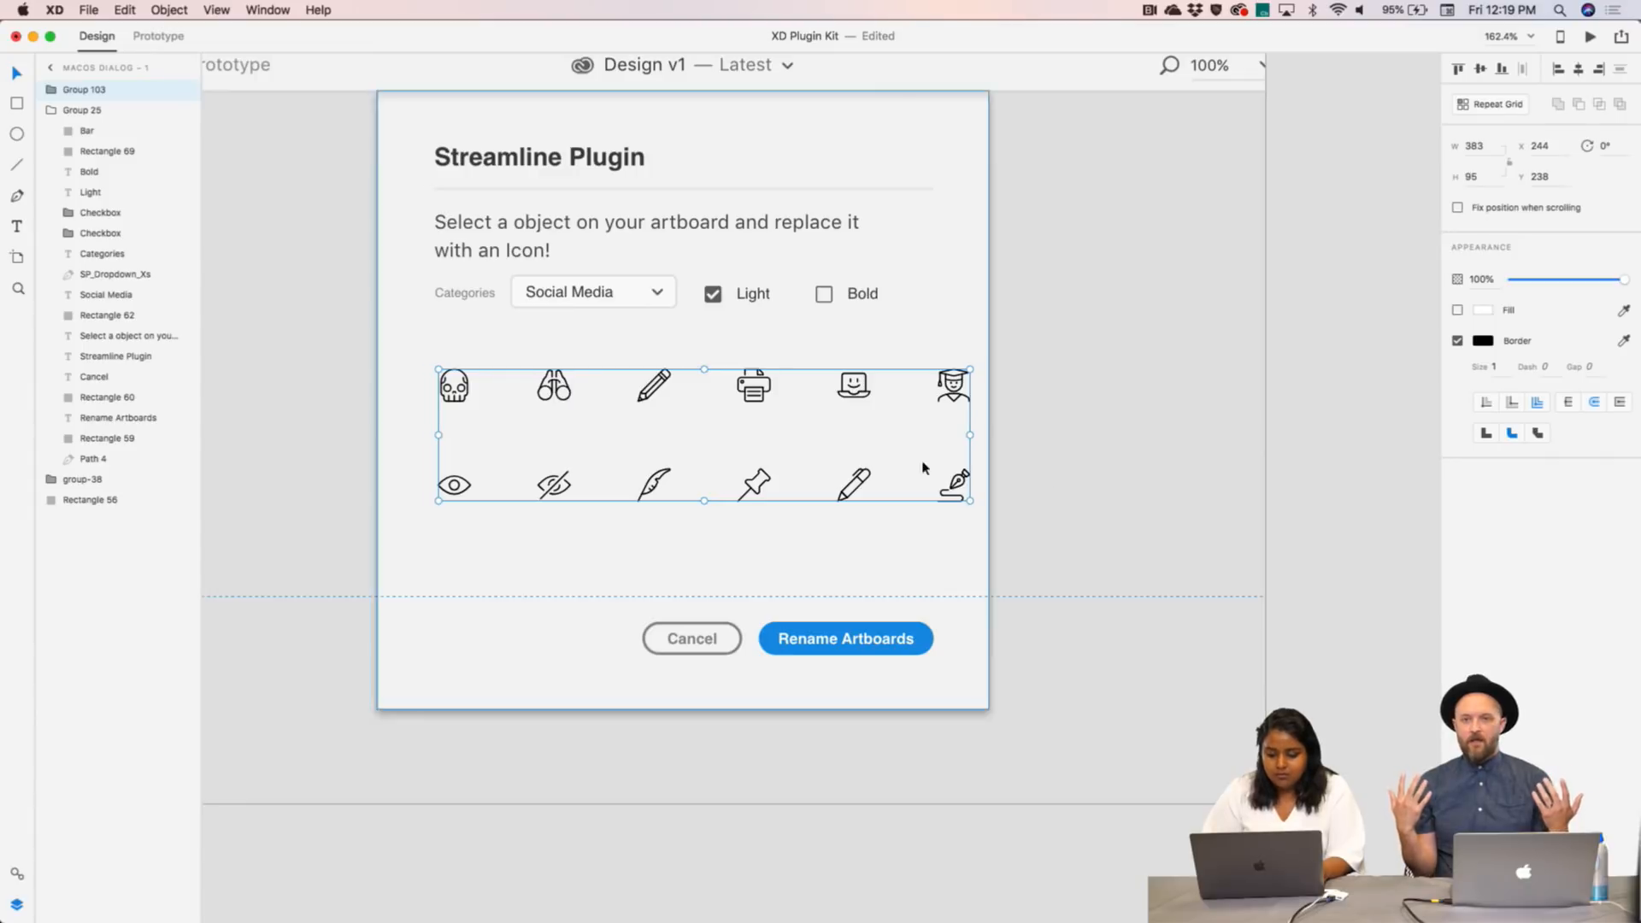
double_click(963, 385)
left_click(960, 487, "shift")
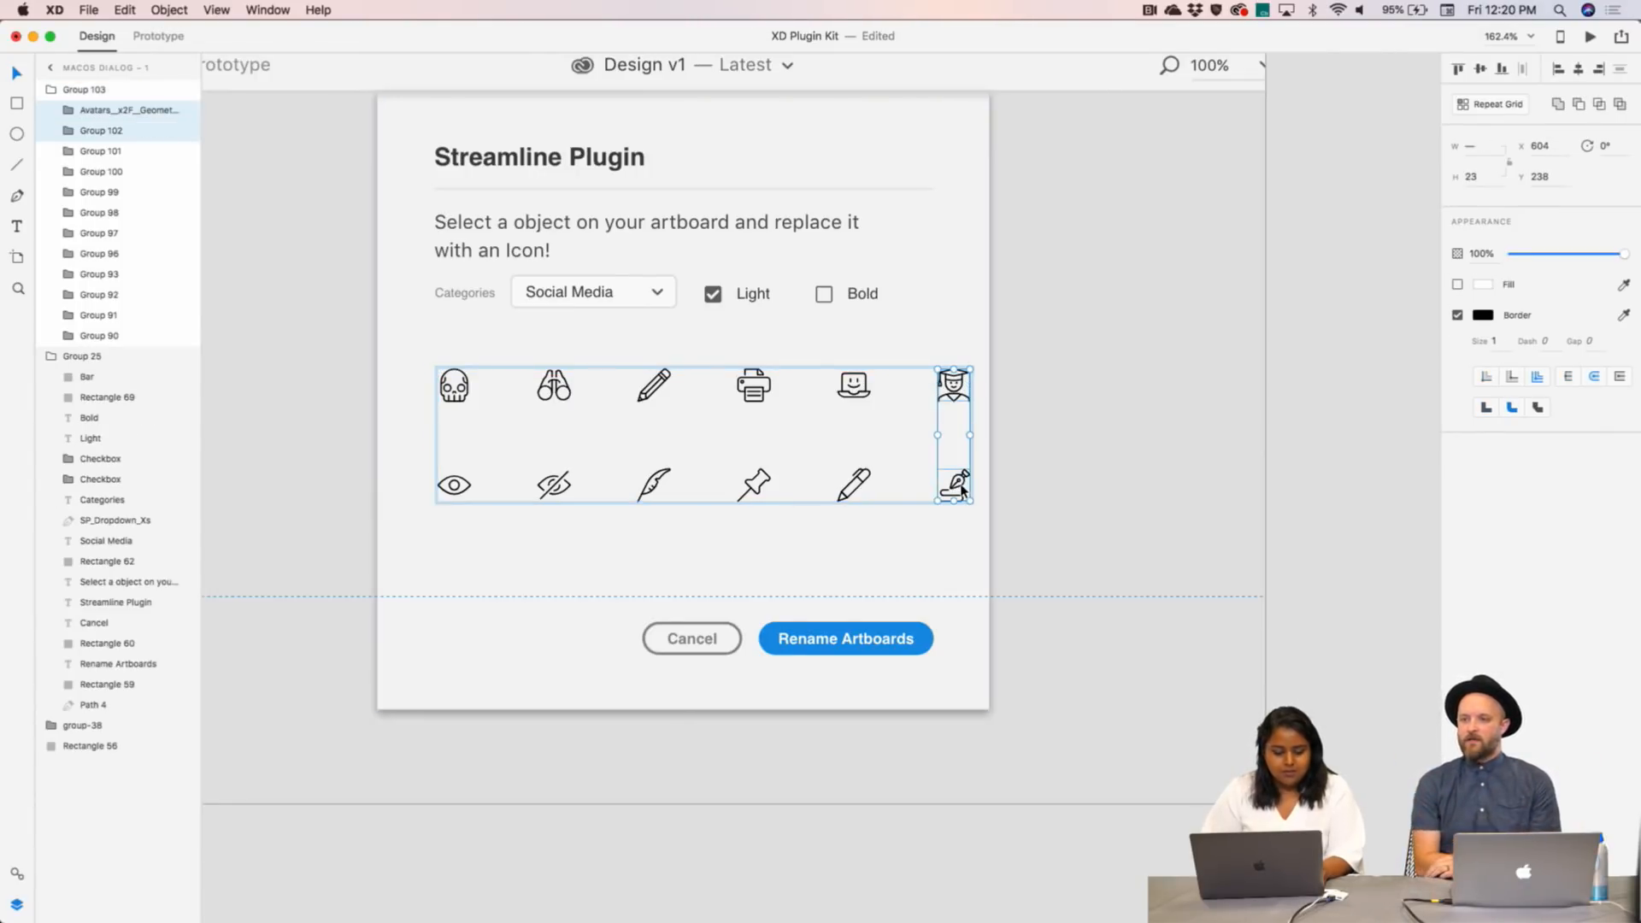
key("Delete")
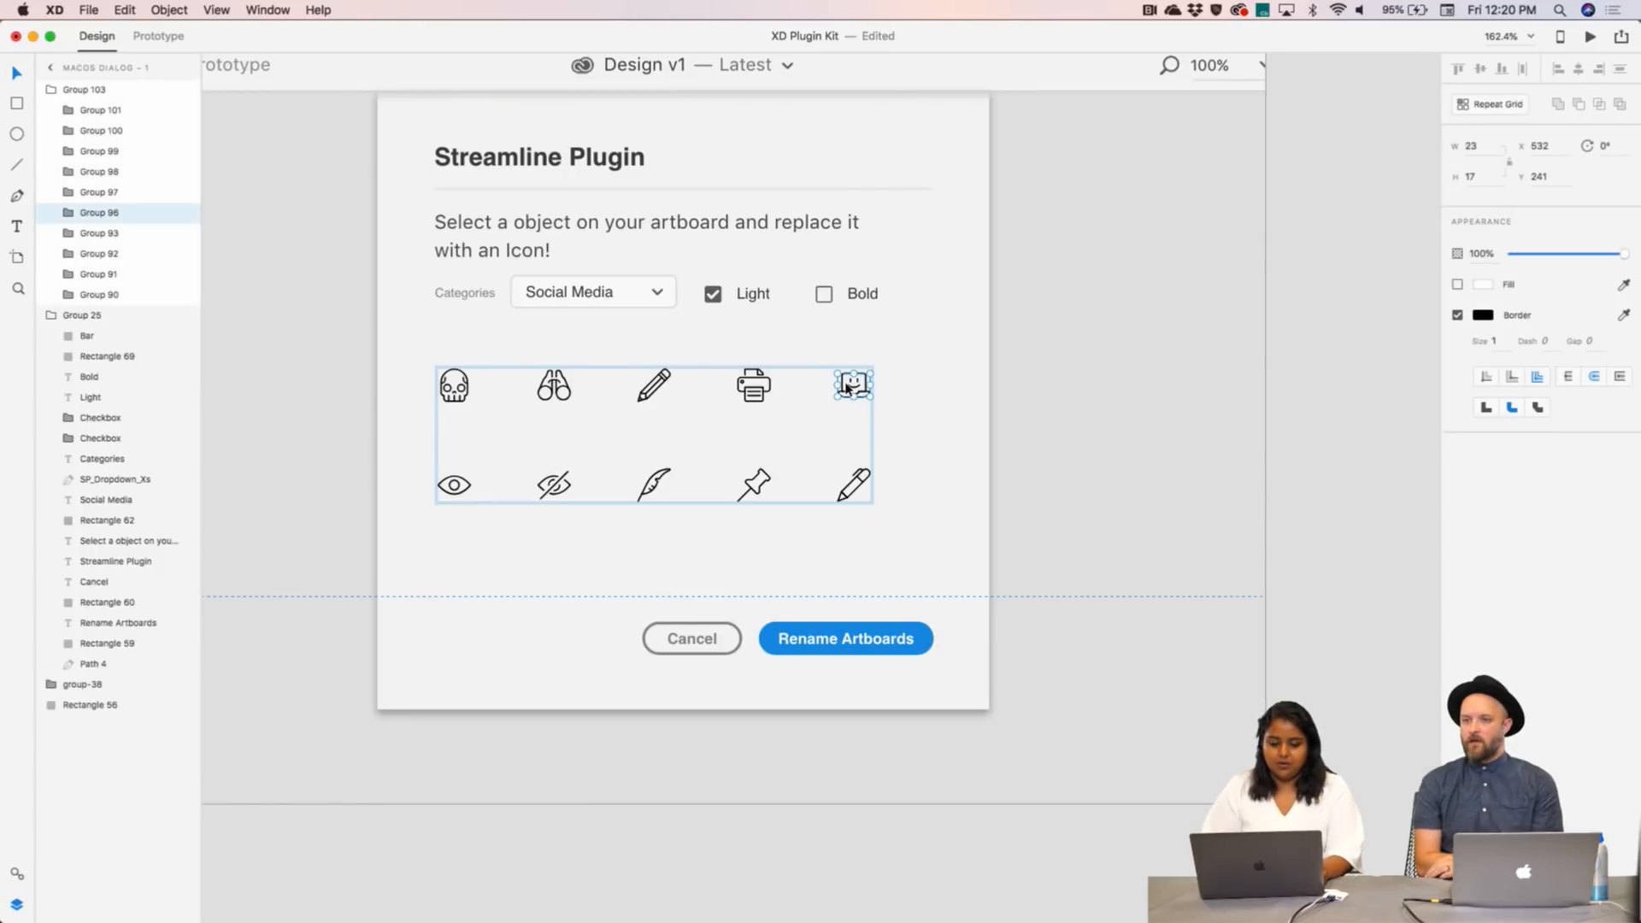
left_click(1069, 484)
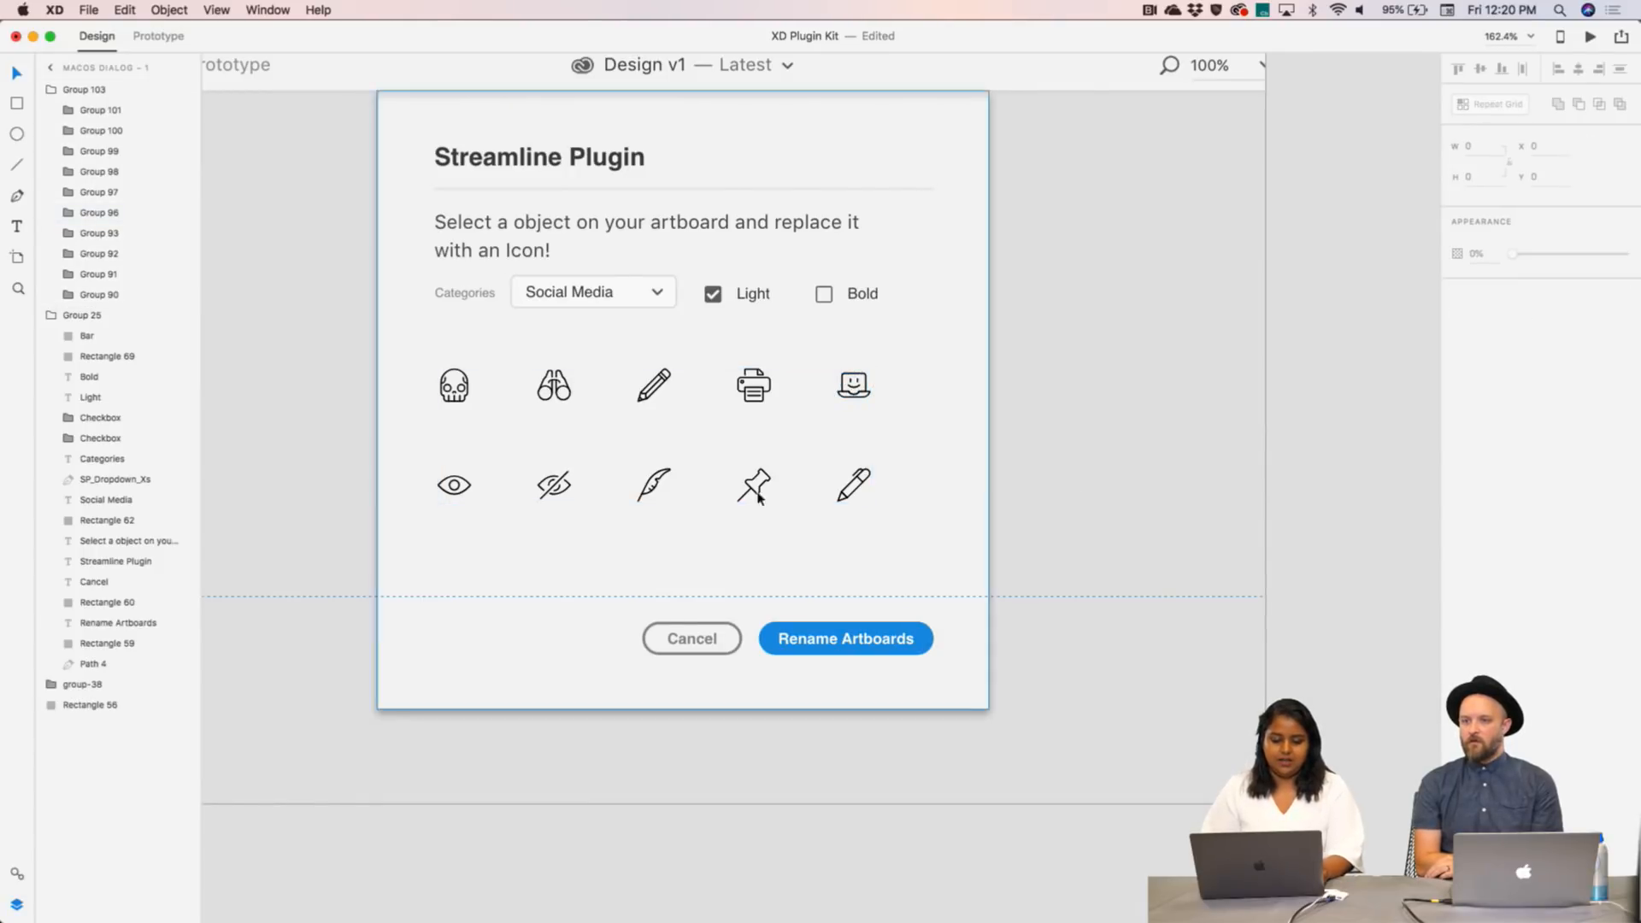
left_click(17, 875)
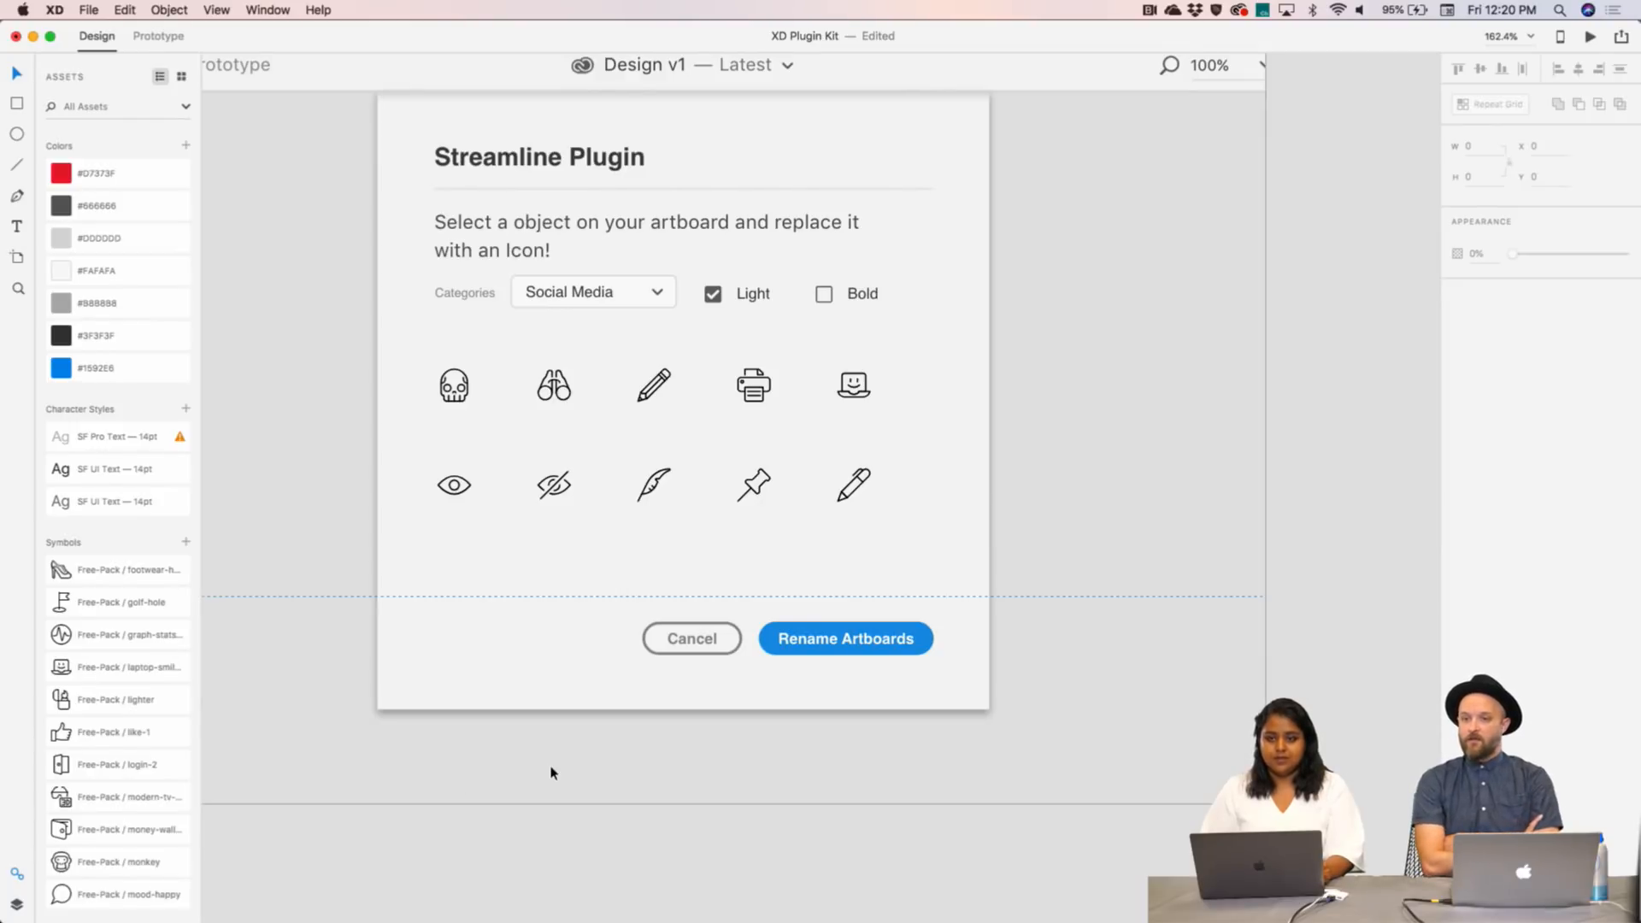
- Relabel the main Rename Artboards button to 'Apply'
scroll(616, 758, "down", 5)
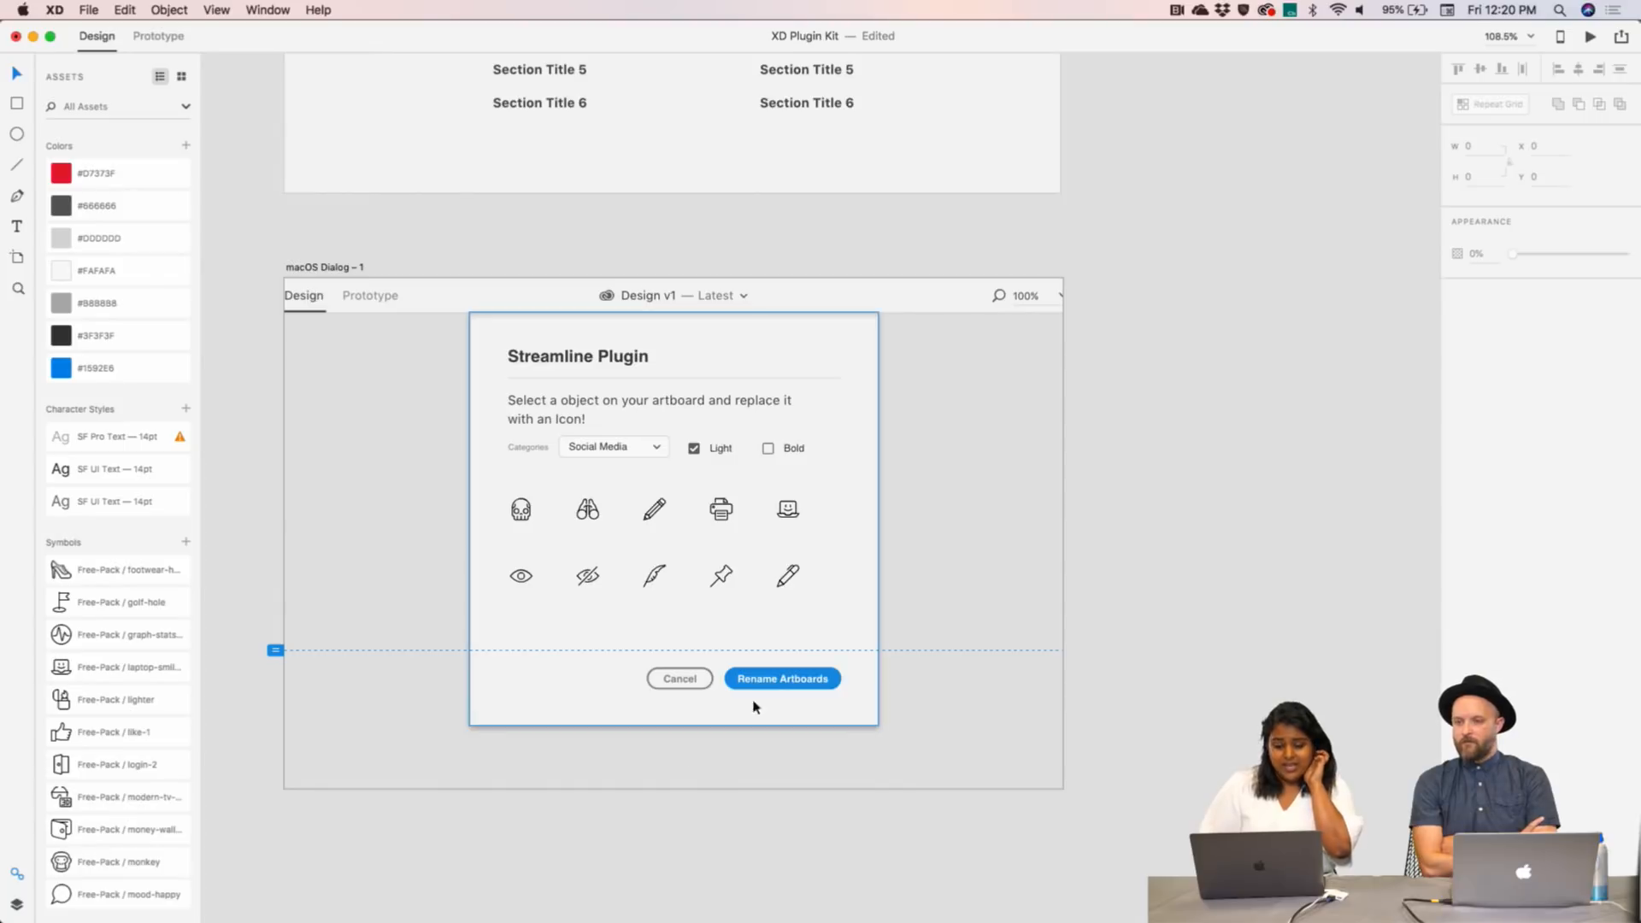
double_click(780, 679)
double_click(803, 679)
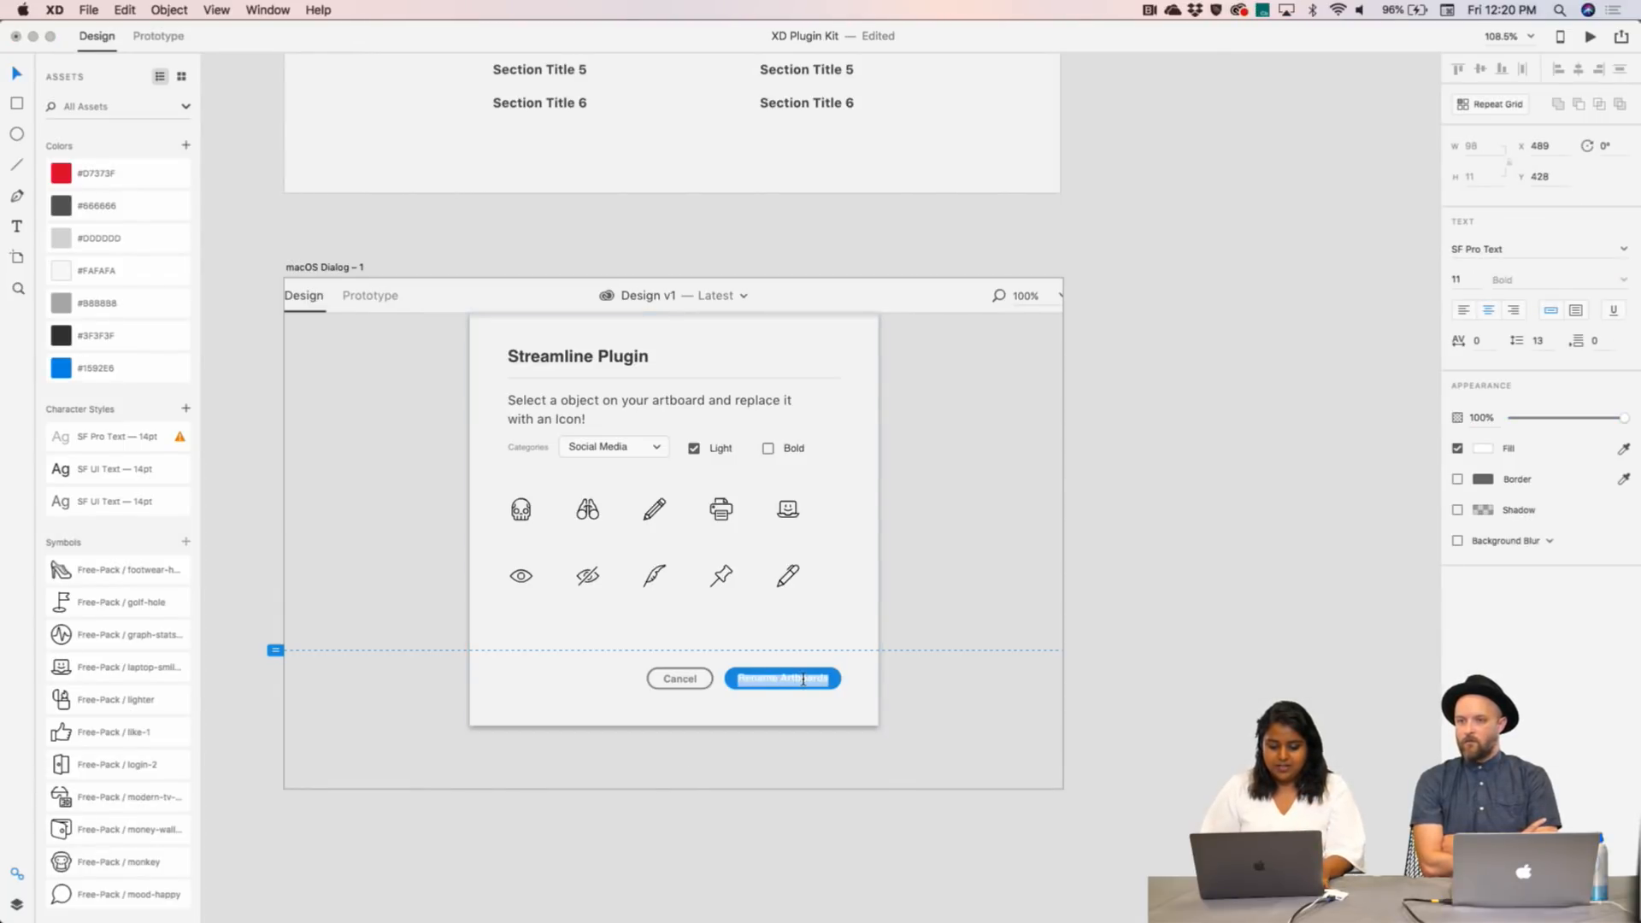
type("Apply")
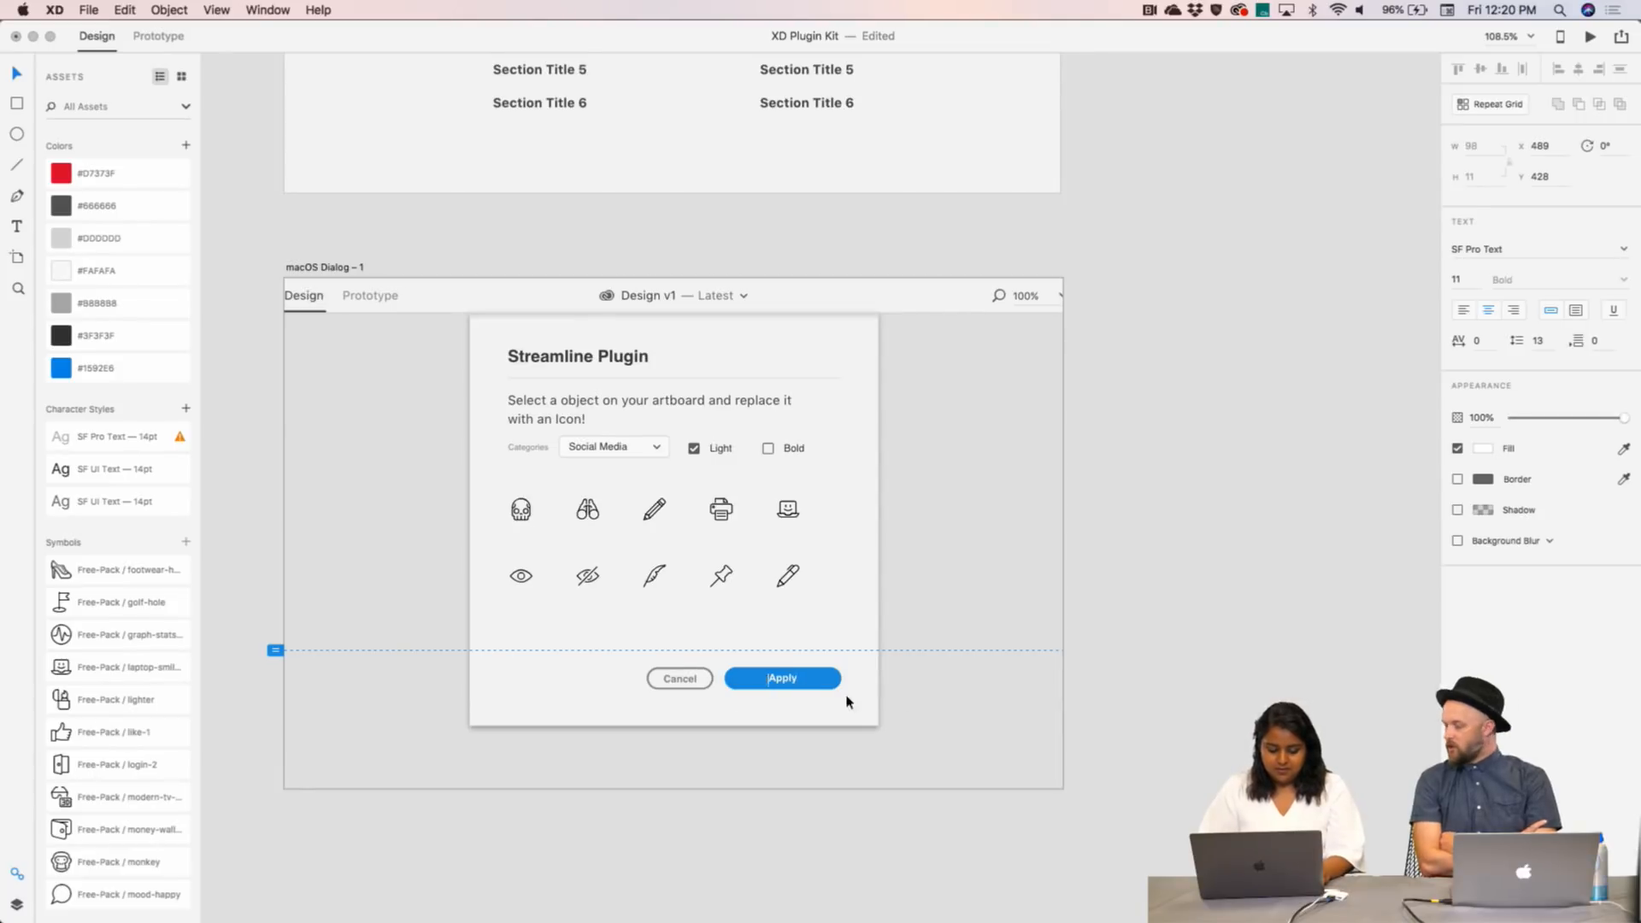
left_click(756, 671)
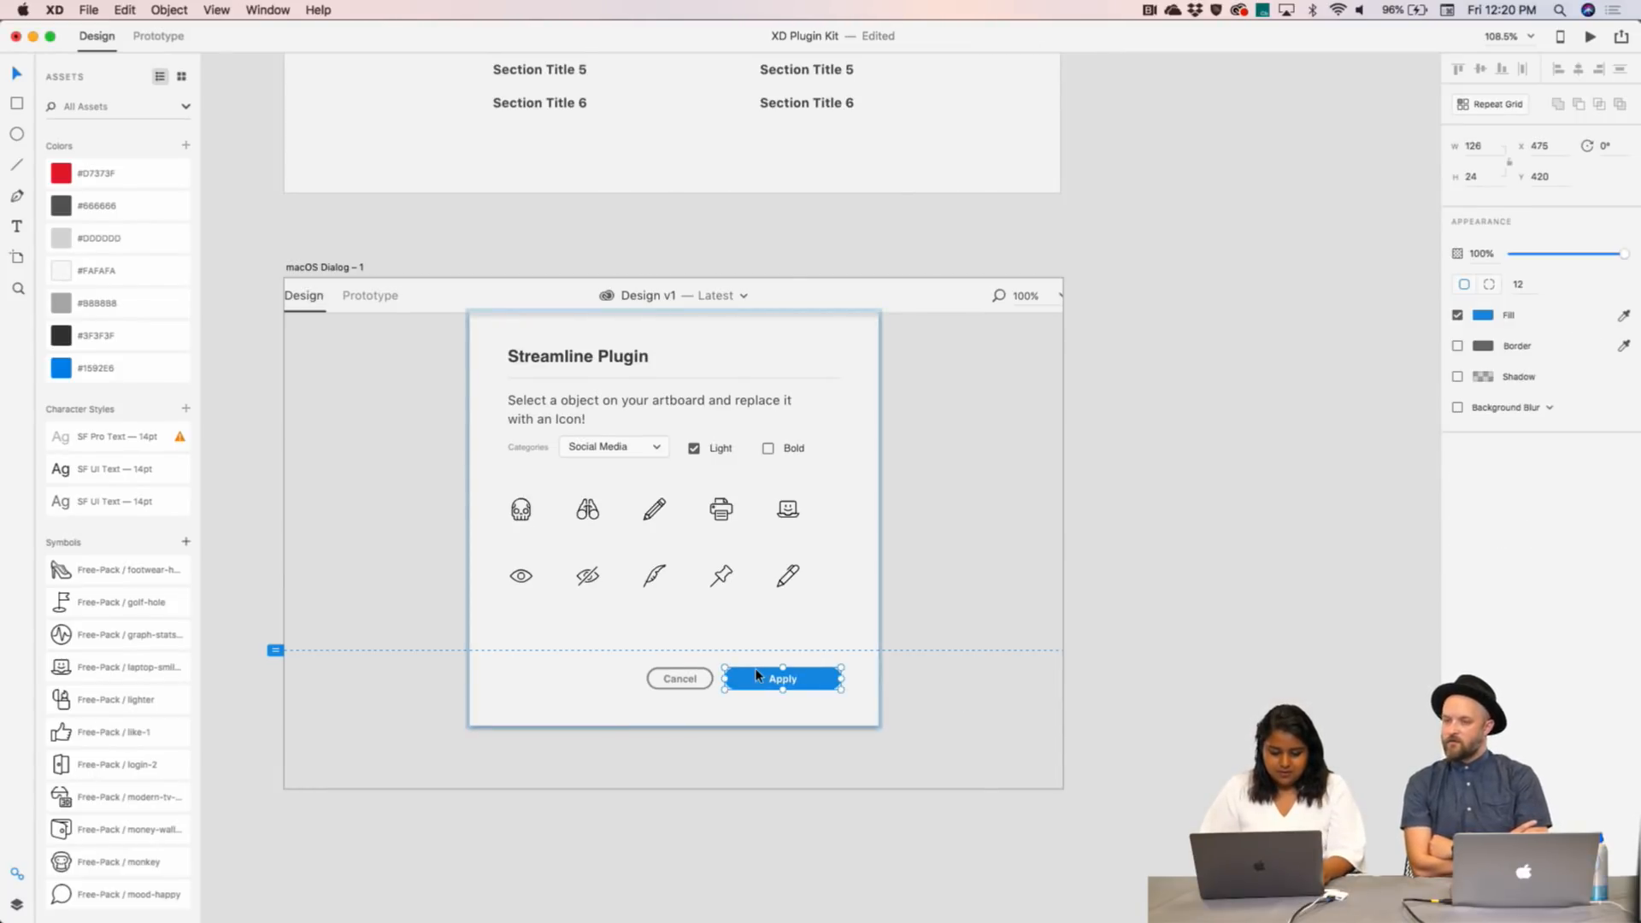
left_click_drag(723, 680, 798, 679)
key("super+z")
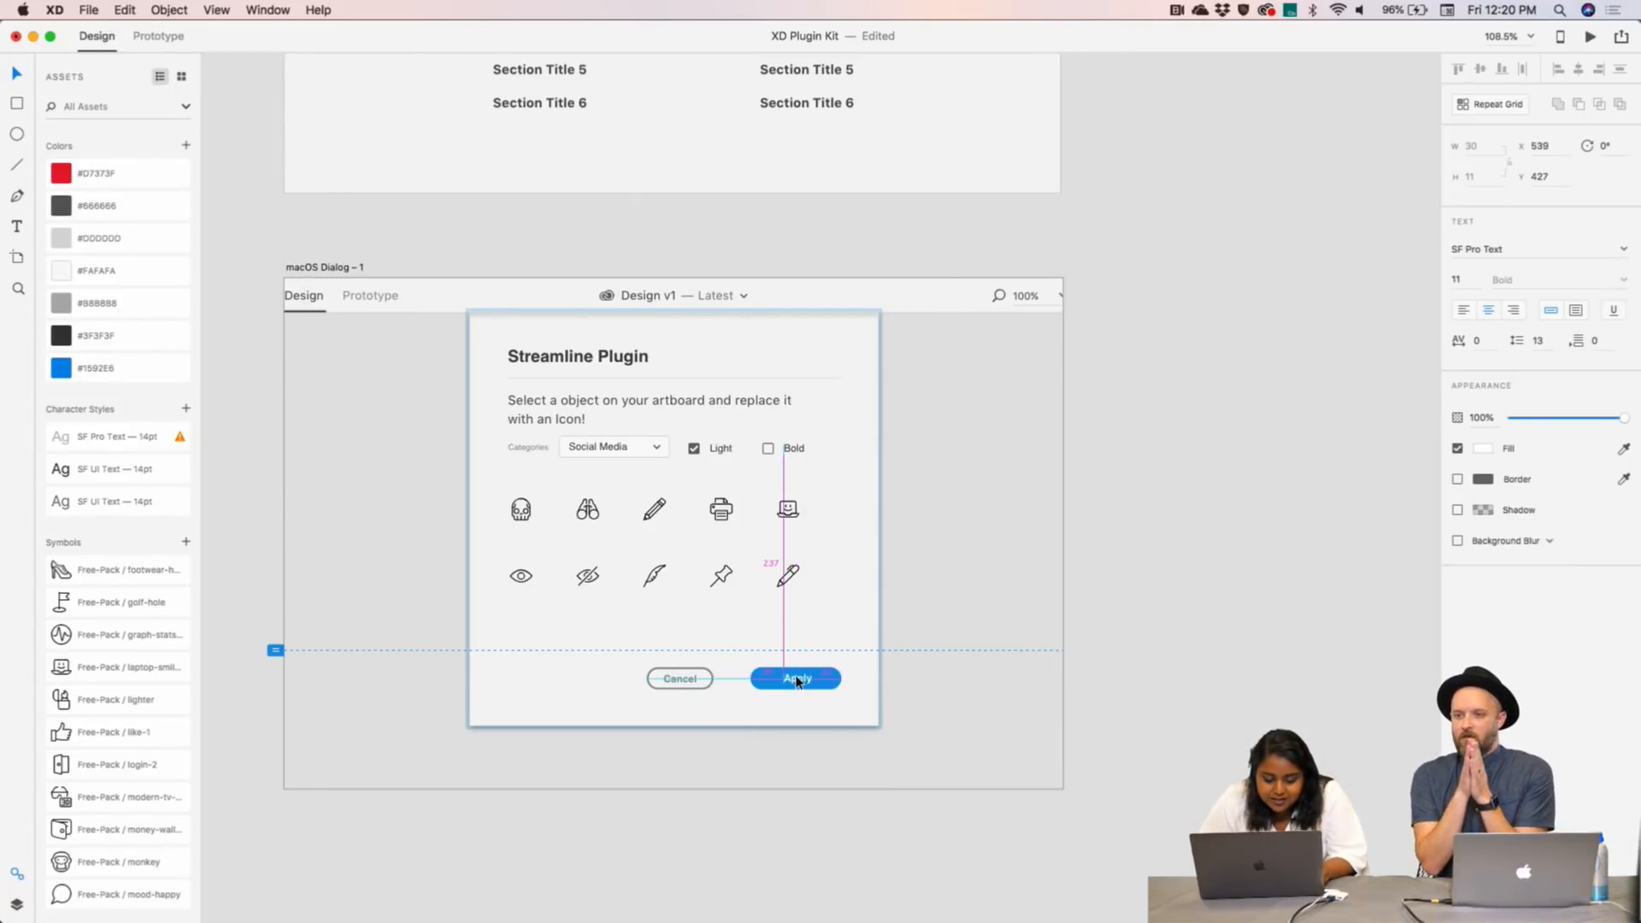
- Move the Cancel button right so it sits closer beside Apply
double_click(681, 676)
key("Escape")
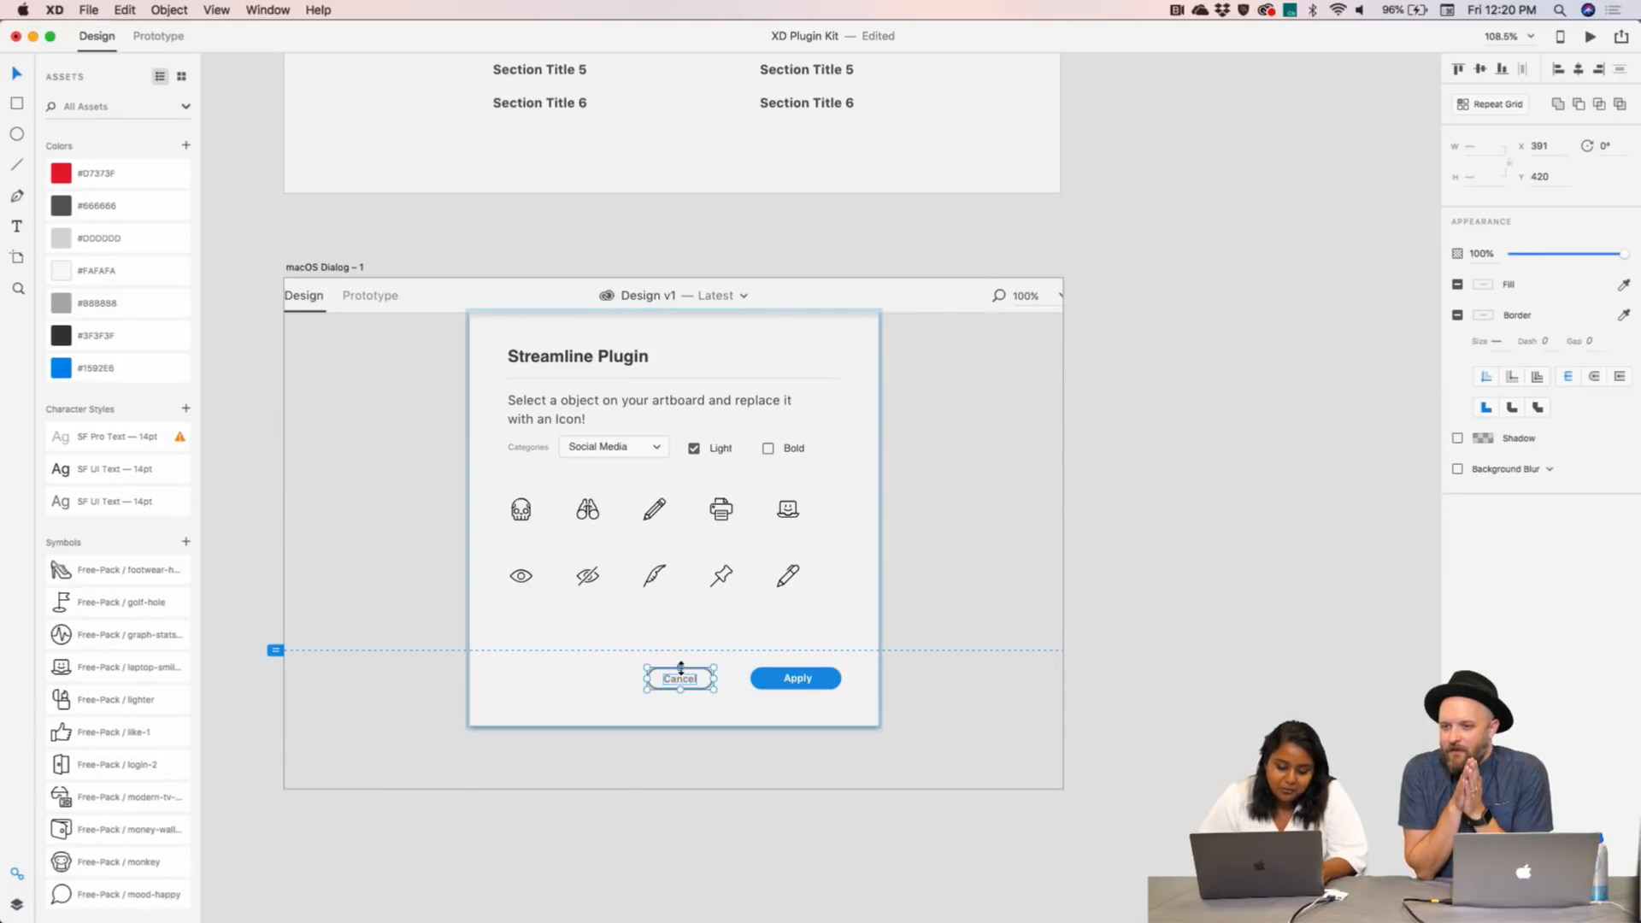
left_click_drag(697, 674, 718, 674)
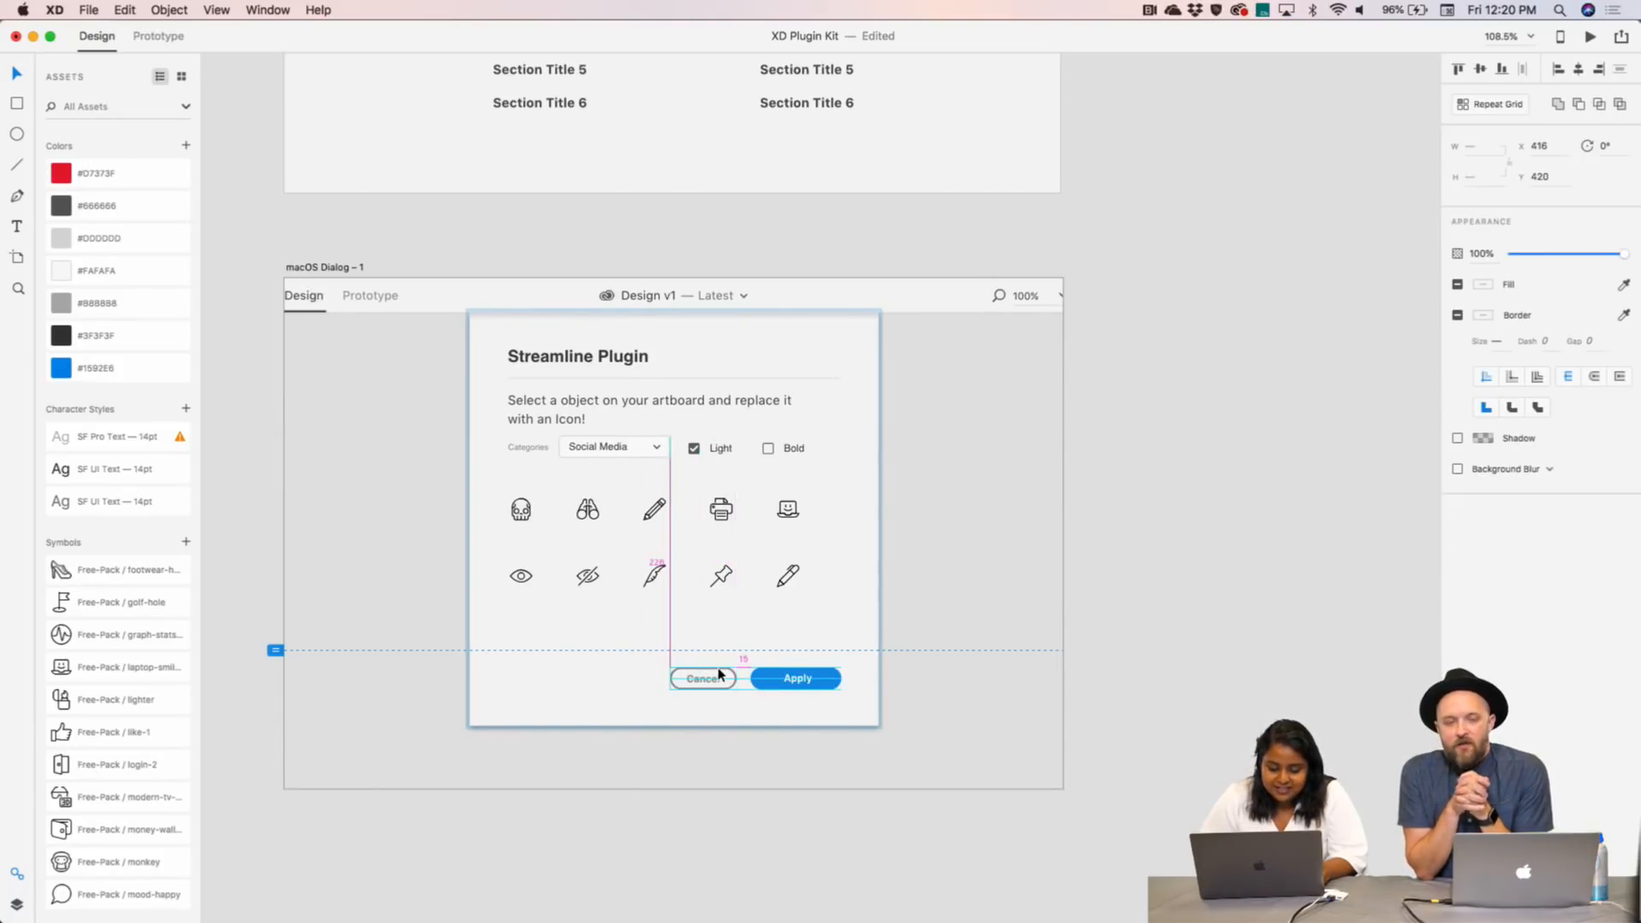
left_click(1051, 659)
scroll(1081, 660, "down", 3)
- Duplicate macOS Dialog - 1 to the right as macOS Dialog – 6 and select its icon group
scroll(1081, 661, "right", 5)
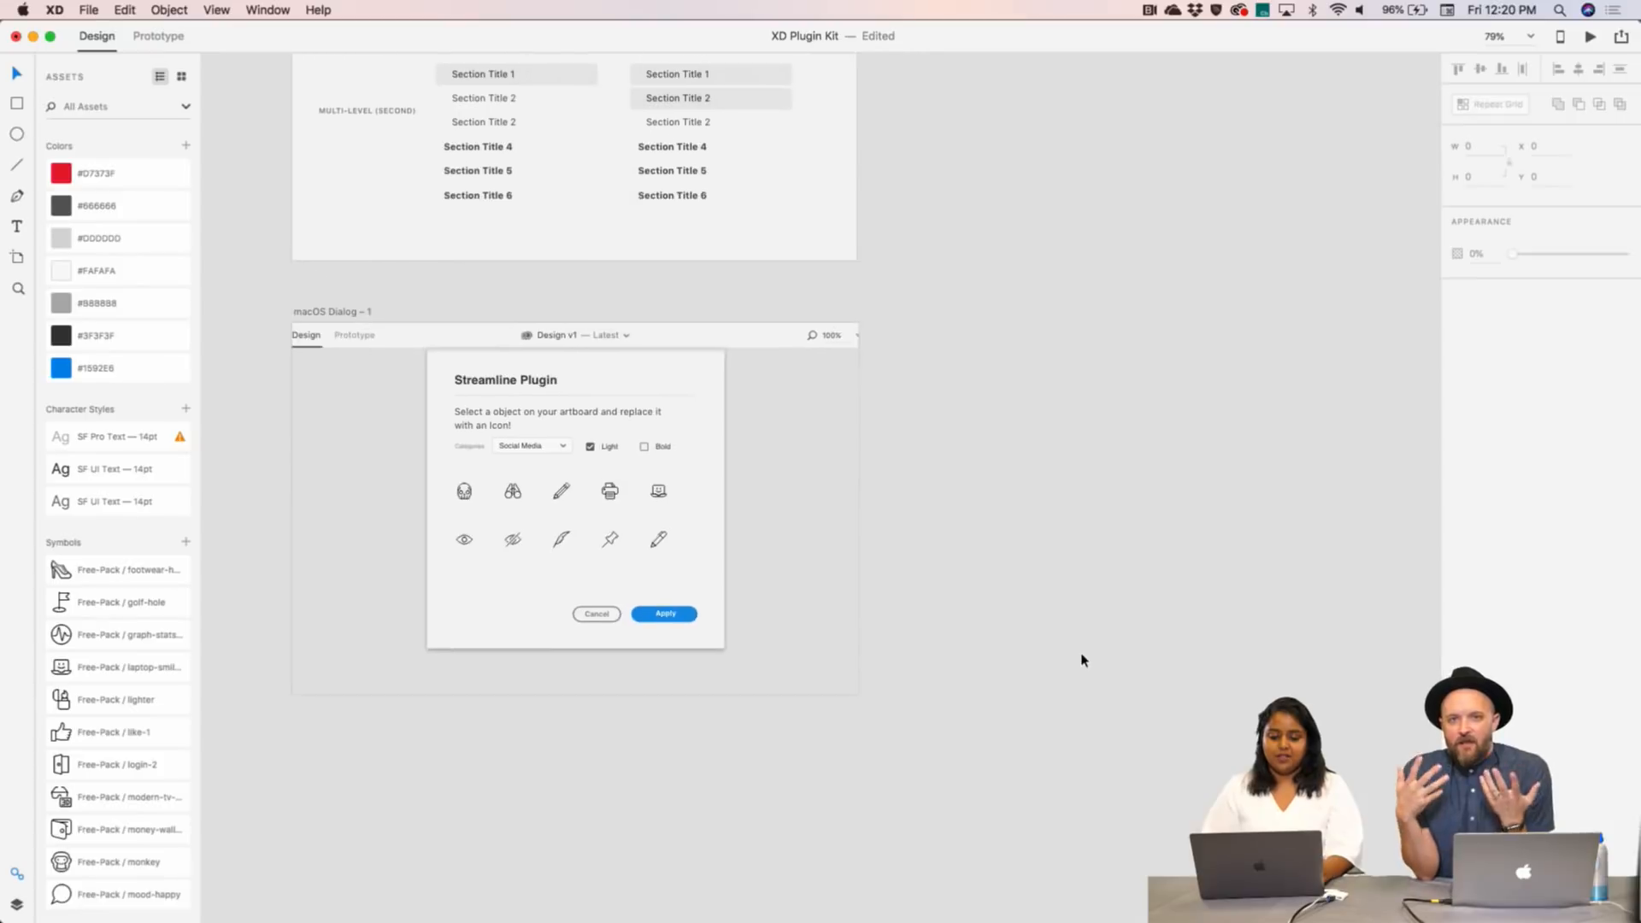
left_click(282, 314)
left_click_drag(282, 314, 879, 313)
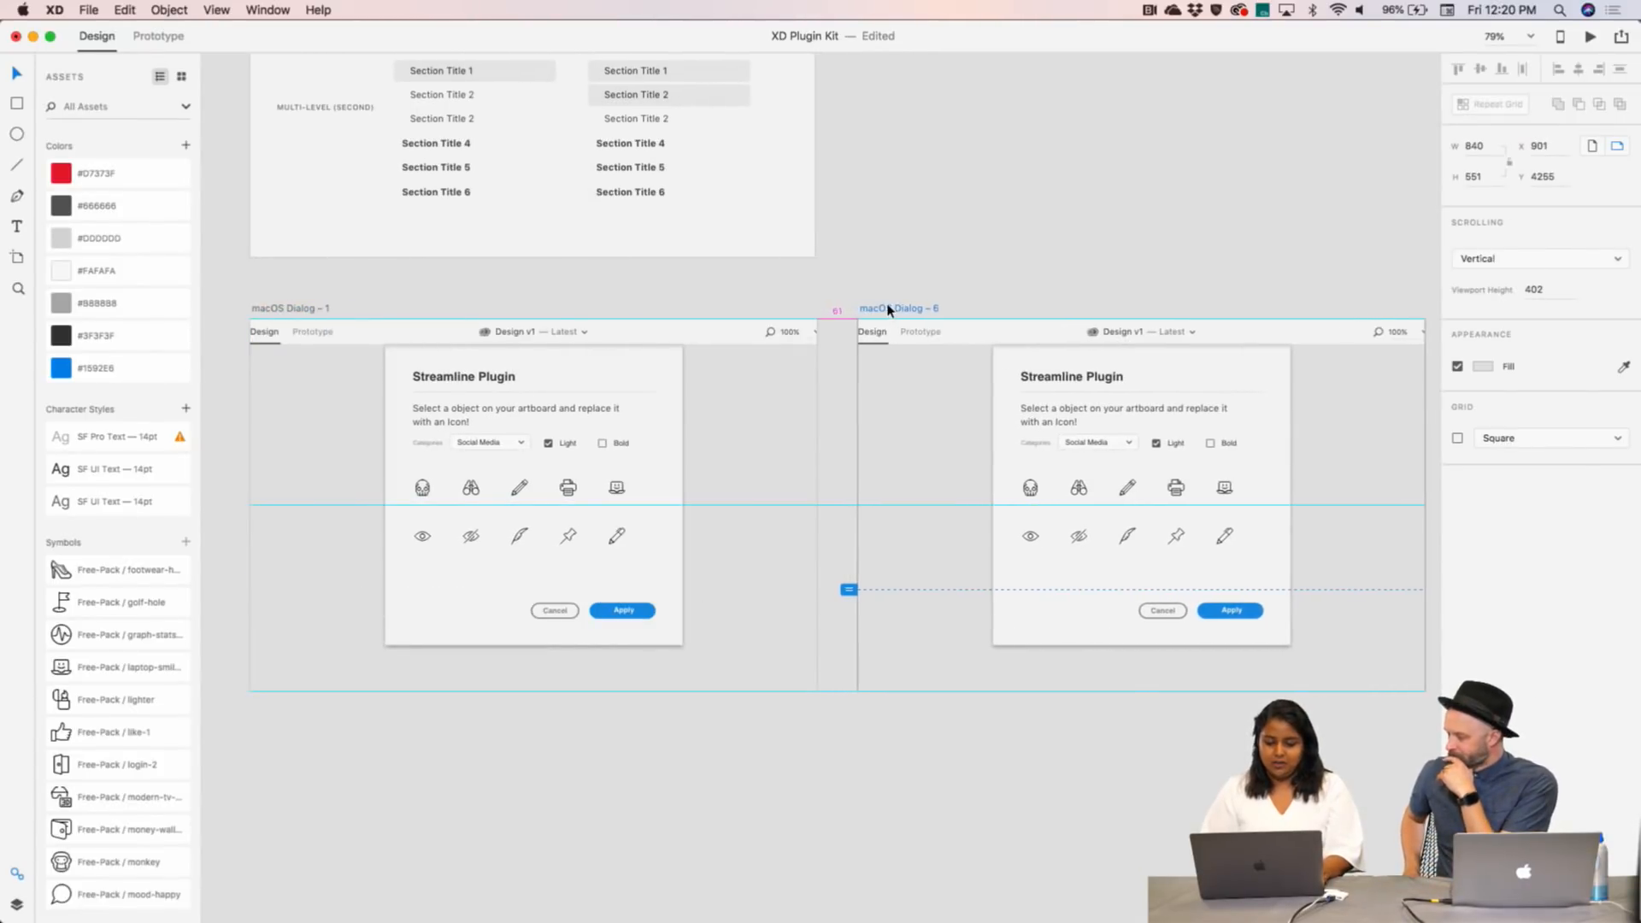
left_click(930, 264)
scroll(930, 263, "up", 5)
scroll(930, 261, "right", 5)
scroll(930, 260, "down", 2)
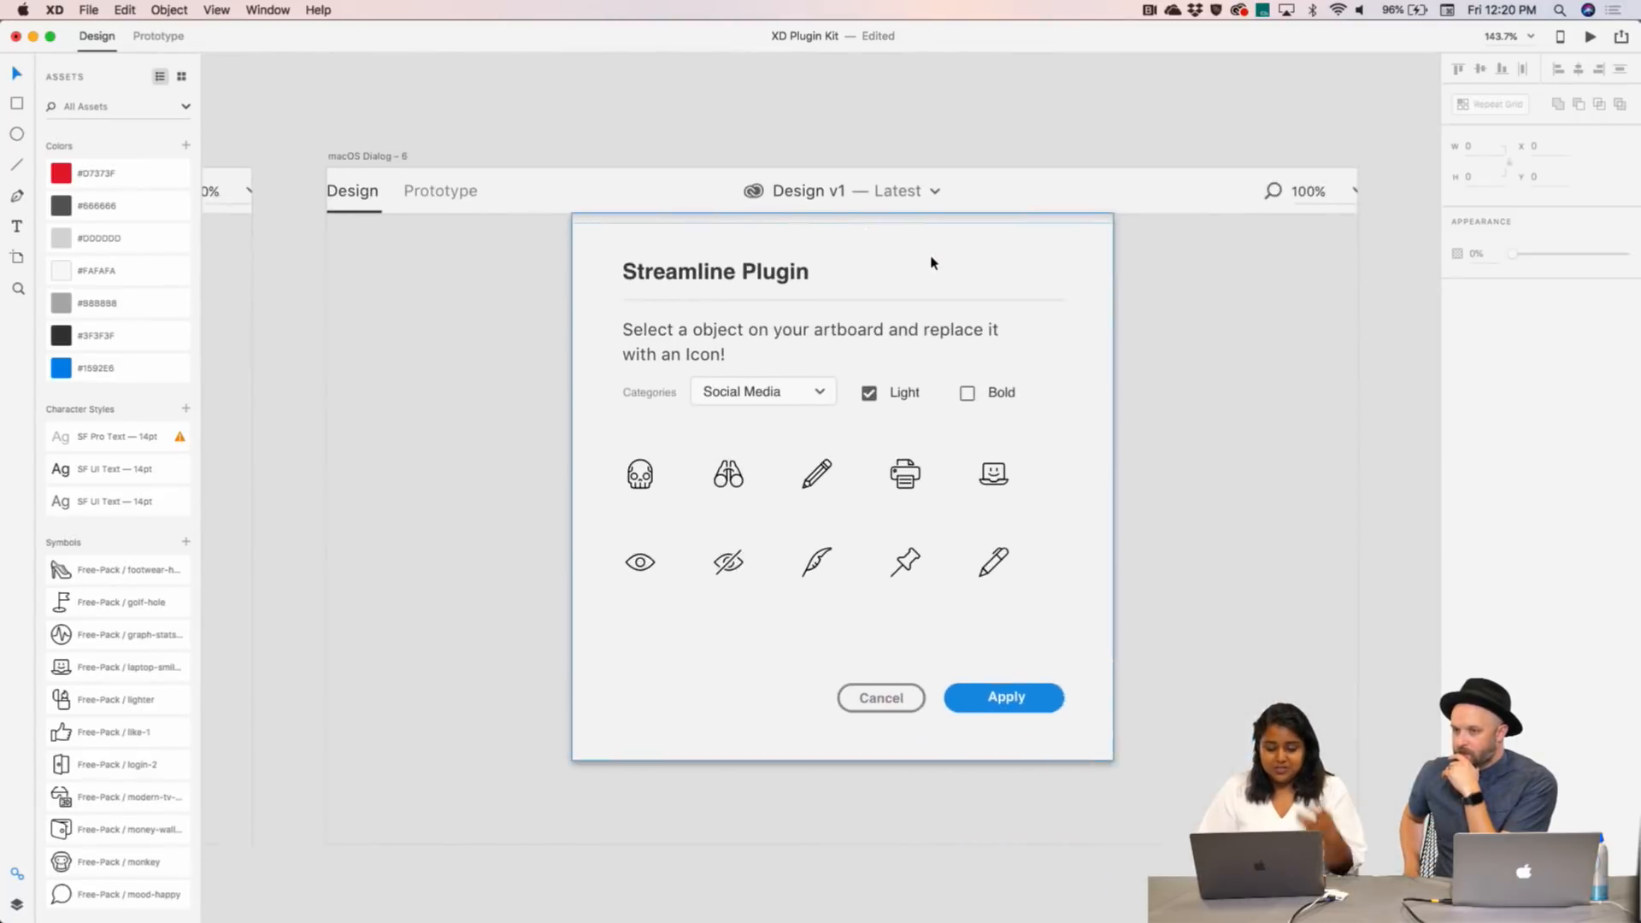
left_click(983, 557)
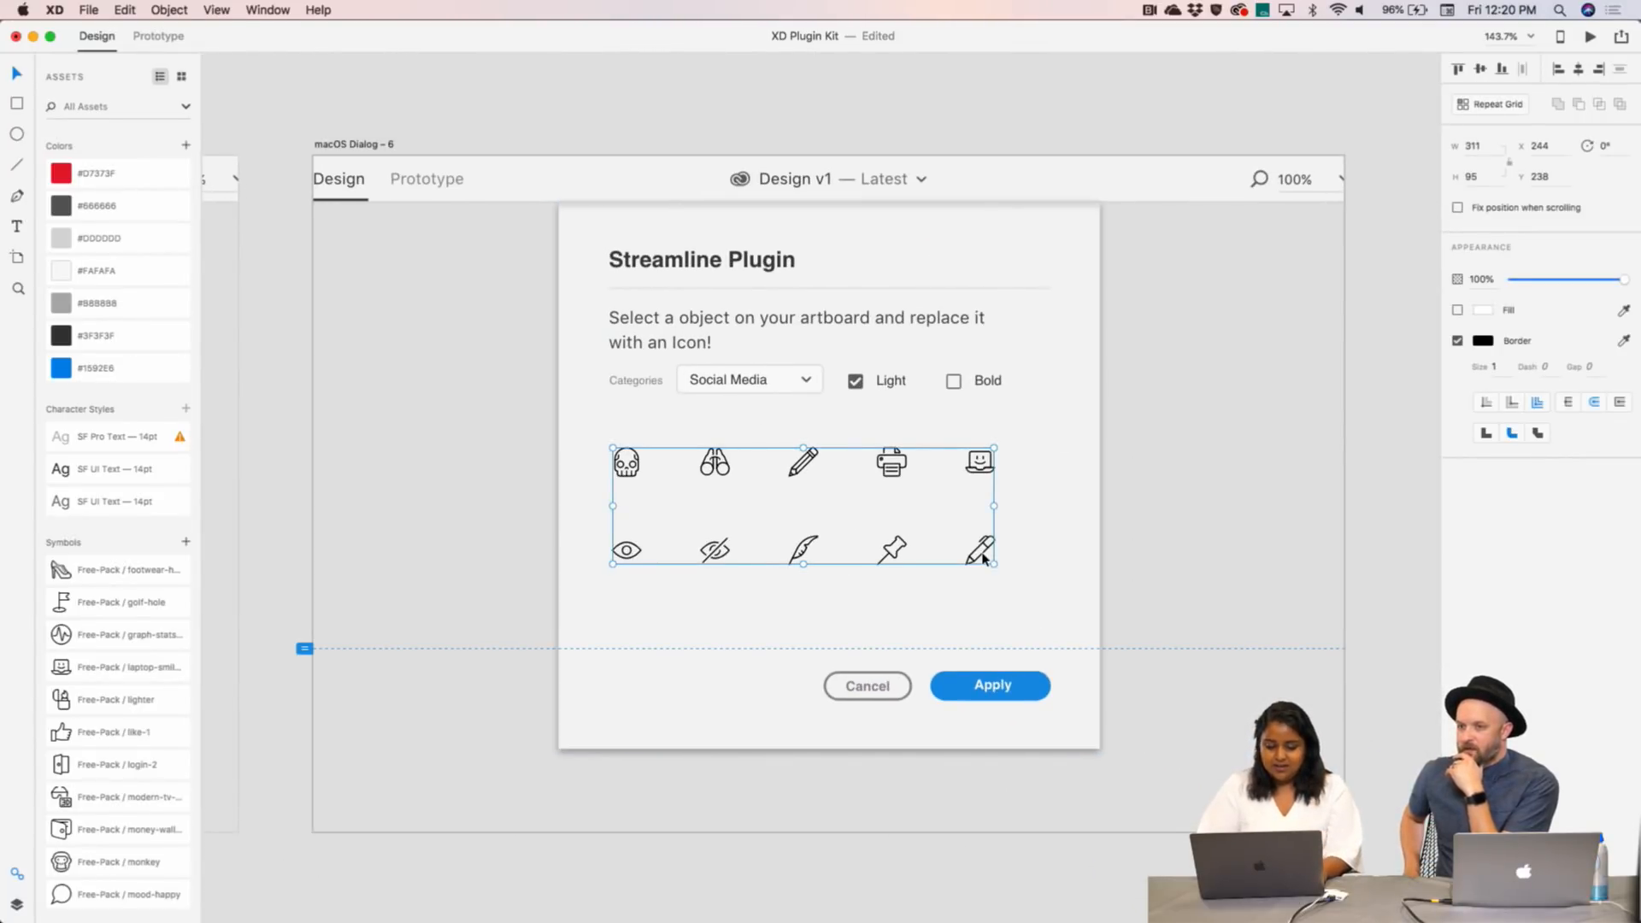
- Select and copy the first ten bold icons from Illustrator's Streamline-Bold sheet
mouse_move(1008, 913)
key("ctrl+Left")
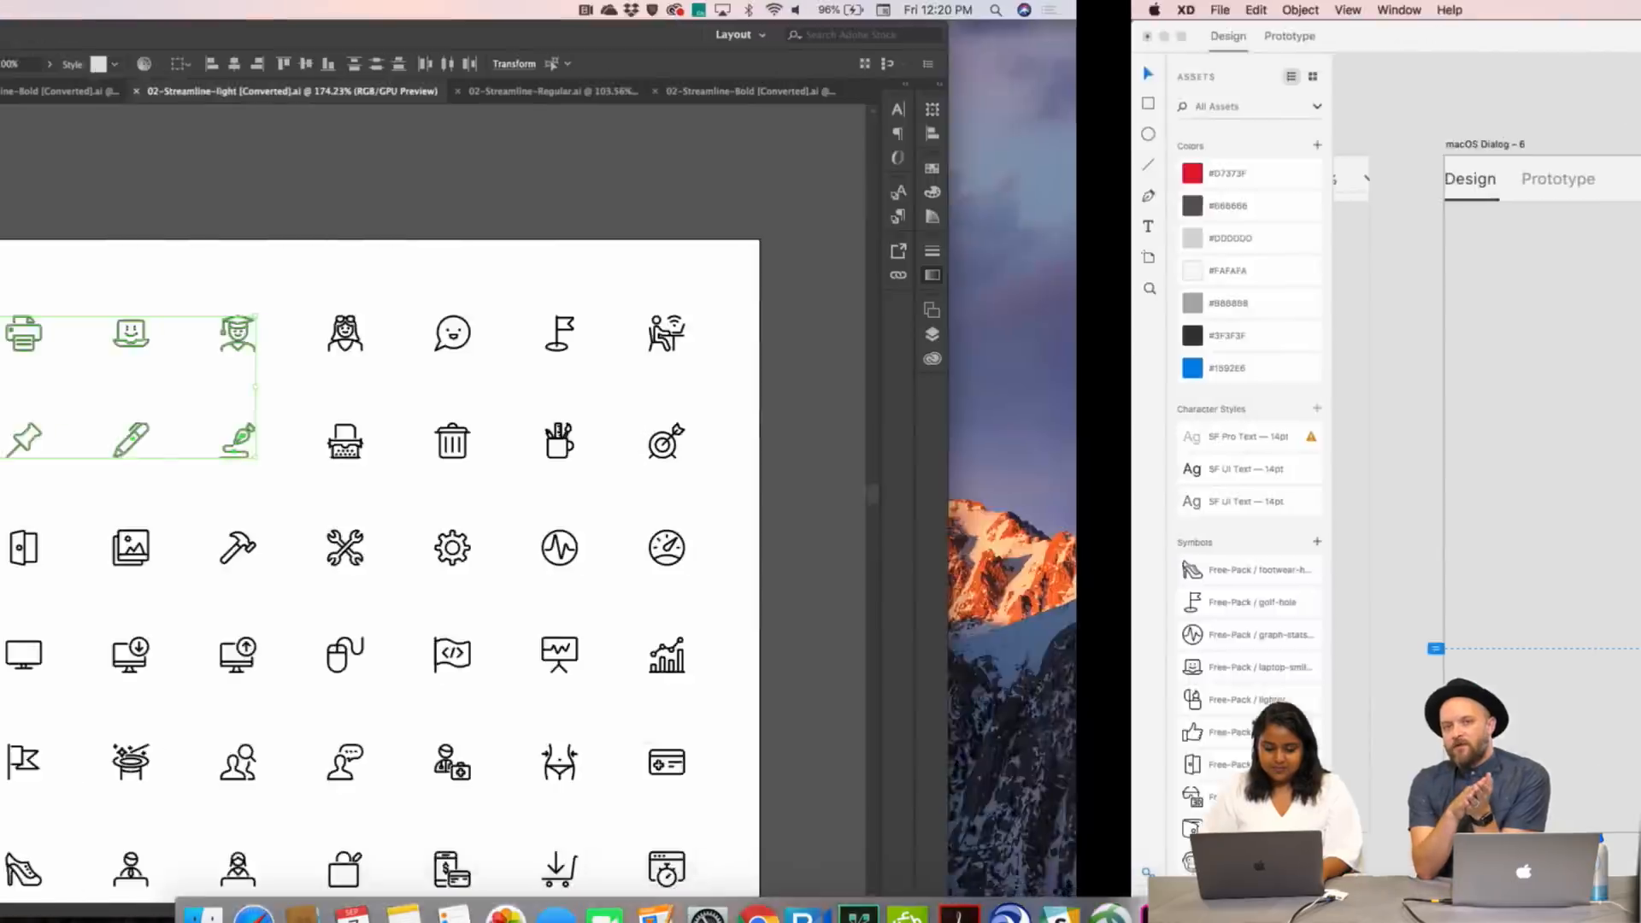
left_click(1133, 96)
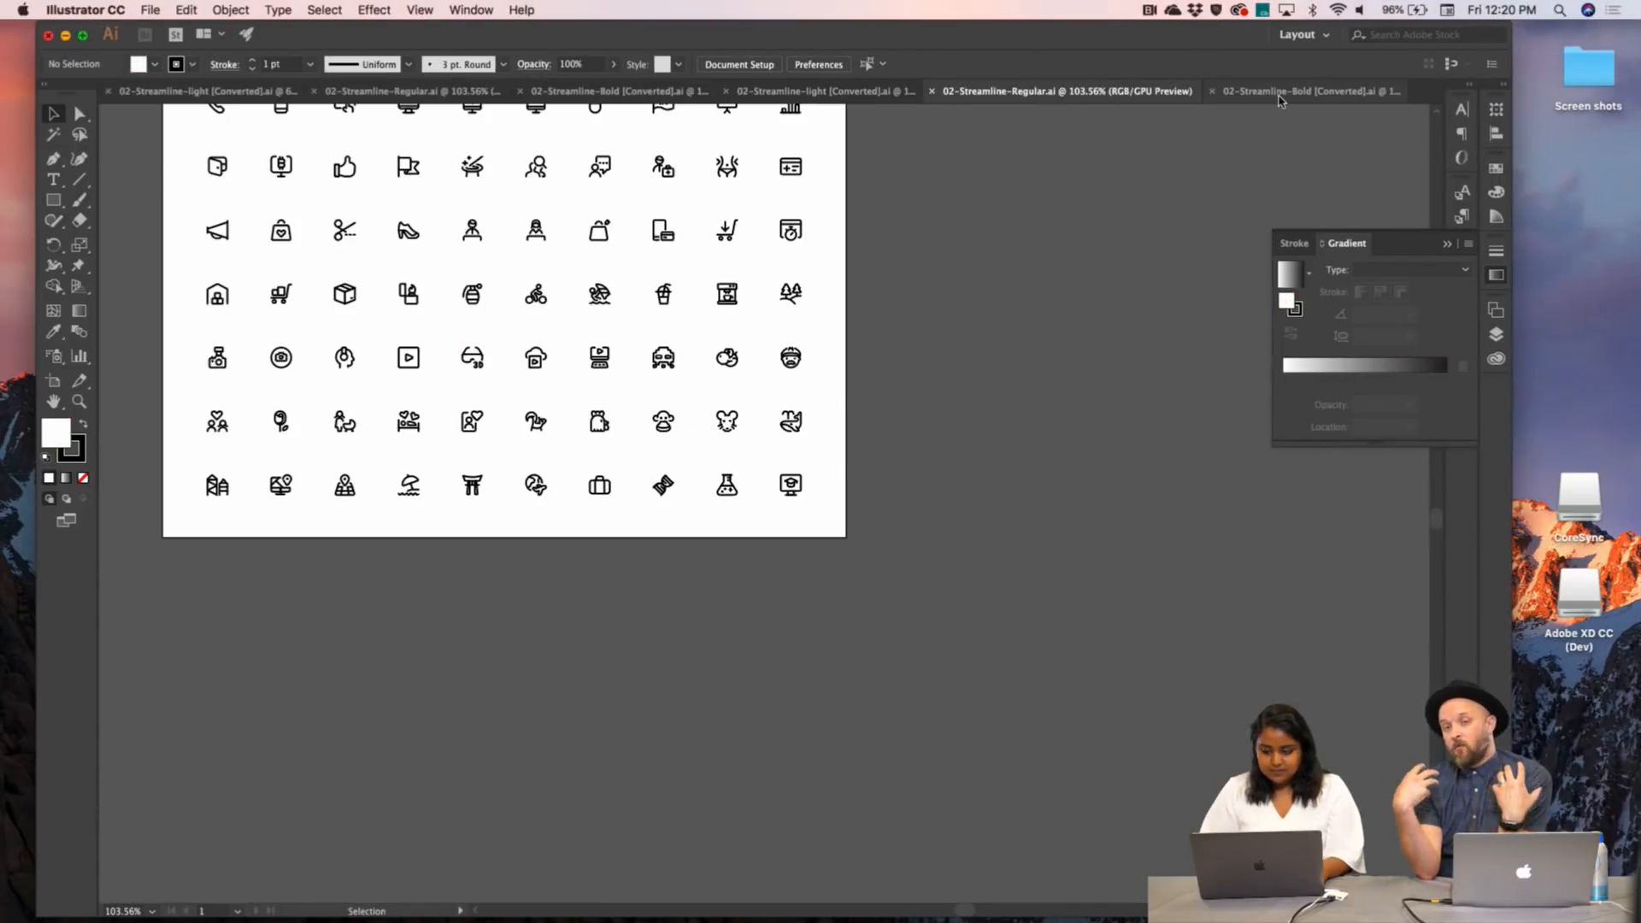
key("super+grave")
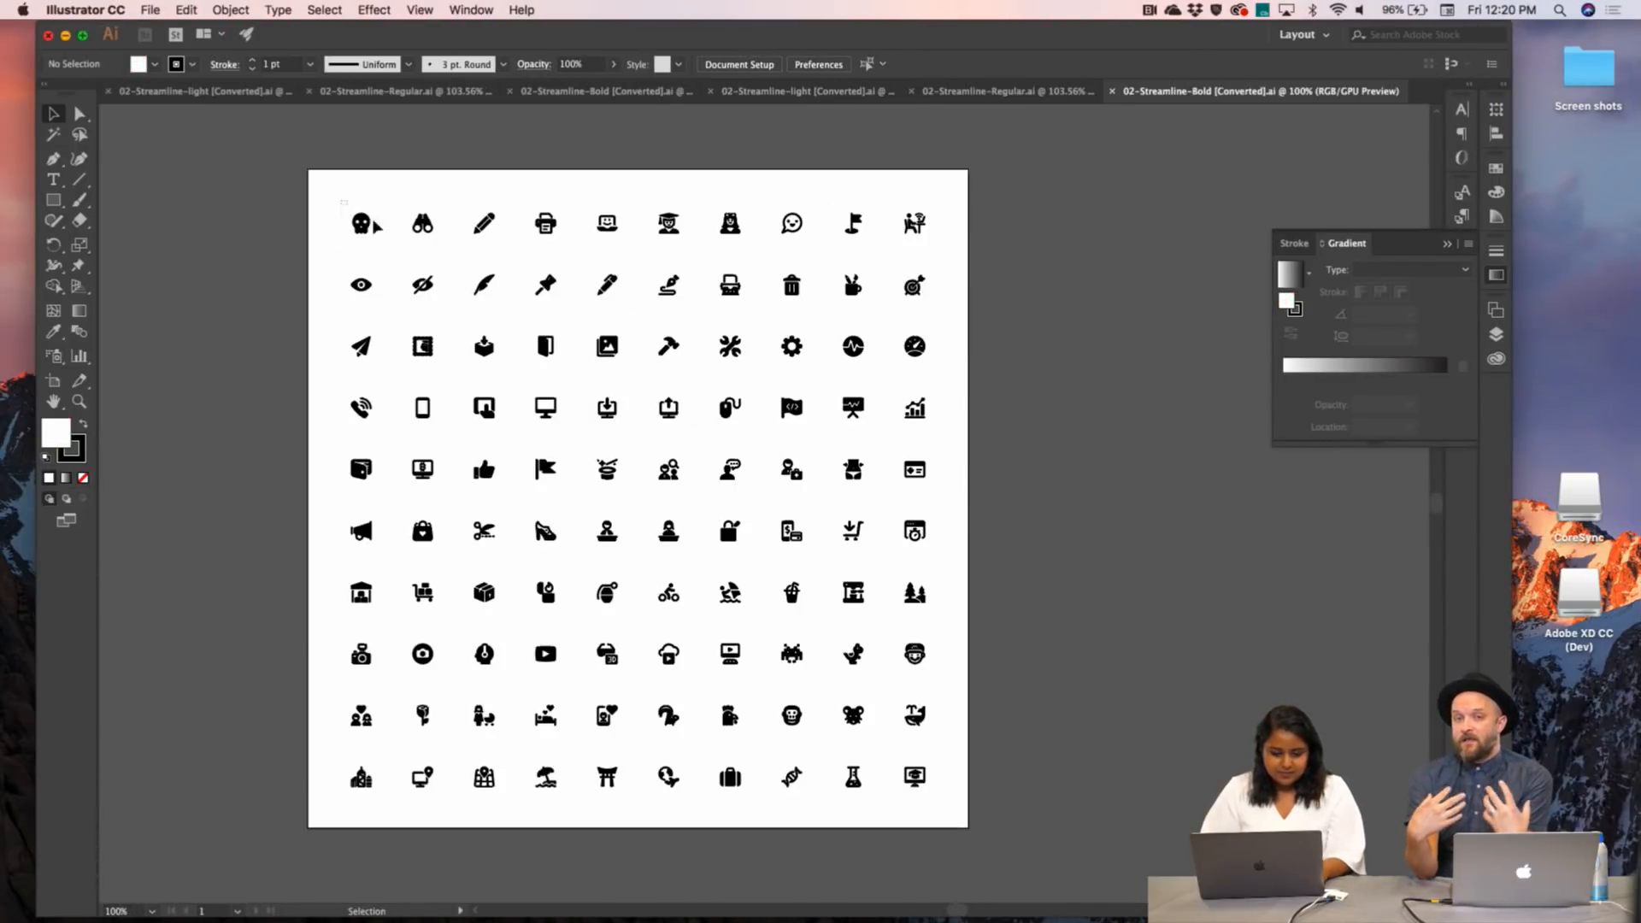
left_click_drag(376, 227, 623, 296)
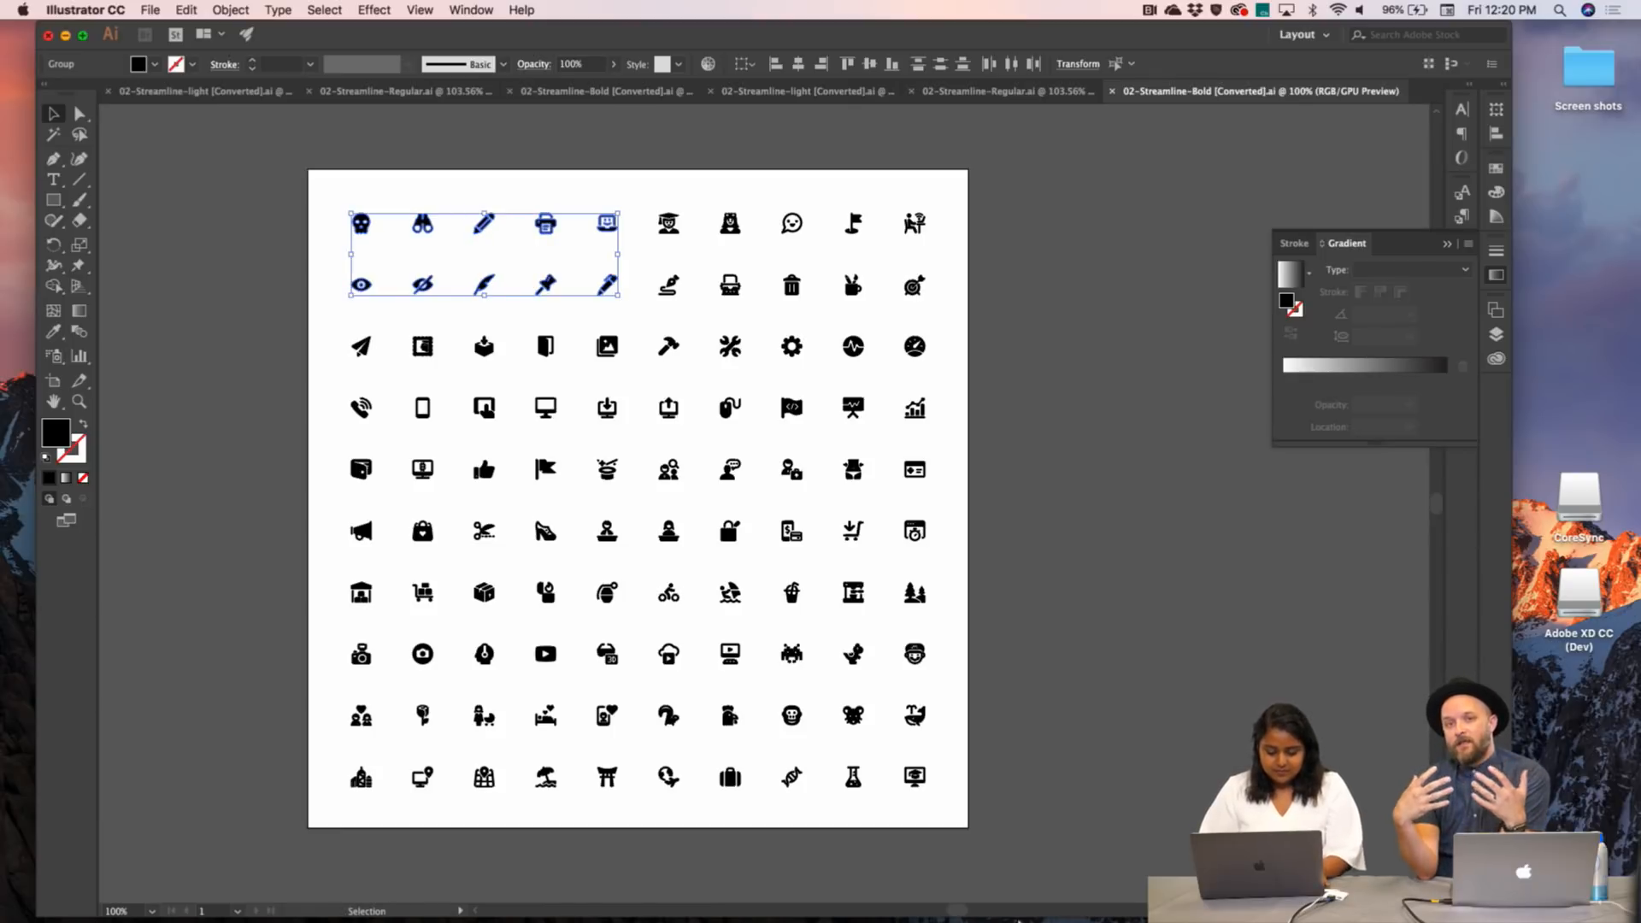
left_click(1099, 889)
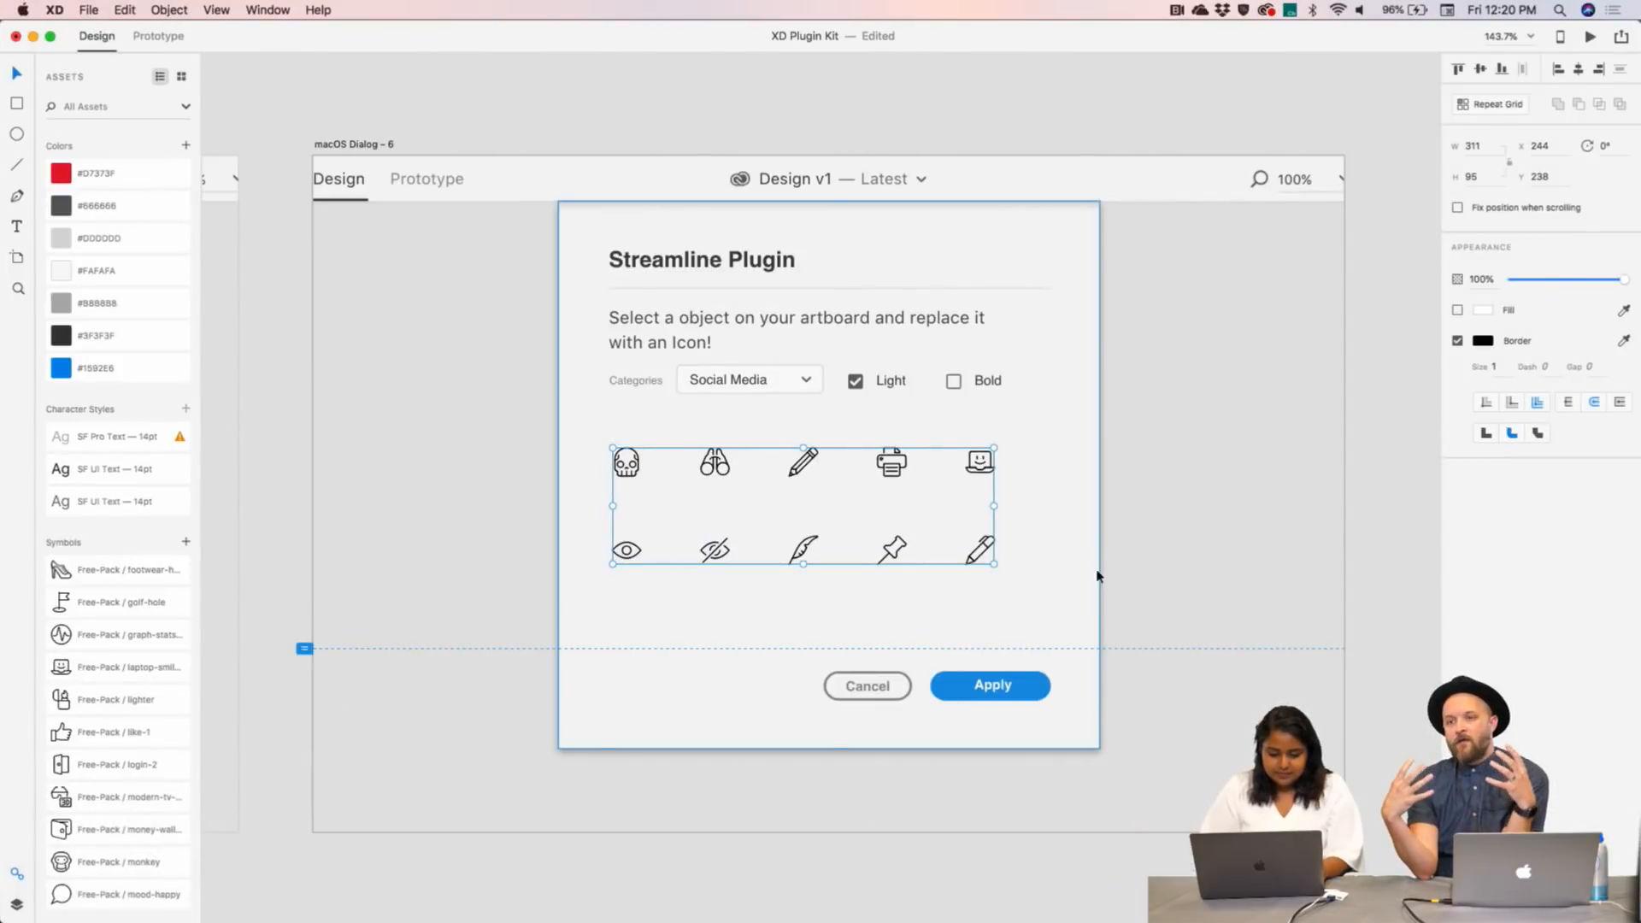
- Swap the duplicate dialog's ten outline icons for the bold icons in the same position
key("super+v")
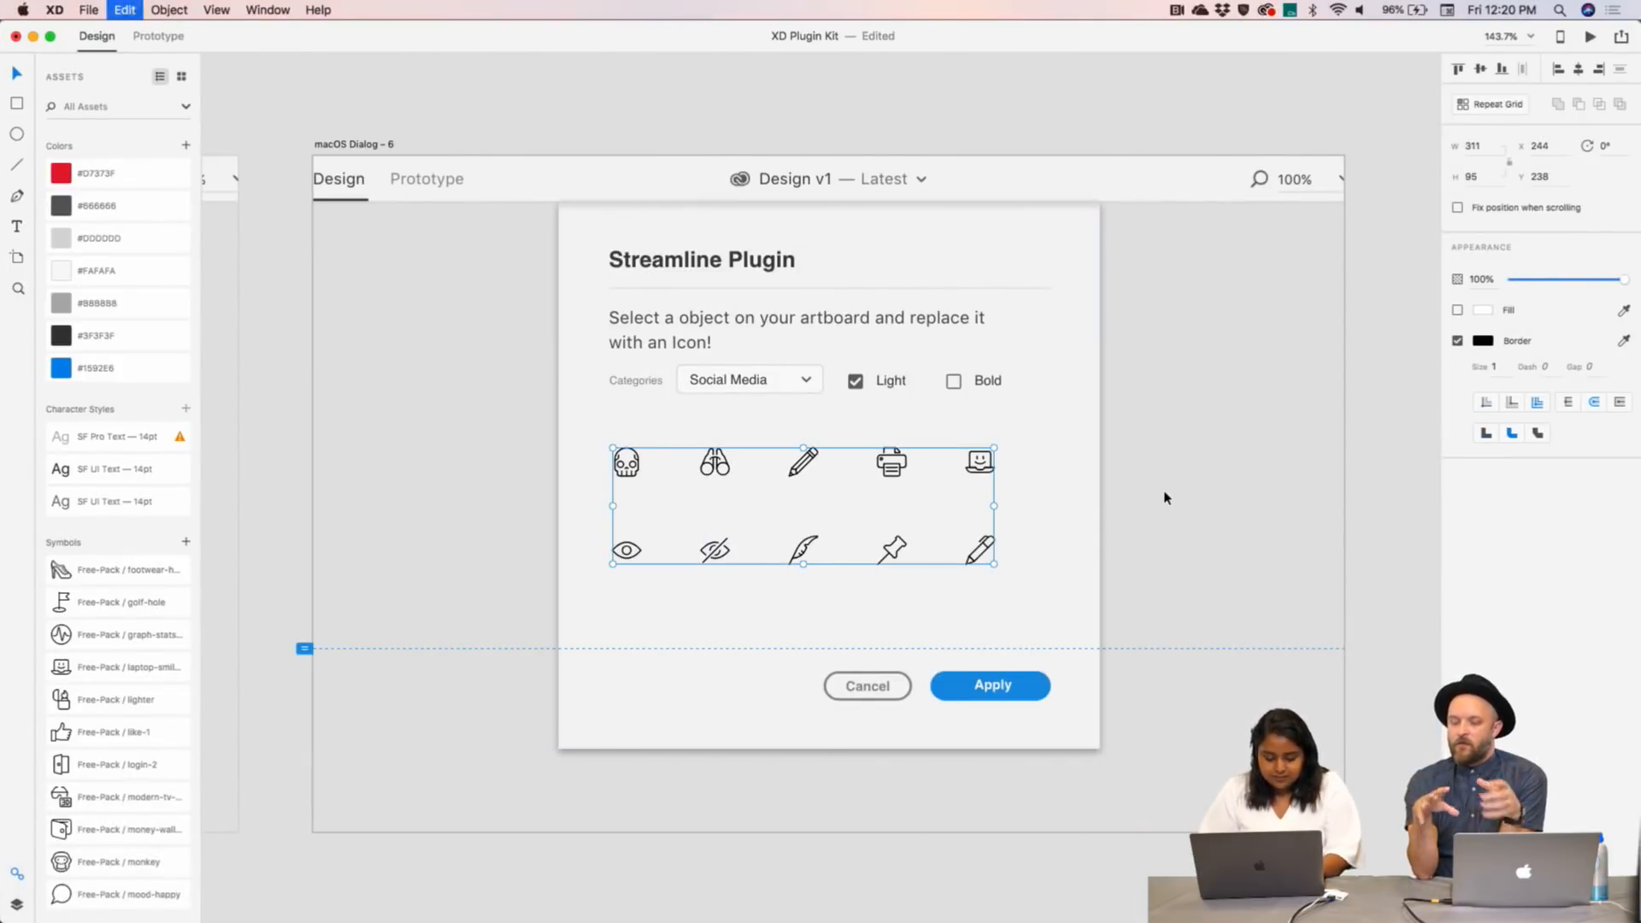
left_click_drag(1017, 464, 994, 475)
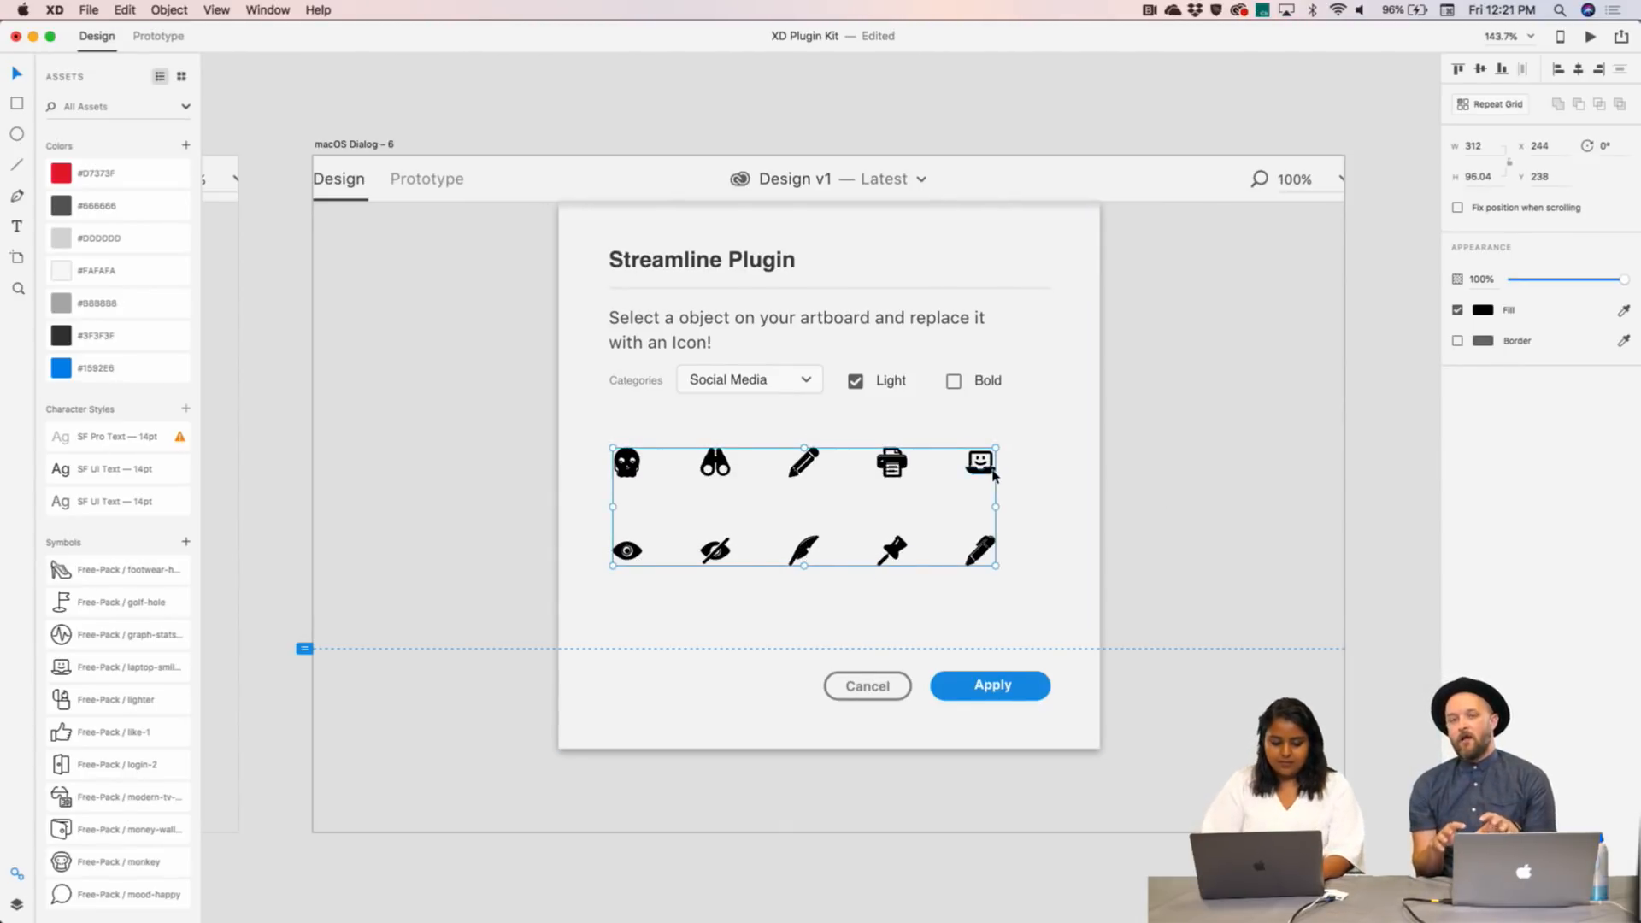
key("super+x")
left_click(994, 475)
key("Delete")
key("super+v")
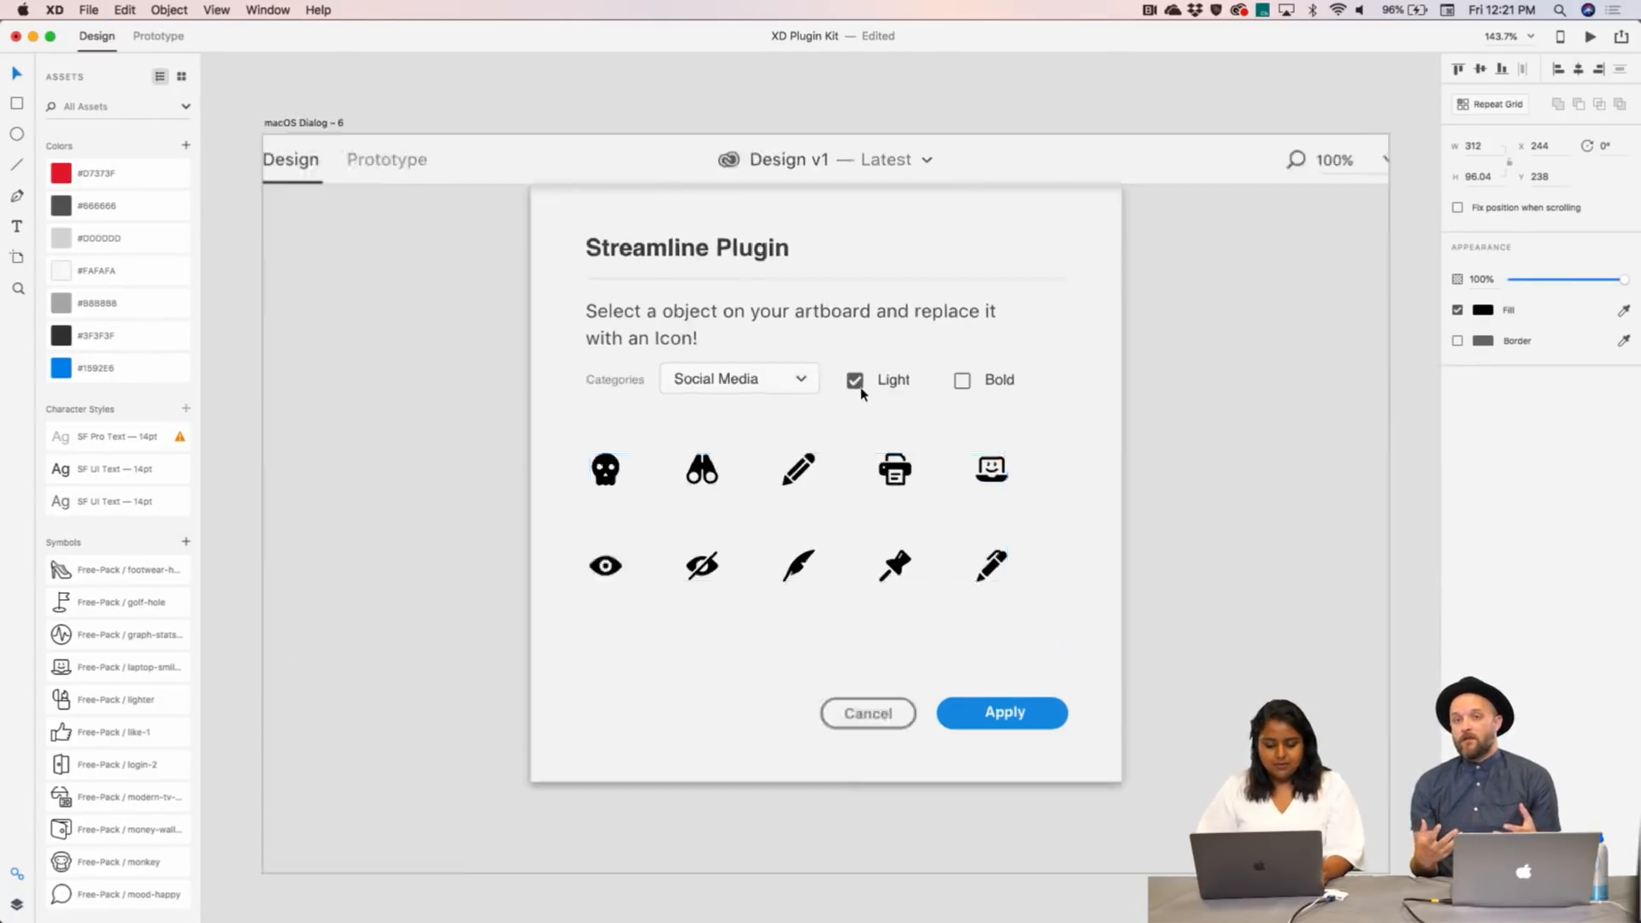
scroll(860, 395, "up", 5)
left_click(857, 381)
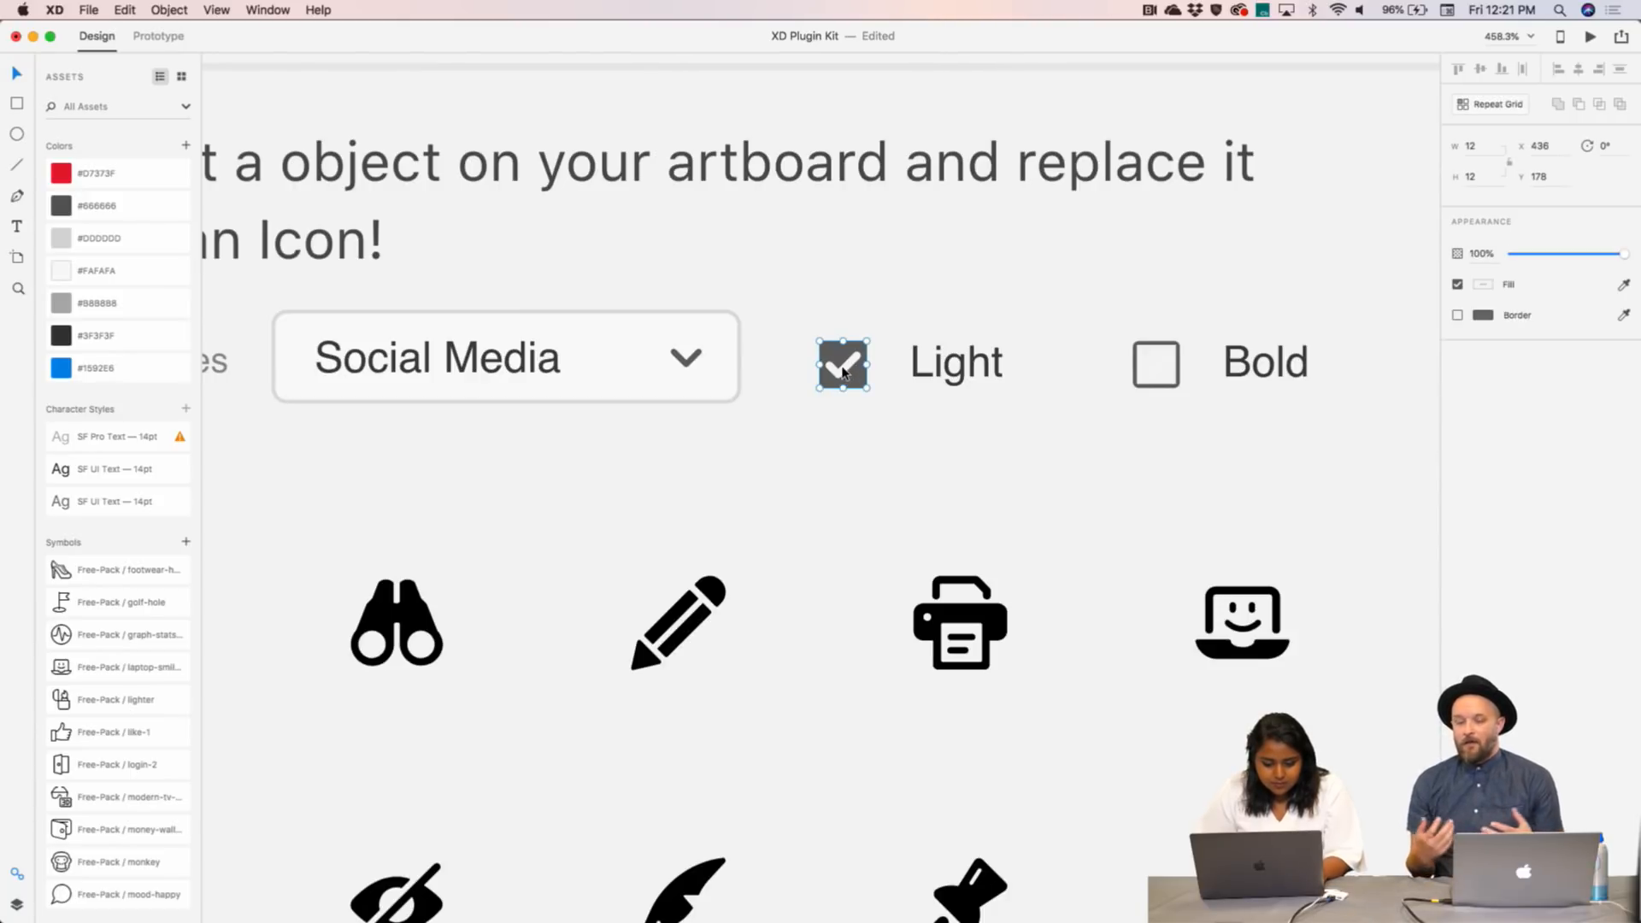
- Copy the checked Light box onto the Bold checkbox position
left_click(16, 904)
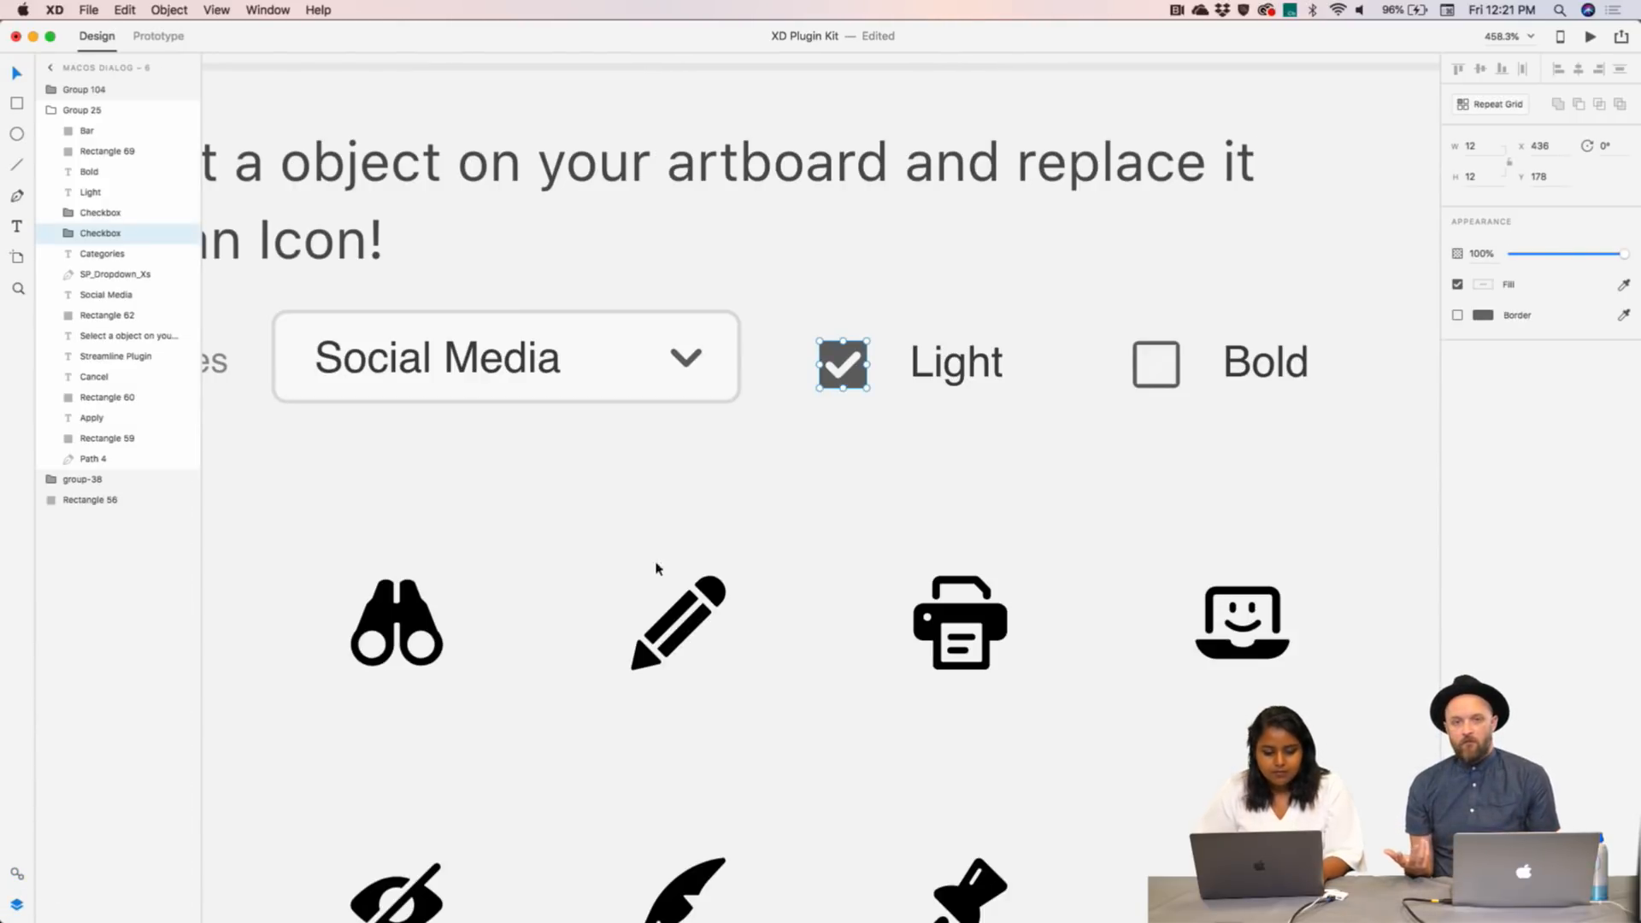
left_click(846, 375)
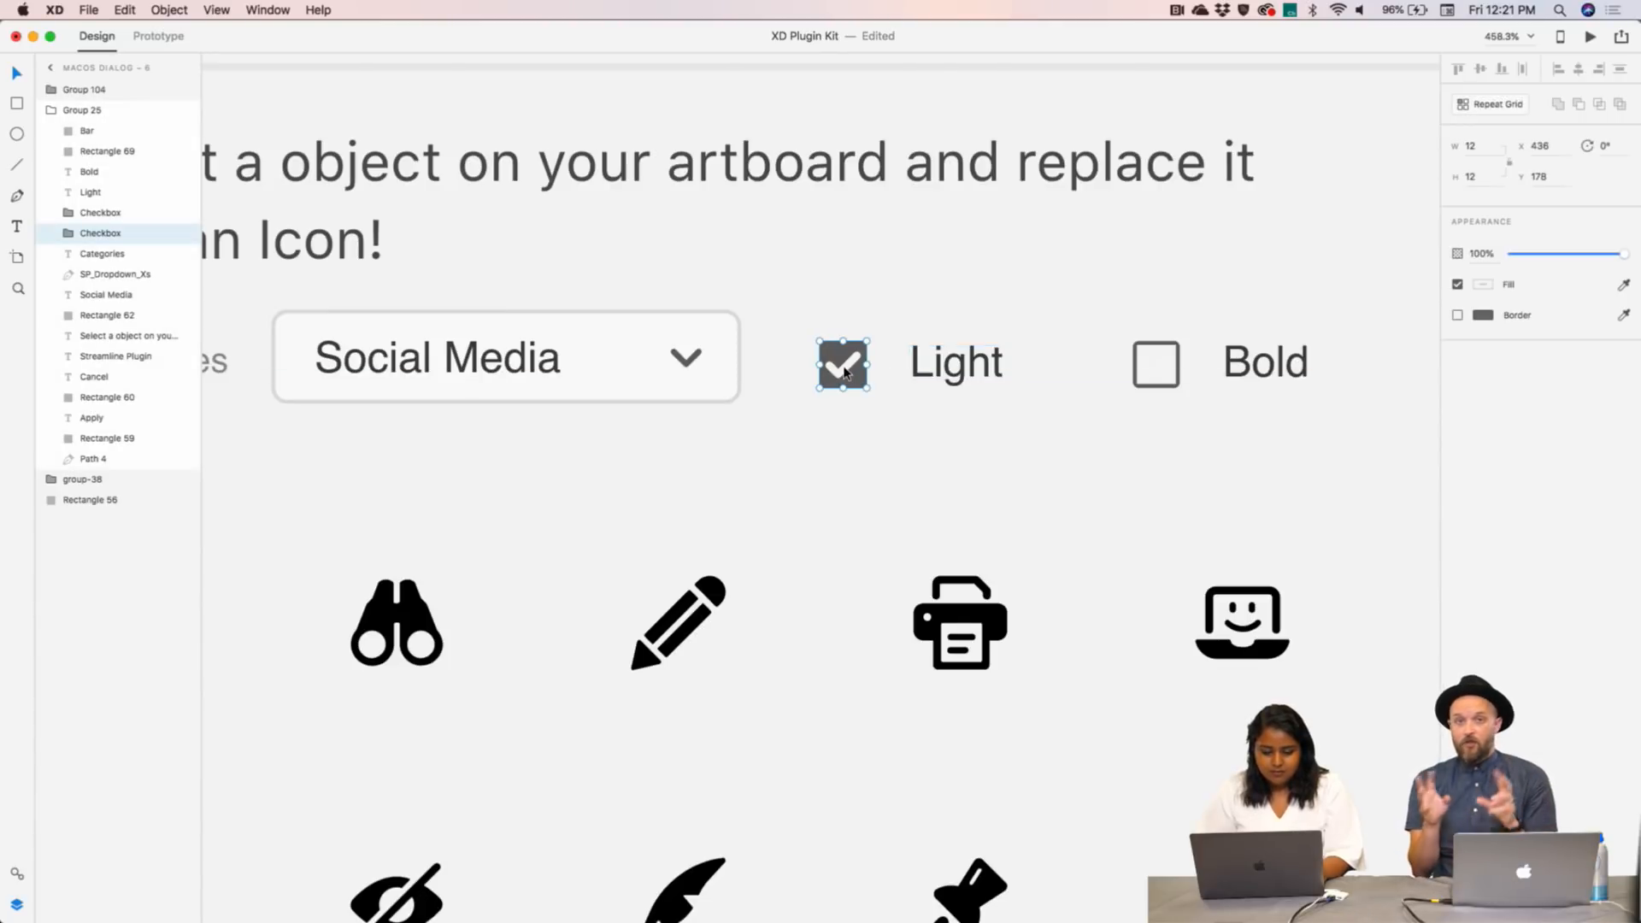
key("Delete")
key("super+z")
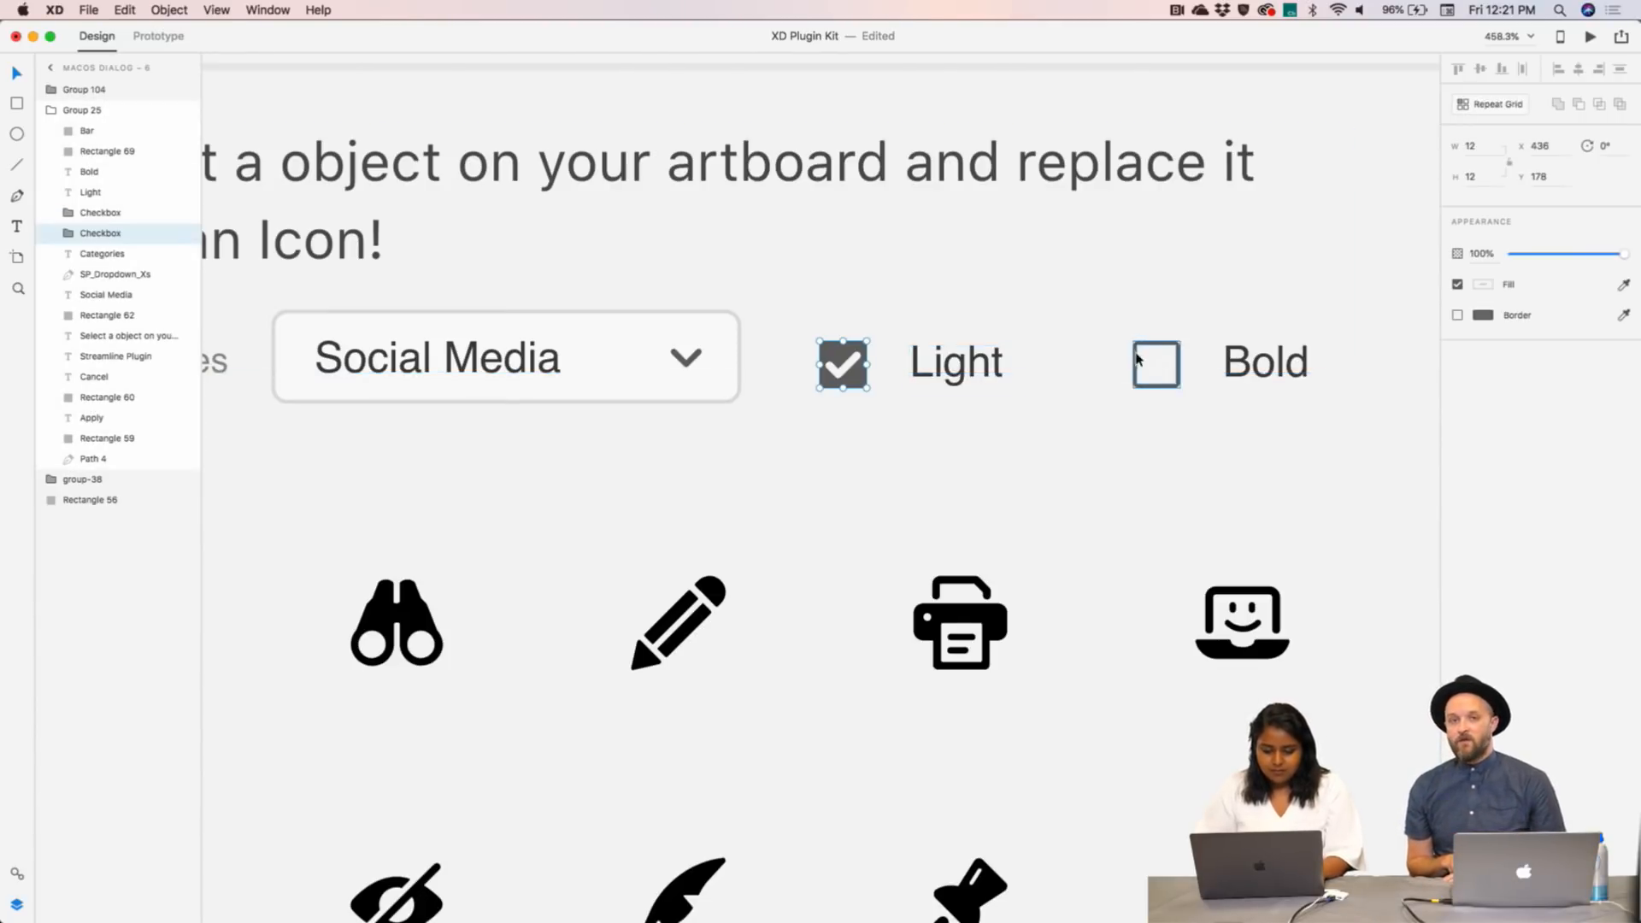
left_click(1159, 342)
left_click(844, 363)
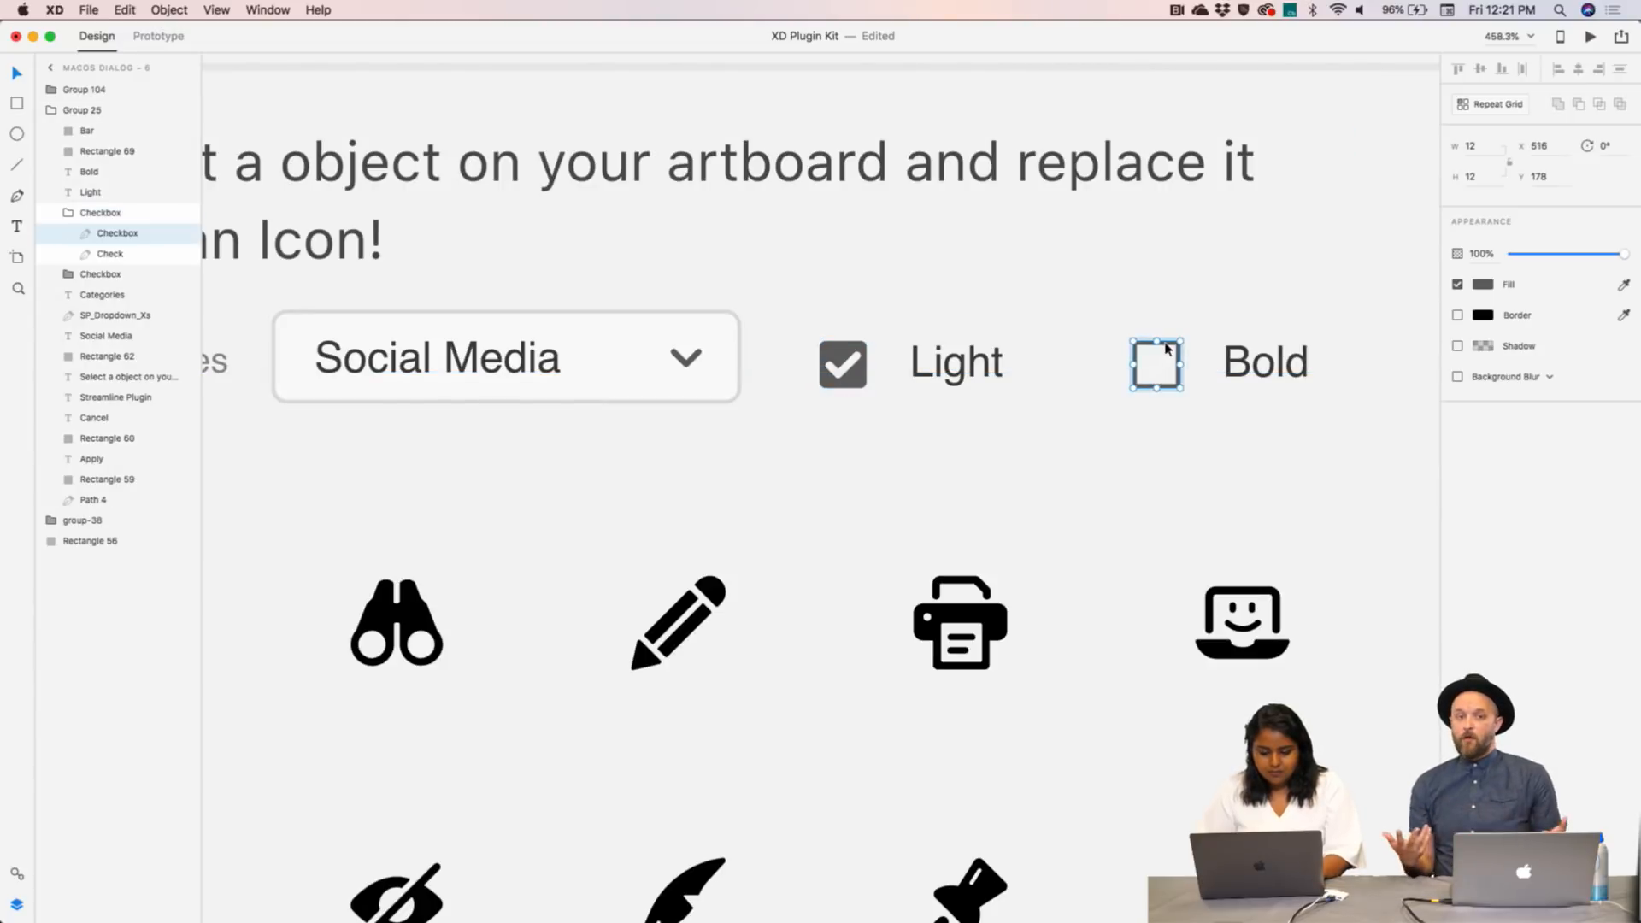
left_click_drag(844, 362, 1159, 359)
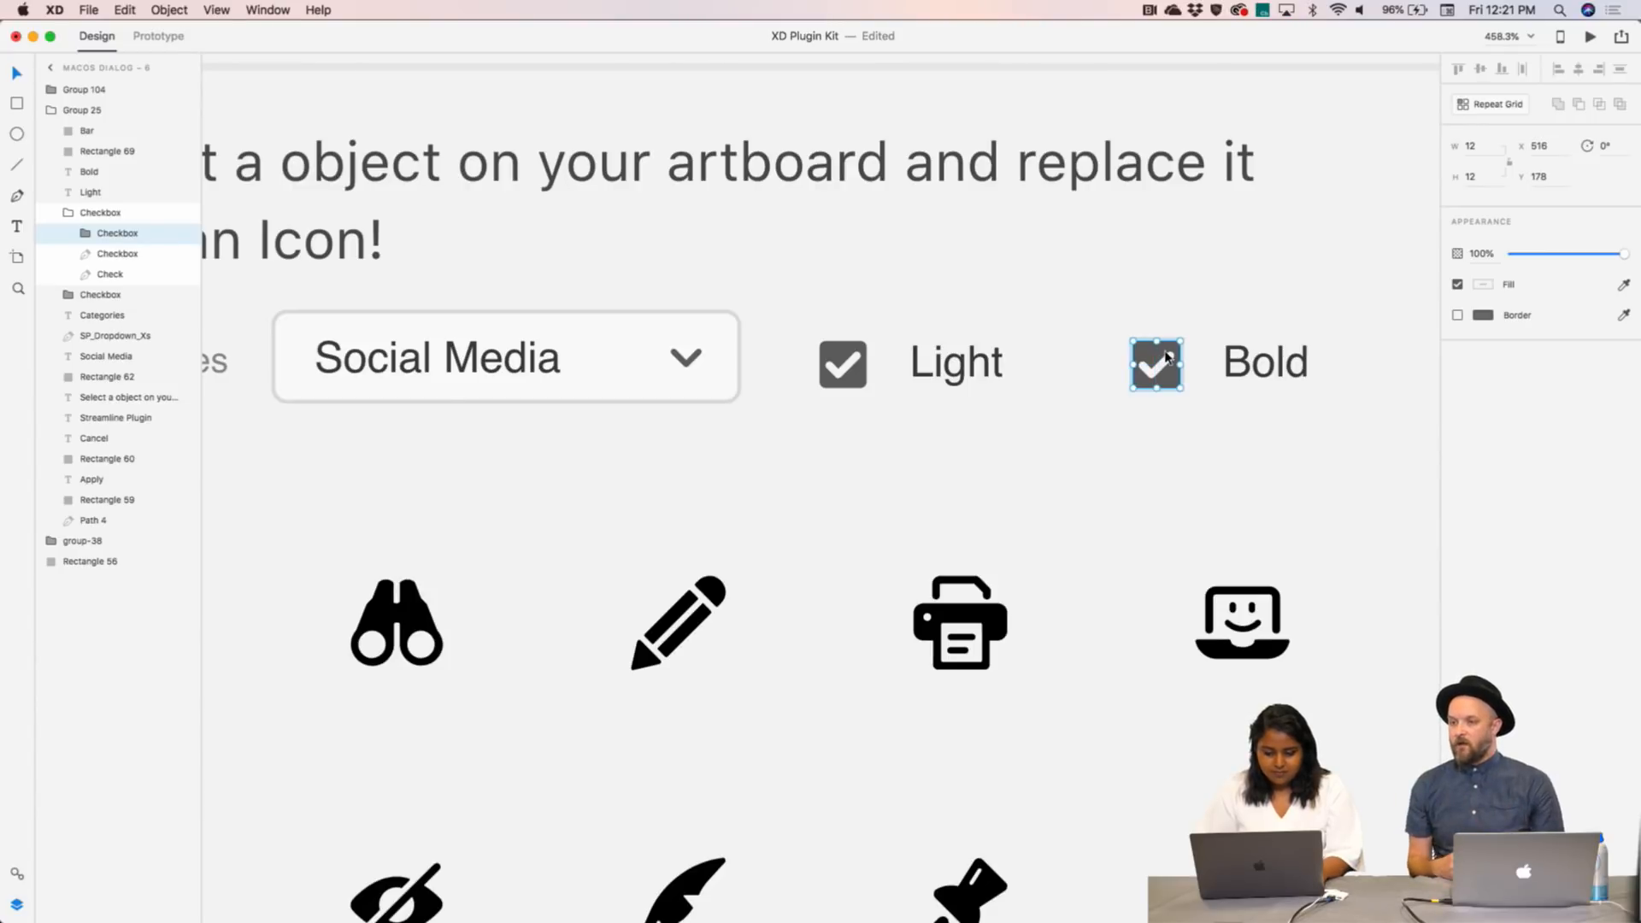
- Try deleting the Light checkbox's check graphics, then restore them
left_click(1179, 322)
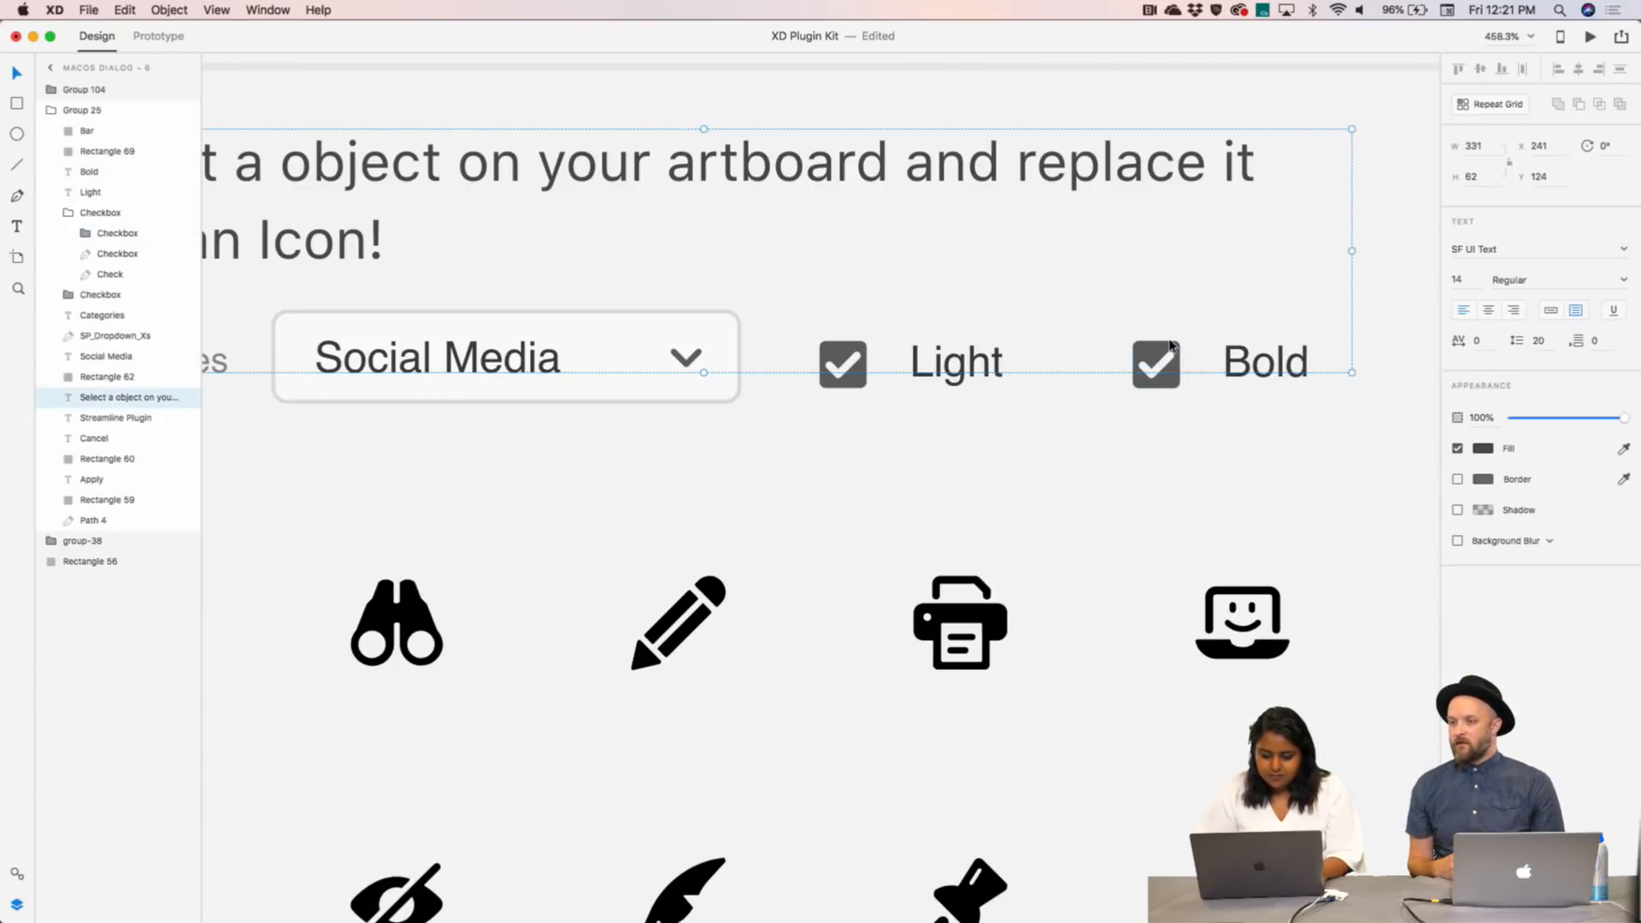
left_click(1169, 346)
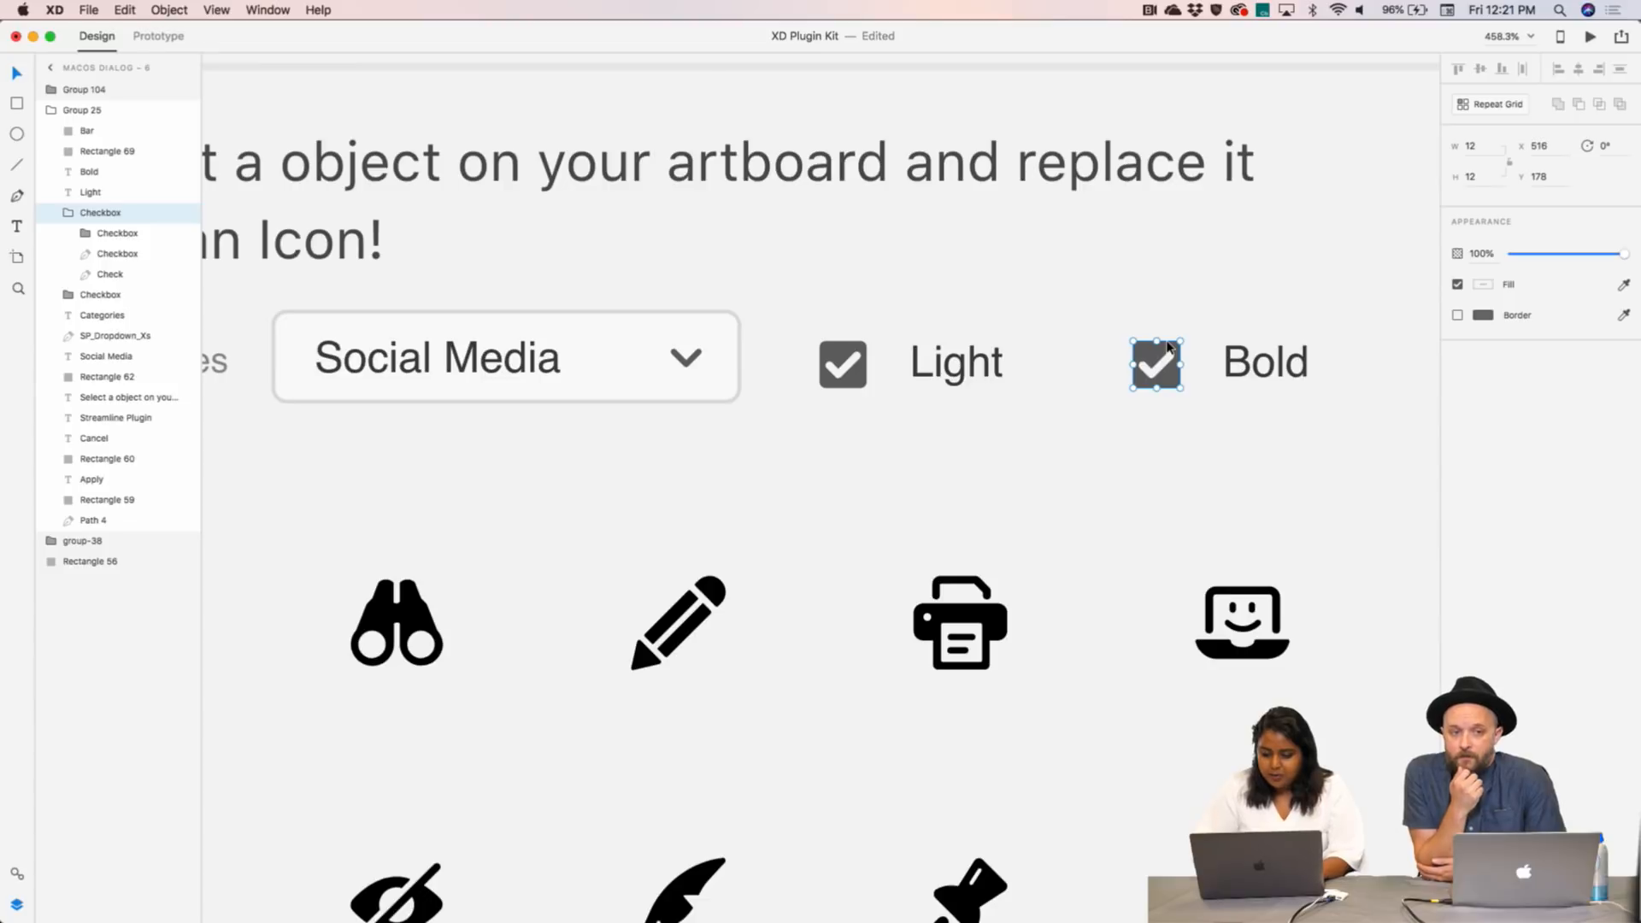
left_click(843, 365)
double_click(846, 363)
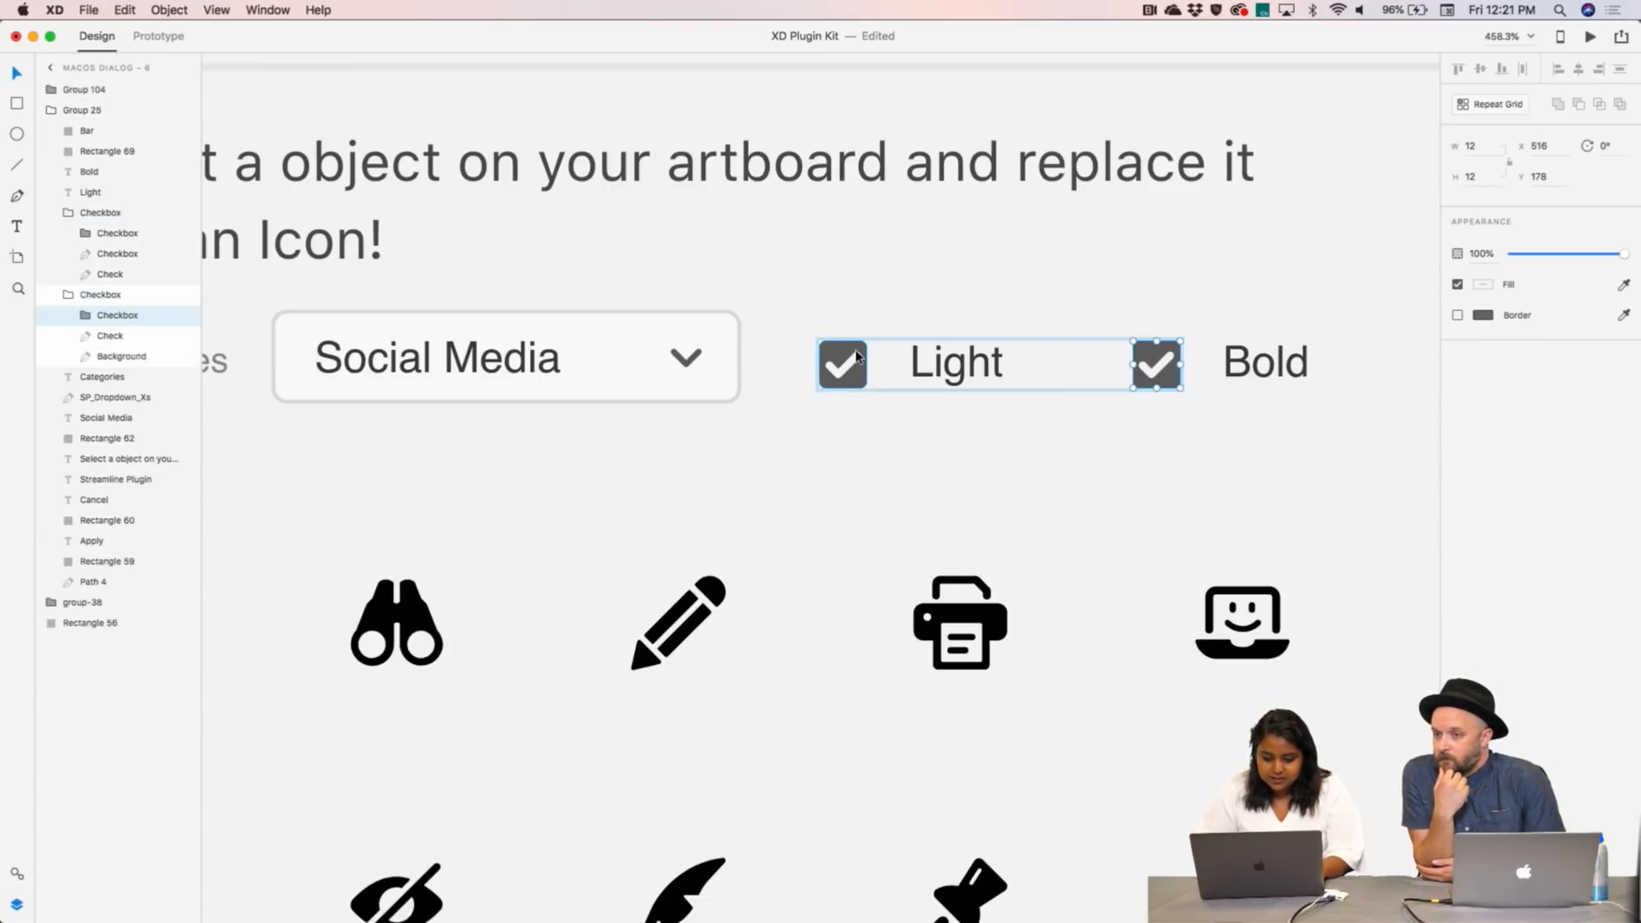
double_click(855, 360)
key("Delete")
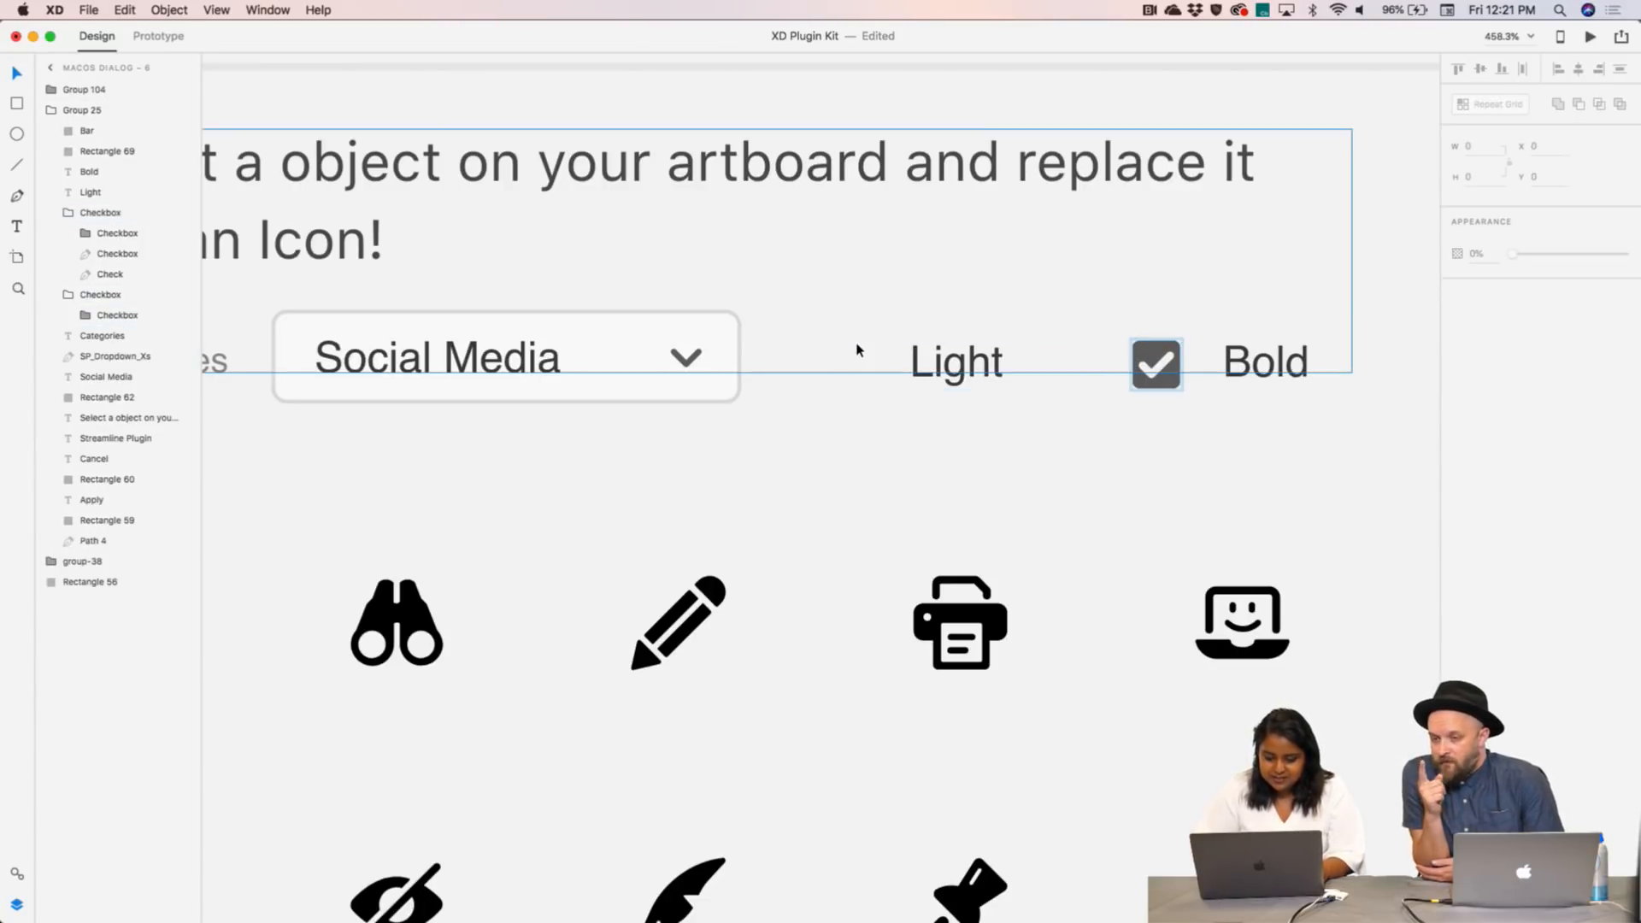
left_click(1155, 347)
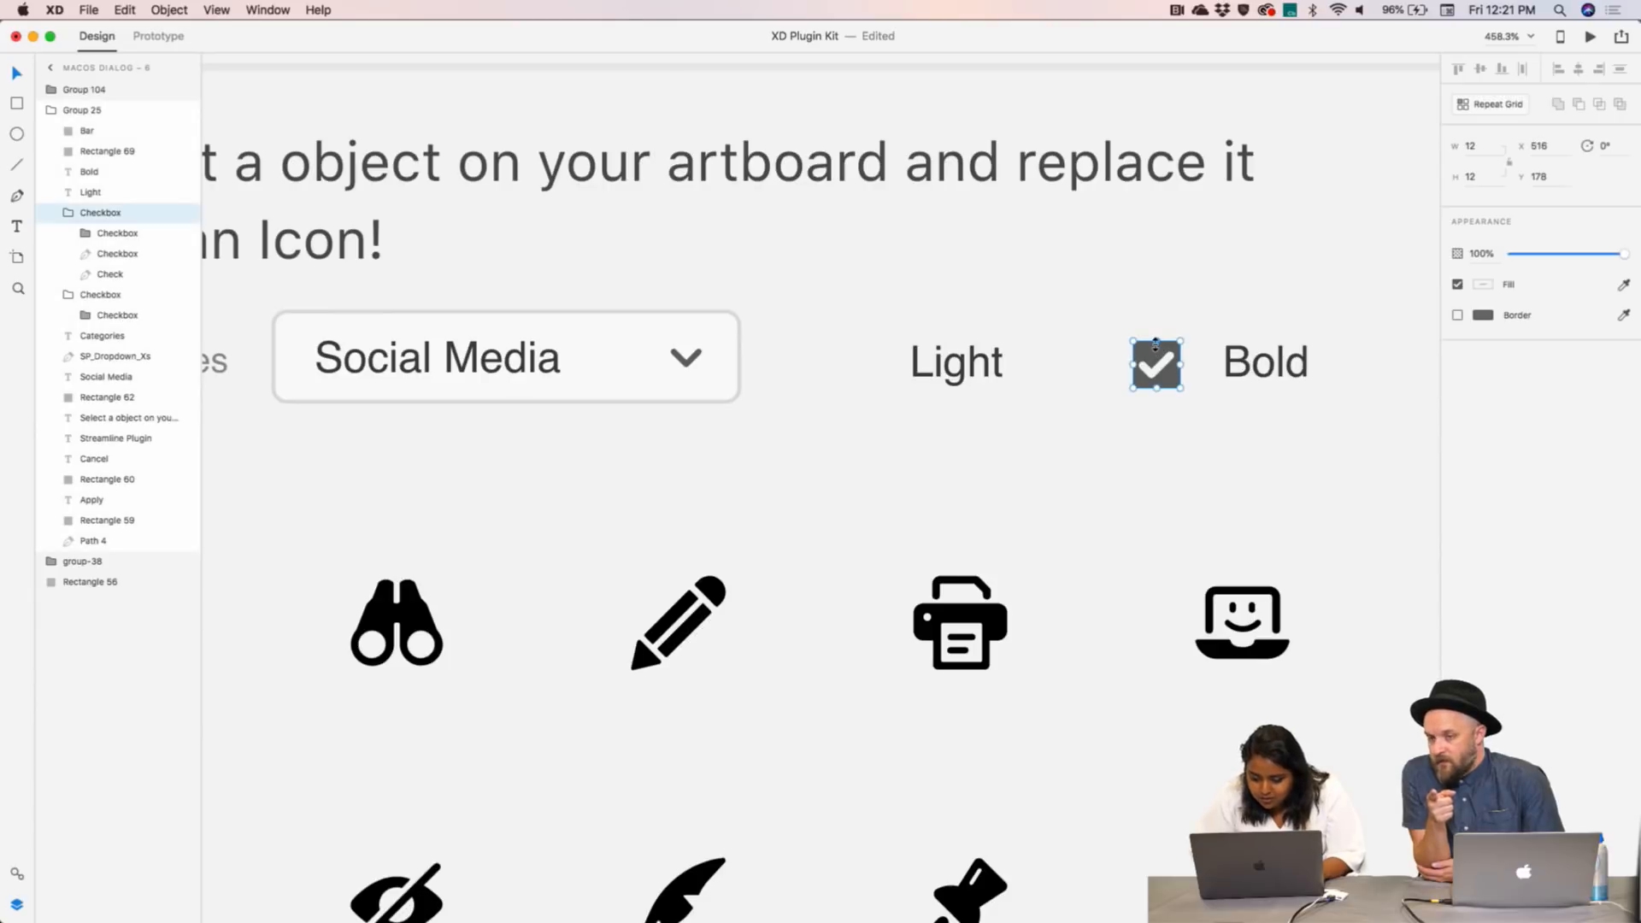
key("super+z")
key("super+z")
key("super+z")
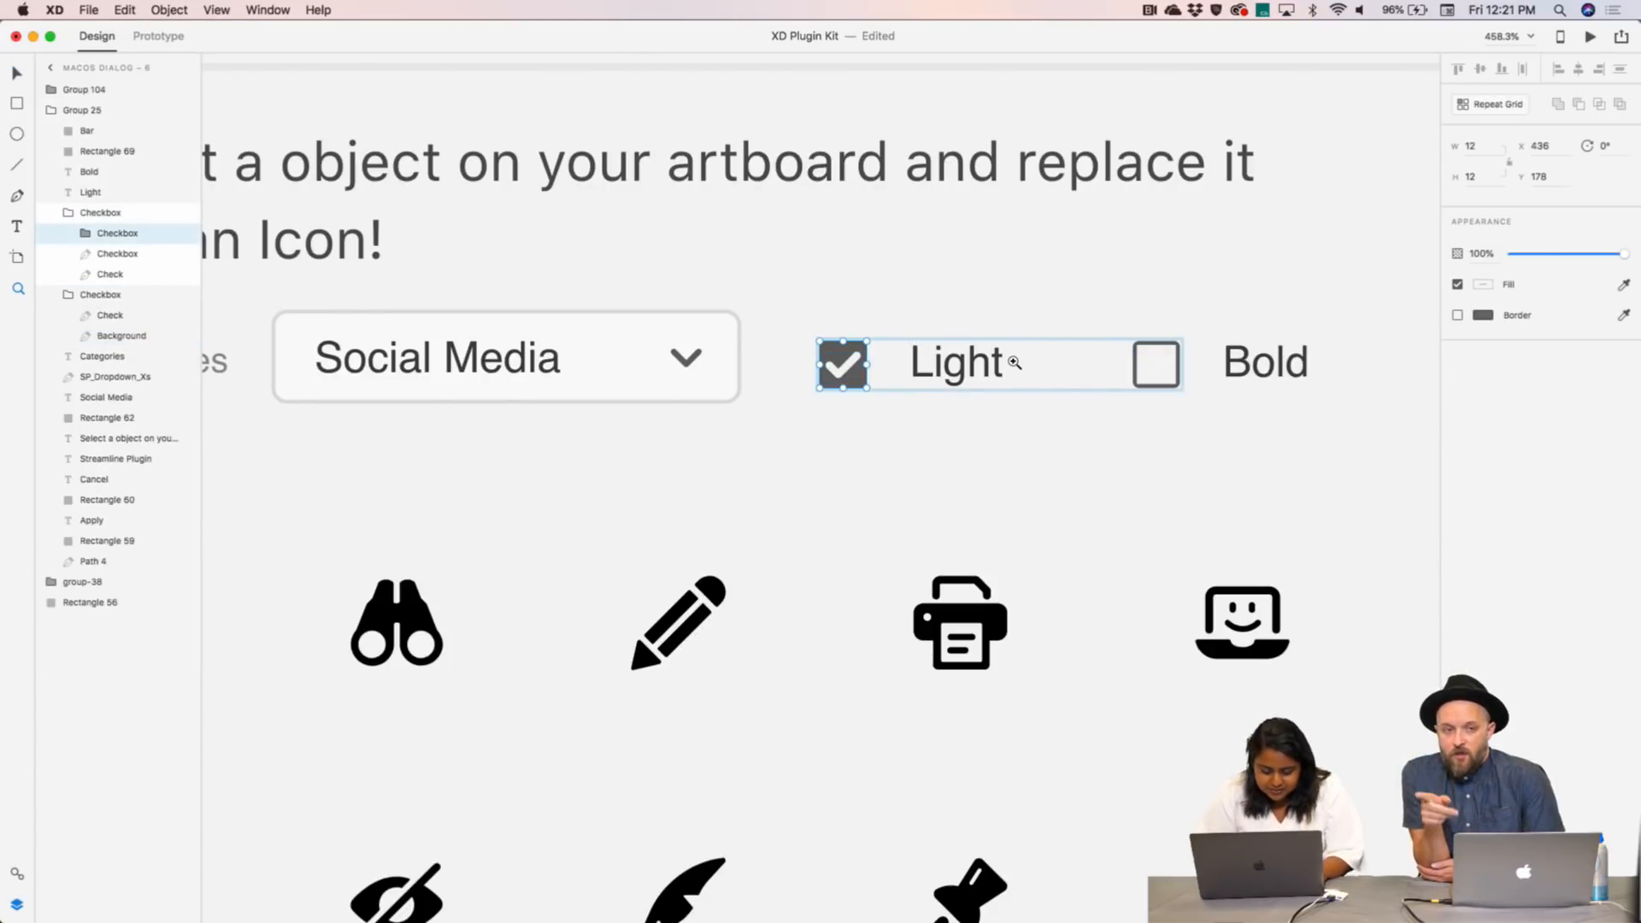
- Inspect the Light and Bold checkbox groups to find the empty Bold box
key("v")
left_click(1125, 315)
left_click(850, 366)
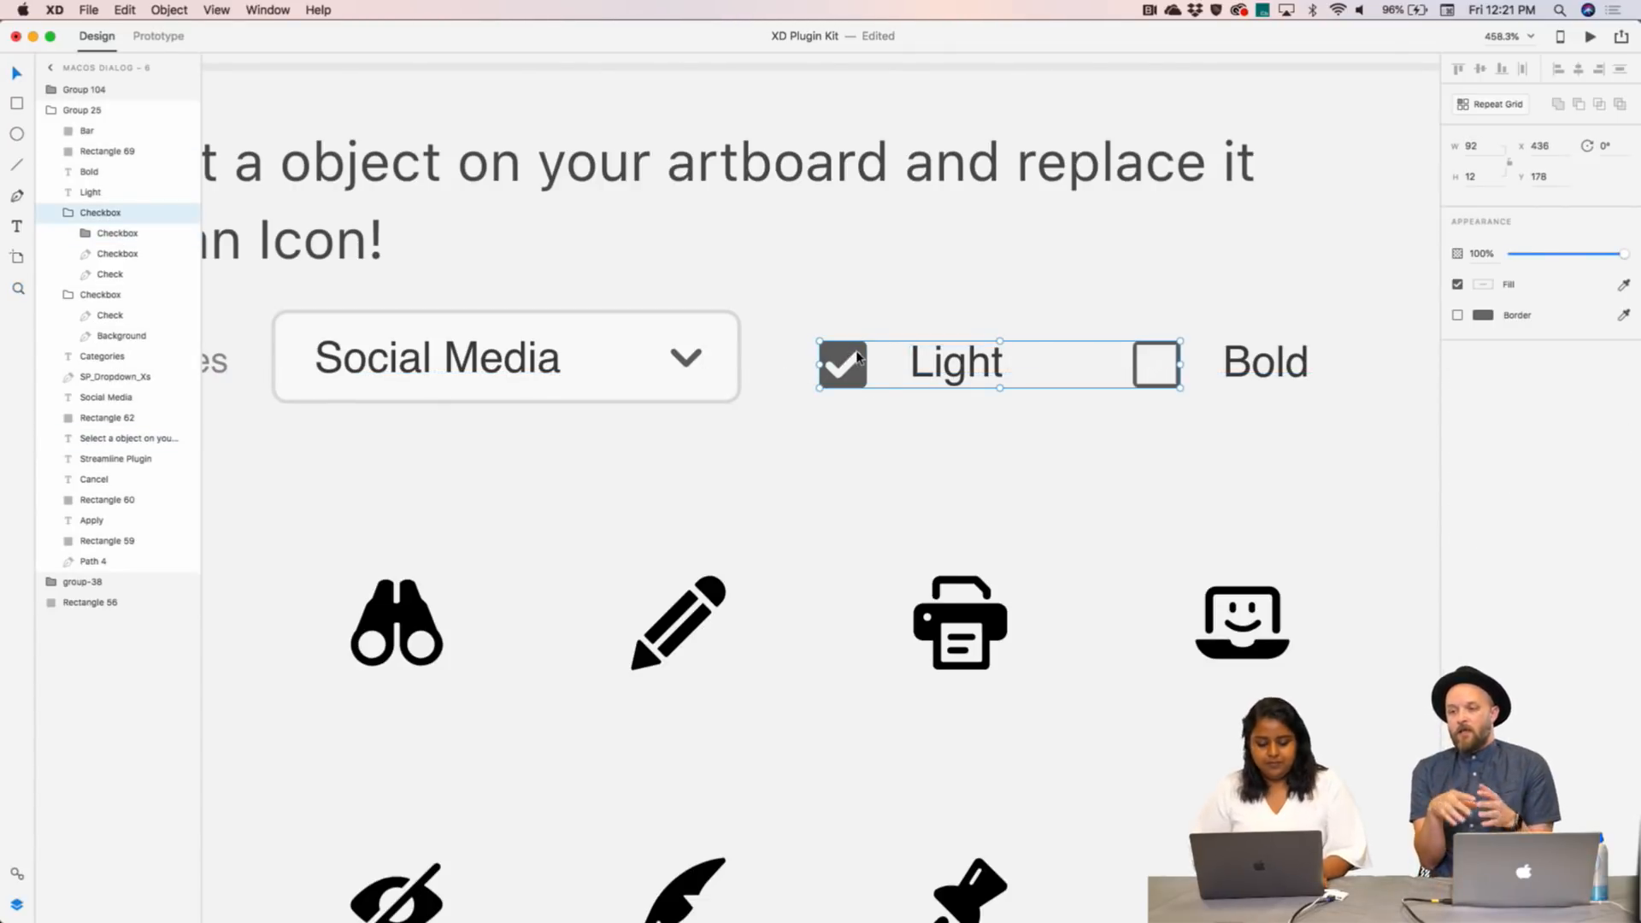
double_click(857, 357)
left_click(1158, 349)
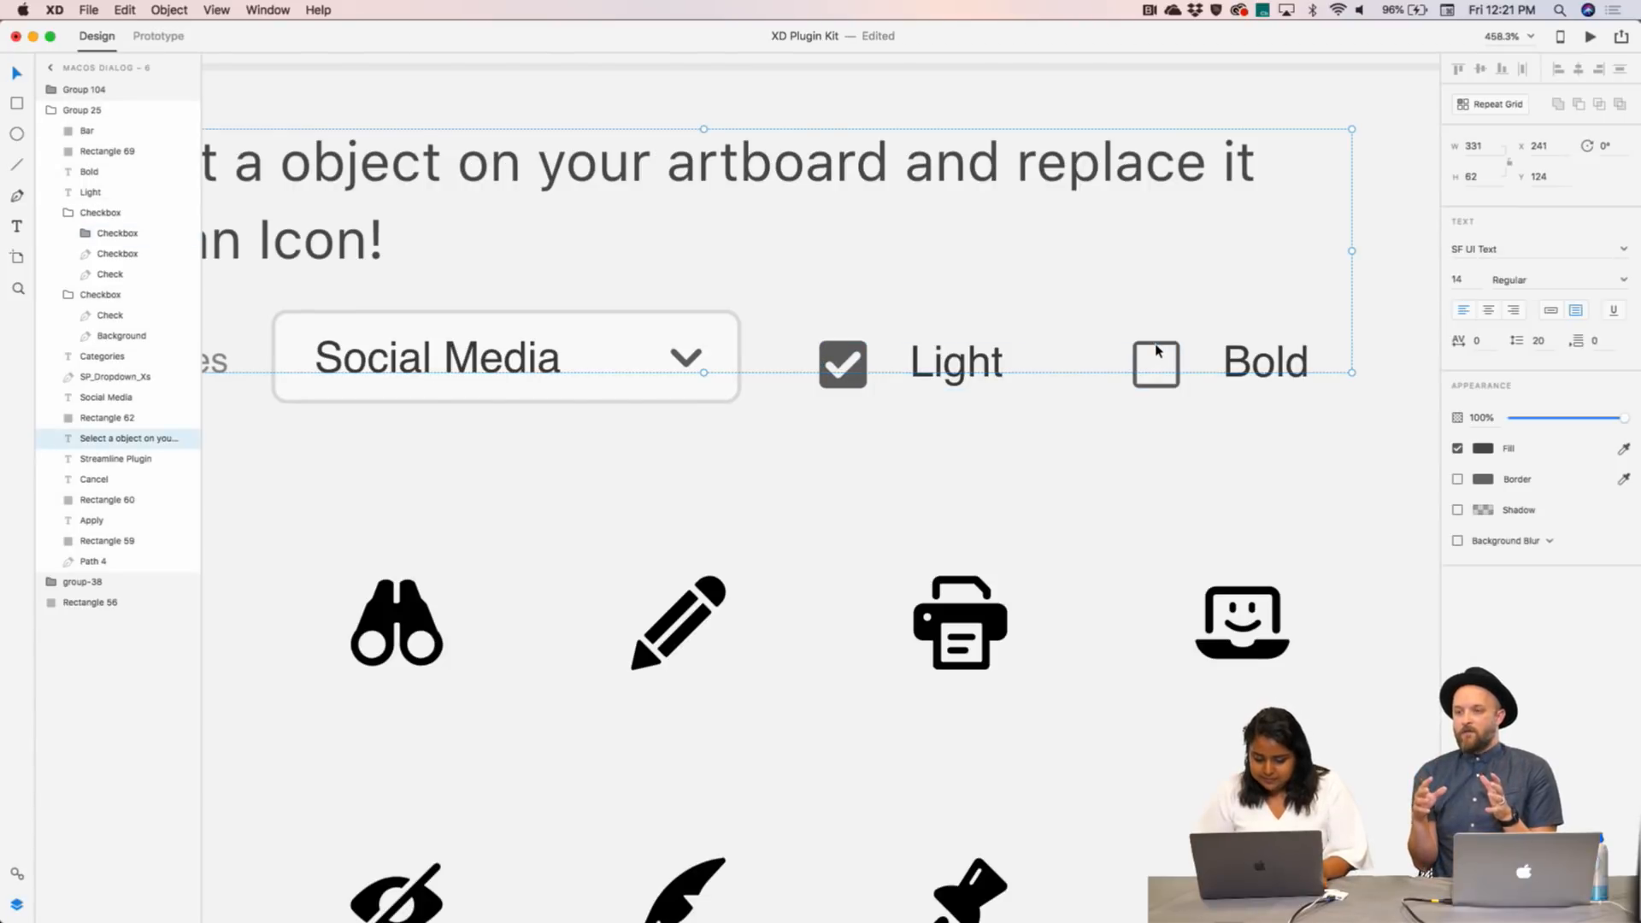
left_click(1158, 348)
double_click(1158, 349)
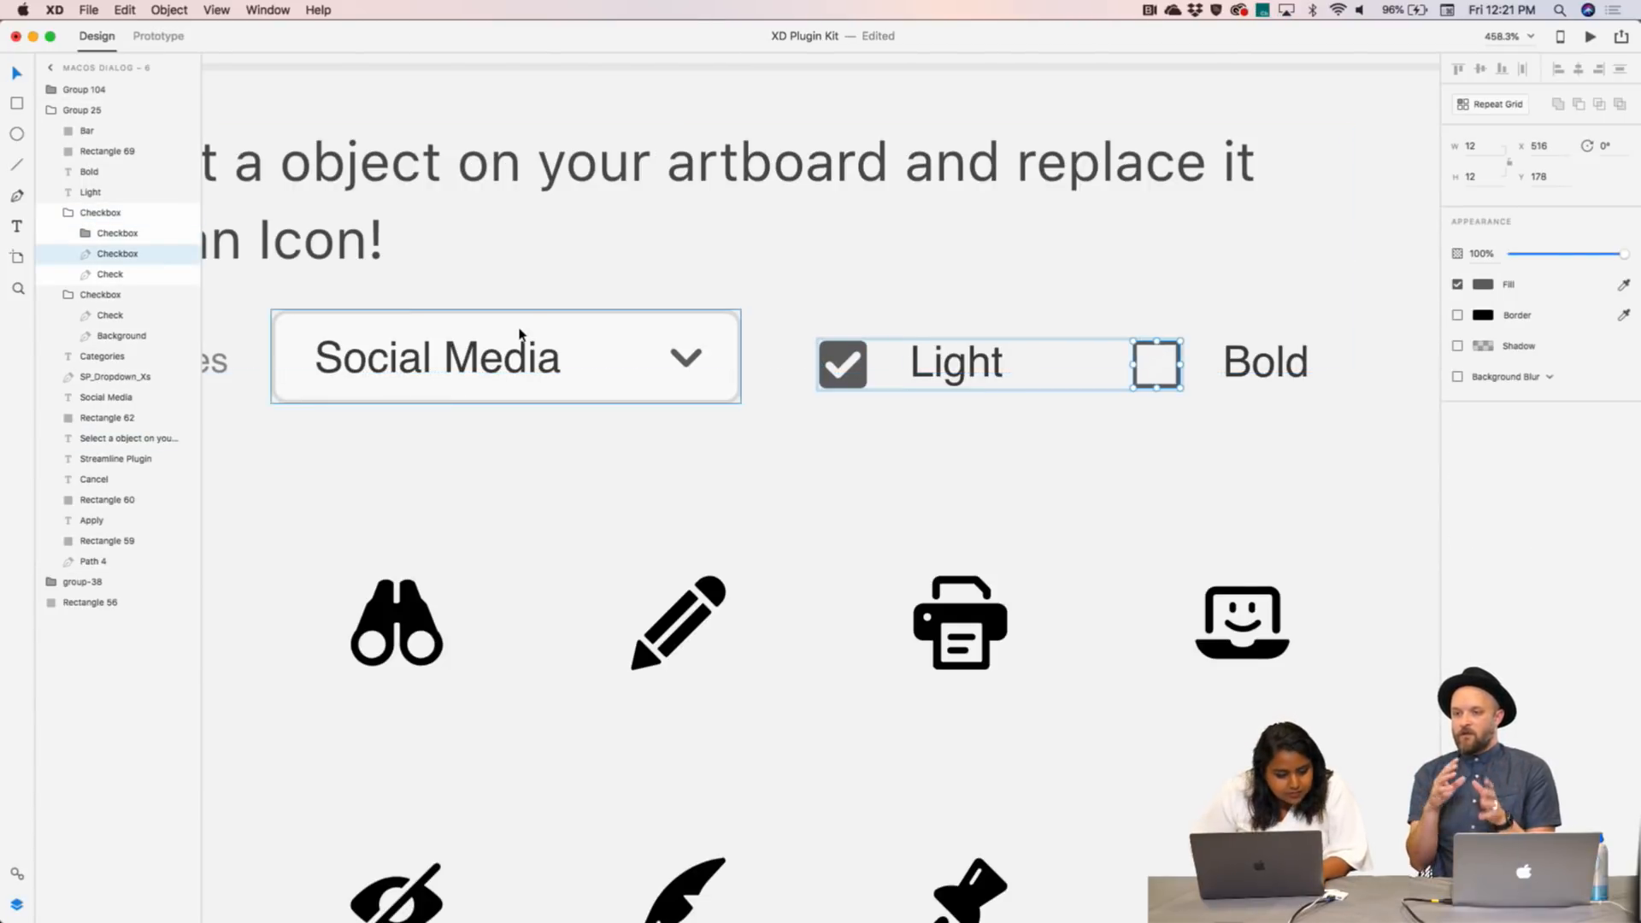
left_click(842, 356)
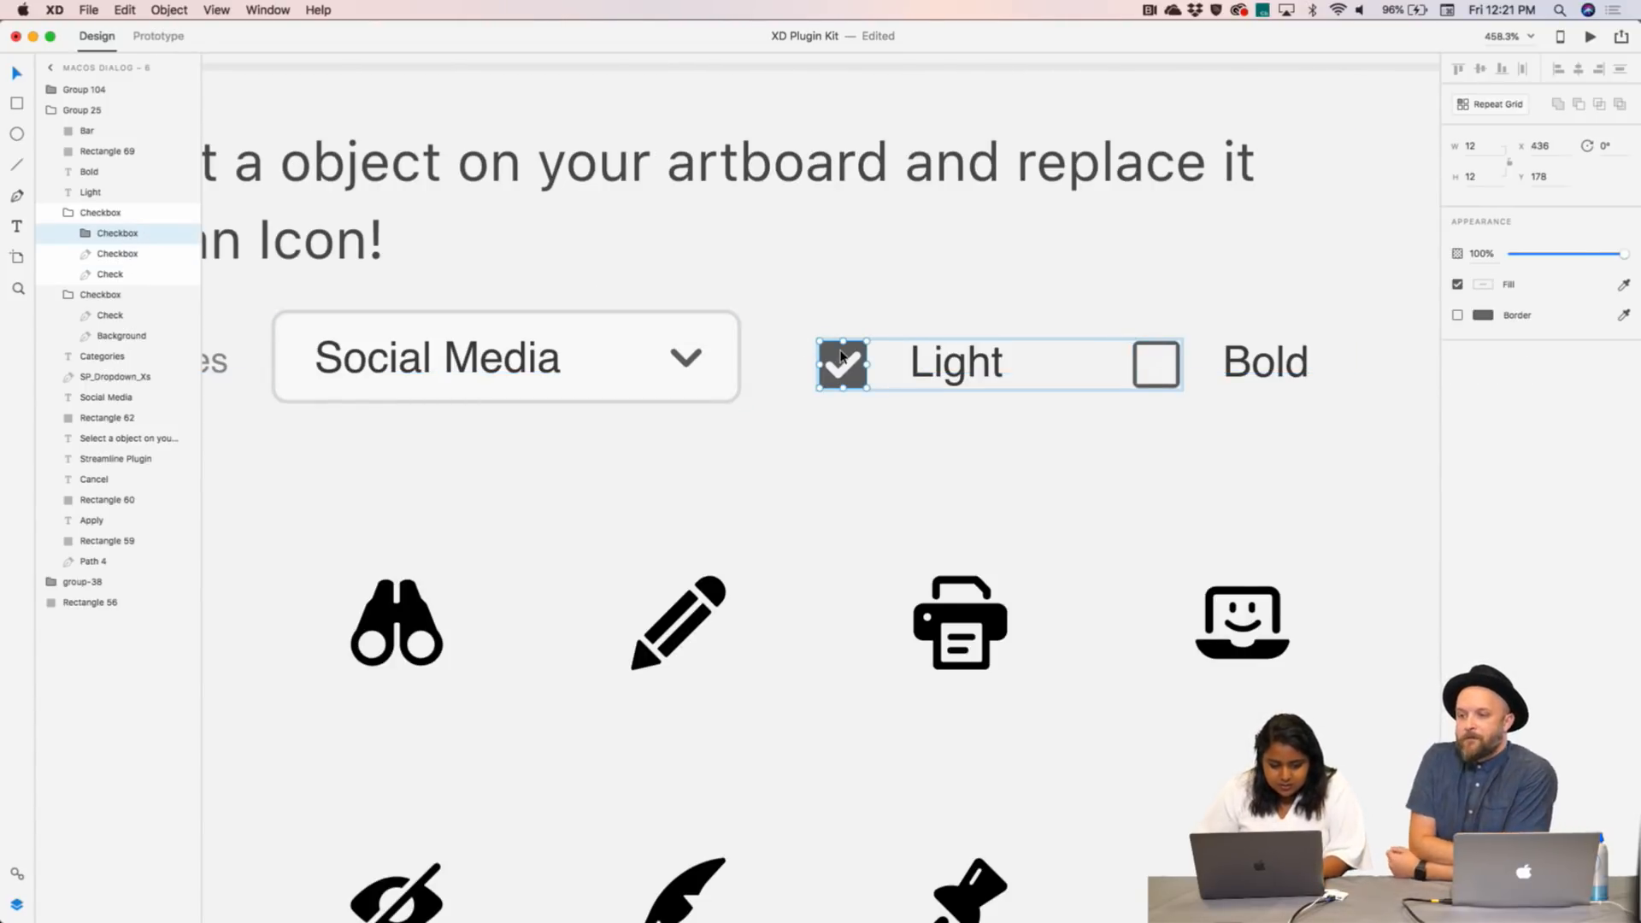
- Paste checkbox copies and move one onto the Light box
key("super+v")
mouse_move(1164, 348)
left_mouse_down()
mouse_move(847, 380)
mouse_move(1164, 351)
left_mouse_up()
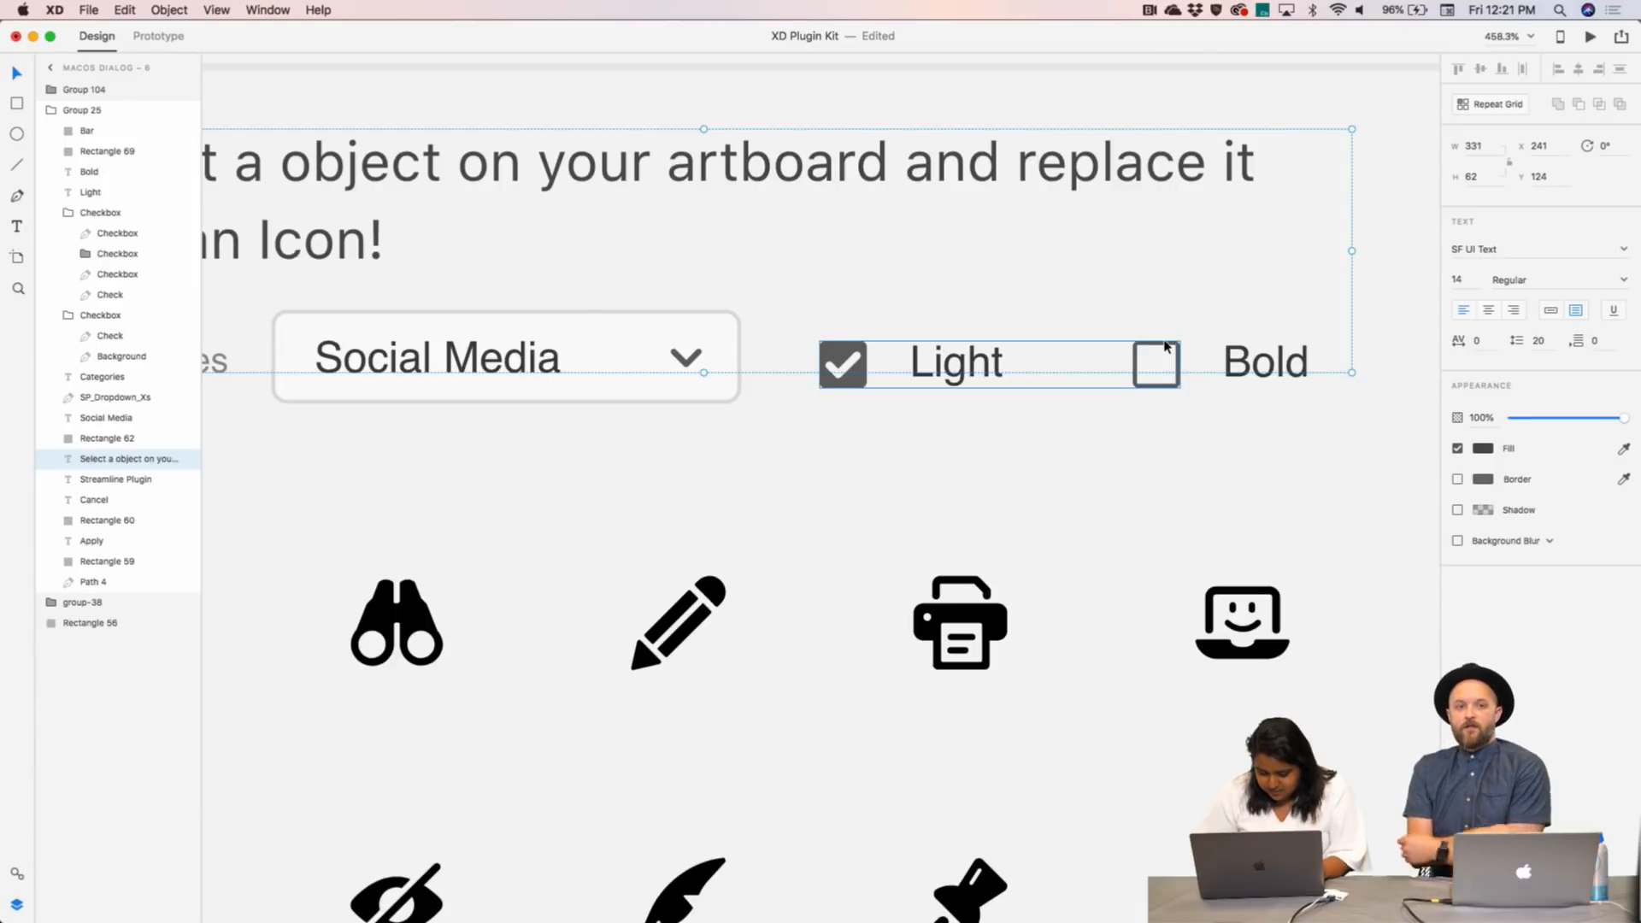
double_click(1164, 349)
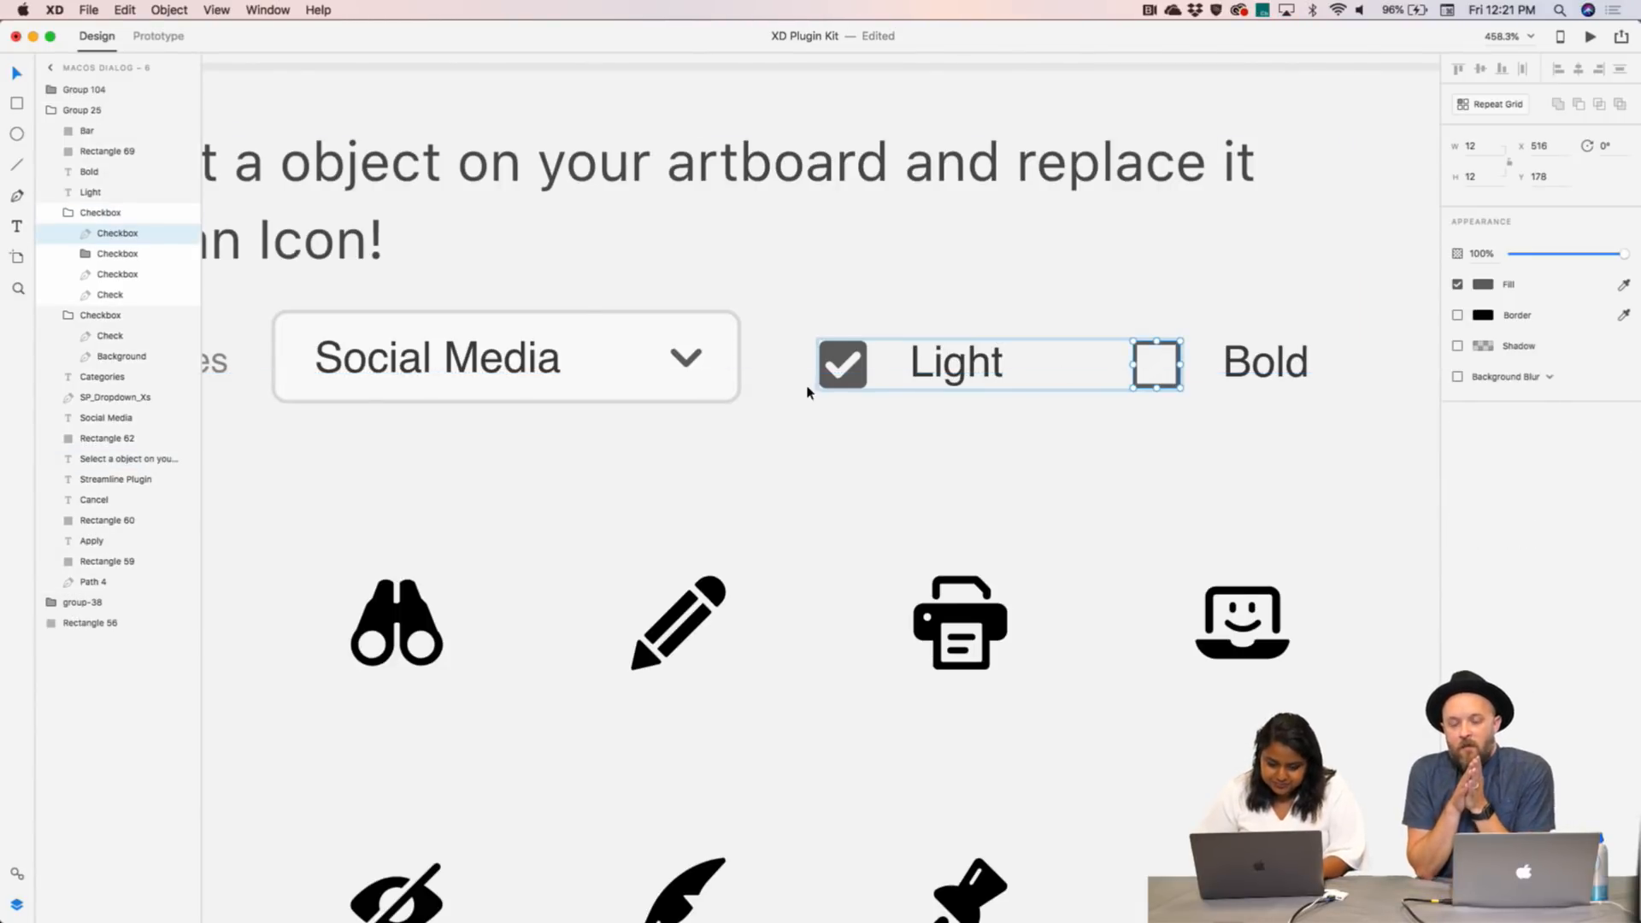
key("super+v")
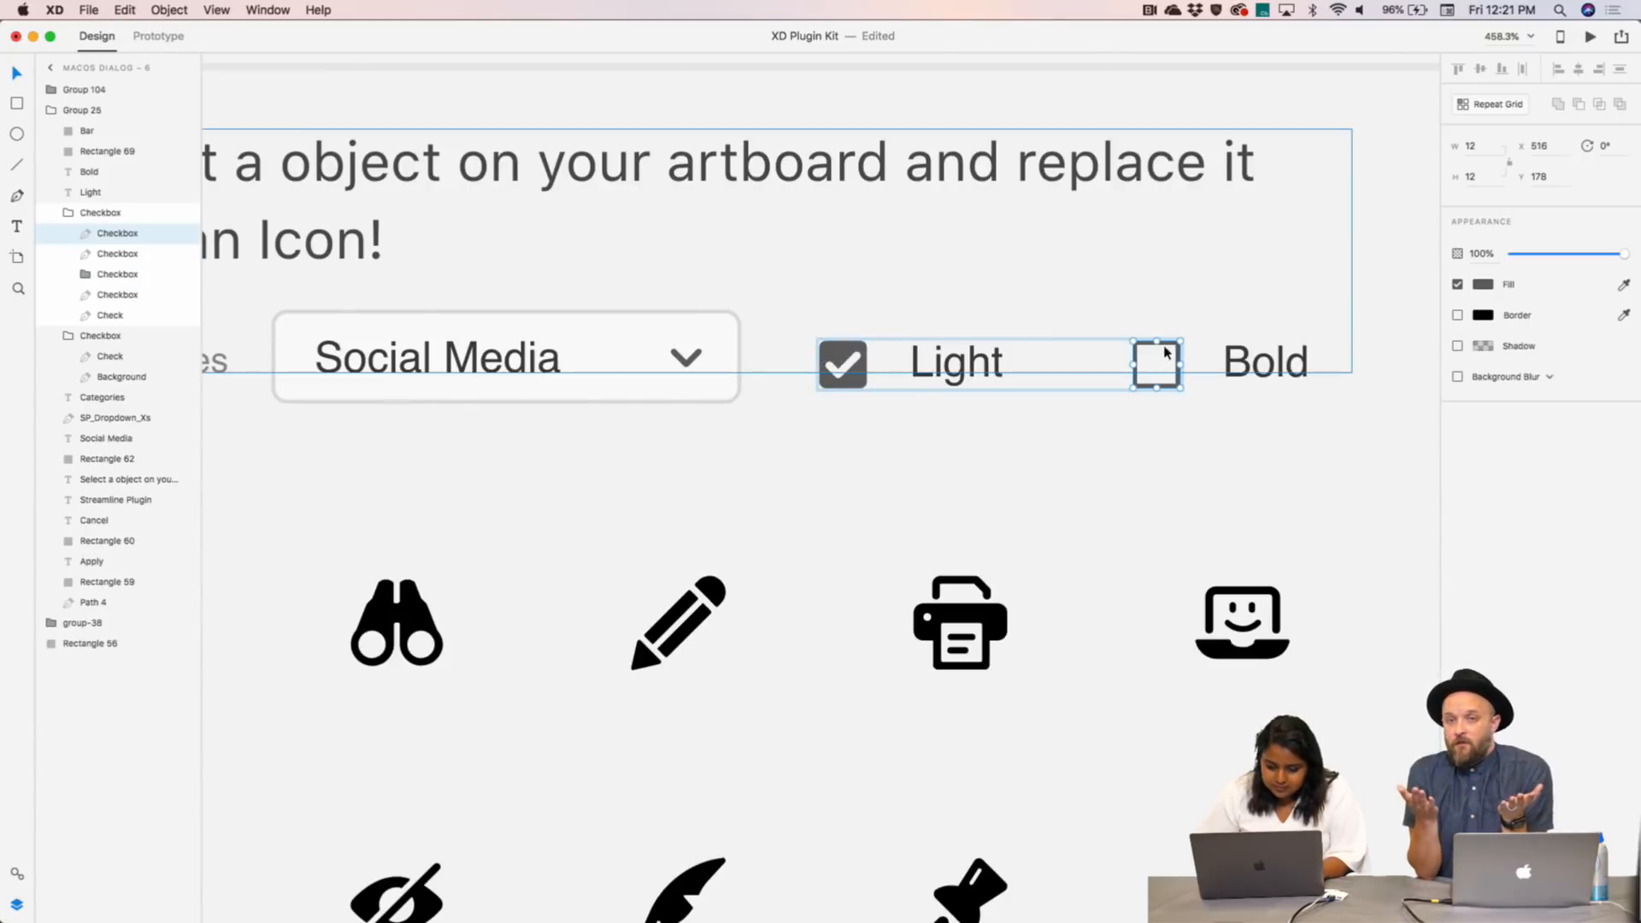
left_click_drag(1164, 350, 851, 348)
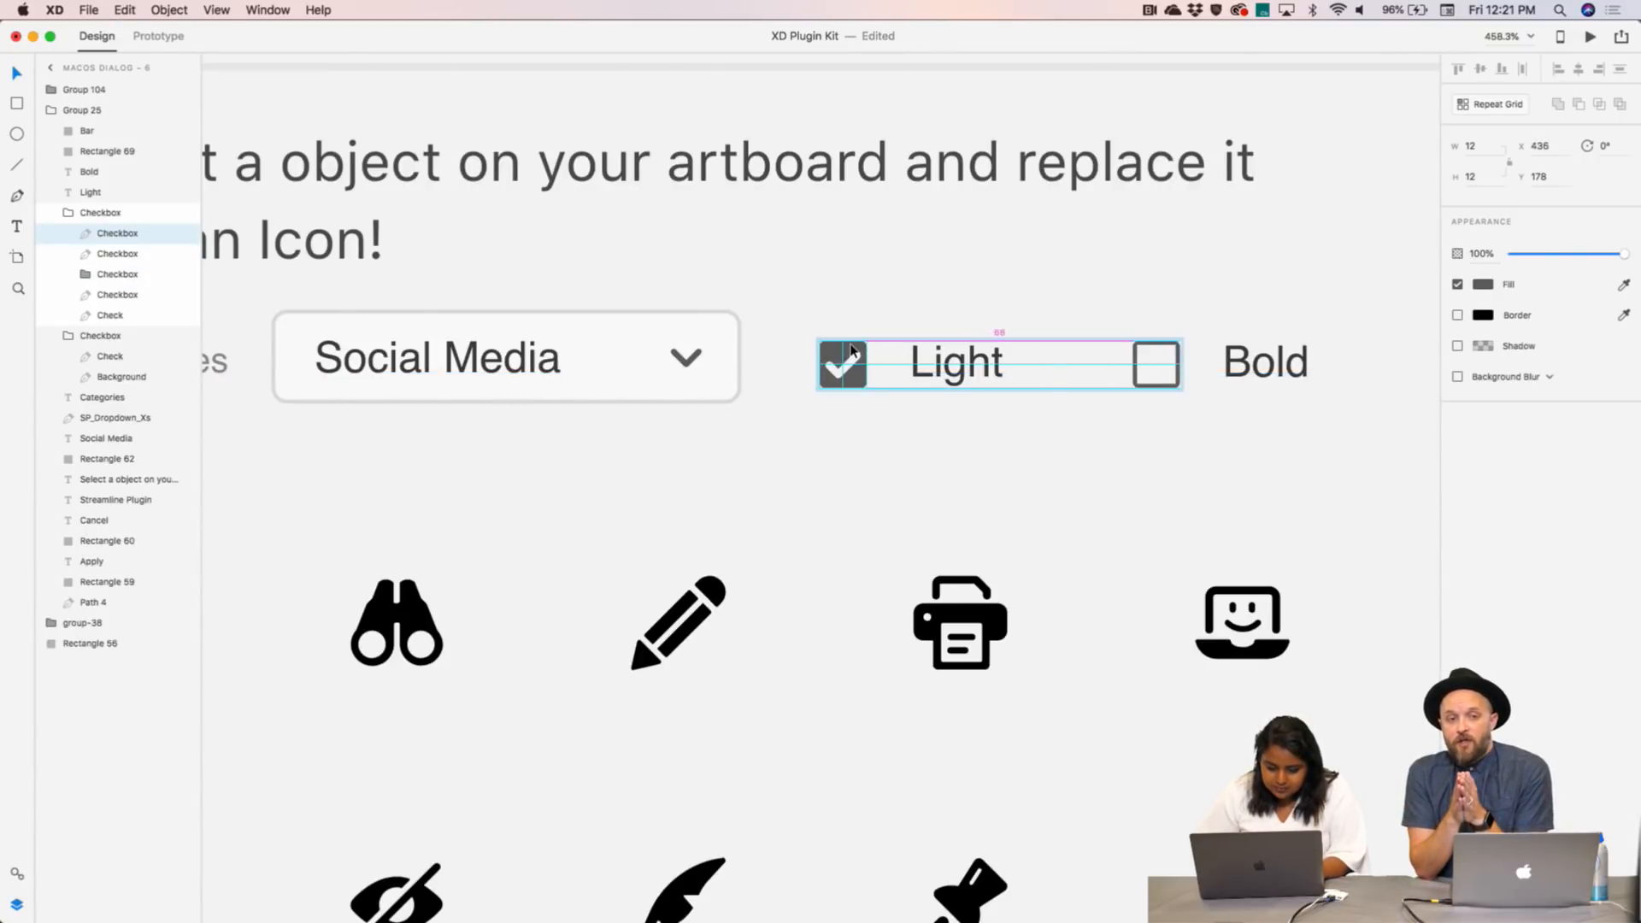
left_click(845, 363)
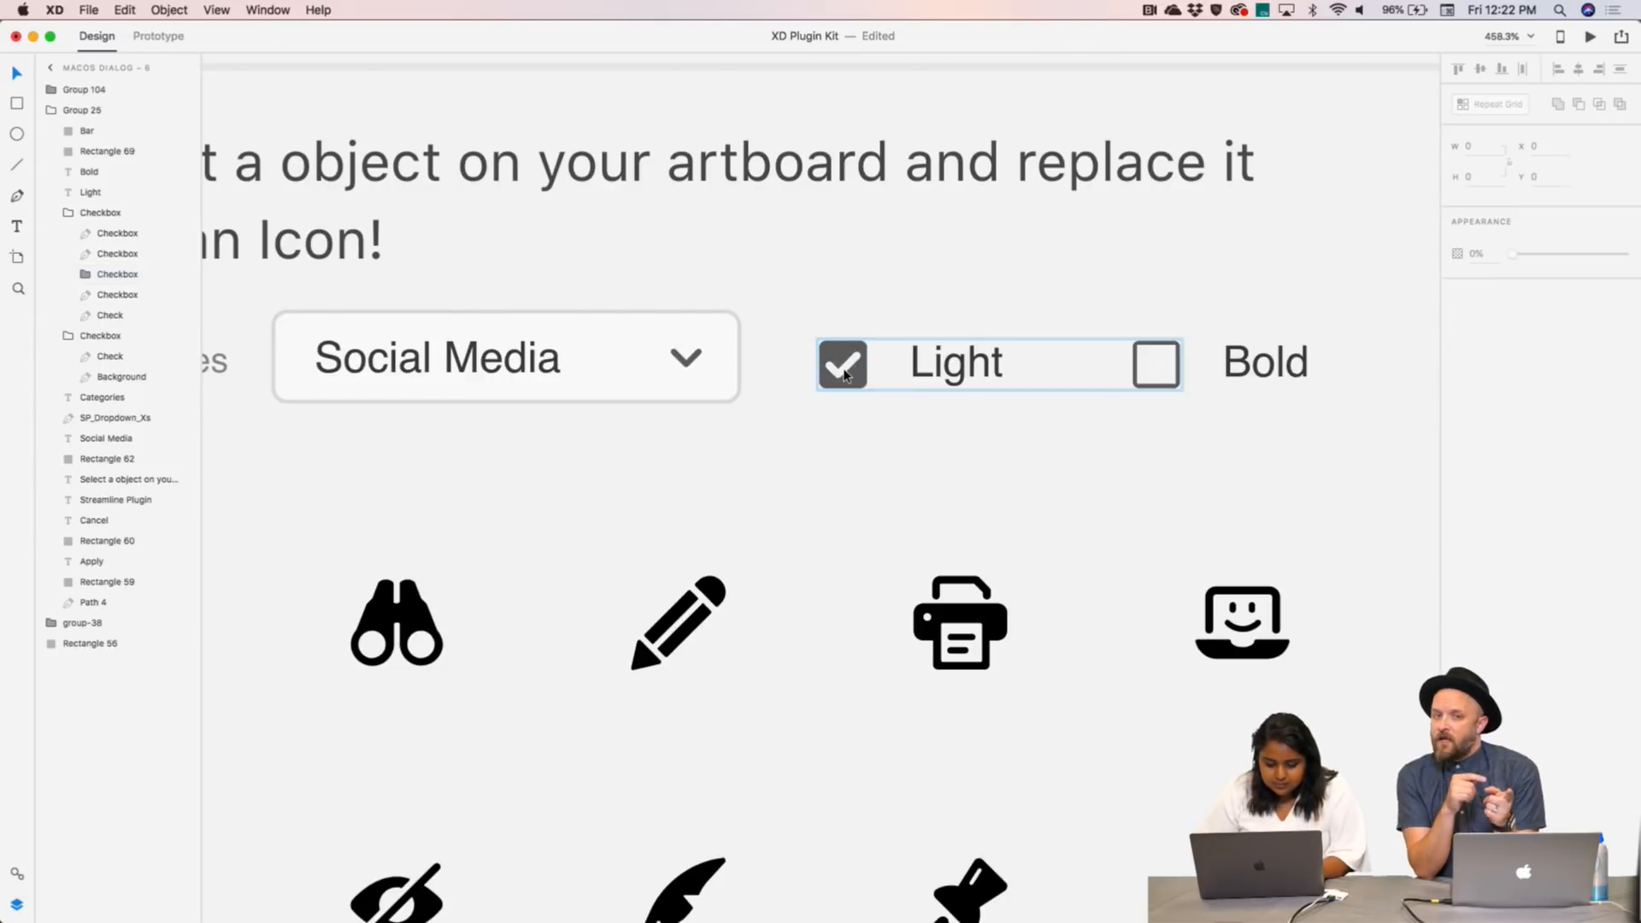
left_click(855, 406)
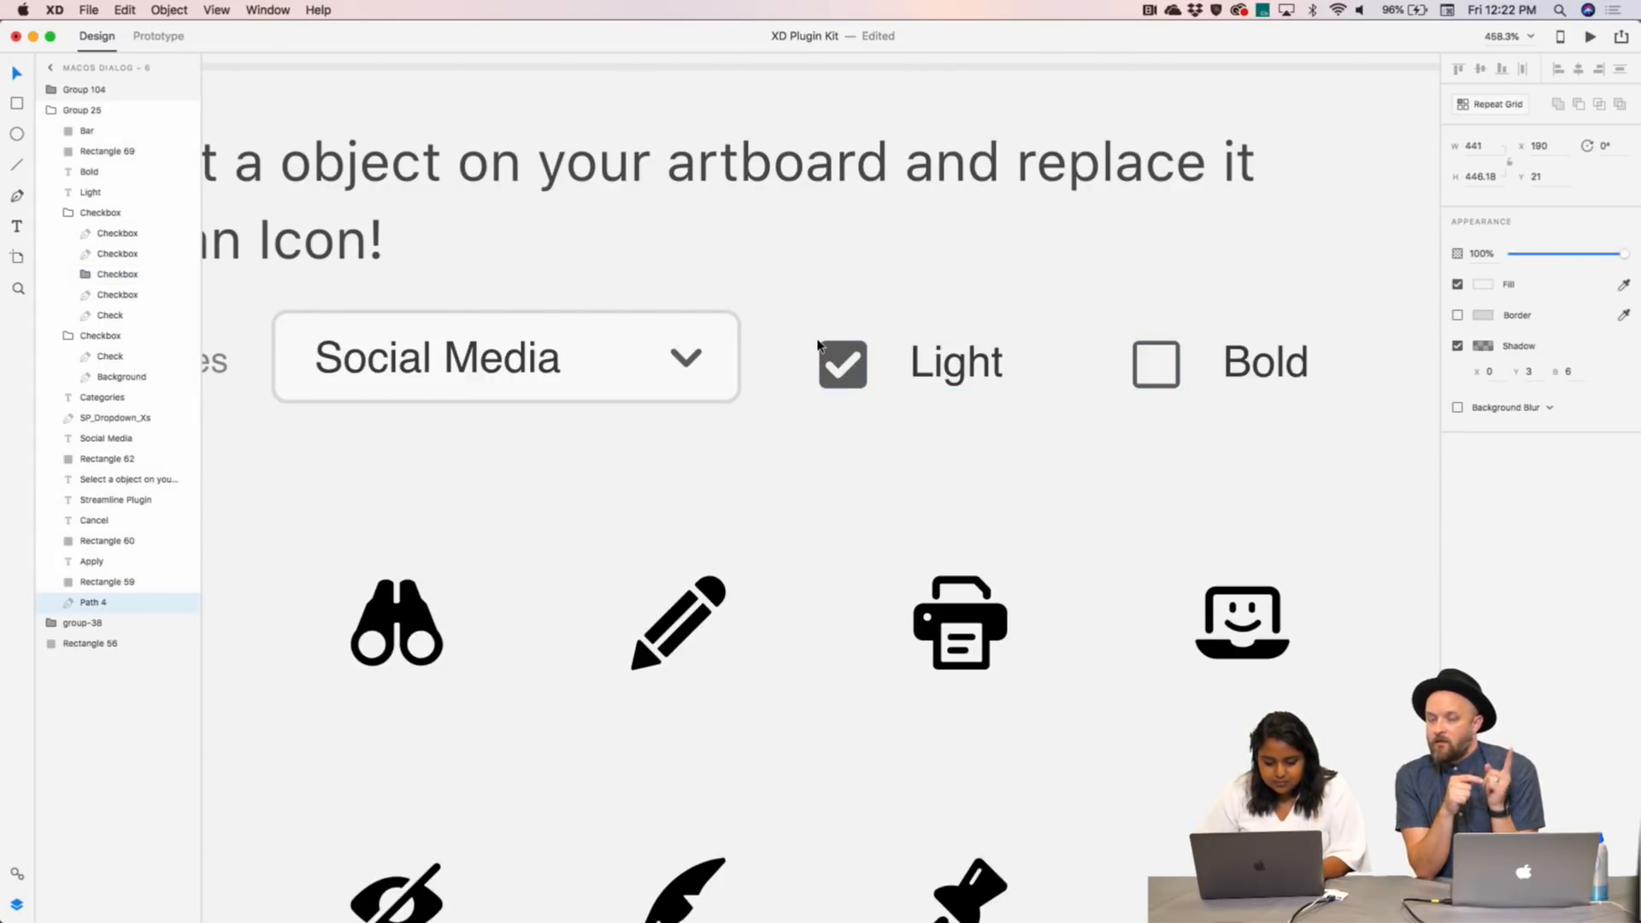
- Place a checked box over the empty Bold checkbox
double_click(839, 364)
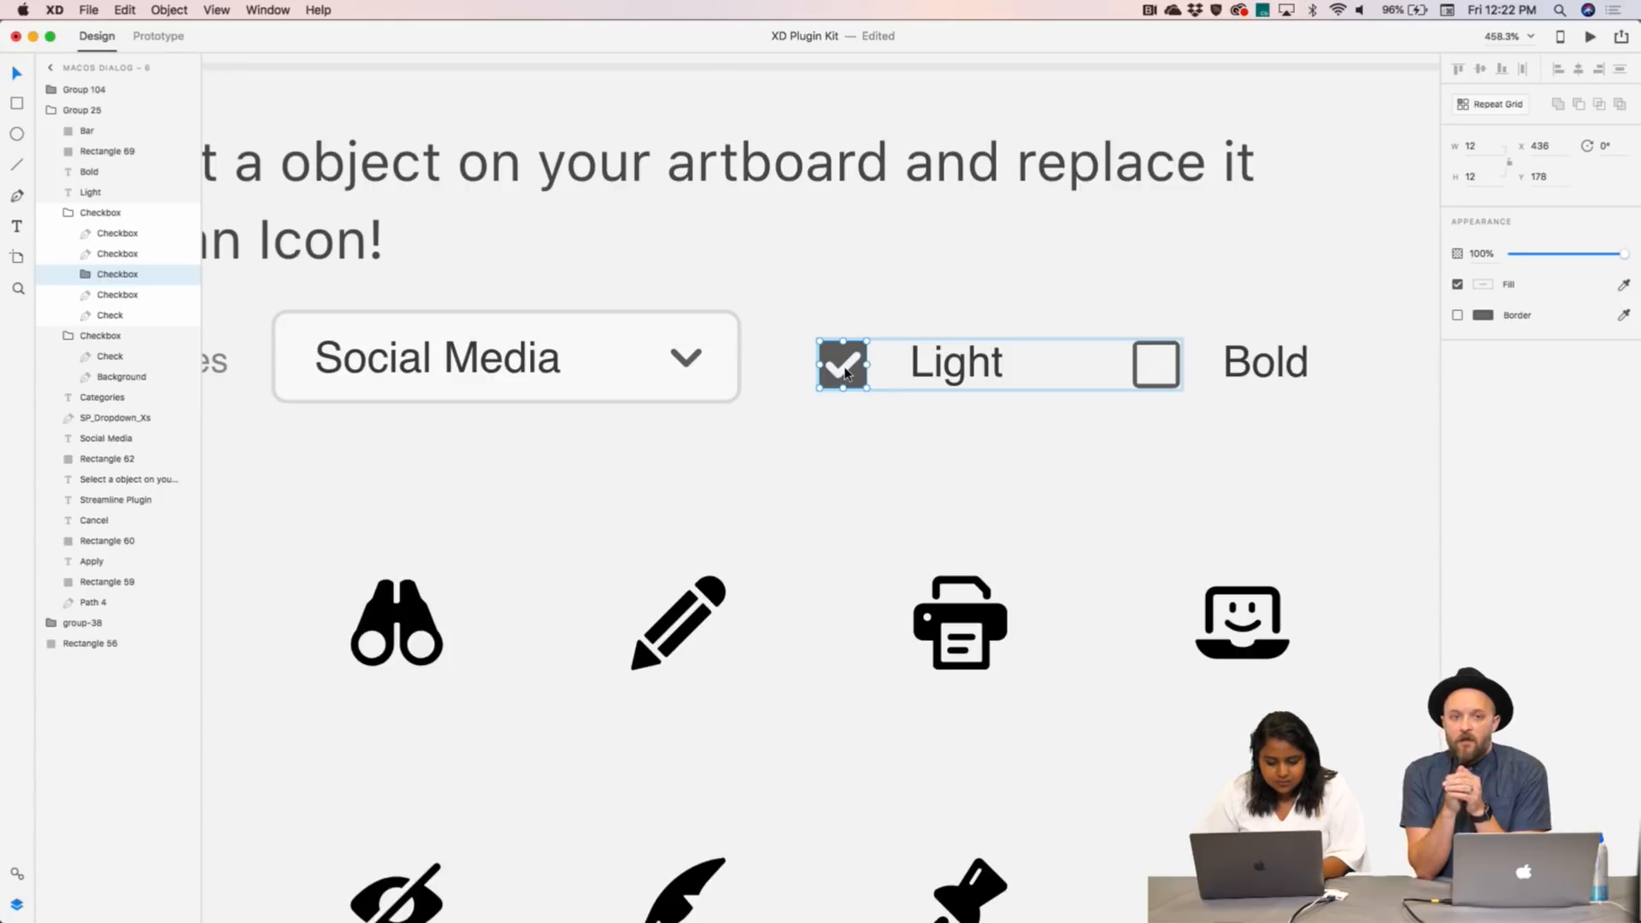
key("Escape")
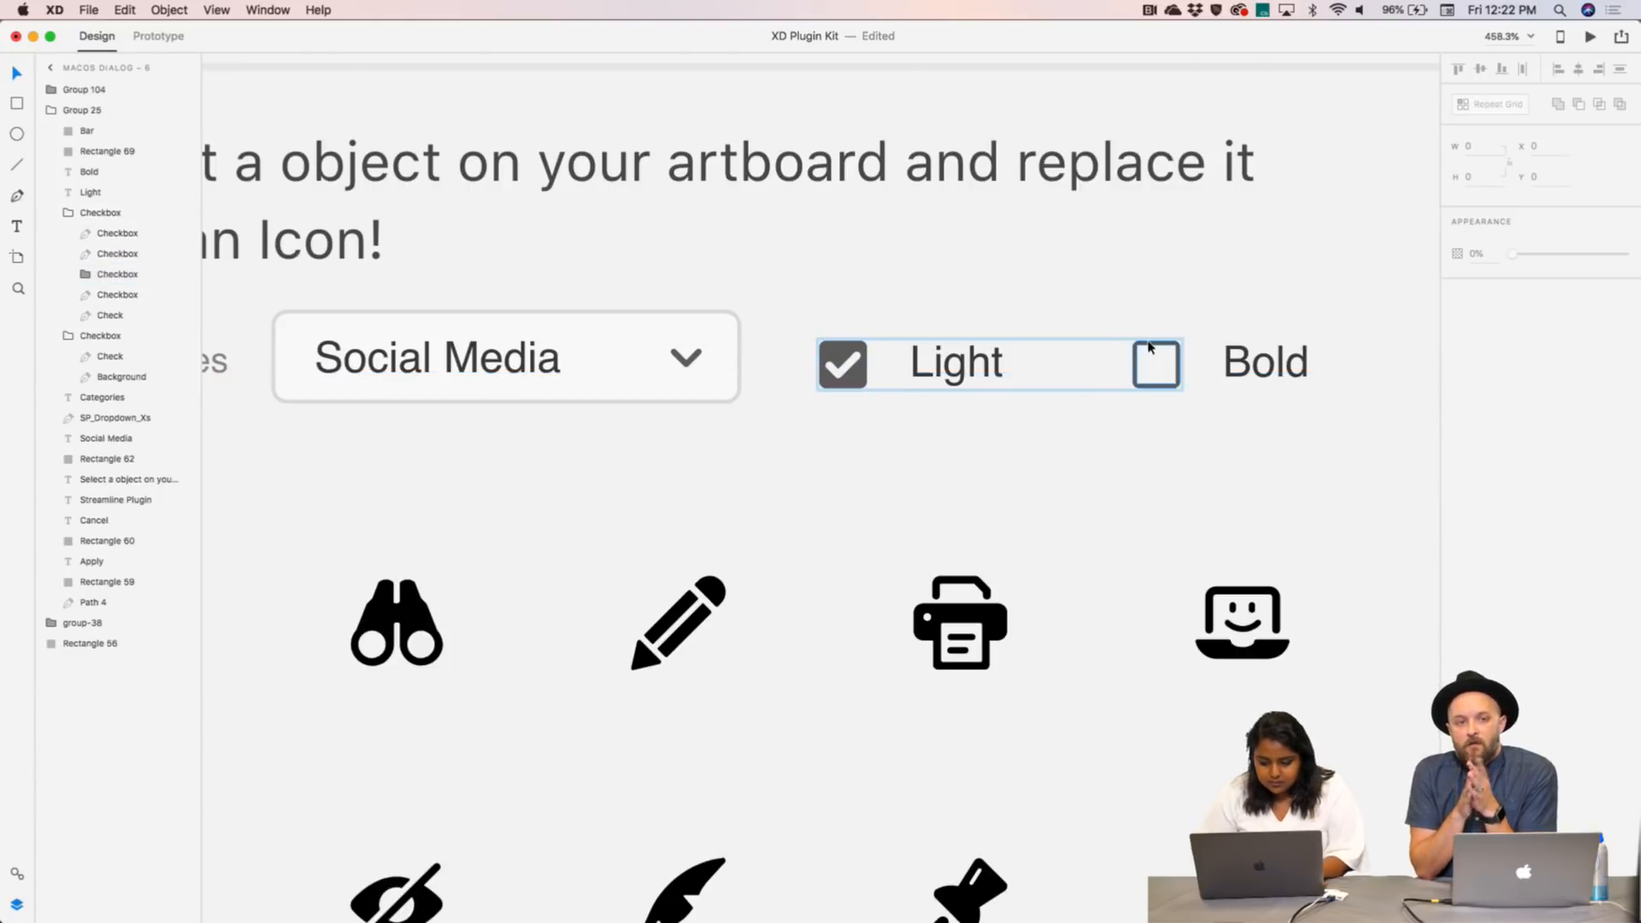
left_click(1149, 347)
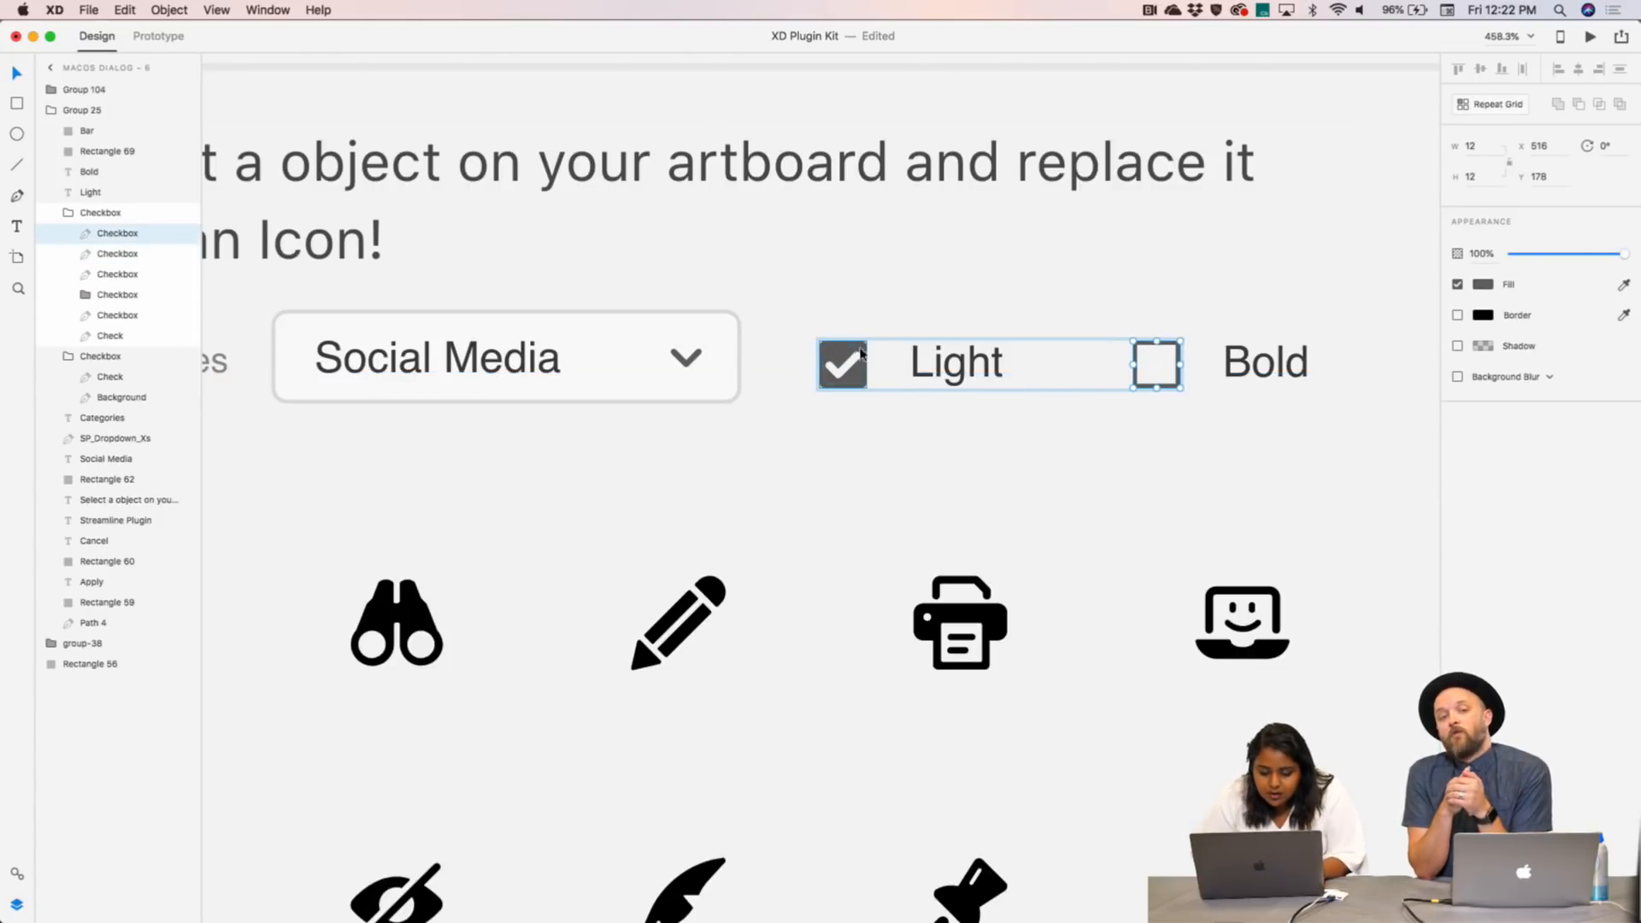
left_click_drag(860, 352, 1162, 359)
scroll(1170, 359, "down", 3)
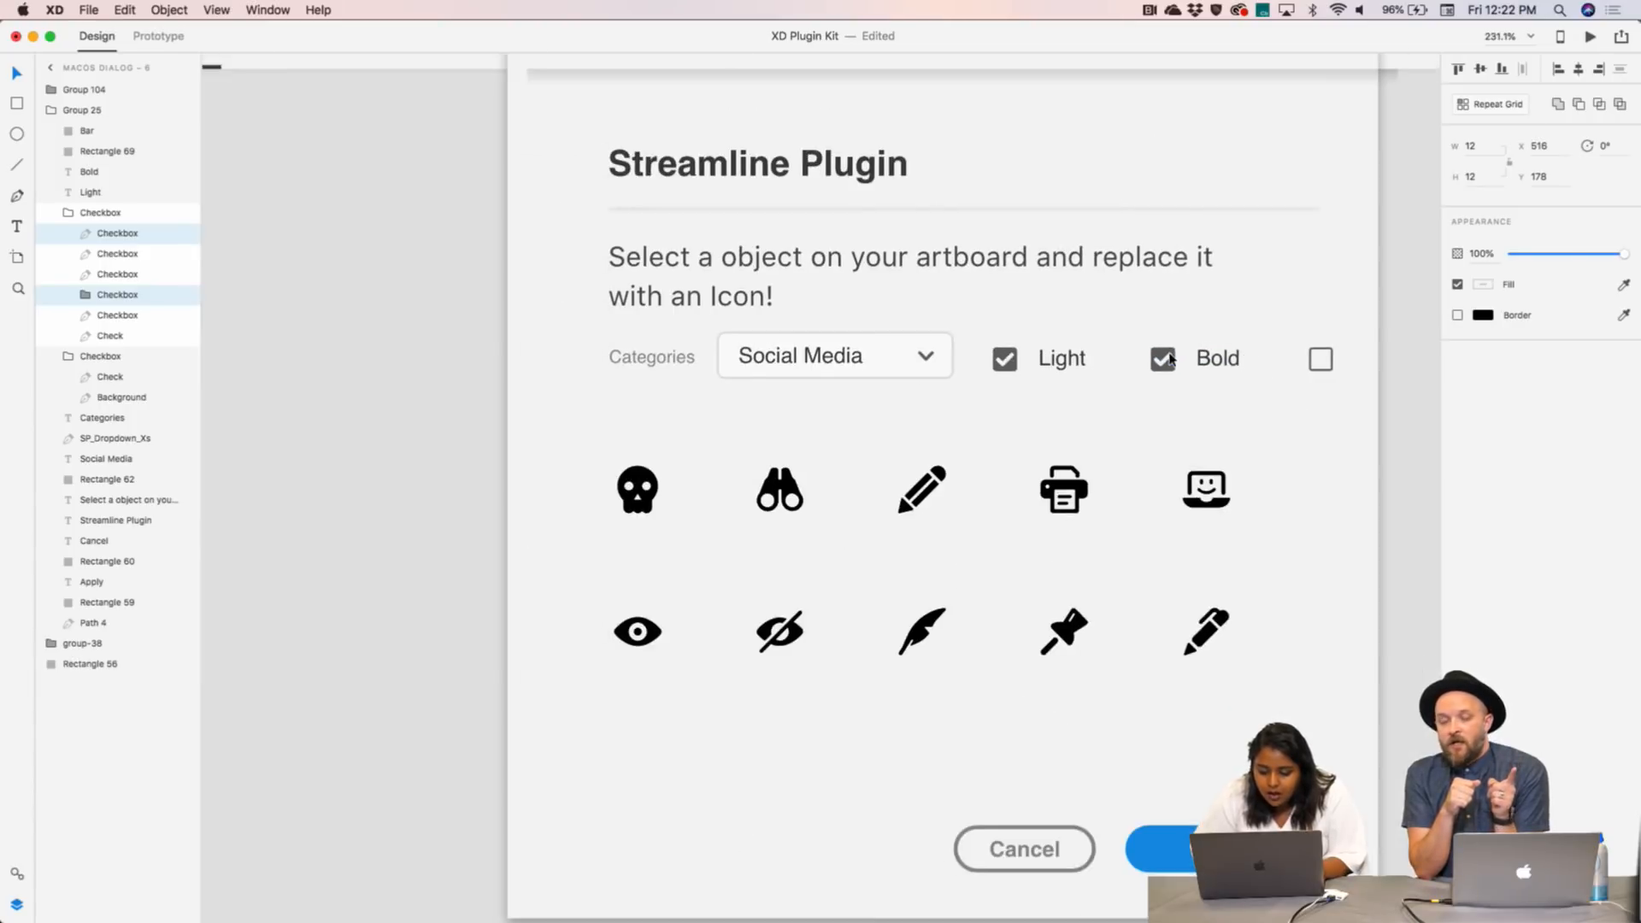
scroll(1171, 359, "right", 5)
left_click(1135, 363)
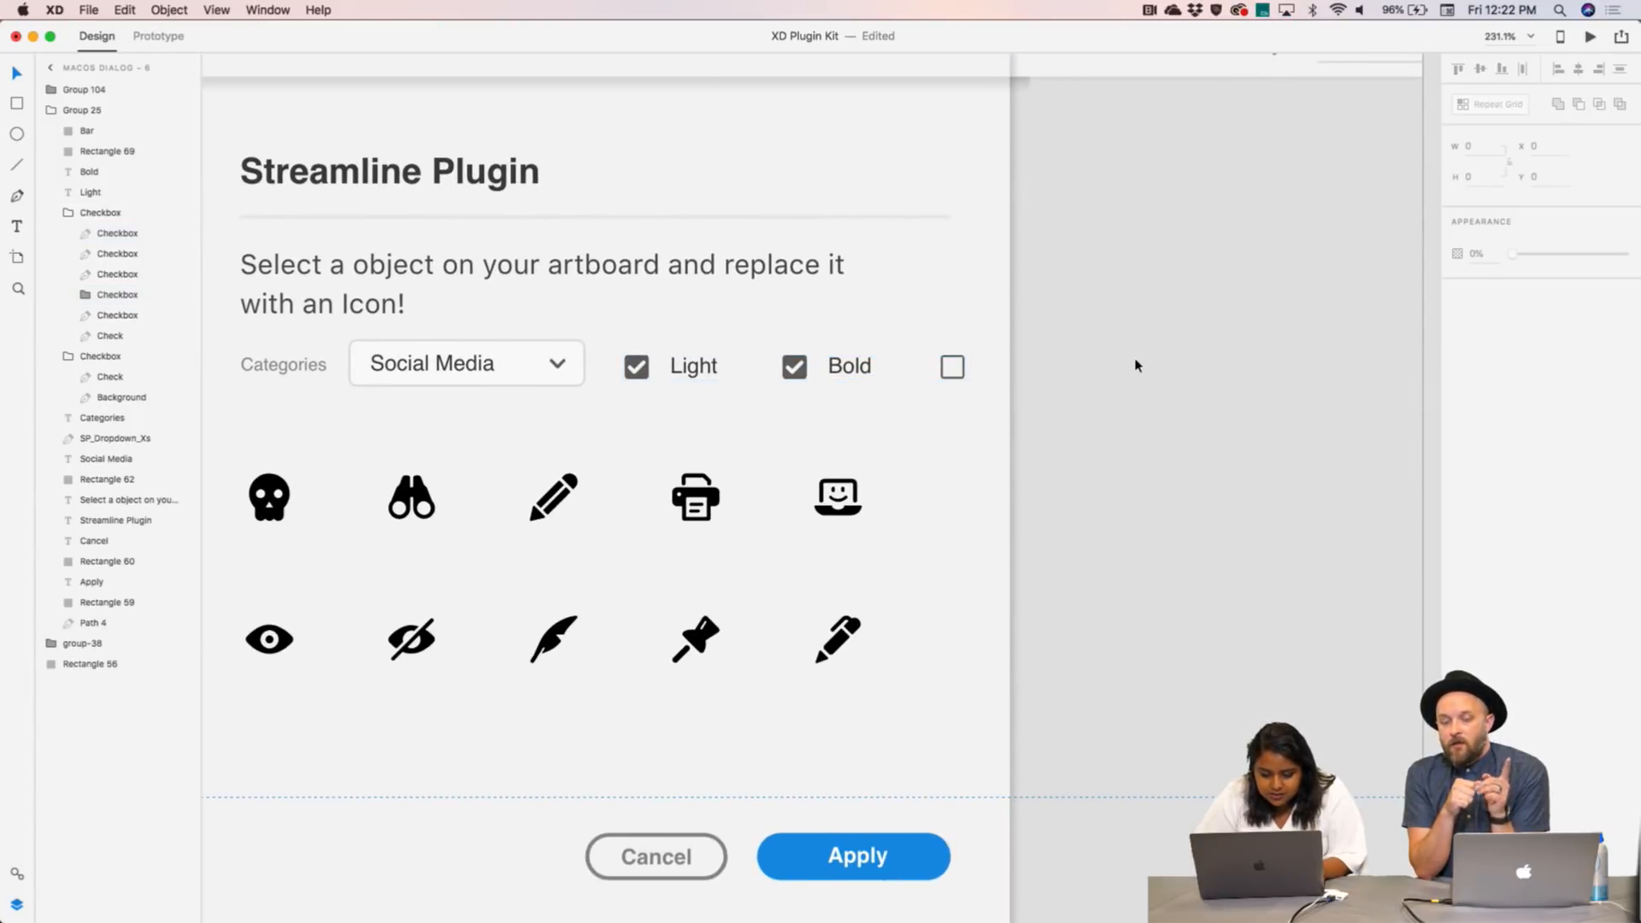
- Delete the stray empty third checkbox and remove Light's check mark
left_click(962, 383)
double_click(962, 383)
key("Delete")
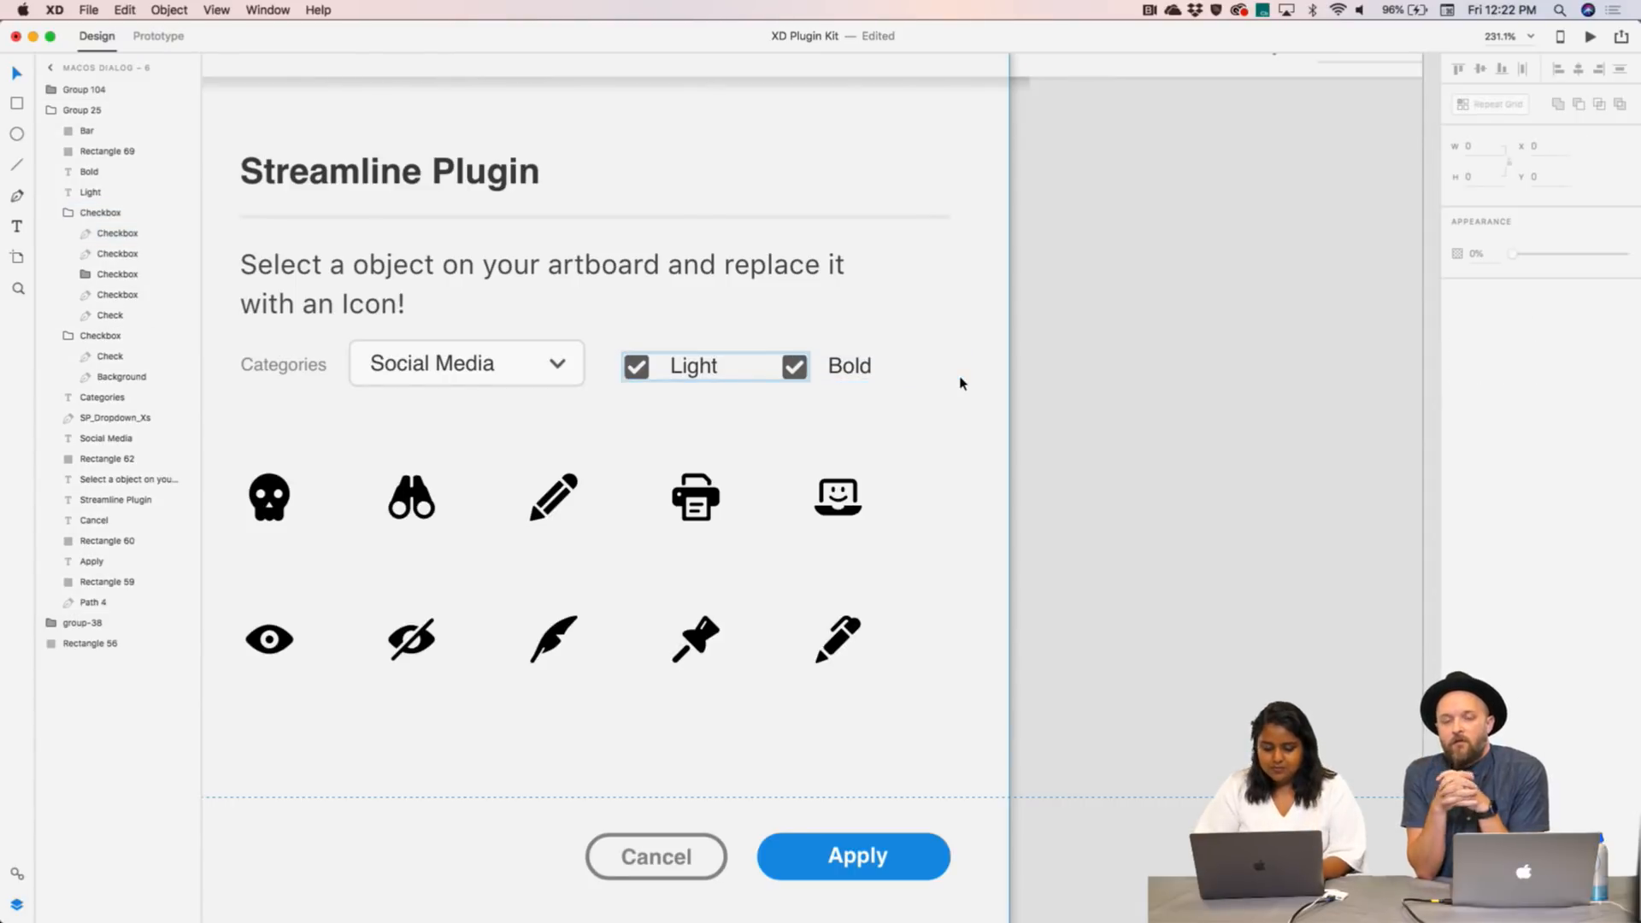
left_click(633, 373)
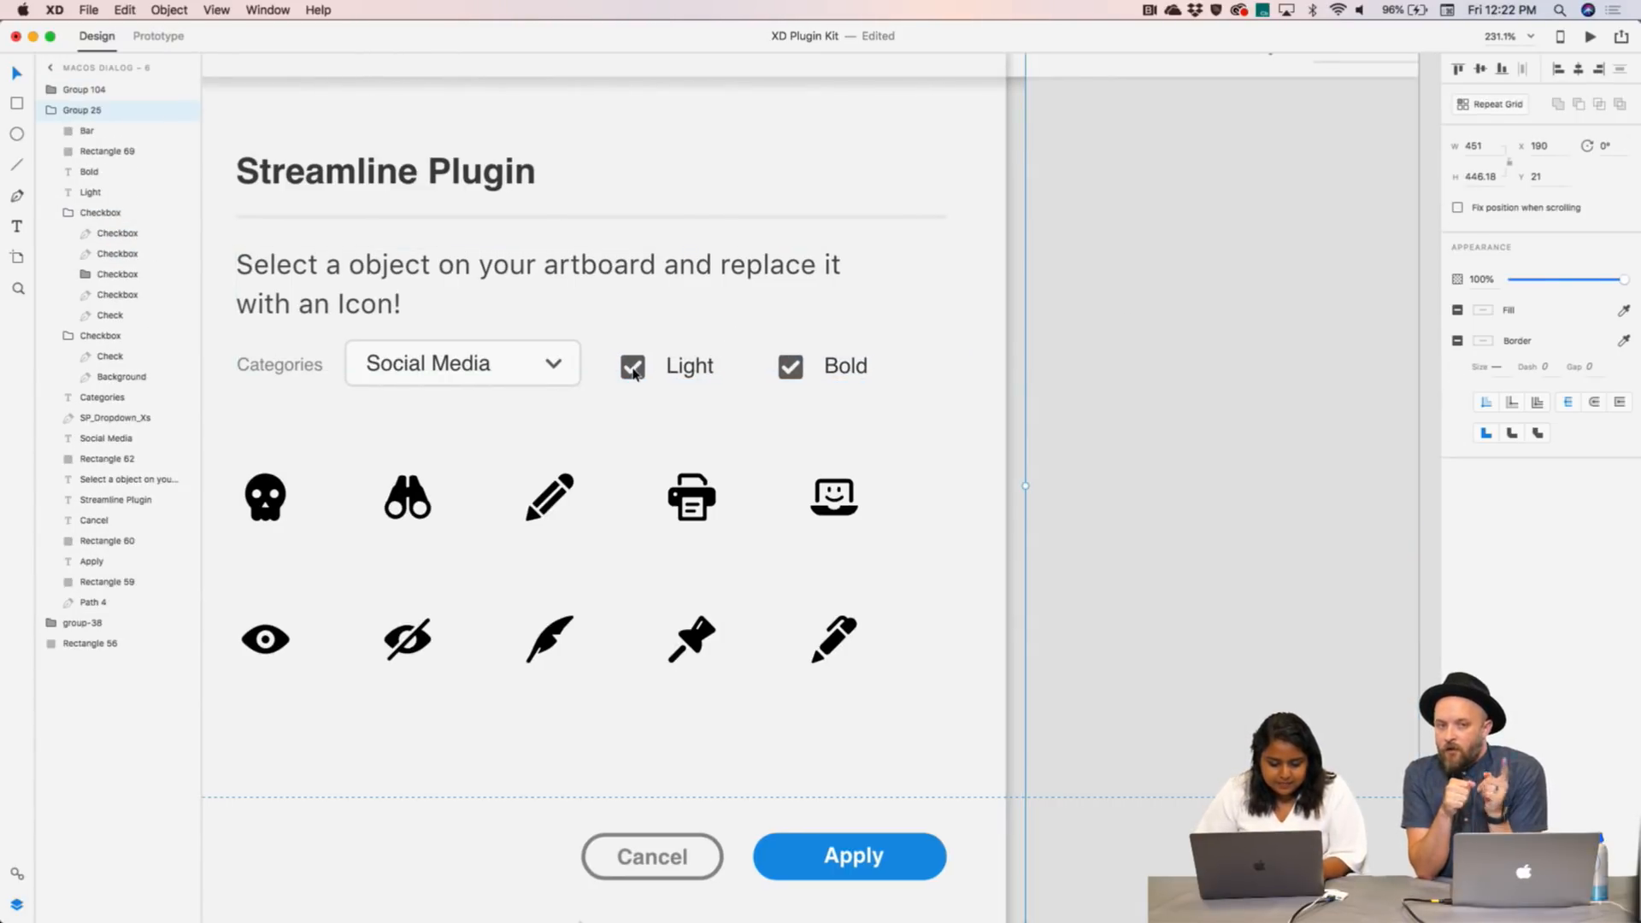
double_click(633, 373)
key("Delete")
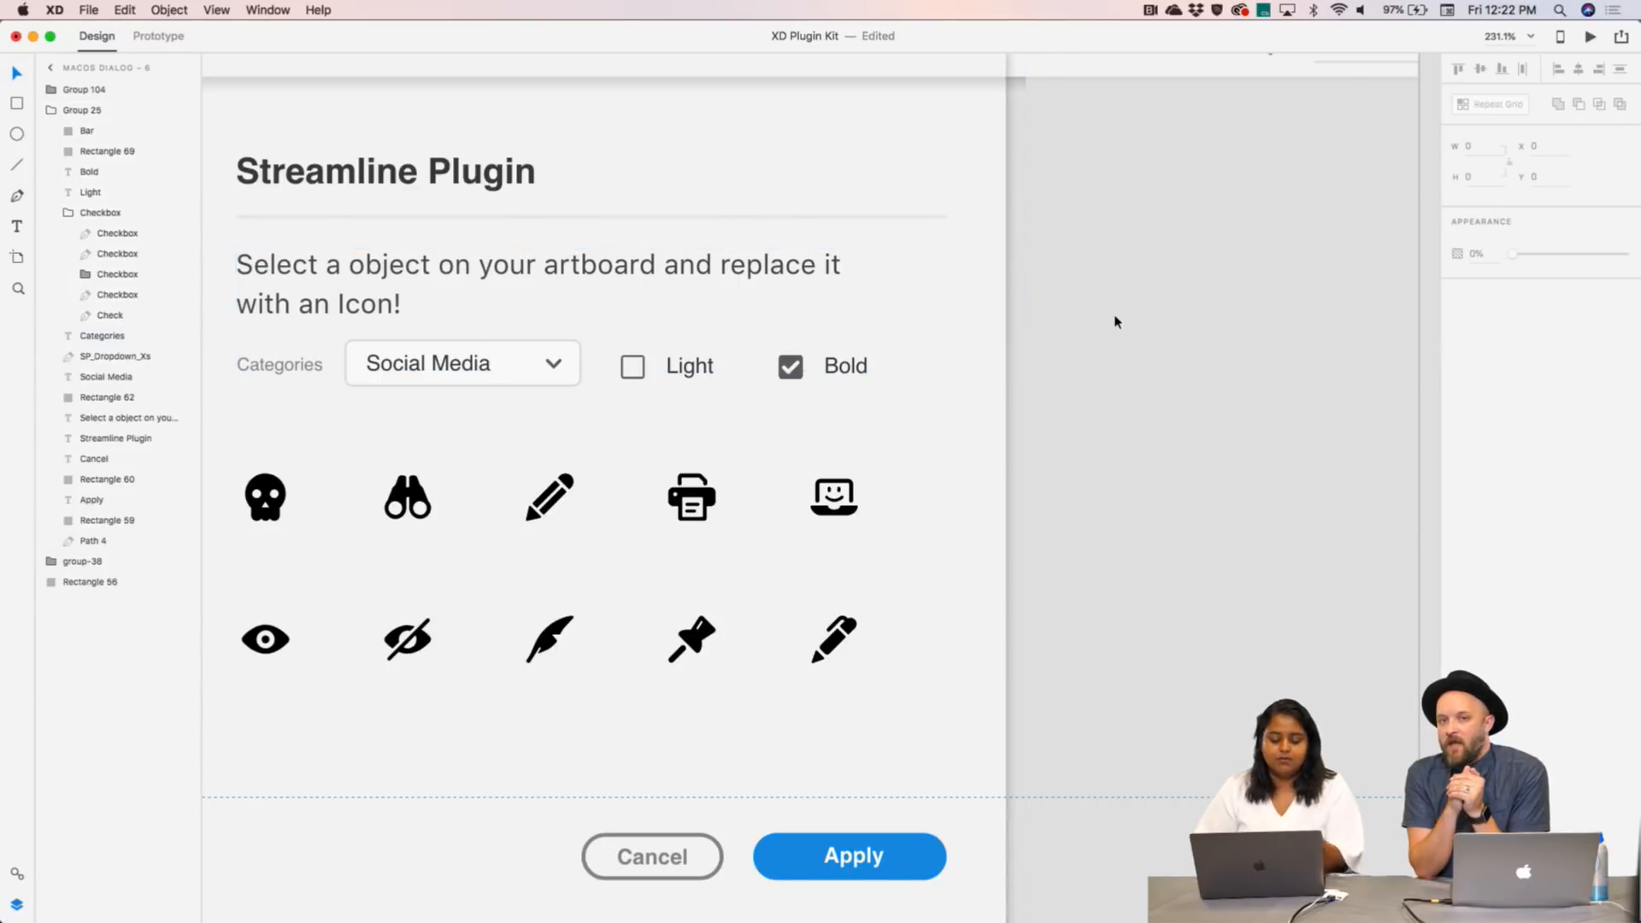
scroll(1115, 322, "down", 5)
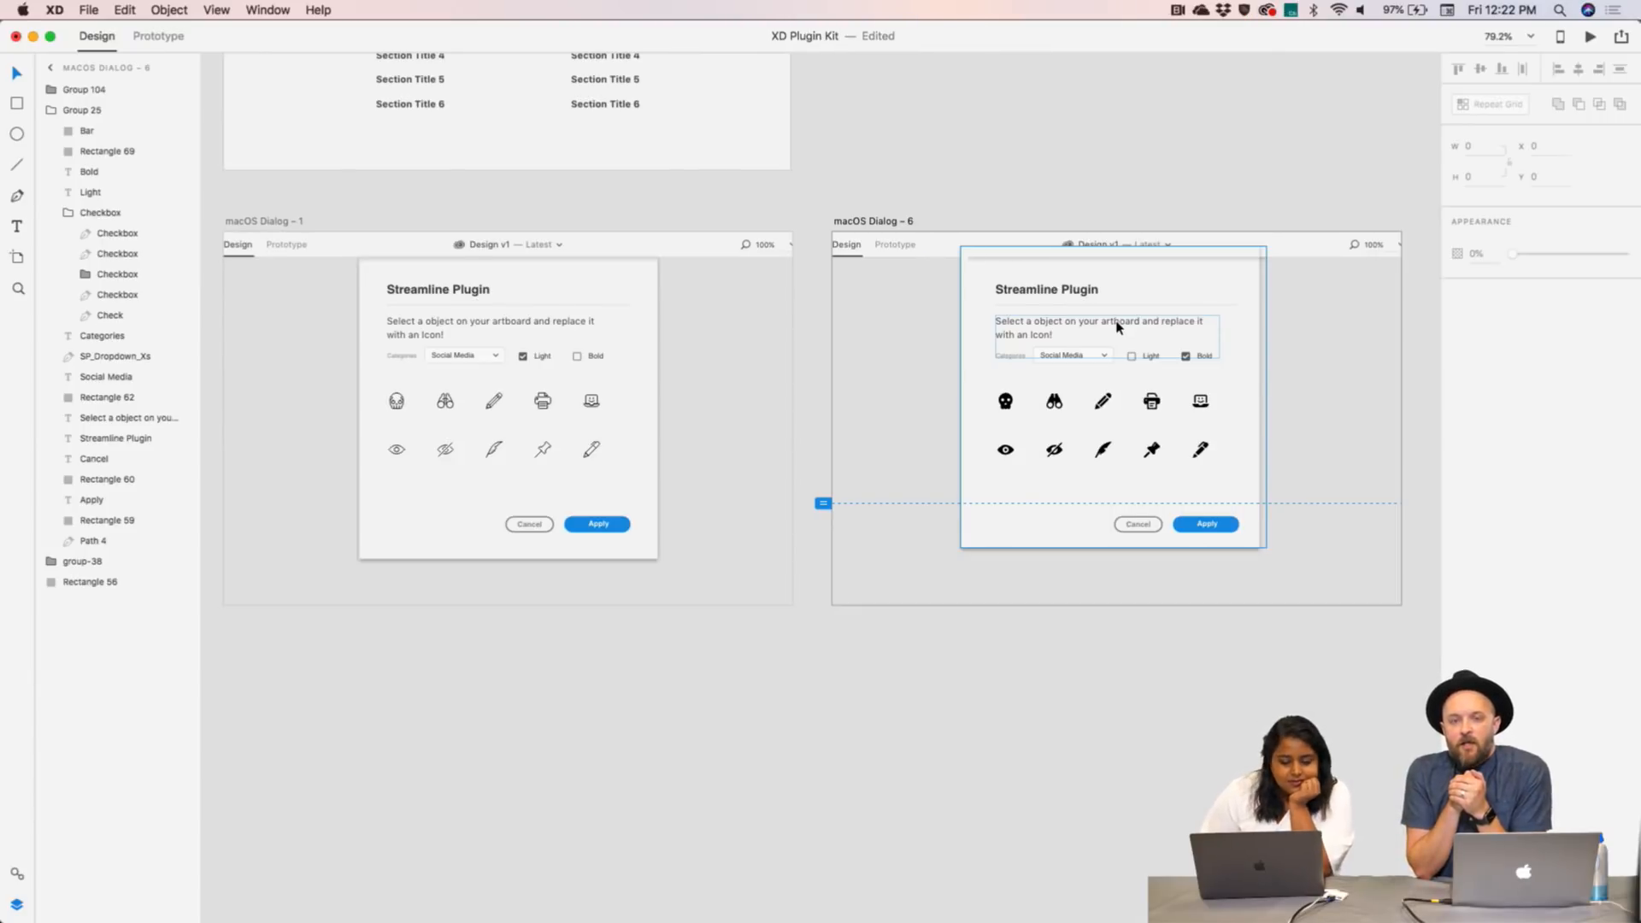
- Wire the macOS Dialog - 1 dialog group to macOS Dialog – 6 with a 0.4 s Ease In Dissolve
left_click(158, 39)
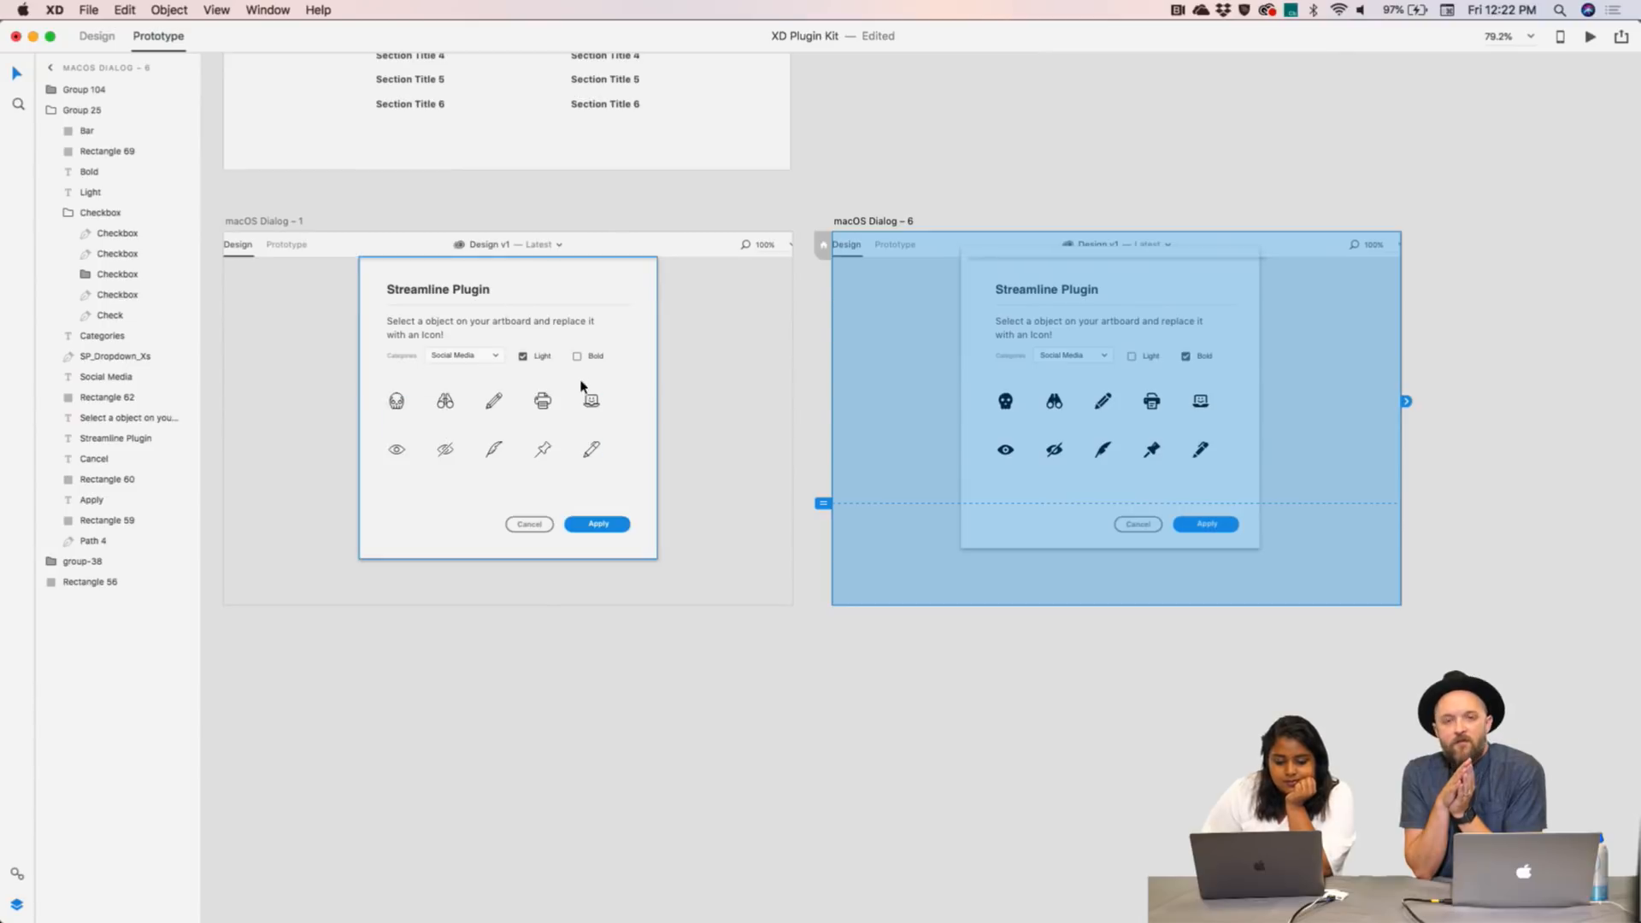
left_click(257, 221)
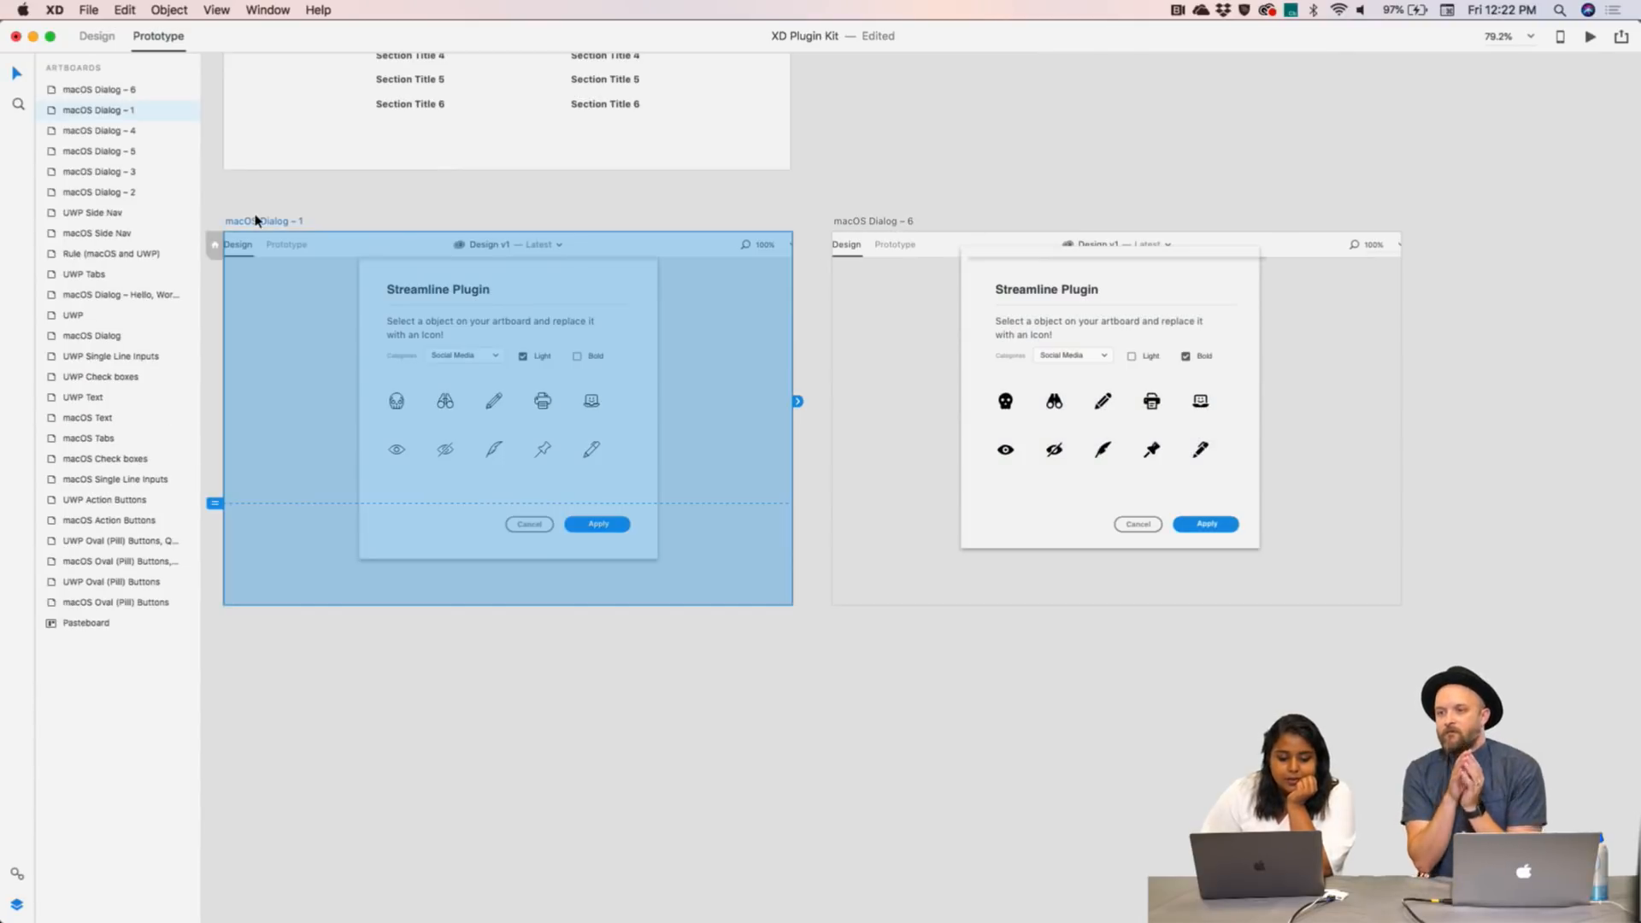
left_click(593, 359)
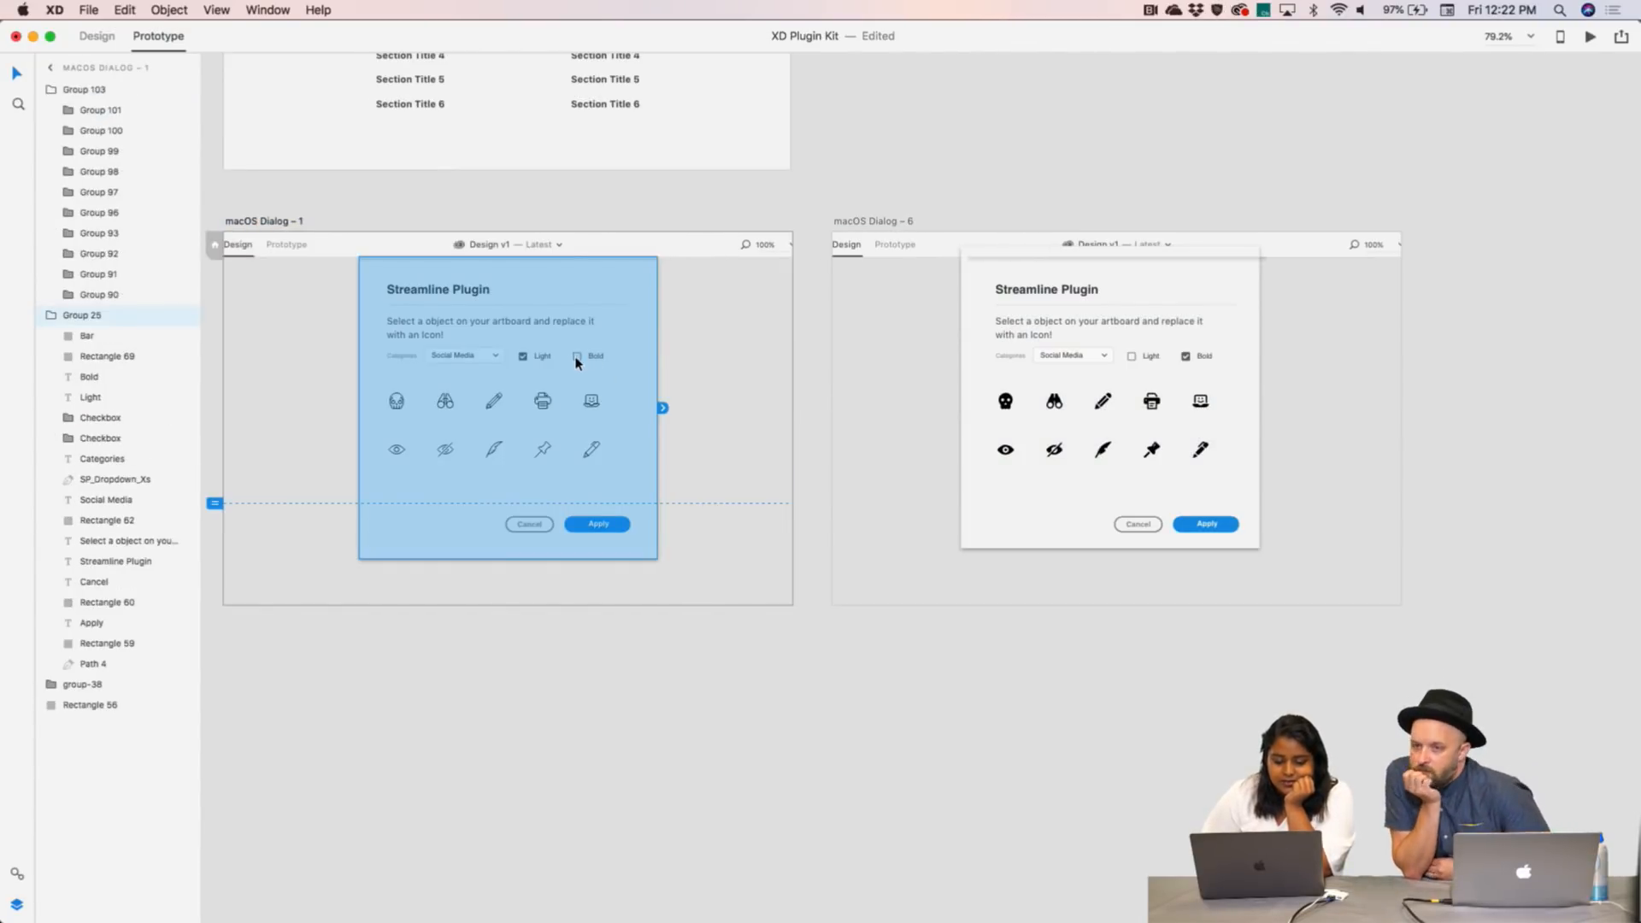
left_click_drag(663, 408, 957, 394)
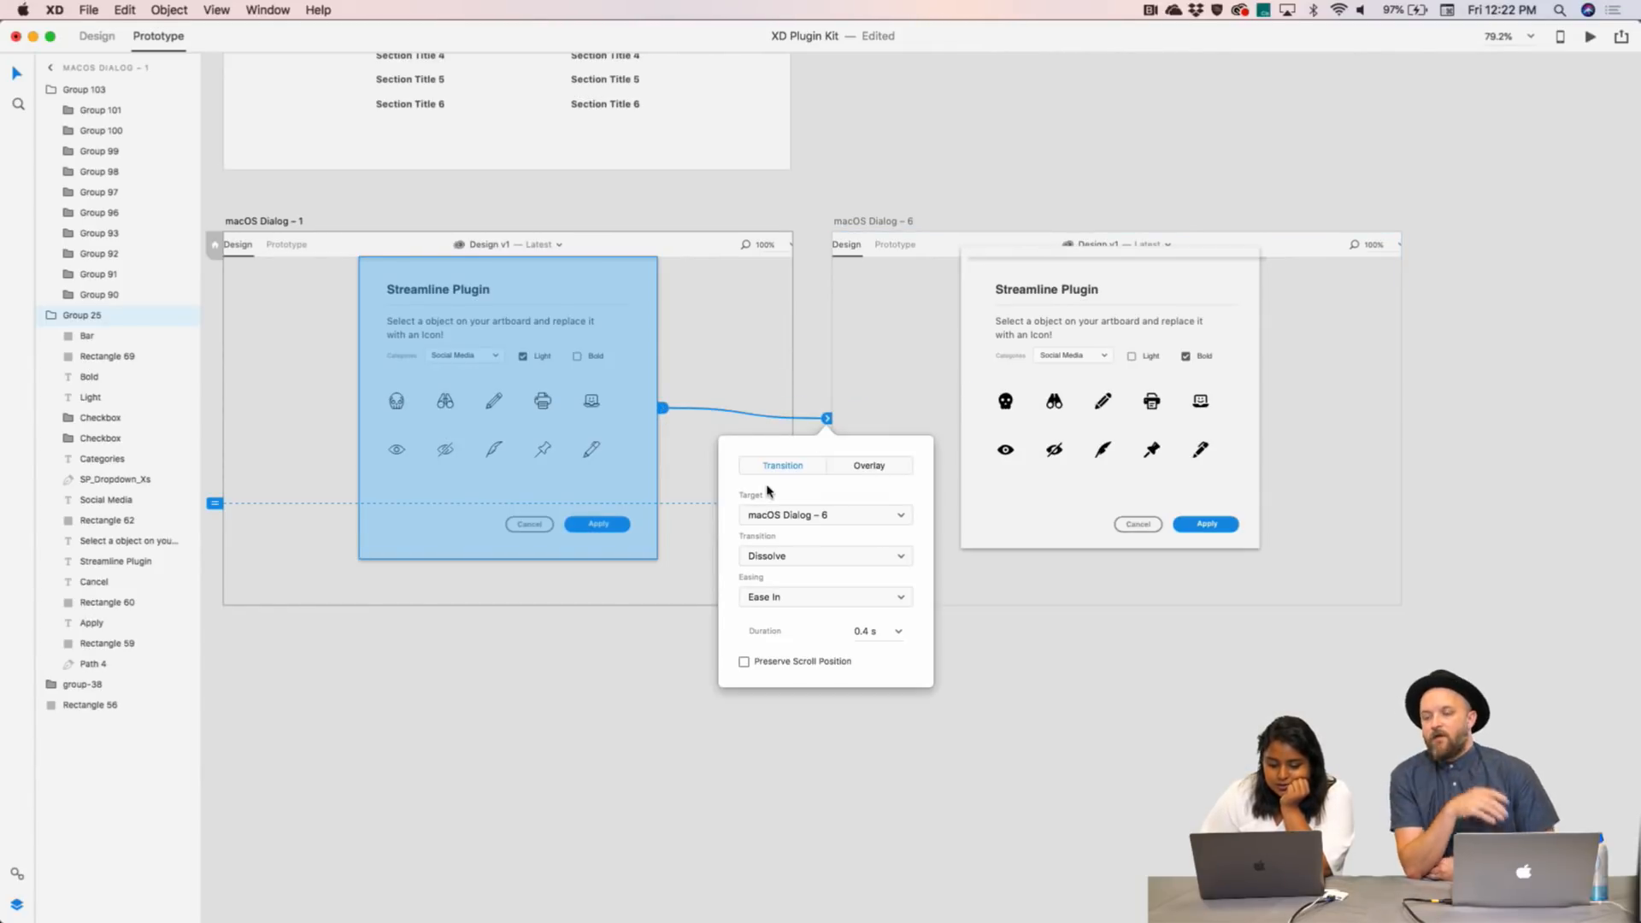
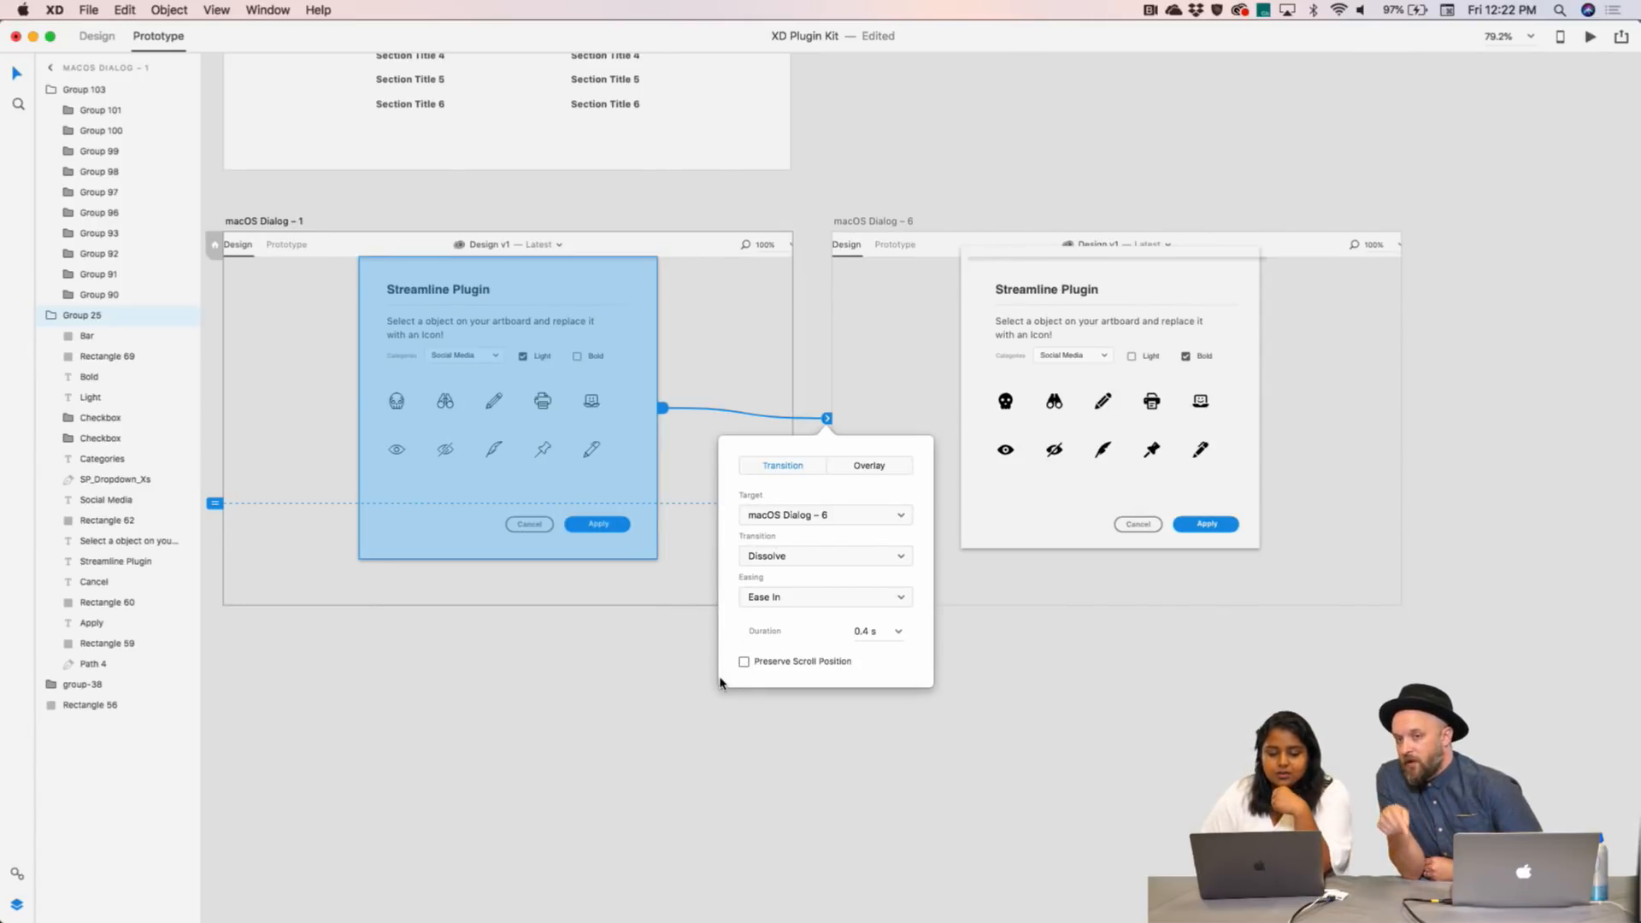
- Stretch Dialog – 1's scroll viewport to the artboard bottom and confirm its 0.4 s Dissolve to Dialog – 6
left_click_drag(217, 510, 217, 604)
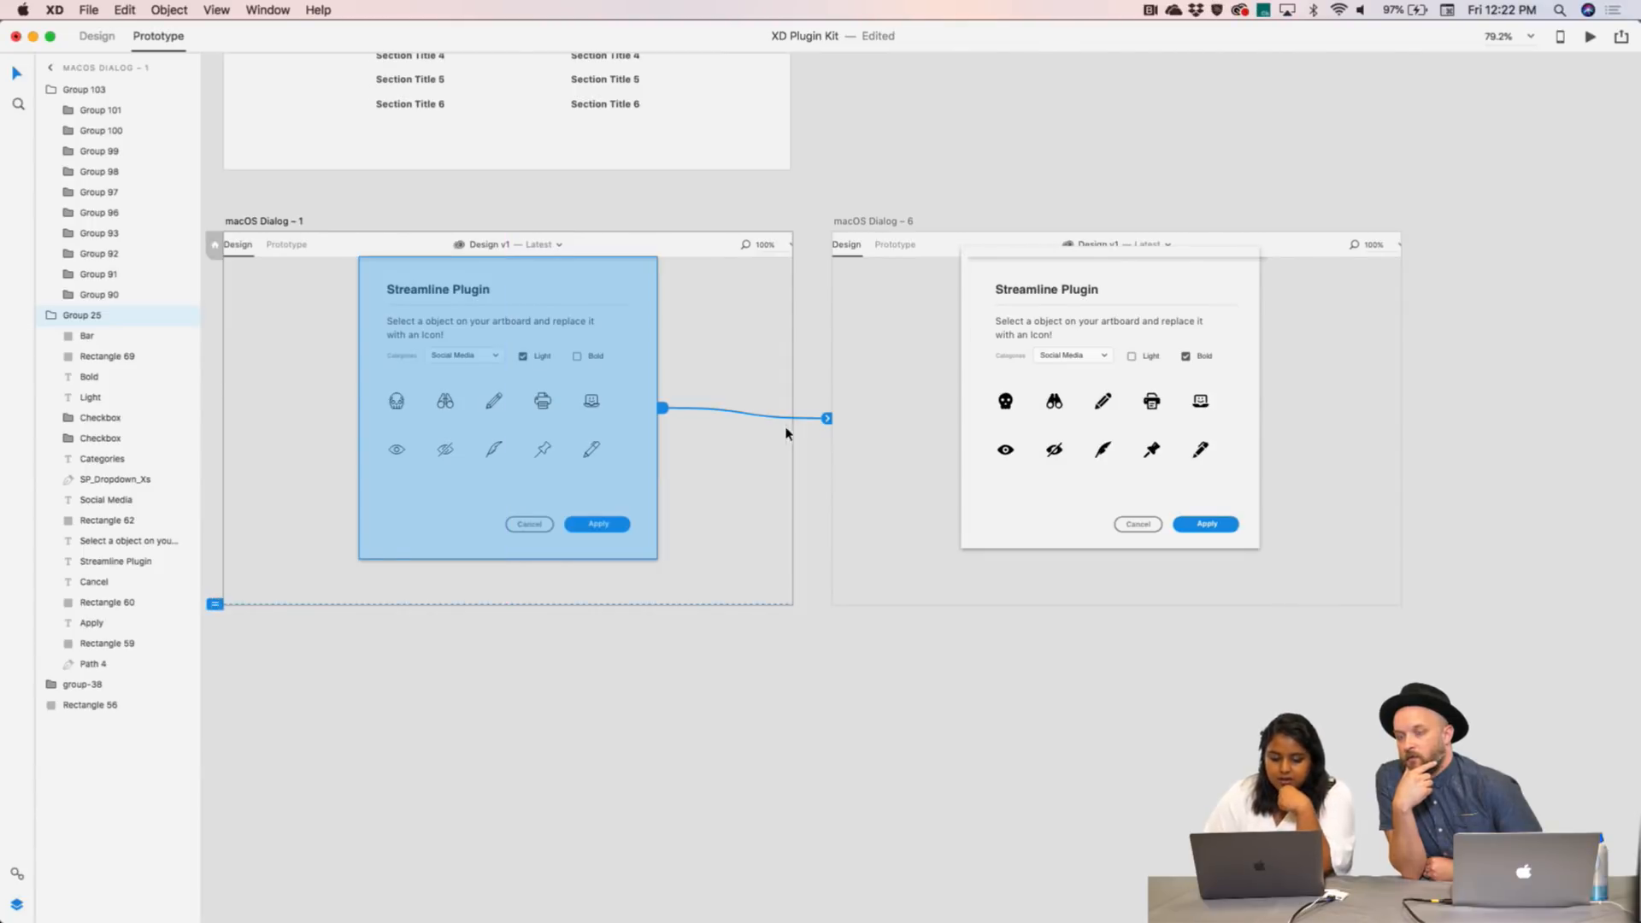
left_click(827, 419)
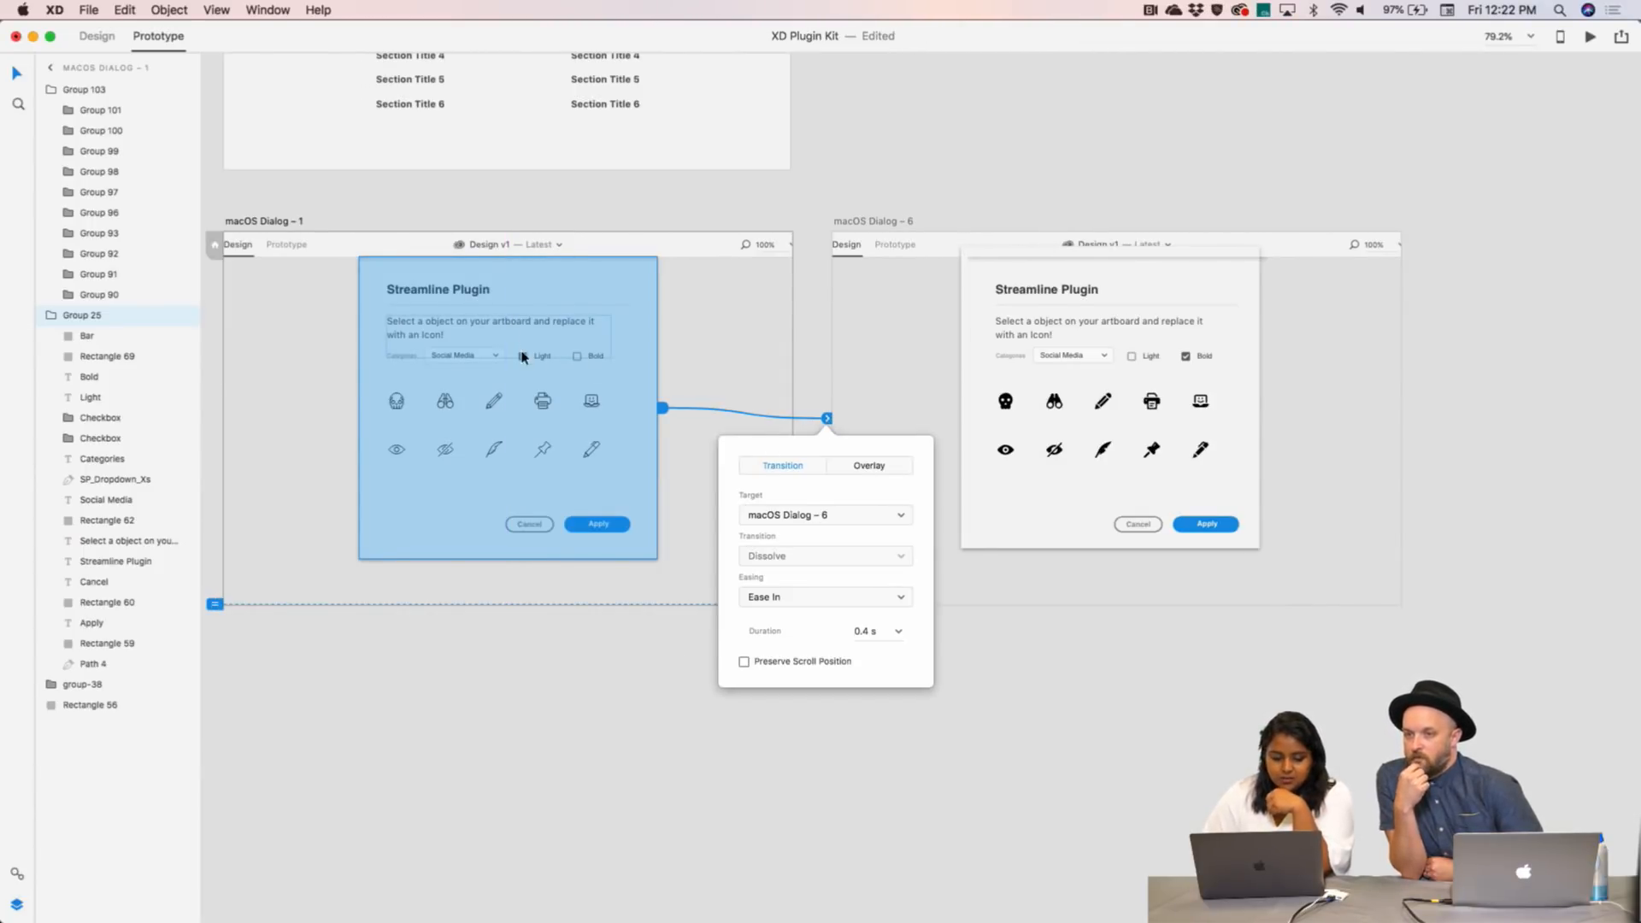
left_click(820, 348)
double_click(522, 359)
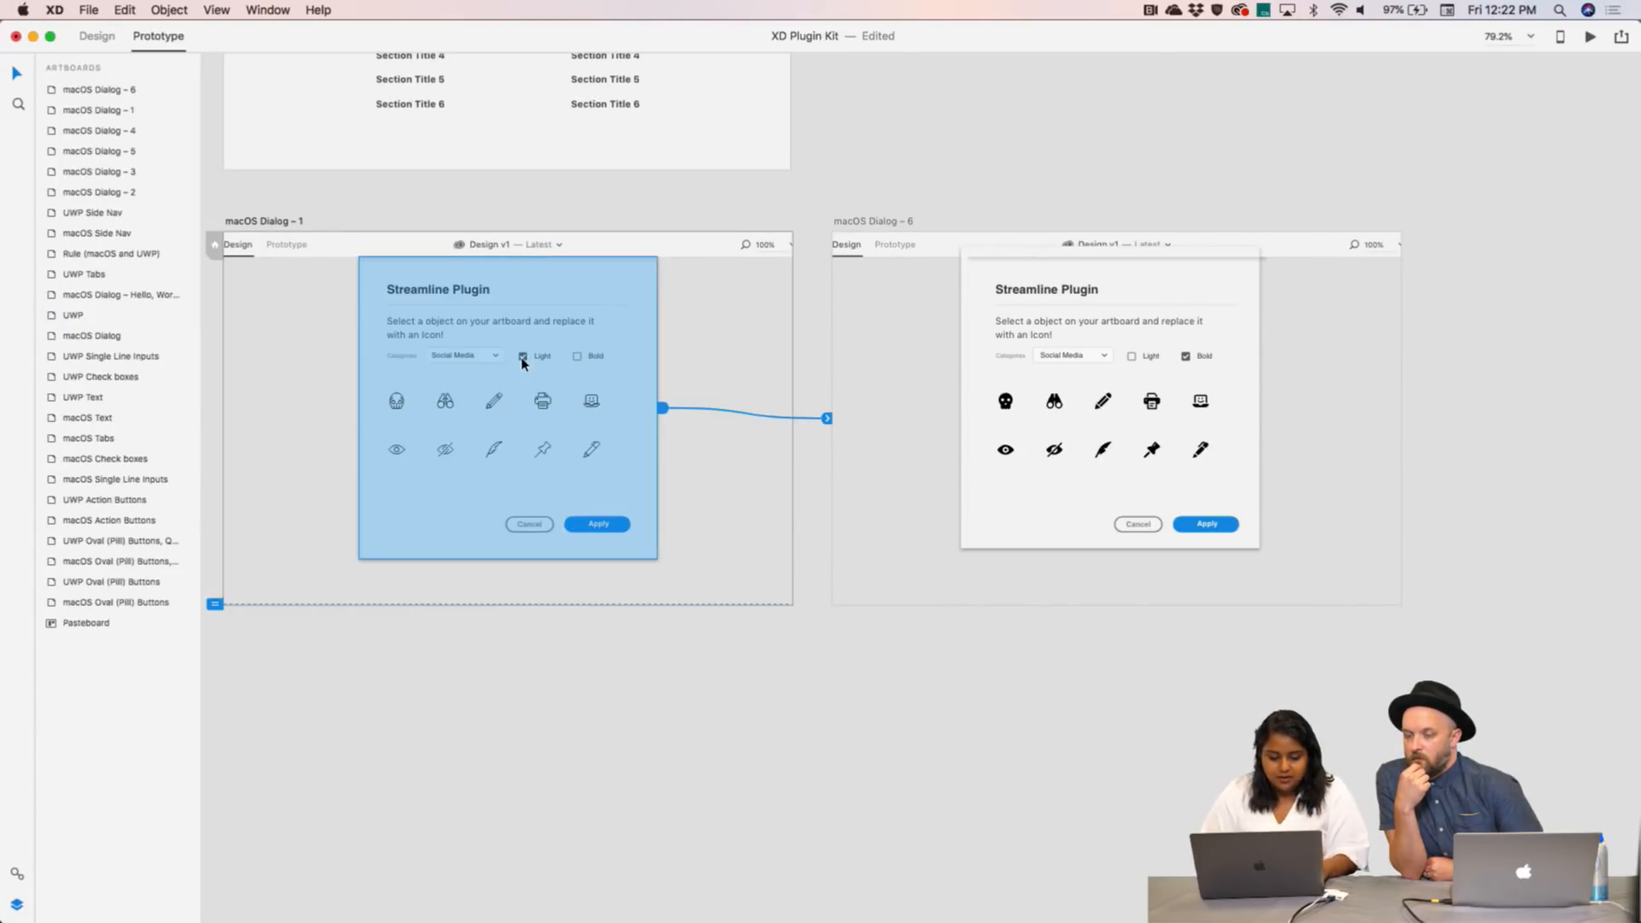
left_click(581, 359)
- Wire the Bold checkbox to macOS Dialog – 6 using the 0.4 s Ease In Dissolve
left_click(585, 357)
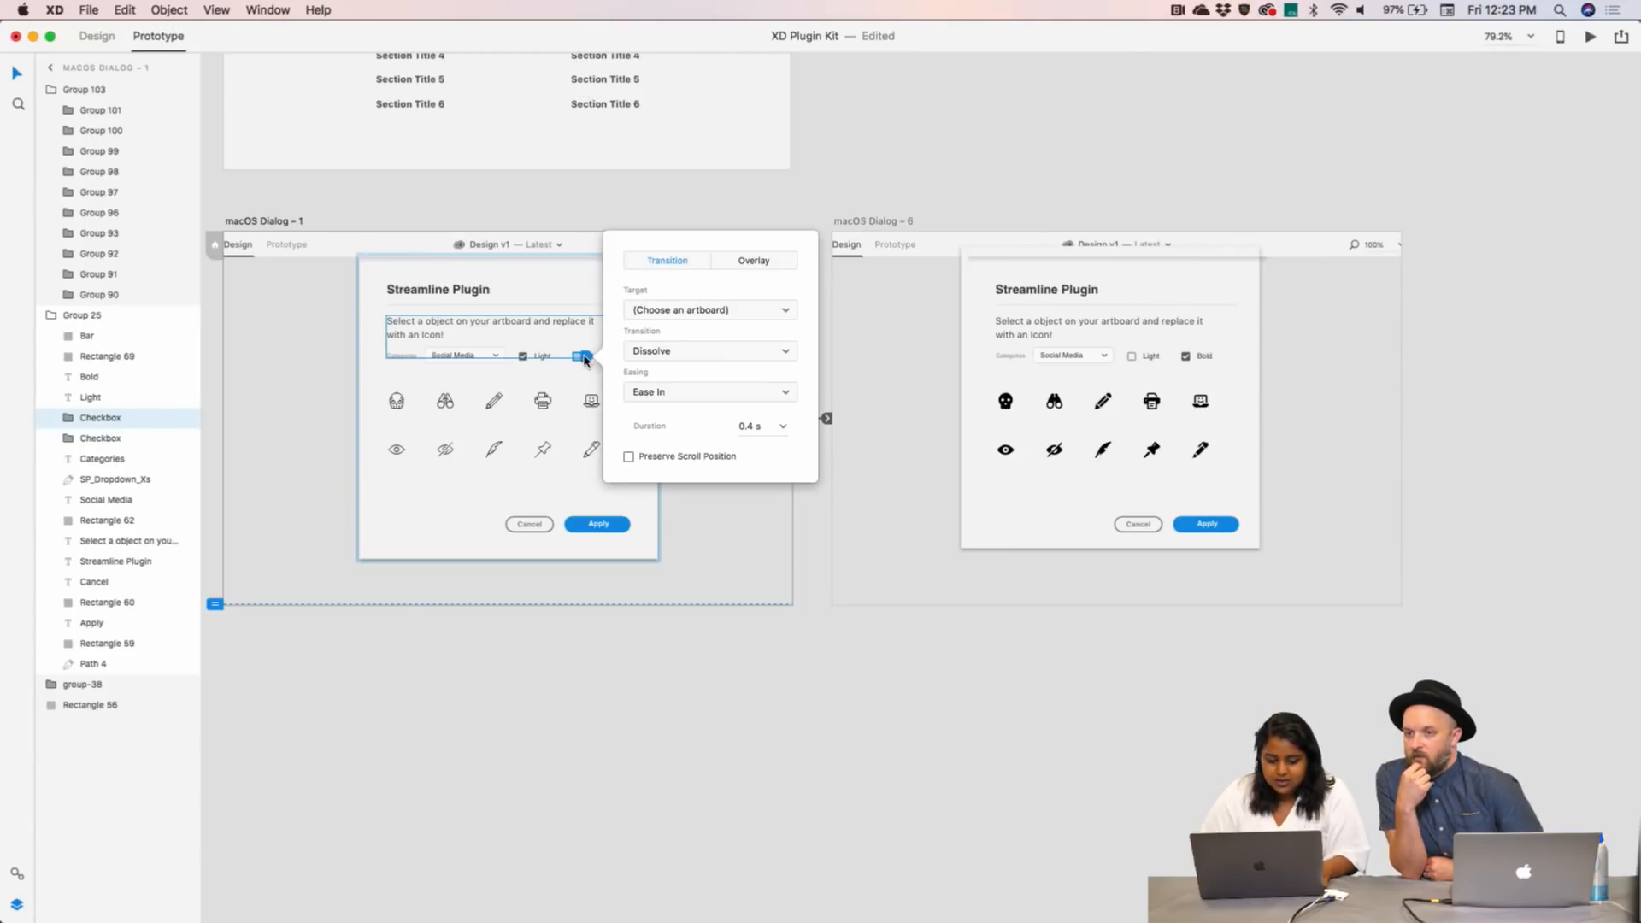
left_click(727, 313)
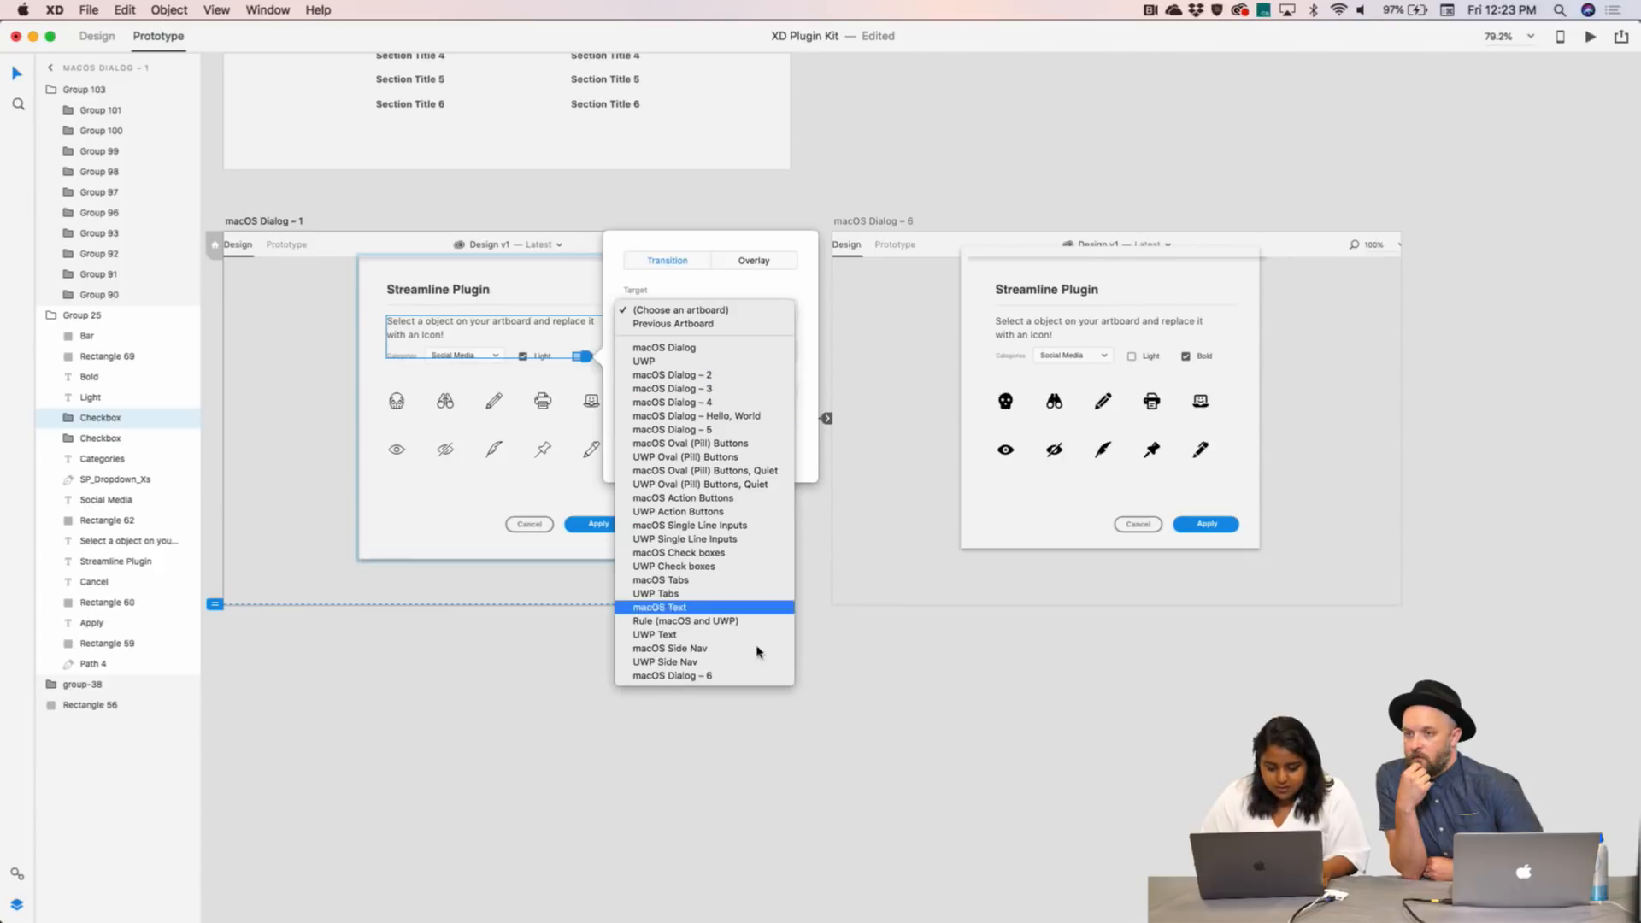
left_click(757, 680)
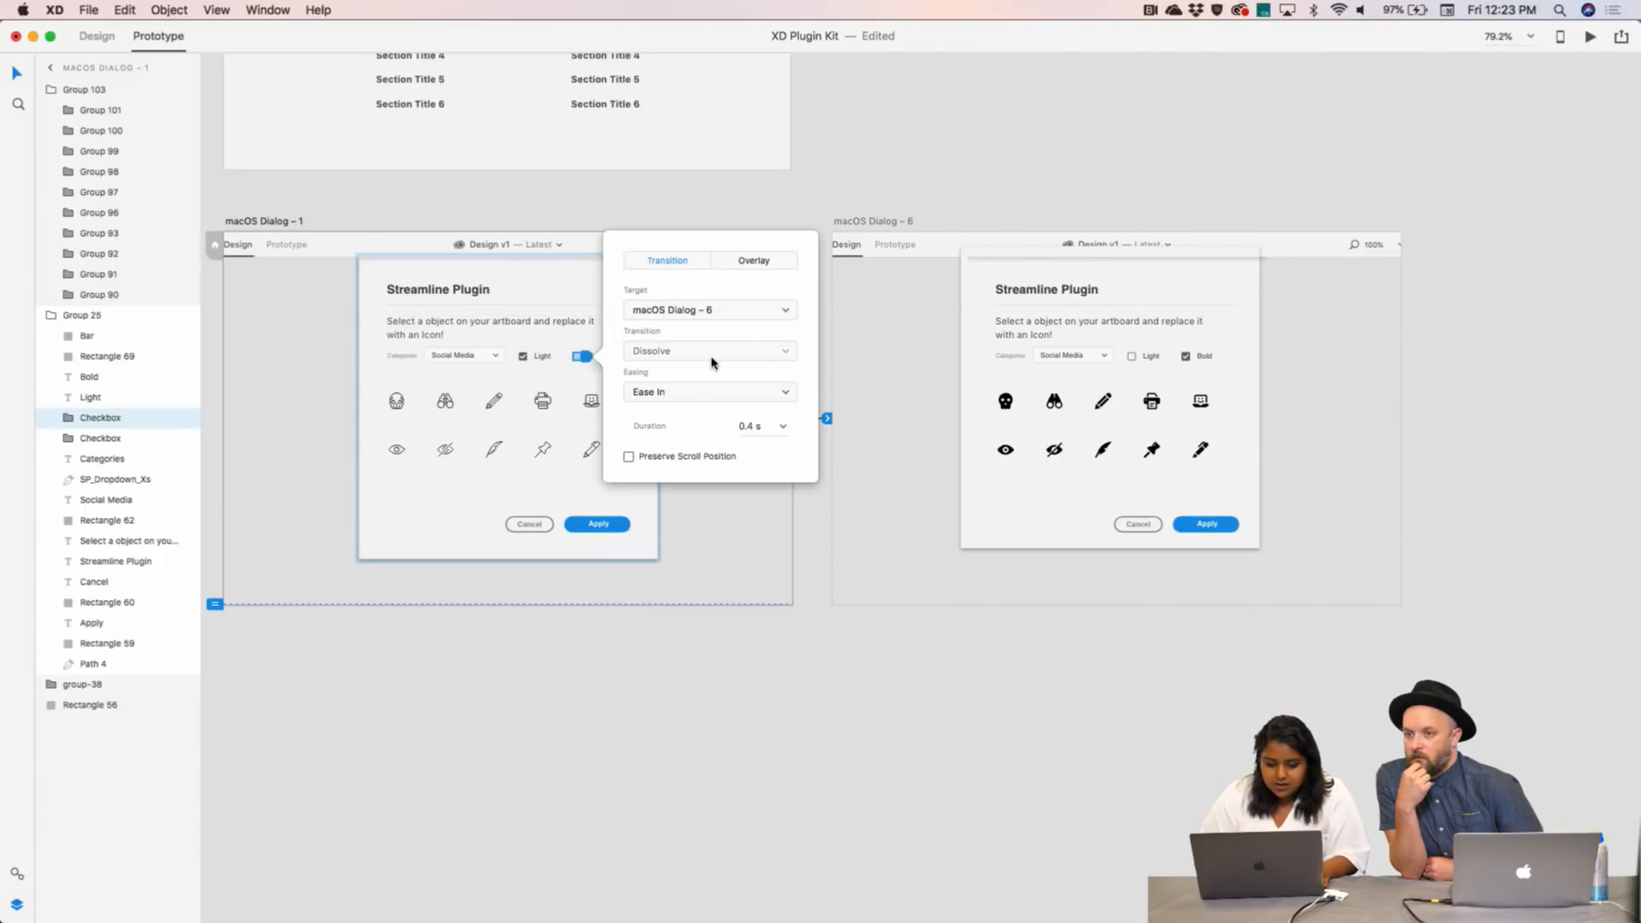
left_click(827, 371)
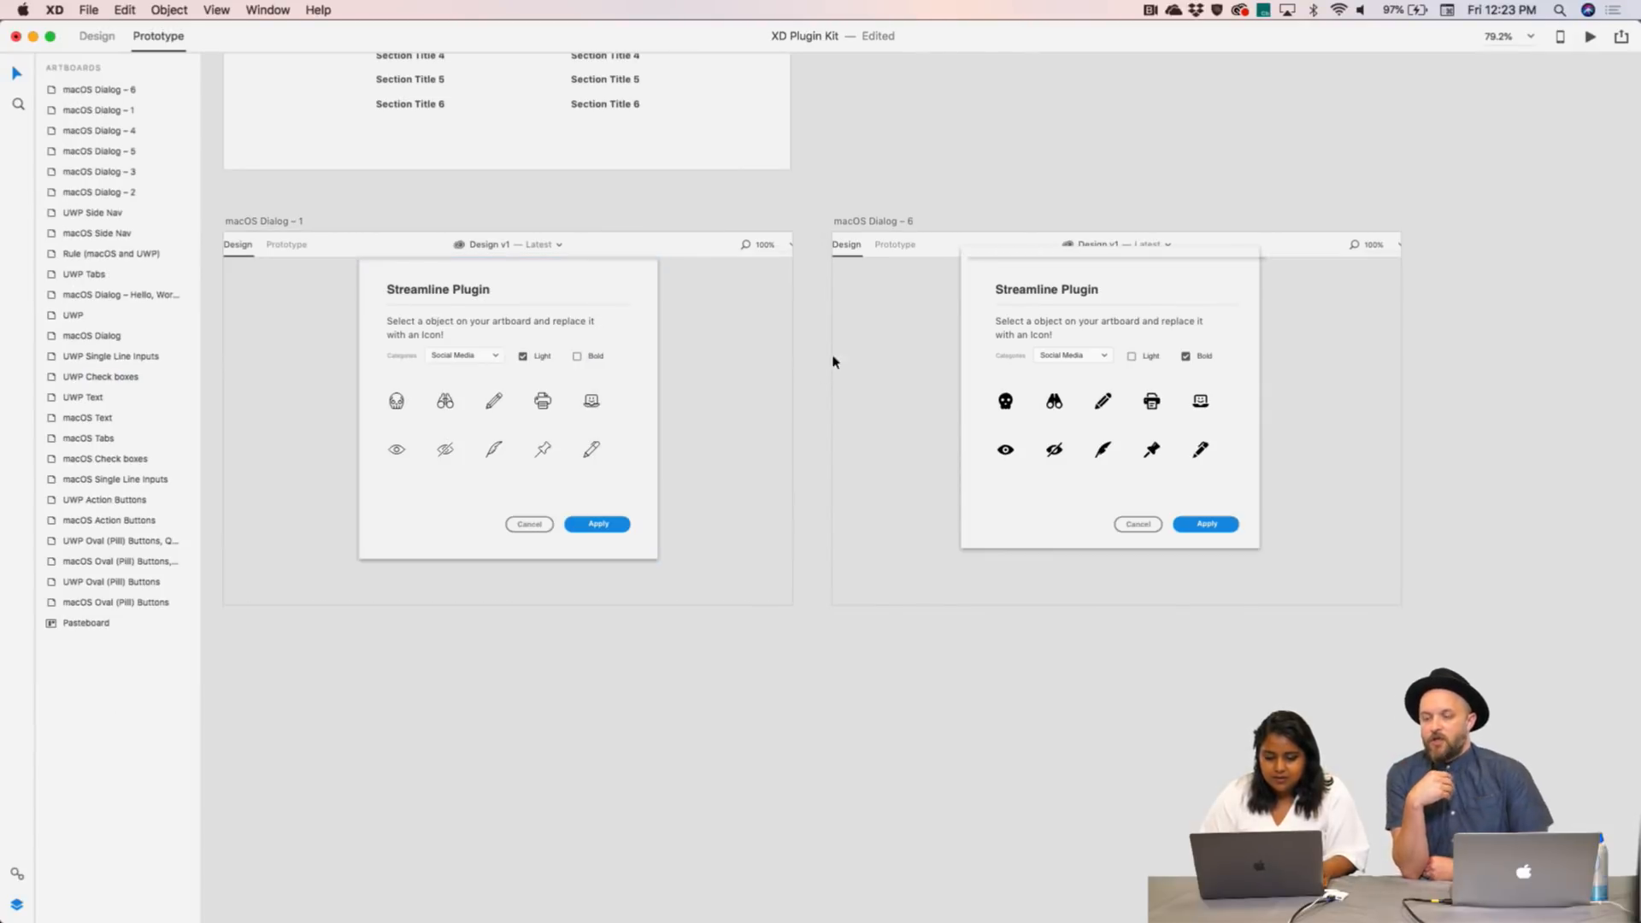
left_click(283, 223)
- Delete the unused macOS Dialog 2–5 artboards
scroll(835, 220, "down", 10)
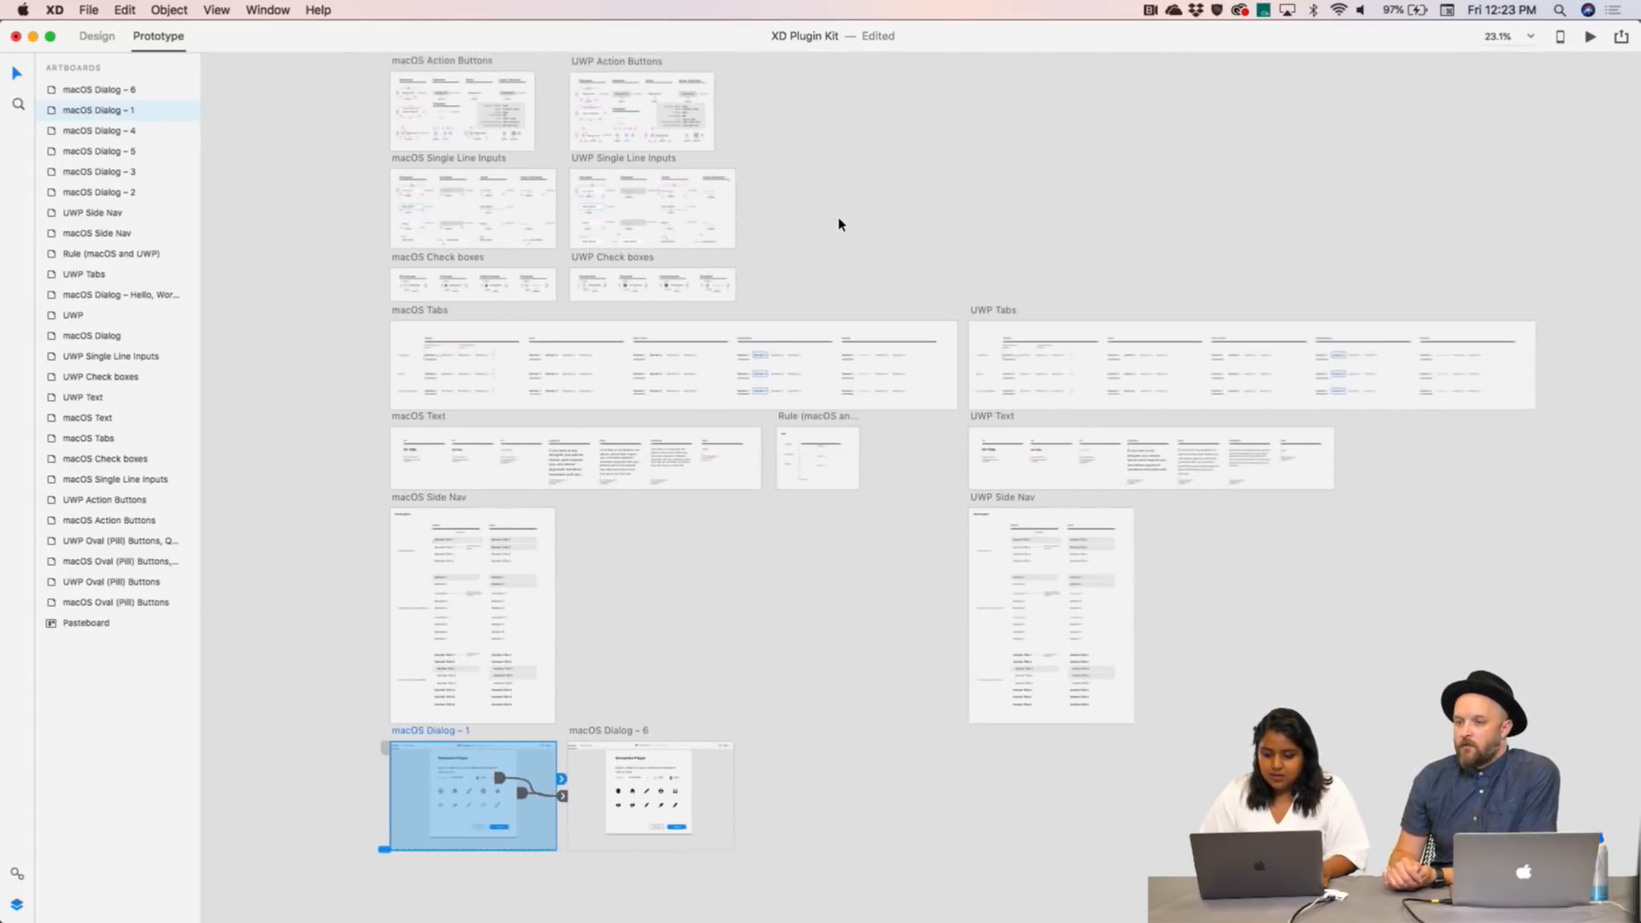
scroll(839, 225, "down", 3)
scroll(798, 256, "up", 5)
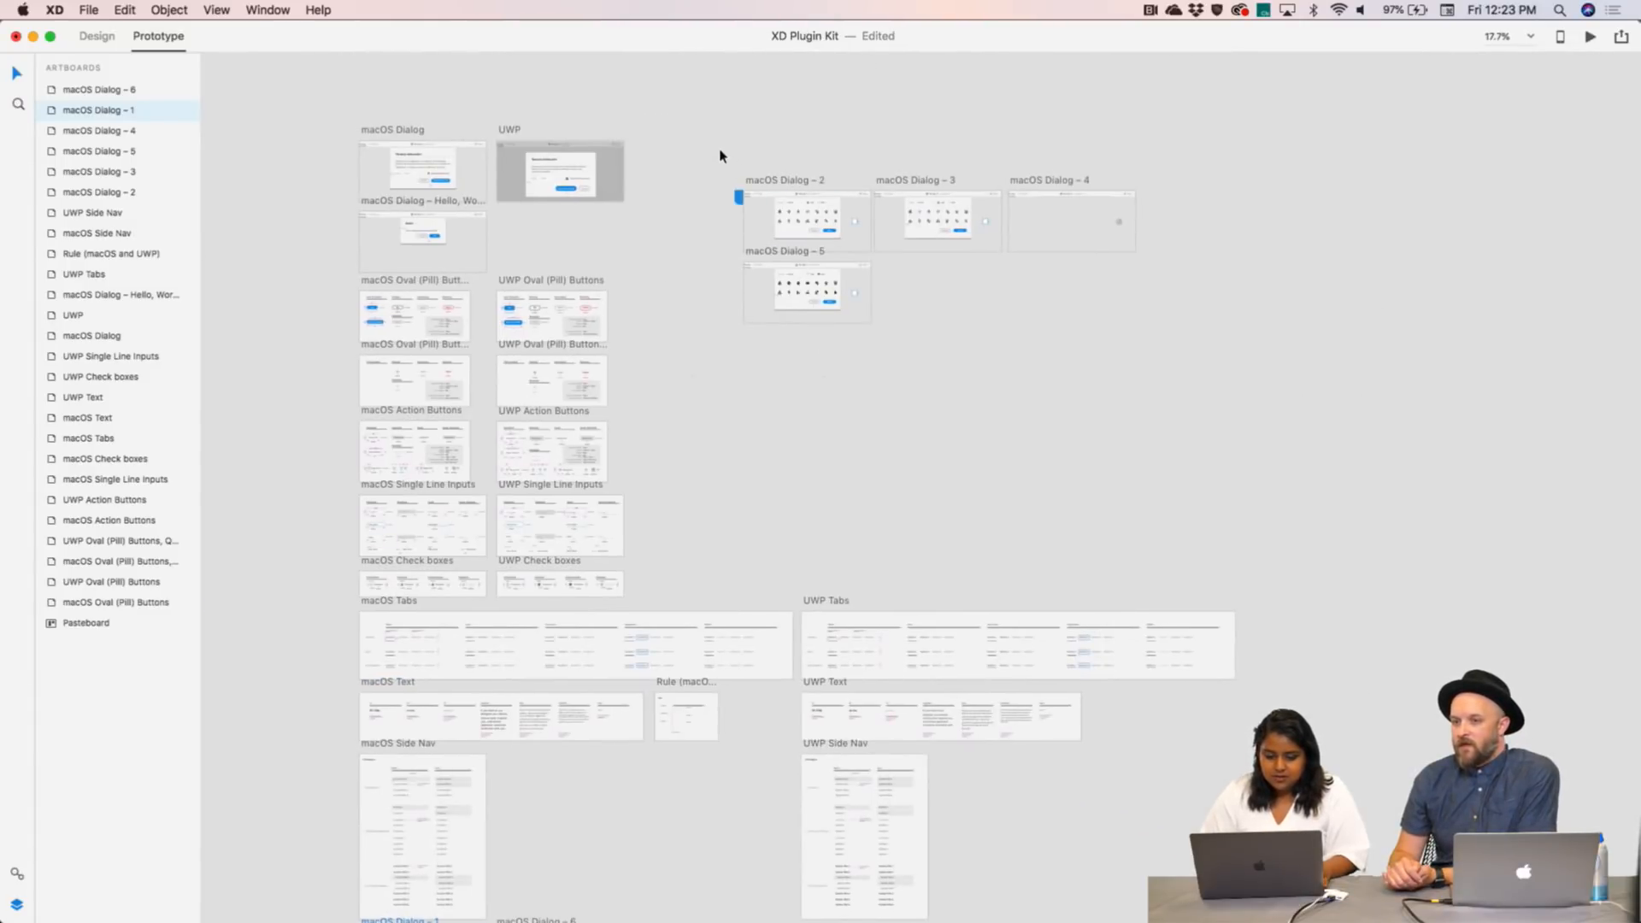
left_click_drag(718, 150, 1197, 399)
key("Delete")
- Preview the prototype, check Bold to confirm the bold-icon dialog appears, and close the preview
scroll(1197, 399, "down", 10)
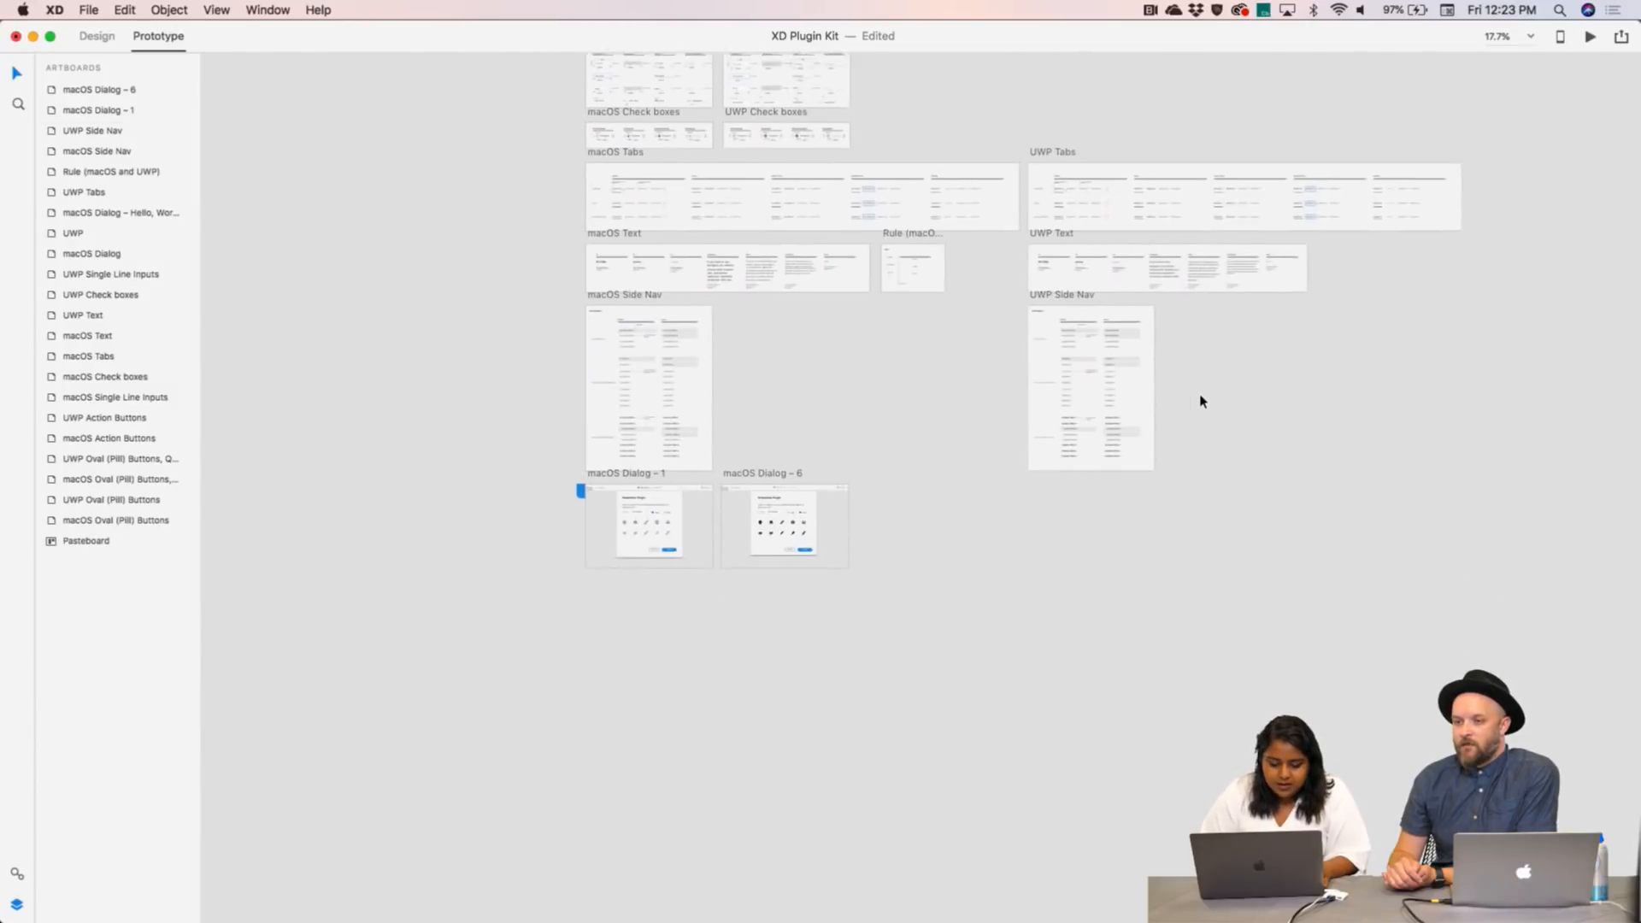
left_click(553, 425)
scroll(553, 426, "up", 5)
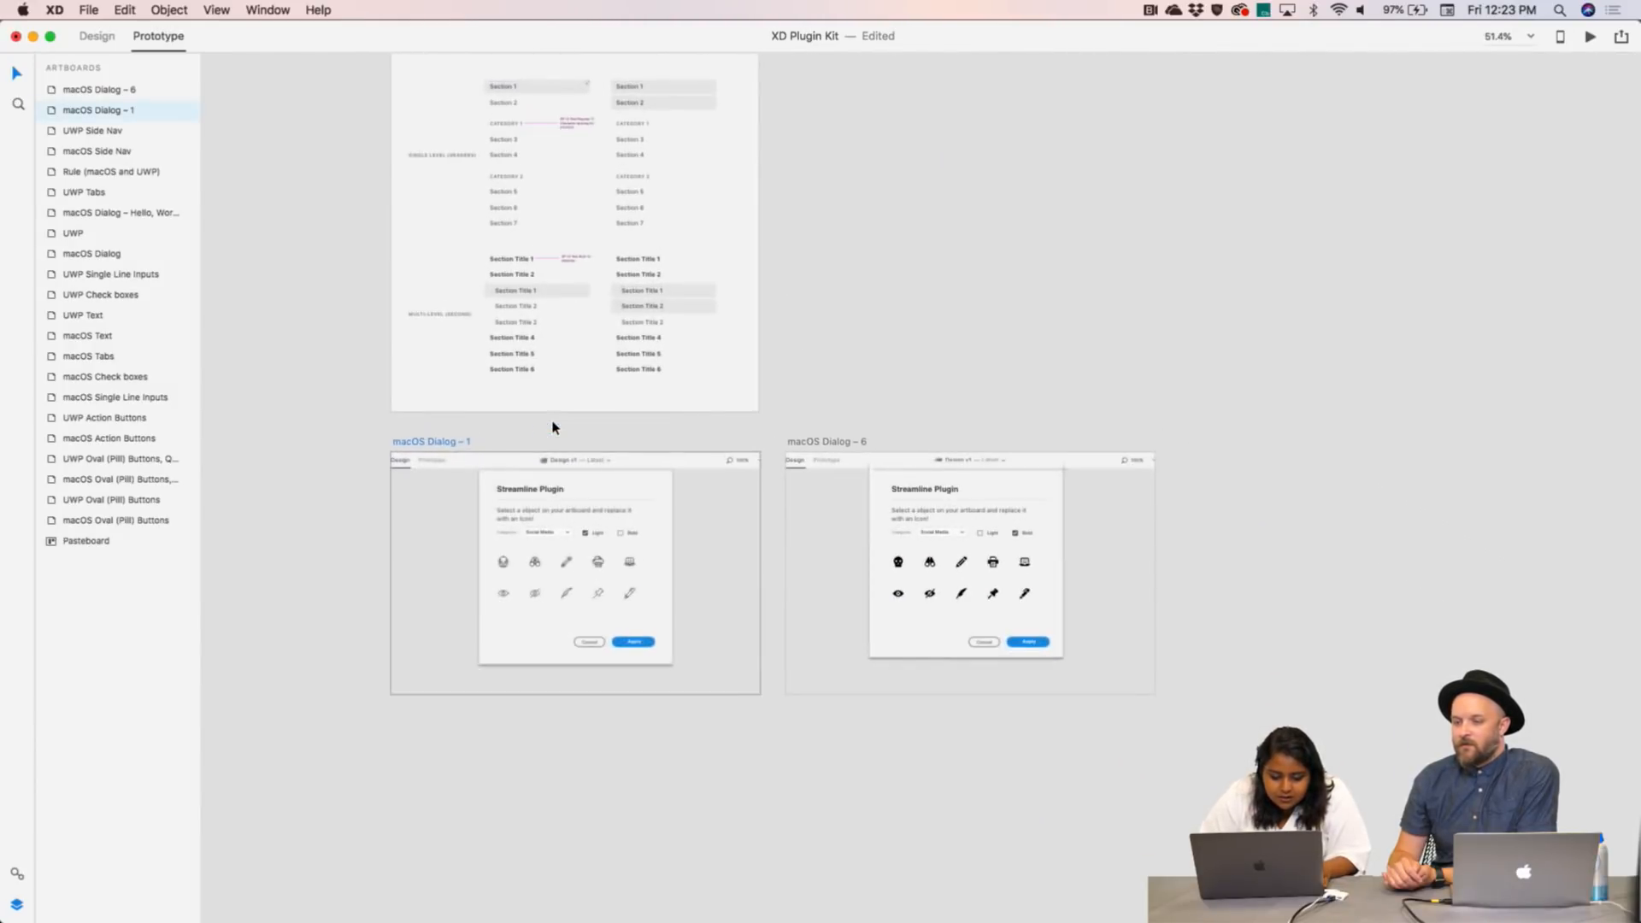
key("super+Return")
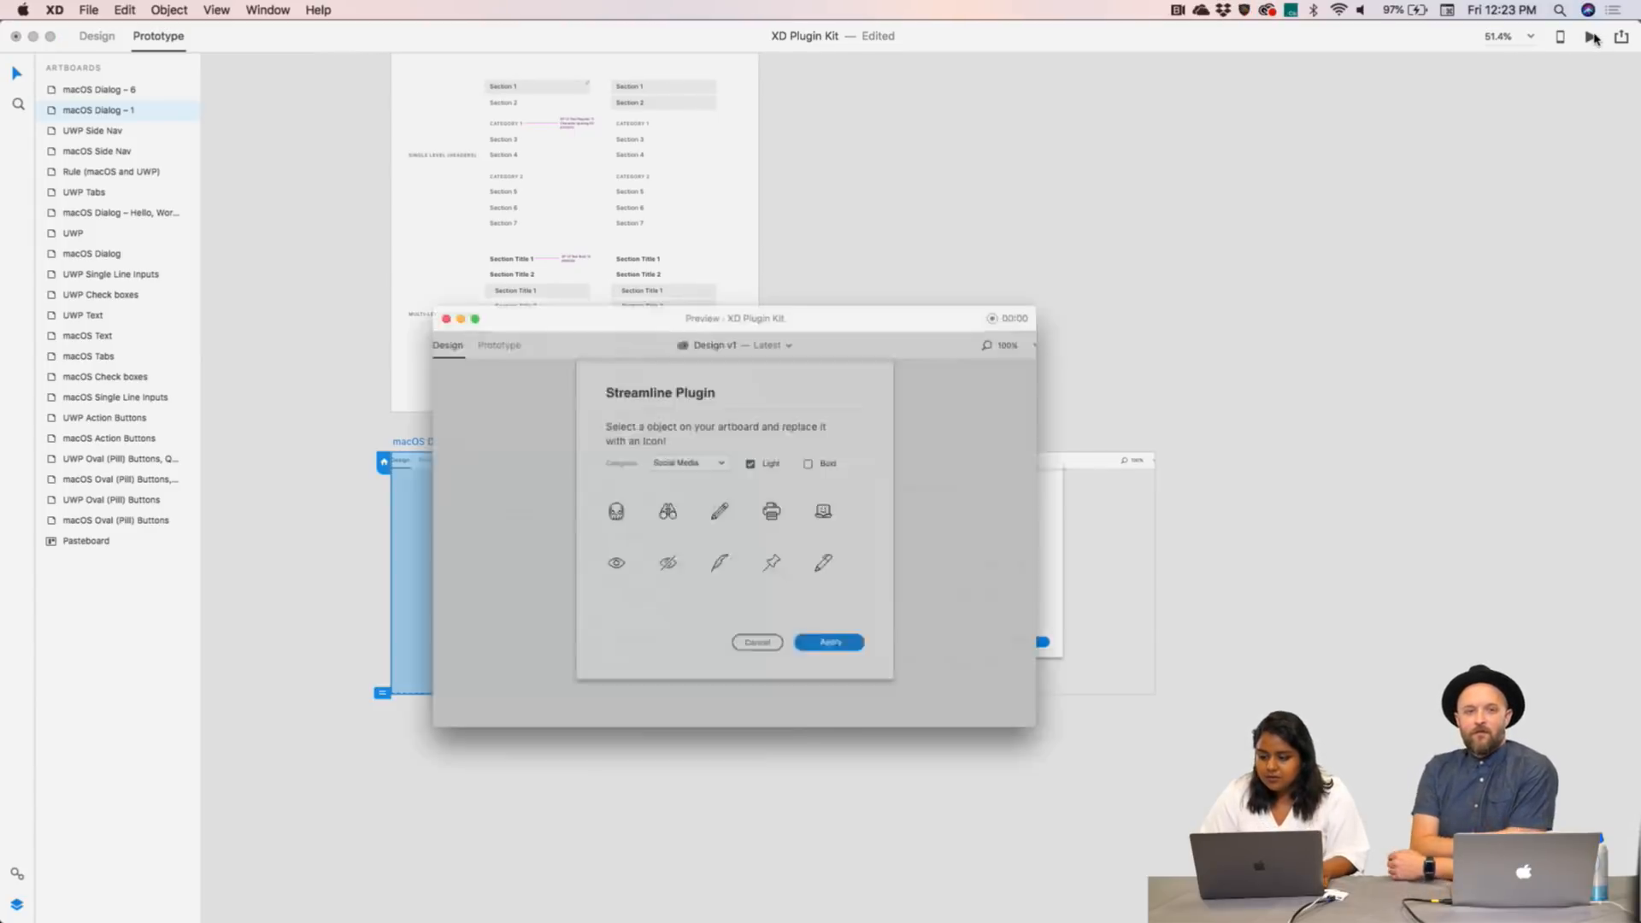
left_click(821, 454)
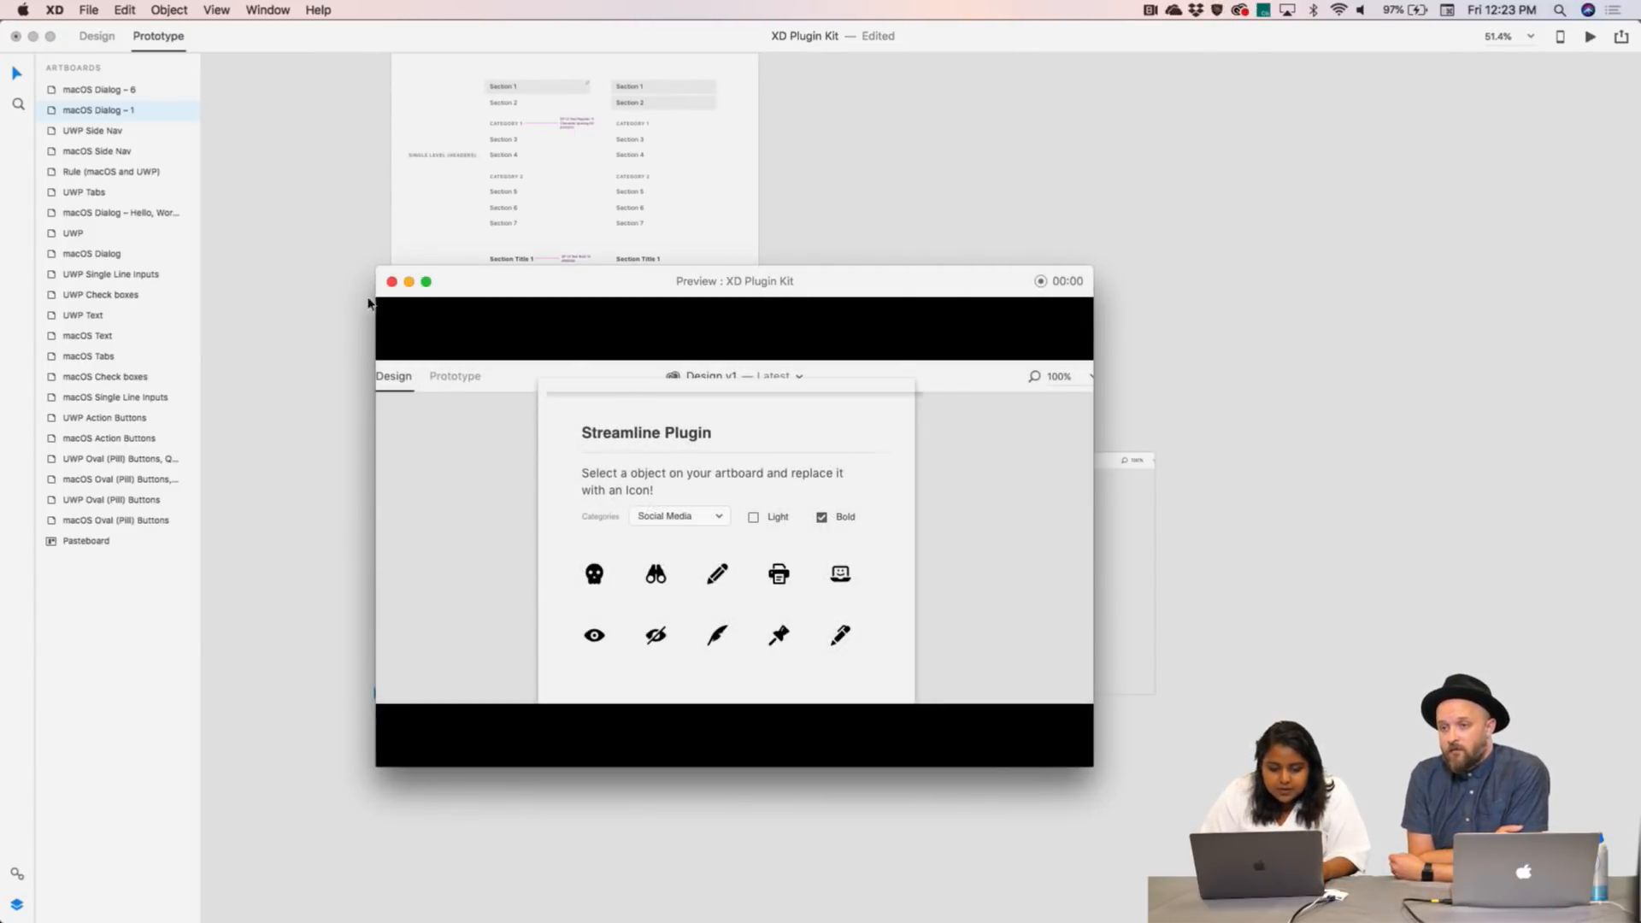
left_click(391, 281)
left_click(795, 421)
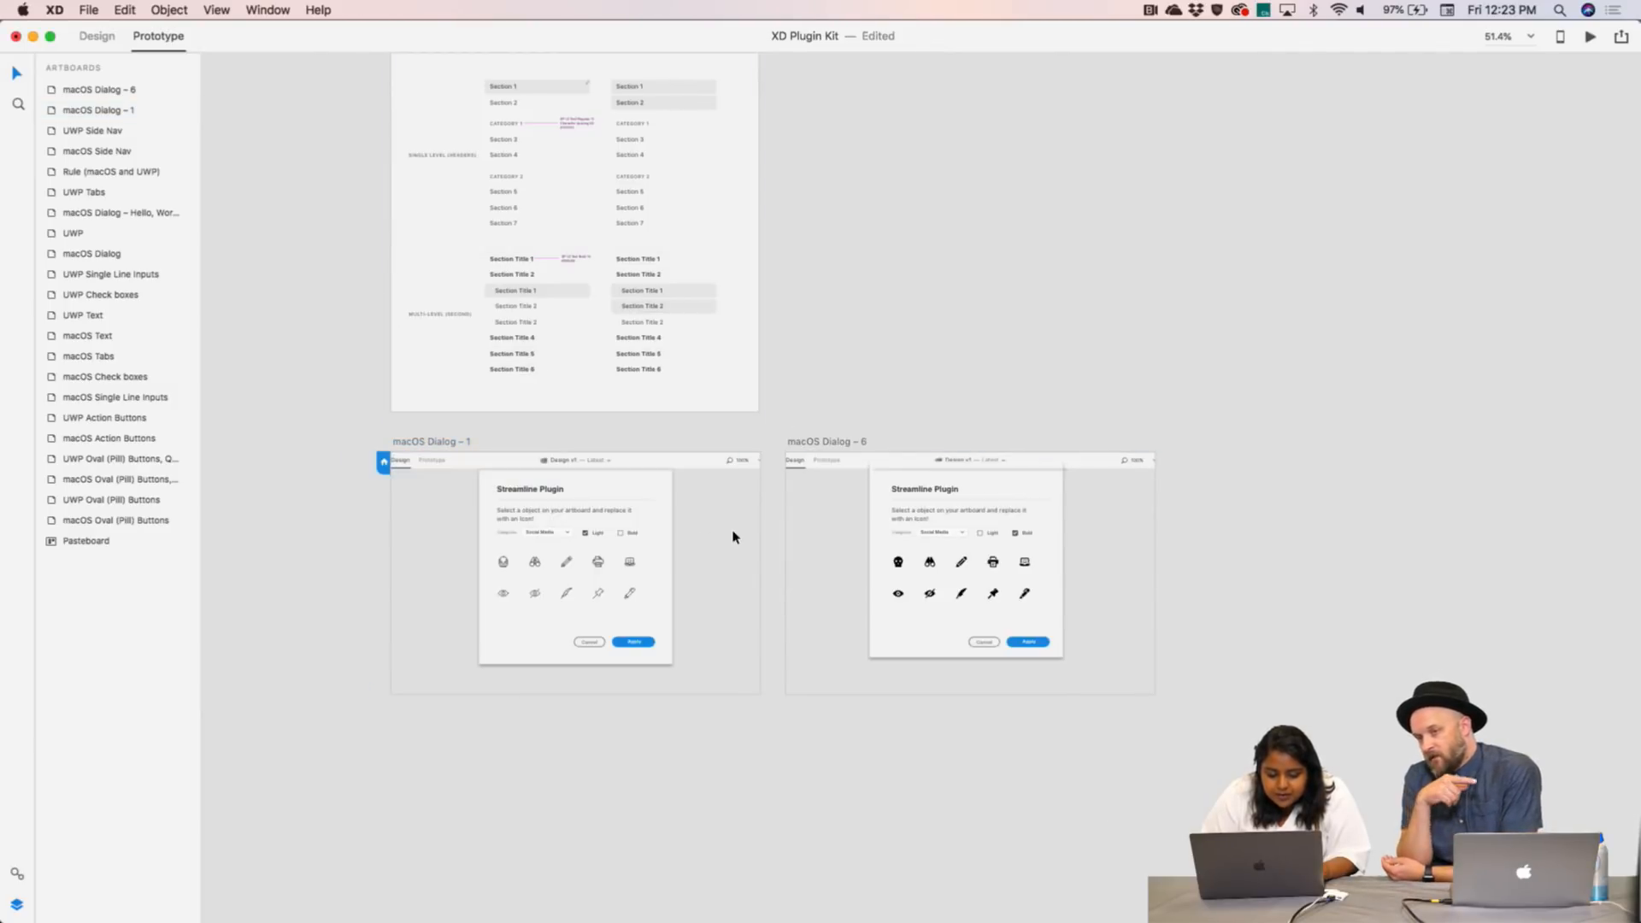
left_click(650, 519)
- Lengthen macOS Dialog – 6's scroll viewport downward
left_click(680, 569)
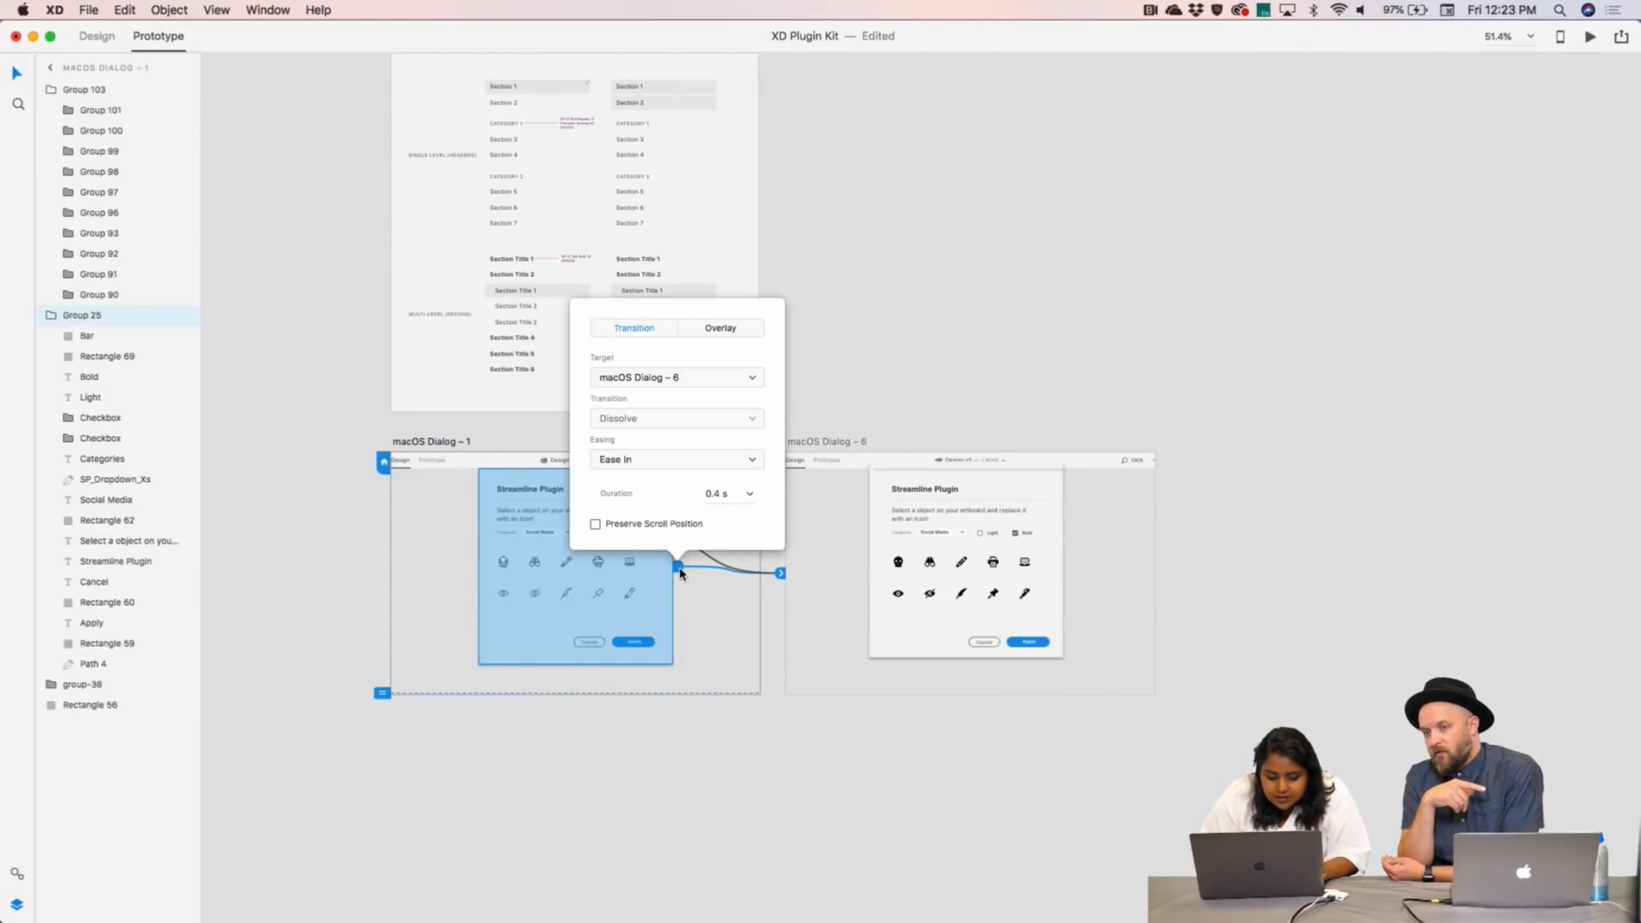
left_click(780, 576)
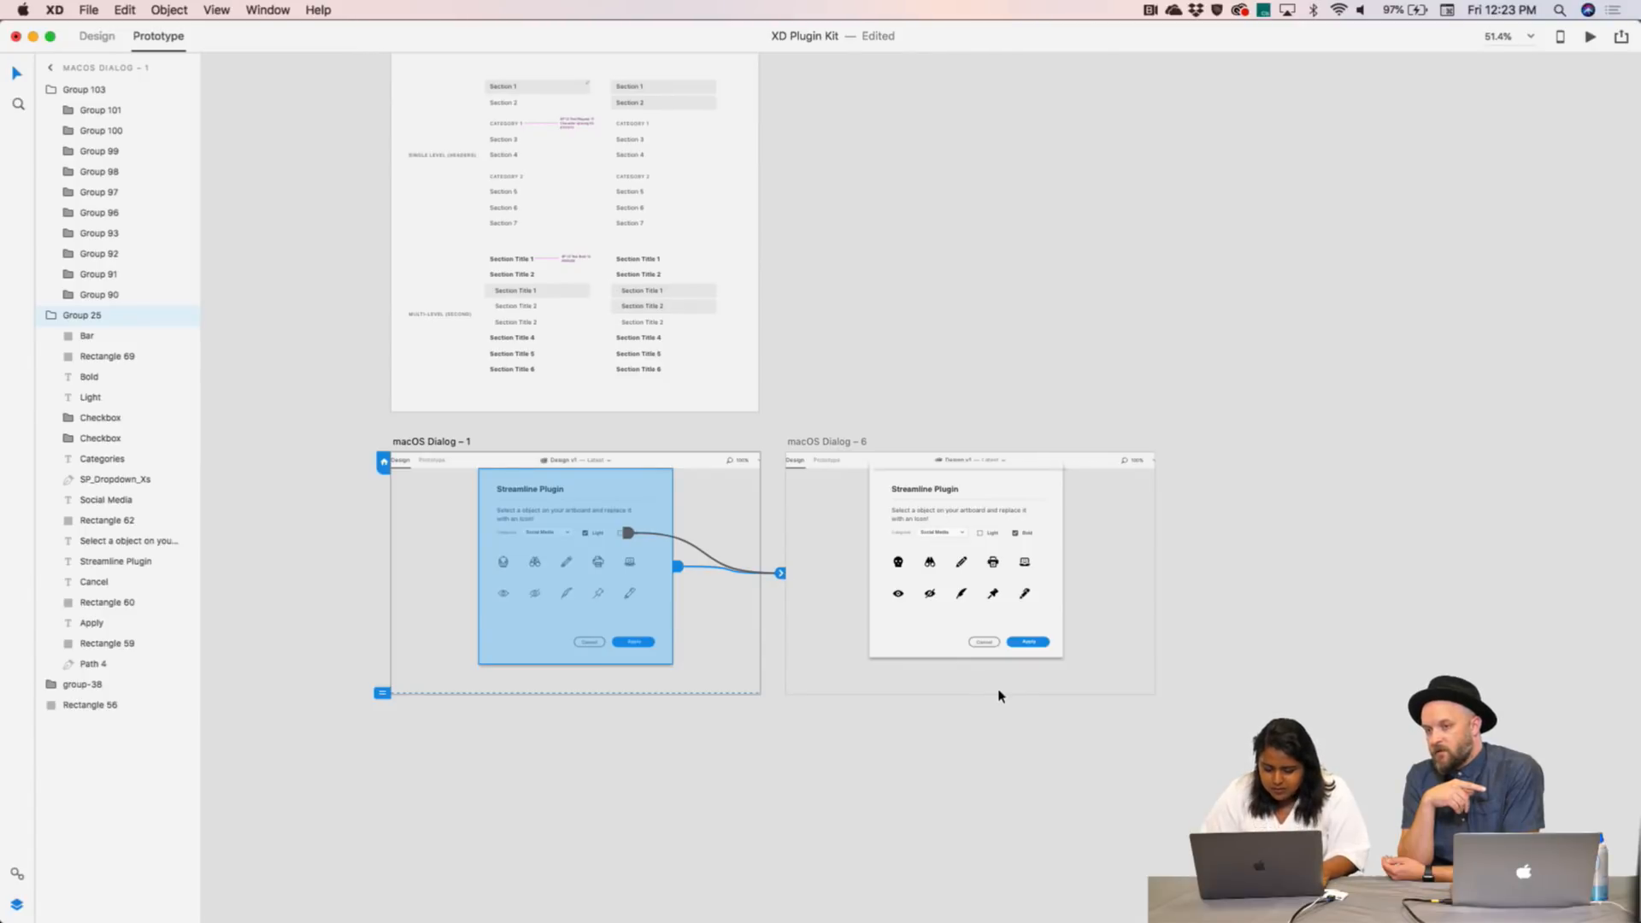
left_click(998, 693)
left_click_drag(774, 627, 776, 688)
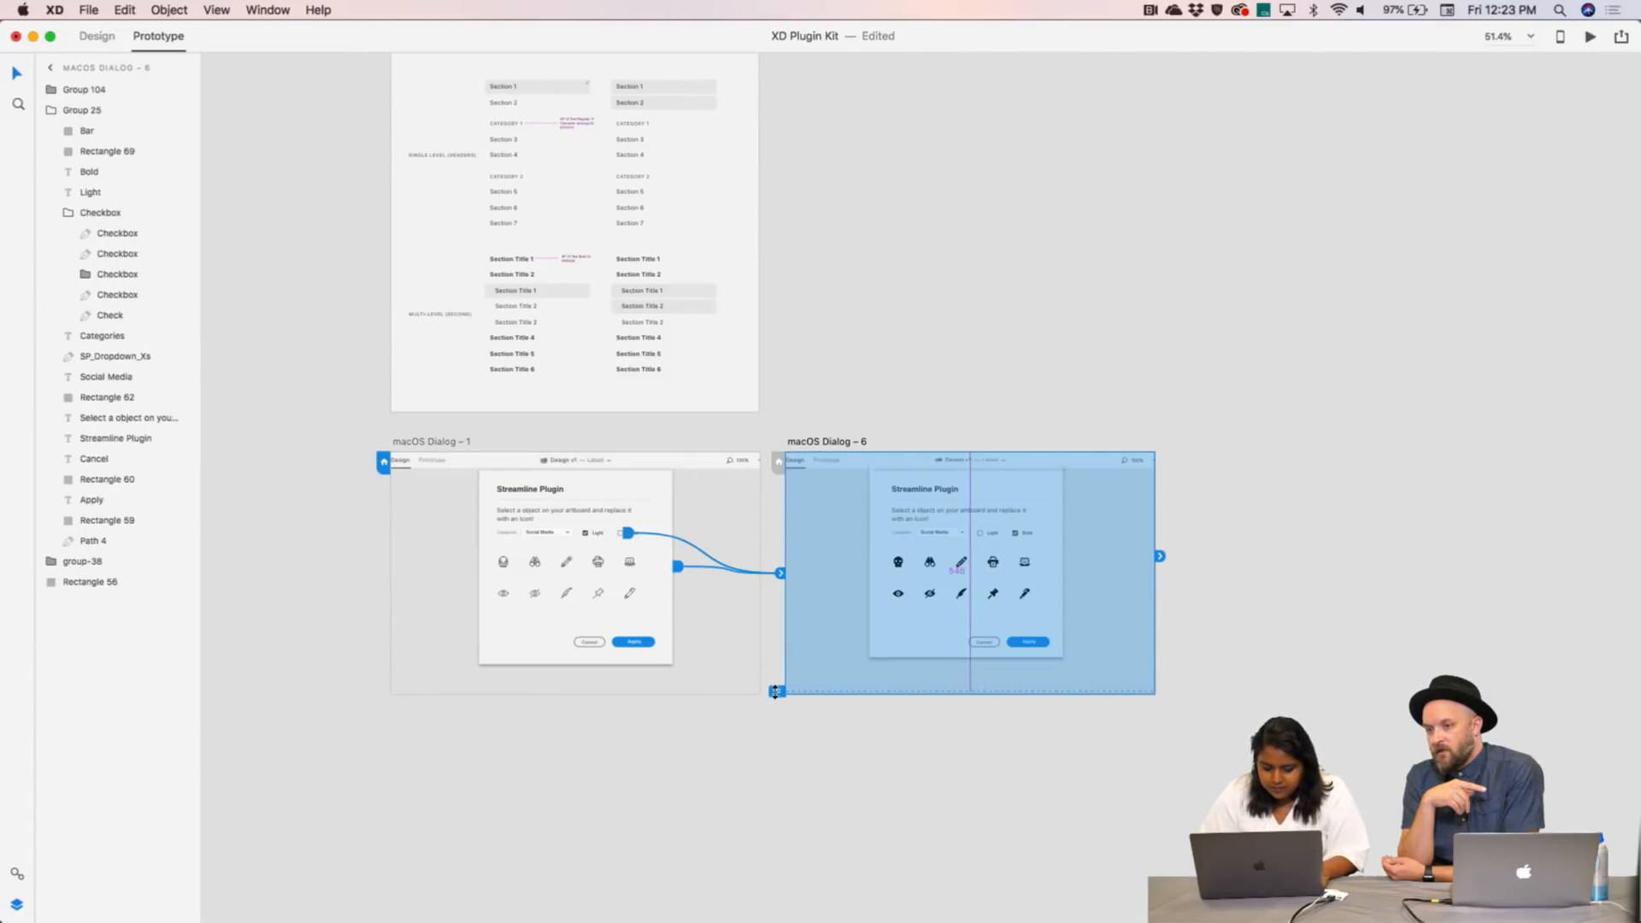
left_click(904, 388)
- Preview the Bold transition again, close the preview, and select Dialog – 6
left_click(1589, 38)
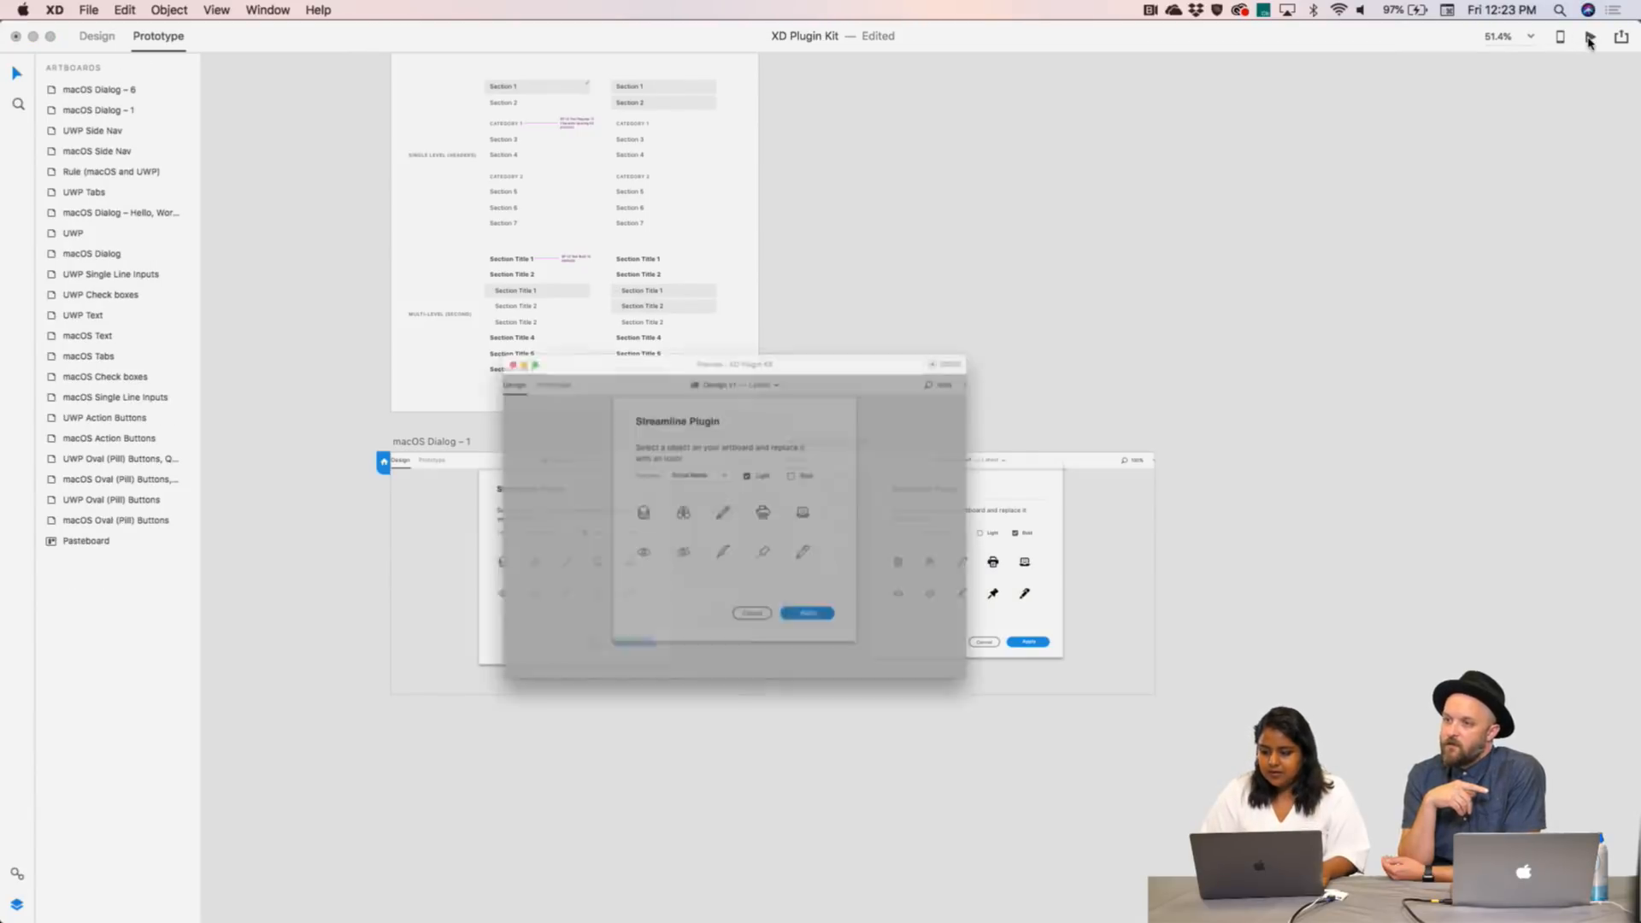
left_click(822, 456)
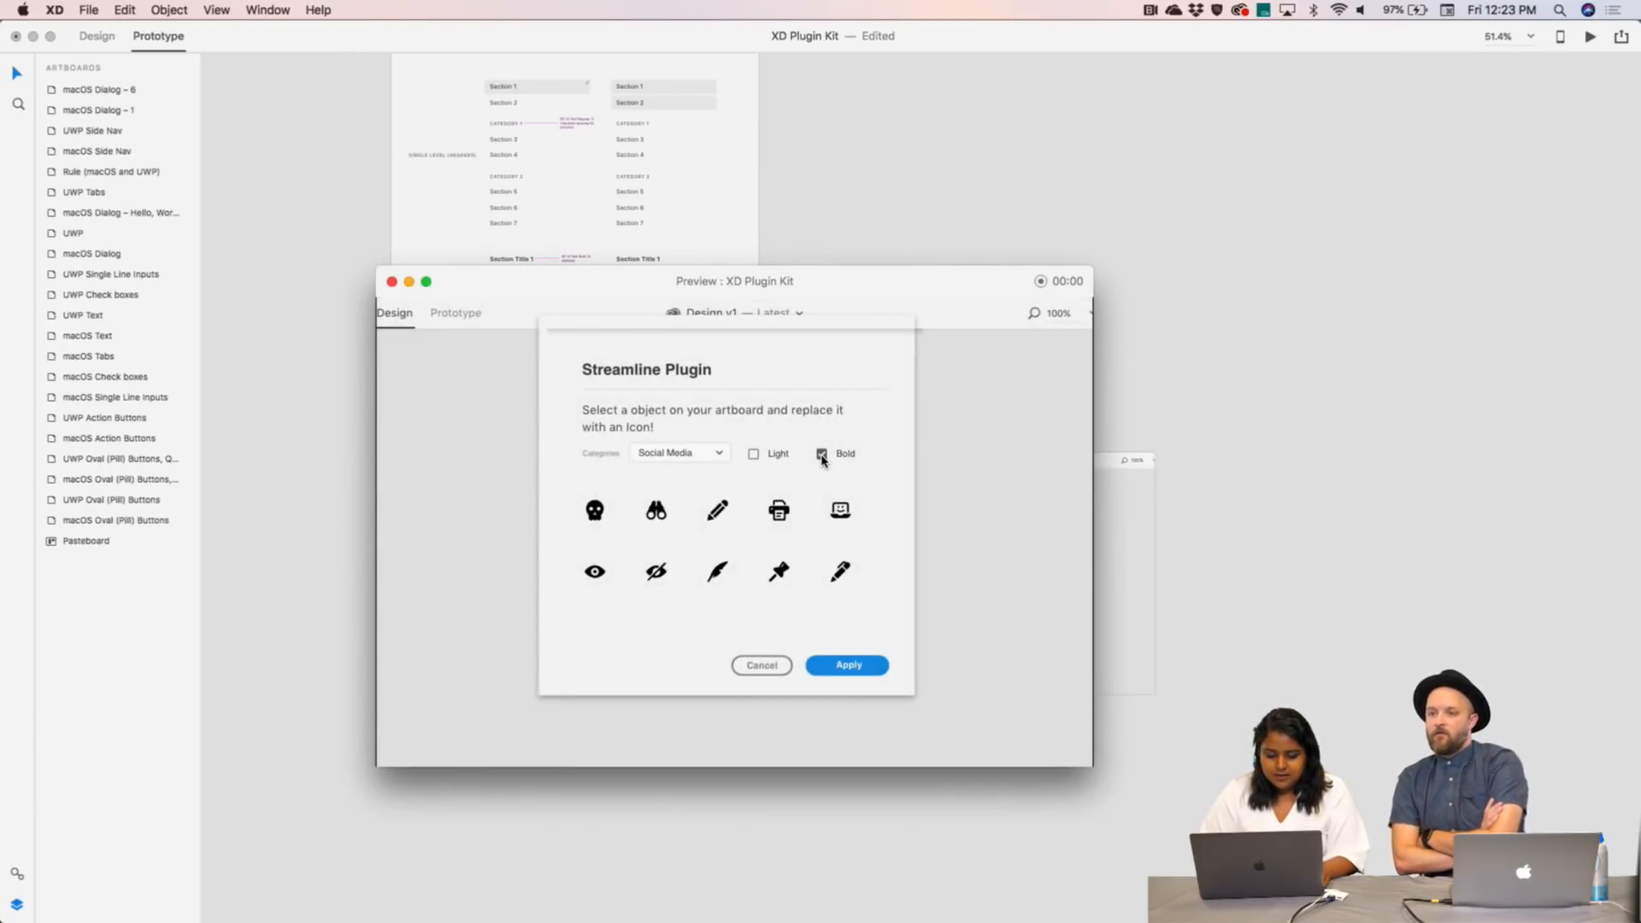
left_click(392, 282)
scroll(1121, 352, "up", 3)
scroll(1118, 350, "down", 5)
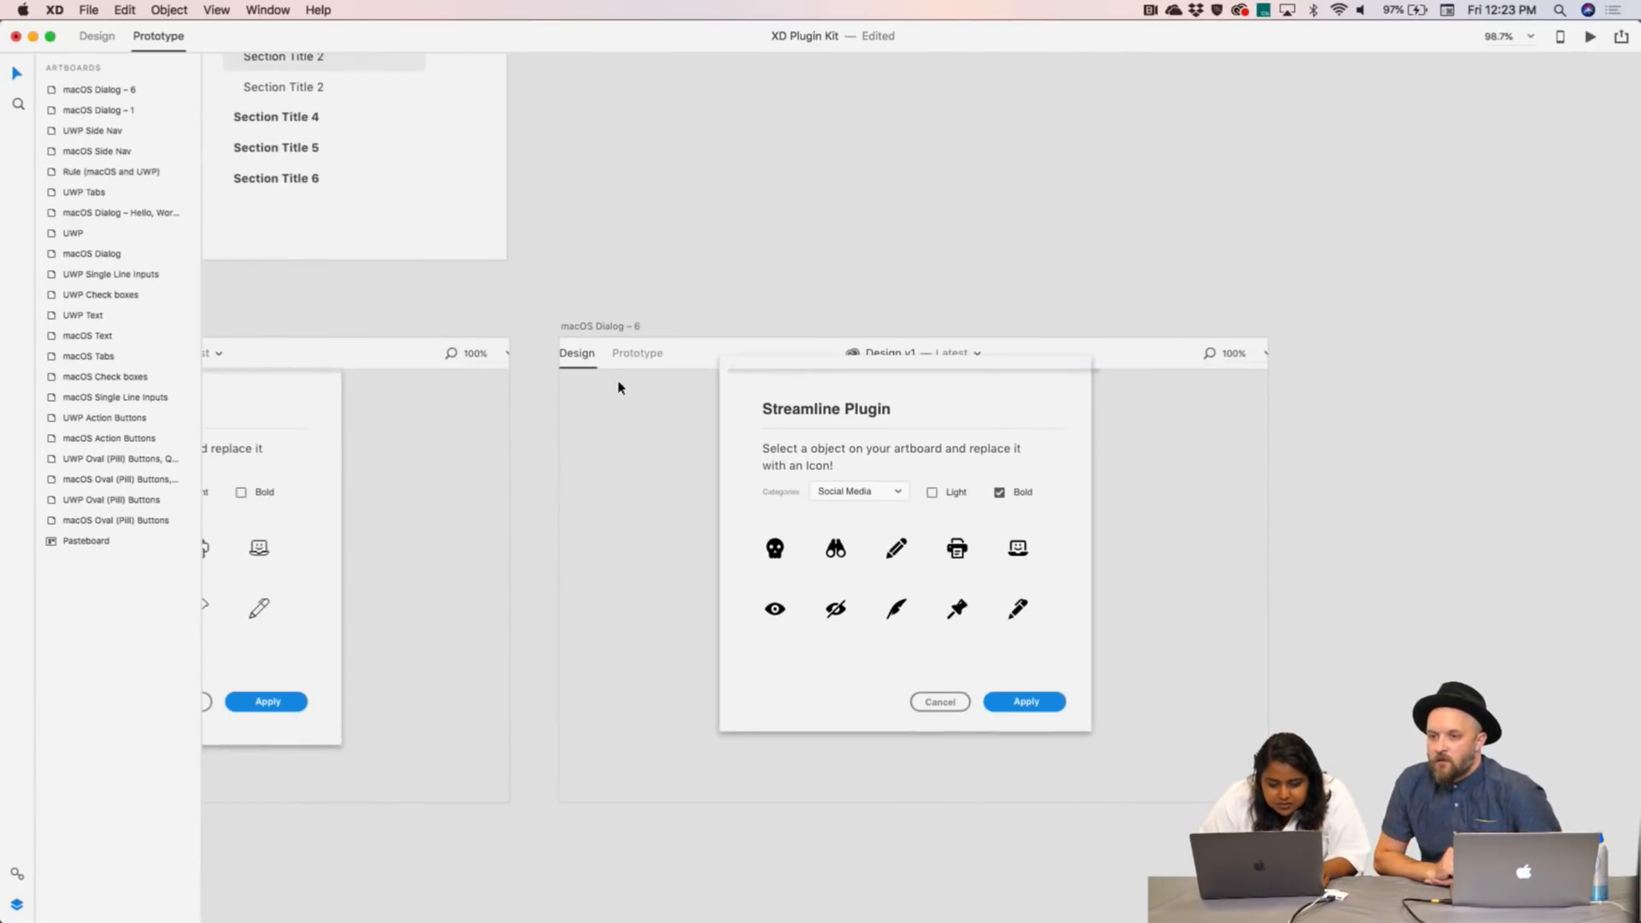
left_click(591, 328)
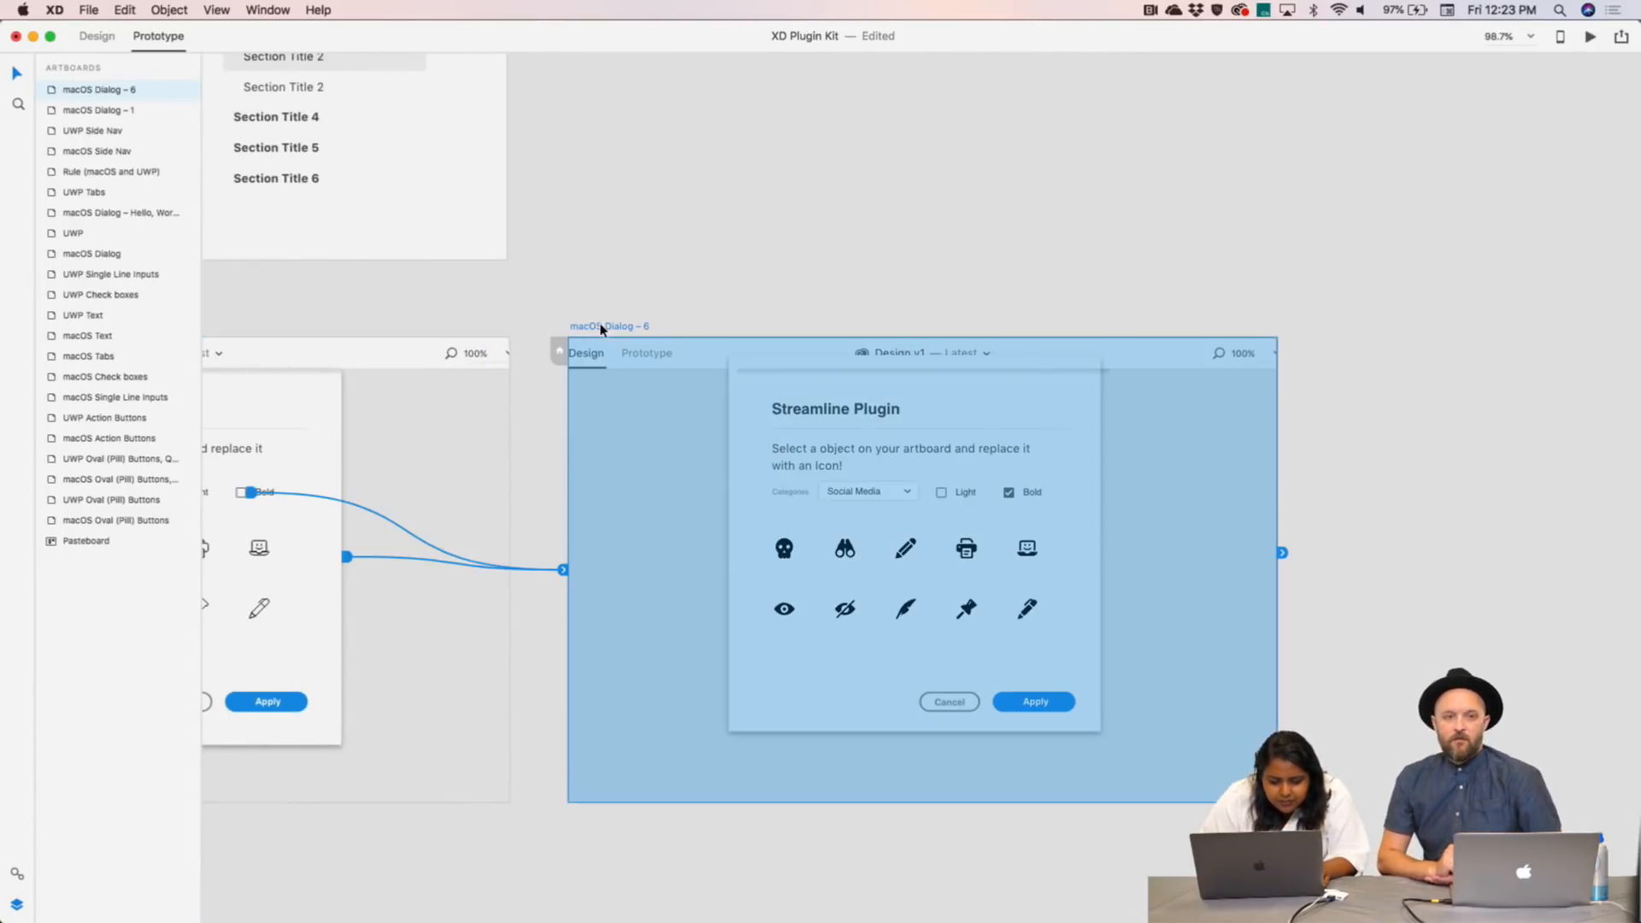
- Move Group 25 below group-38 in Dialog – 6's layer stack
scroll(598, 329, "left", 10)
scroll(601, 330, "right", 7)
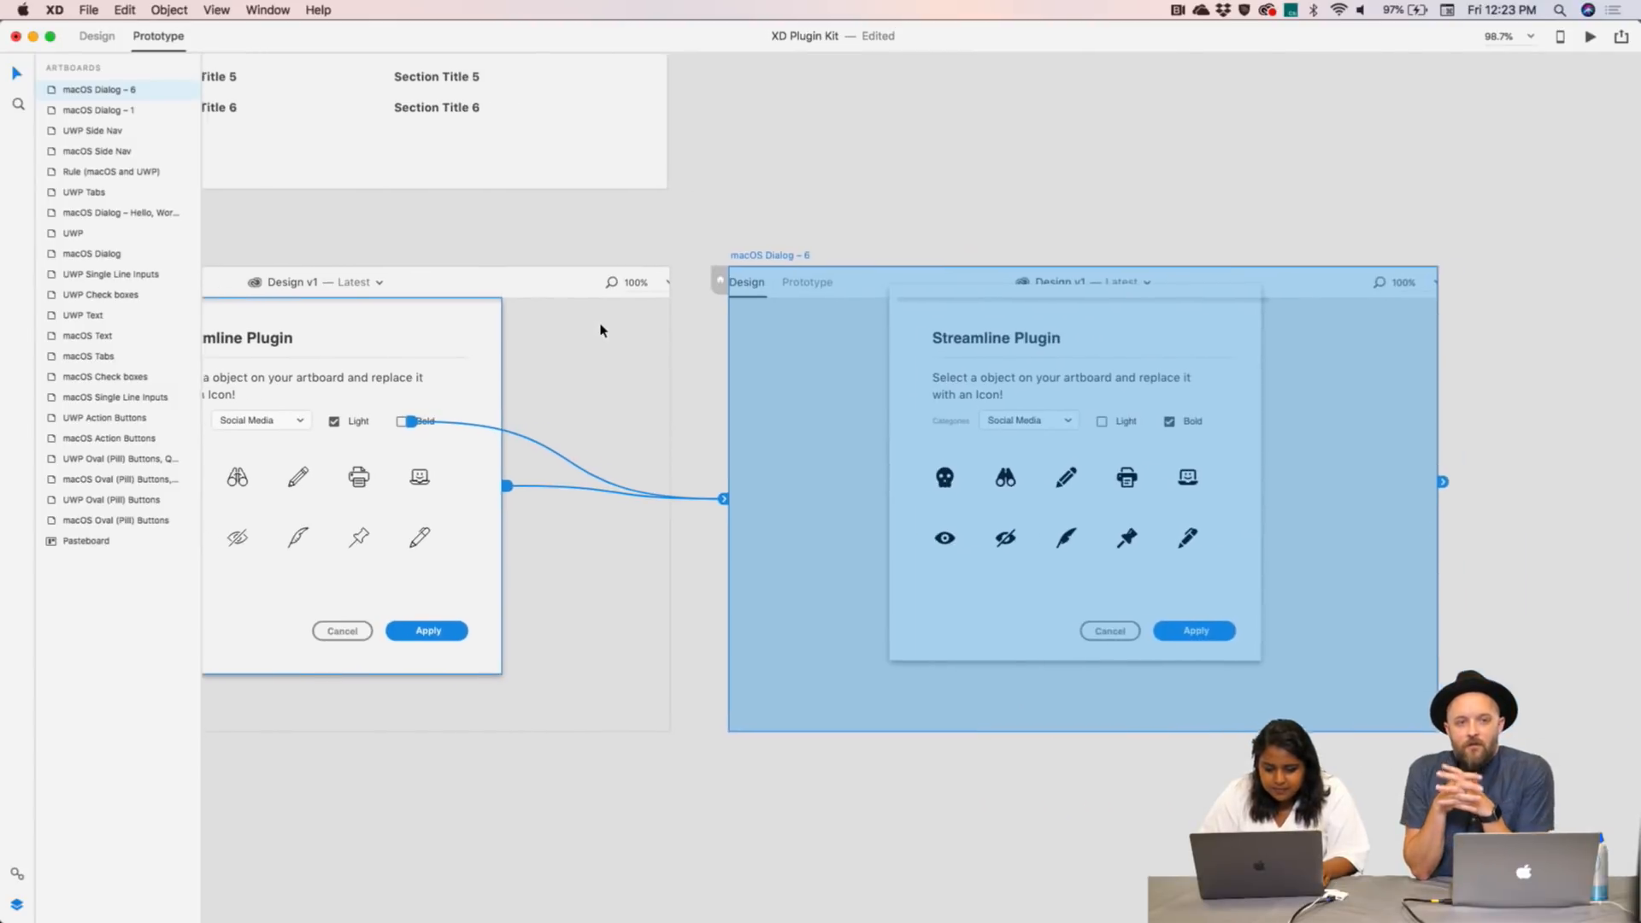
left_click(1057, 297)
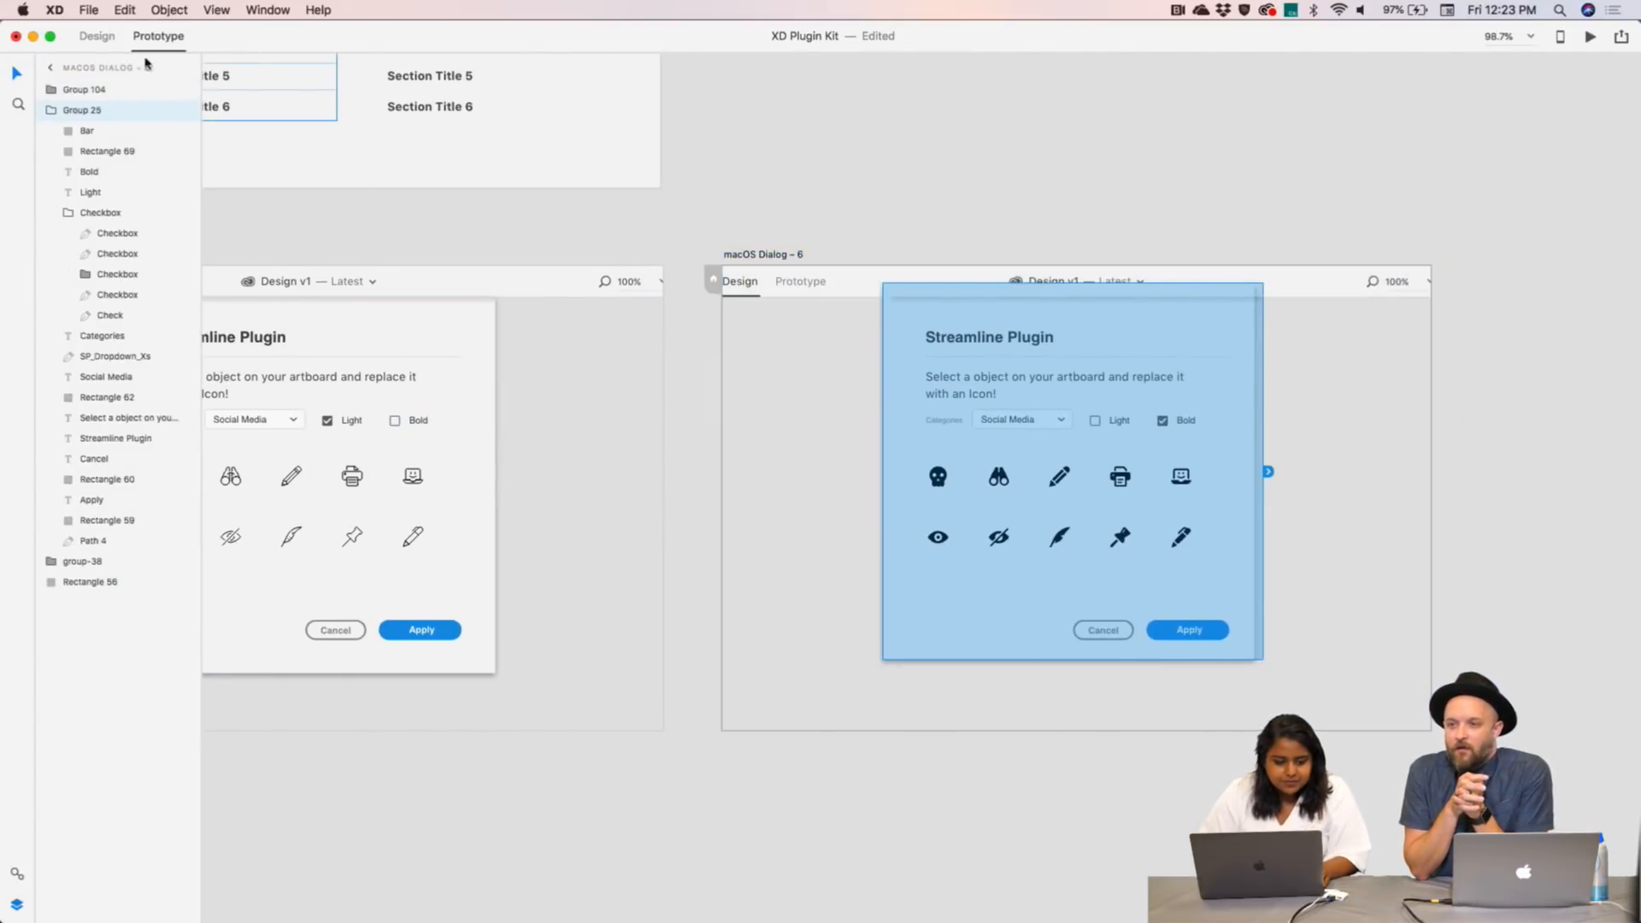
left_click_drag(62, 111, 43, 558)
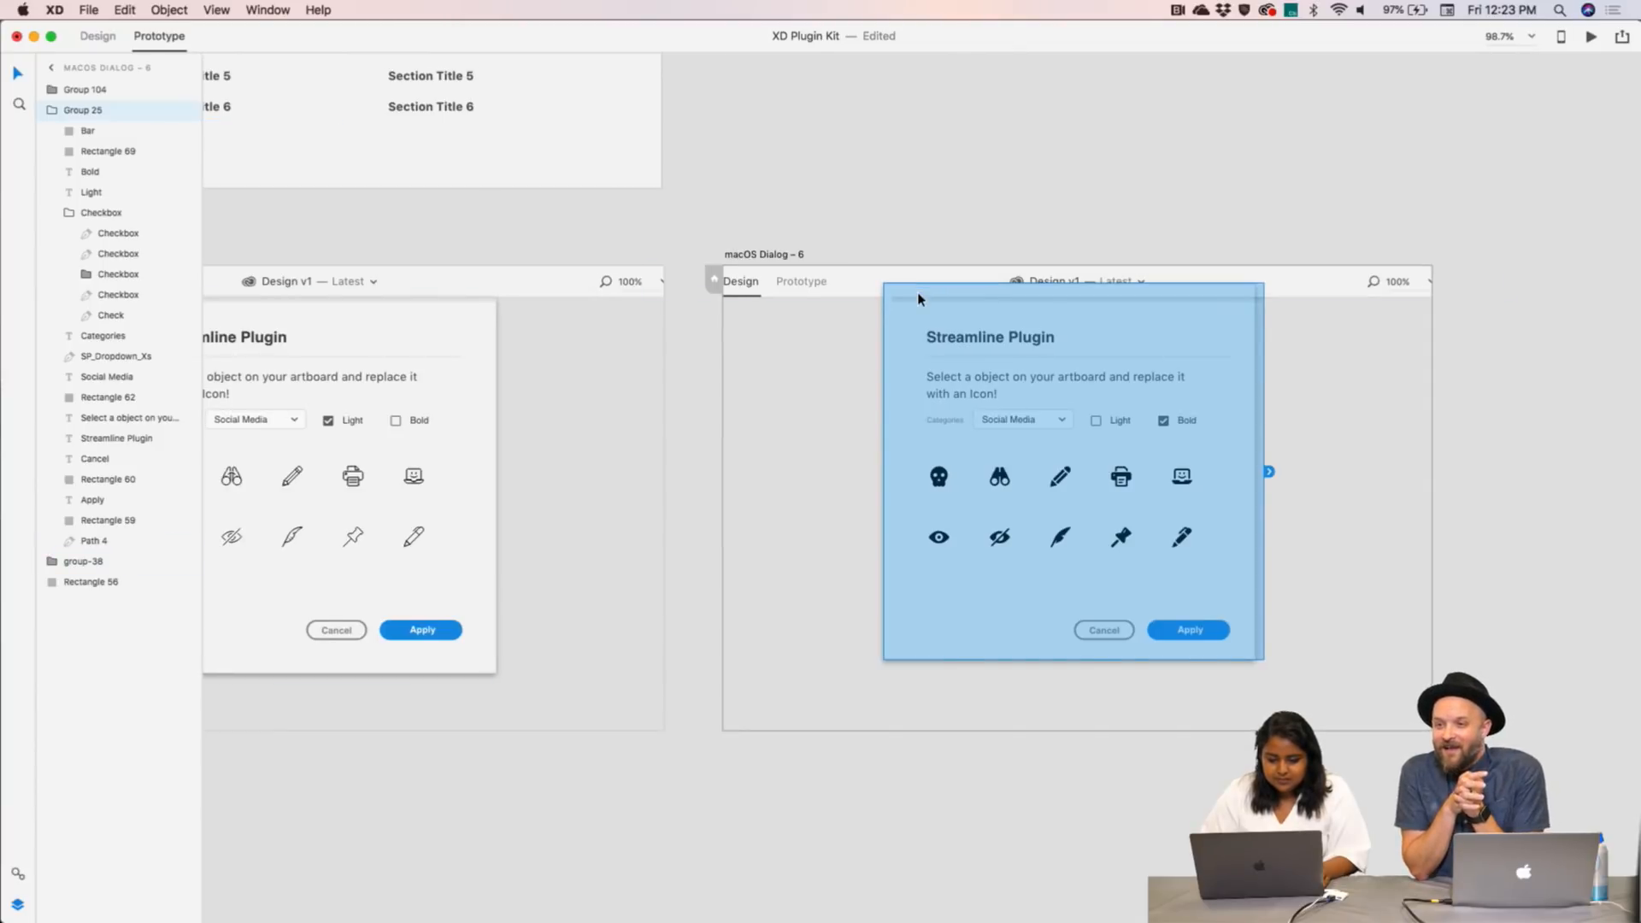
left_click(958, 138)
- In Design mode, collapse Group 25 and view Dialog – 6's vertical scrolling with 551 viewport height
key("super+1")
left_click(993, 350)
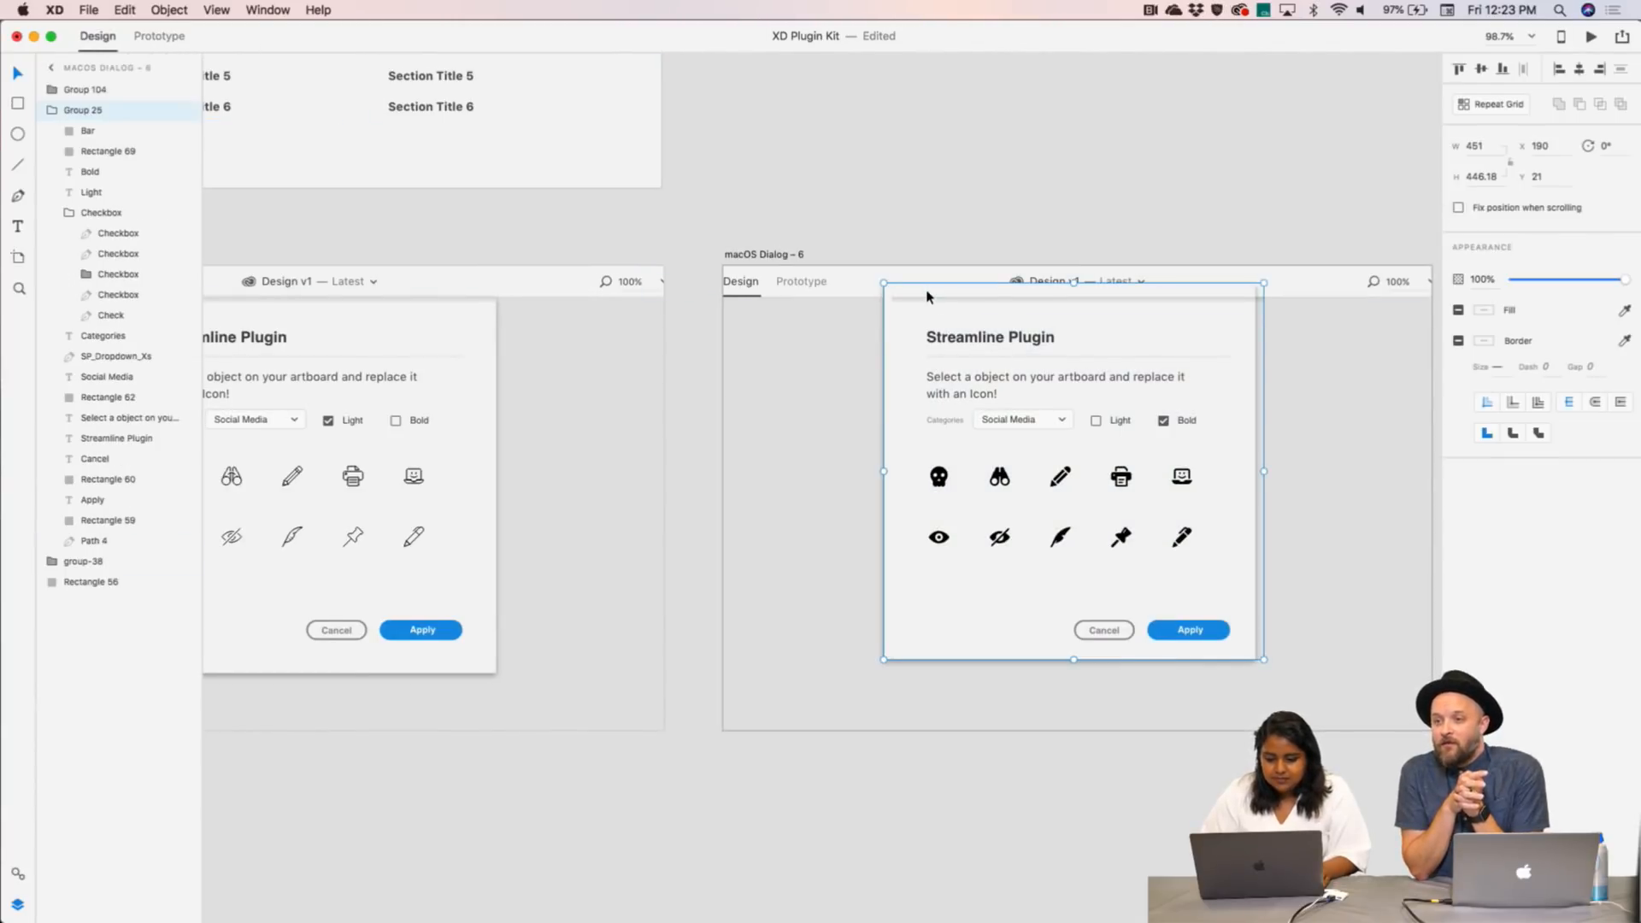
left_click(52, 110)
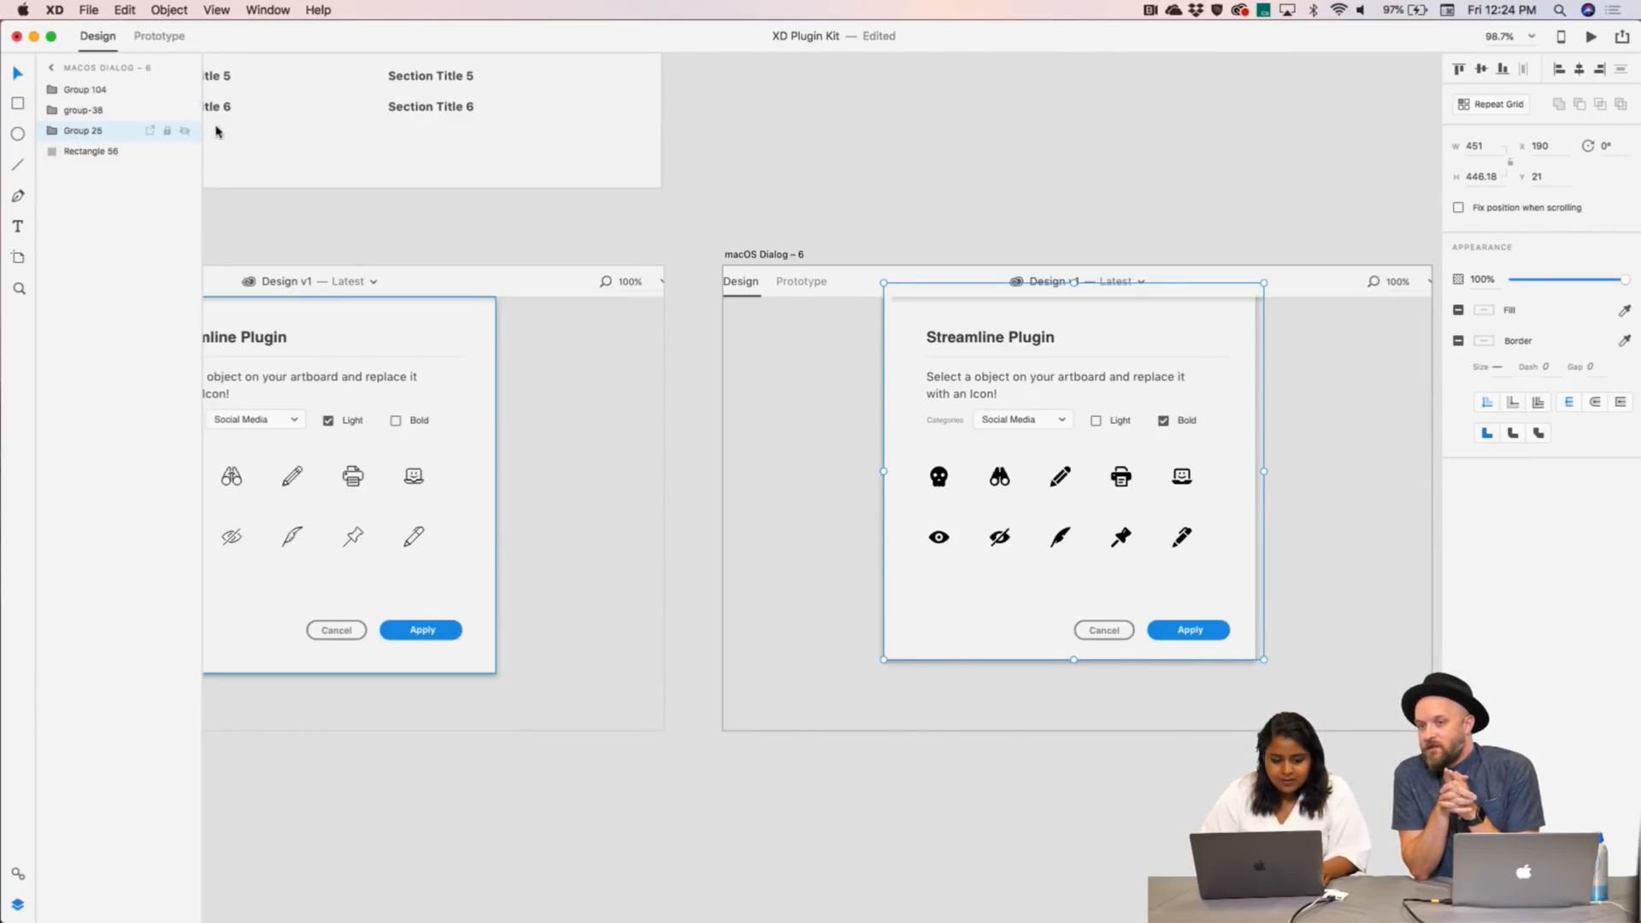
left_click(888, 226)
left_click(767, 254)
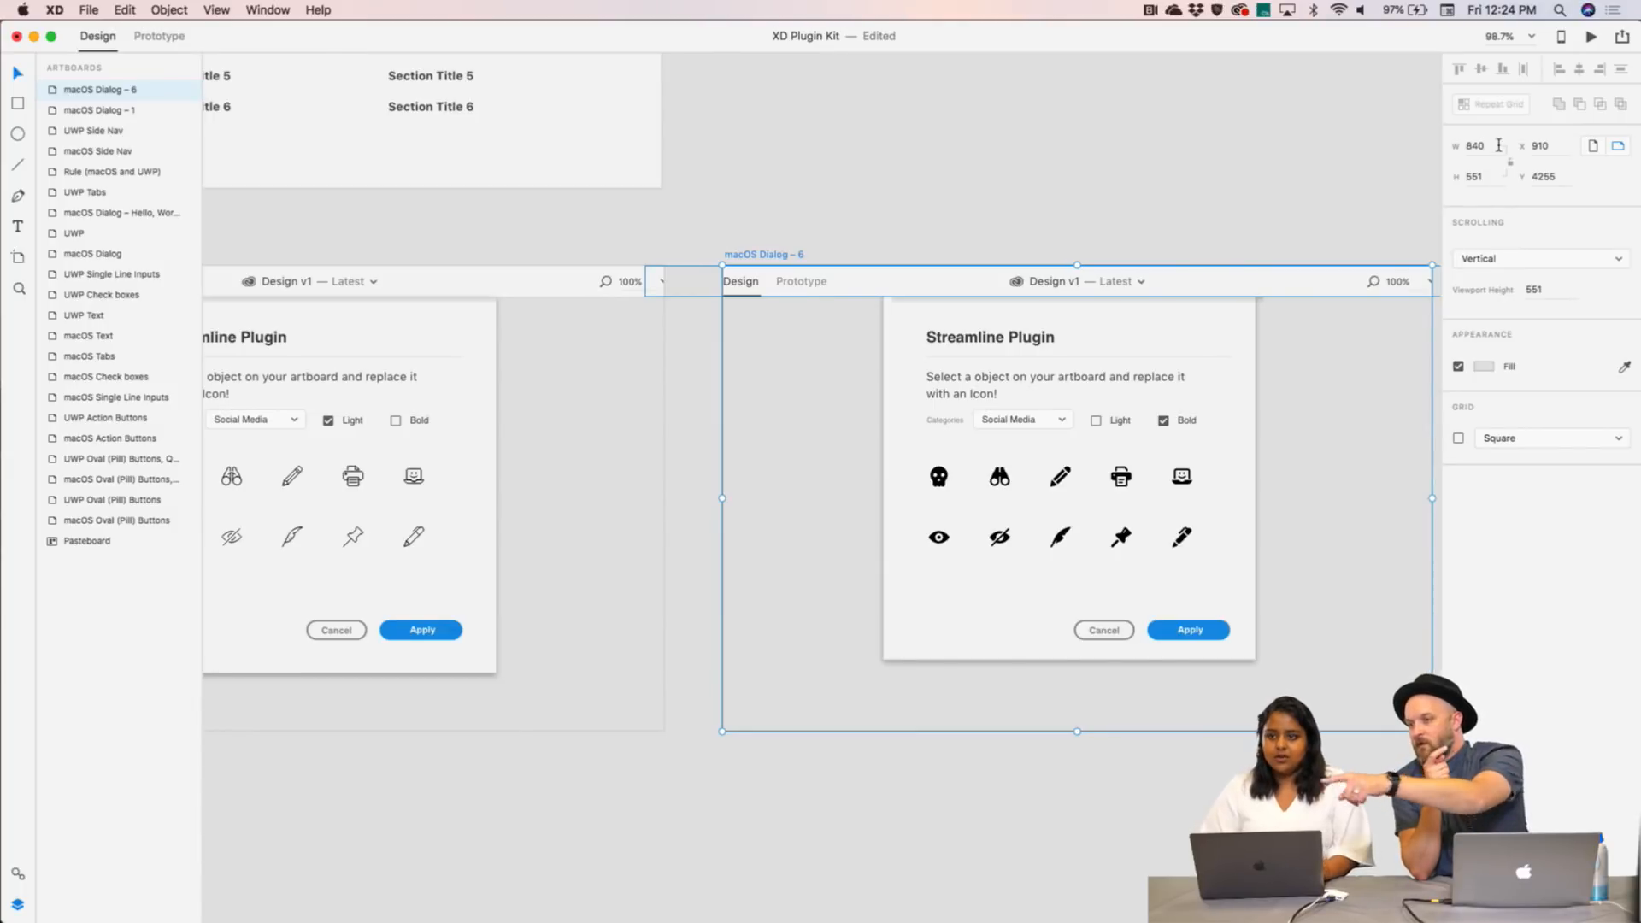
- Keep Dialog – 6 on vertical scrolling and set macOS Dialog – 1's Scrolling to None
left_click(1470, 258)
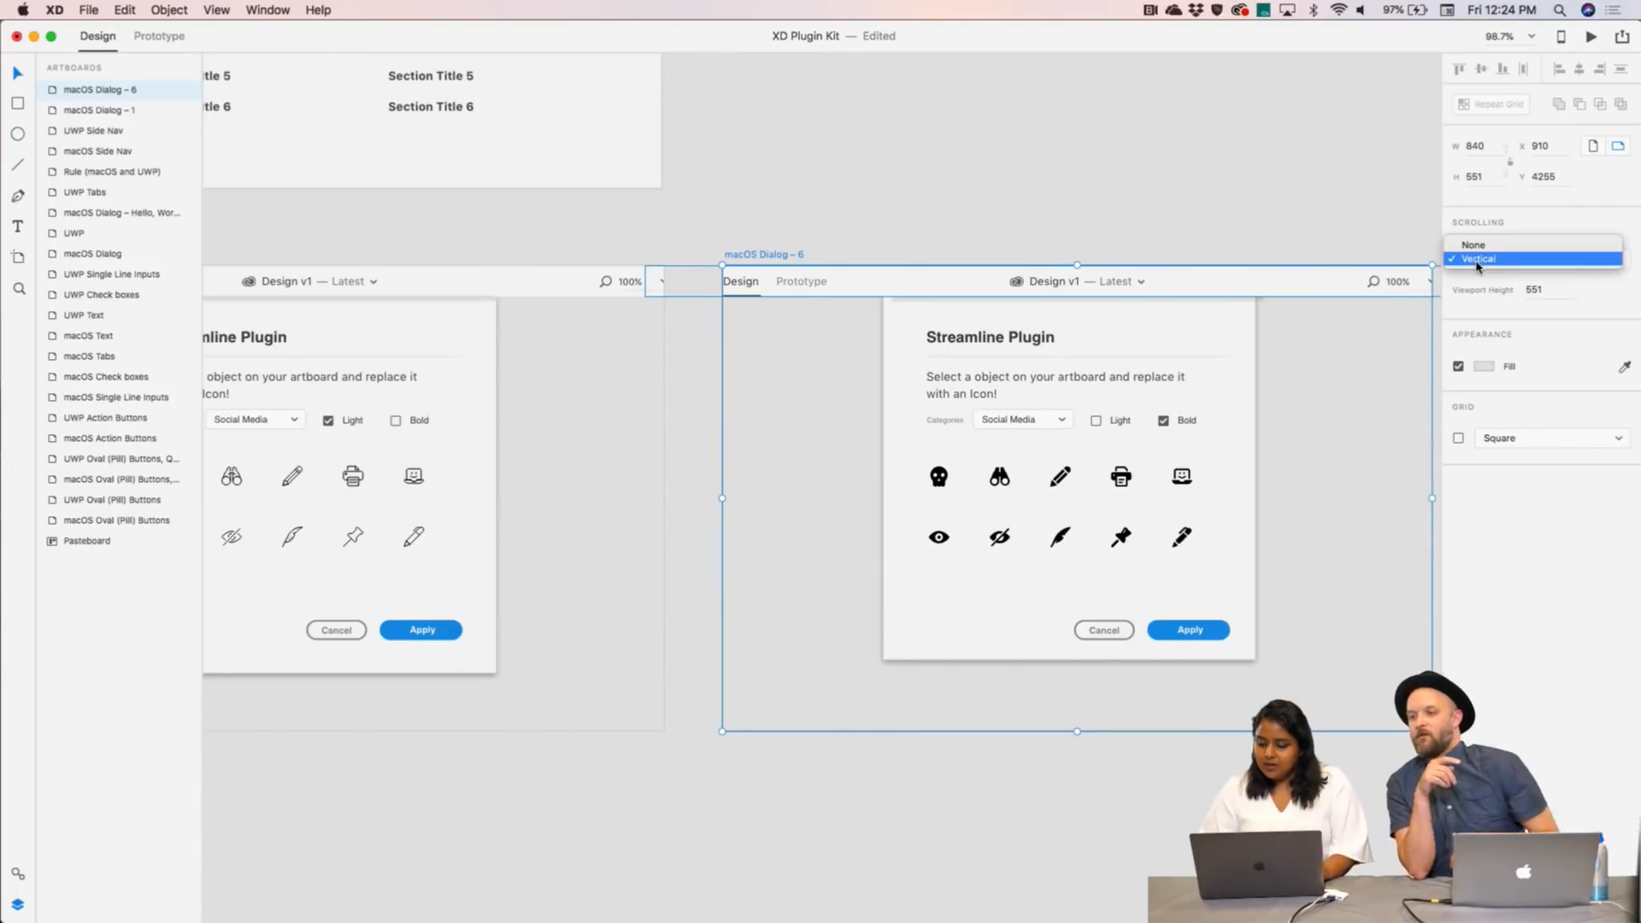
left_click(1474, 265)
left_click(1126, 149)
scroll(1125, 150, "down", 3)
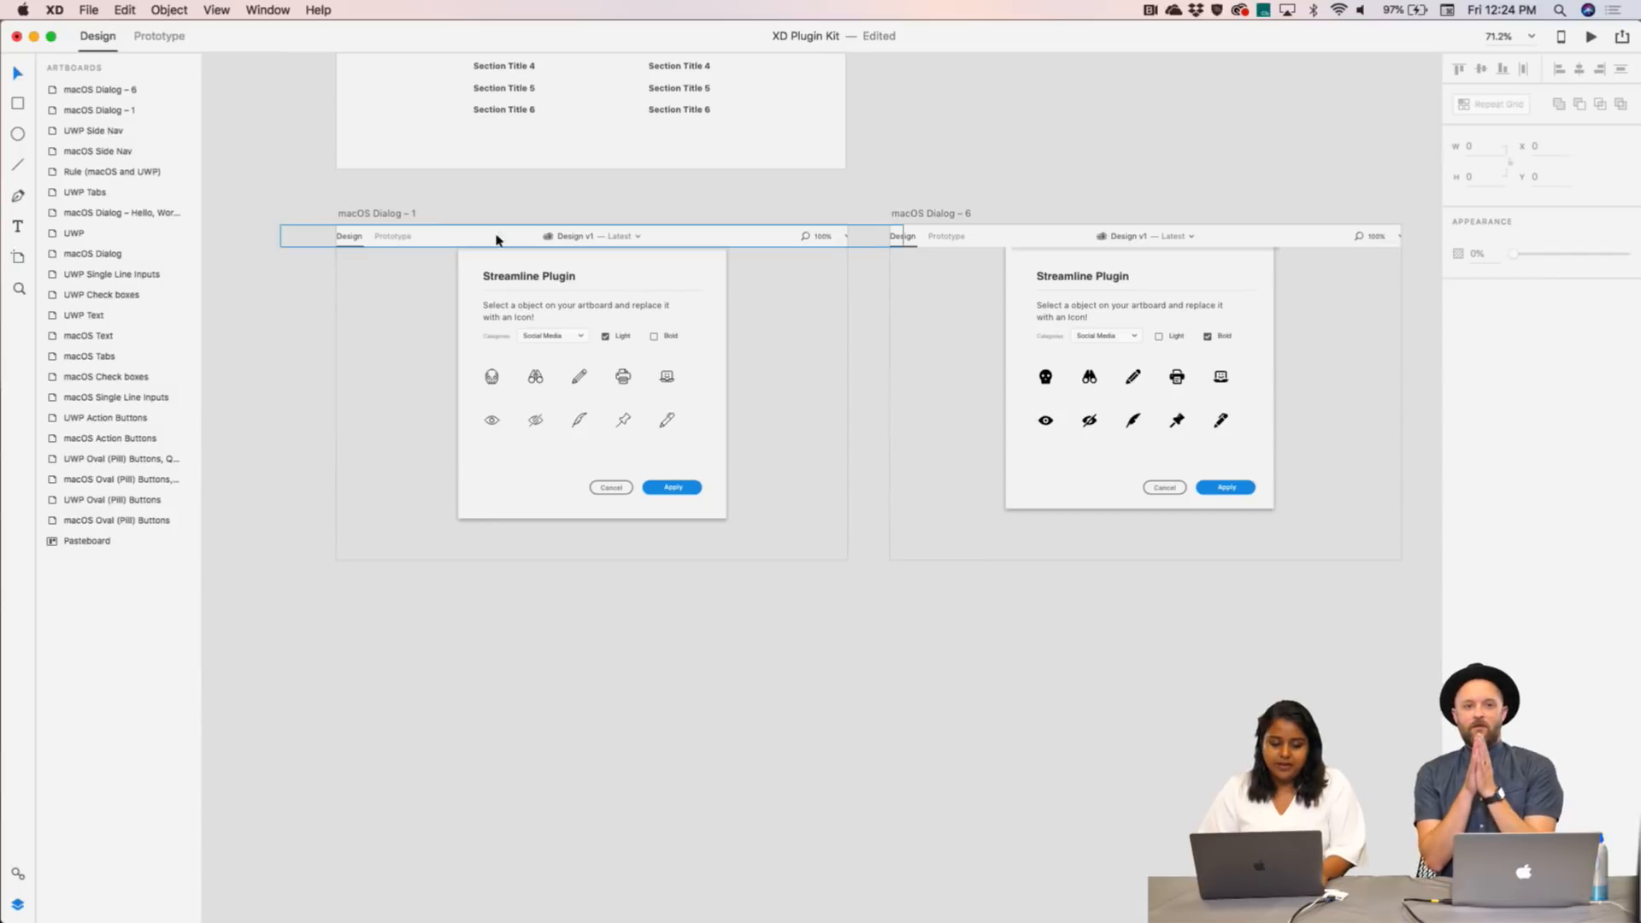
left_click(410, 213)
left_click(1591, 257)
left_click(1530, 258)
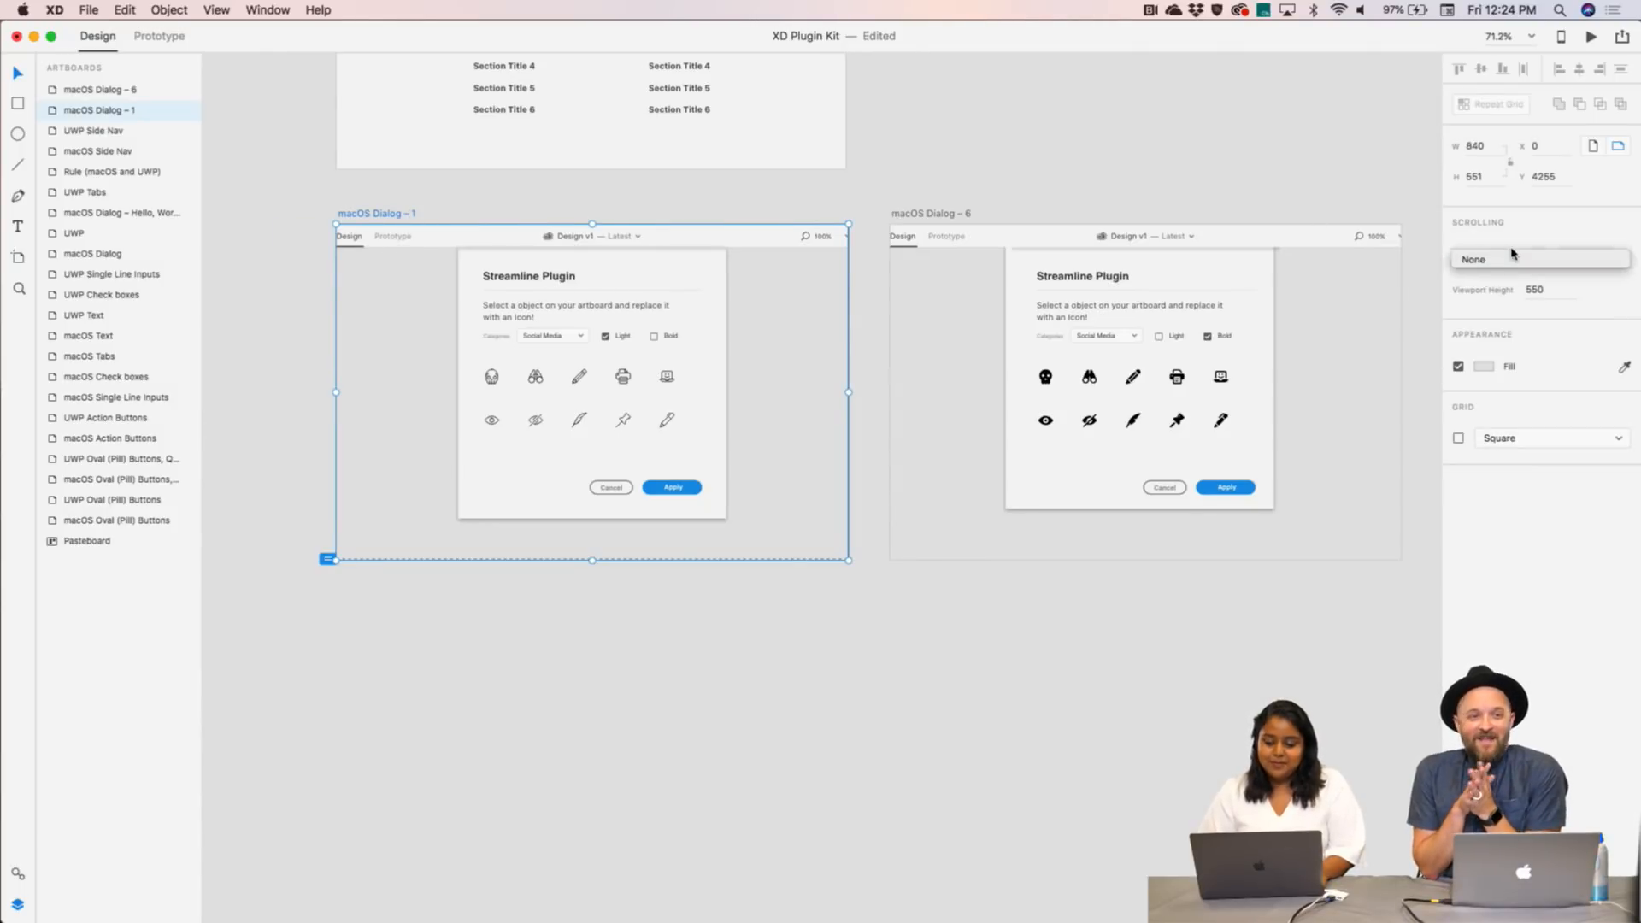
left_click(1076, 125)
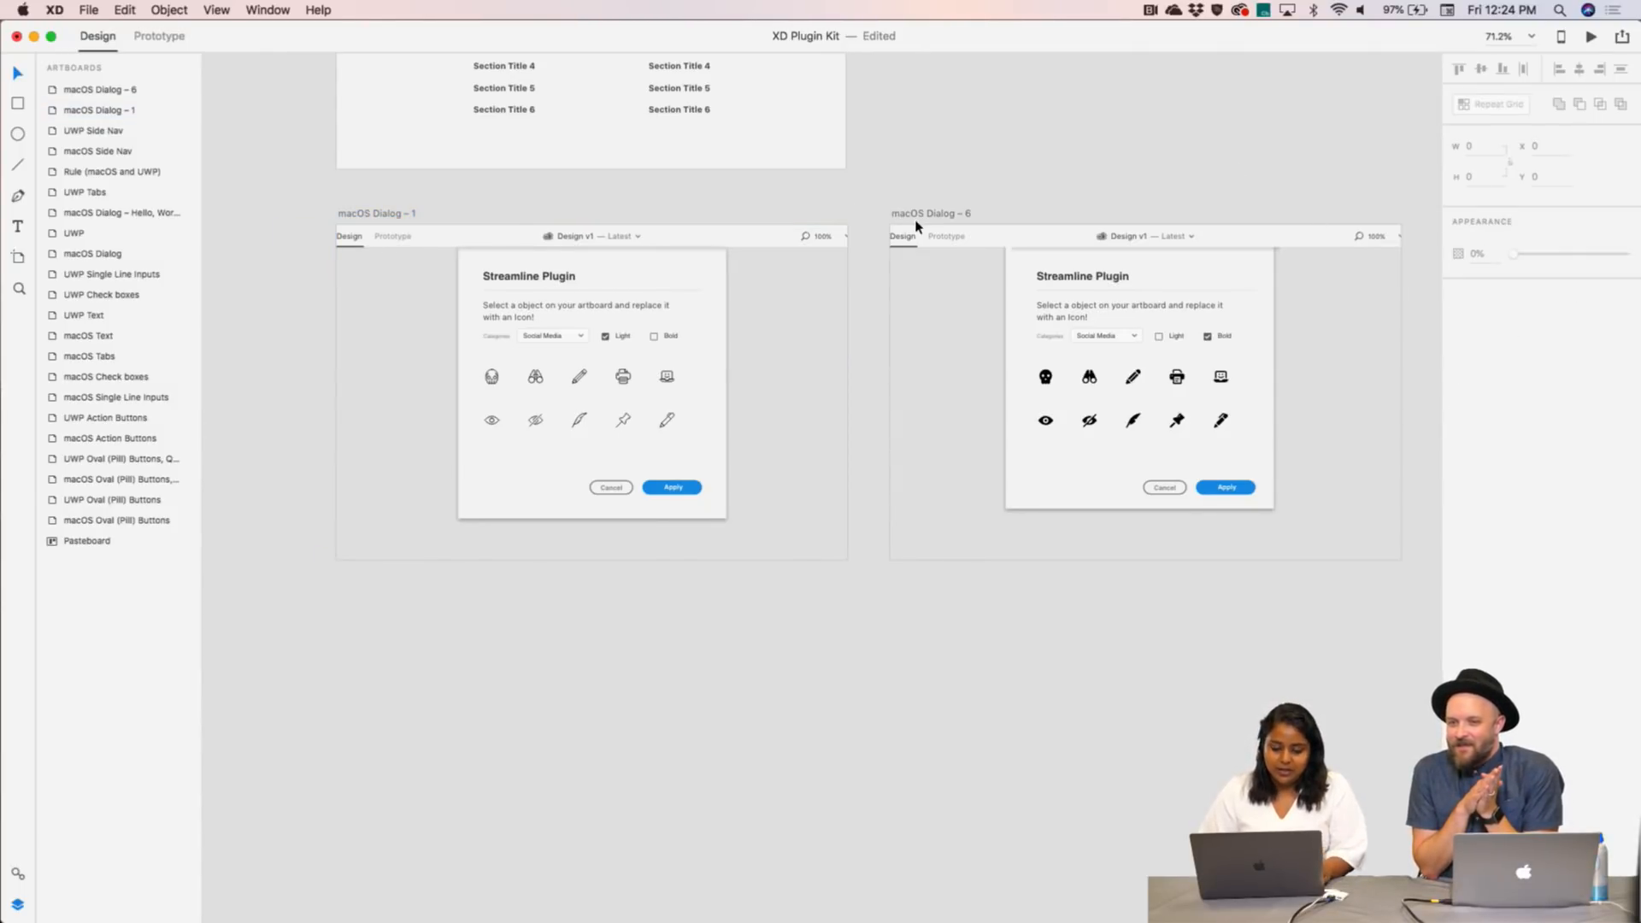
left_click(957, 242)
- Nudge both dialog artboards 10 px to the right
left_click_drag(303, 211, 858, 630)
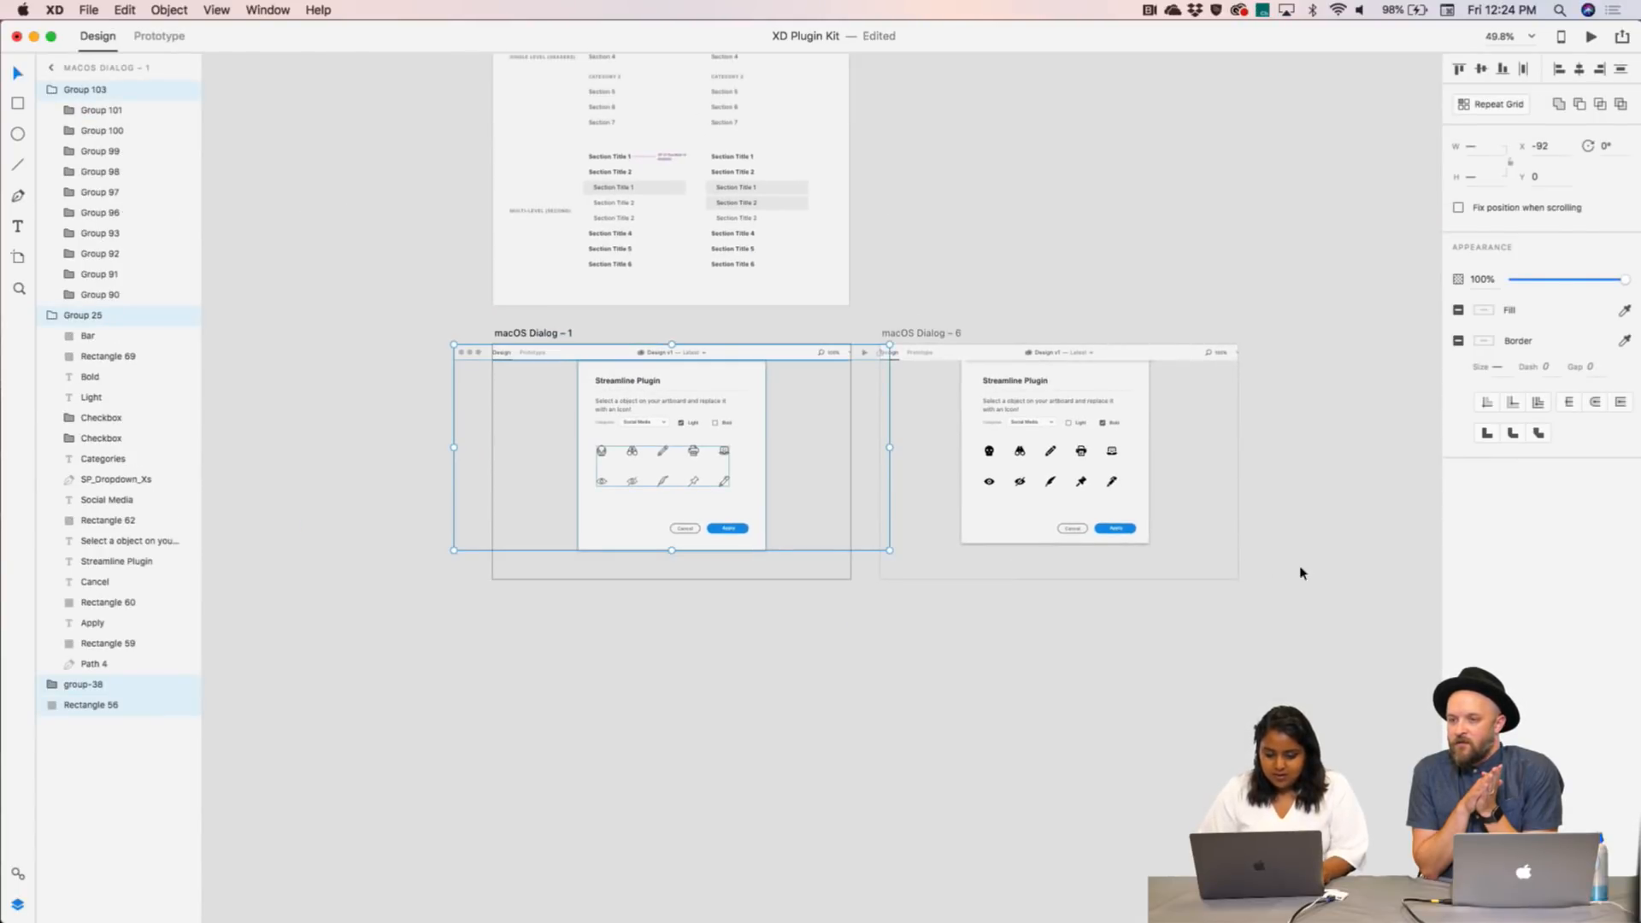
left_click_drag(1269, 645, 466, 337)
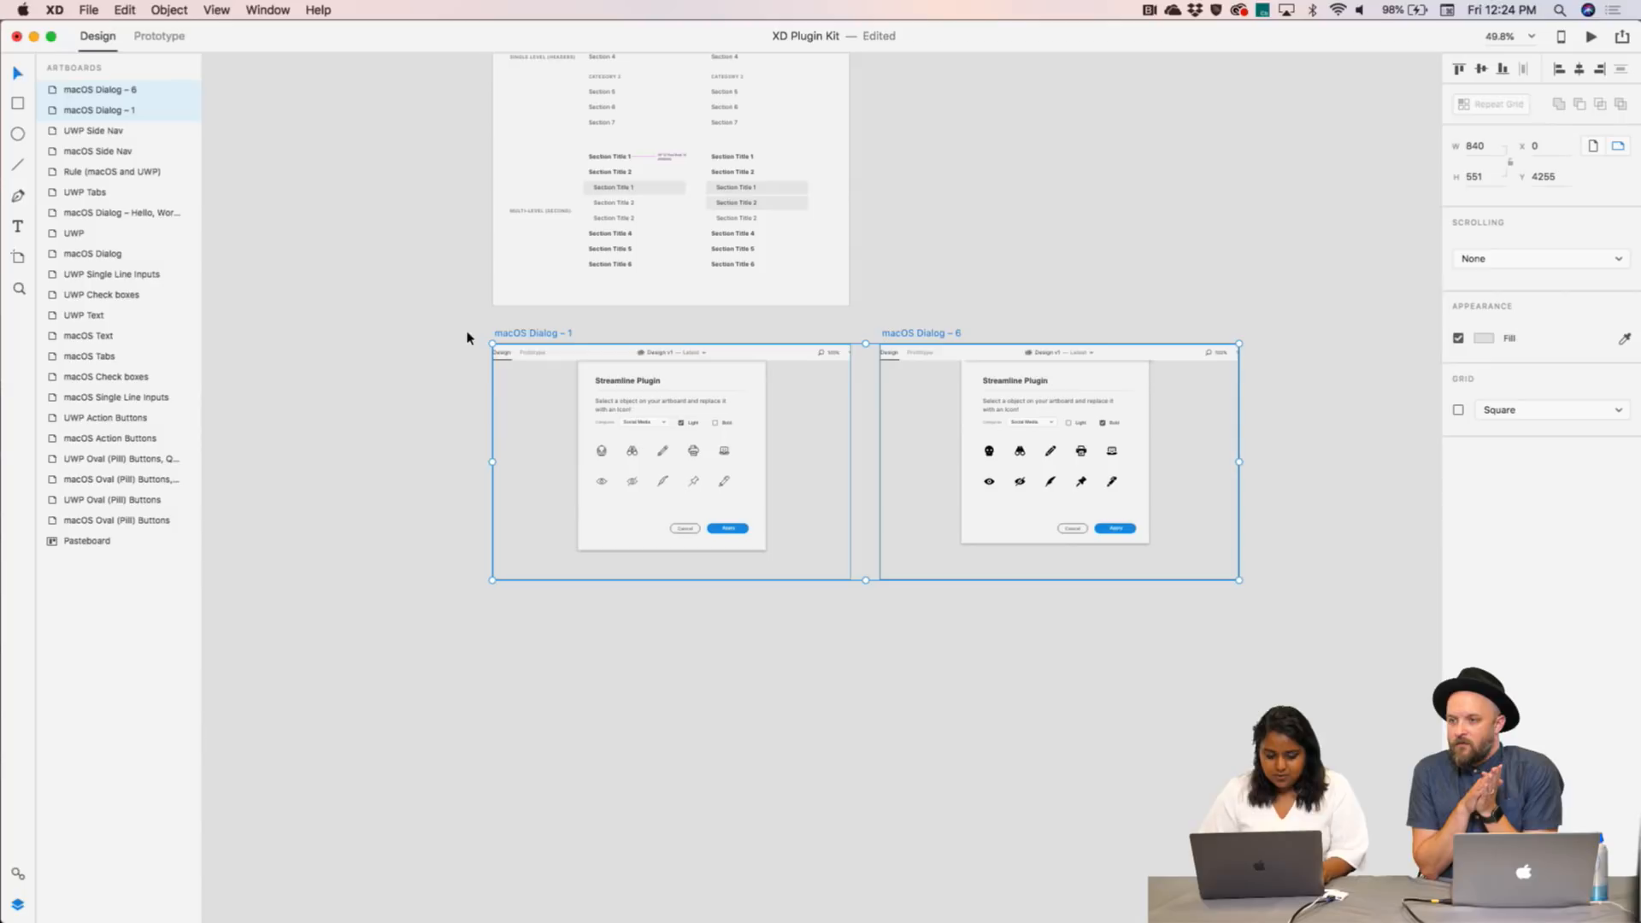
key("shift+Right")
left_click(468, 338)
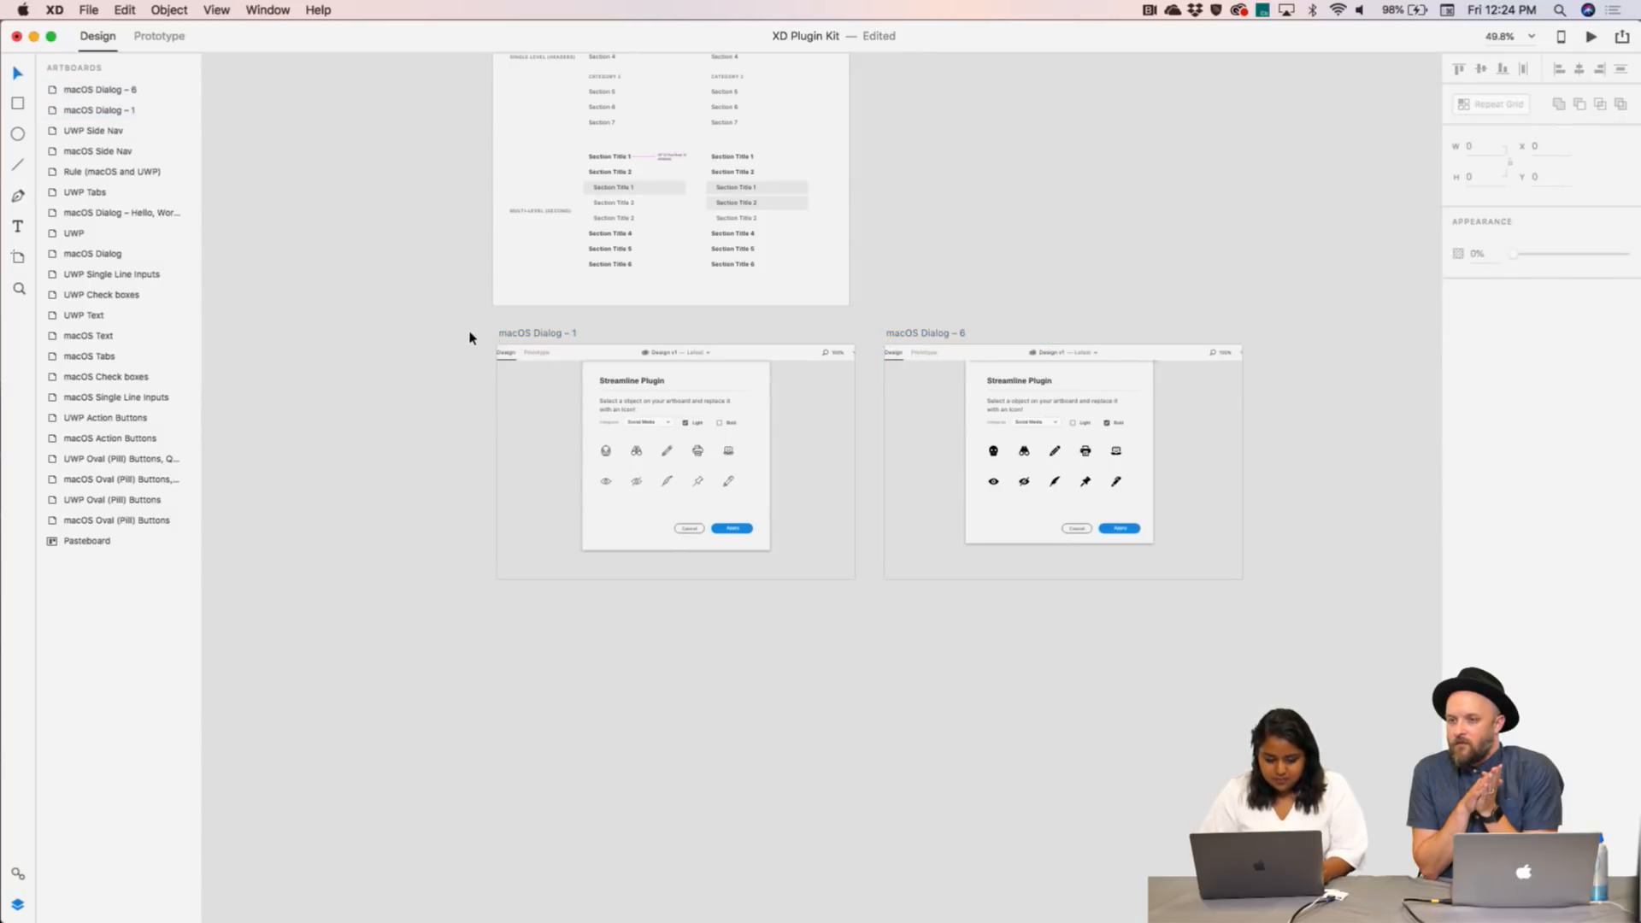
- Move macOS Dialog – 1 about 7 px left, leaving its contents at X -92, then preview
left_click_drag(496, 323, 857, 637)
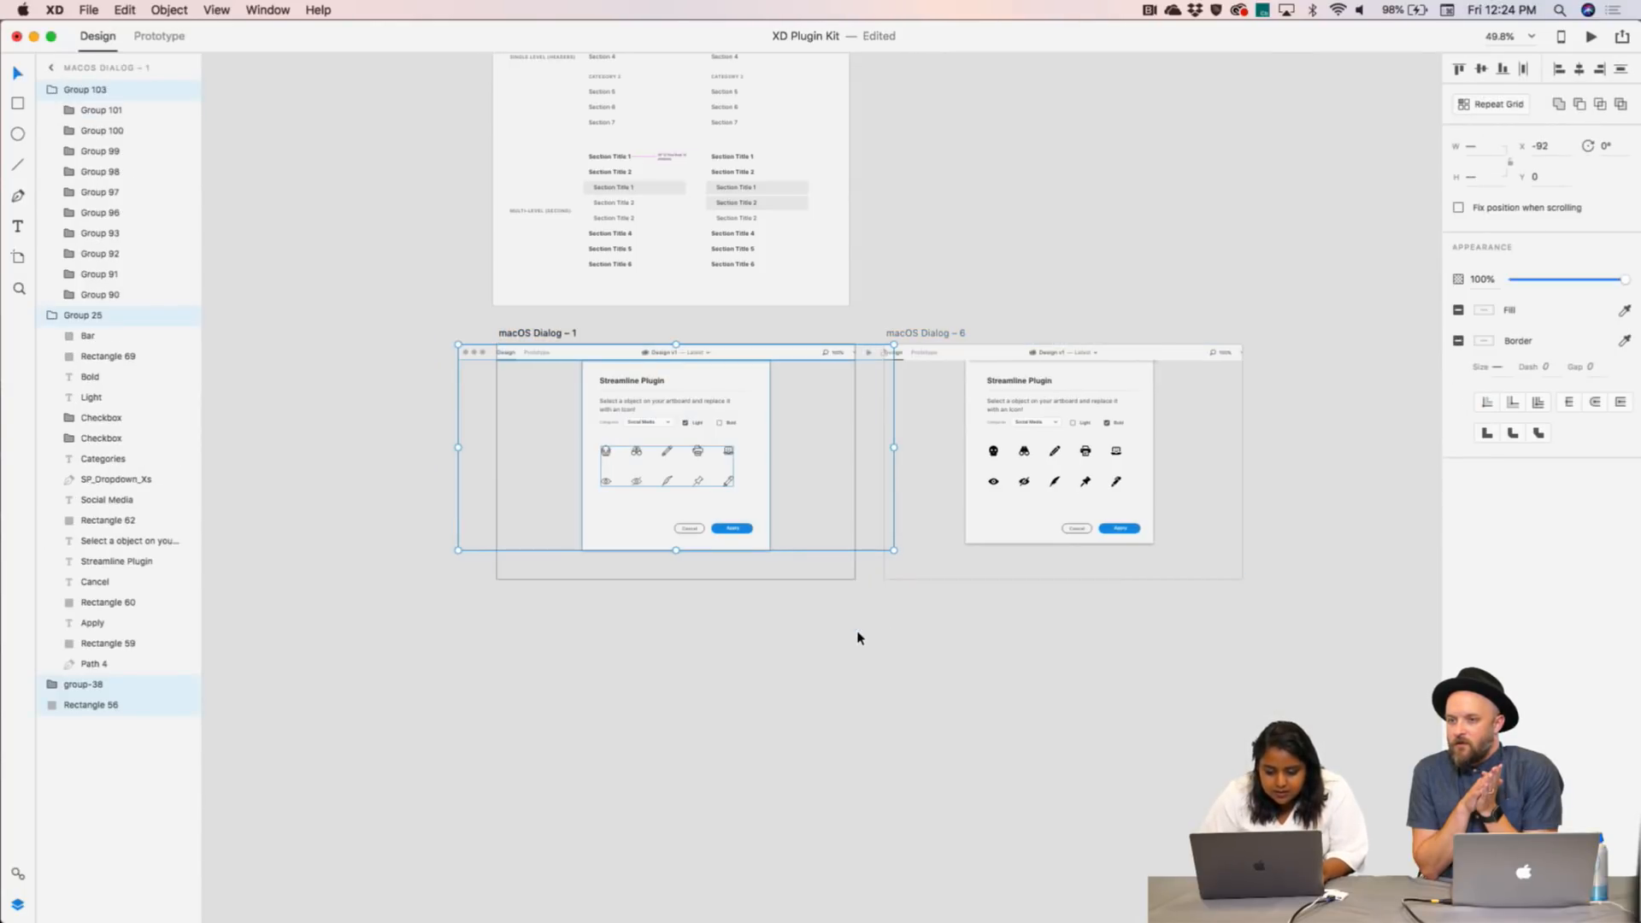
key("Right")
key("Right")
key("shift+Right")
key("shift+Right")
key("shift+Right")
key("shift+Right")
key("shift+Right")
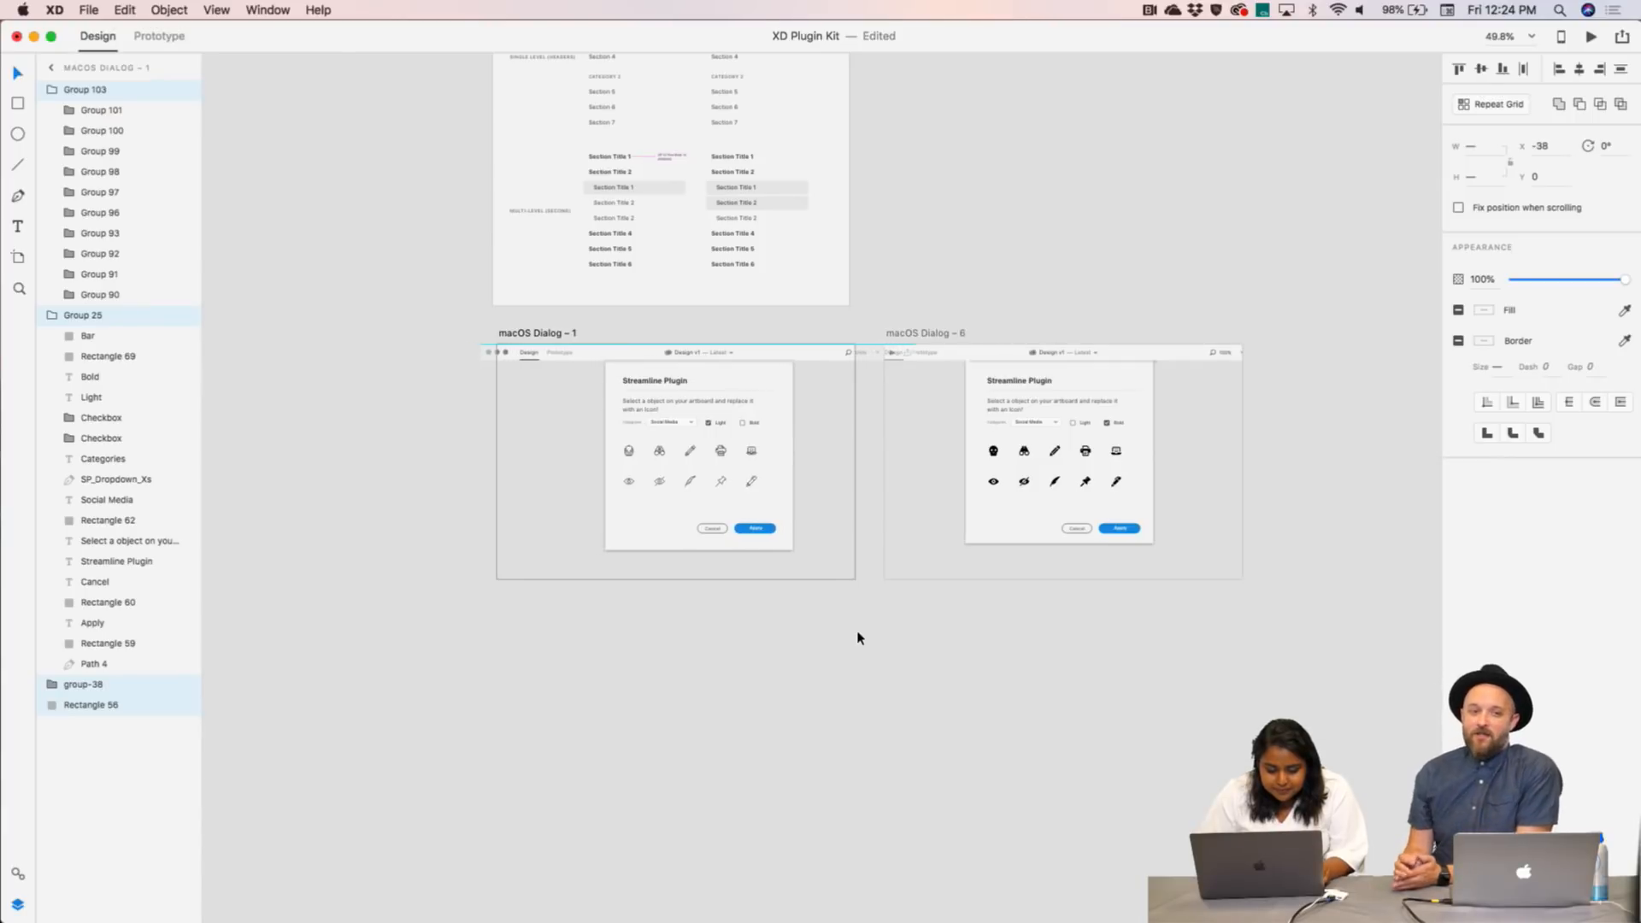
key("super+z")
left_click(1116, 280)
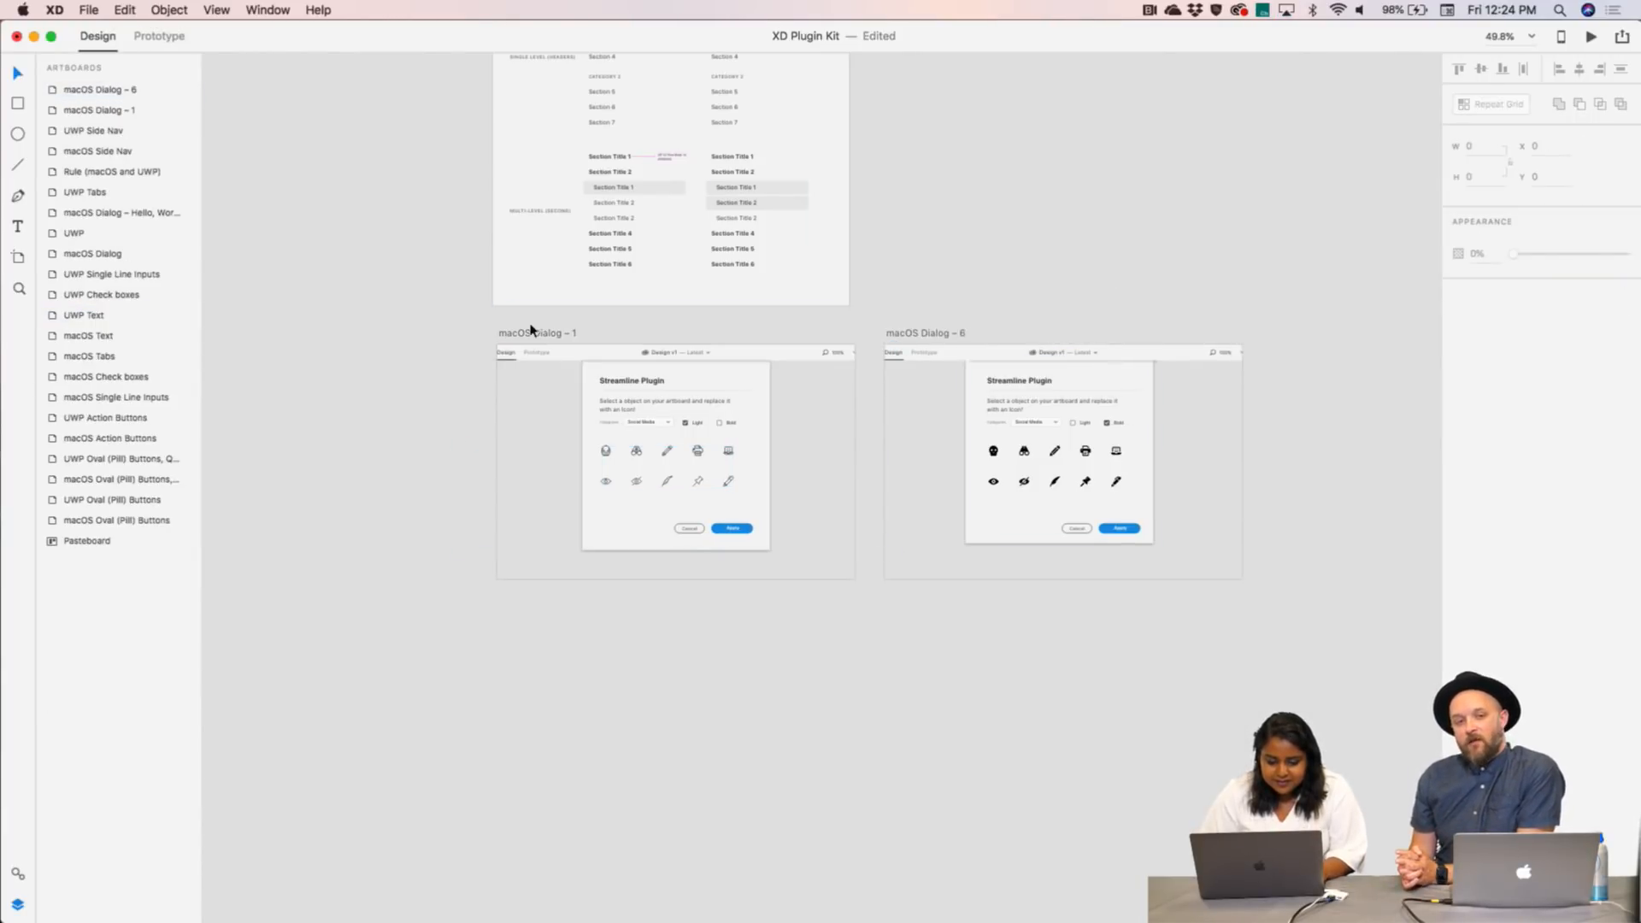
left_click_drag(529, 330, 523, 331)
left_click(955, 285)
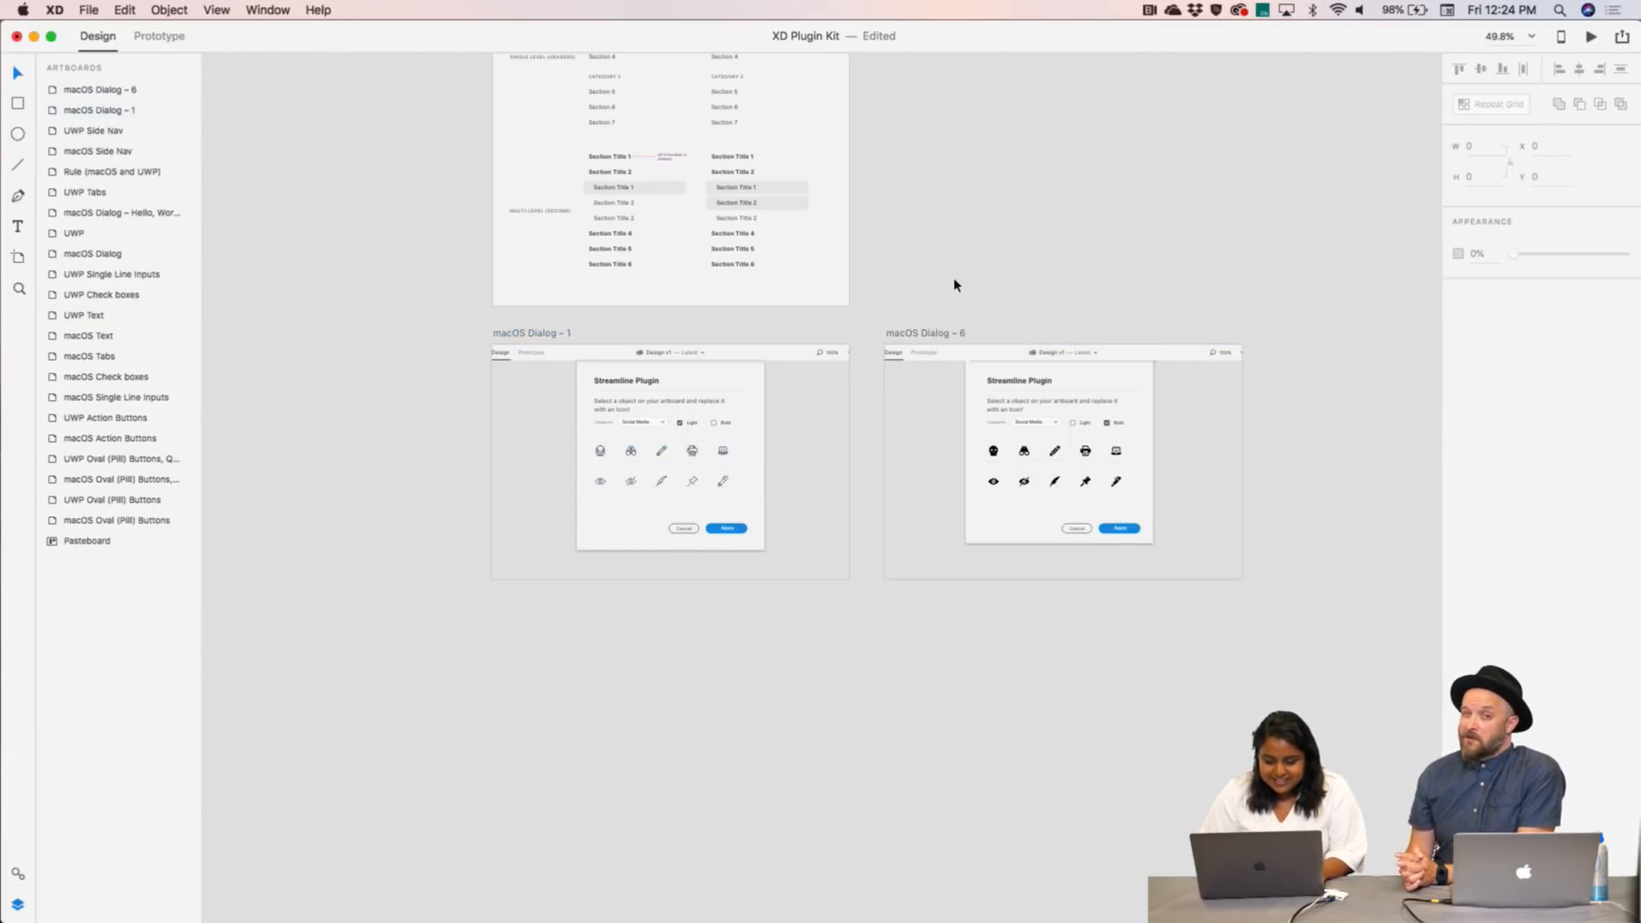
left_click(1591, 38)
left_click(821, 455)
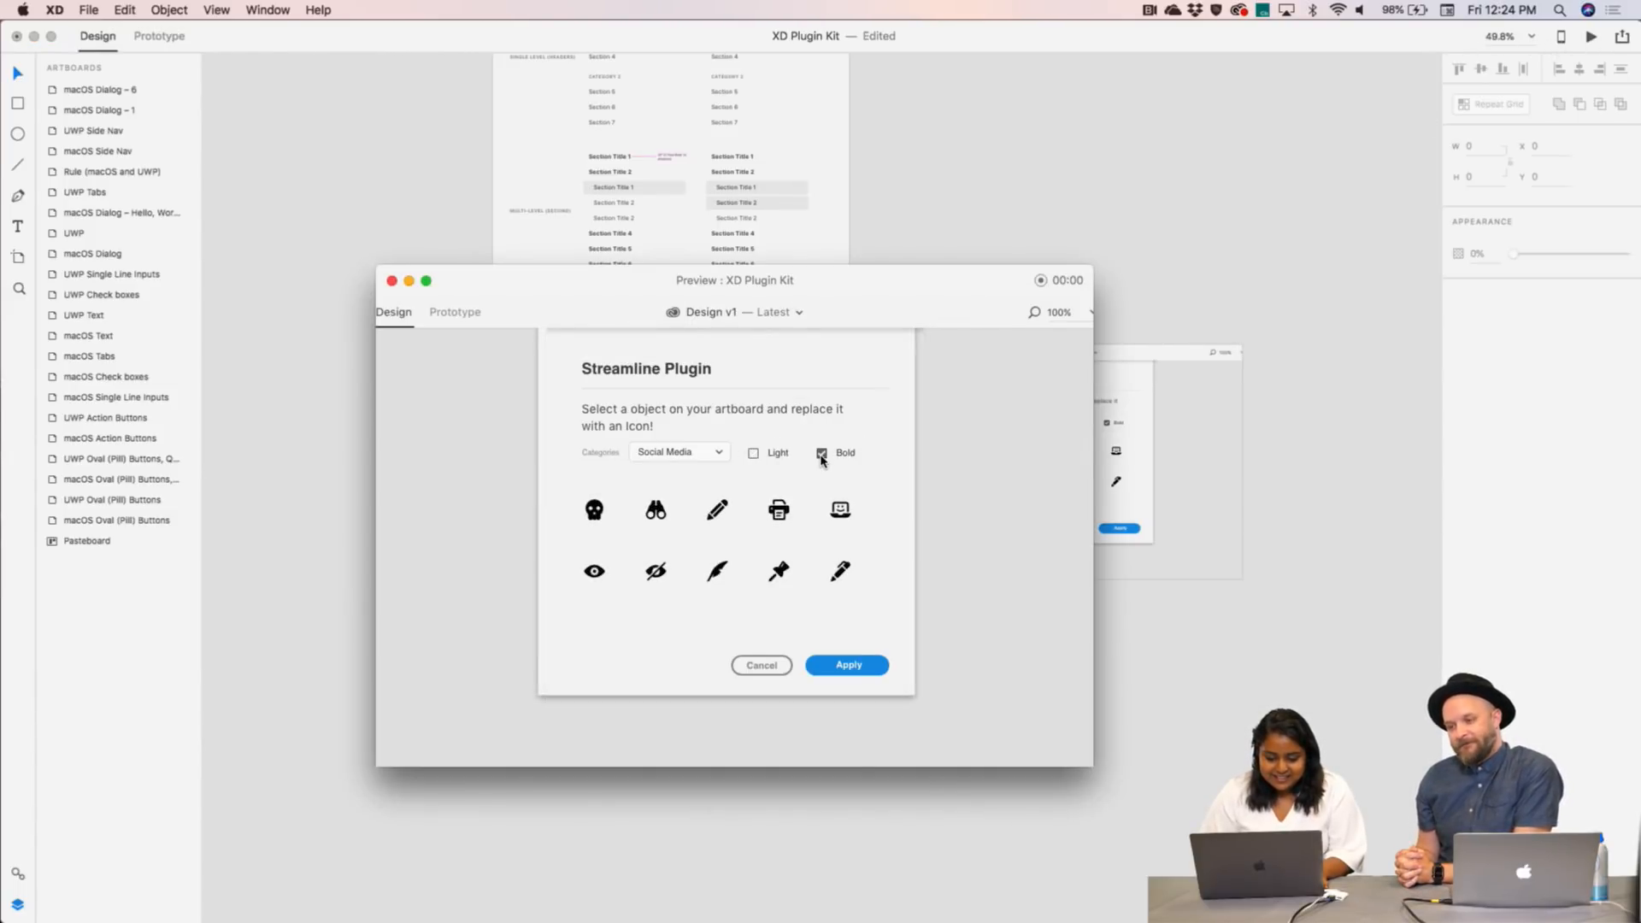
left_click(392, 282)
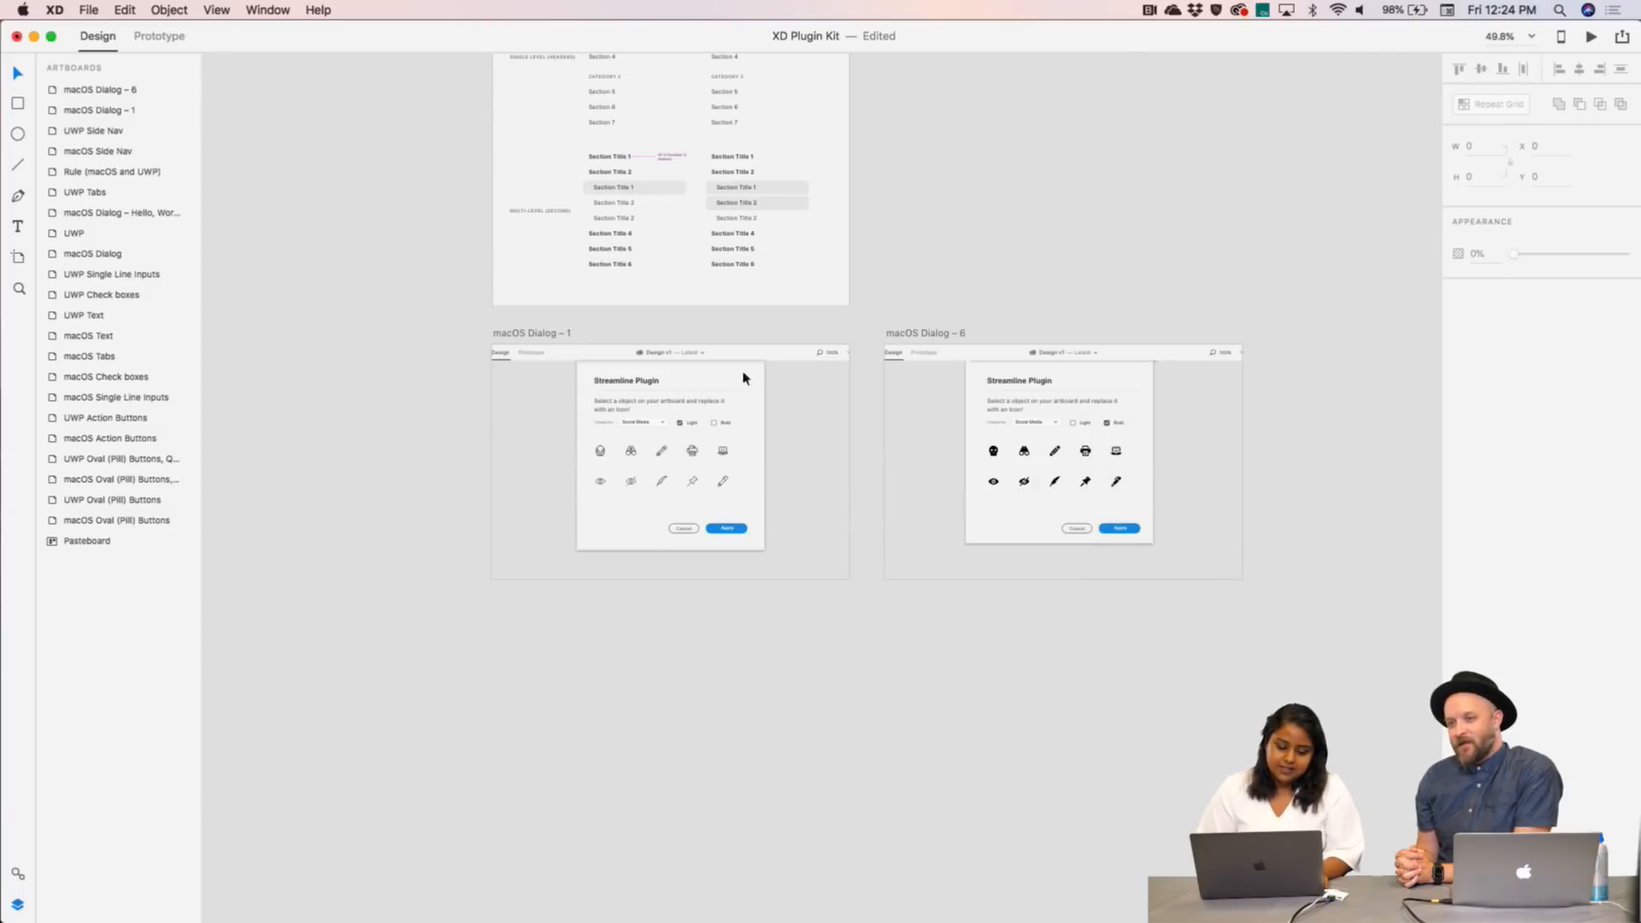
left_click(1591, 36)
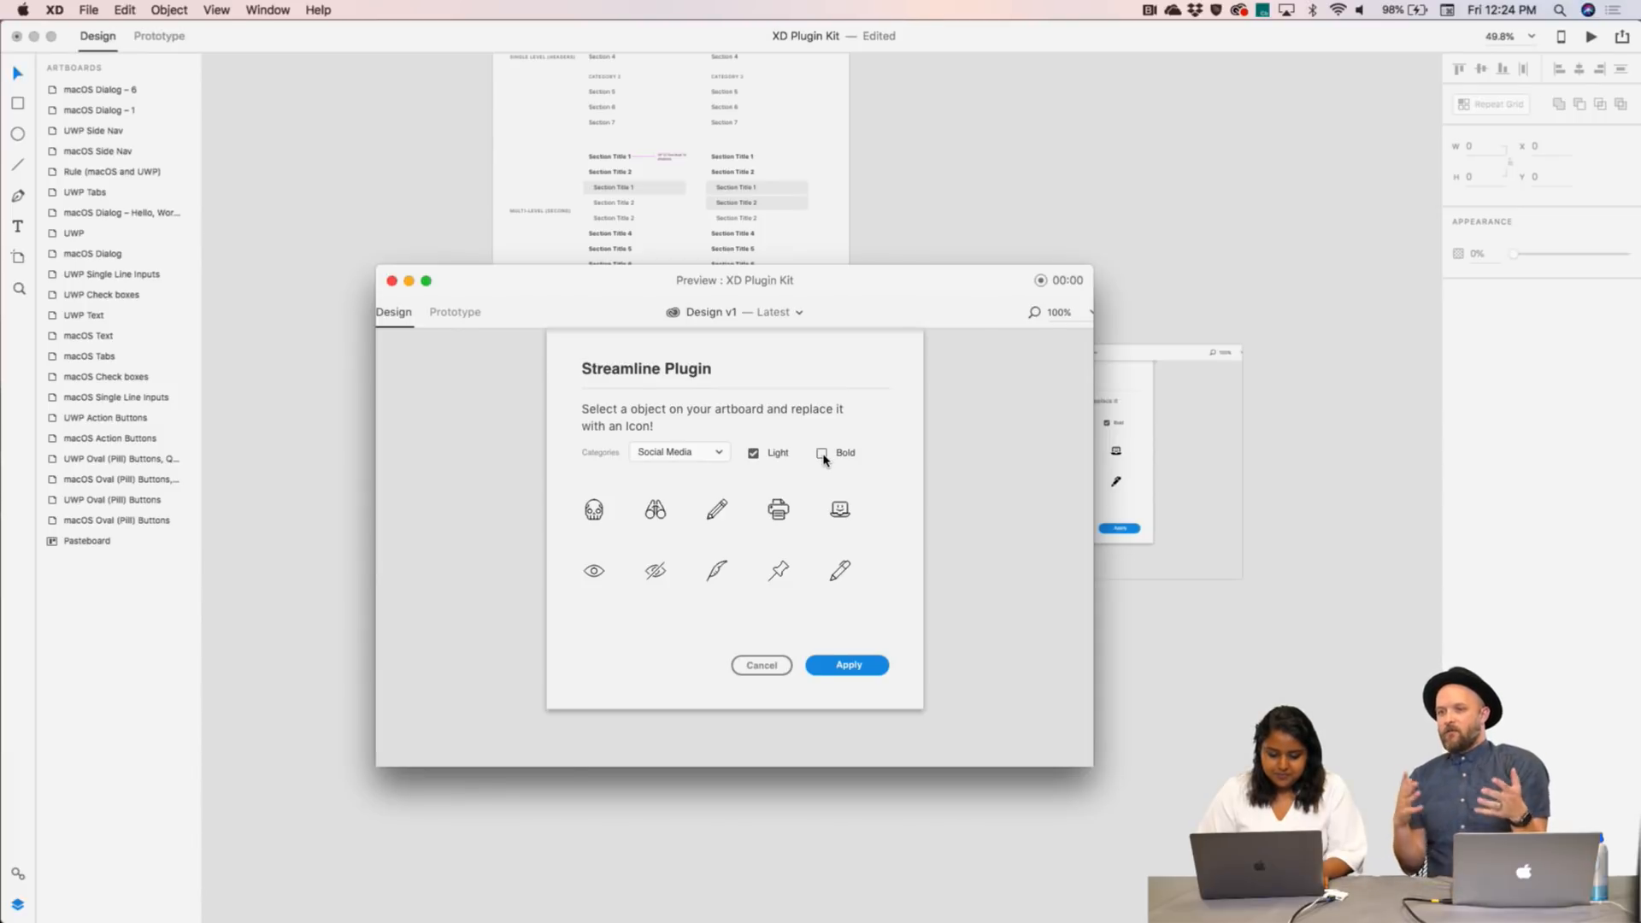
left_click(822, 455)
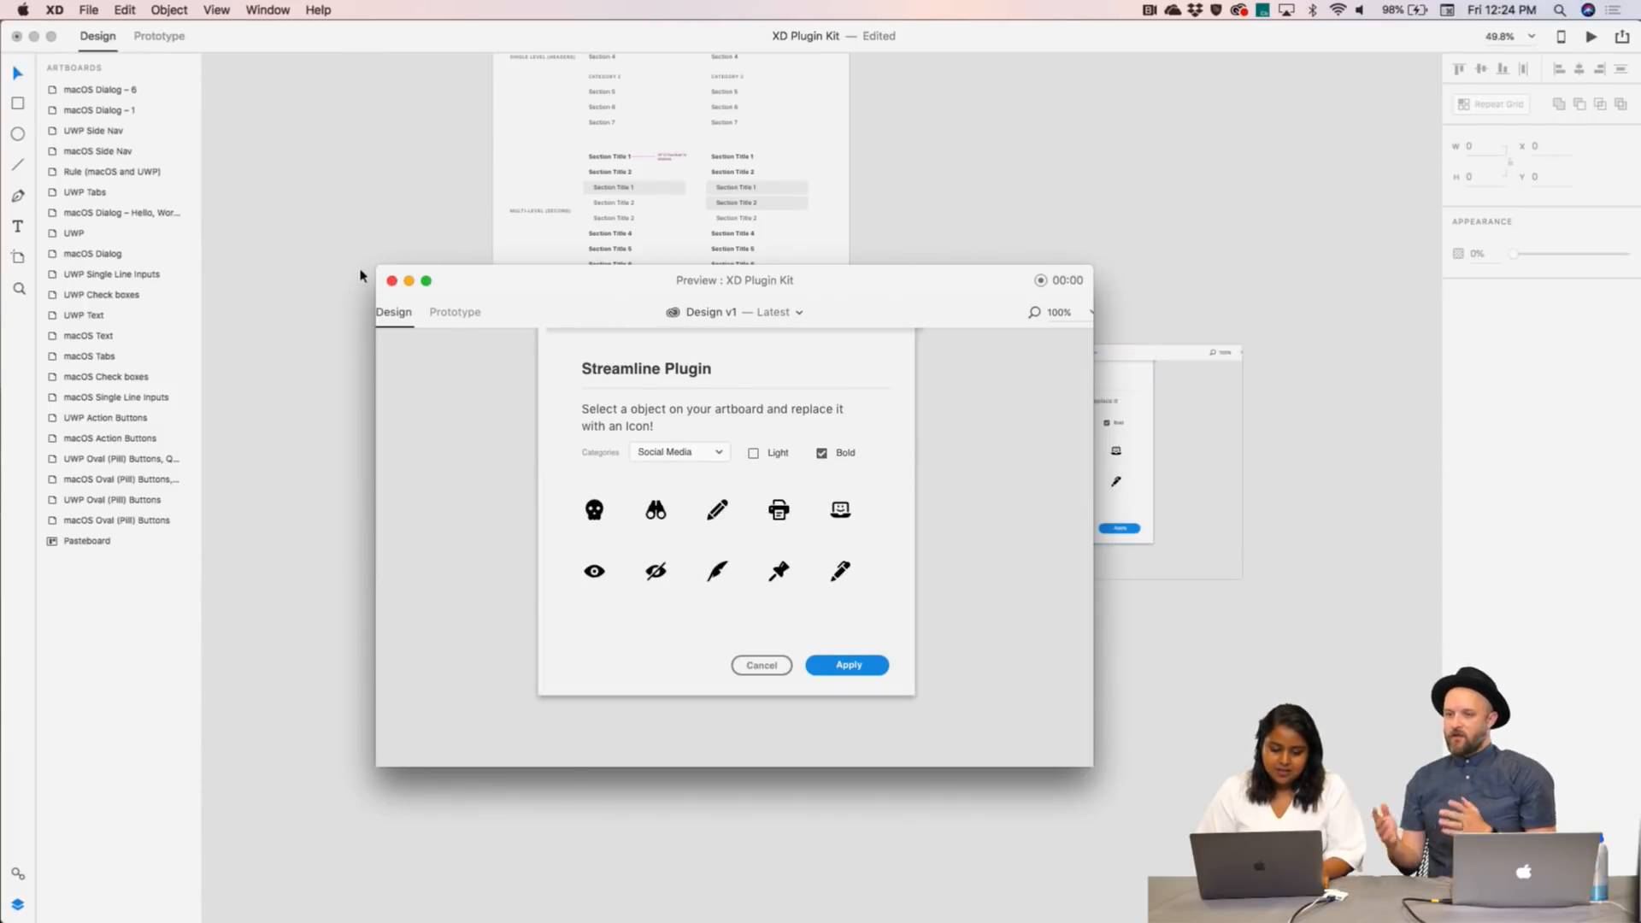
left_click(391, 281)
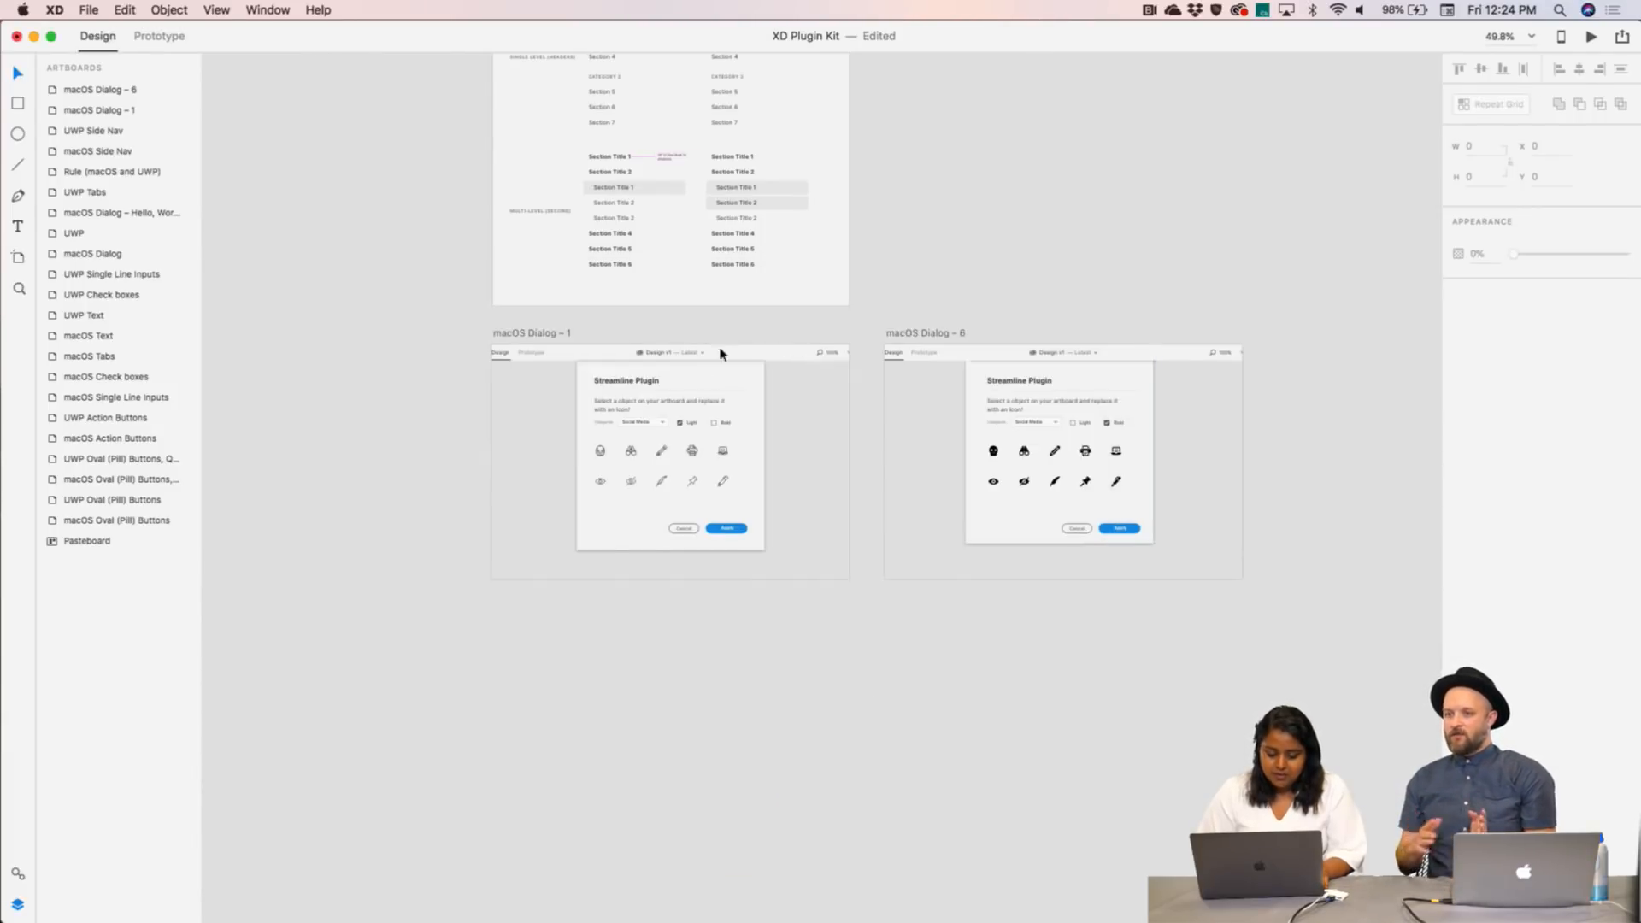
- Inspect Dialog – 6's dialog layers, selecting its top bar, background rectangle and Rectangle 69
left_click(1265, 624)
left_click(1128, 488)
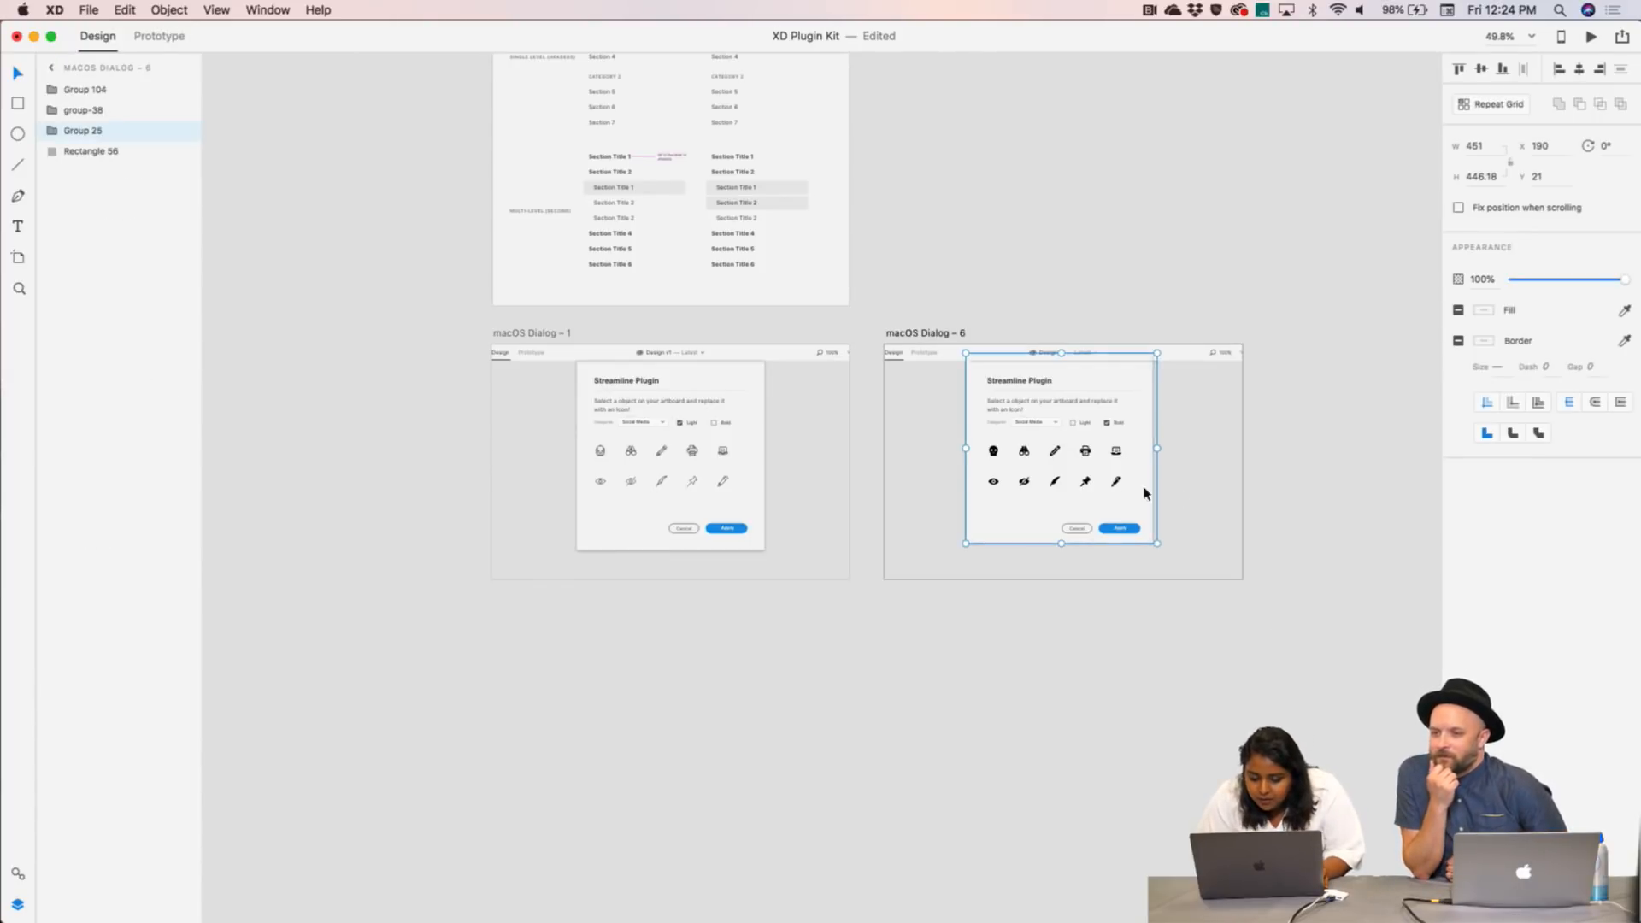
left_click(1278, 558)
left_click(1159, 439)
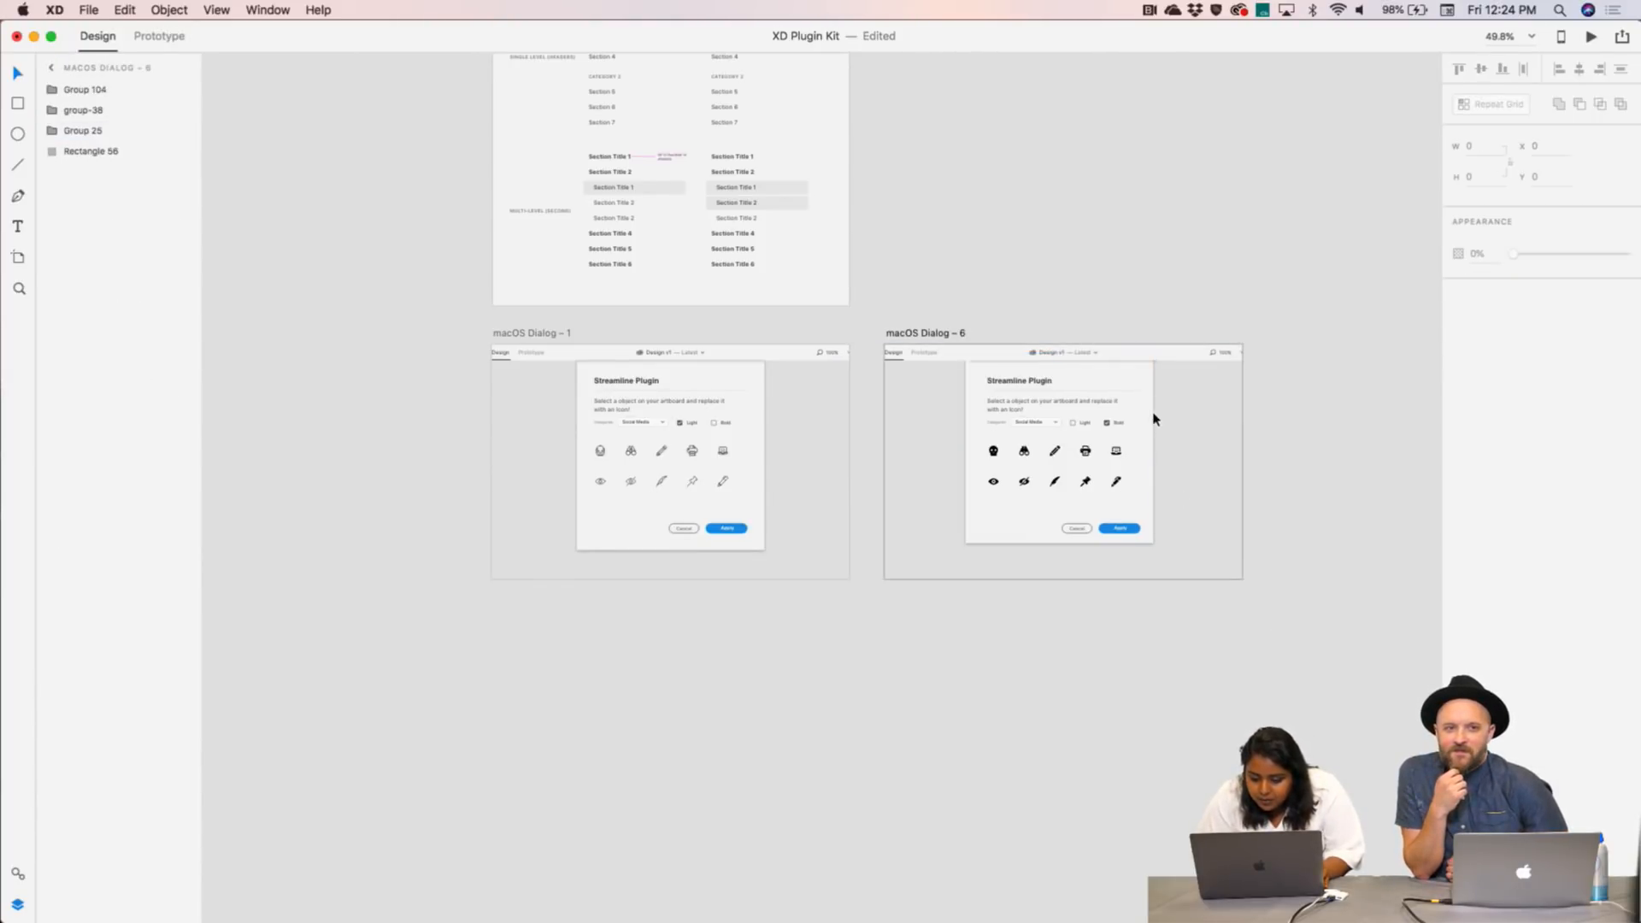
left_click(1147, 358)
left_click(983, 371)
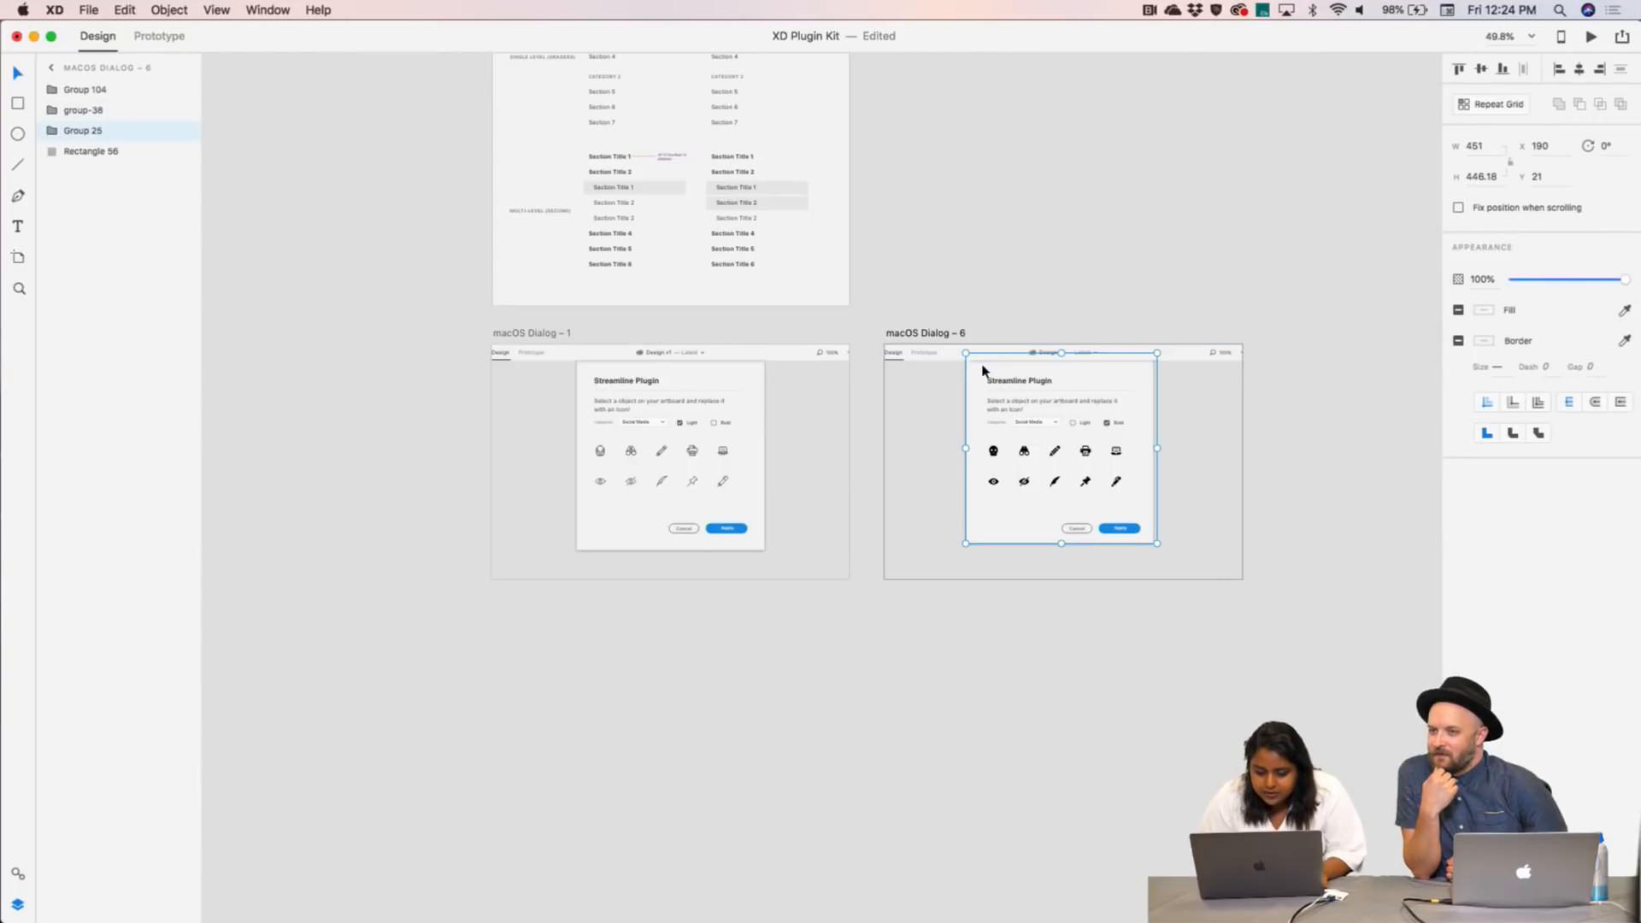
left_click(983, 359, "super")
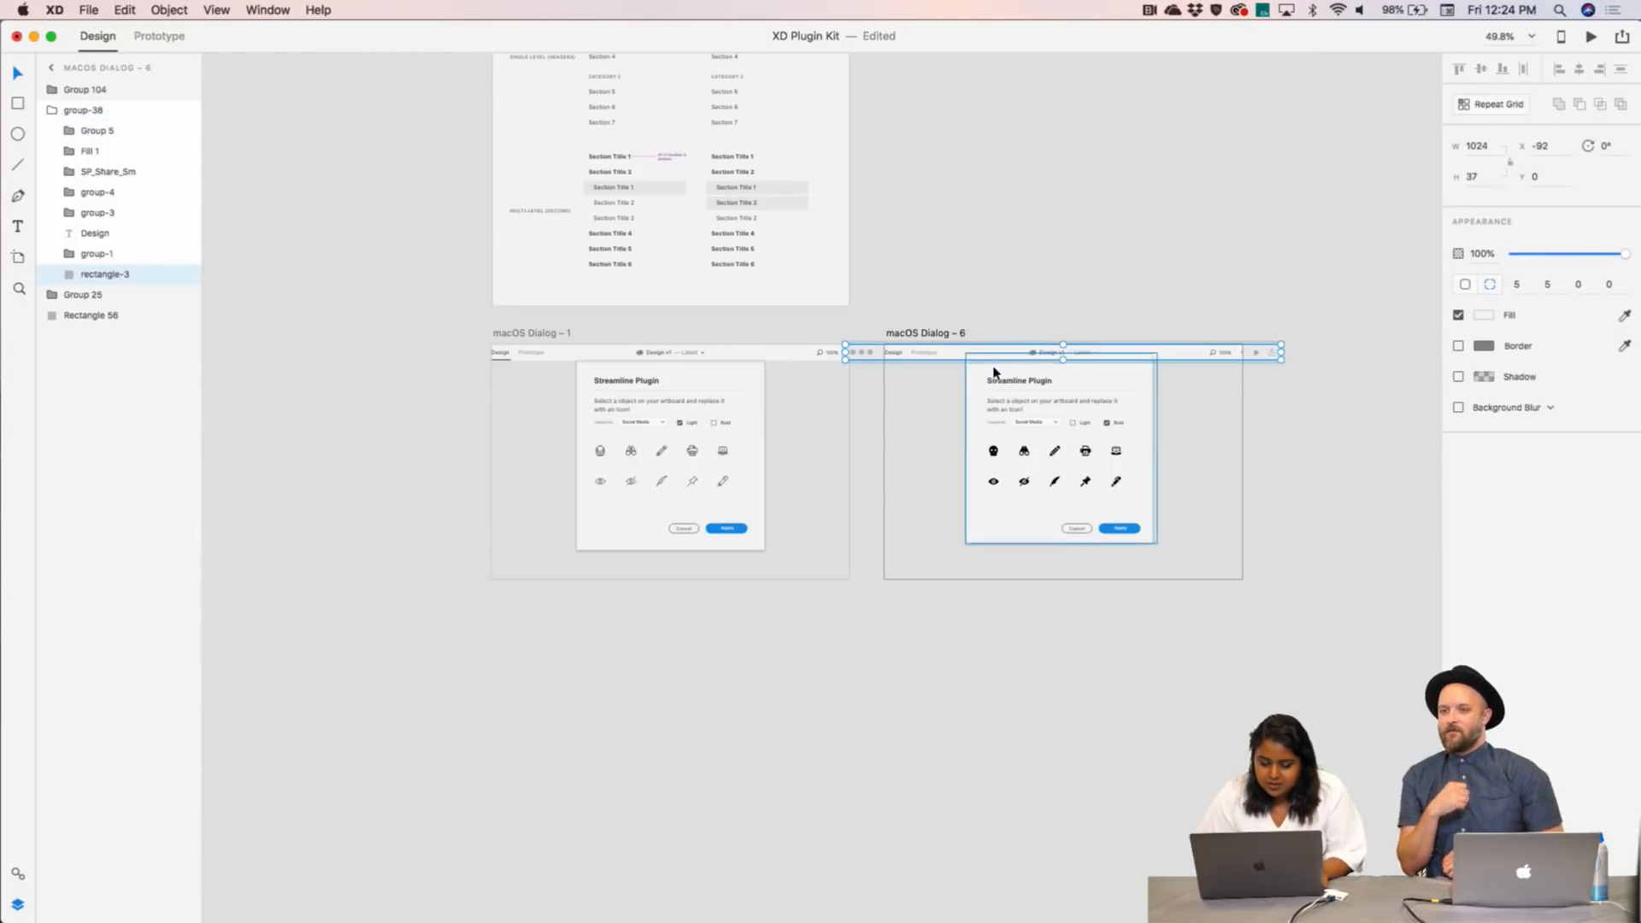
left_click(994, 372)
left_click(996, 369, "super")
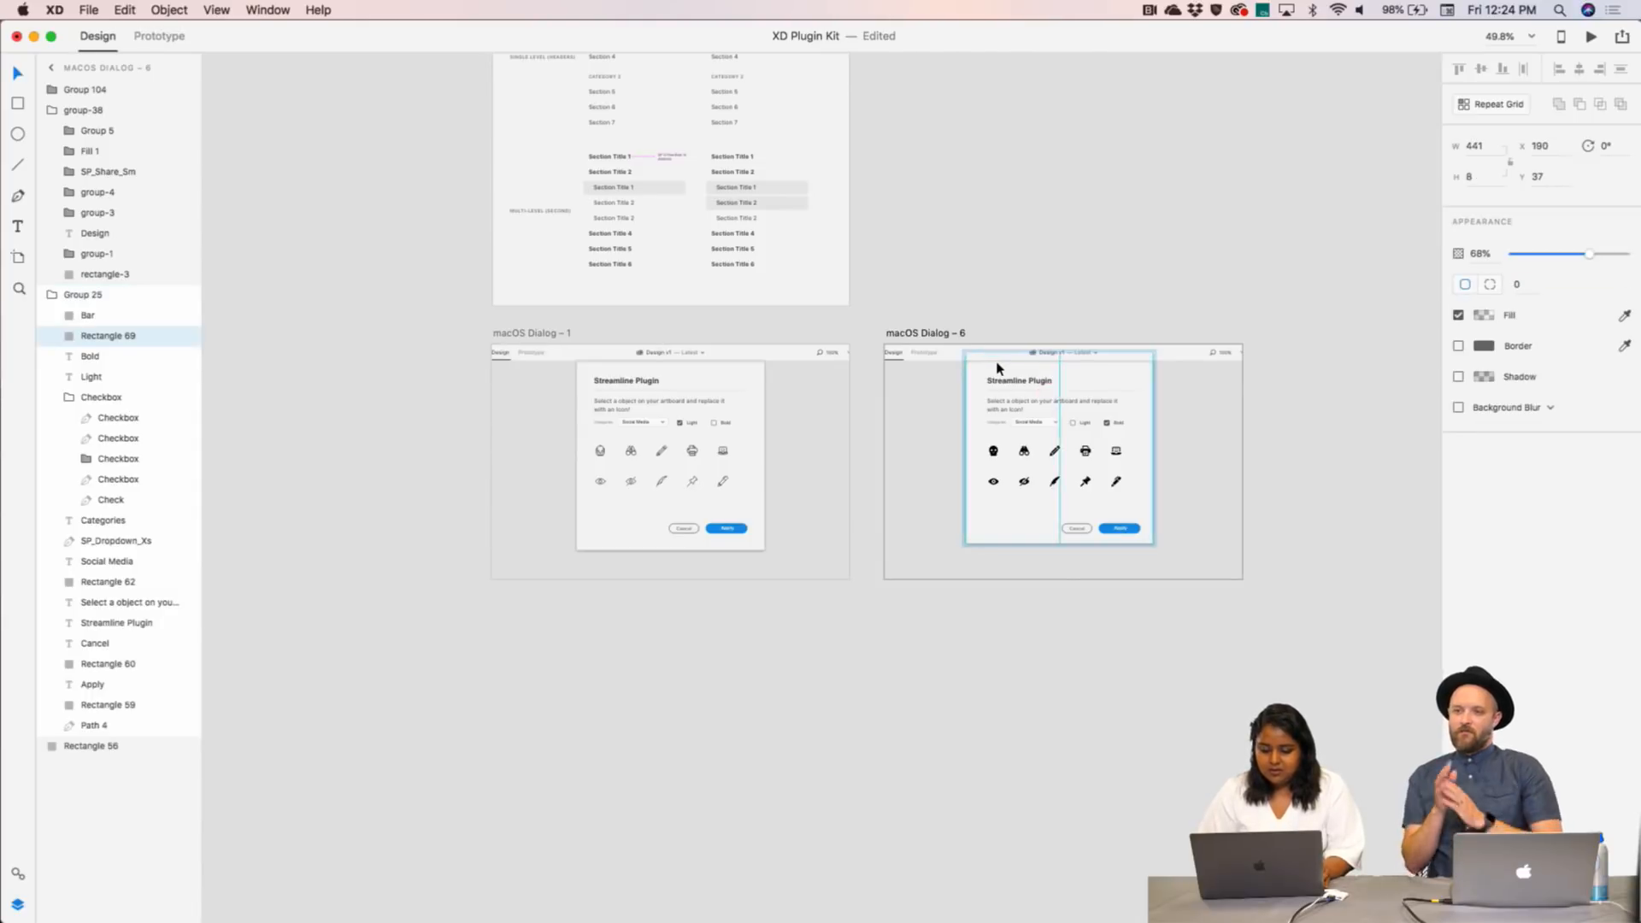
left_click(1110, 300)
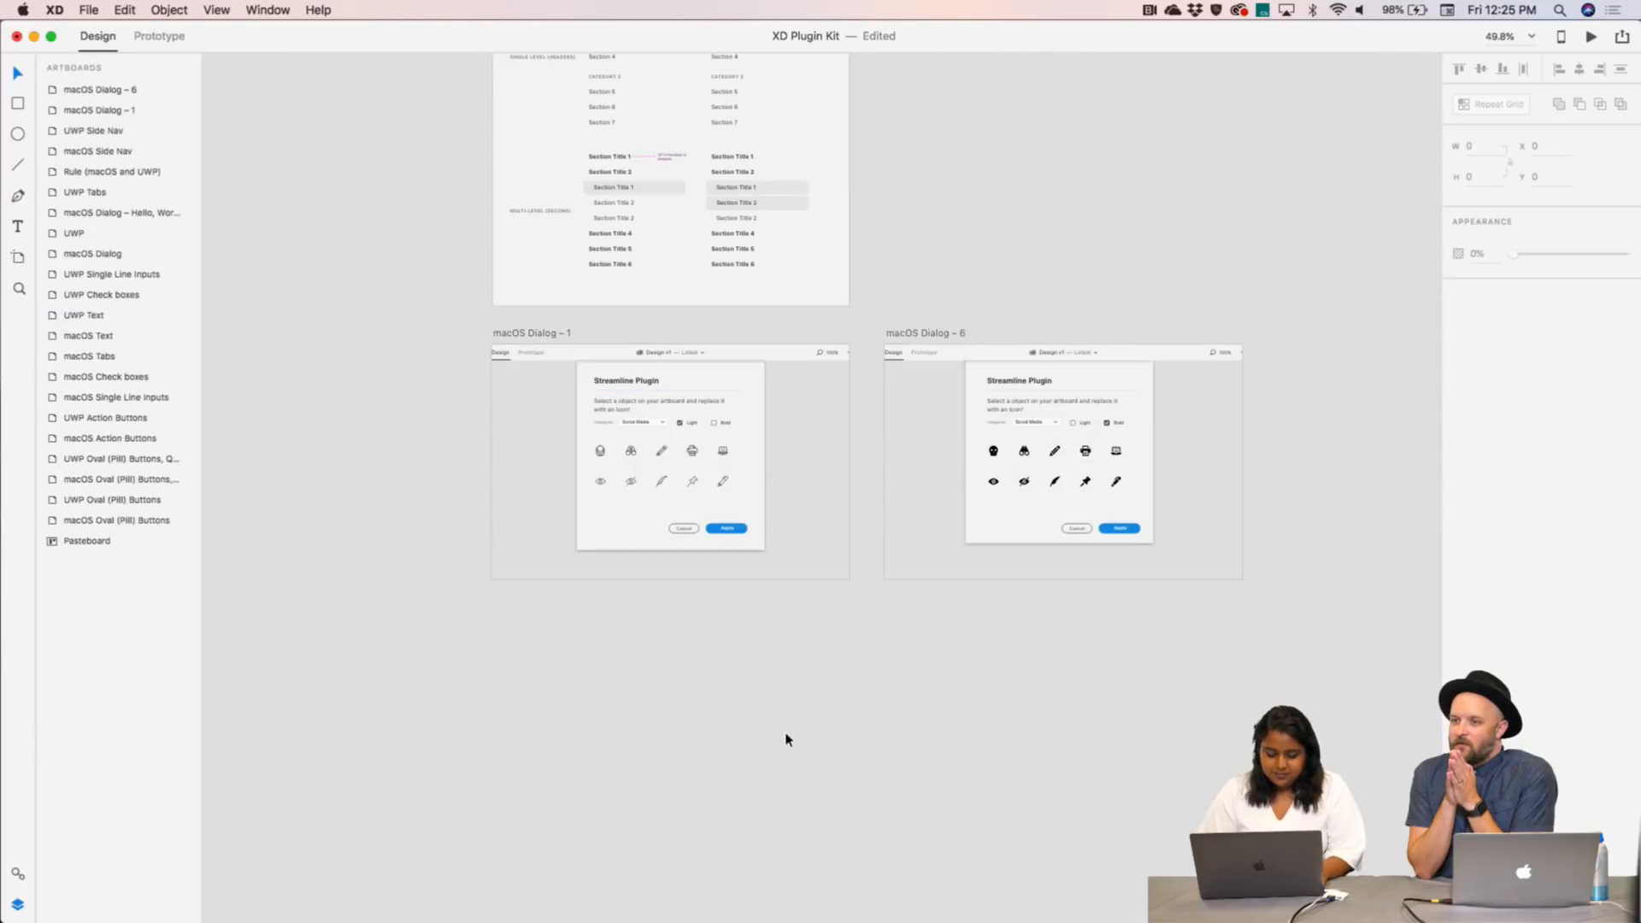
- Try pasting Dialog – 1's dialog into Dialog – 6, then undo the paste
left_click_drag(797, 666, 566, 376)
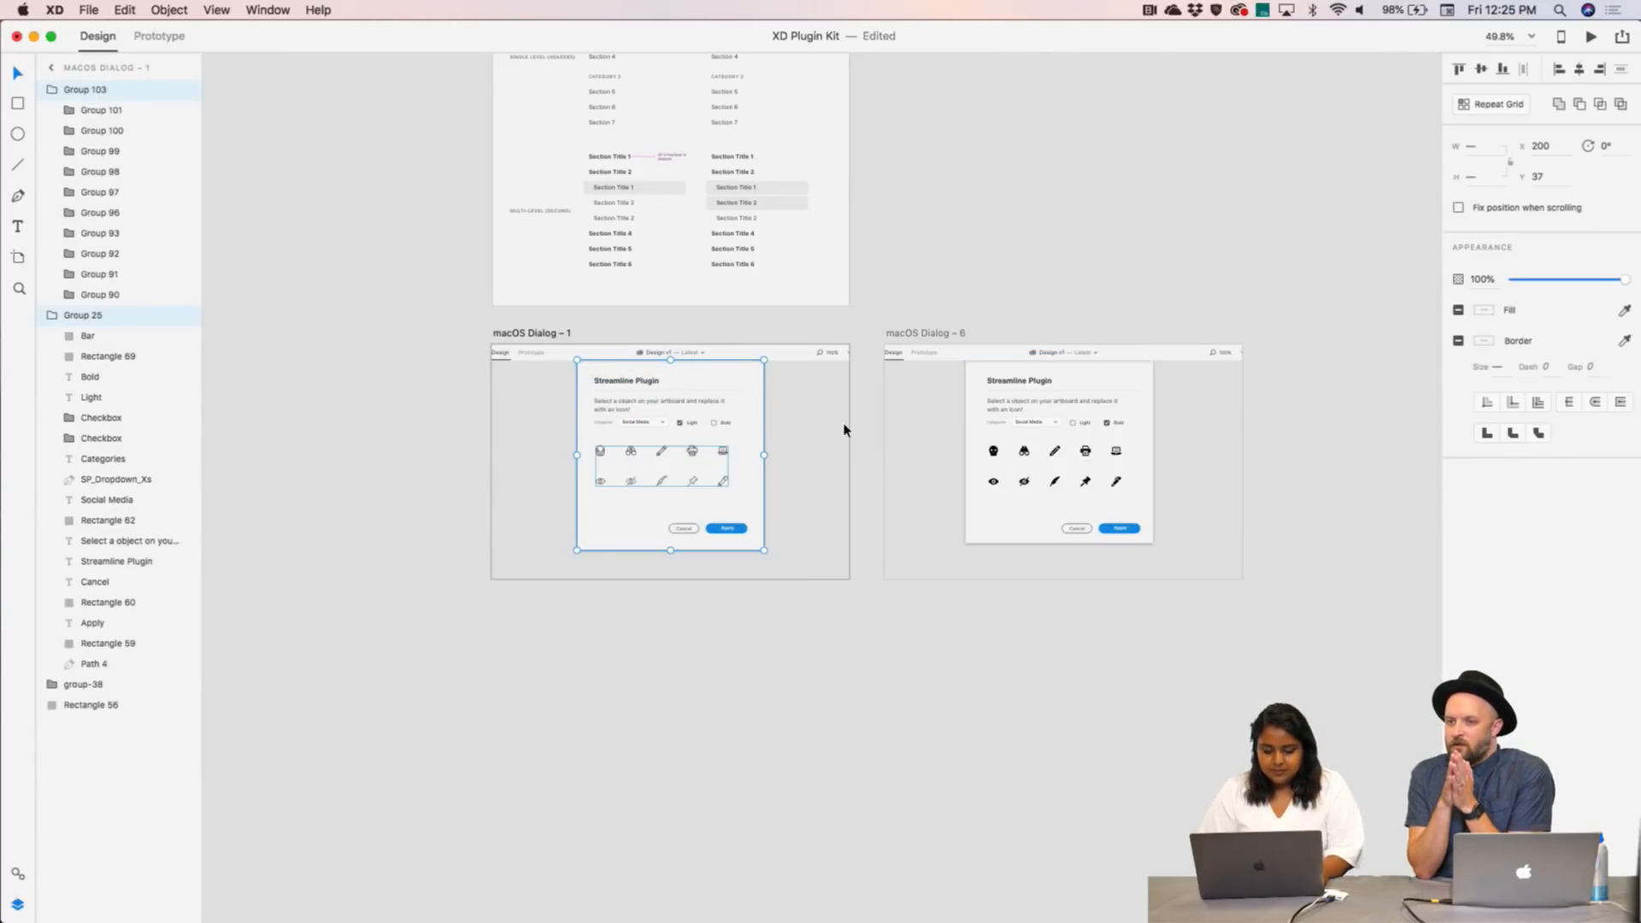
left_click(1073, 449)
key("super+v")
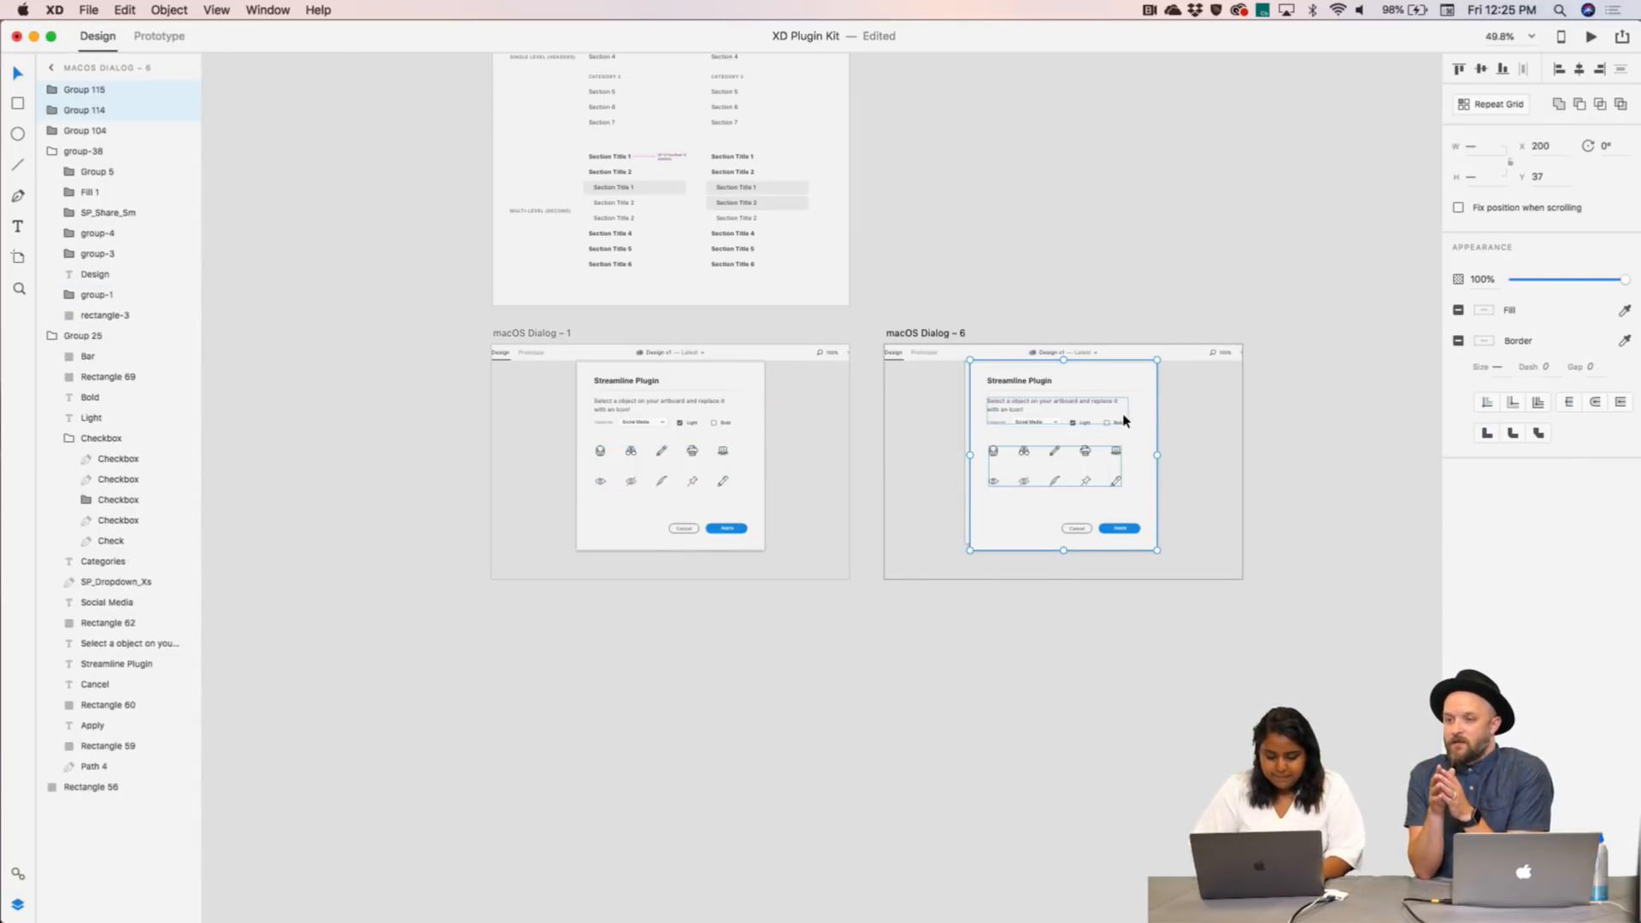
key("super+z")
left_click(1179, 453)
left_click(1150, 521)
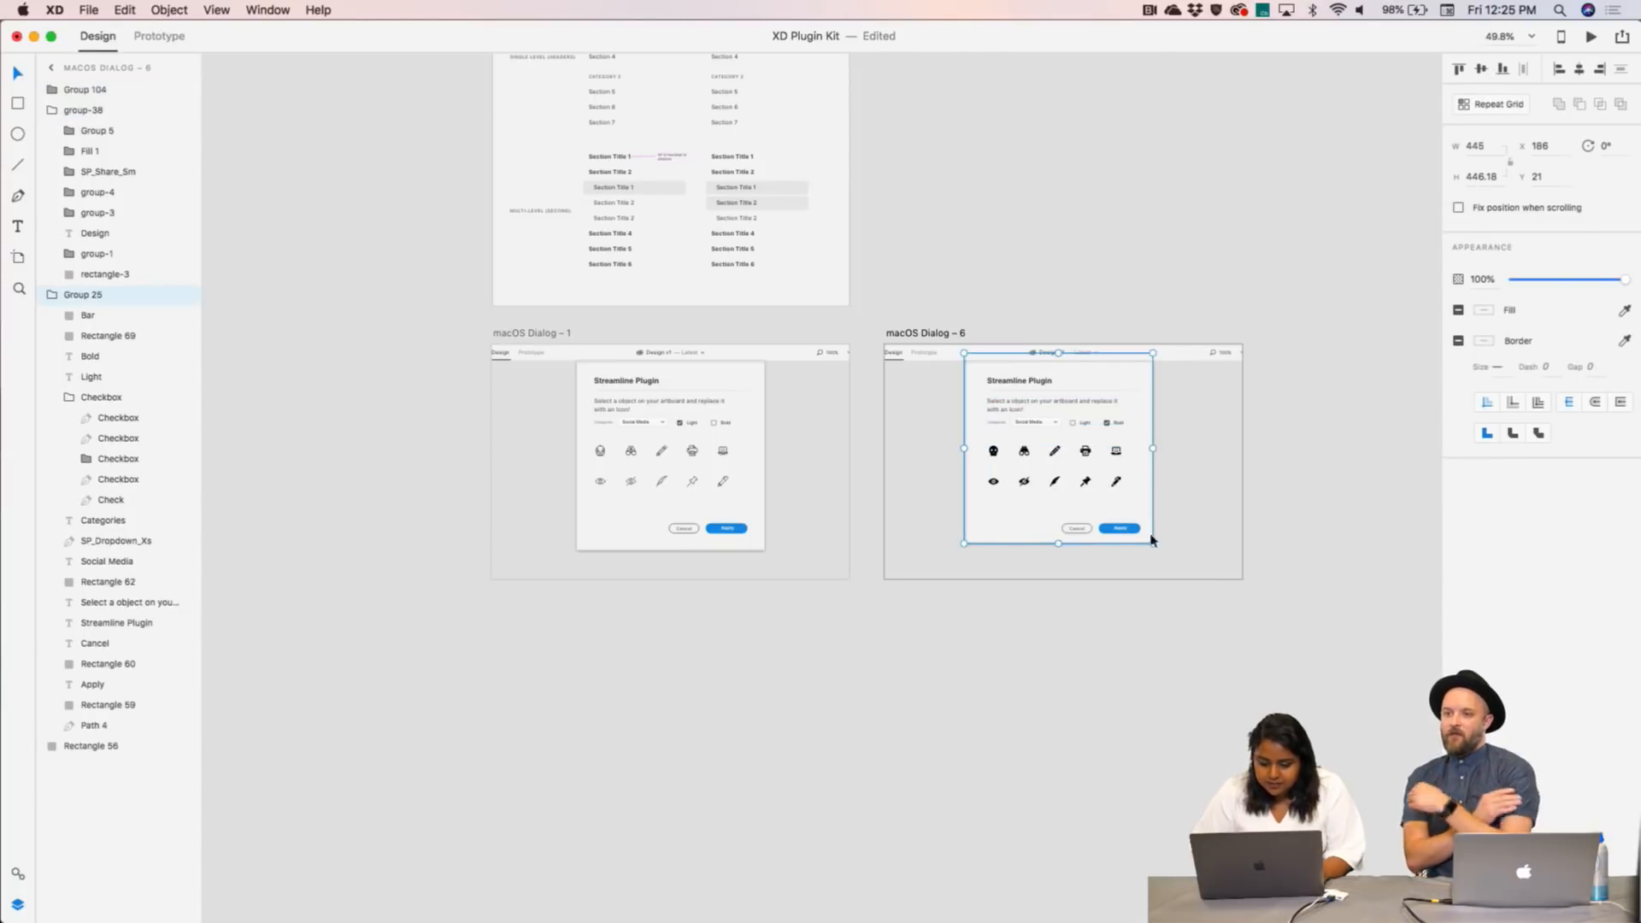
- Shift the Dialog – 6 dialog groups 10 px right and 10 px down
left_click_drag(1168, 664, 918, 369)
key("shift+Right")
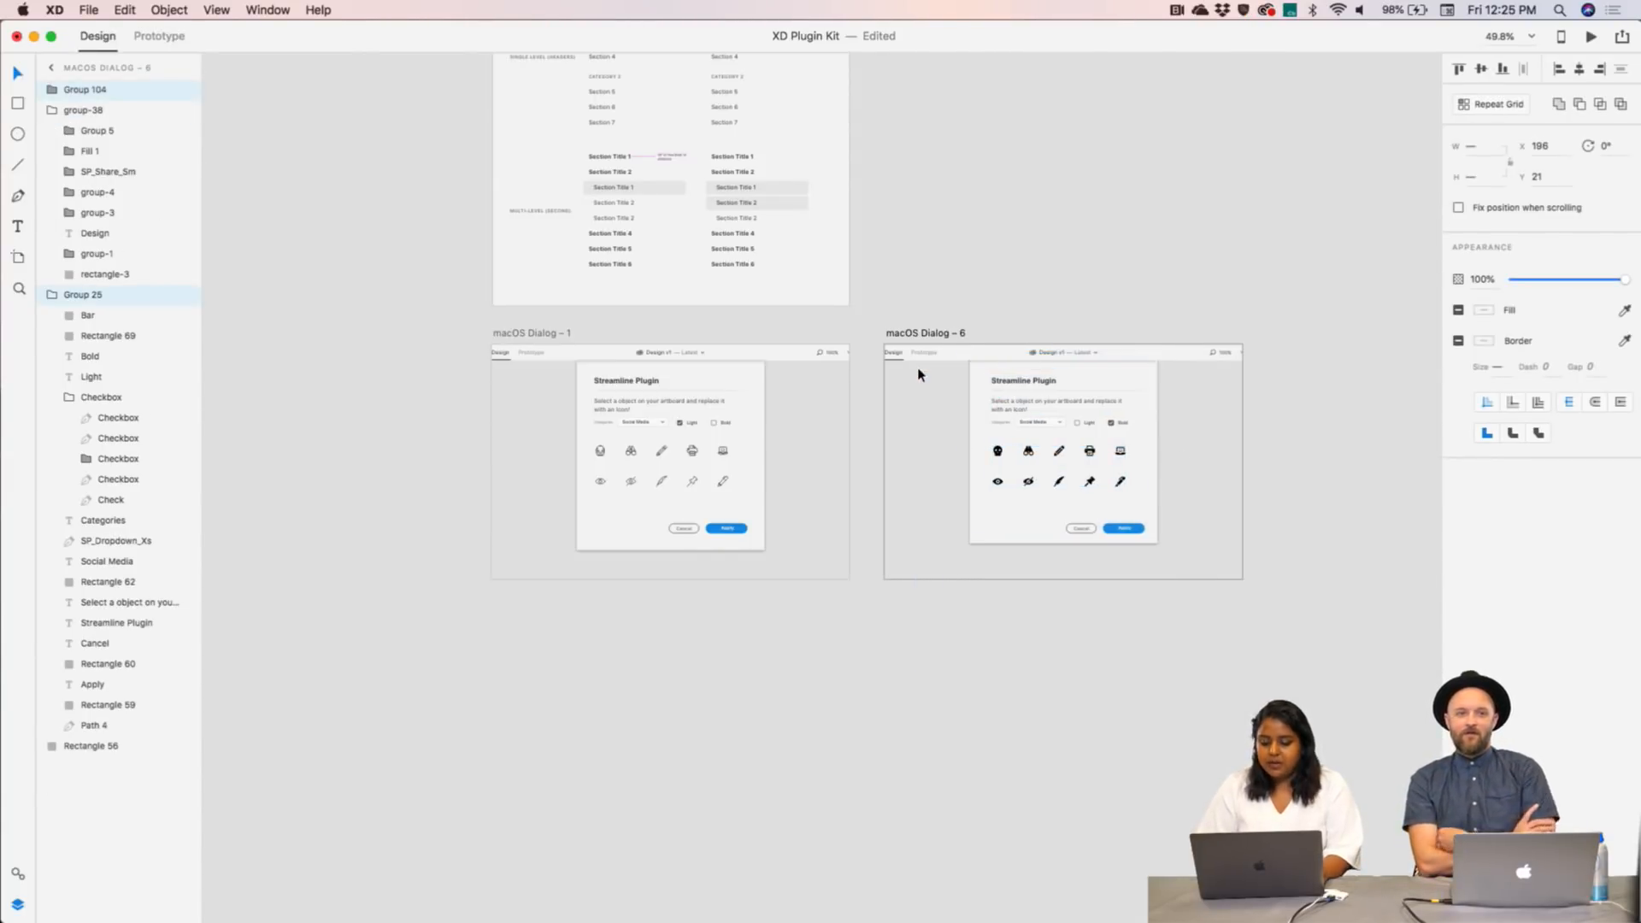
key("shift+Down")
left_click(1011, 369)
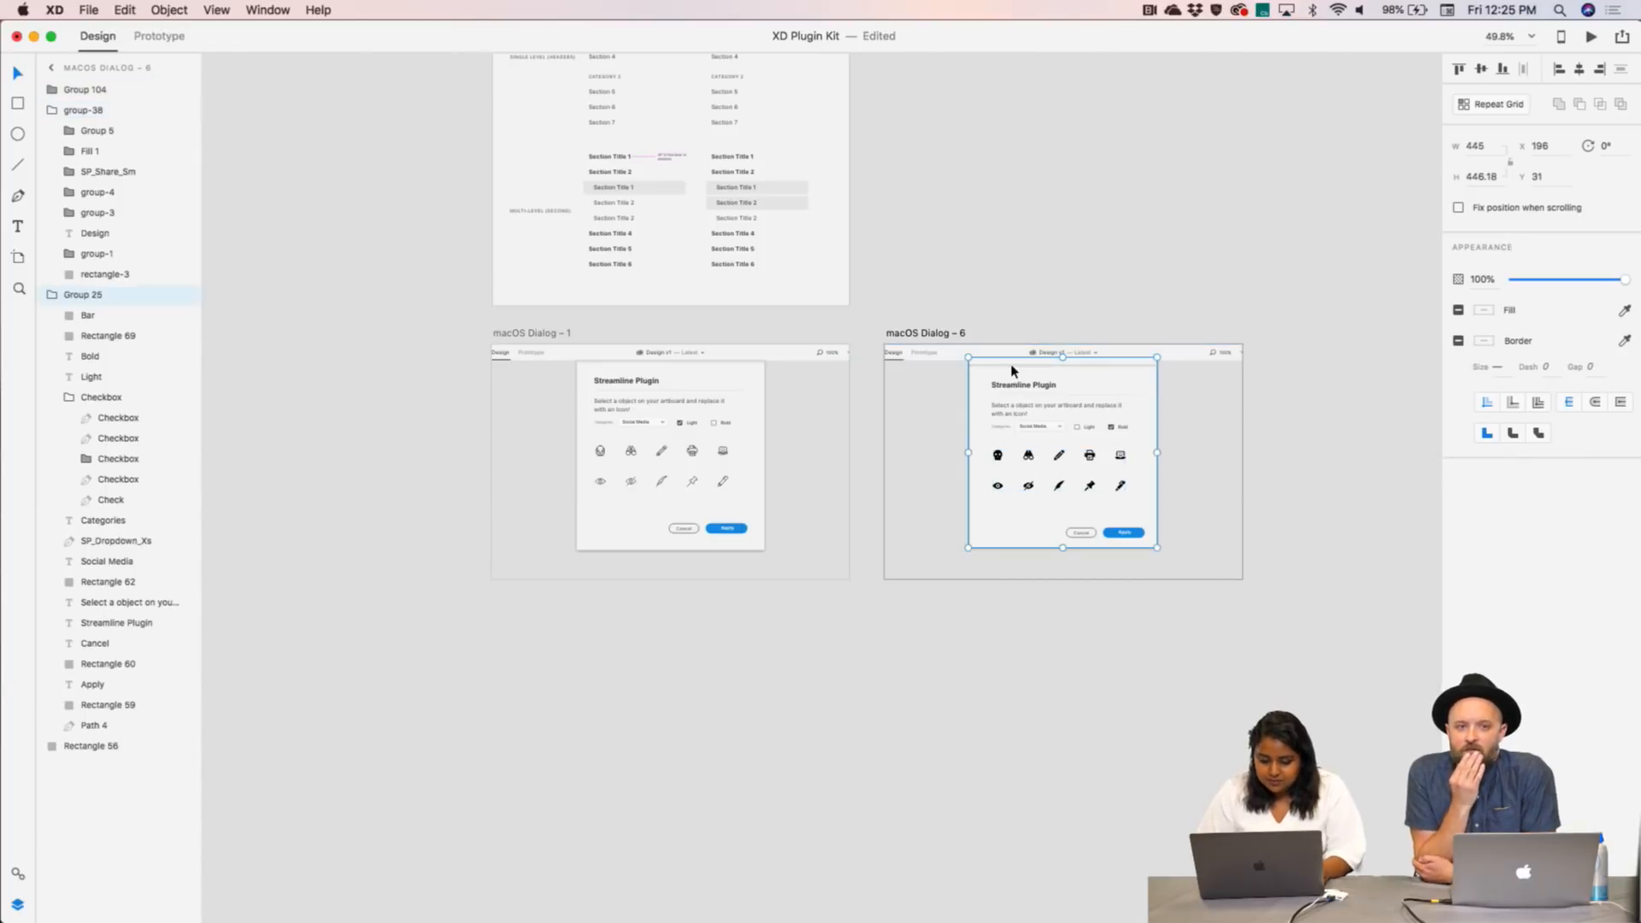
double_click(1011, 369)
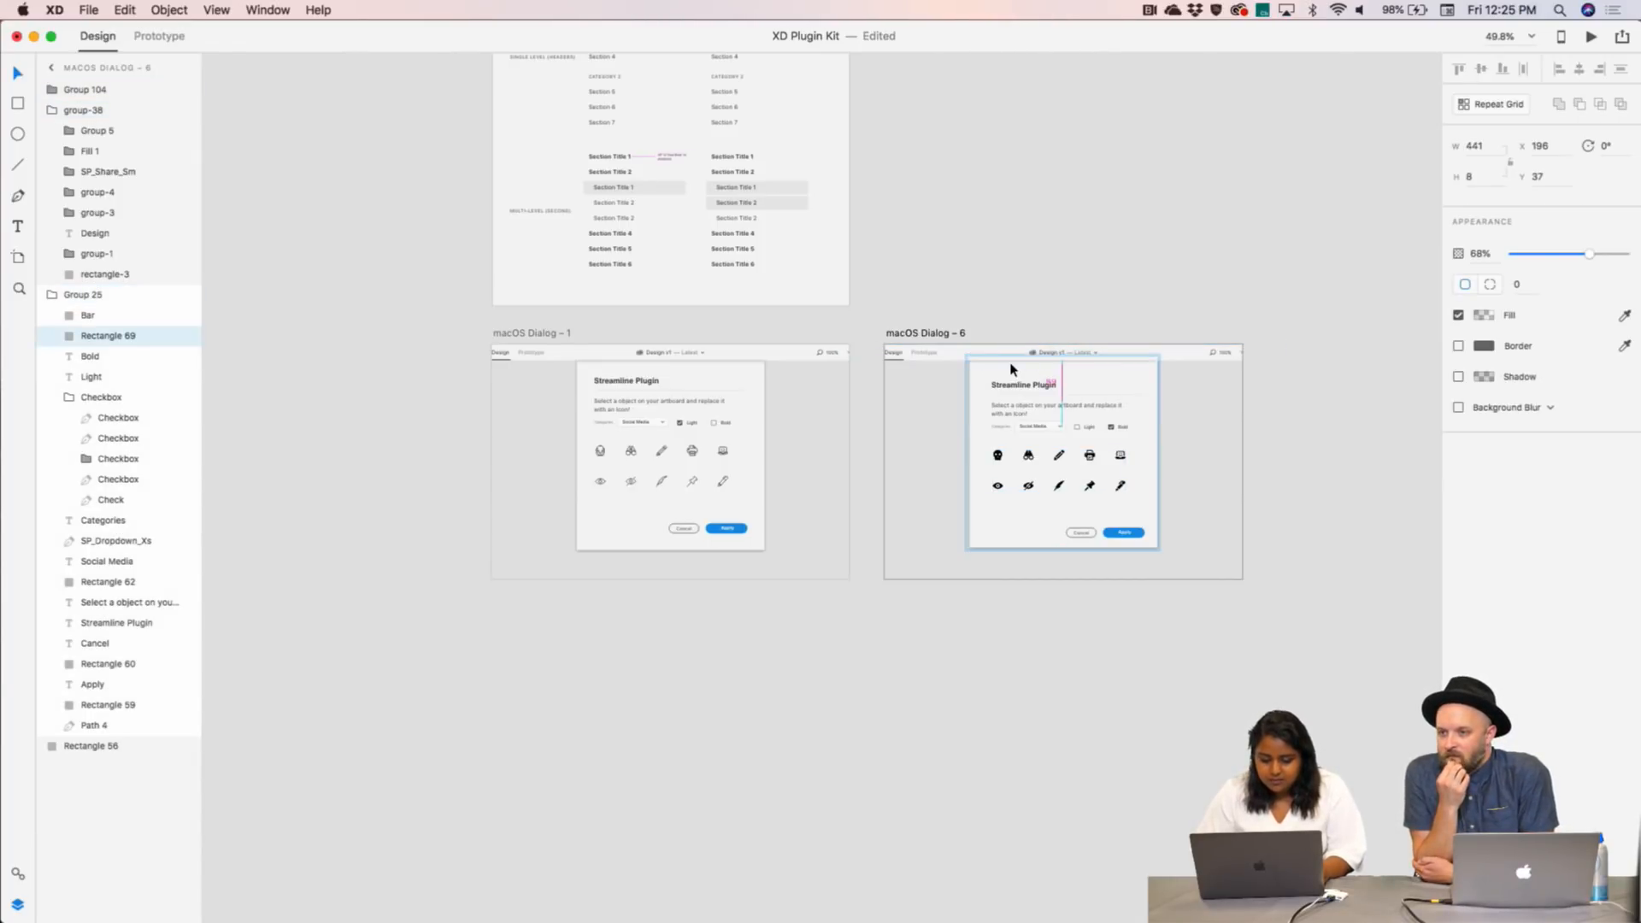
left_click(1092, 260)
scroll(1091, 261, "down", 2)
scroll(1090, 264, "up", 6)
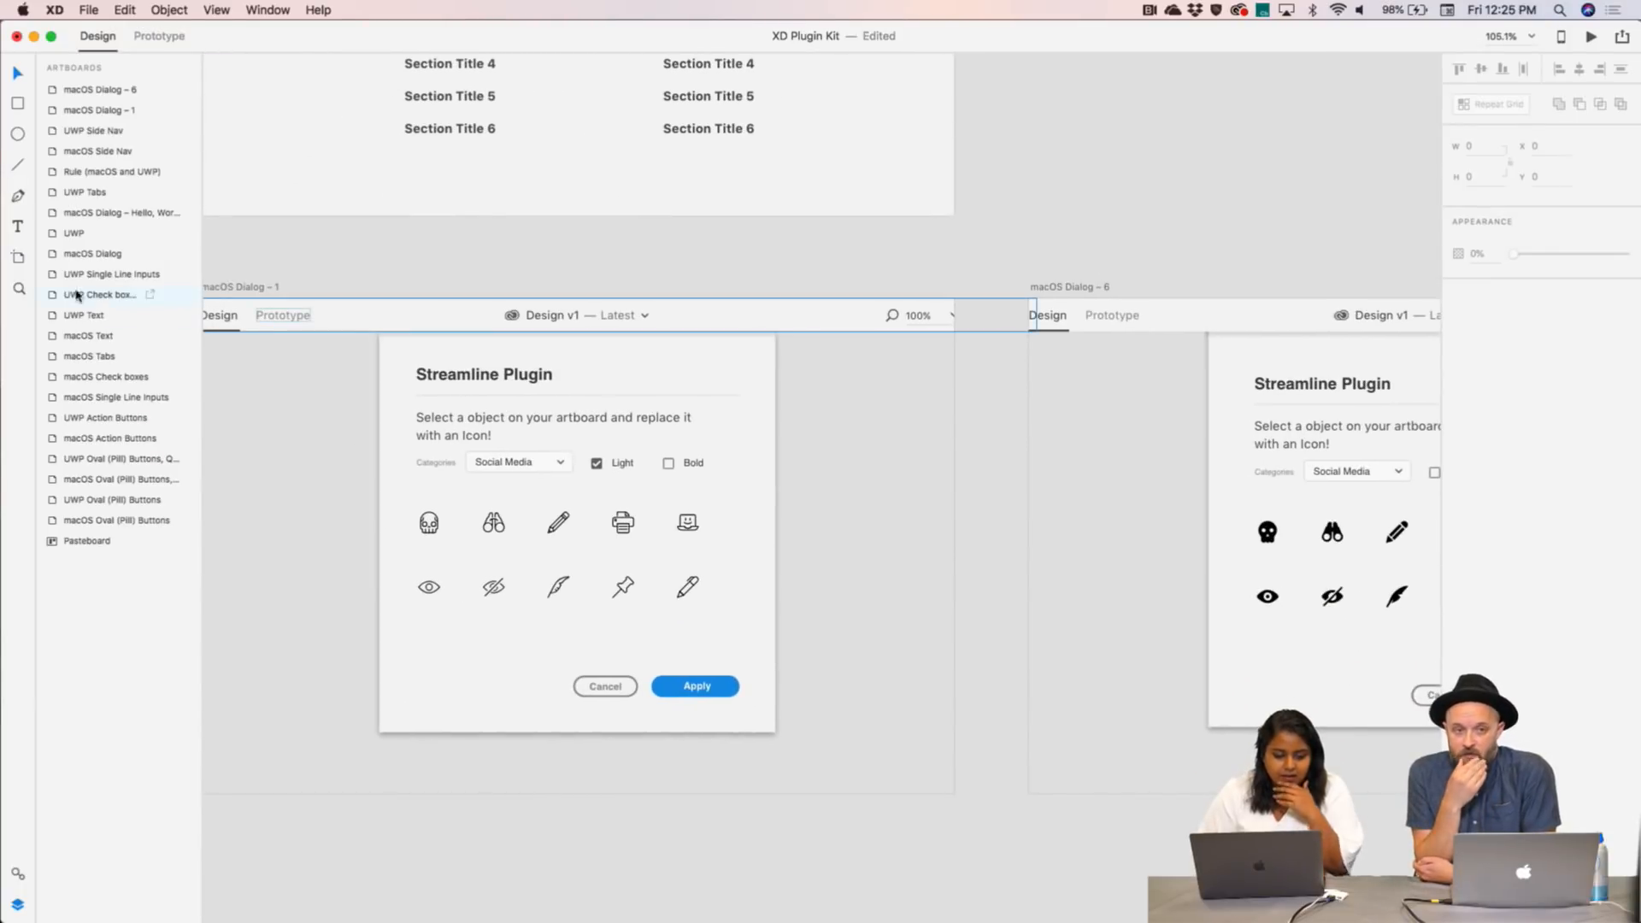
- Draw a small placeholder circle beside the dialog and zoom in on it
left_click(17, 134)
left_click_drag(833, 493, 885, 539)
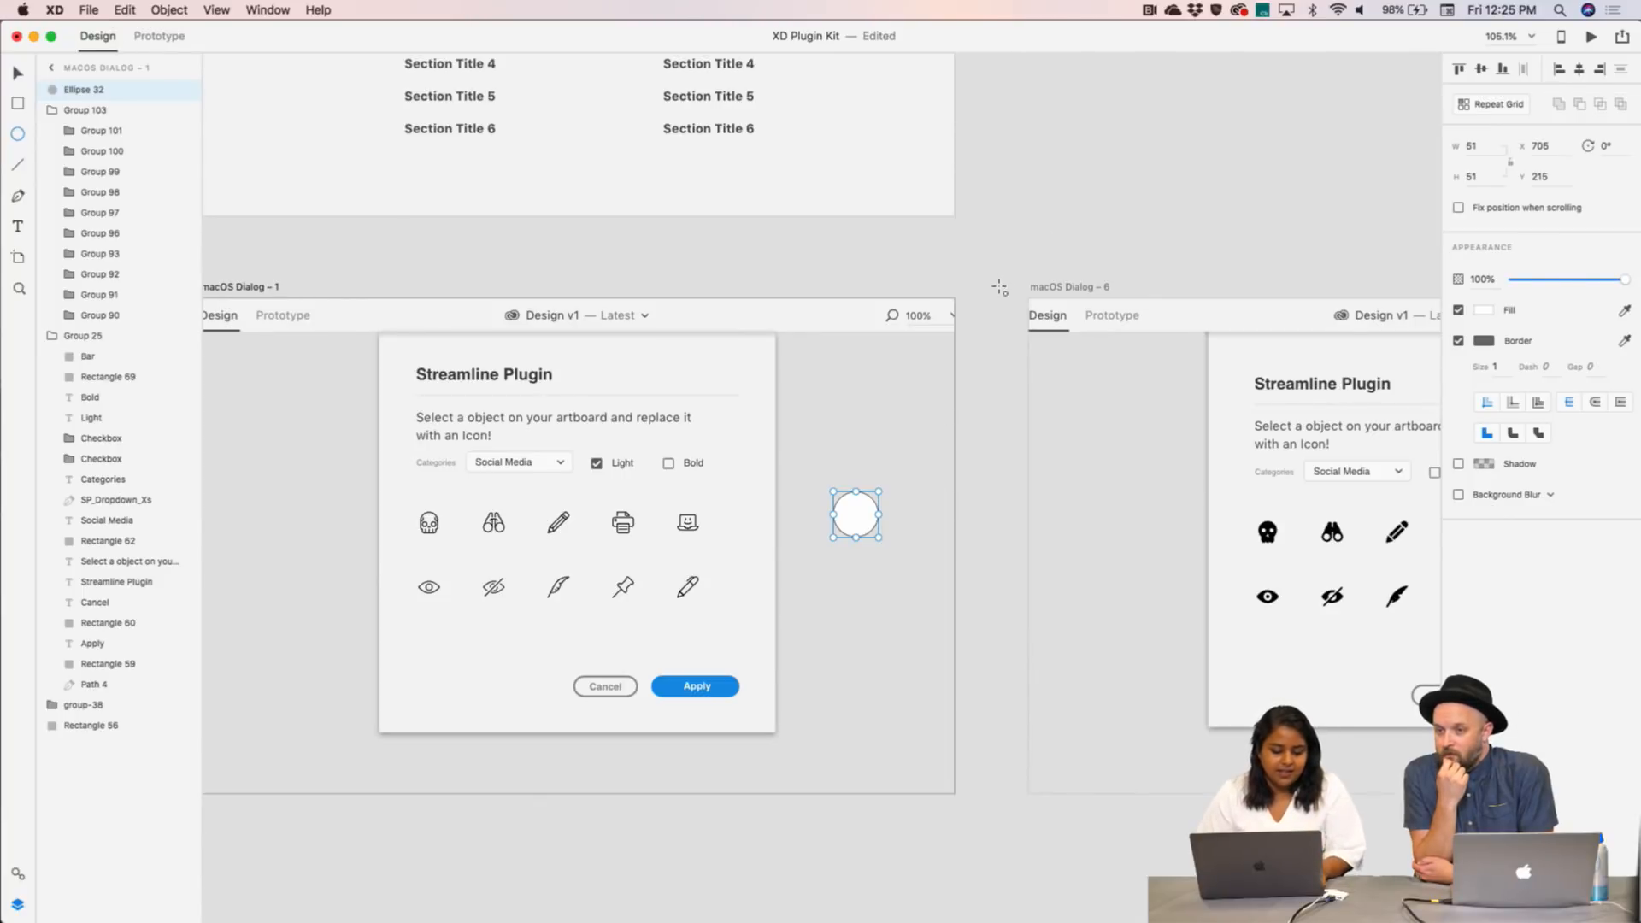
scroll(988, 284, "down", 3)
scroll(989, 284, "left", 2)
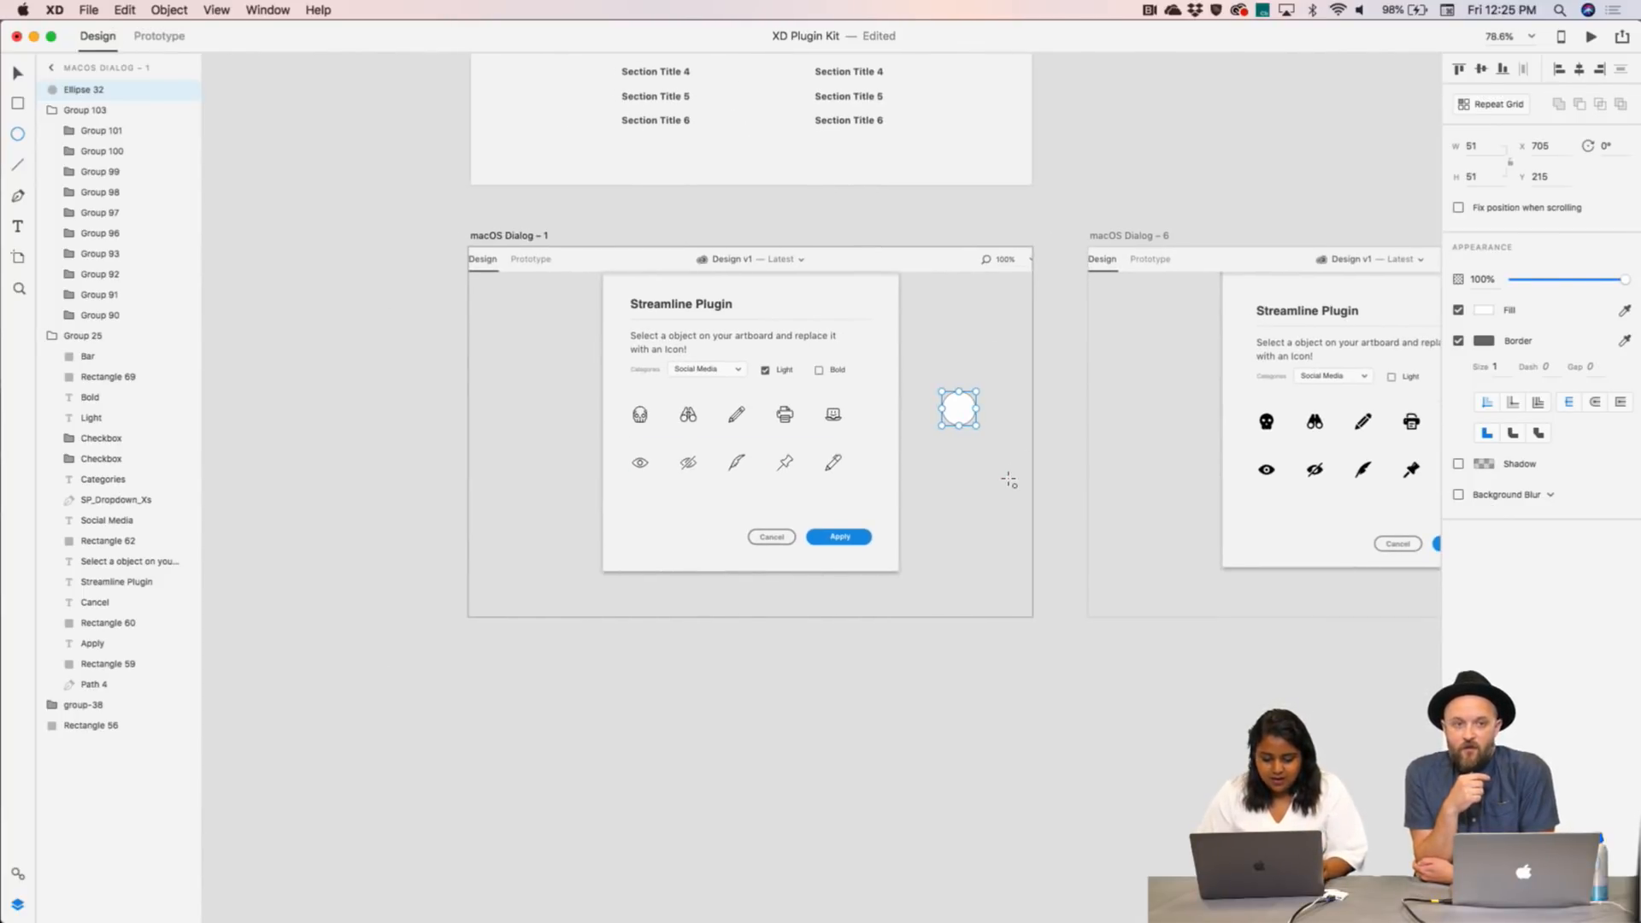
scroll(1035, 545, "up", 3)
scroll(1034, 544, "up", 2)
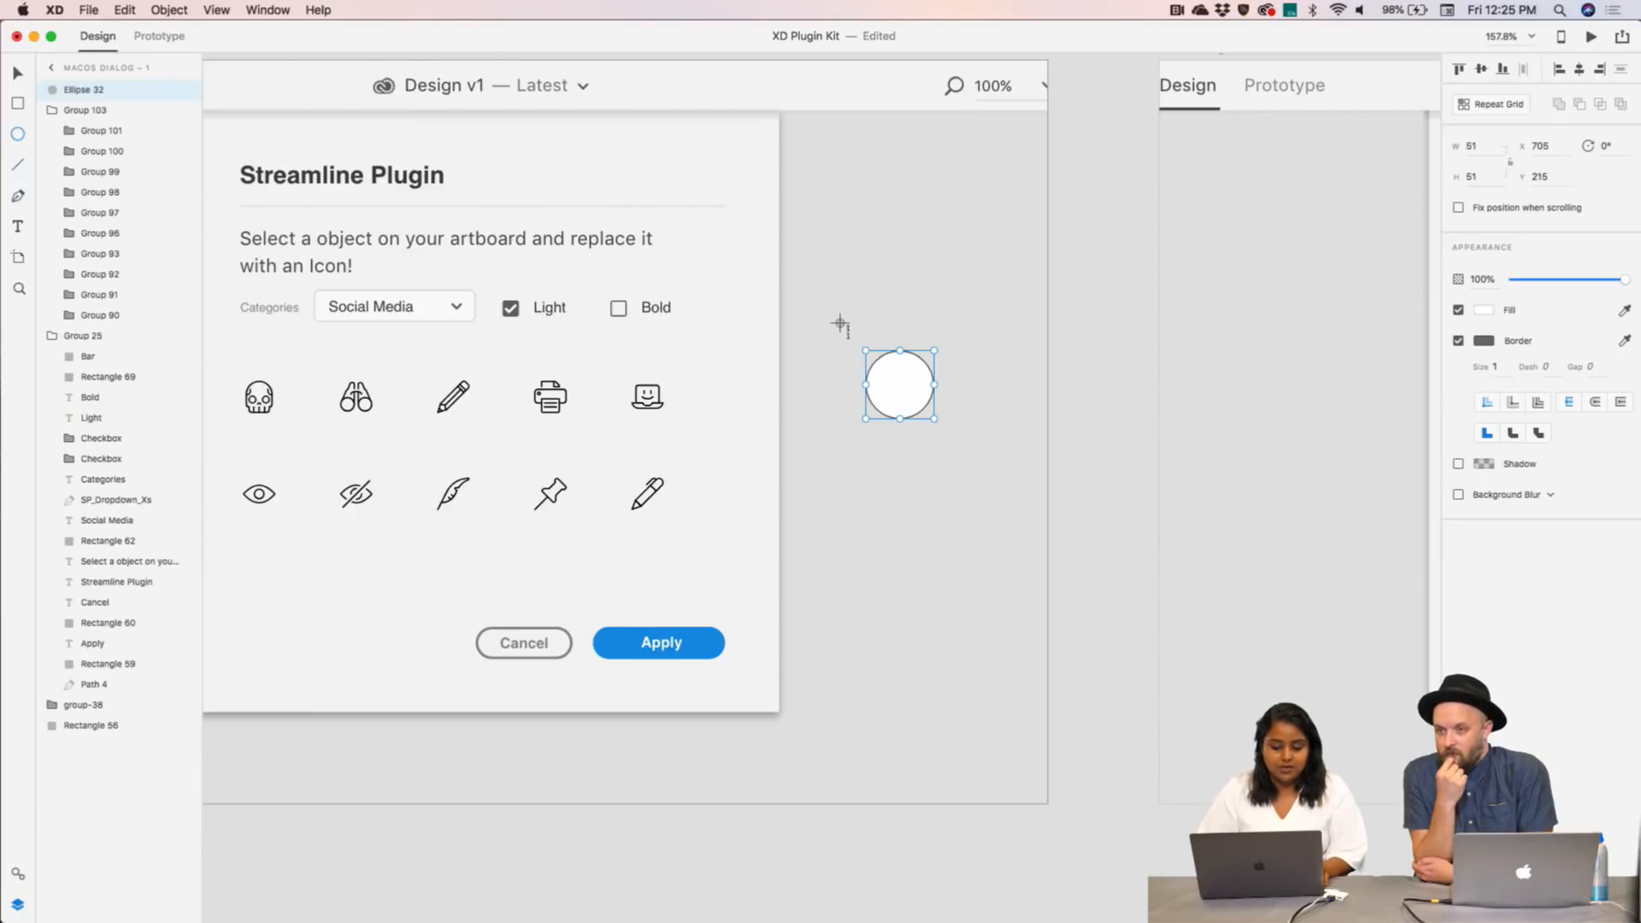
- Take a Cmd+Shift+4 screenshot of the placeholder circle
left_click_drag(840, 322, 959, 444)
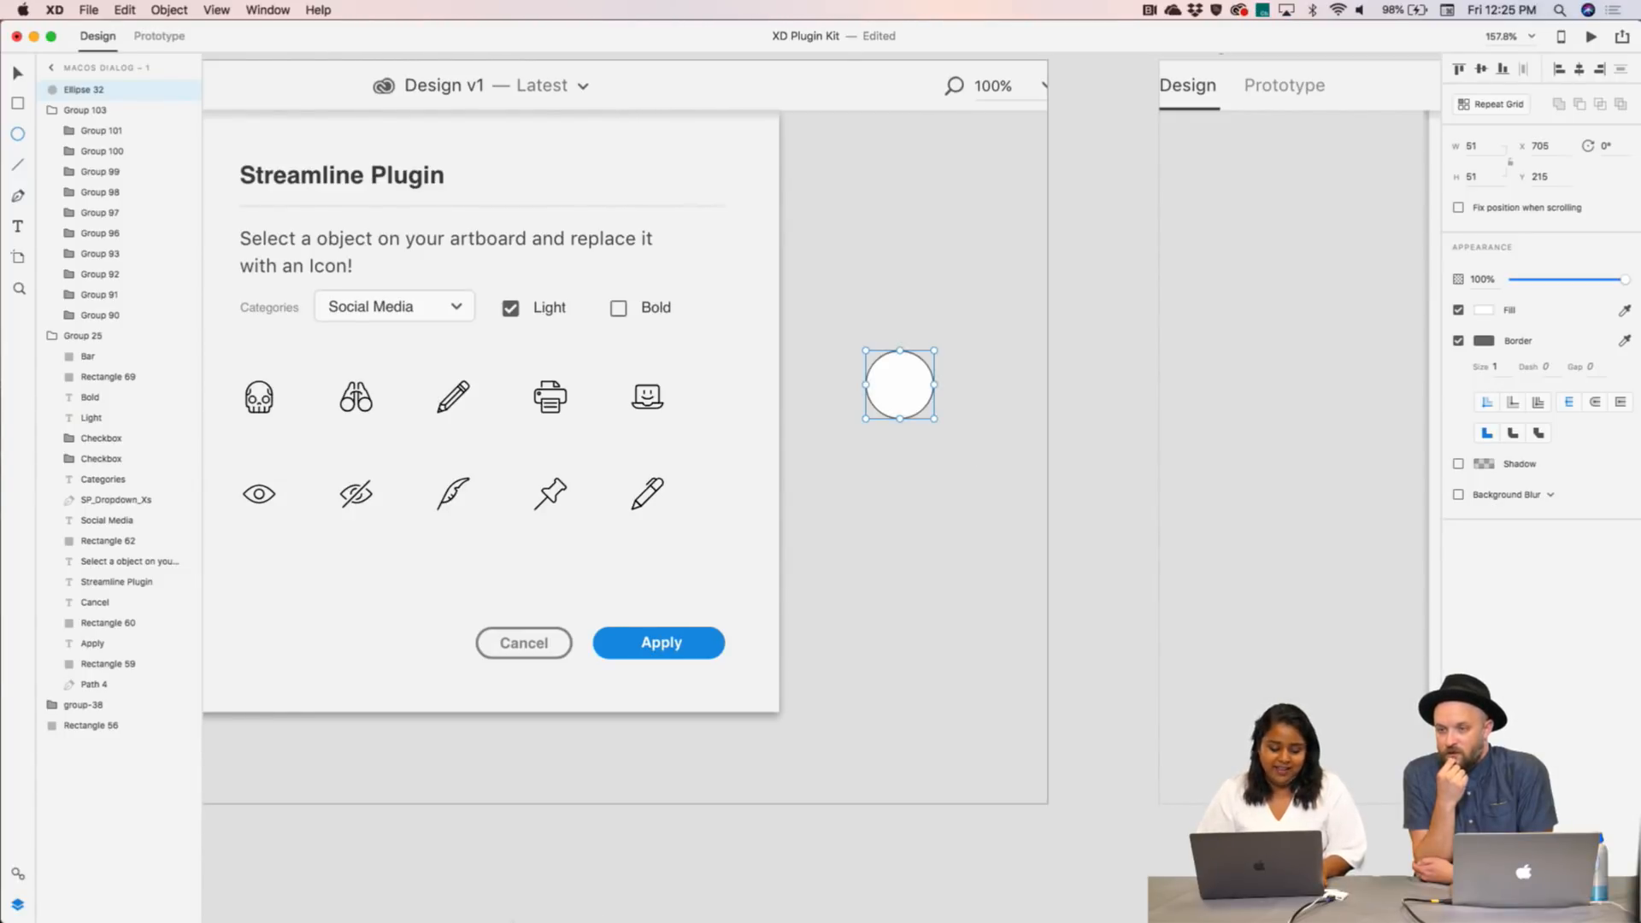
mouse_move(112, 893)
left_click(202, 891)
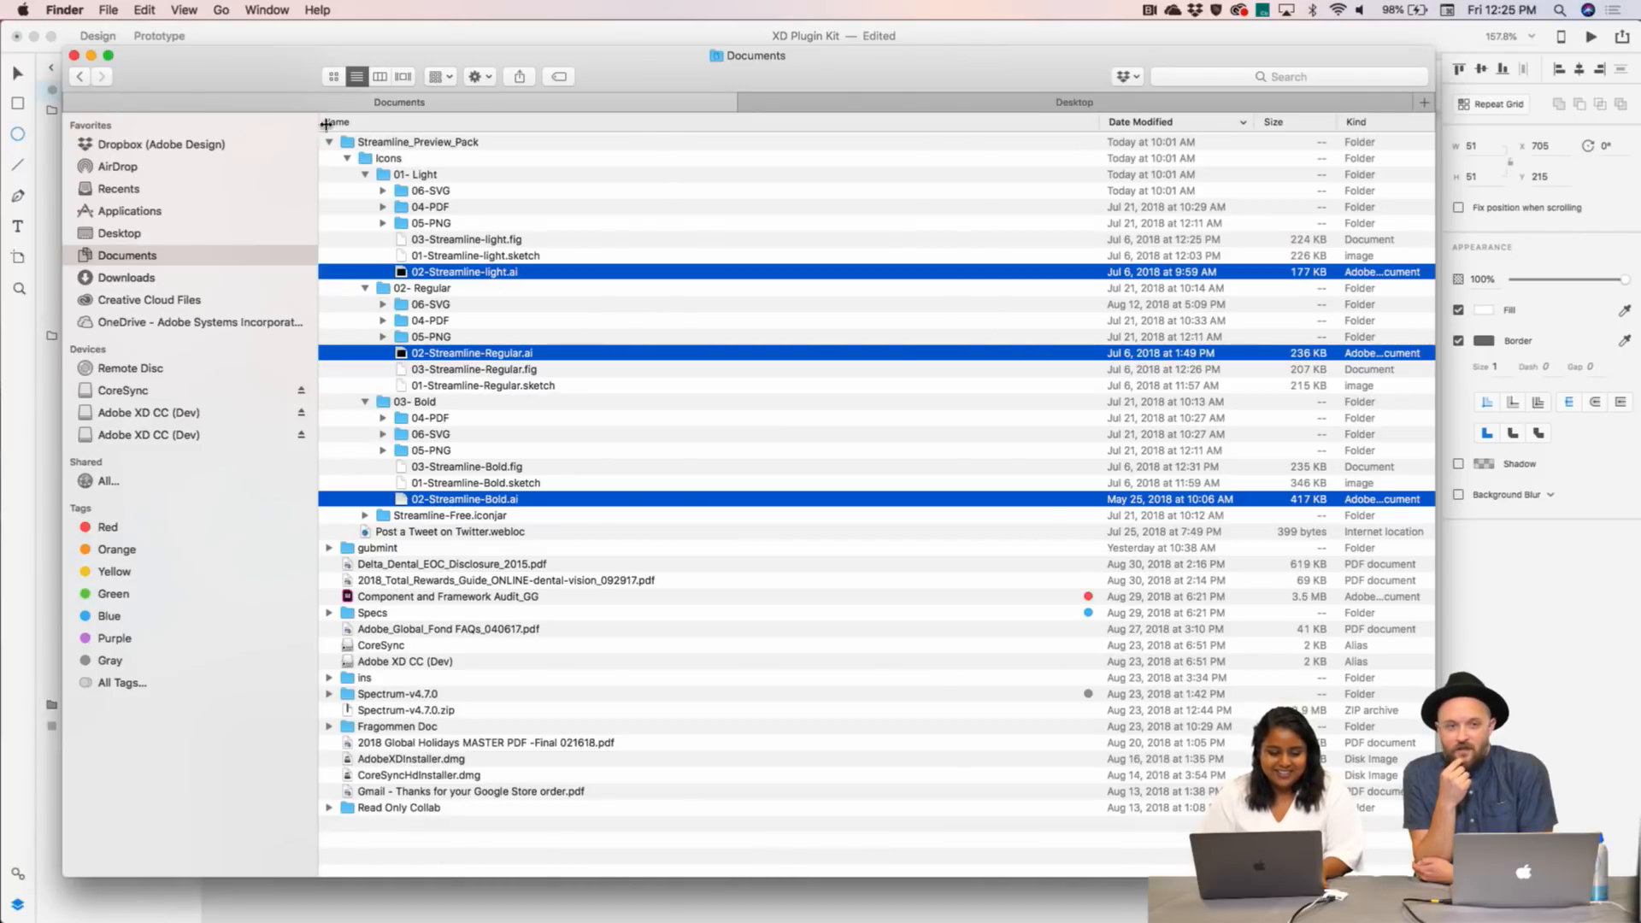
- Drag the Desktop's 12.25.32 PM circle screenshot onto the XD canvas, then minimize Finder
left_click(129, 232)
left_click(396, 142)
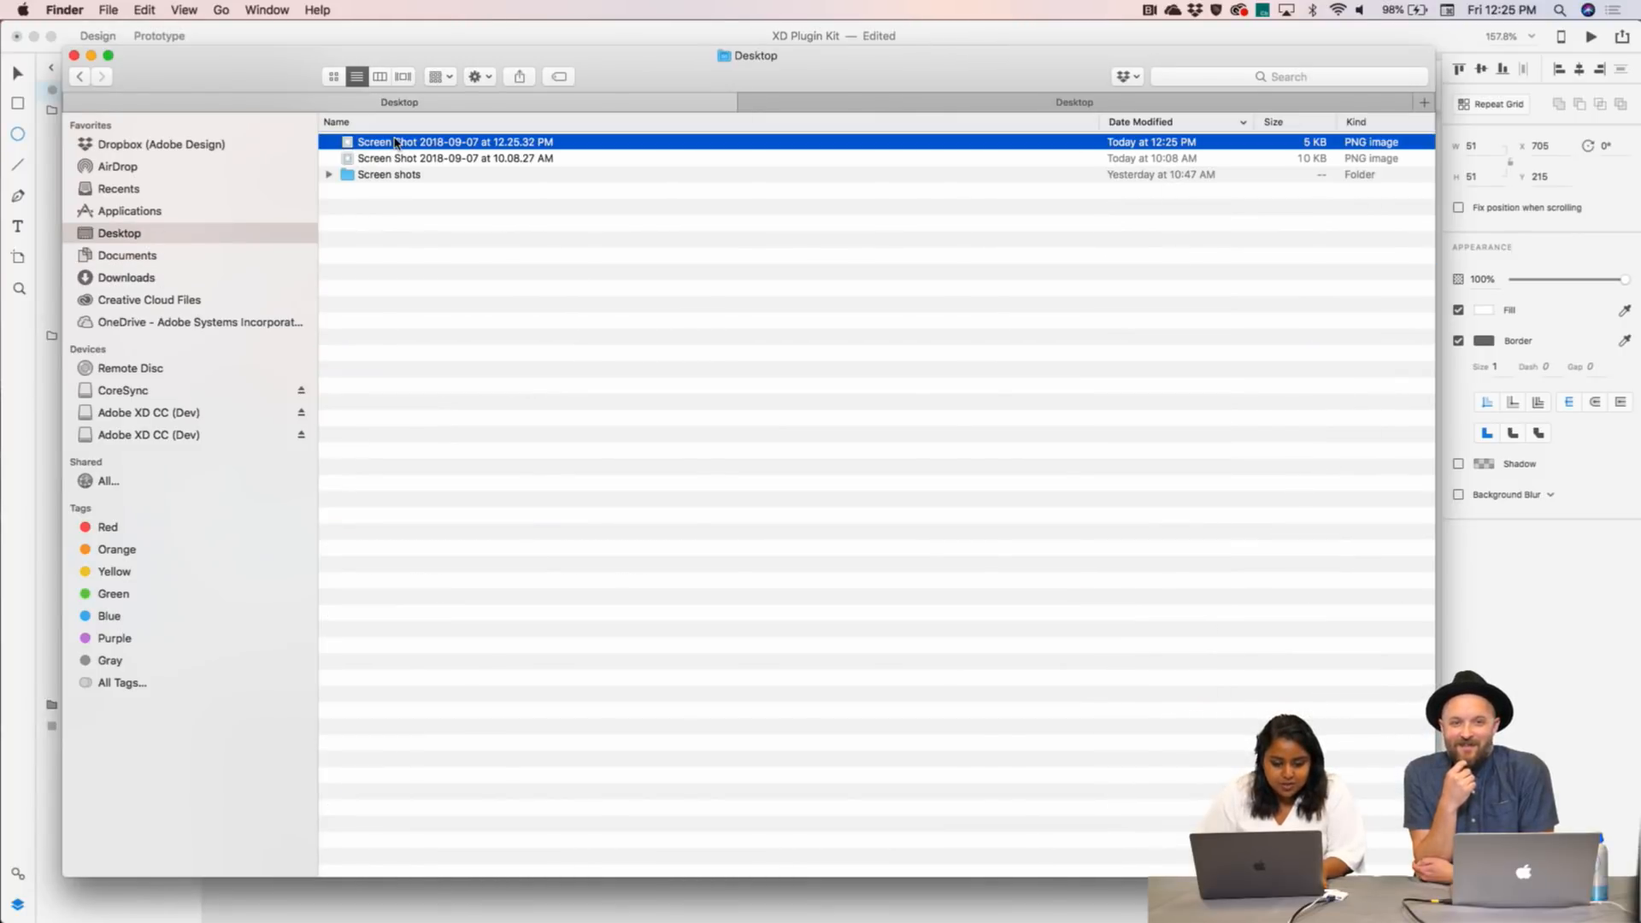
left_click_drag(202, 57, 912, 347)
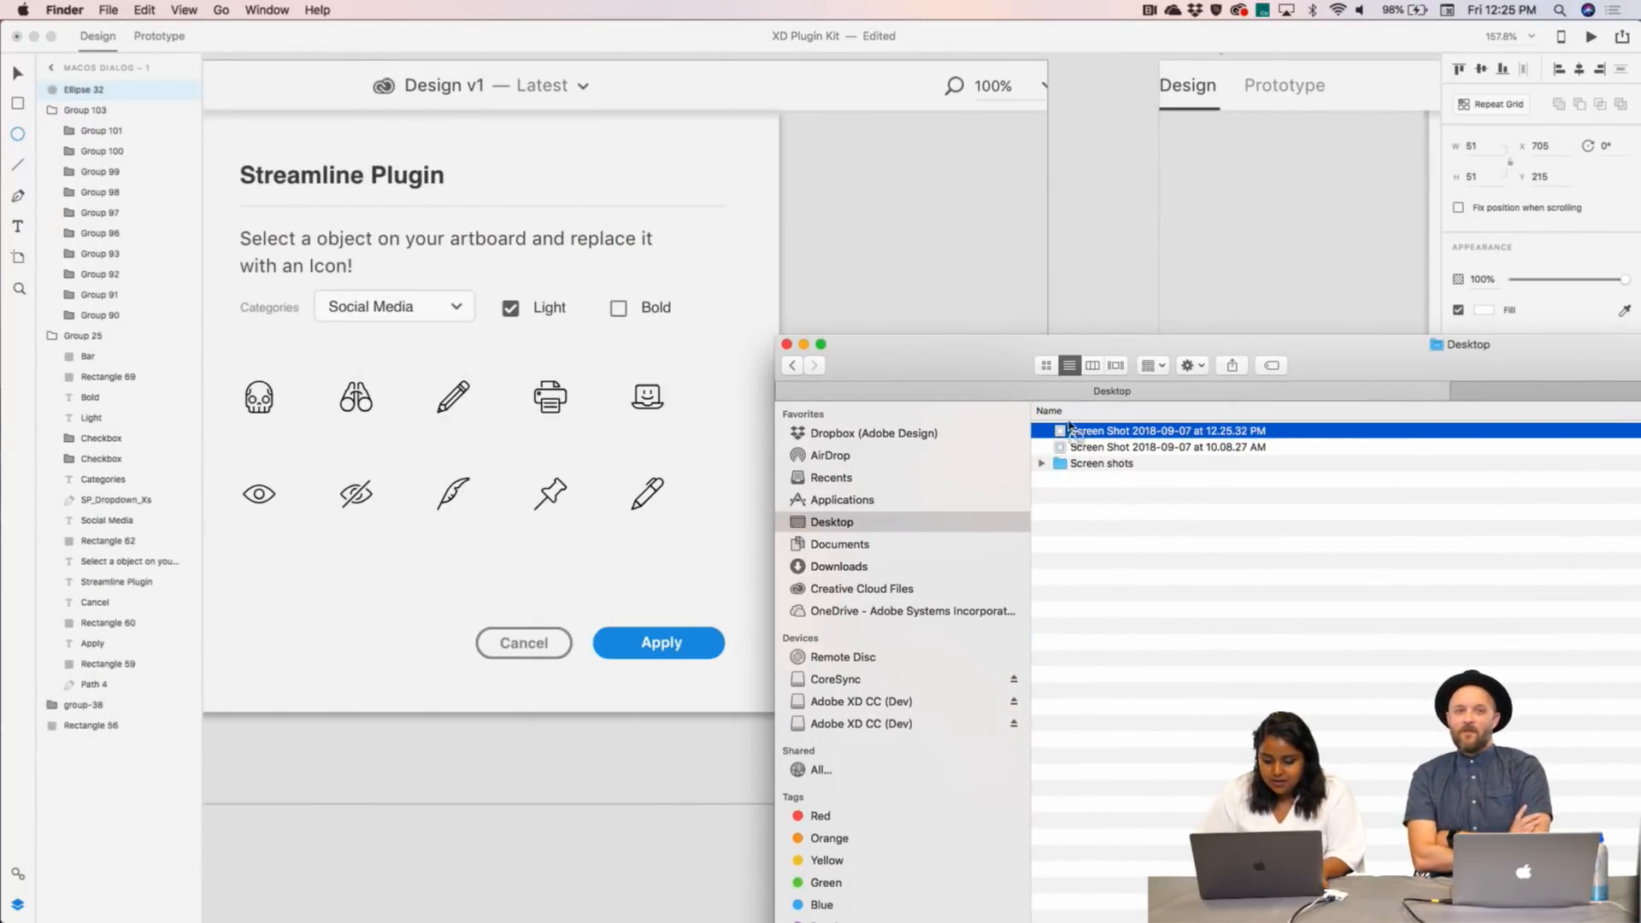
left_click_drag(1069, 424, 898, 278)
right_click(897, 278)
left_click(1097, 246)
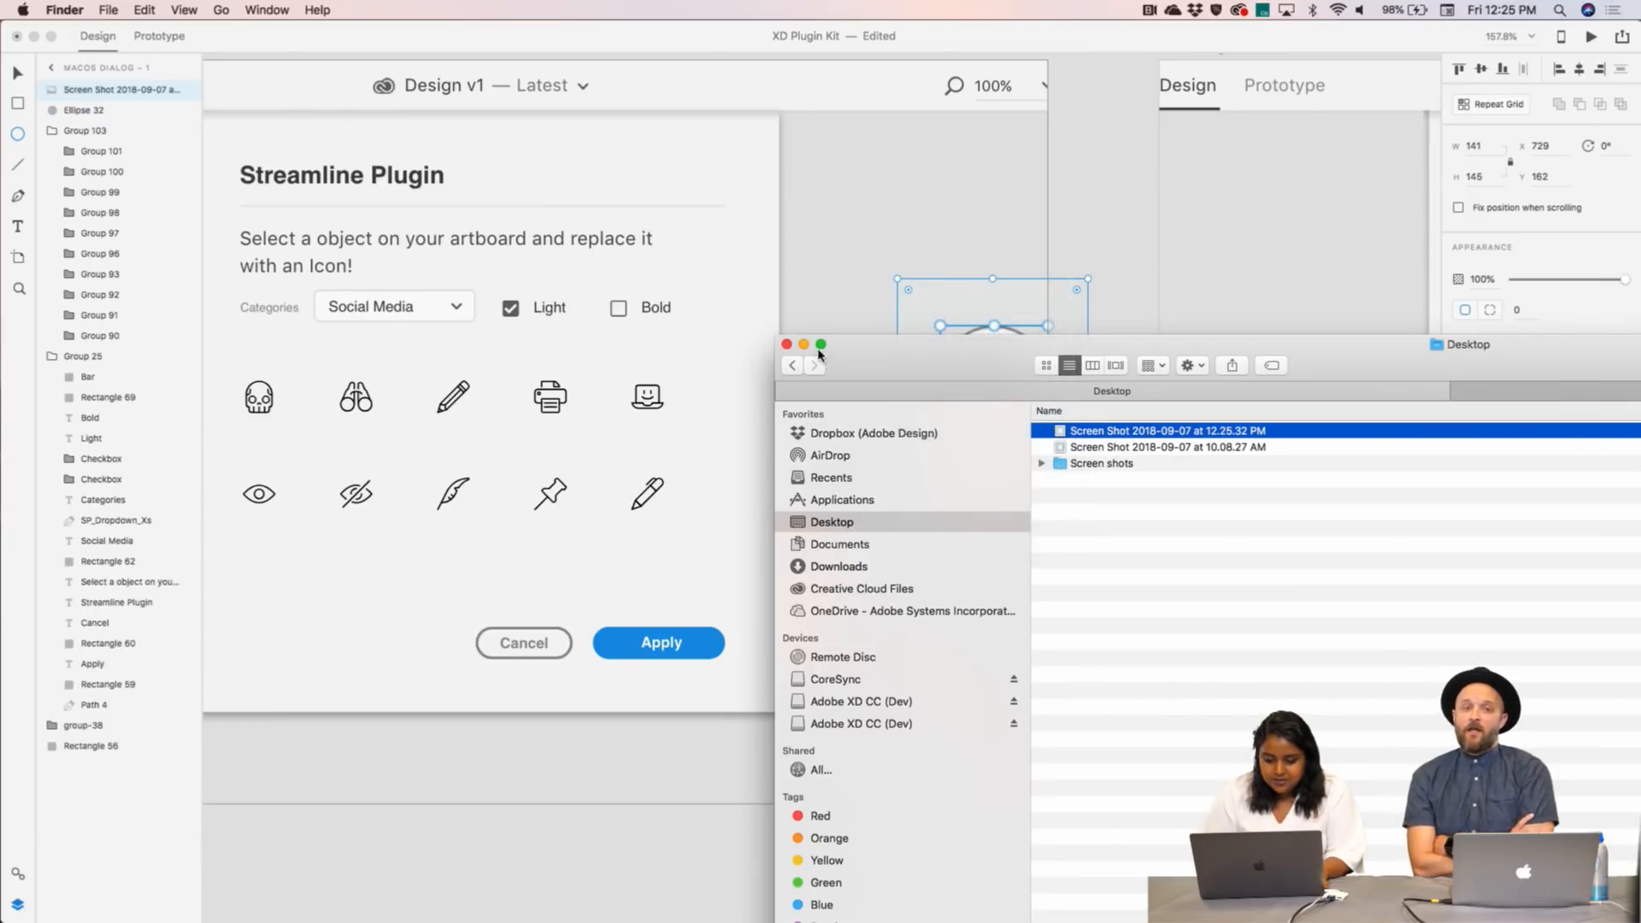
left_click(804, 344)
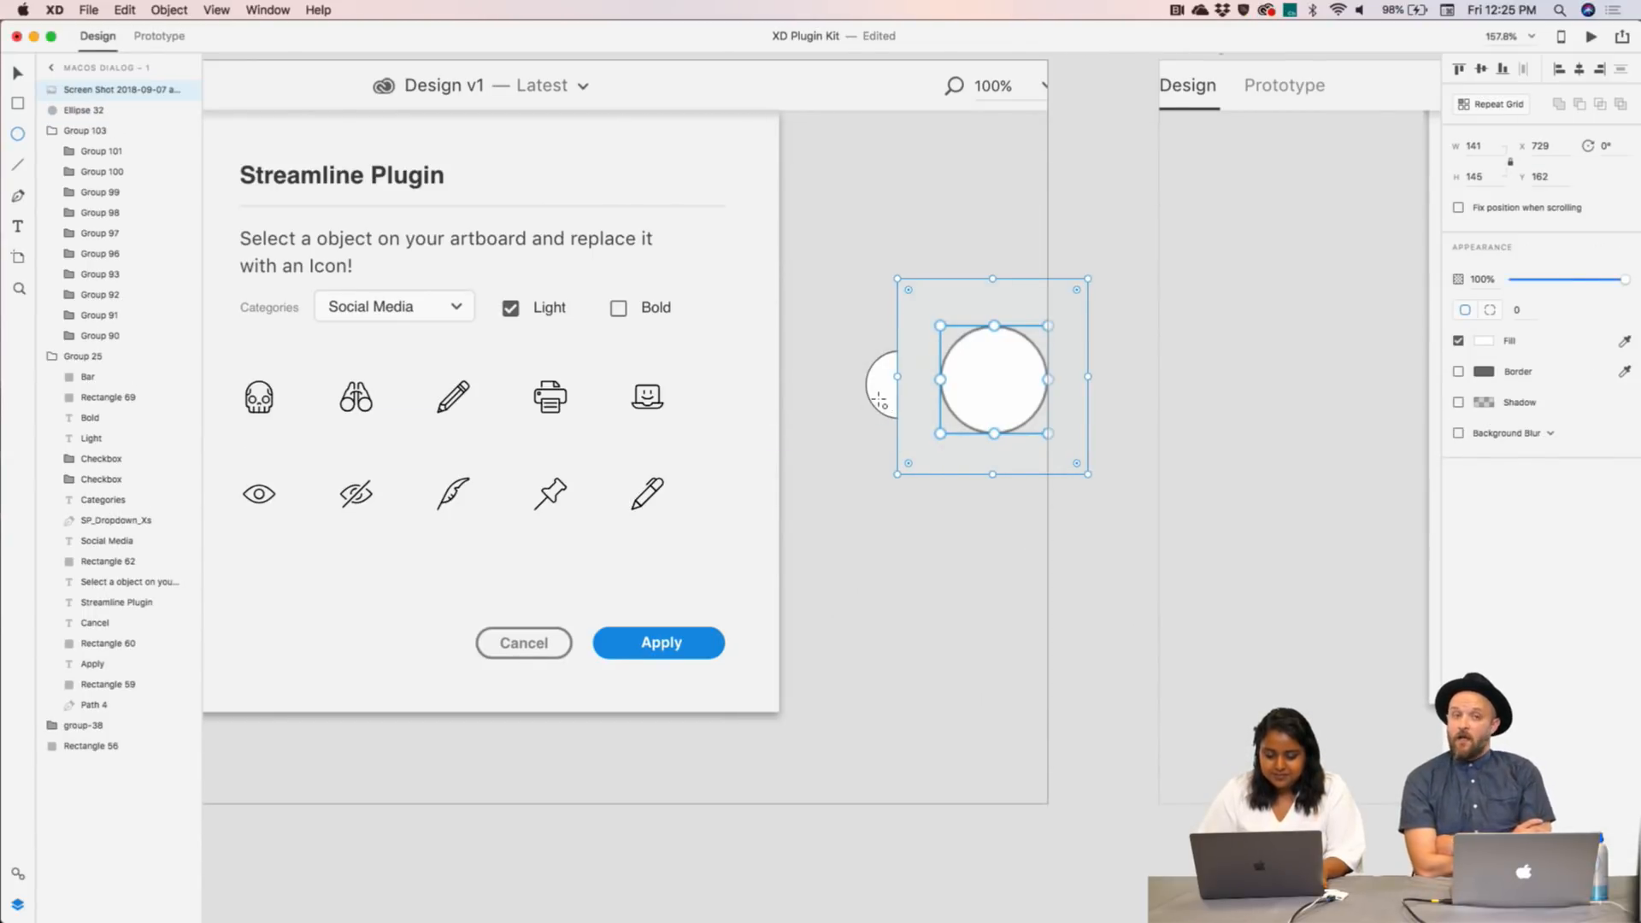
- Undo the stray tiny ellipse and delete the original small placeholder circle, Ellipse 32
left_click_drag(989, 379, 1002, 382)
key("super+z")
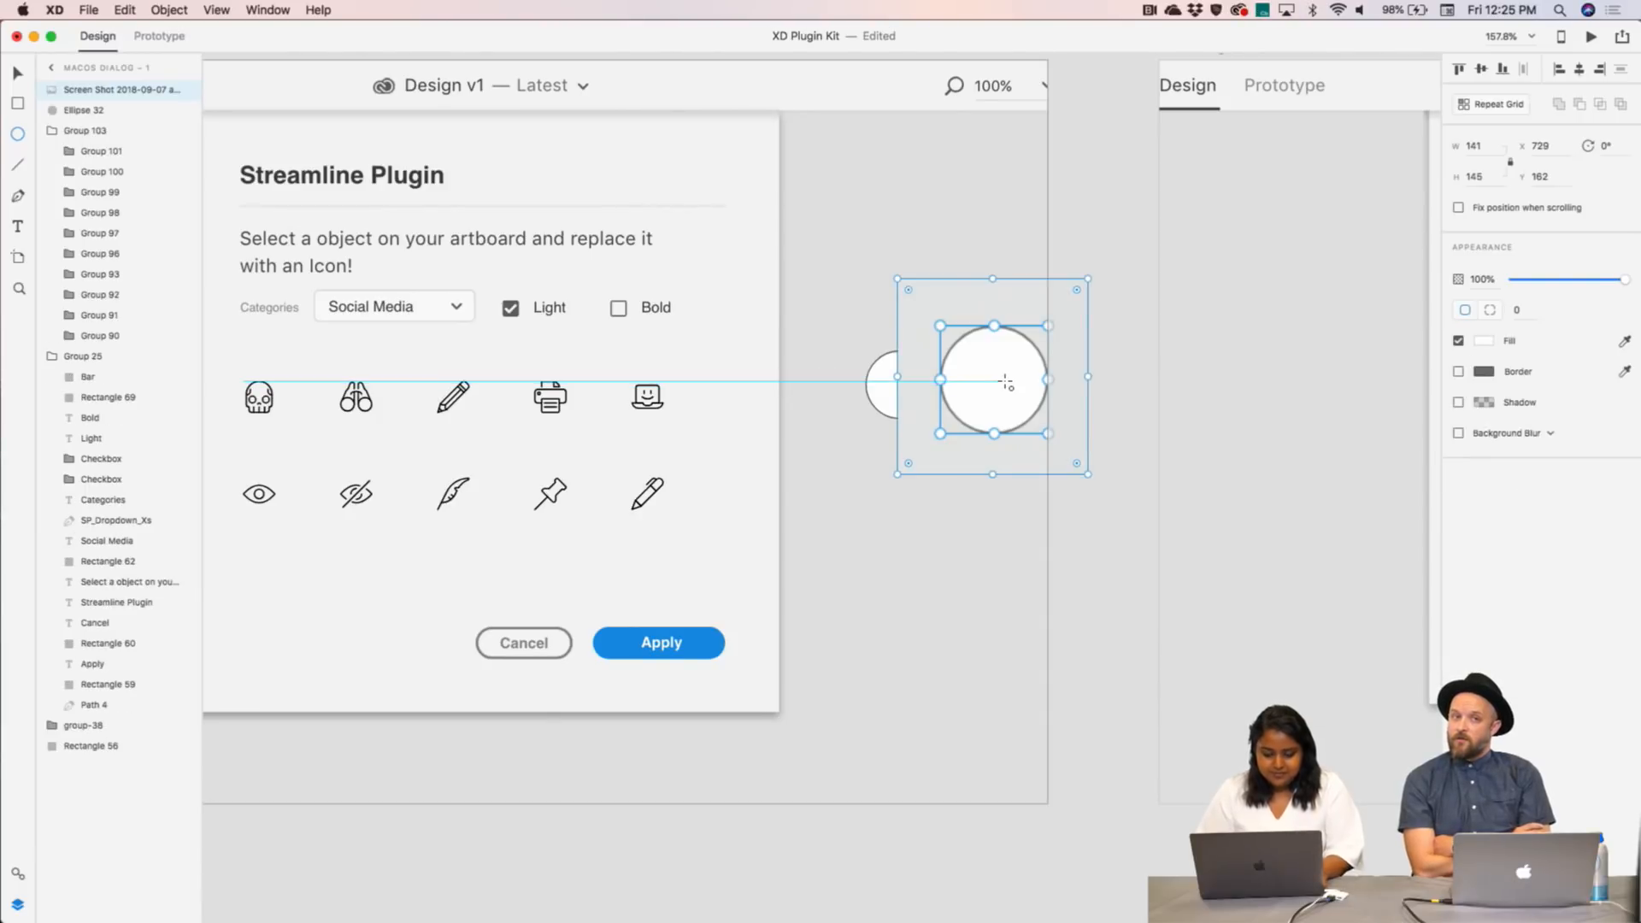
key("Escape")
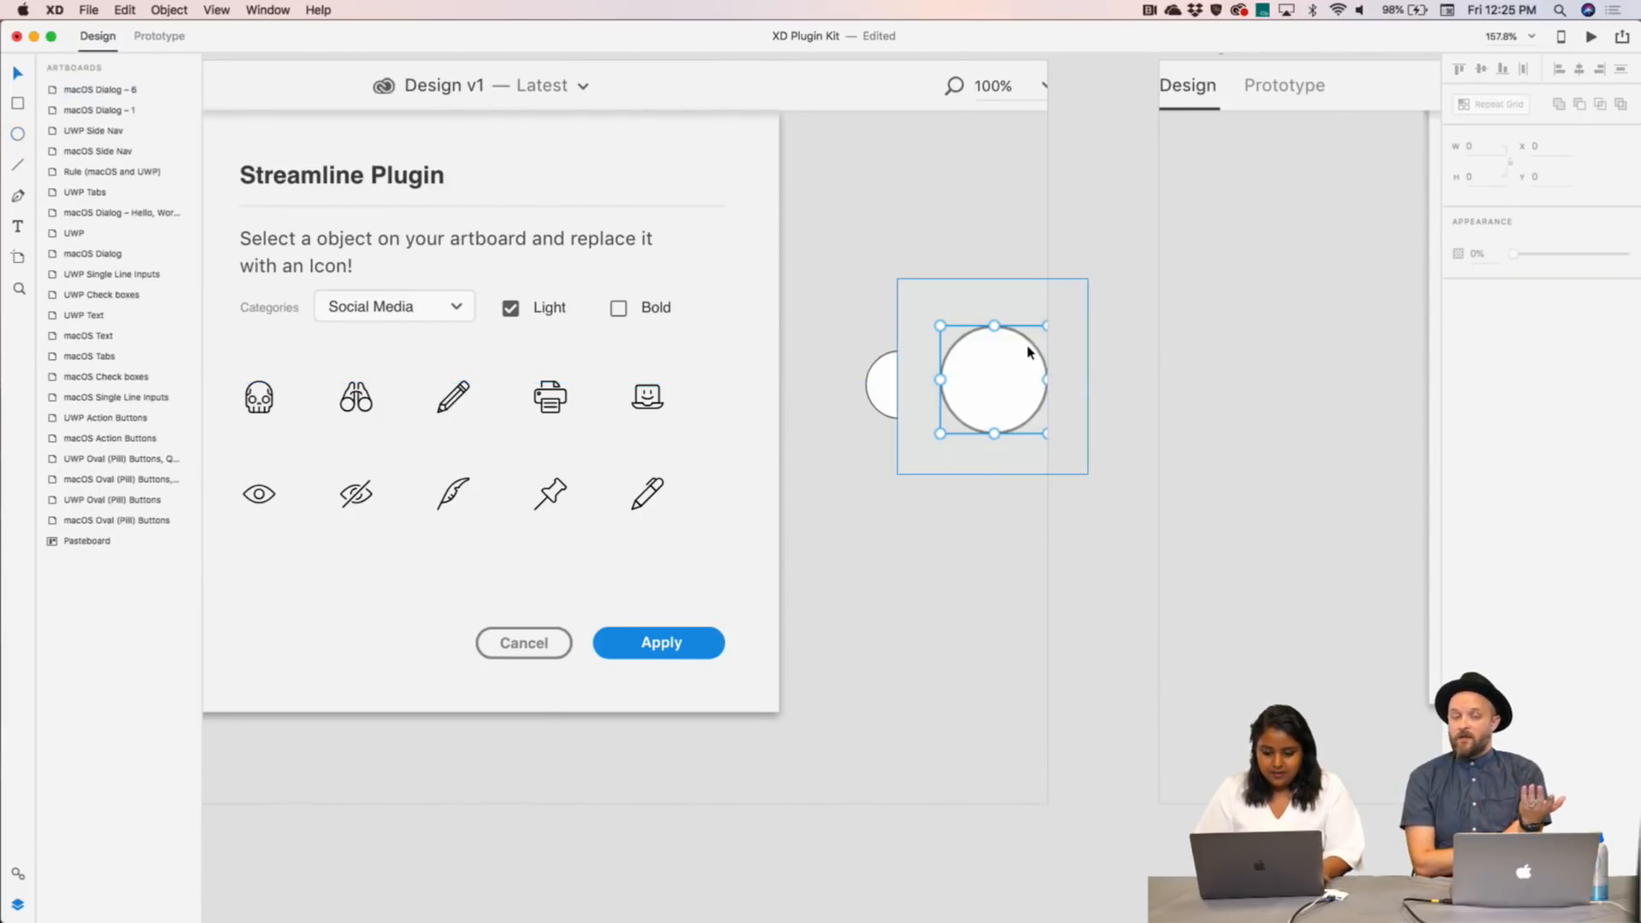
left_click_drag(1026, 352, 1039, 235)
left_click(906, 396)
key("Delete")
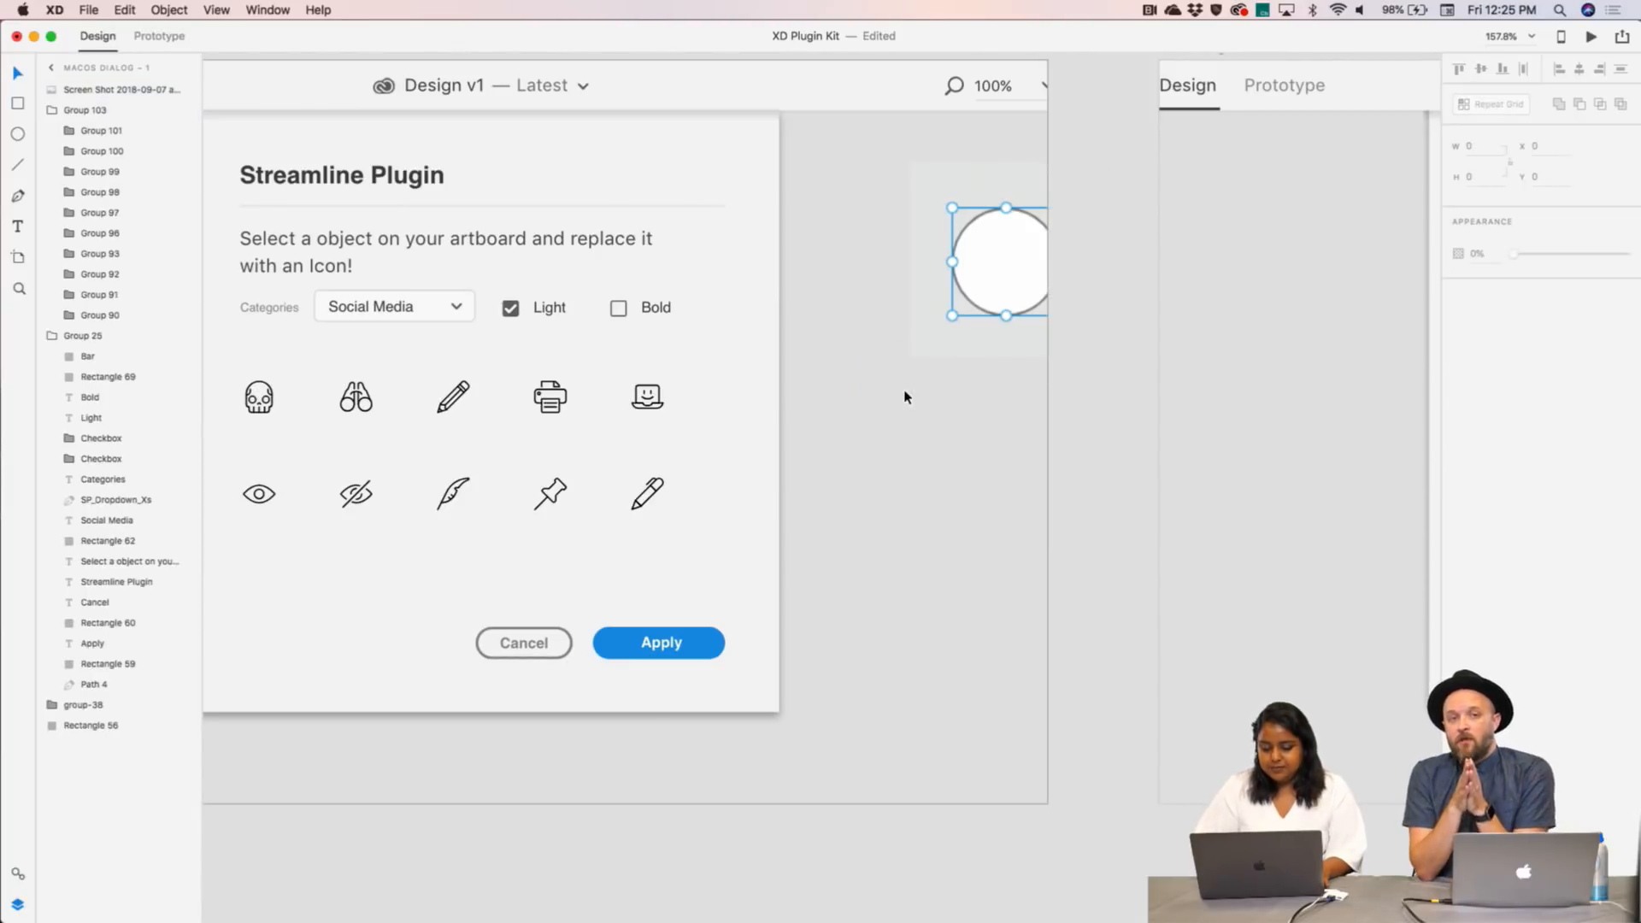
- Move the circle screenshot into the old circle's spot and shrink it to about 65×67
left_click_drag(1041, 348, 1001, 439)
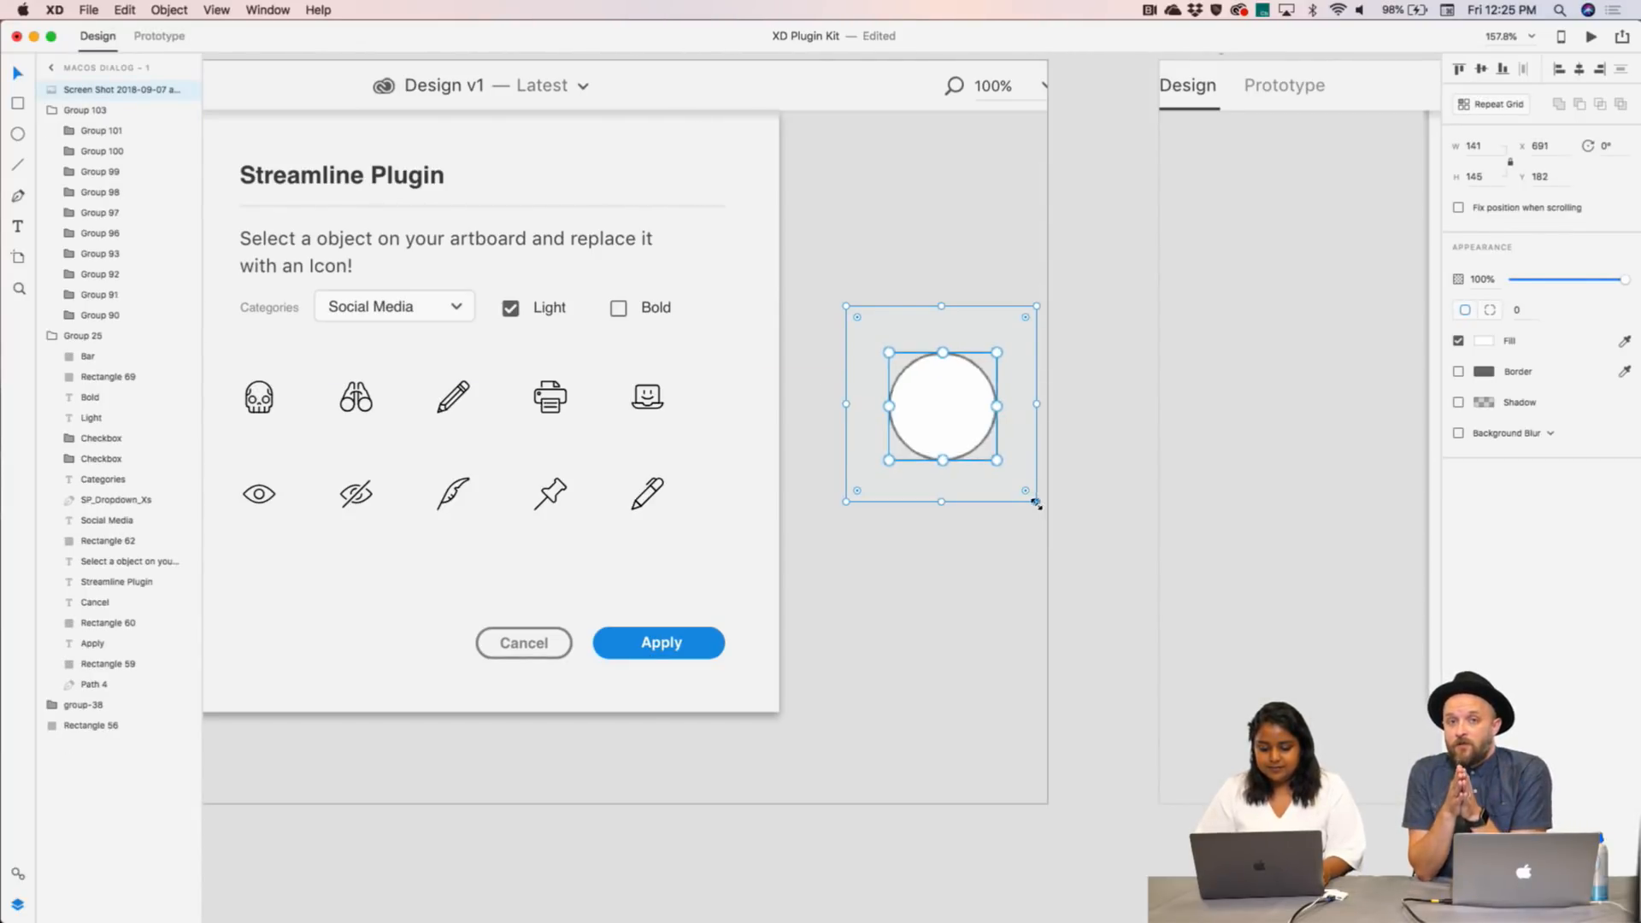
left_click_drag(1034, 505, 897, 410)
left_click(979, 278)
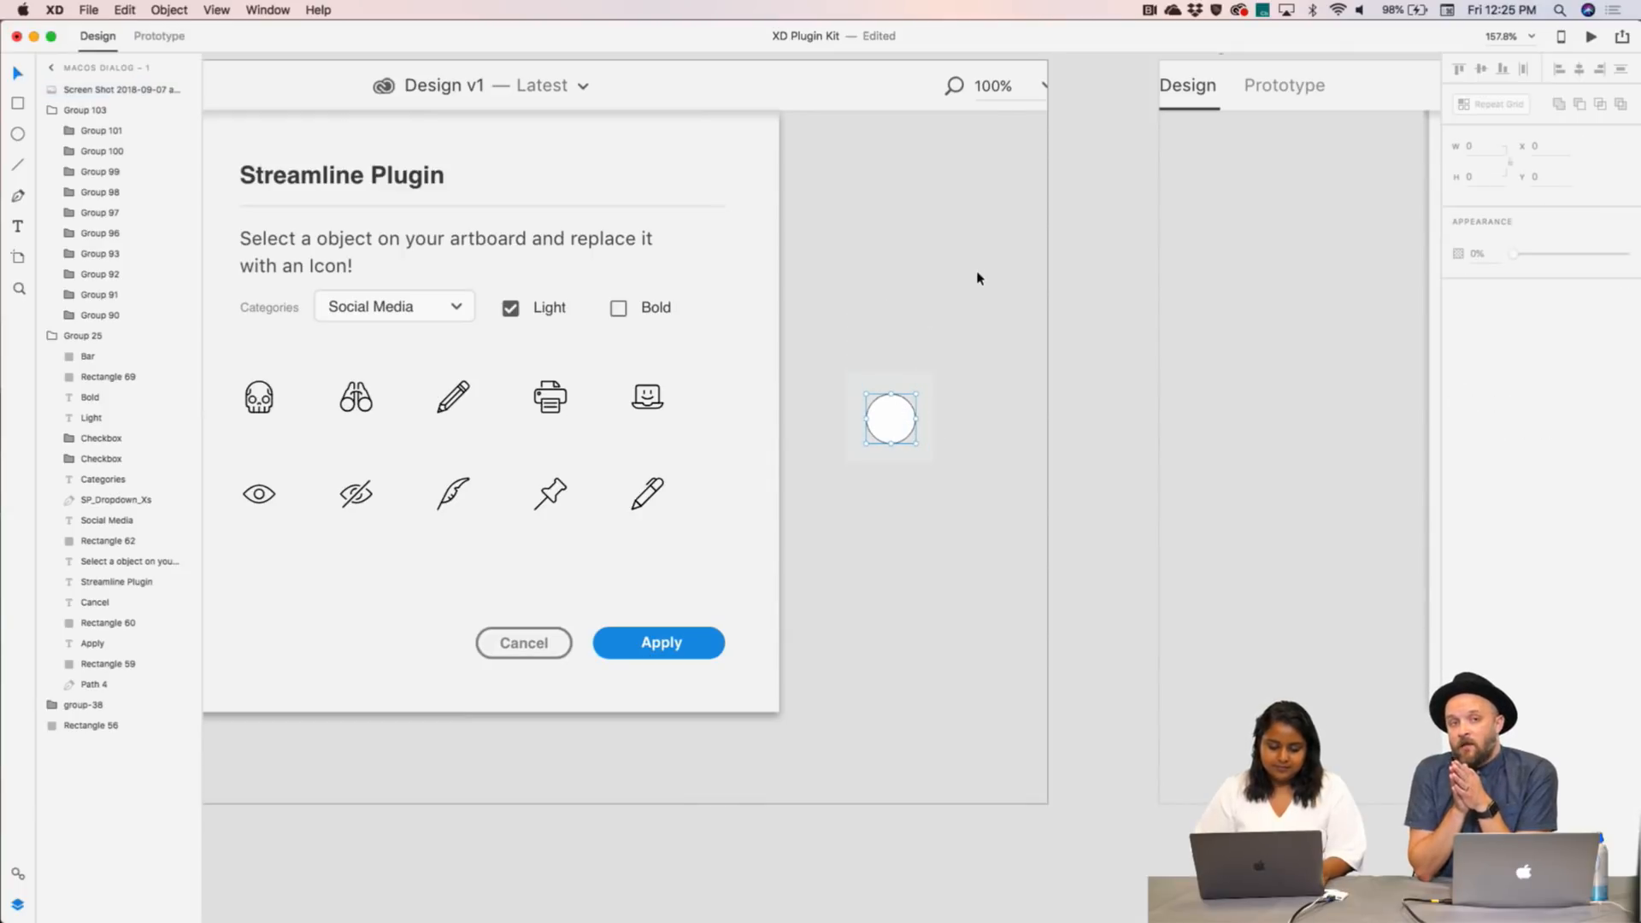
scroll(979, 278, "down", 5)
scroll(979, 279, "up", 1)
- Delete the circle screenshot and return to the Finder Desktop window
left_click(948, 357)
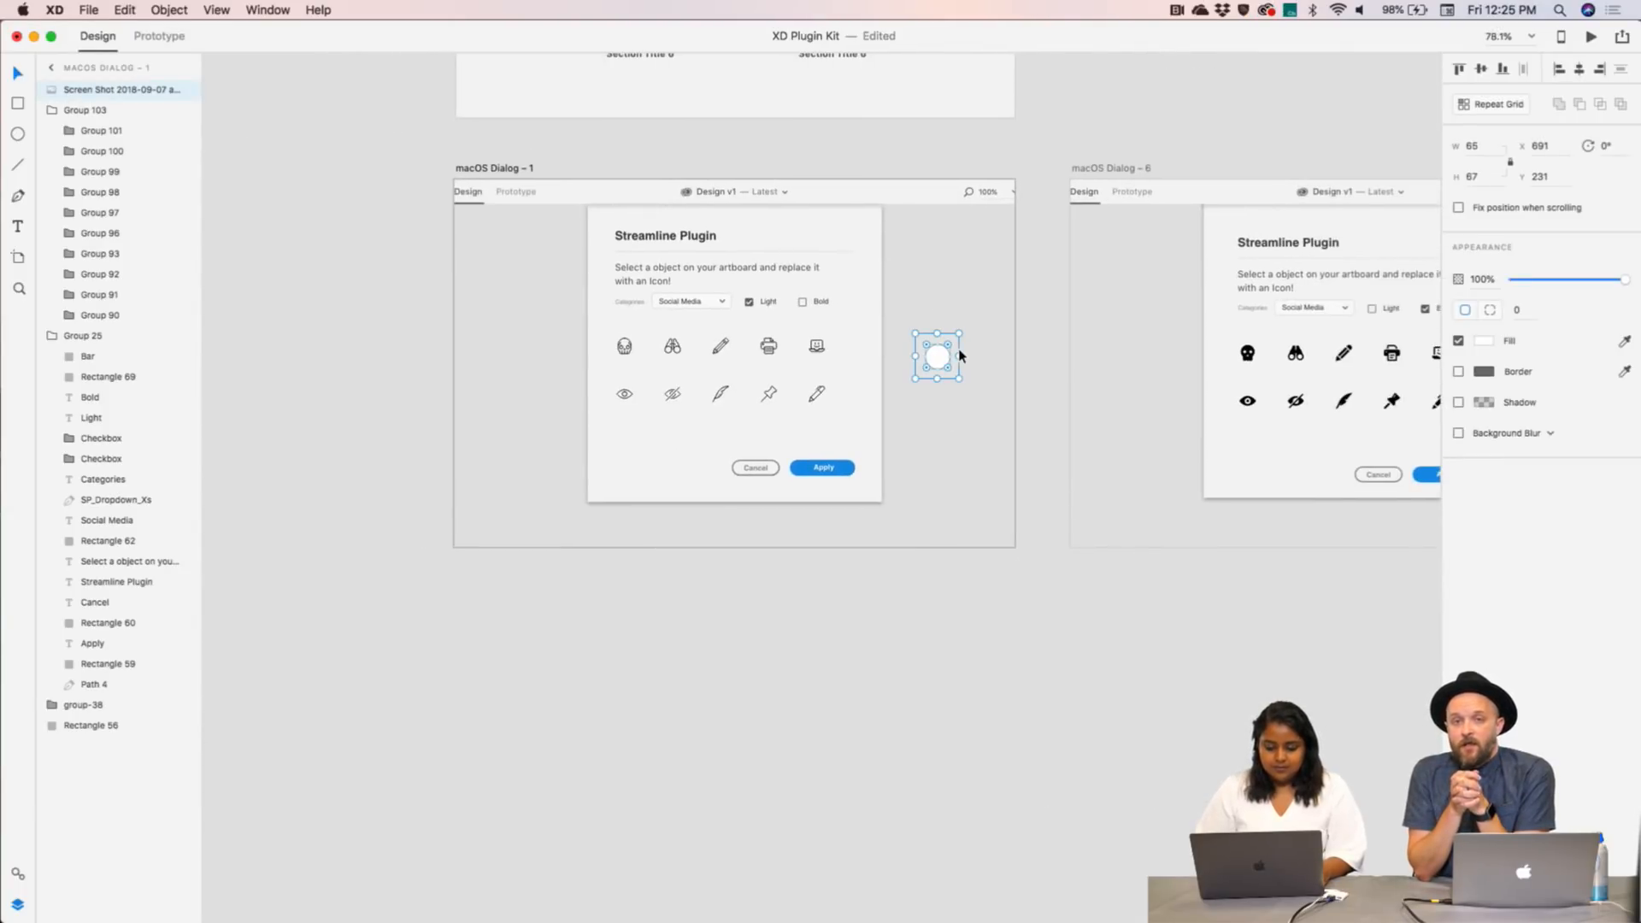
left_click(984, 370)
scroll(964, 368, "up", 4)
left_click(934, 368)
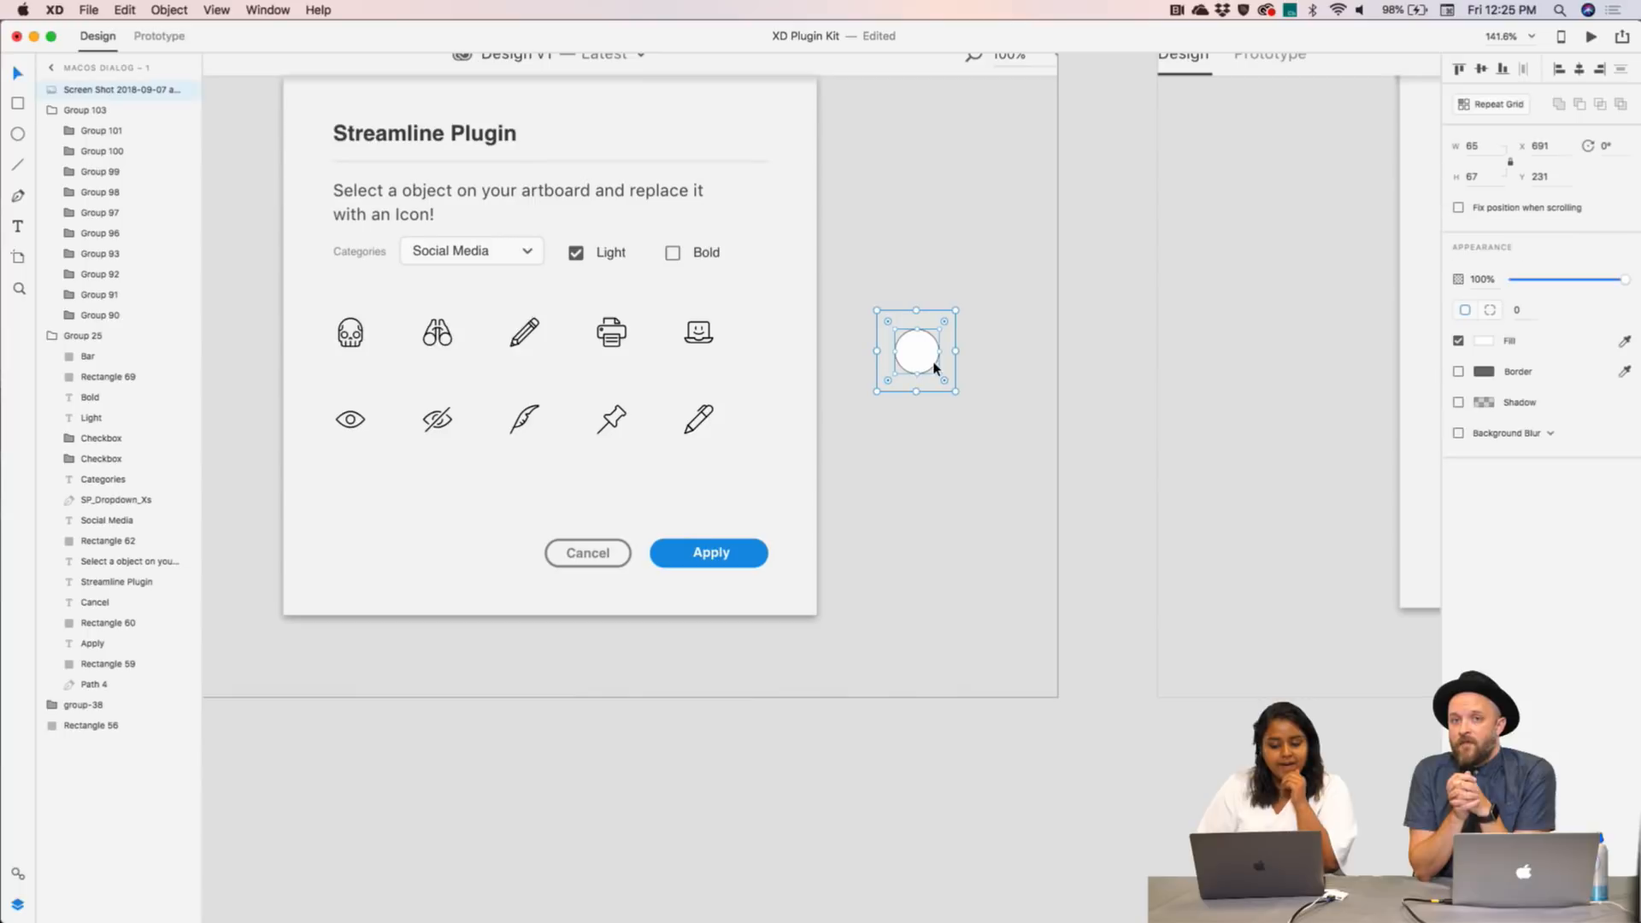
key("Delete")
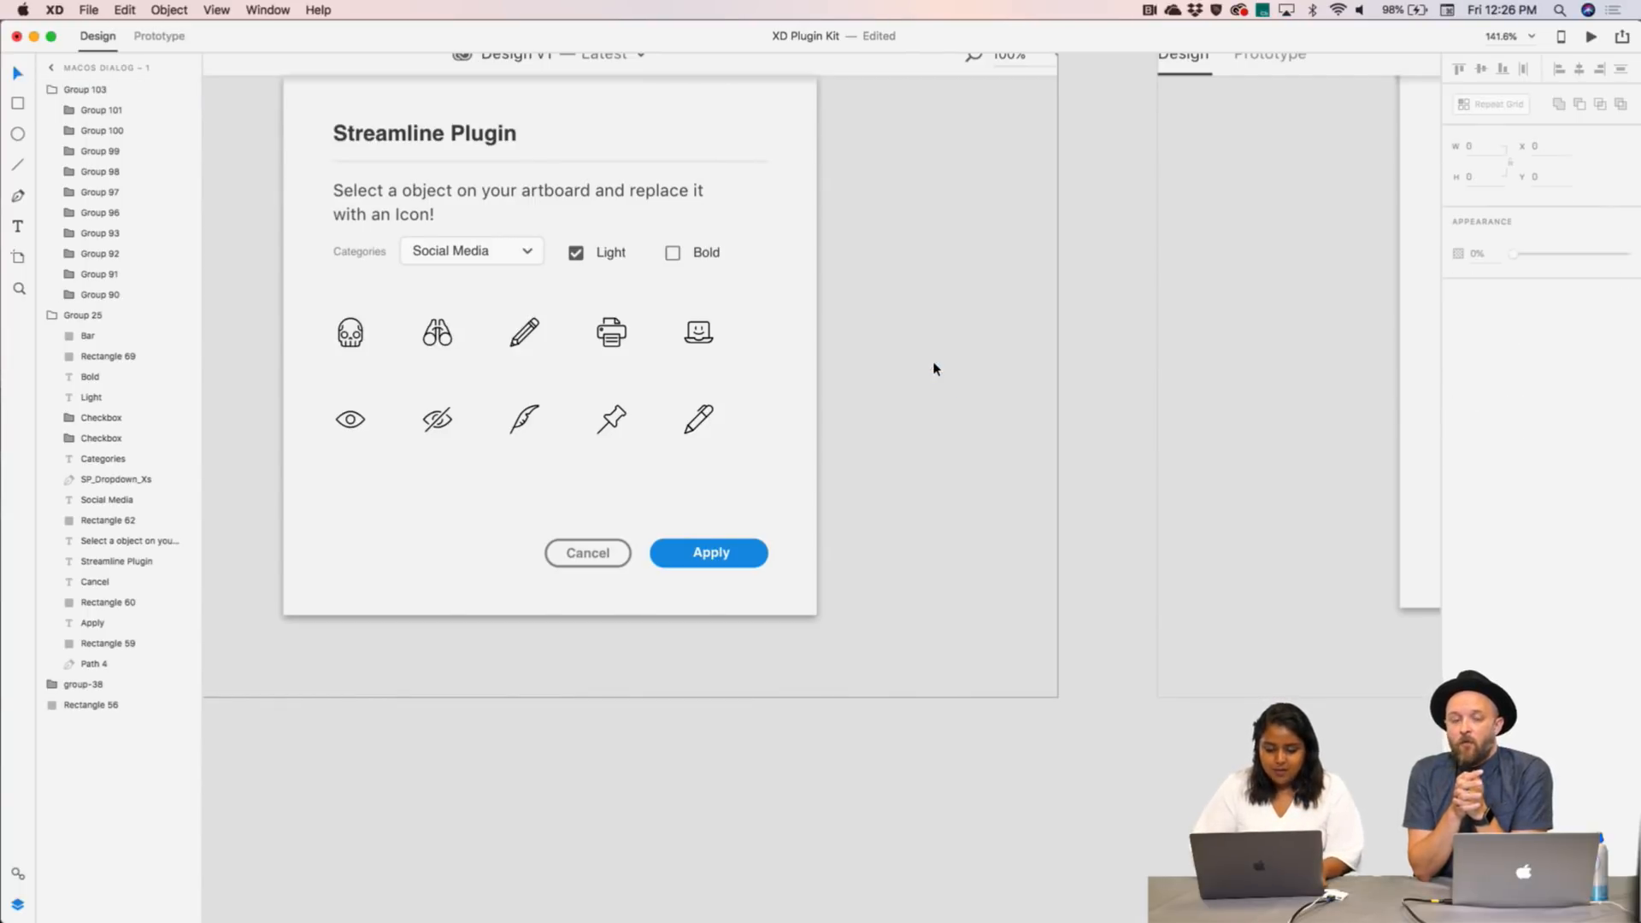
left_click(173, 894)
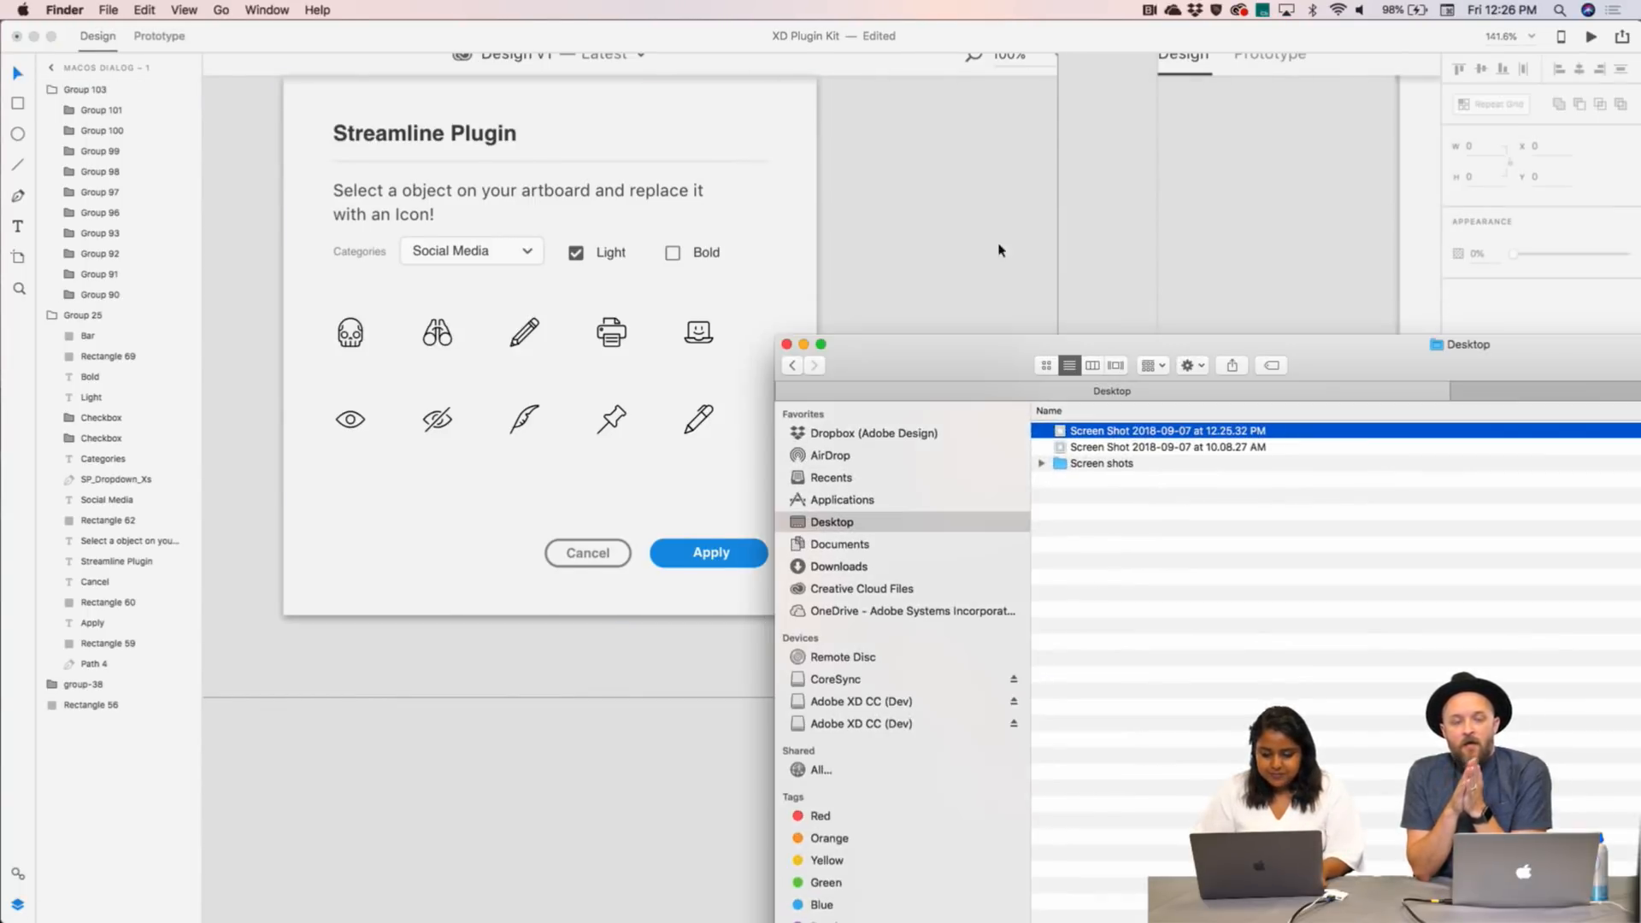
- Drag the Screen Shot 2018-09-07 at 10.08.27 AM image onto the XD canvas beside the dialog
left_click(1071, 453)
left_click_drag(1073, 452, 958, 227)
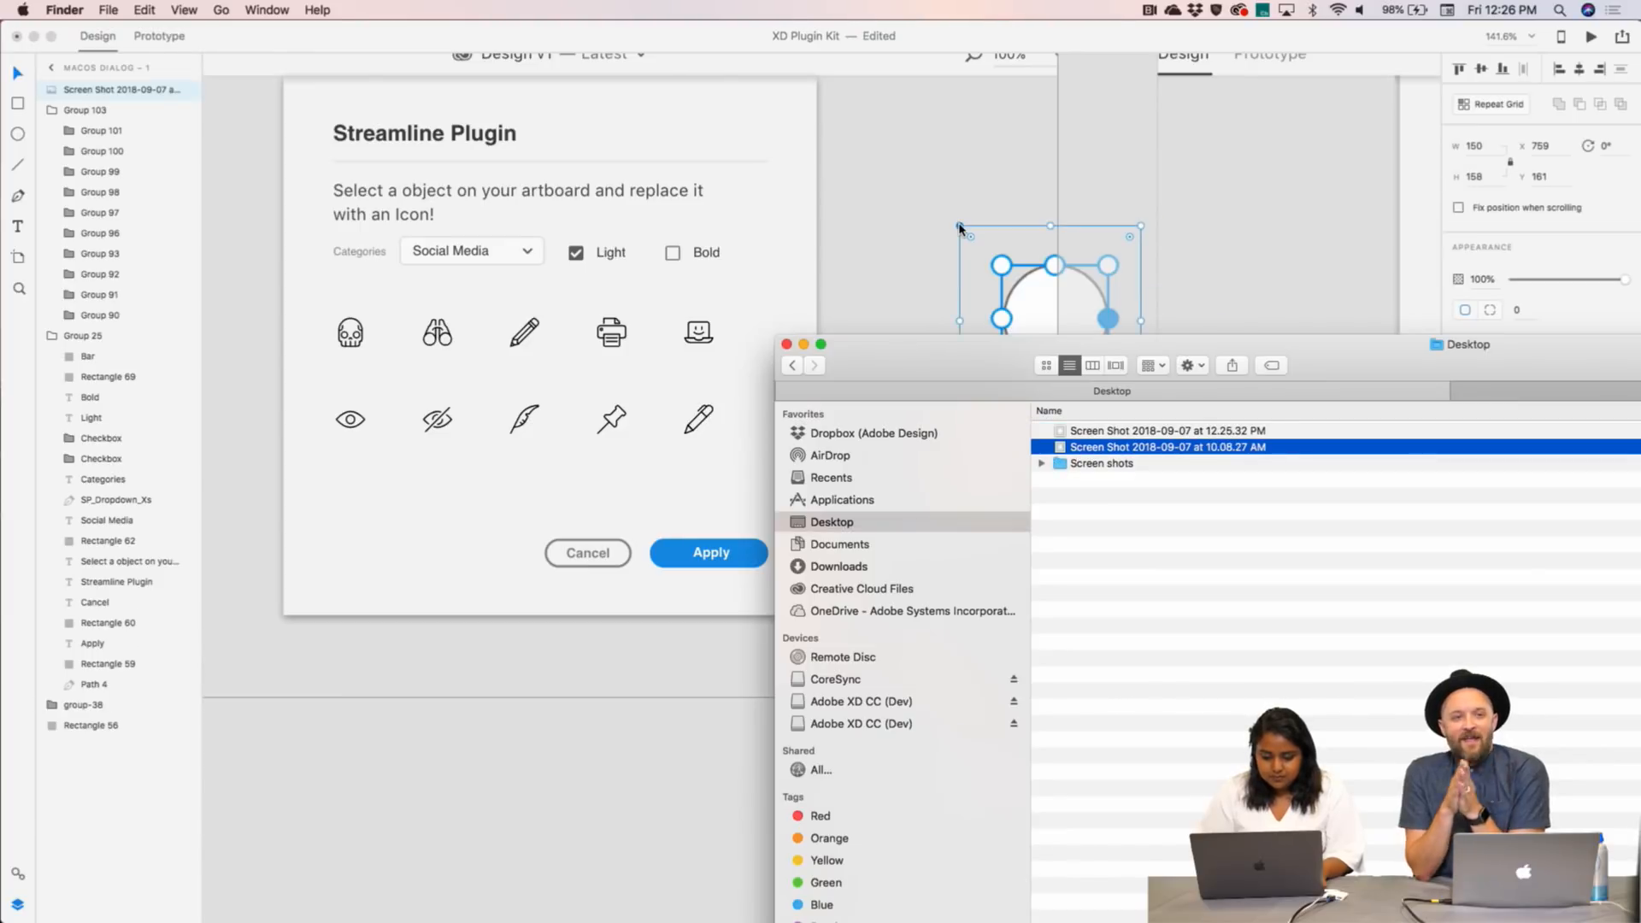
left_click(1067, 303)
left_click_drag(1140, 334, 928, 337)
left_click(18, 137)
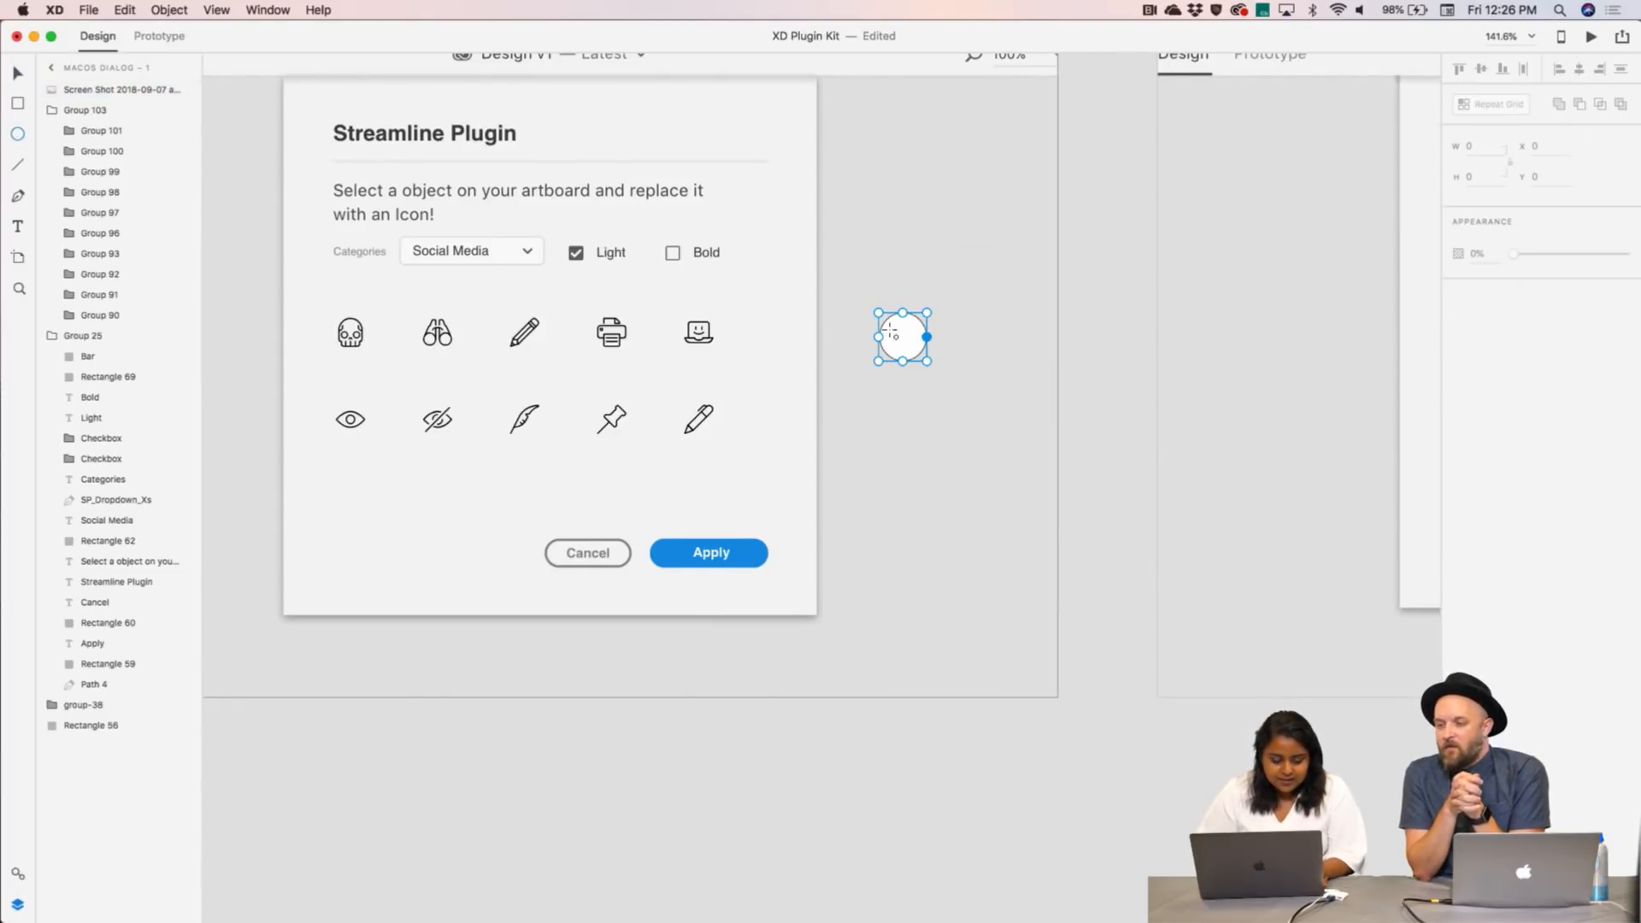
- Draw a small reference ellipse and resize the screenshot circle beside it to 43×45
left_click_drag(901, 222, 942, 275)
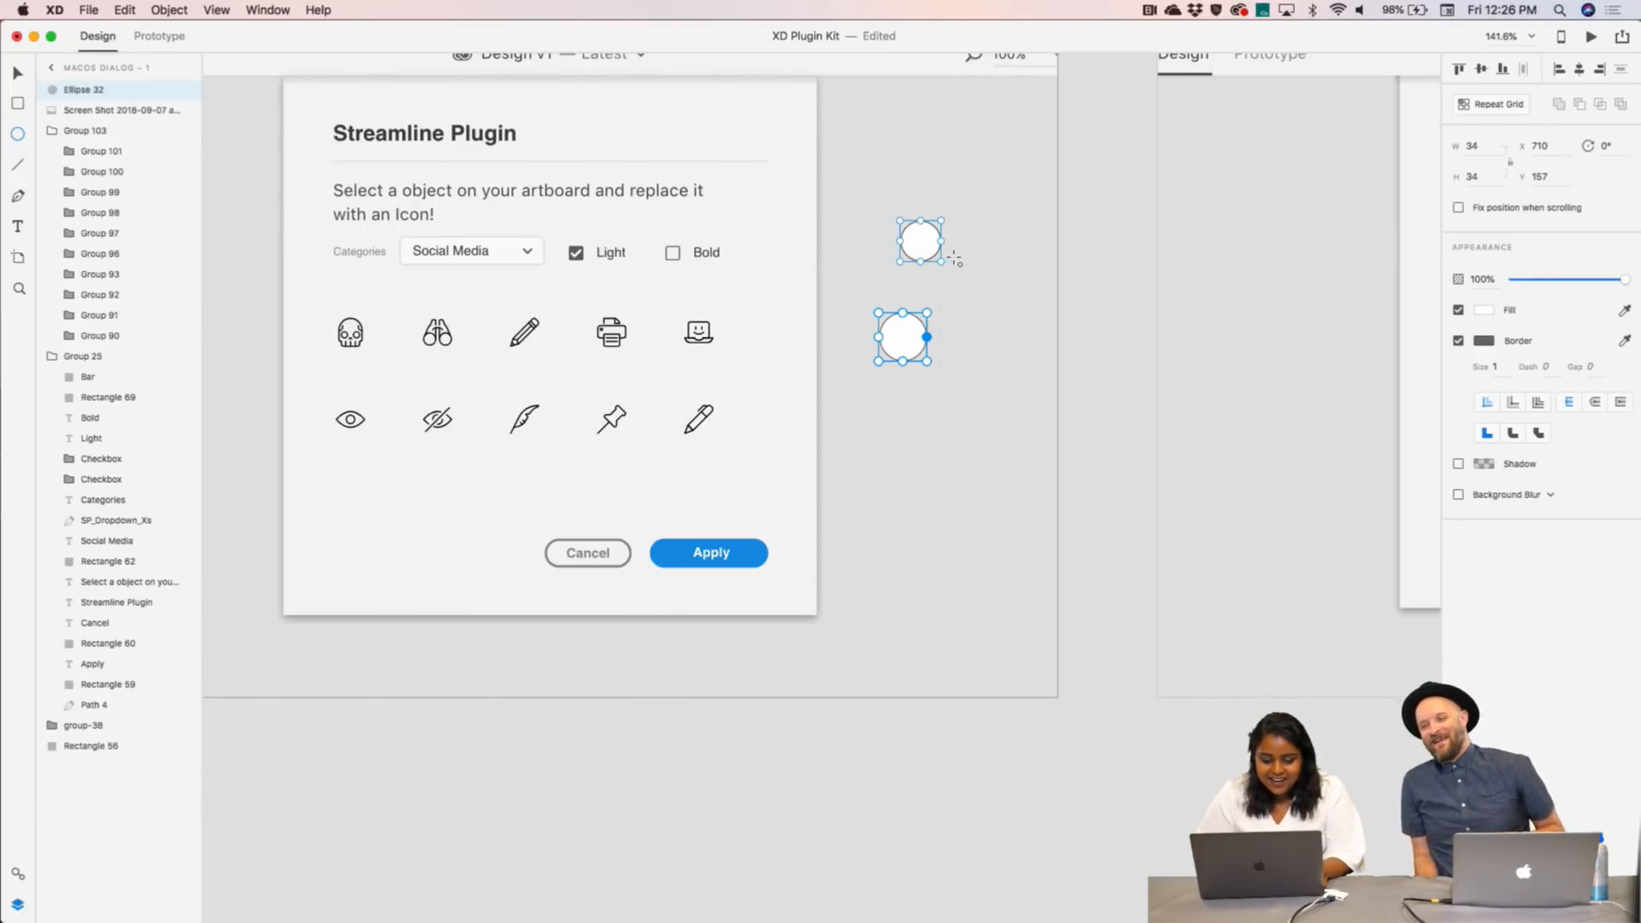
scroll(953, 259, "up", 5)
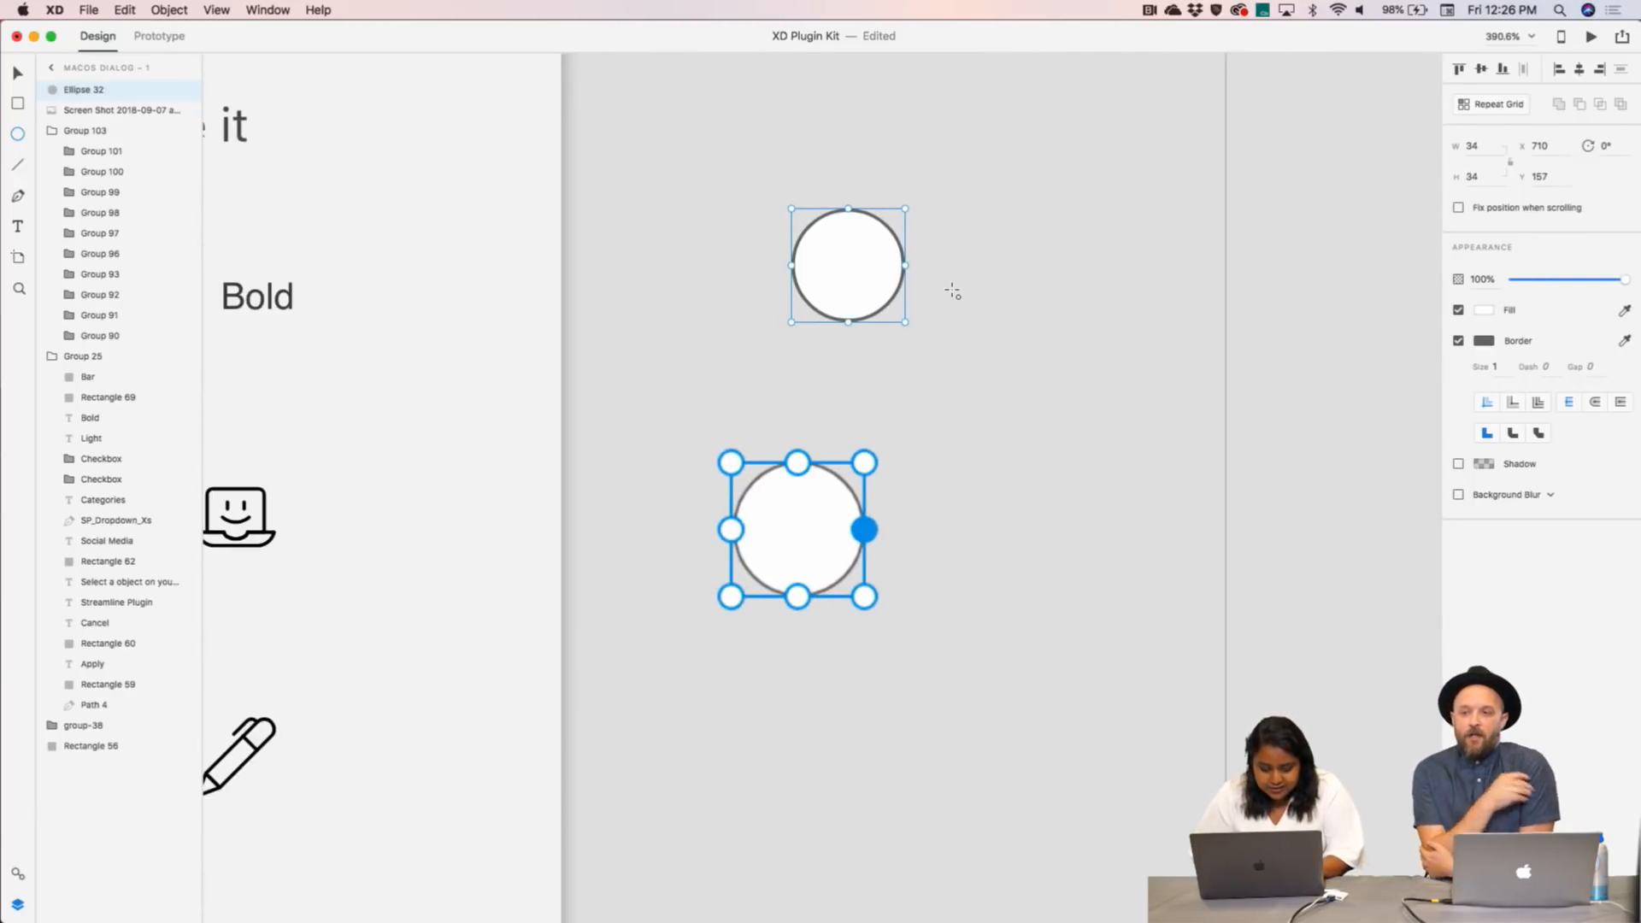
key("v")
left_click_drag(787, 530, 1005, 273)
left_click_drag(1117, 271, 989, 261)
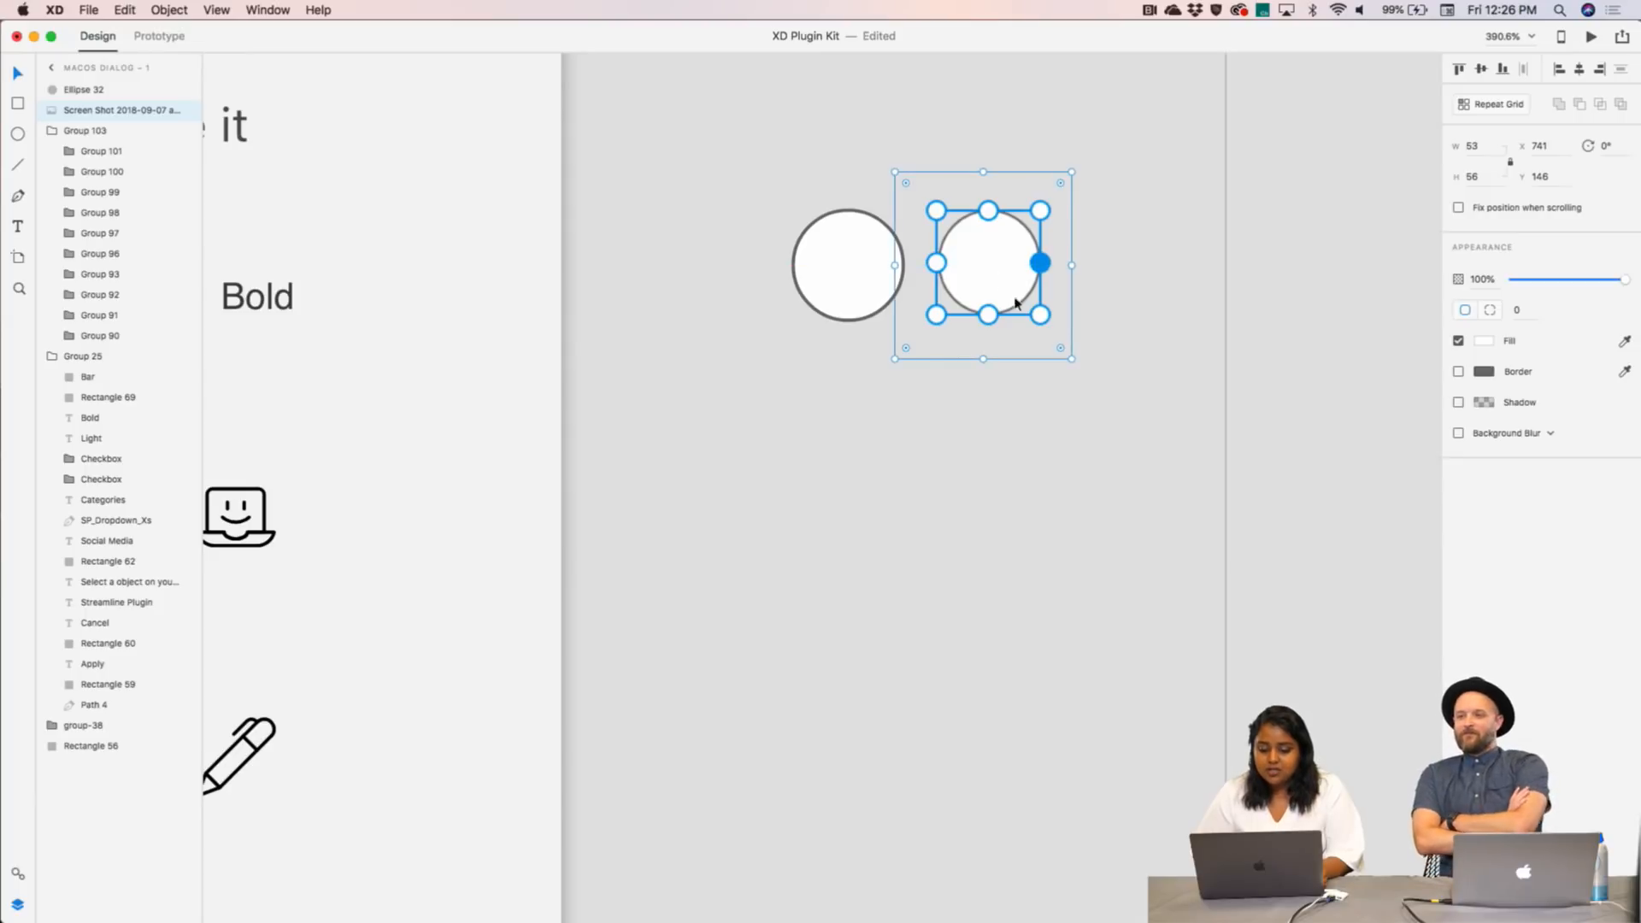
left_click_drag(1071, 359, 1085, 372)
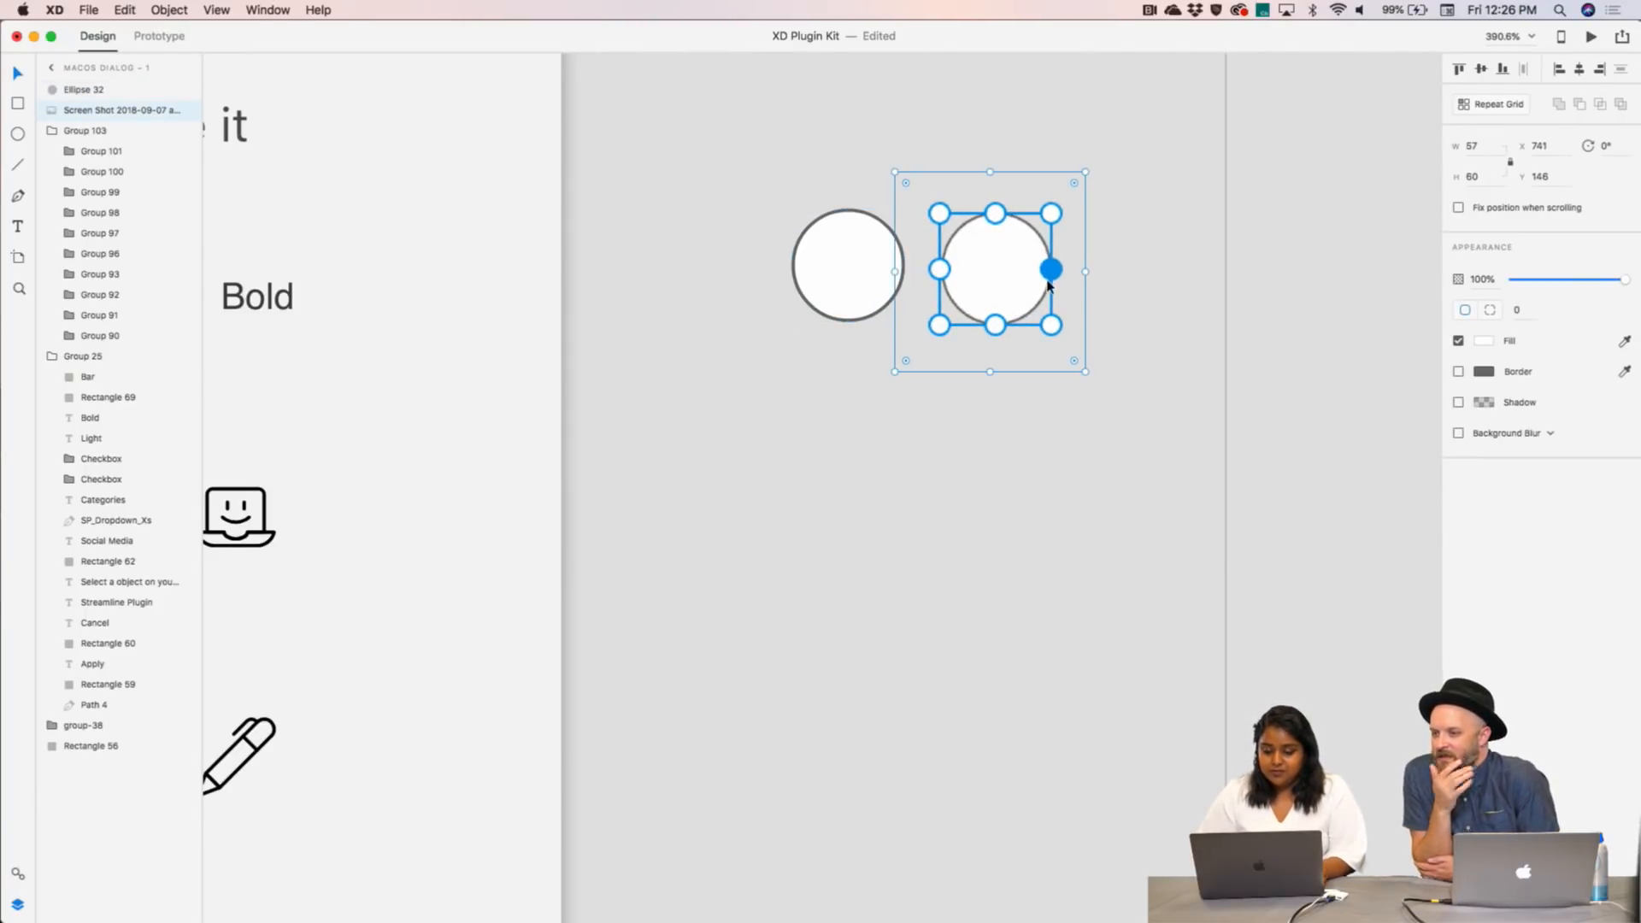
left_click_drag(1085, 371, 1040, 330)
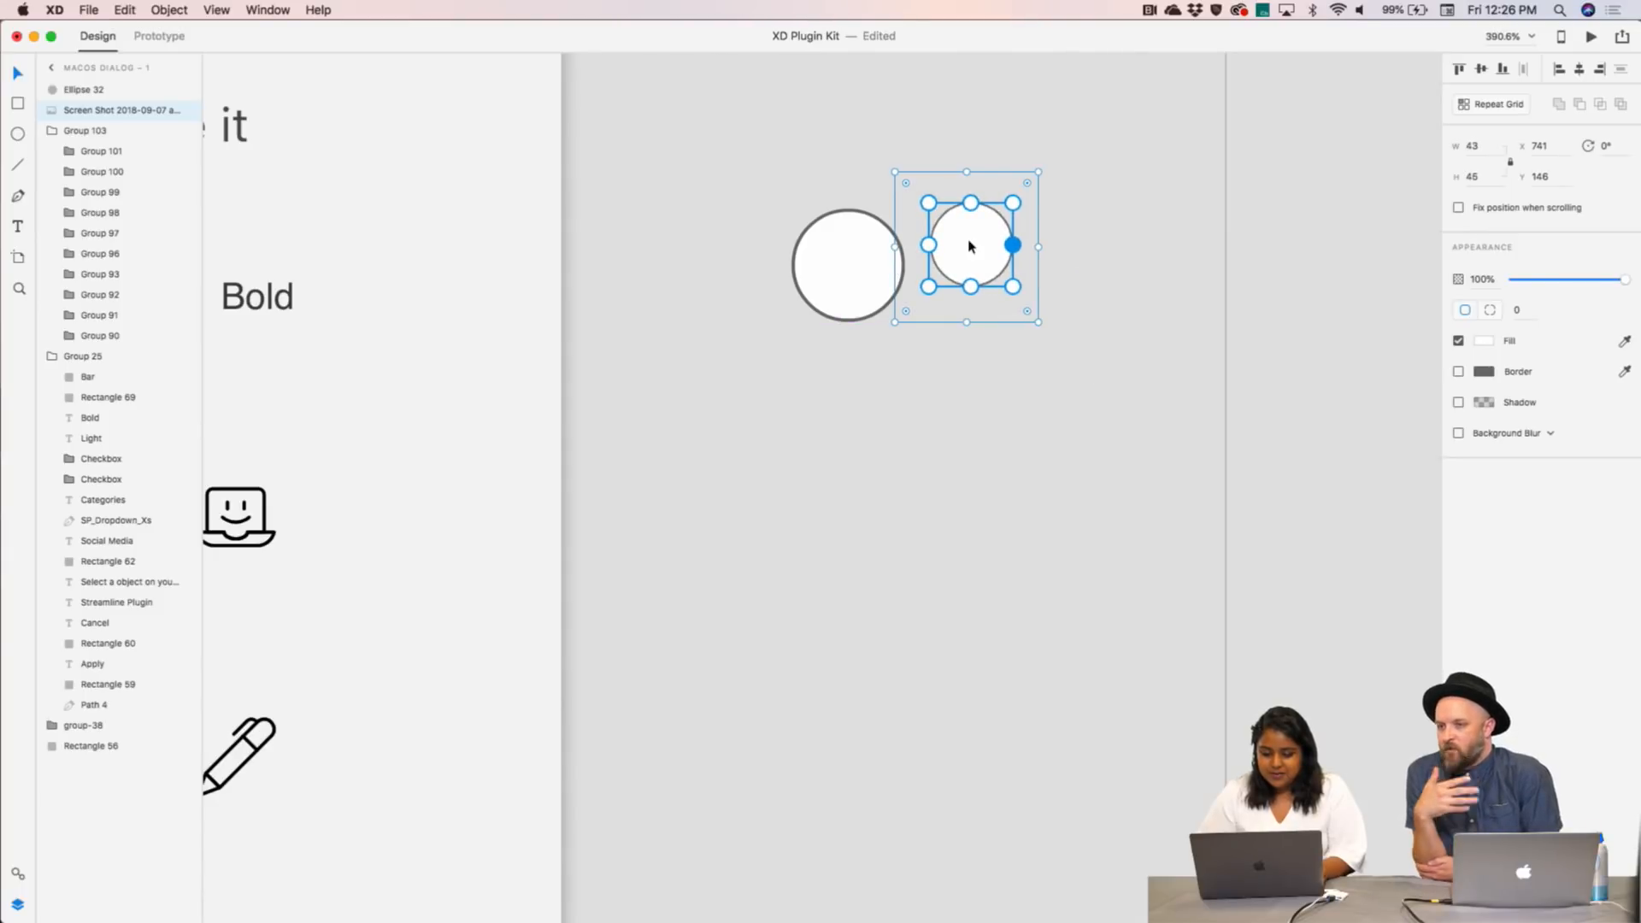
left_click_drag(971, 246, 1000, 277)
- Delete the reference ellipse, move the screenshot circle to X 707, Y 197, and copy it
left_click(872, 256)
key("Delete")
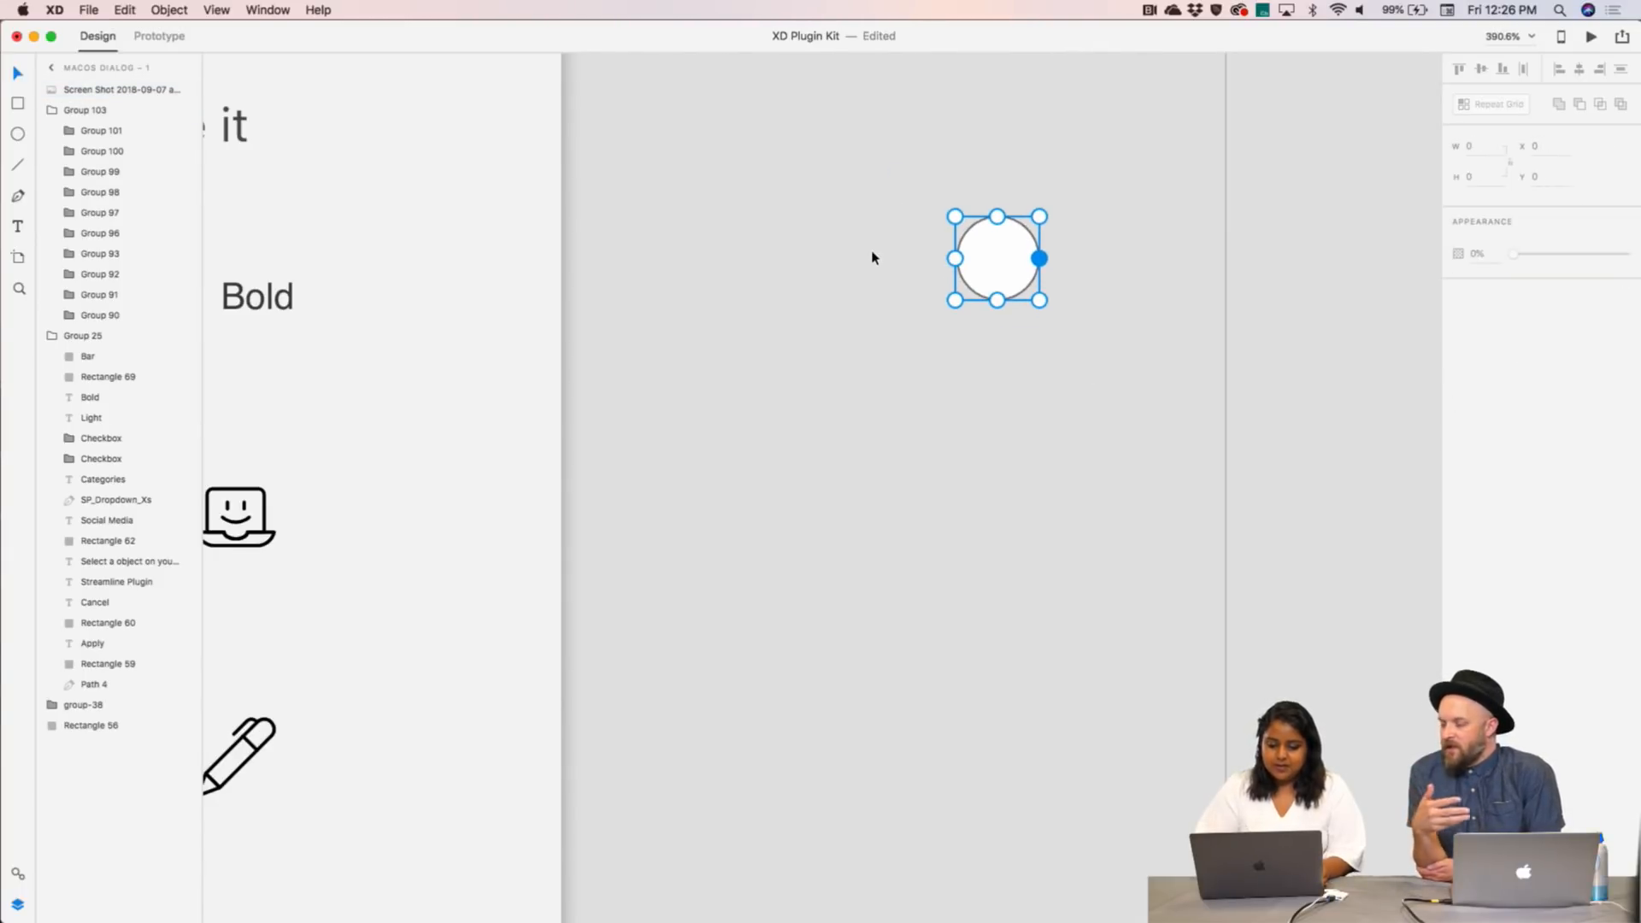
scroll(871, 257, "down", 3)
scroll(872, 257, "down", 2)
left_click(917, 254)
scroll(919, 267, "up", 2)
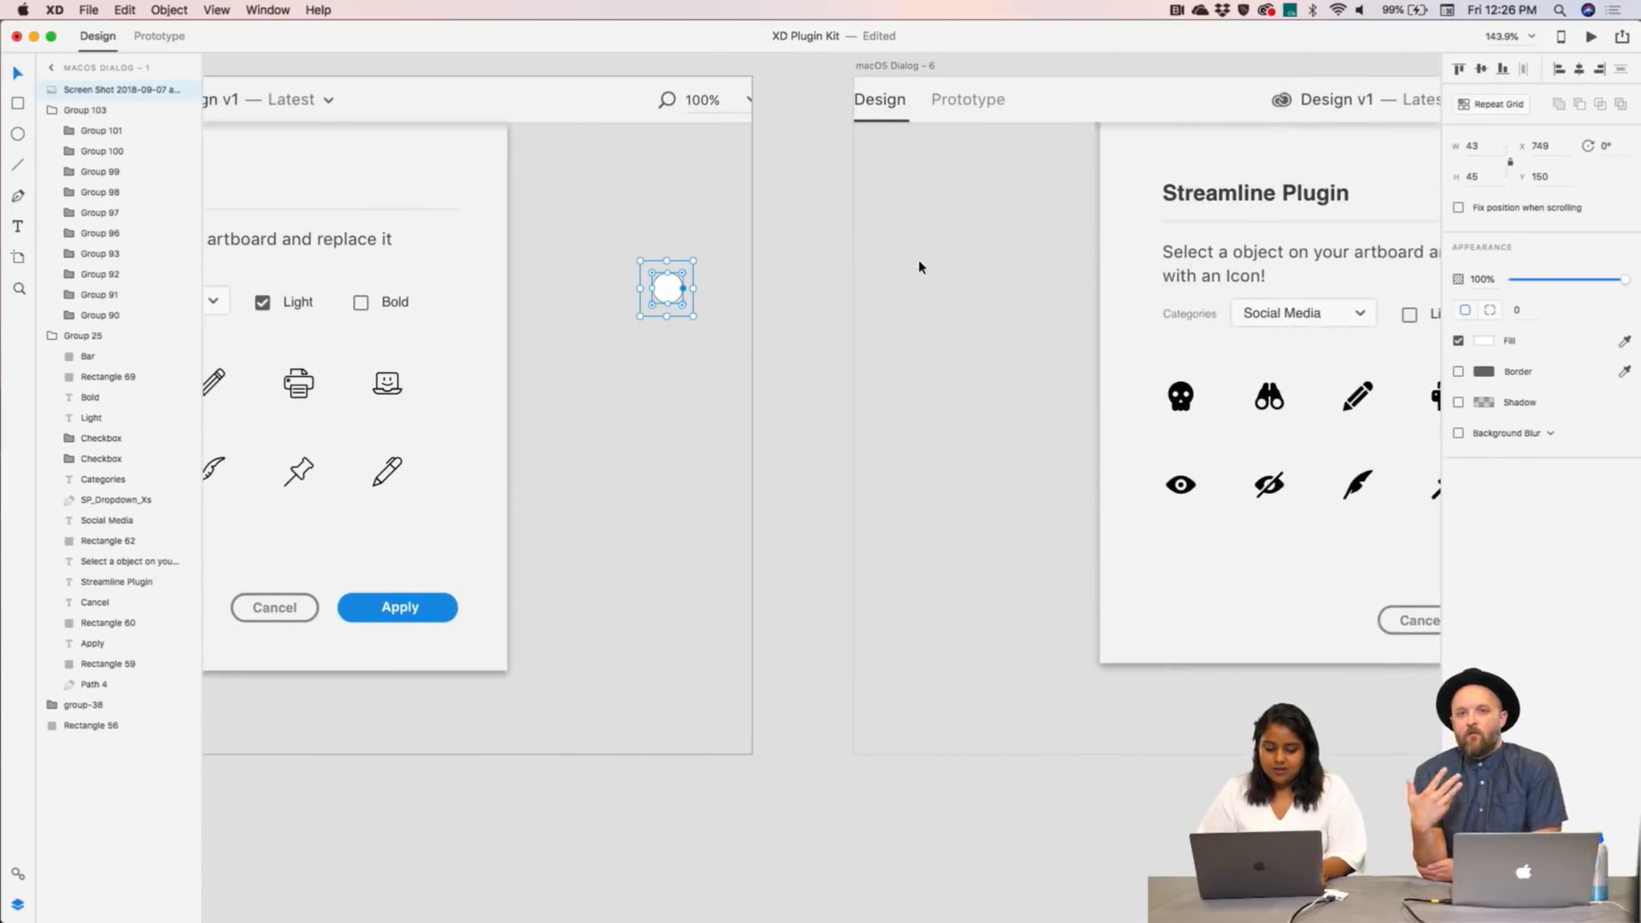
scroll(839, 287, "down", 3)
scroll(977, 248, "left", 3)
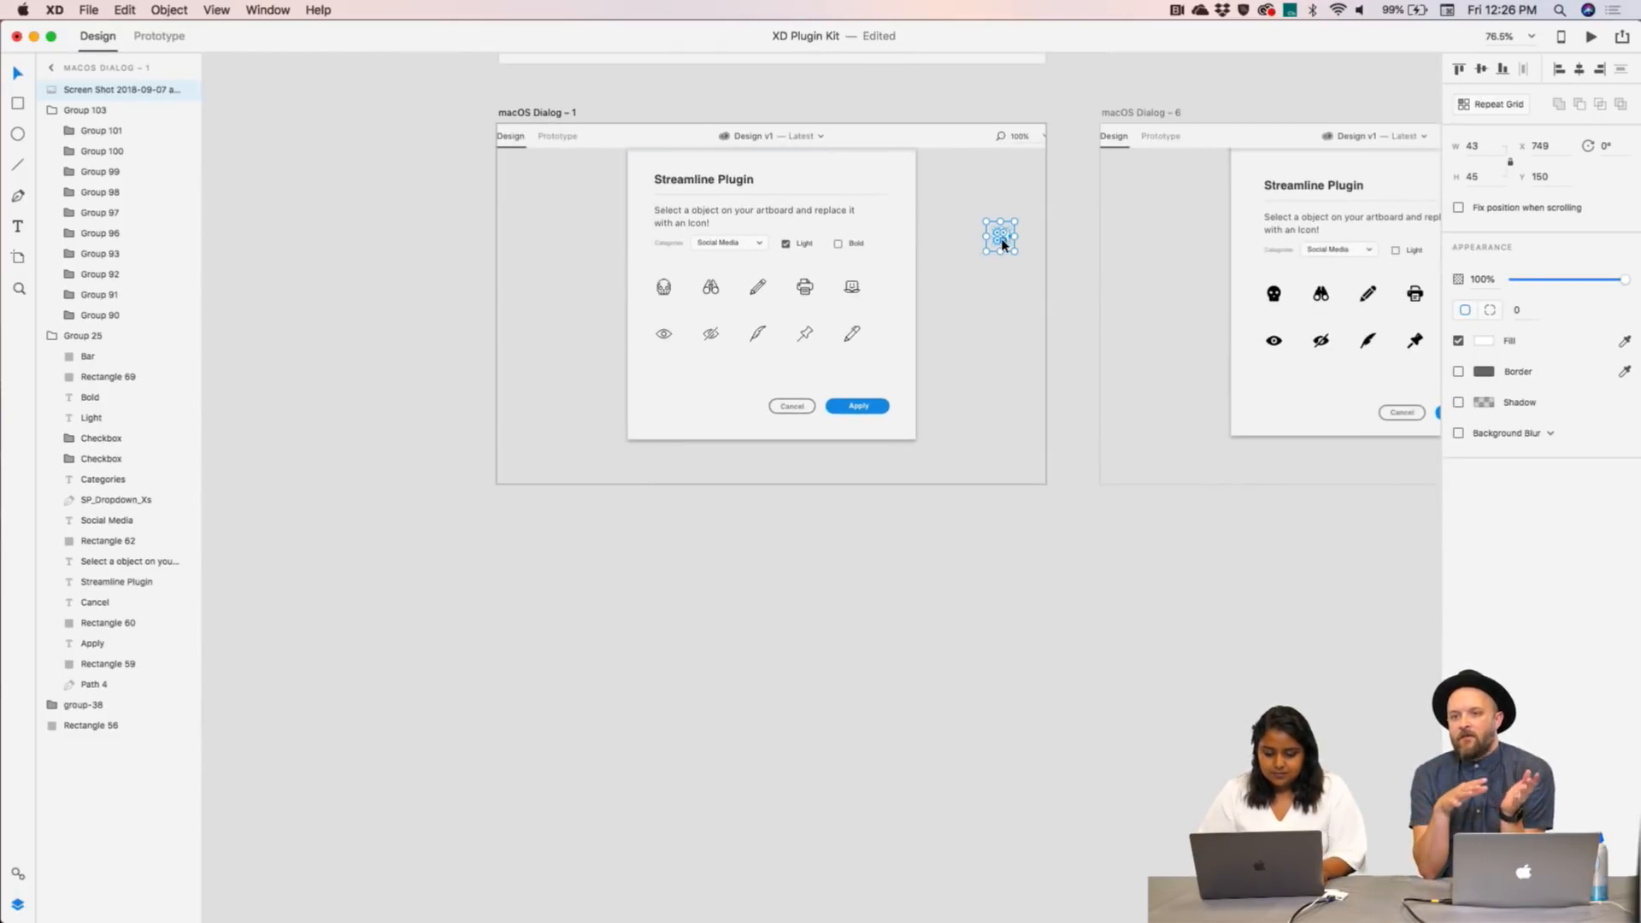
scroll(1000, 248, "up", 5)
left_click_drag(1000, 248, 882, 337)
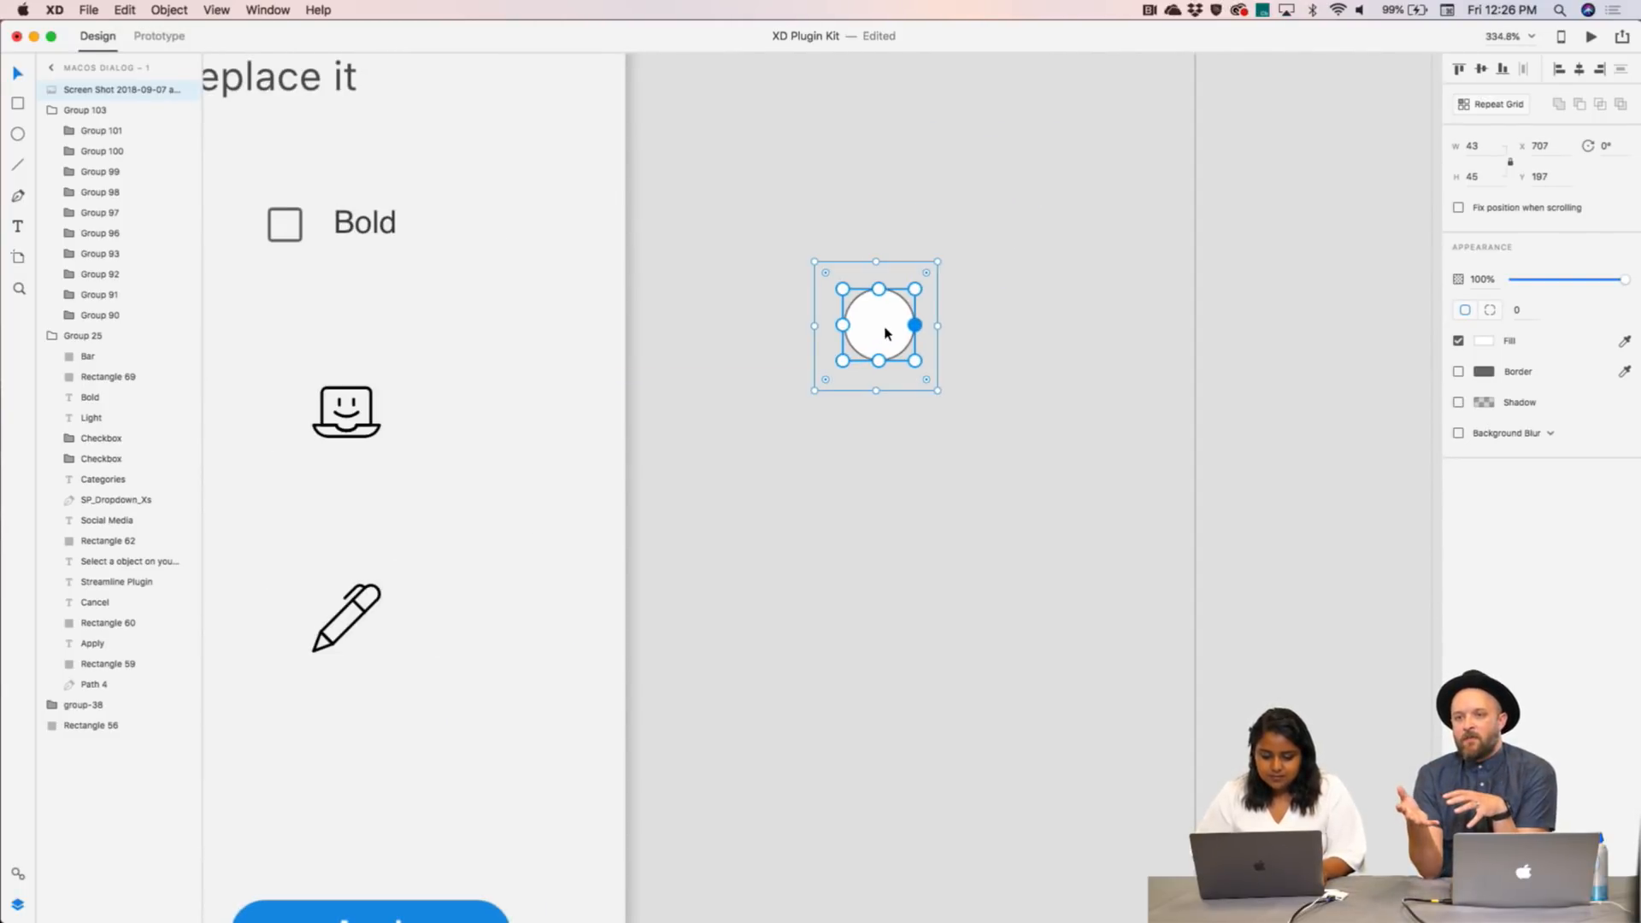
key("super+c")
scroll(886, 334, "down", 5)
scroll(882, 333, "up", 3)
- Paste the copied circle into the macOS Dialog – 6 artboard at the same position
left_click(804, 106)
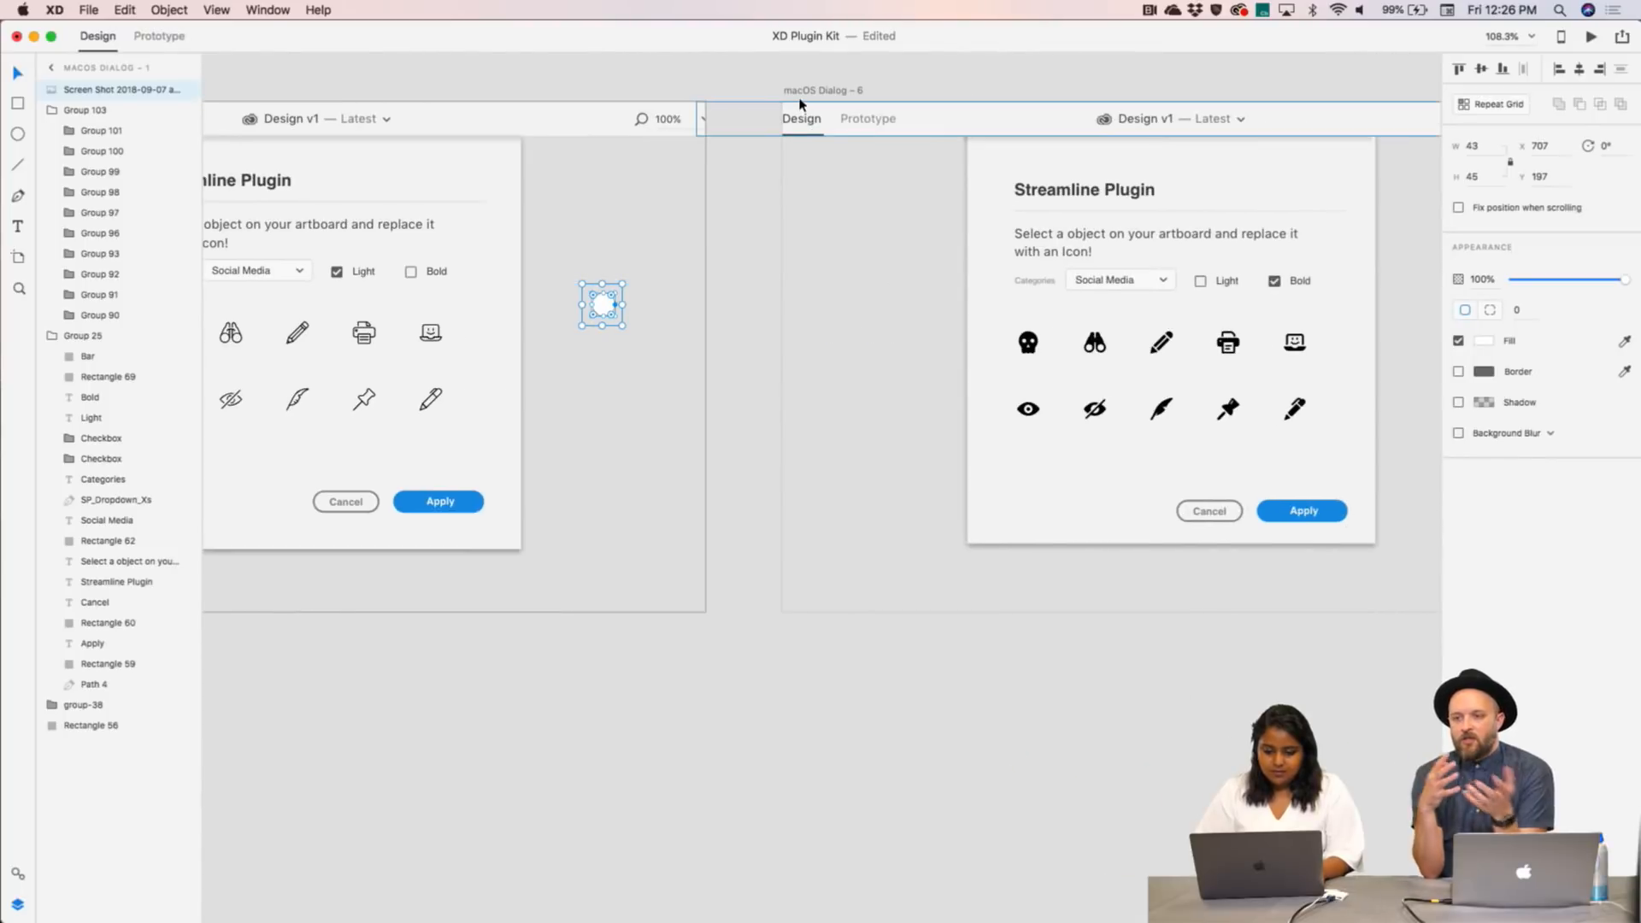
key("super+v")
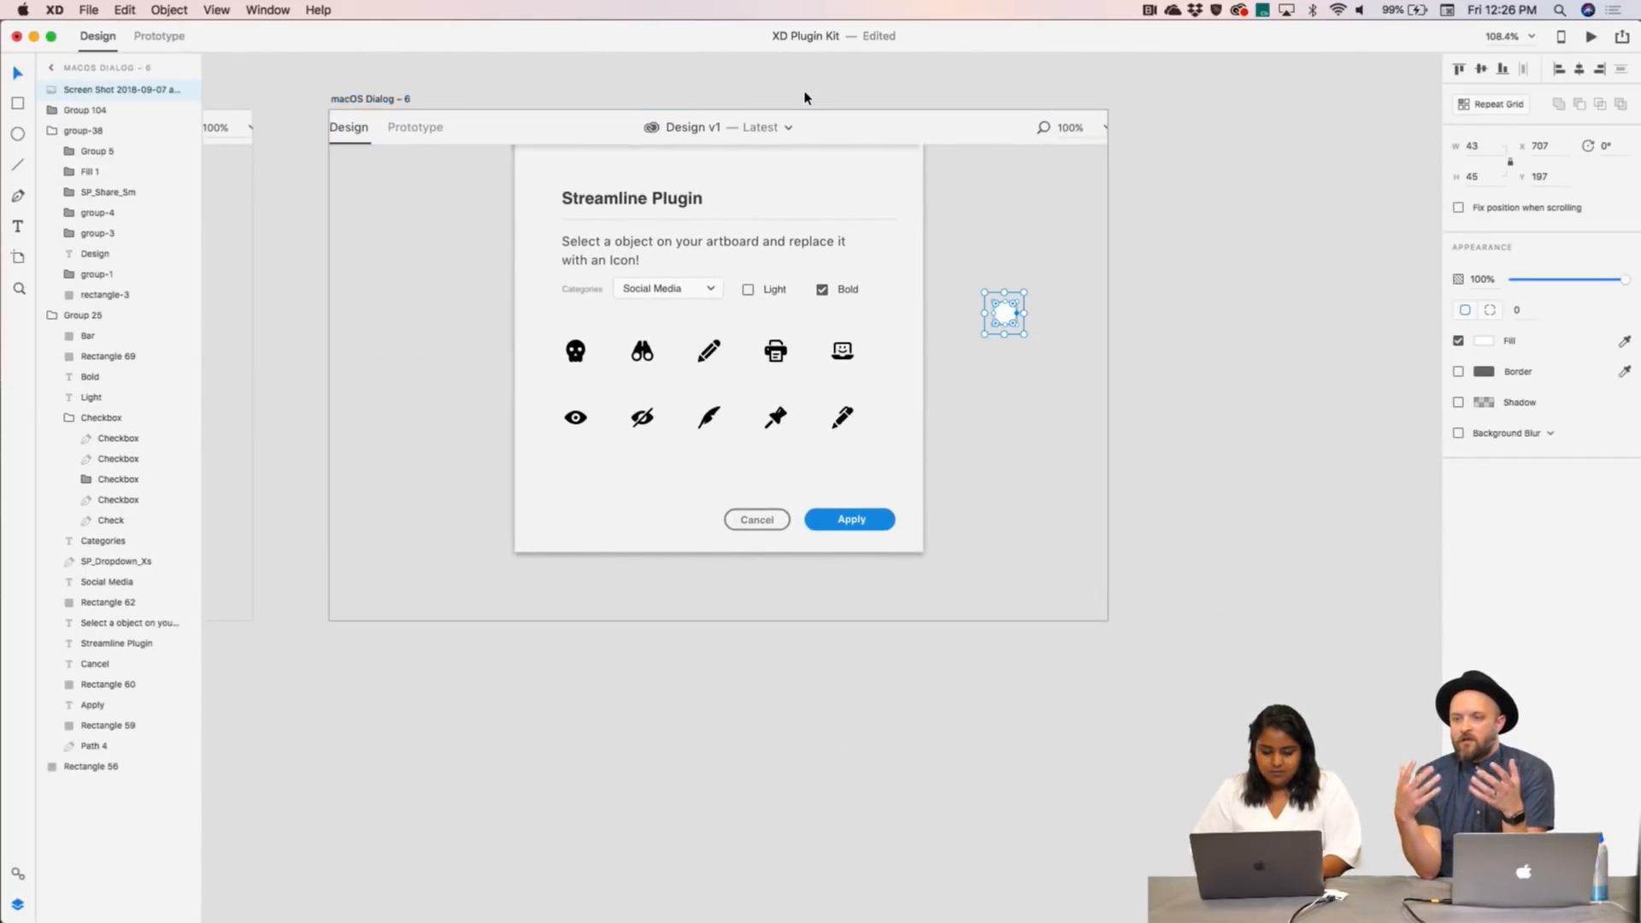
left_click(1185, 263)
scroll(1177, 262, "down", 4)
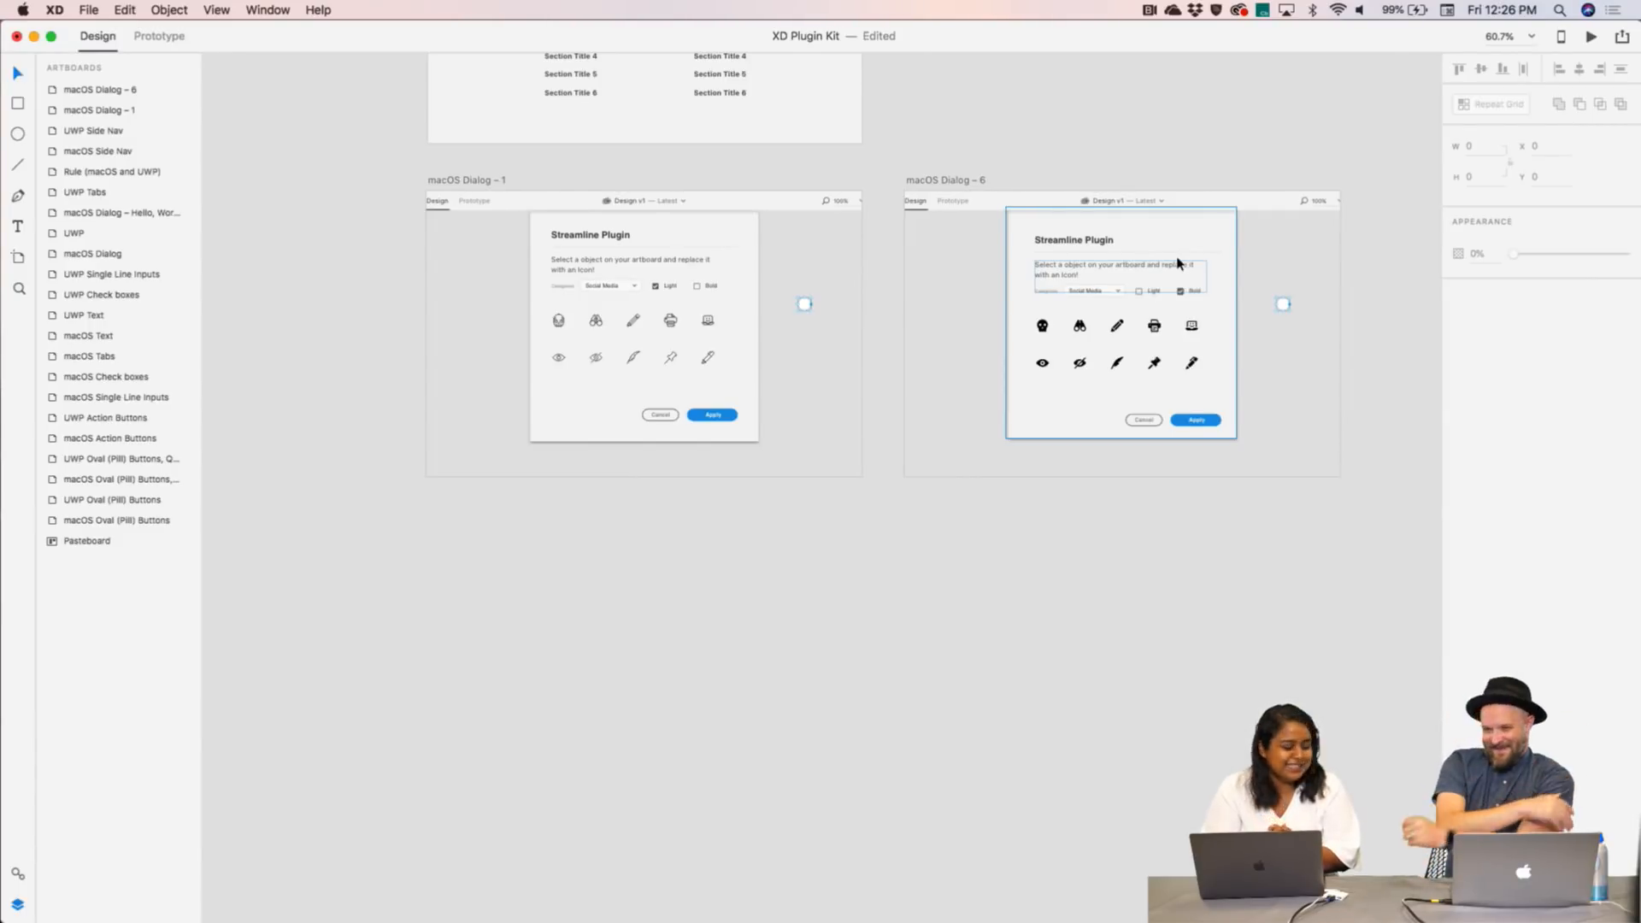
scroll(1200, 142, "up", 5)
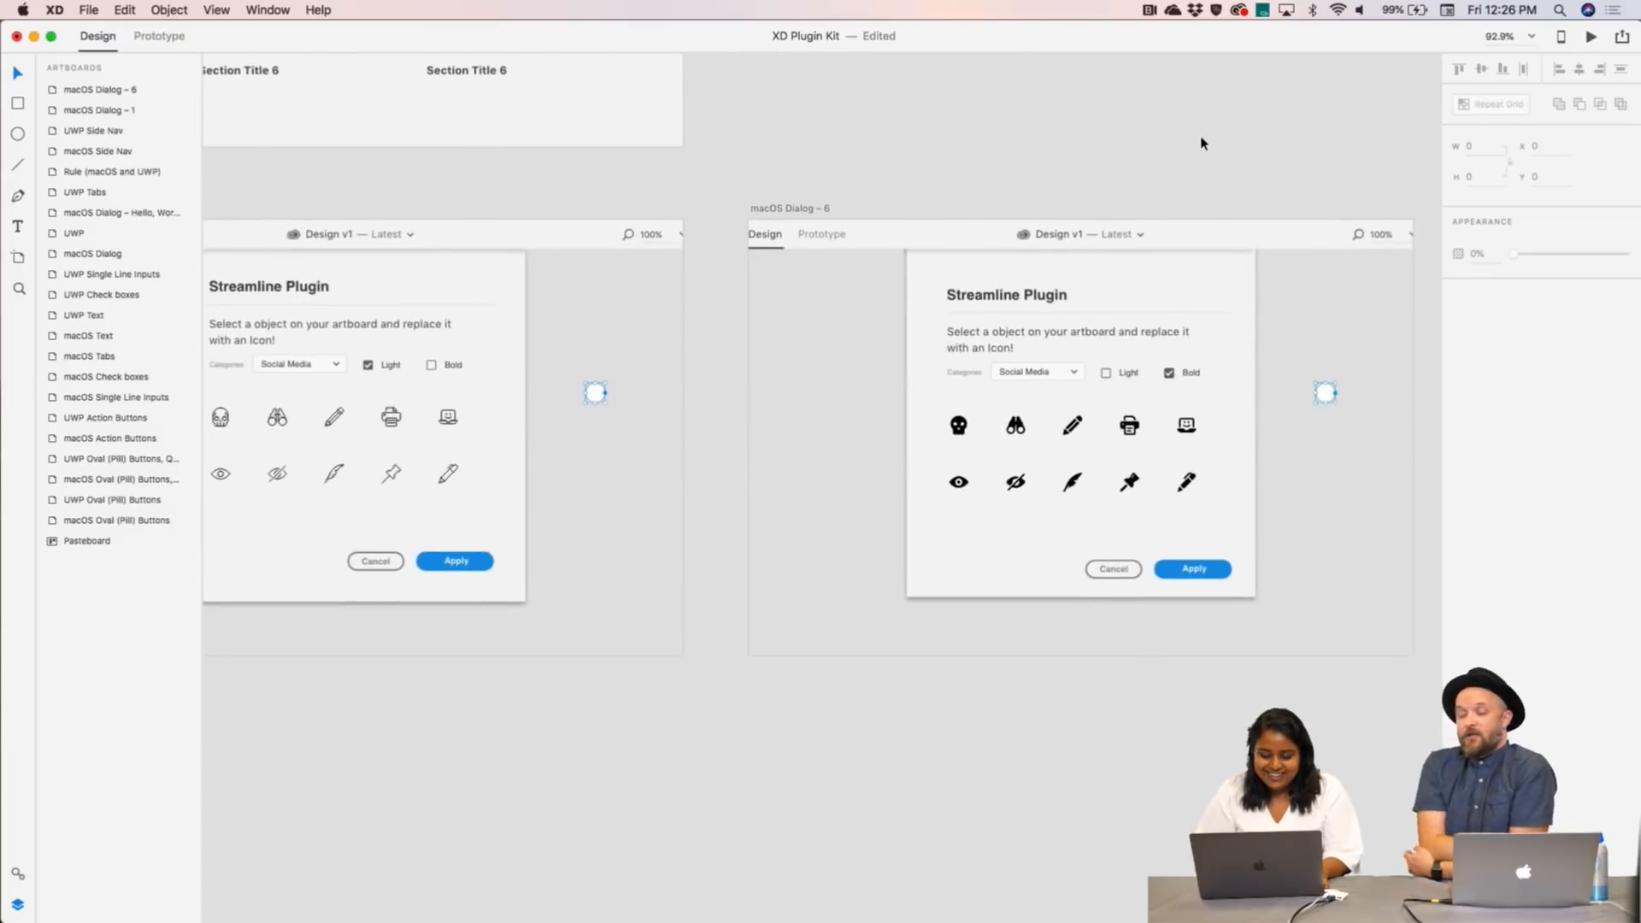
scroll(1200, 143, "left", 2)
- Select Dialog – 1's placeholder, then nudge Dialog – 6's dialog group one pixel and undo it
left_click(646, 352)
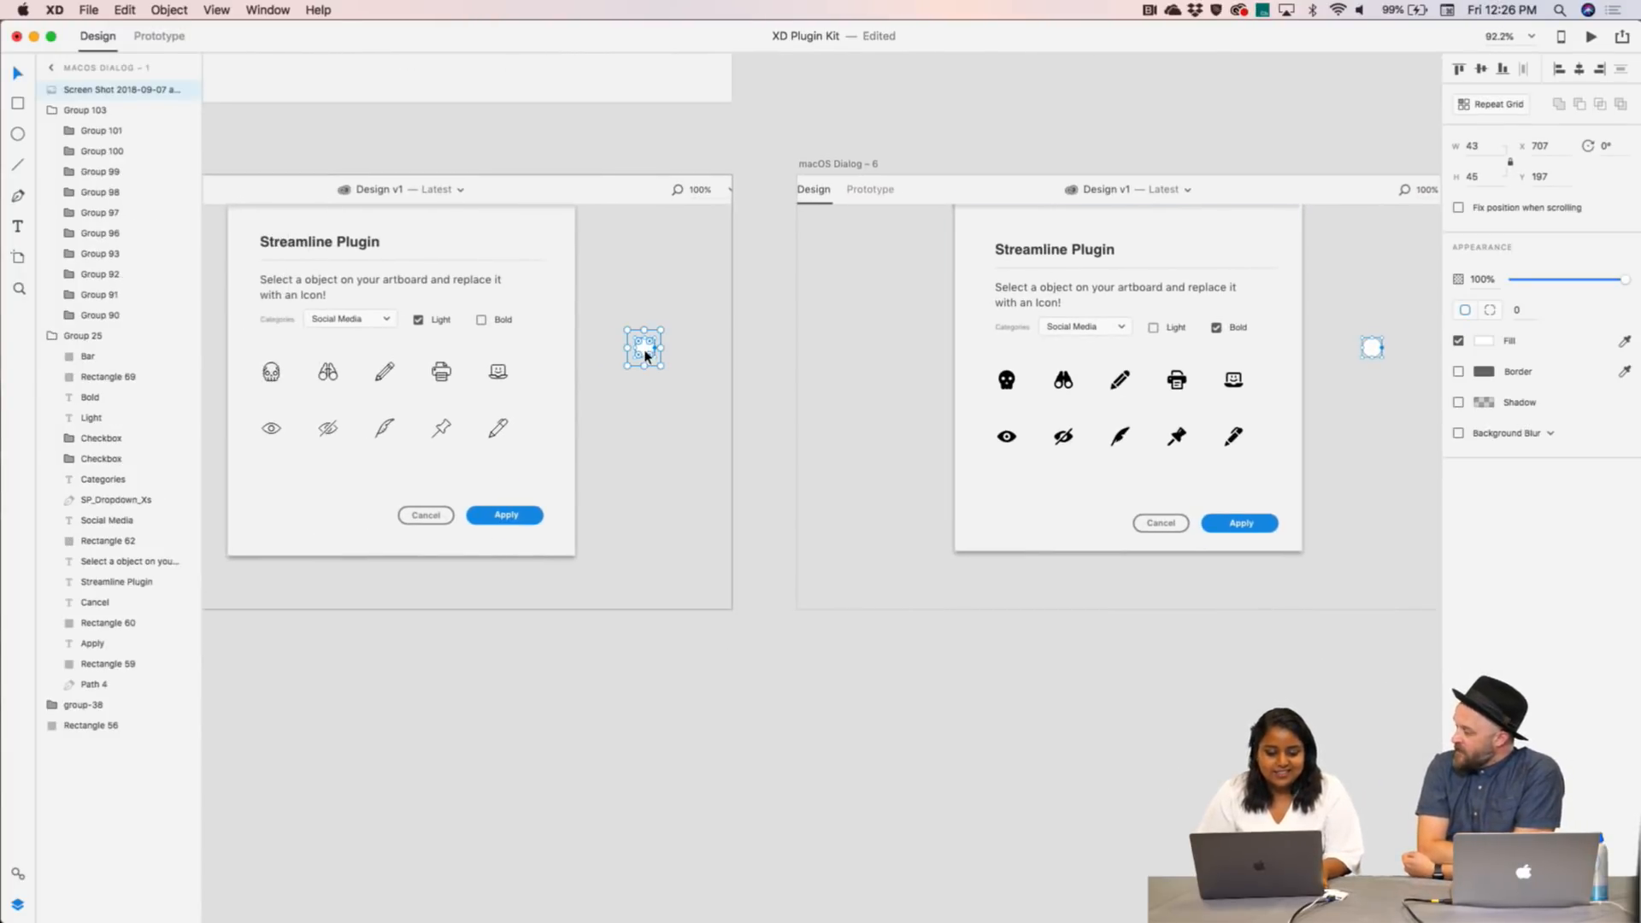
scroll(754, 389, "up", 5)
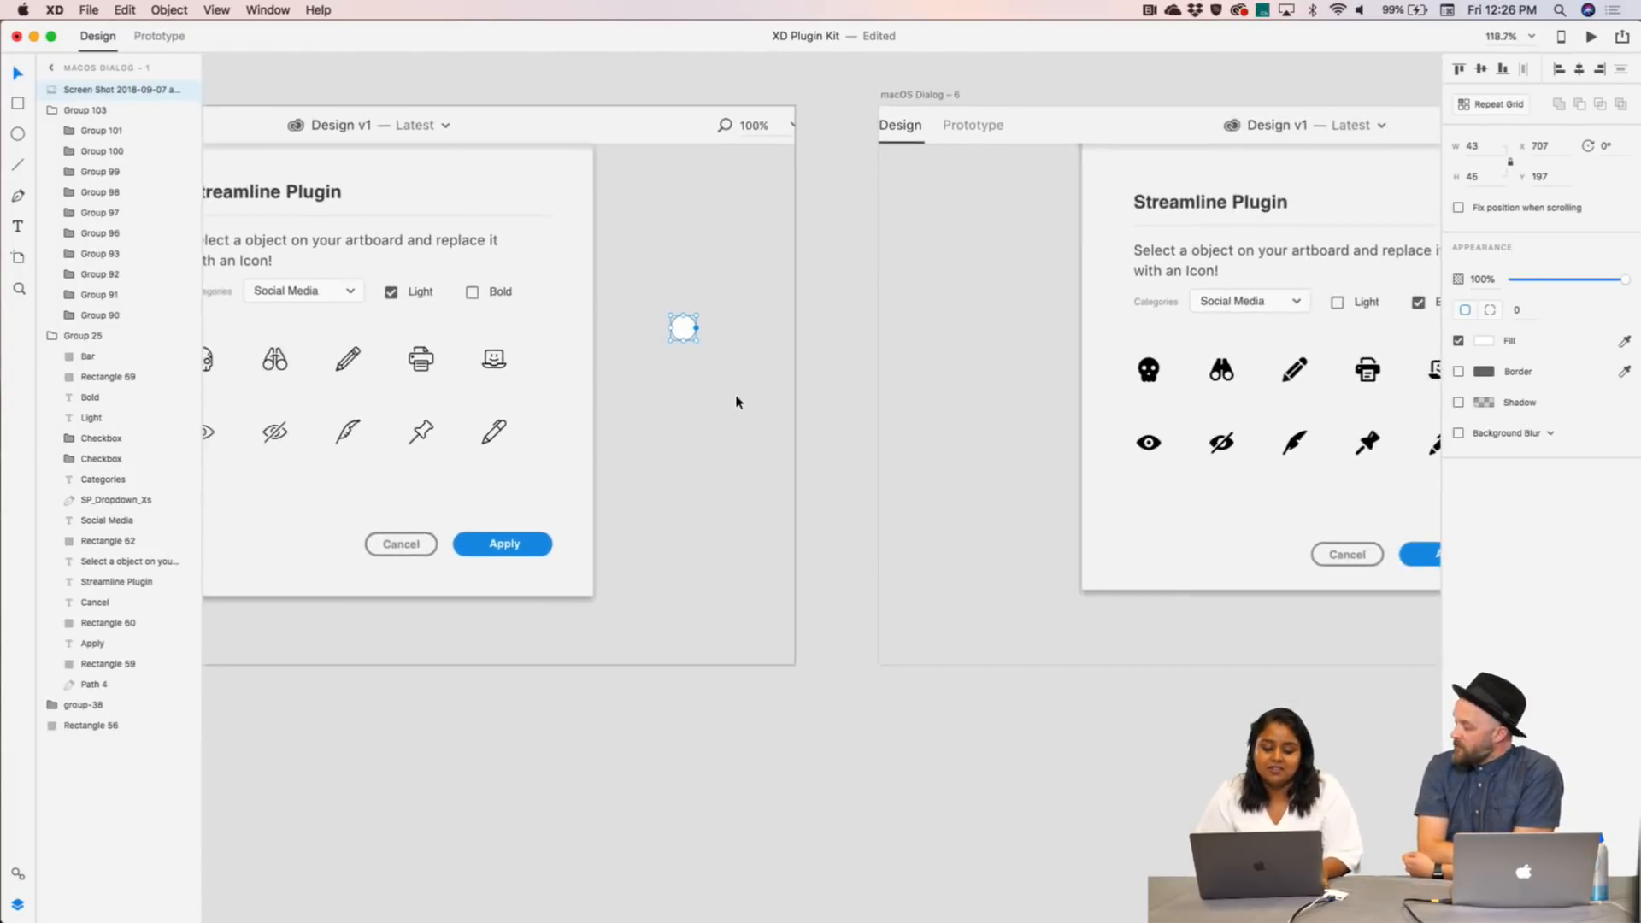
scroll(723, 413, "down", 4)
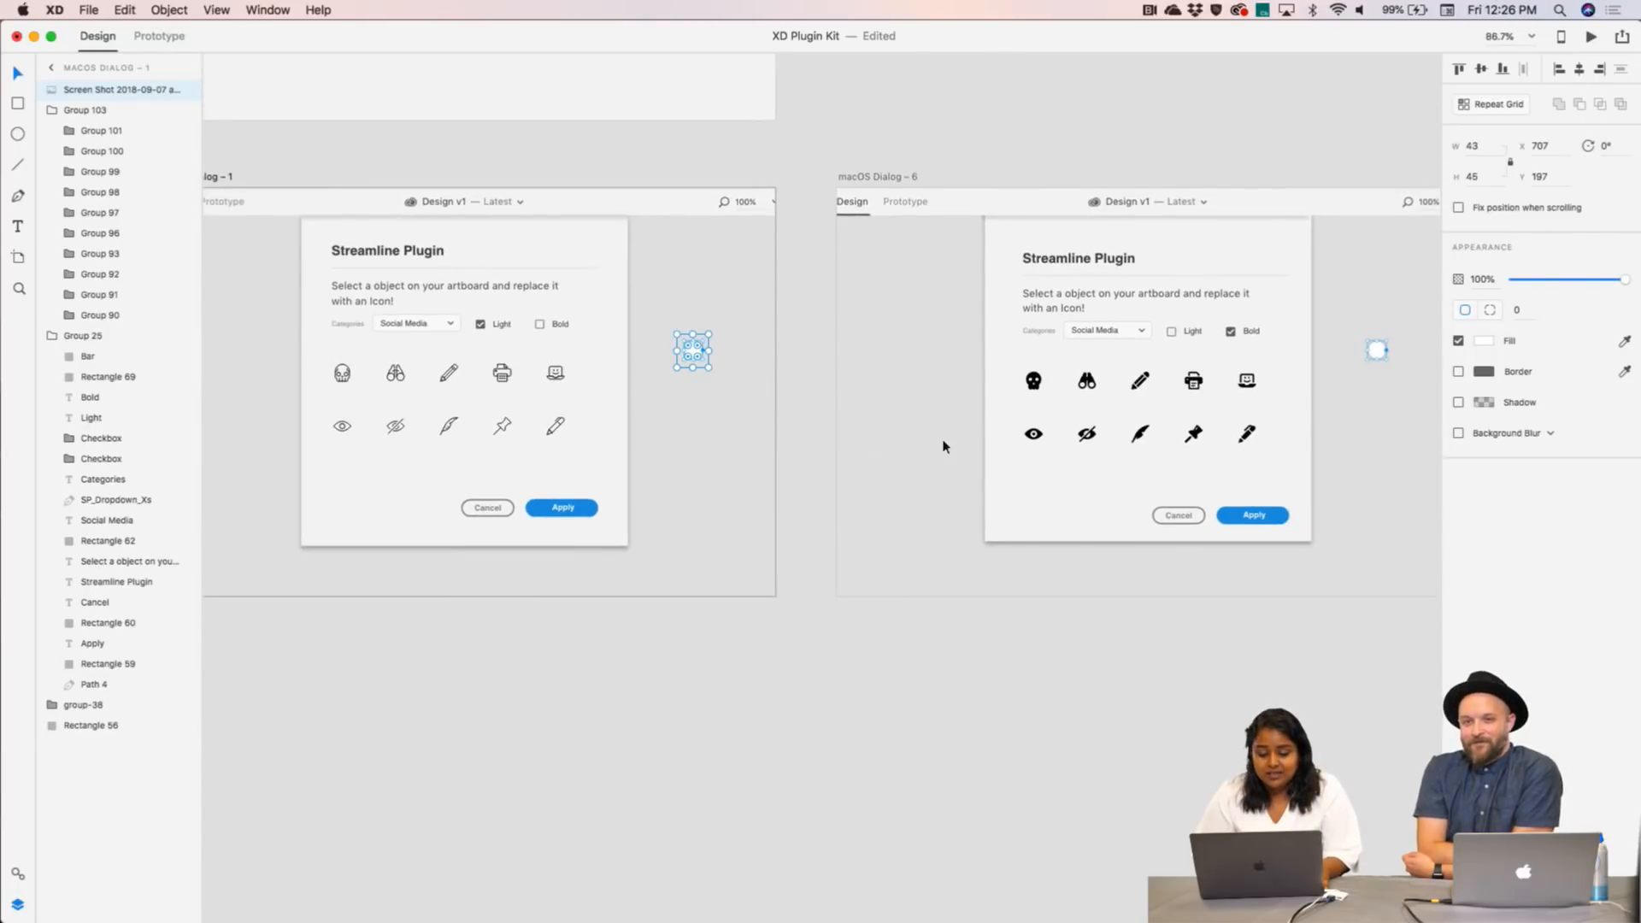
left_click(1310, 237)
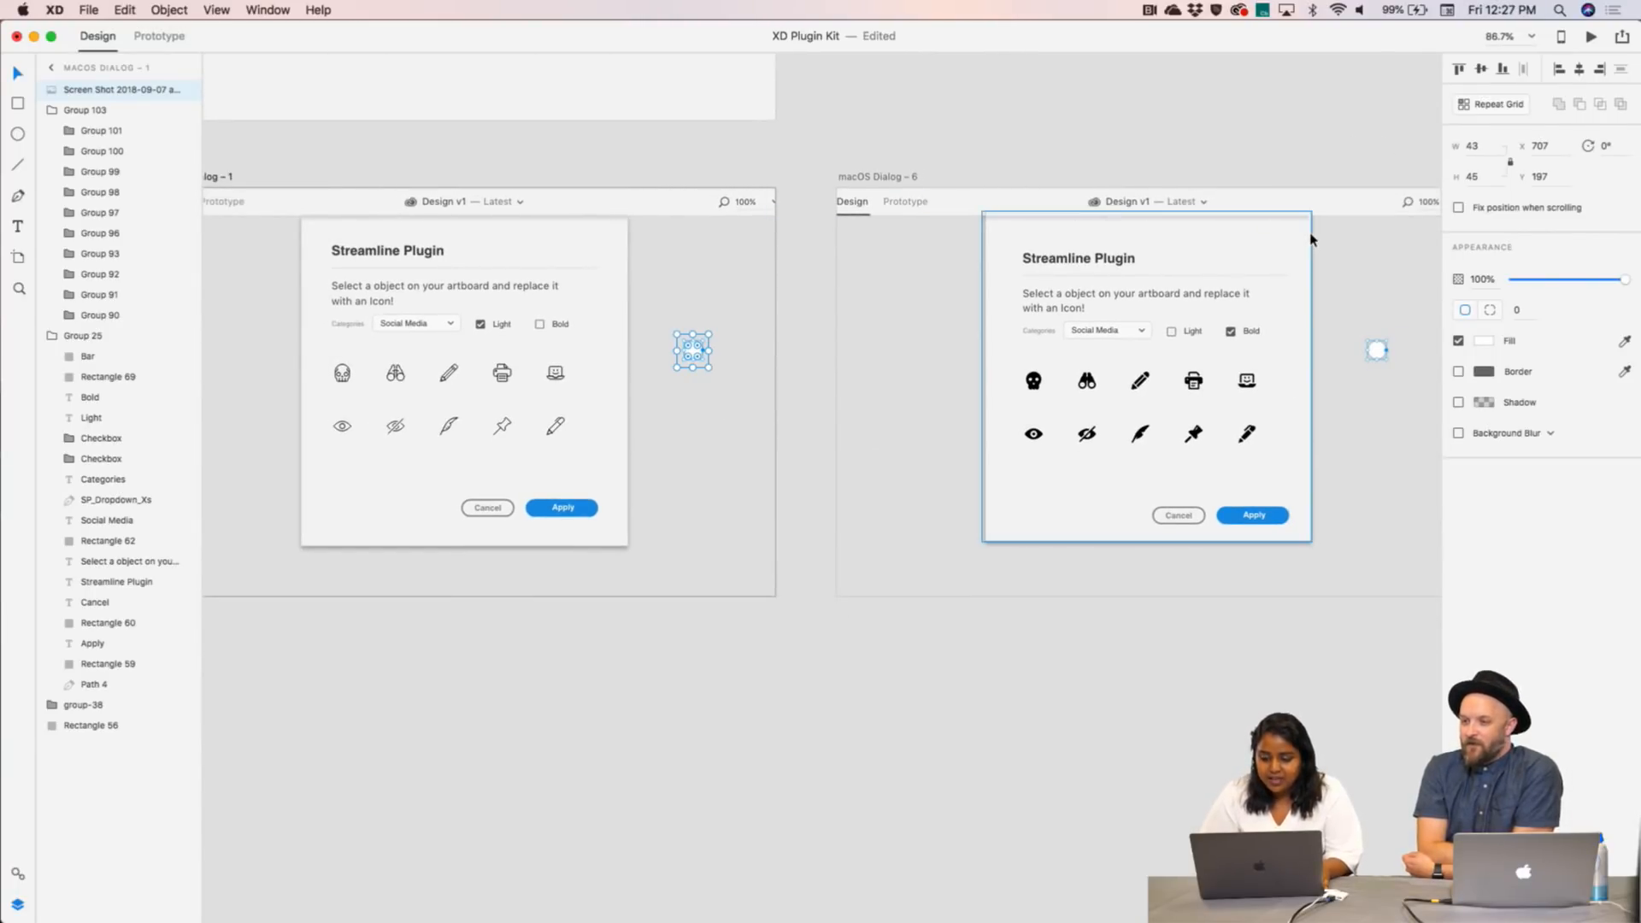
key("Right")
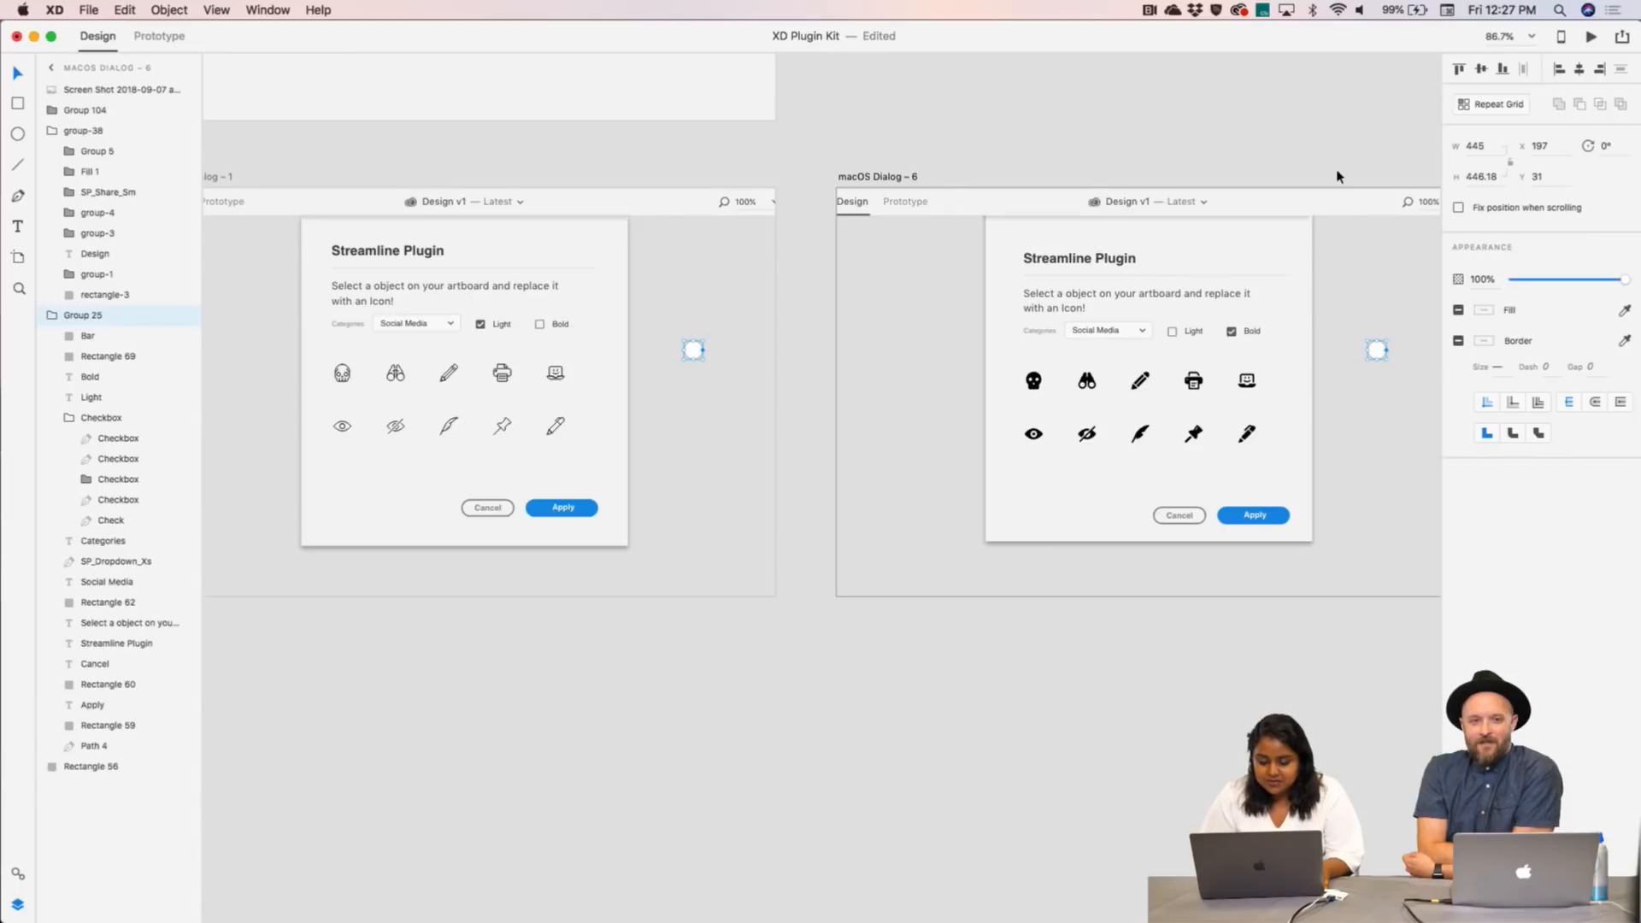
key("super+z")
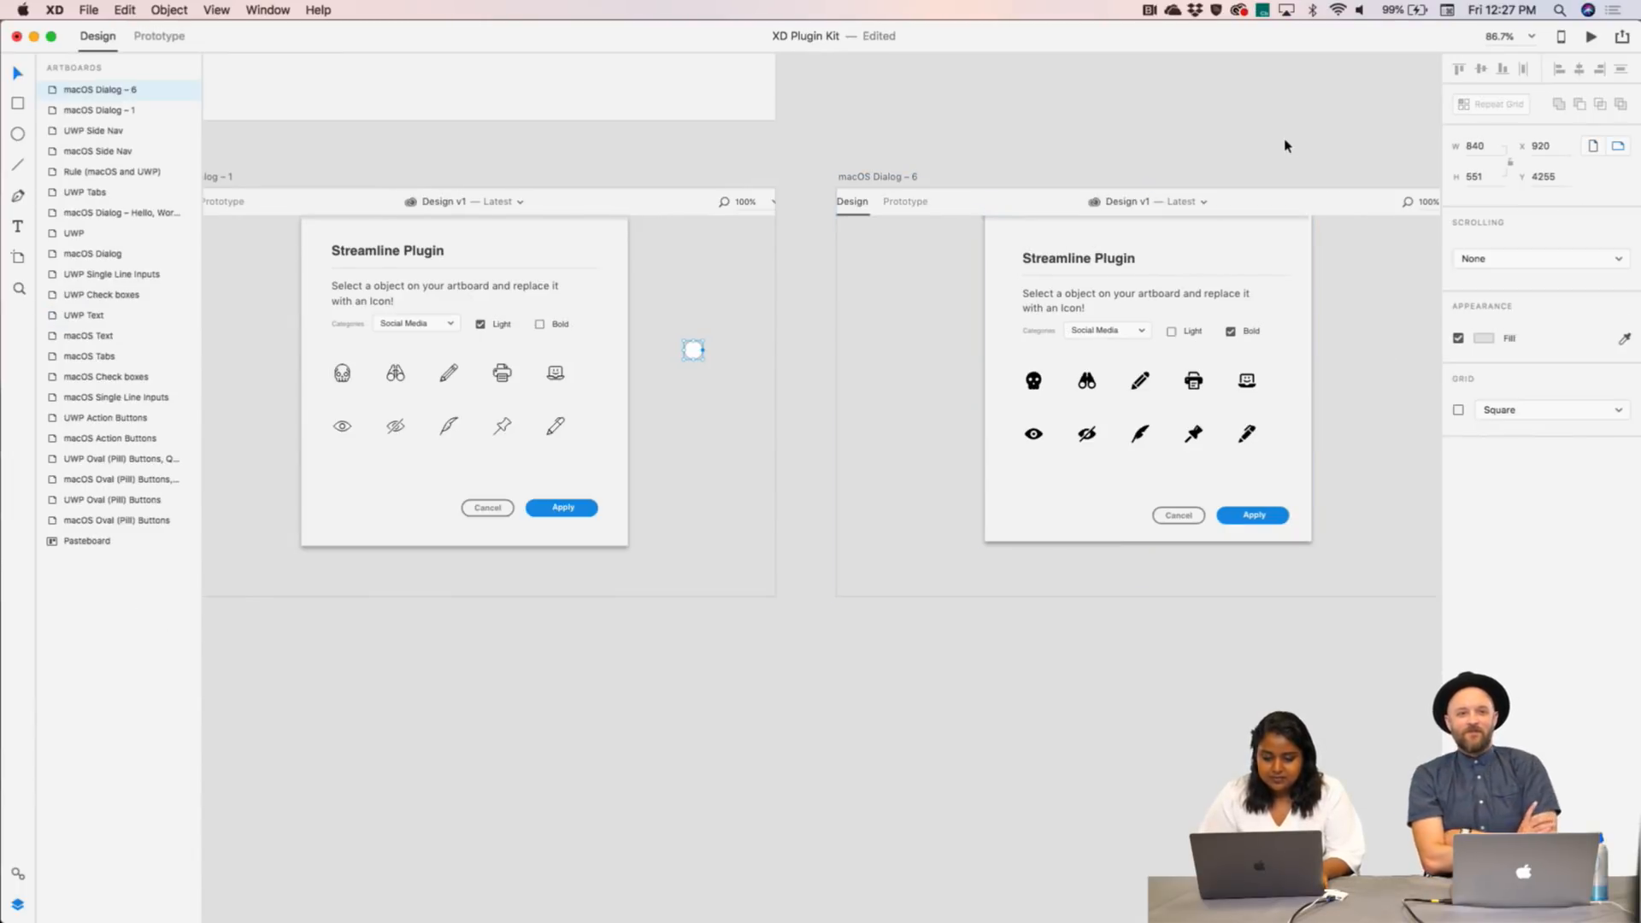
- Copy Dialog – 1's screenshot placeholder again and paste it onto the macOS Dialog – 6 artboard
left_click(692, 351)
key("super+v")
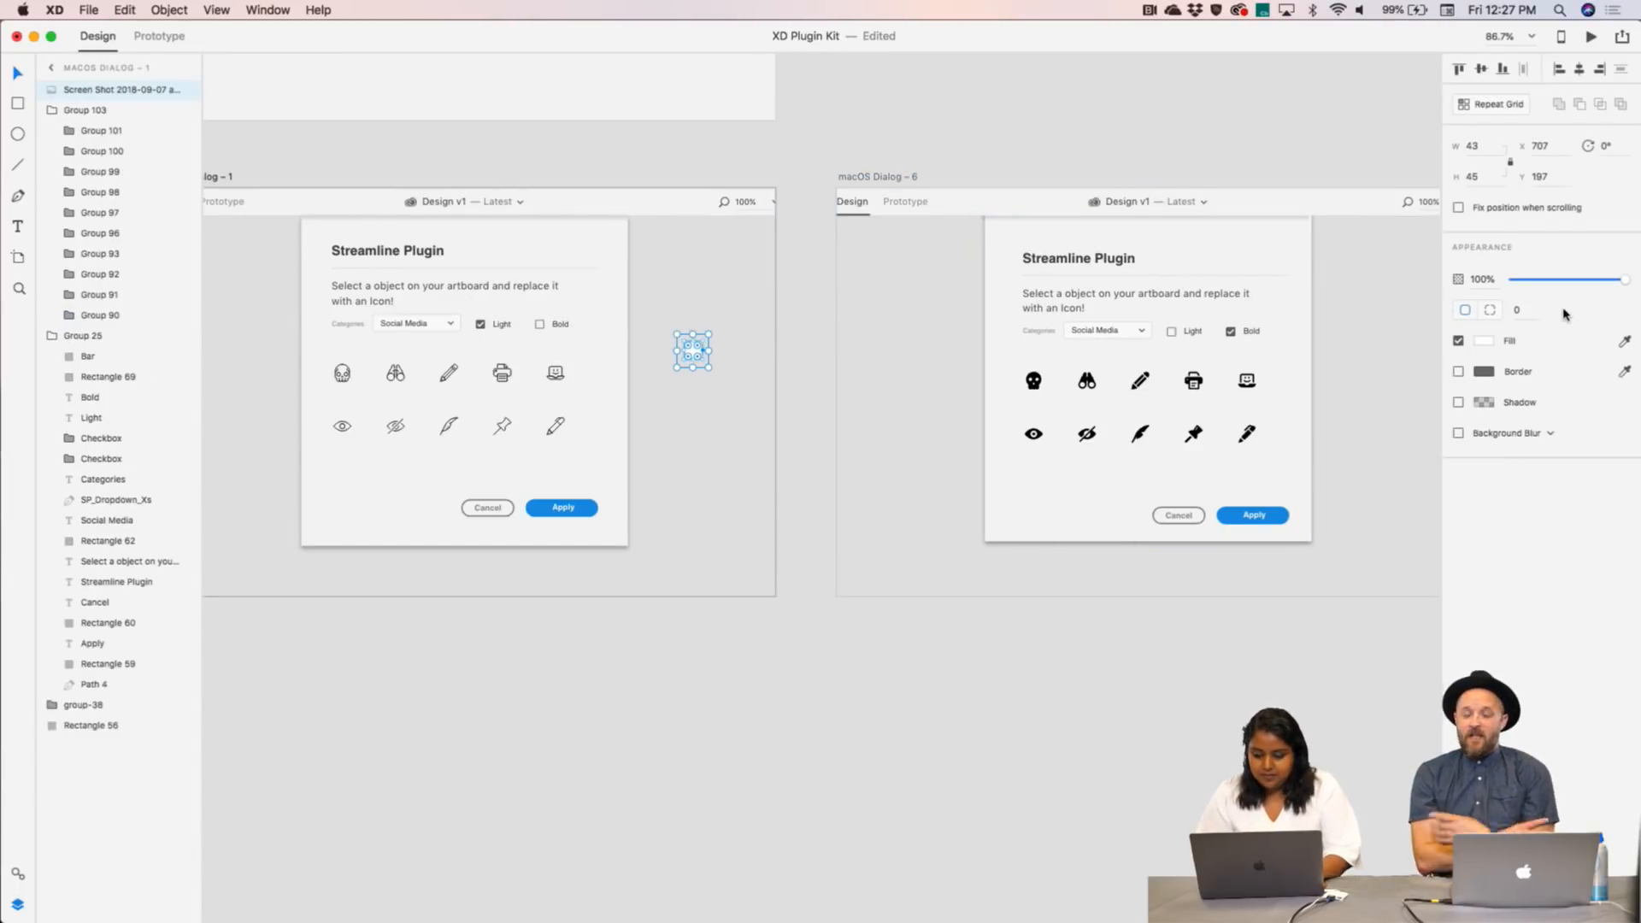
left_click(1408, 333)
left_click(843, 180)
key("super+v")
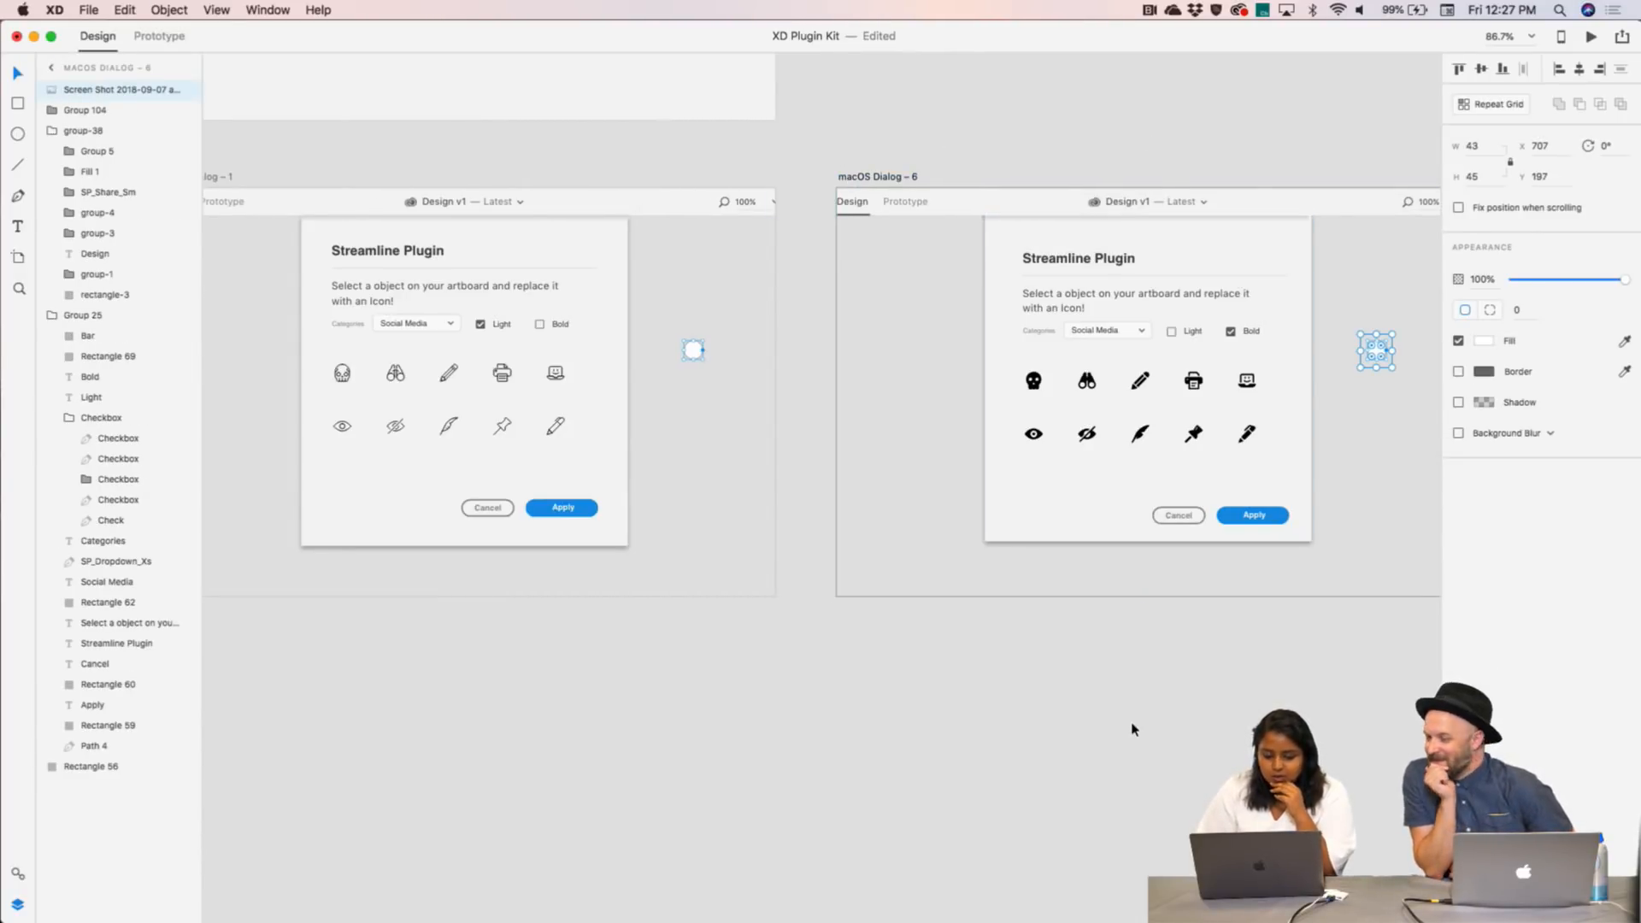
scroll(1133, 729, "right", 5)
scroll(1134, 728, "down", 1)
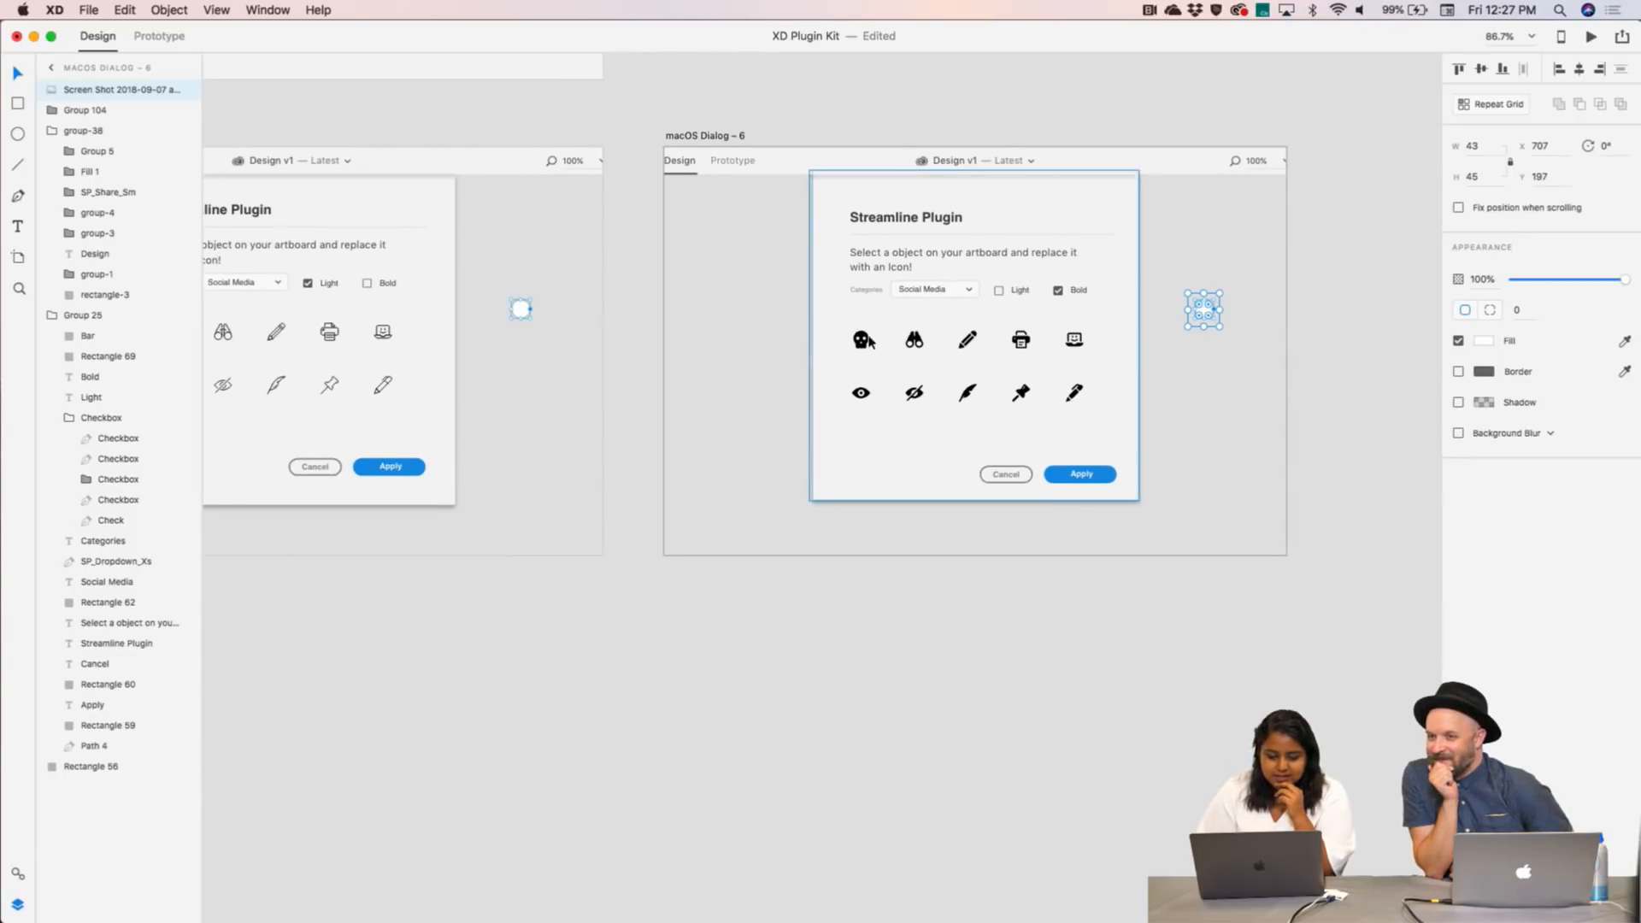
scroll(1067, 295, "down", 5)
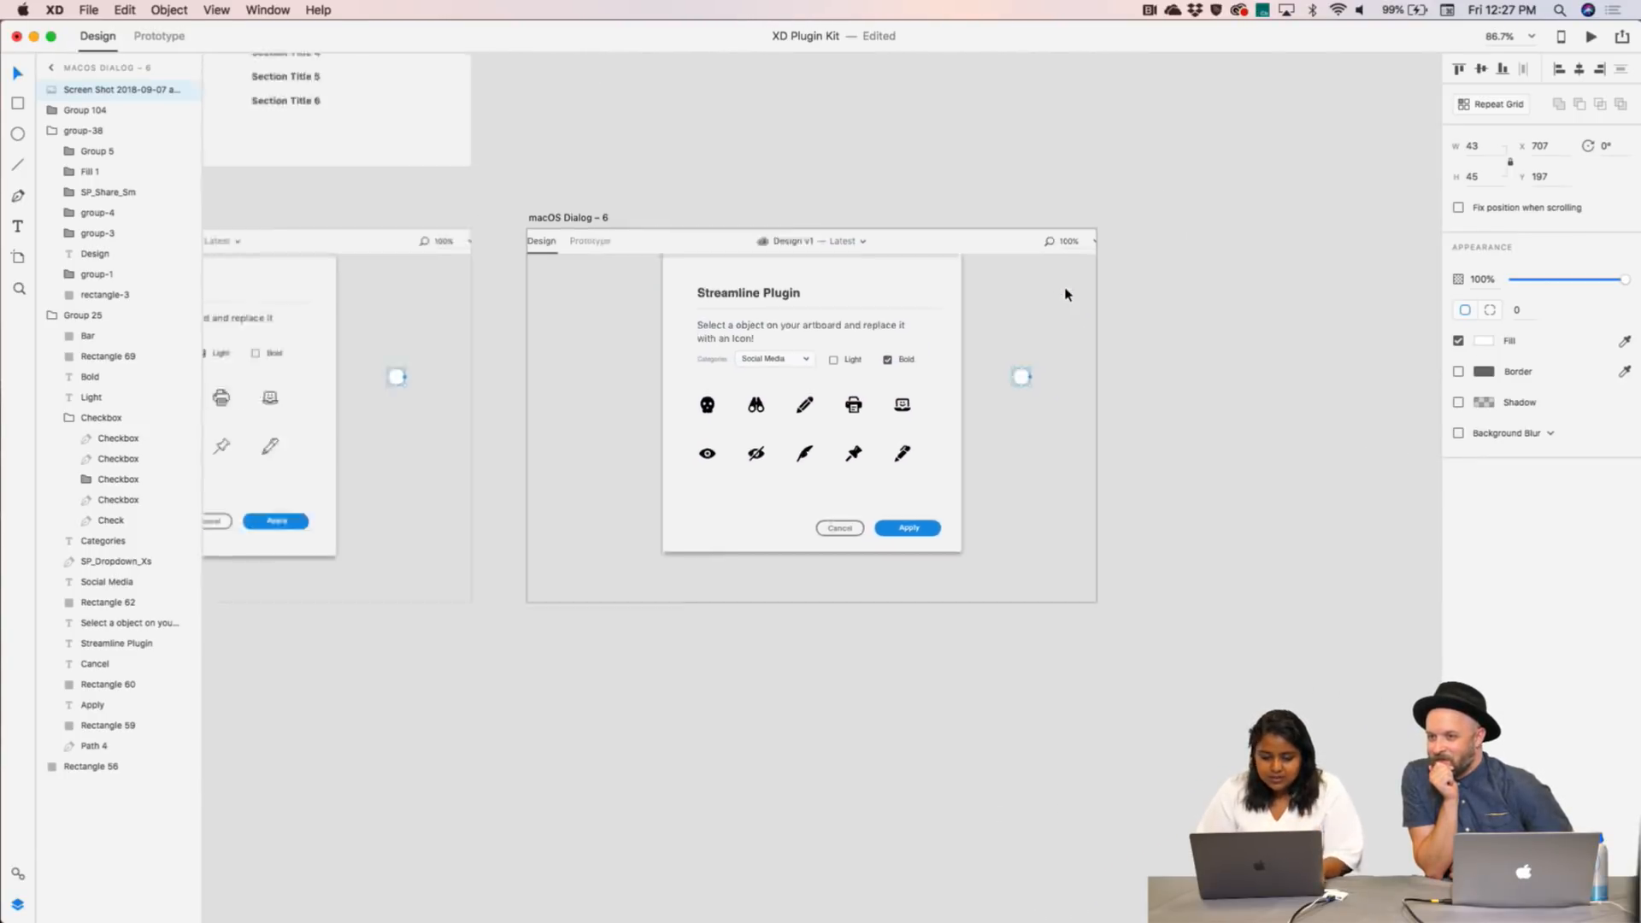
left_click(729, 242)
- Duplicate macOS Dialog – 6 to its right as the new artboard macOS Dialog – 7
left_click_drag(728, 242, 1137, 244)
left_click(1162, 191)
scroll(1162, 192, "right", 4)
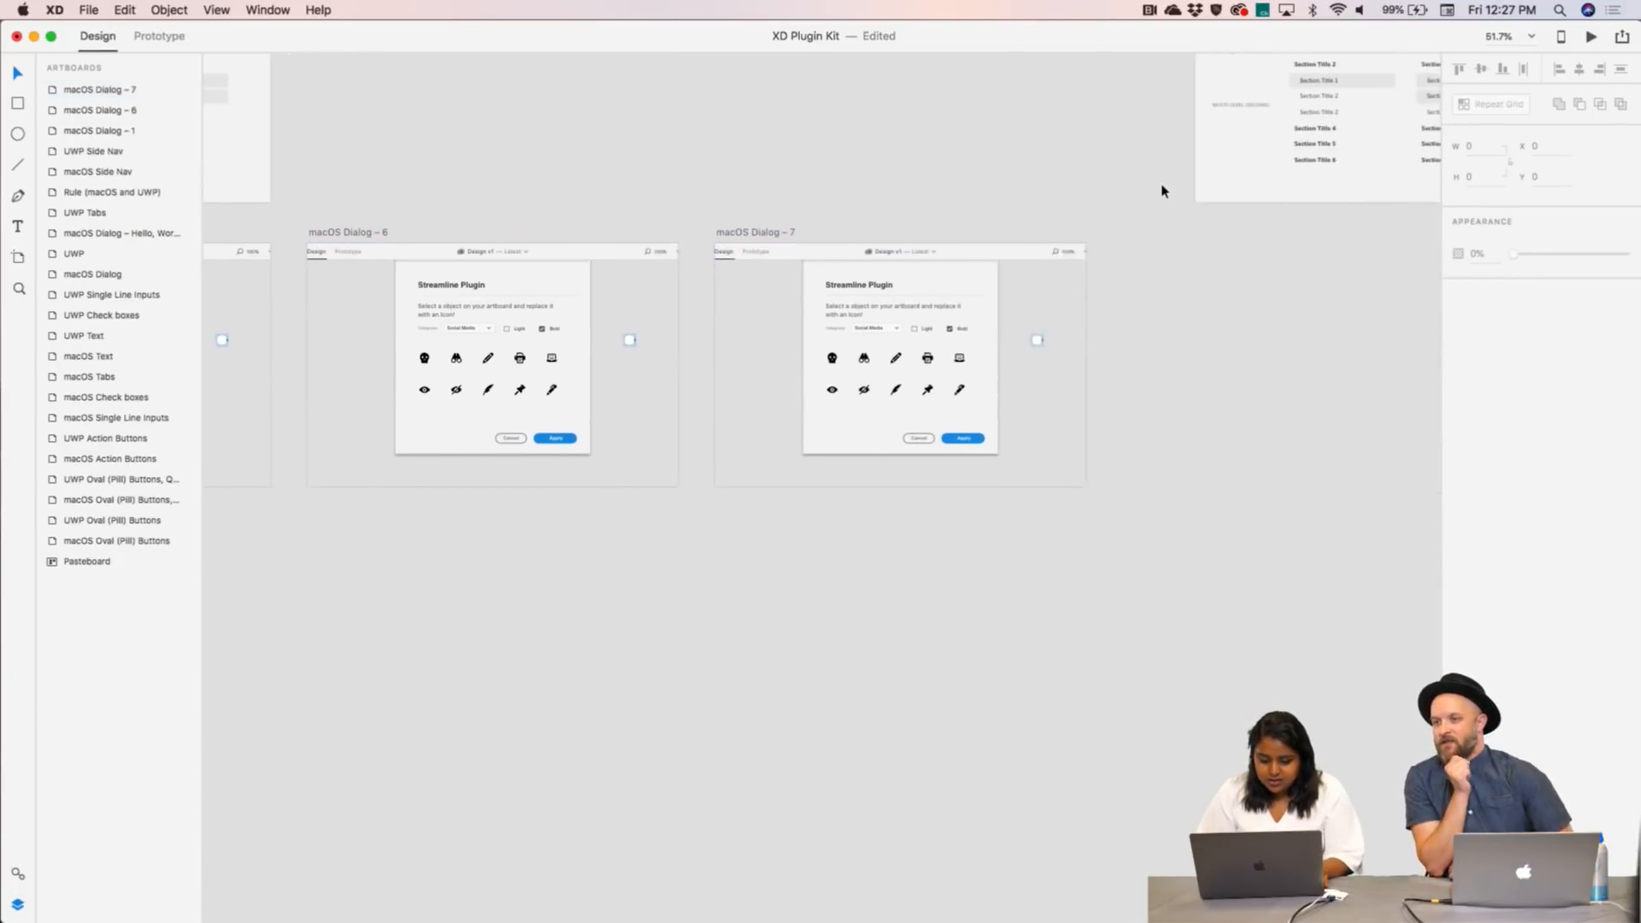
scroll(1163, 192, "up", 6)
- Drill into Dialog – 7's dialog and icon grid to select the skull icon
left_click(709, 480)
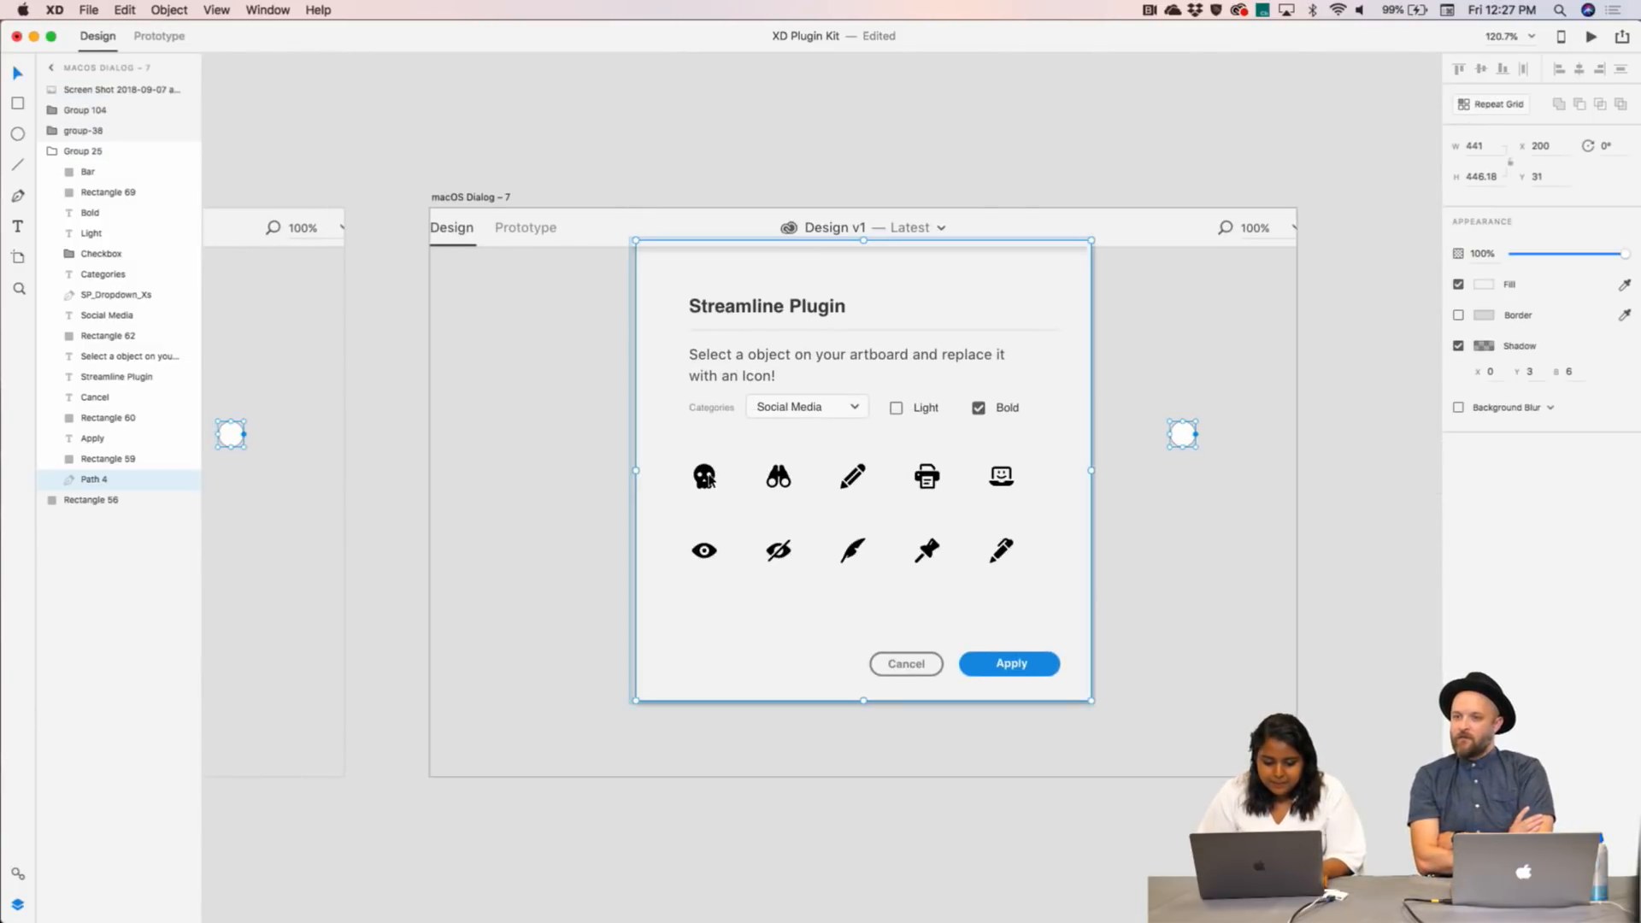
left_click(707, 489)
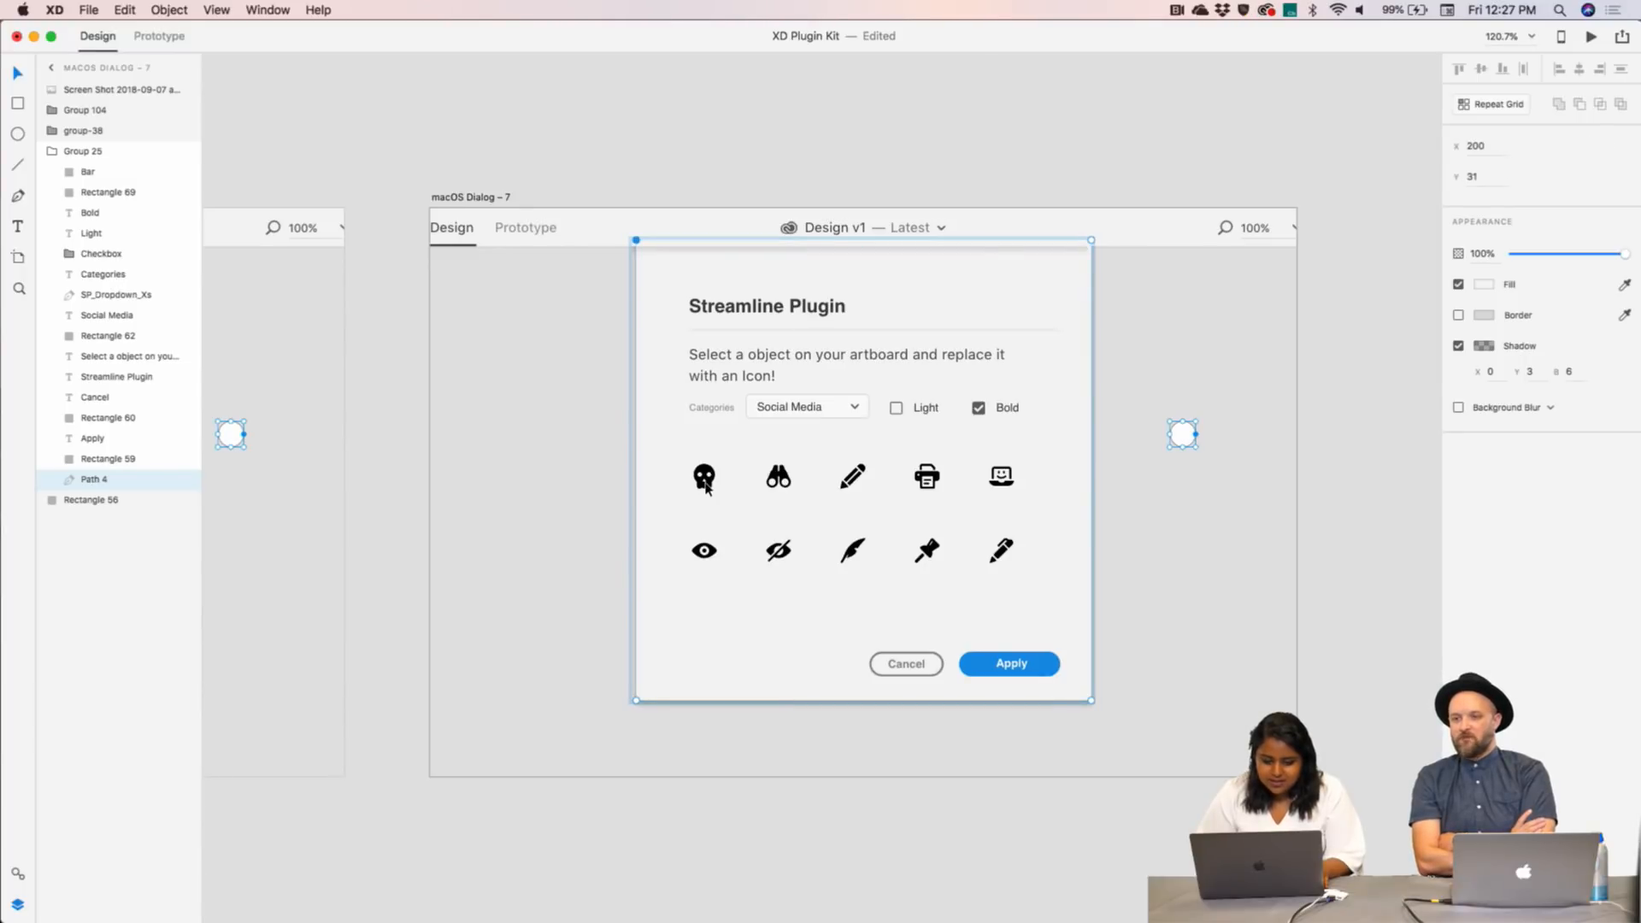
left_click(17, 870)
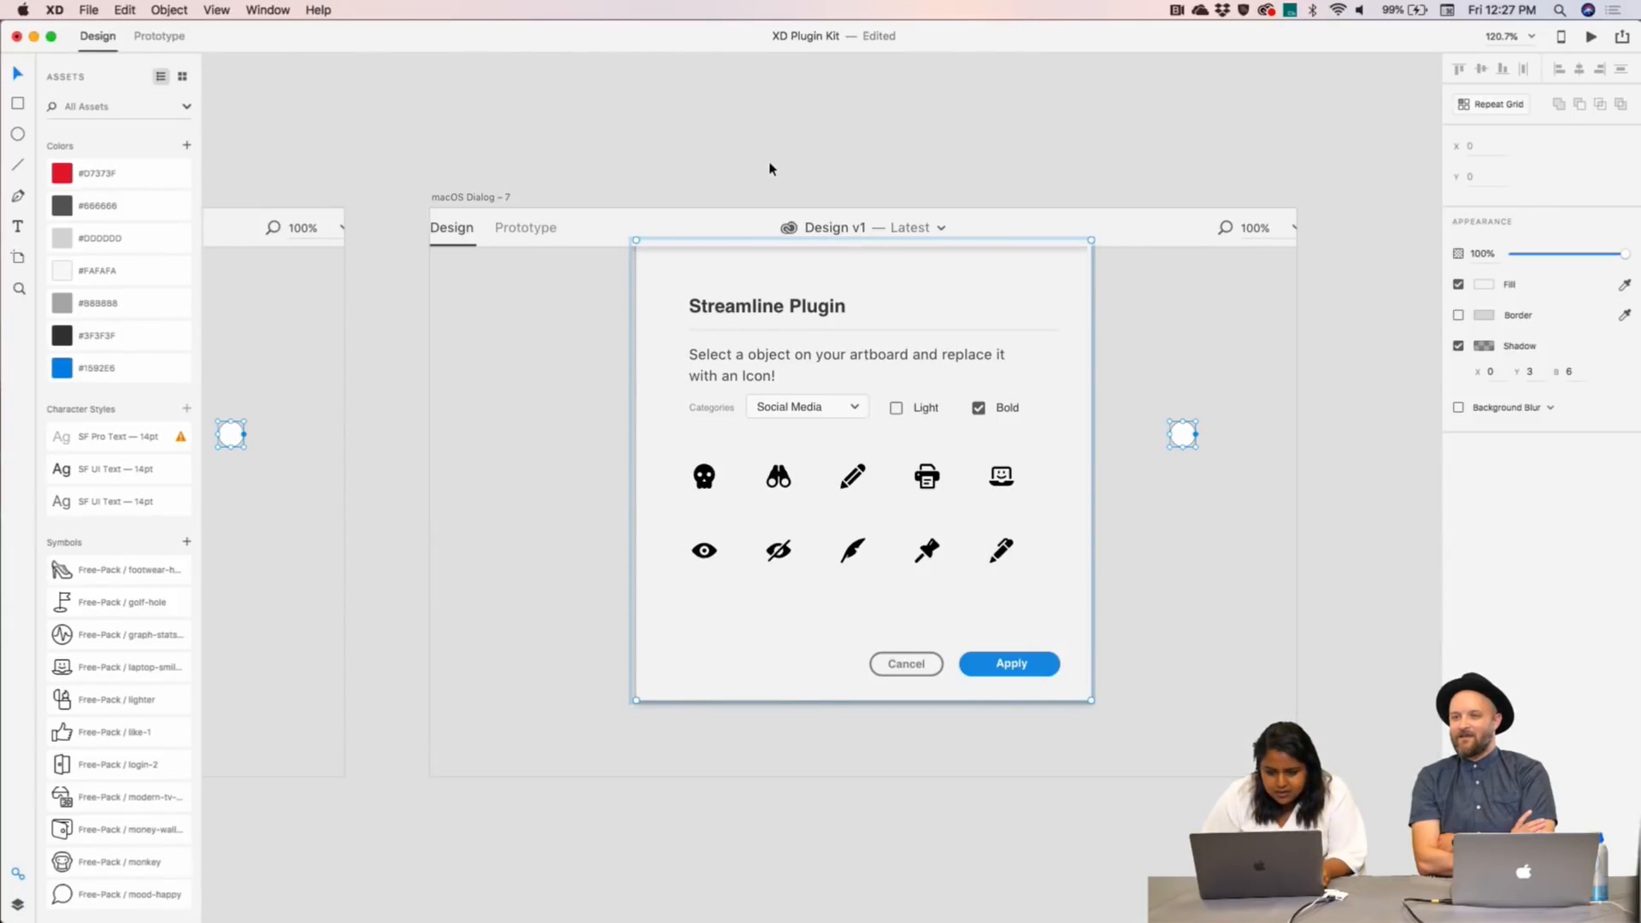
double_click(743, 307)
scroll(742, 306, "up", 5)
left_click(684, 662)
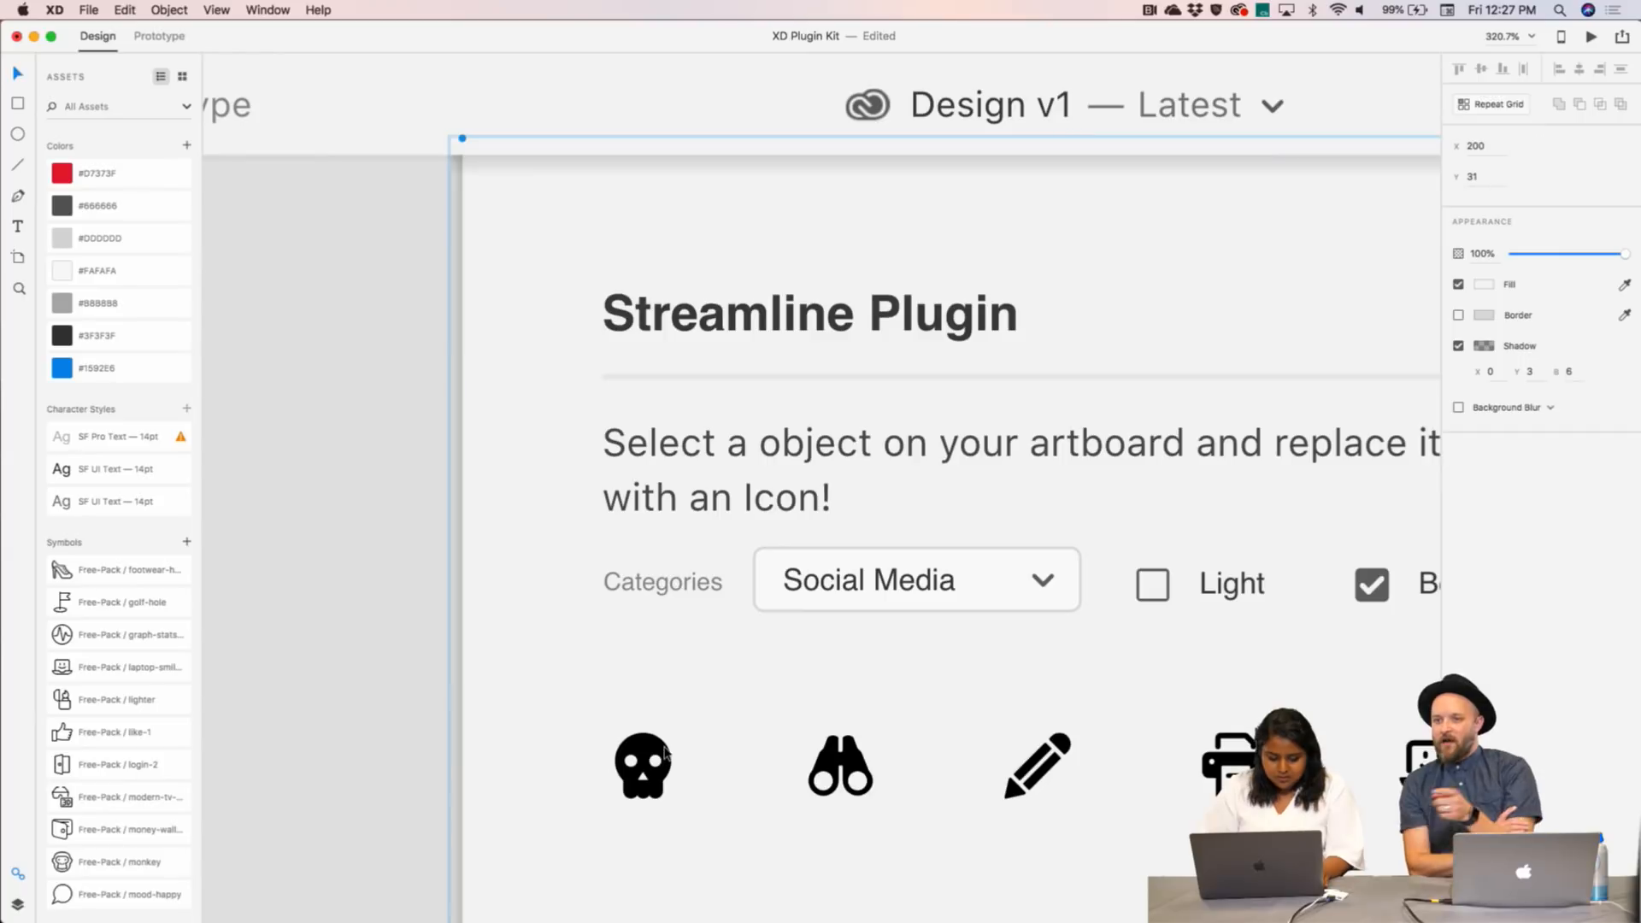
scroll(666, 752, "down", 5)
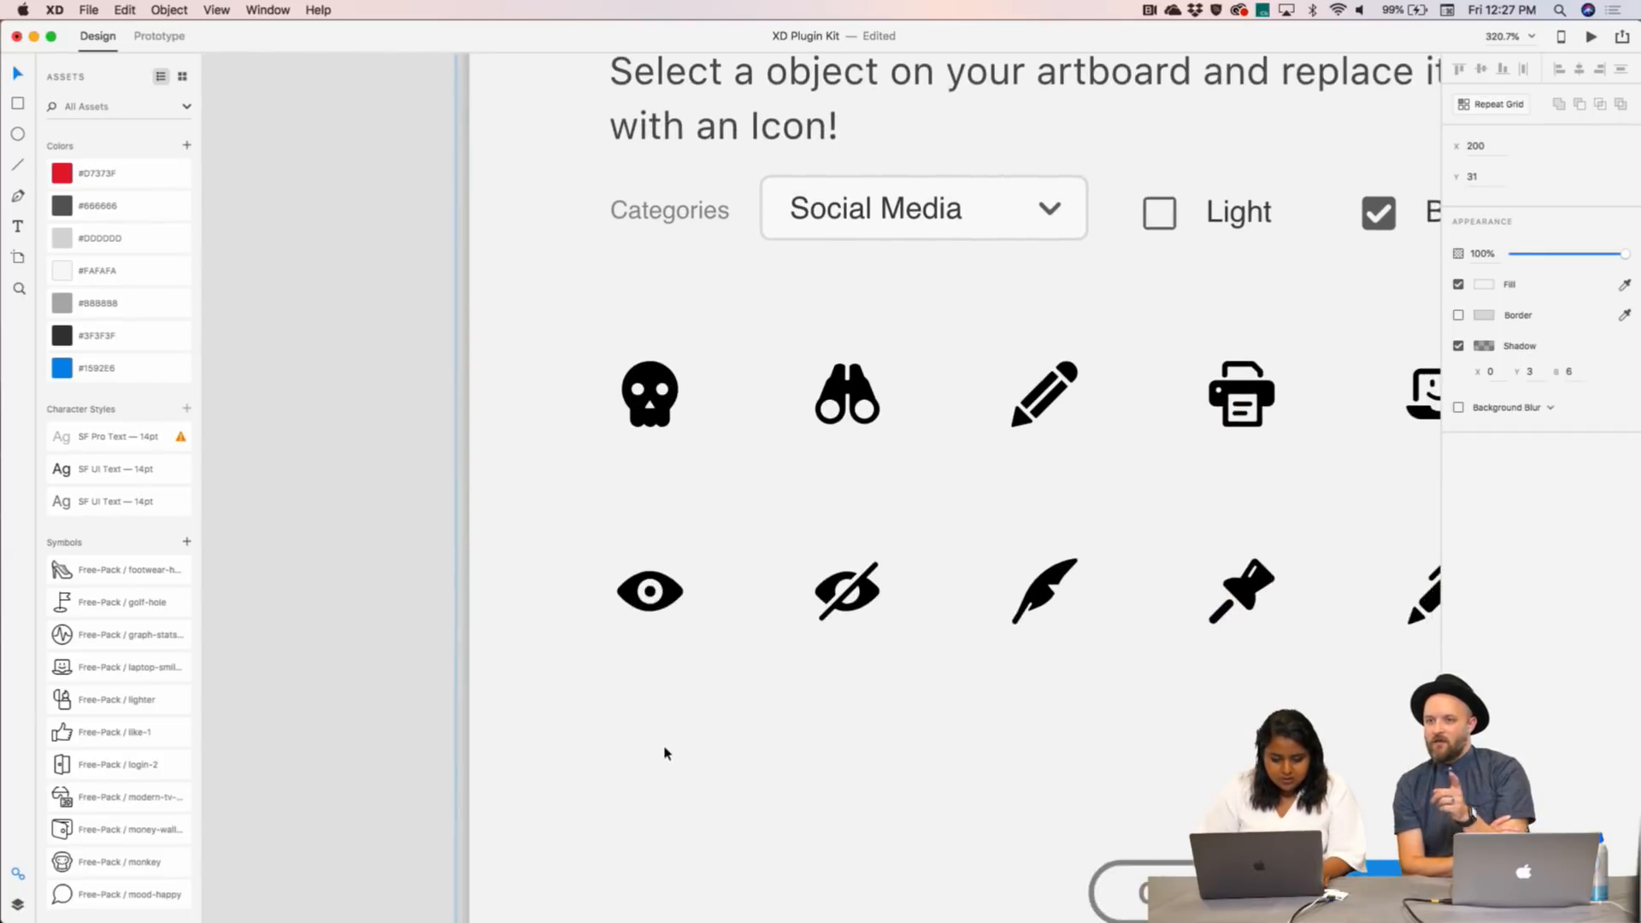
left_click(658, 496)
double_click(672, 393)
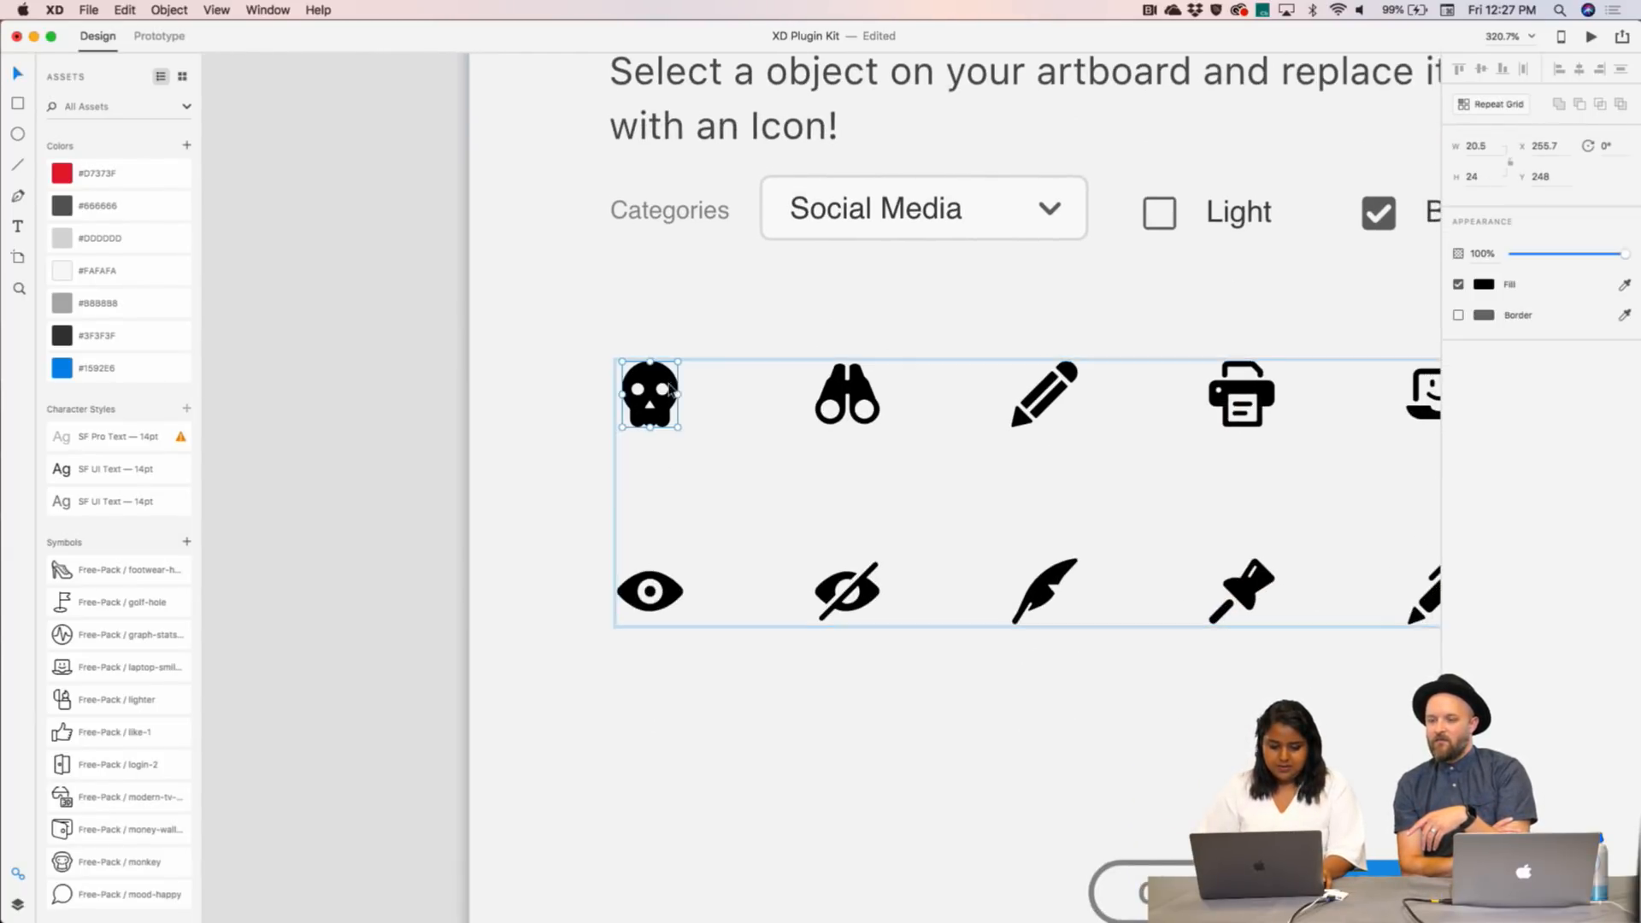
- Fill the skull icon with #1592E6 blue using the eyedropper
left_click(1485, 282)
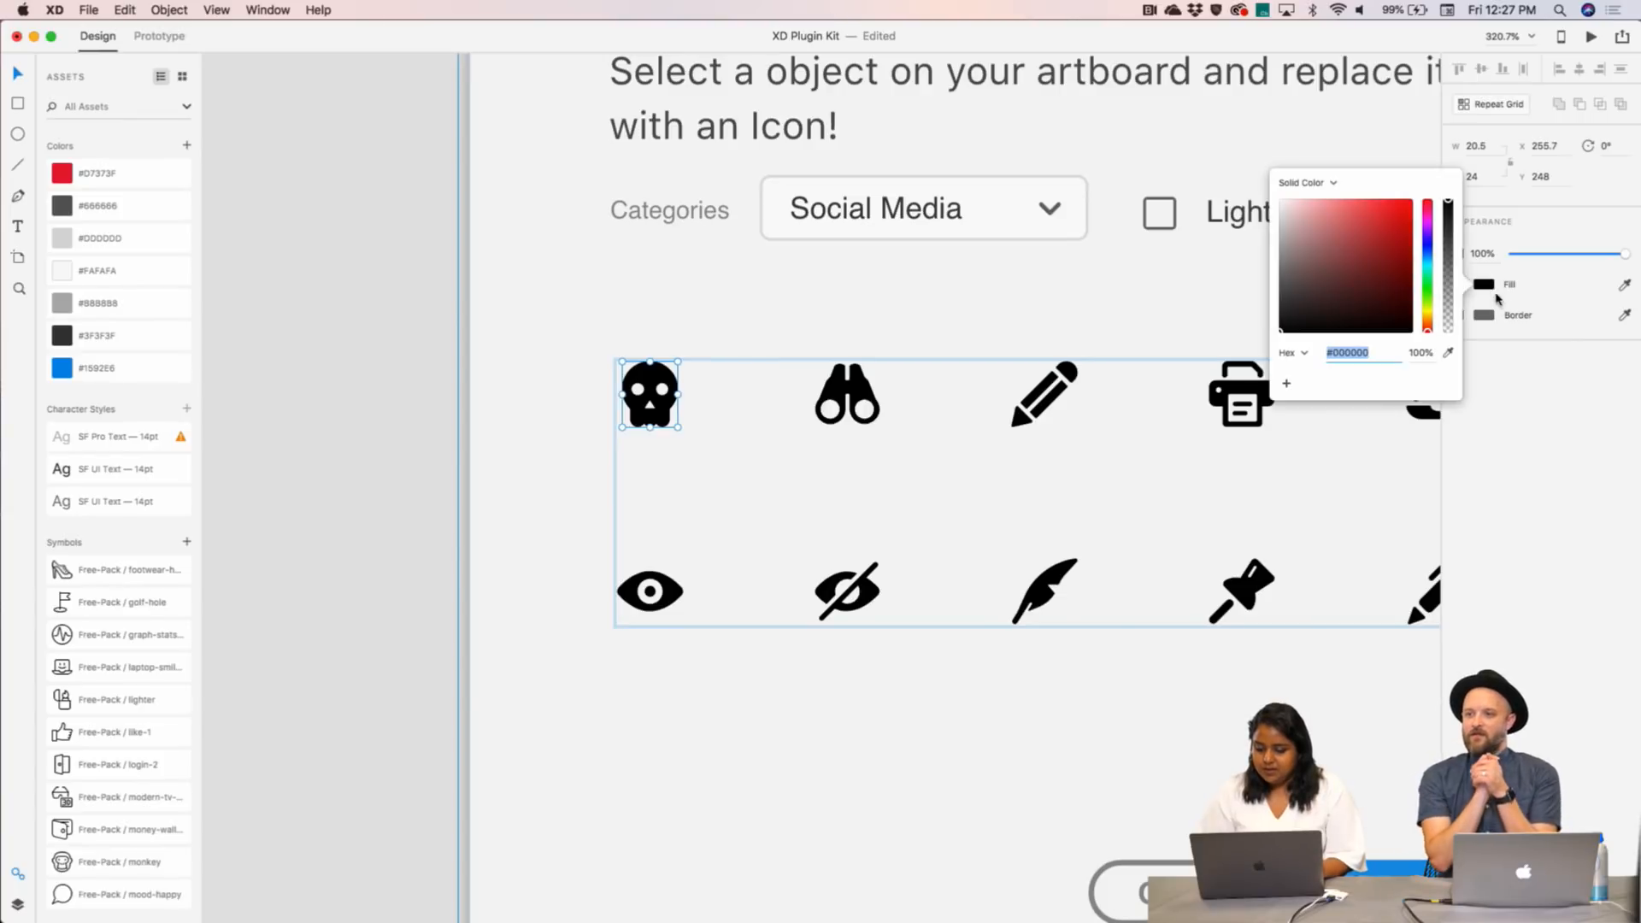
left_click(1448, 352)
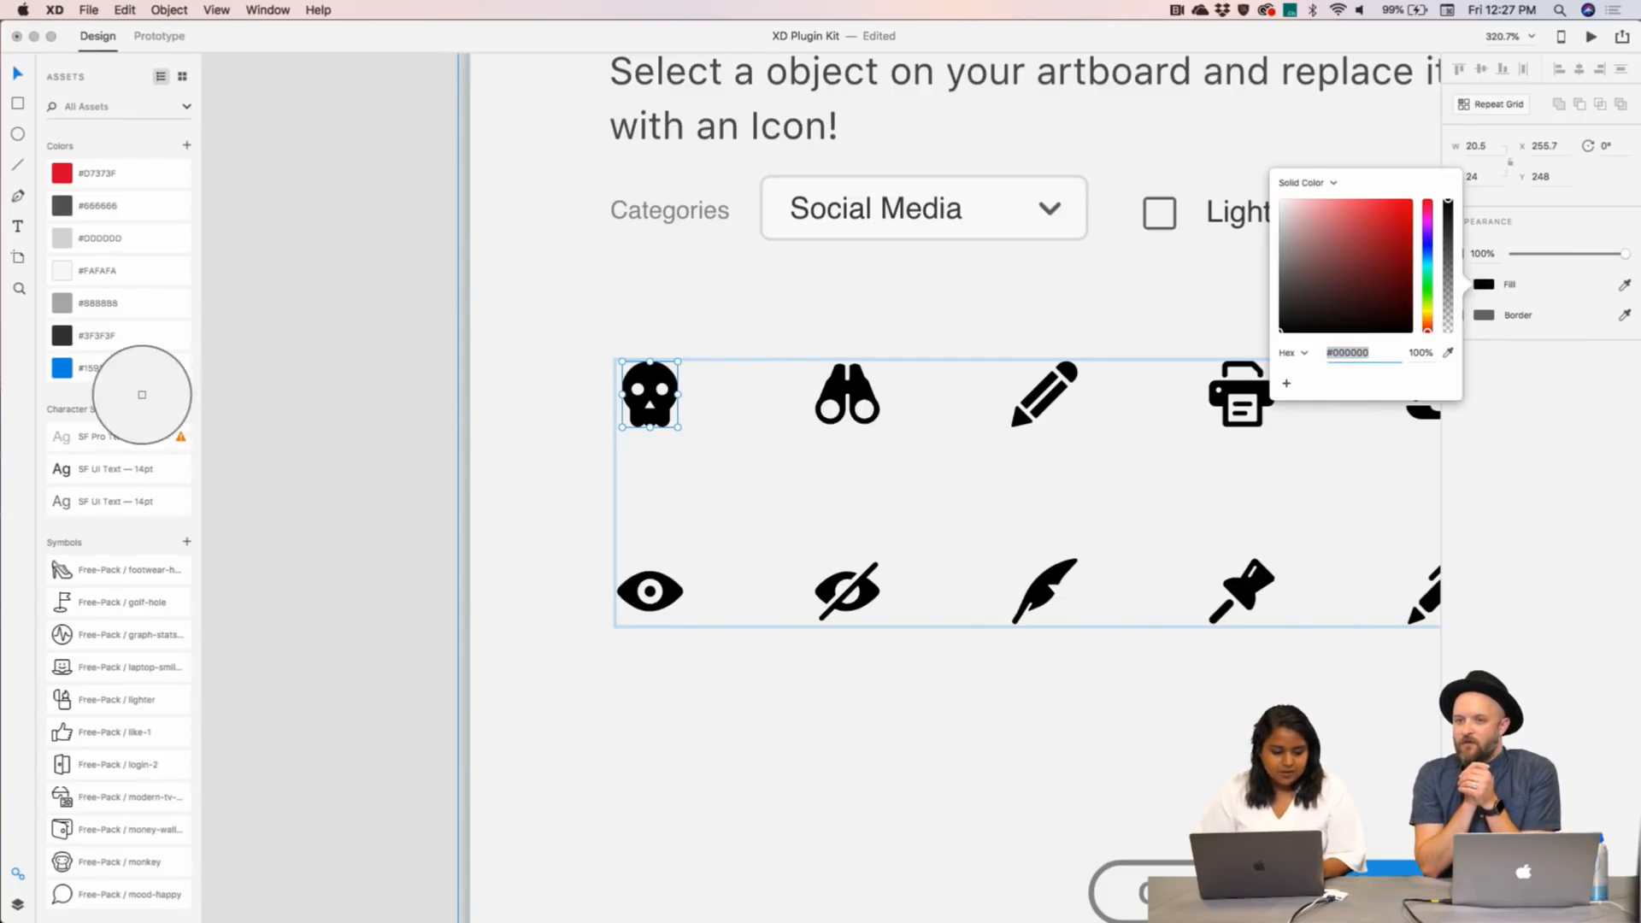
left_click(62, 369)
left_click(331, 317)
left_click(332, 316)
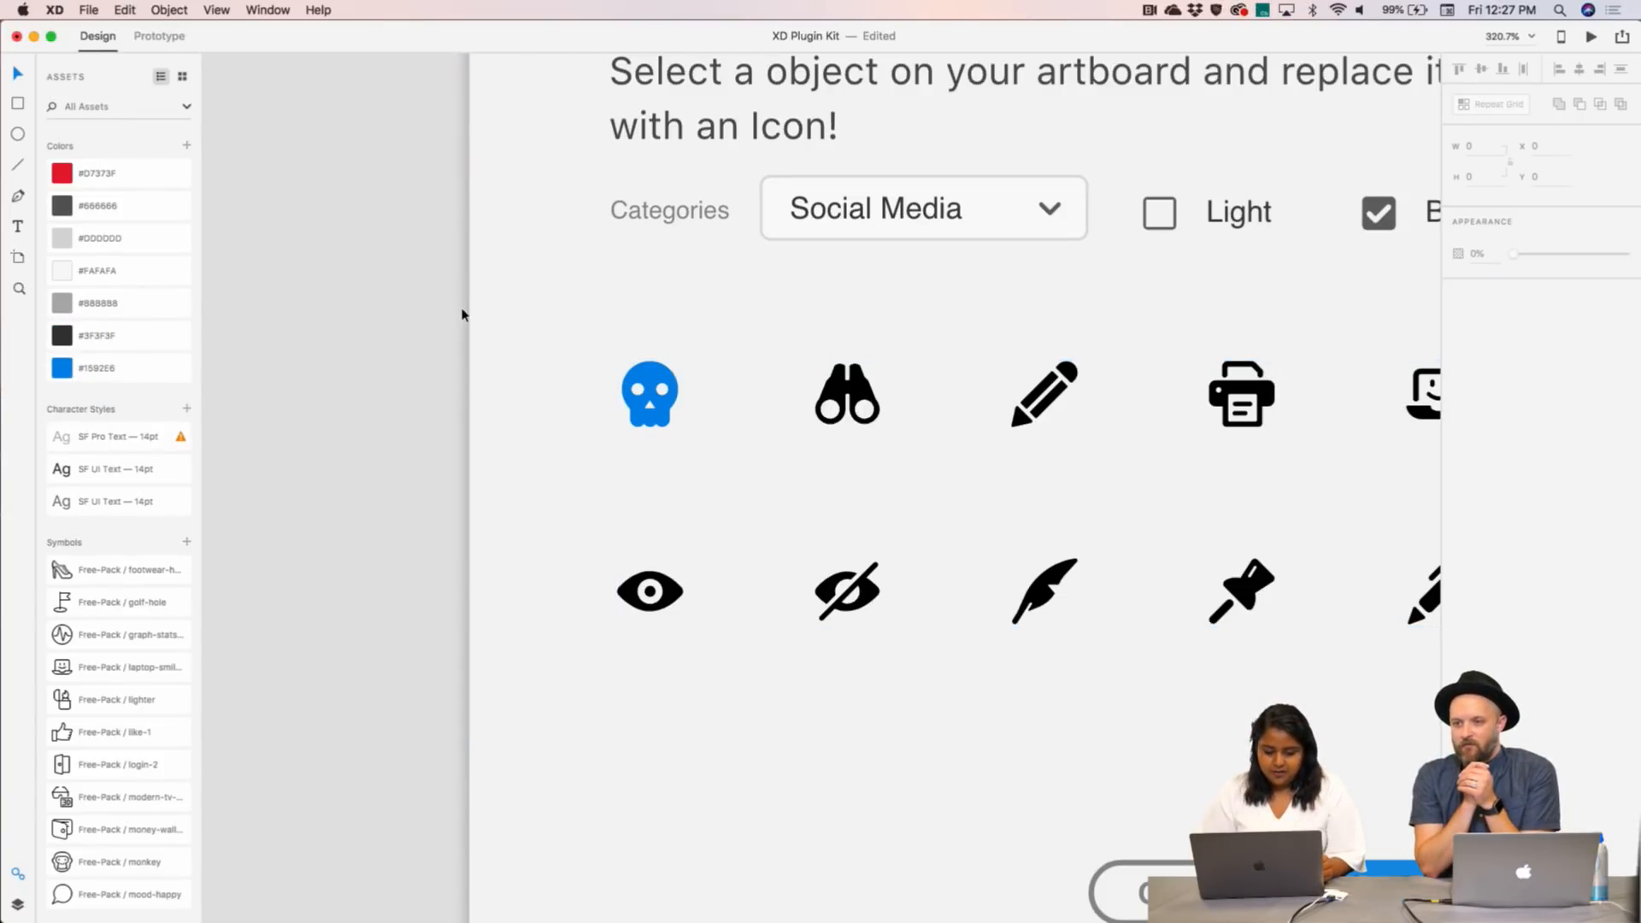
scroll(461, 314, "down", 5)
scroll(461, 314, "down", 5)
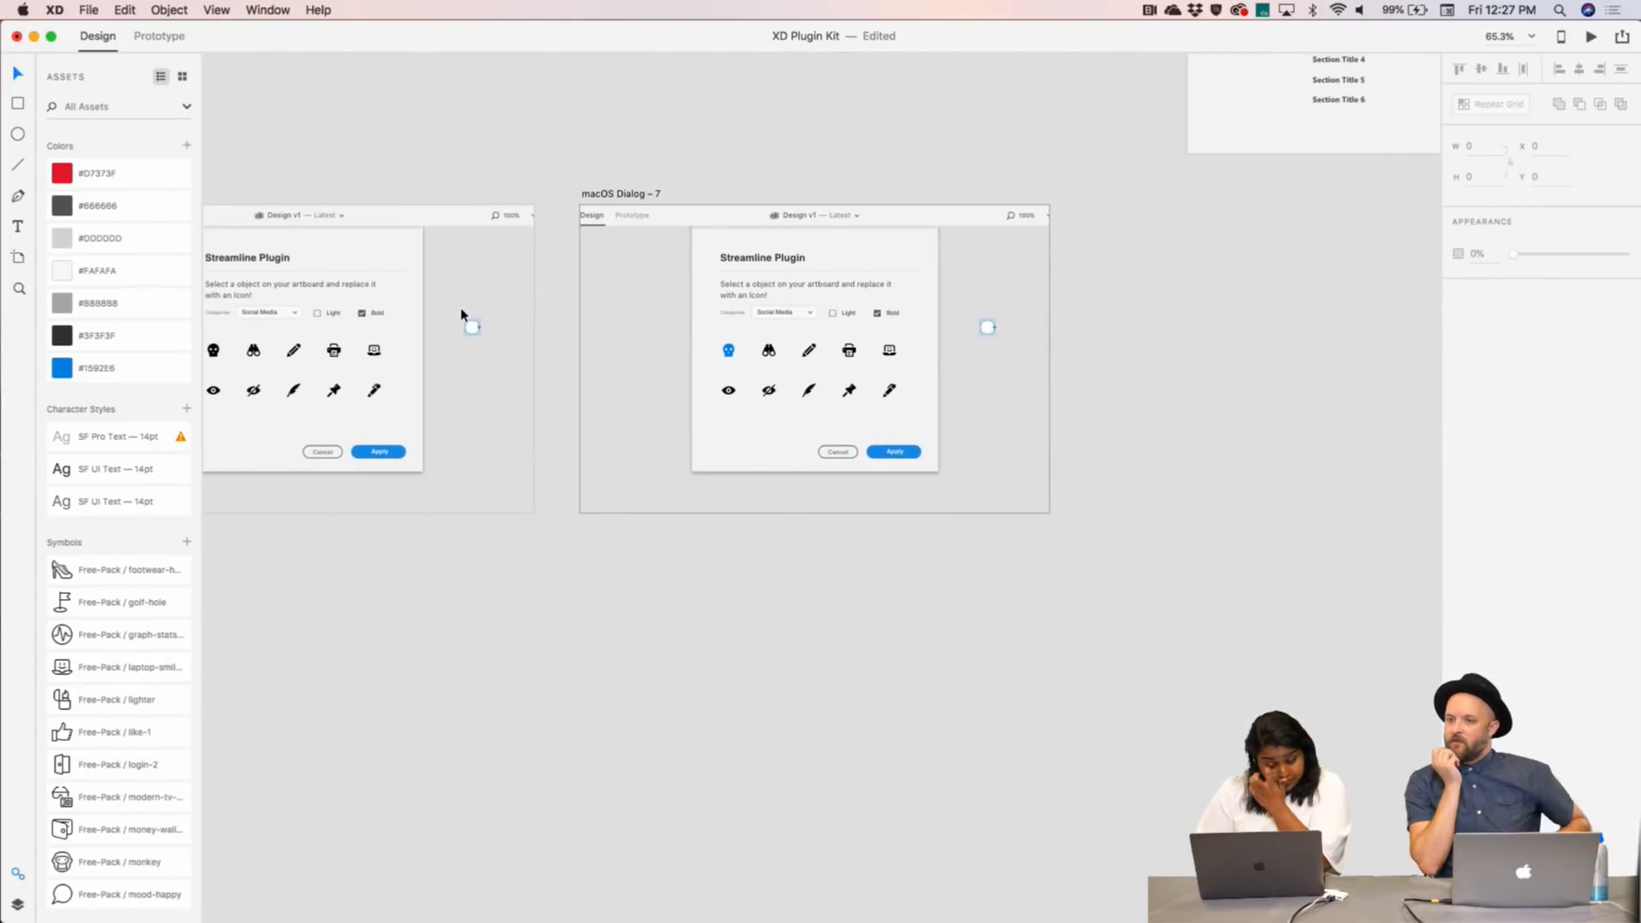
- Duplicate macOS Dialog – 7 to its right as macOS Dialog – 8 and fit it in view
scroll(1067, 330, "down", 2)
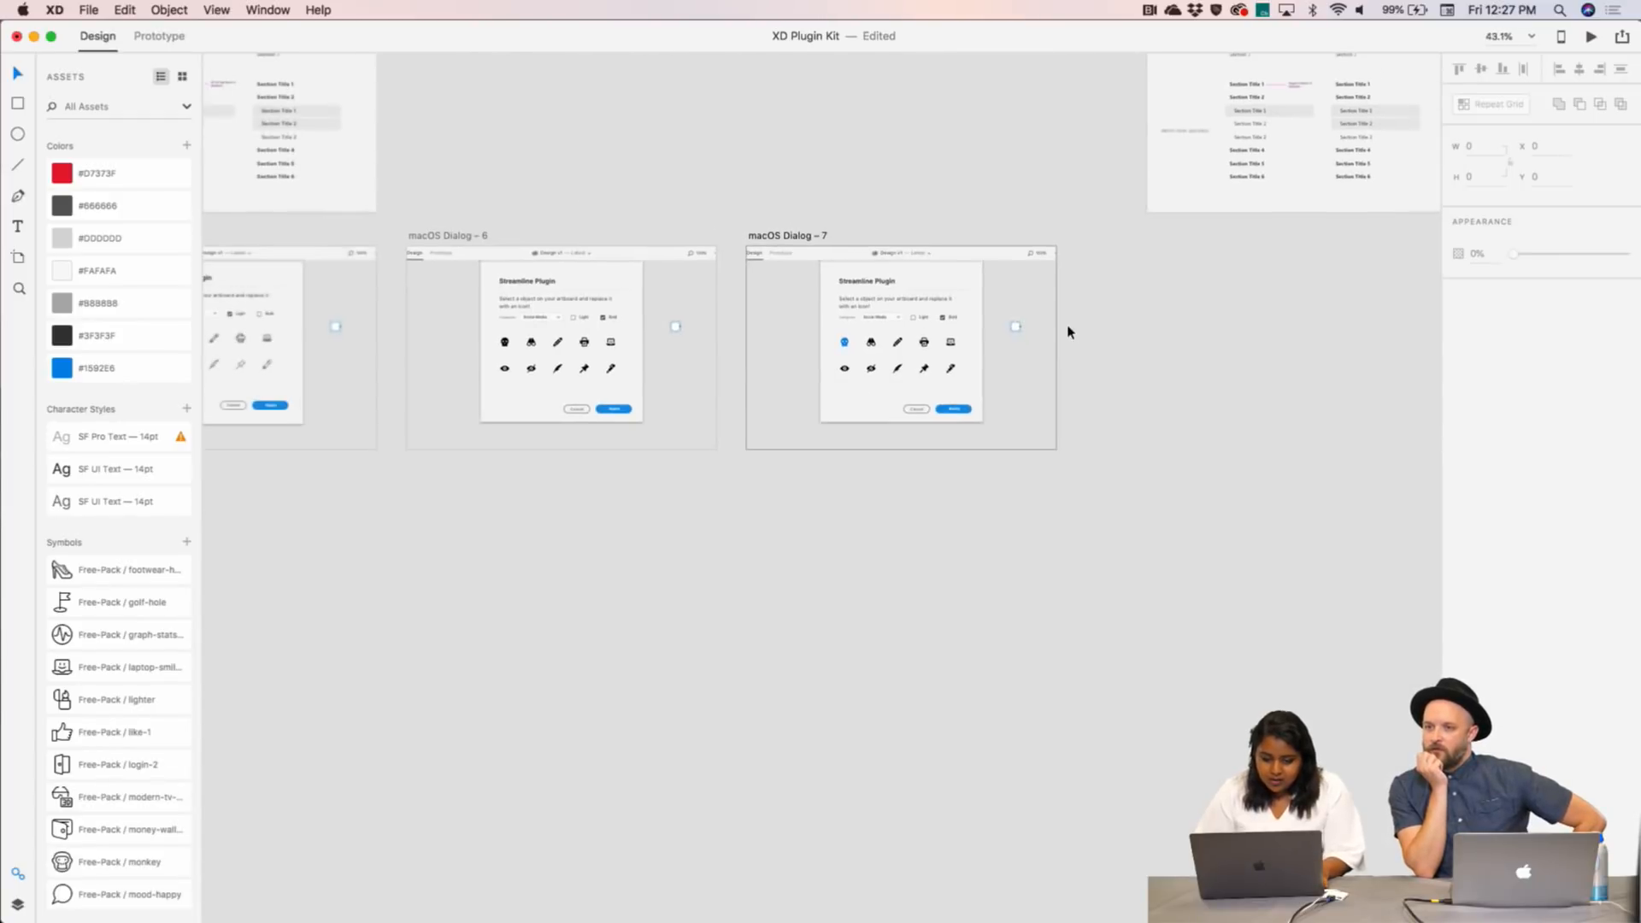
left_click_drag(787, 238, 1140, 240)
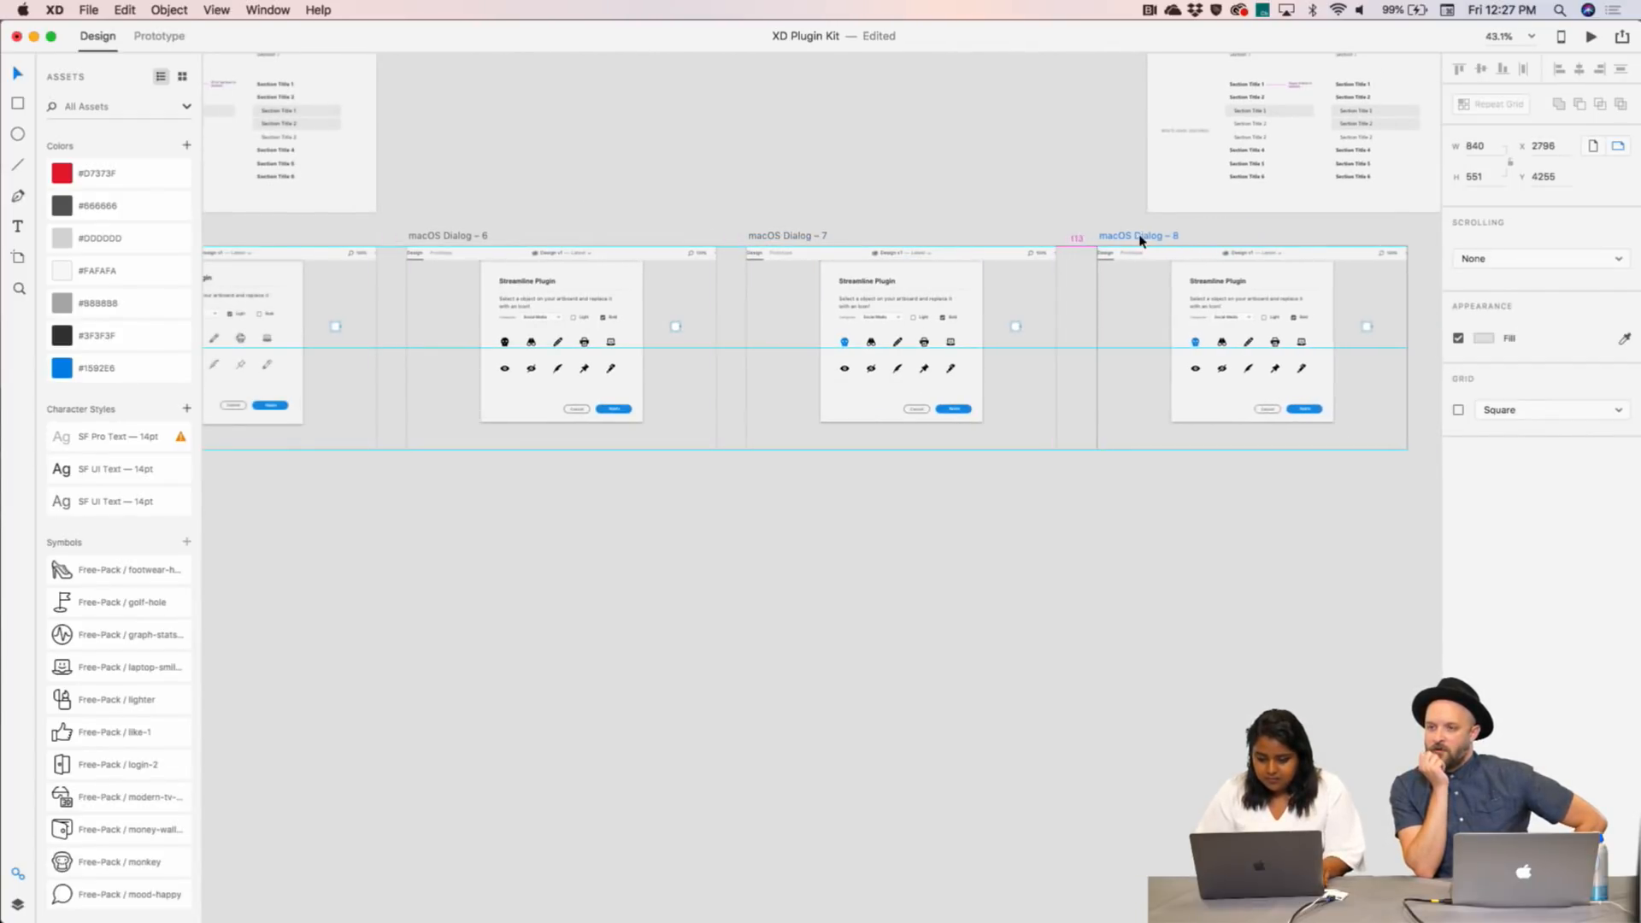
key("super+3")
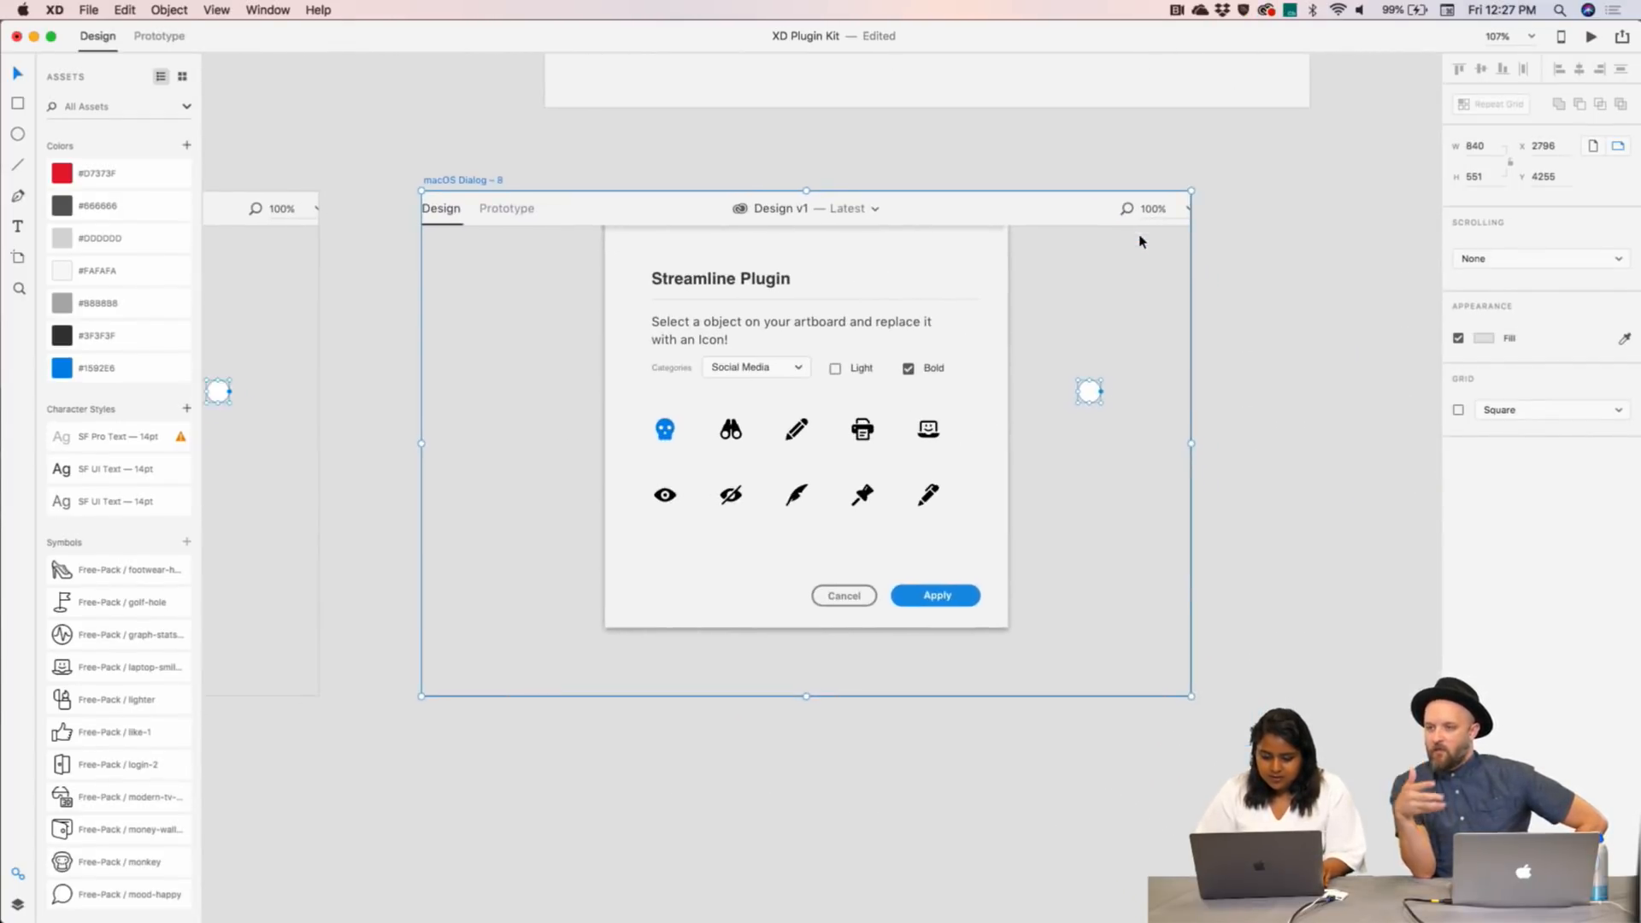
- Select the dialog's icon grid, undo an accidental move, then pick Dialog – 6's skull icon
left_click(996, 436)
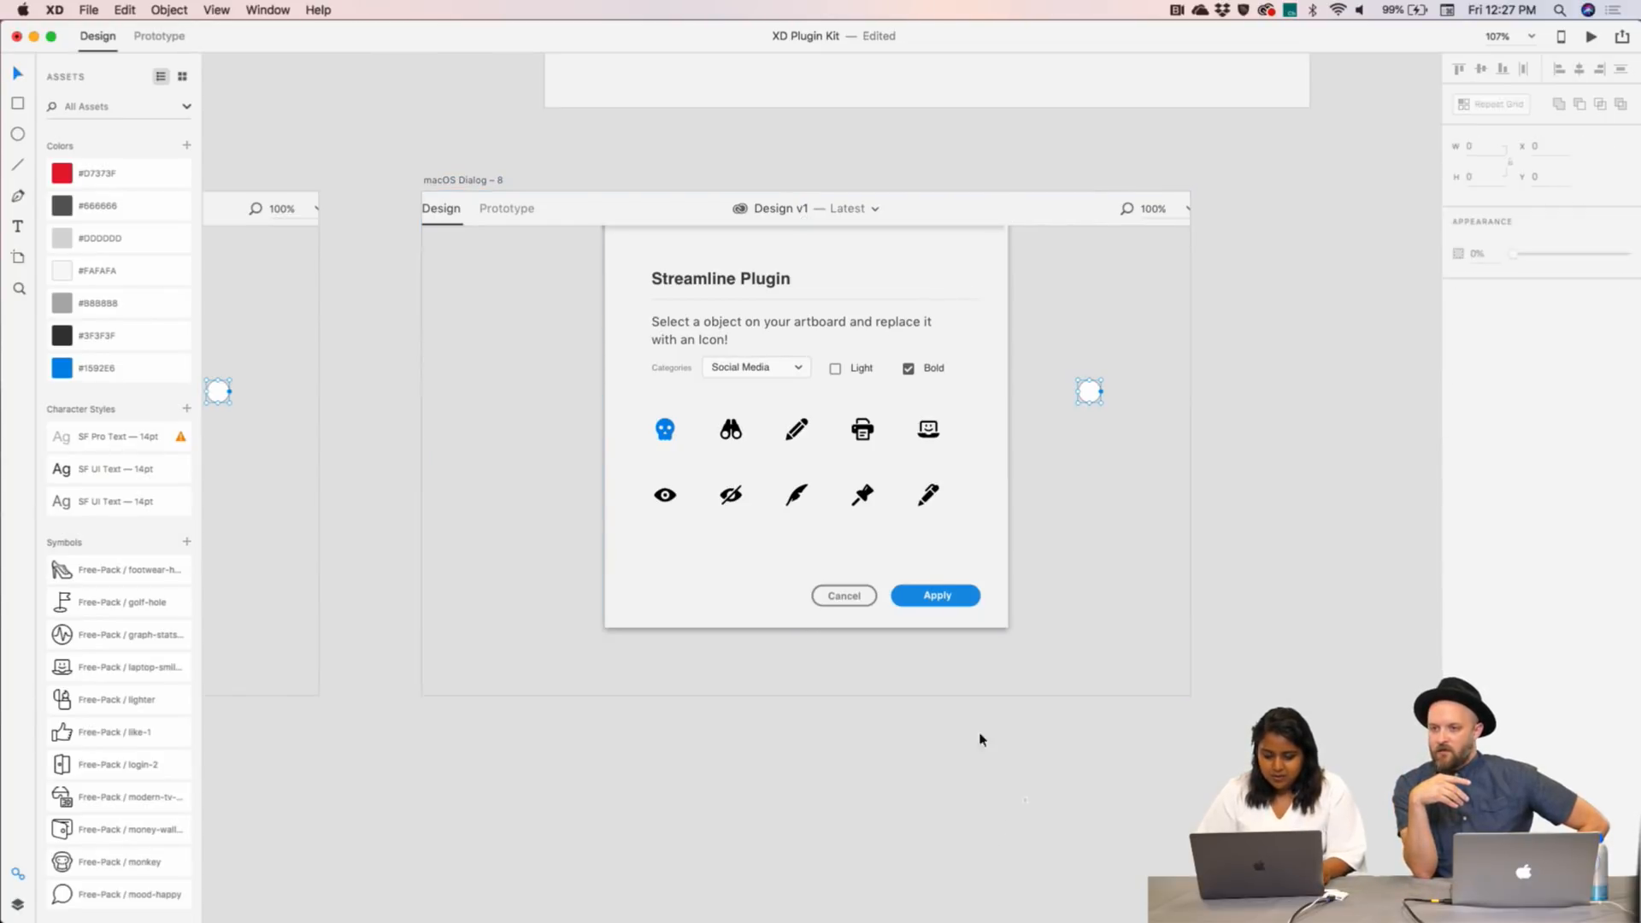
left_click_drag(1008, 799, 551, 264)
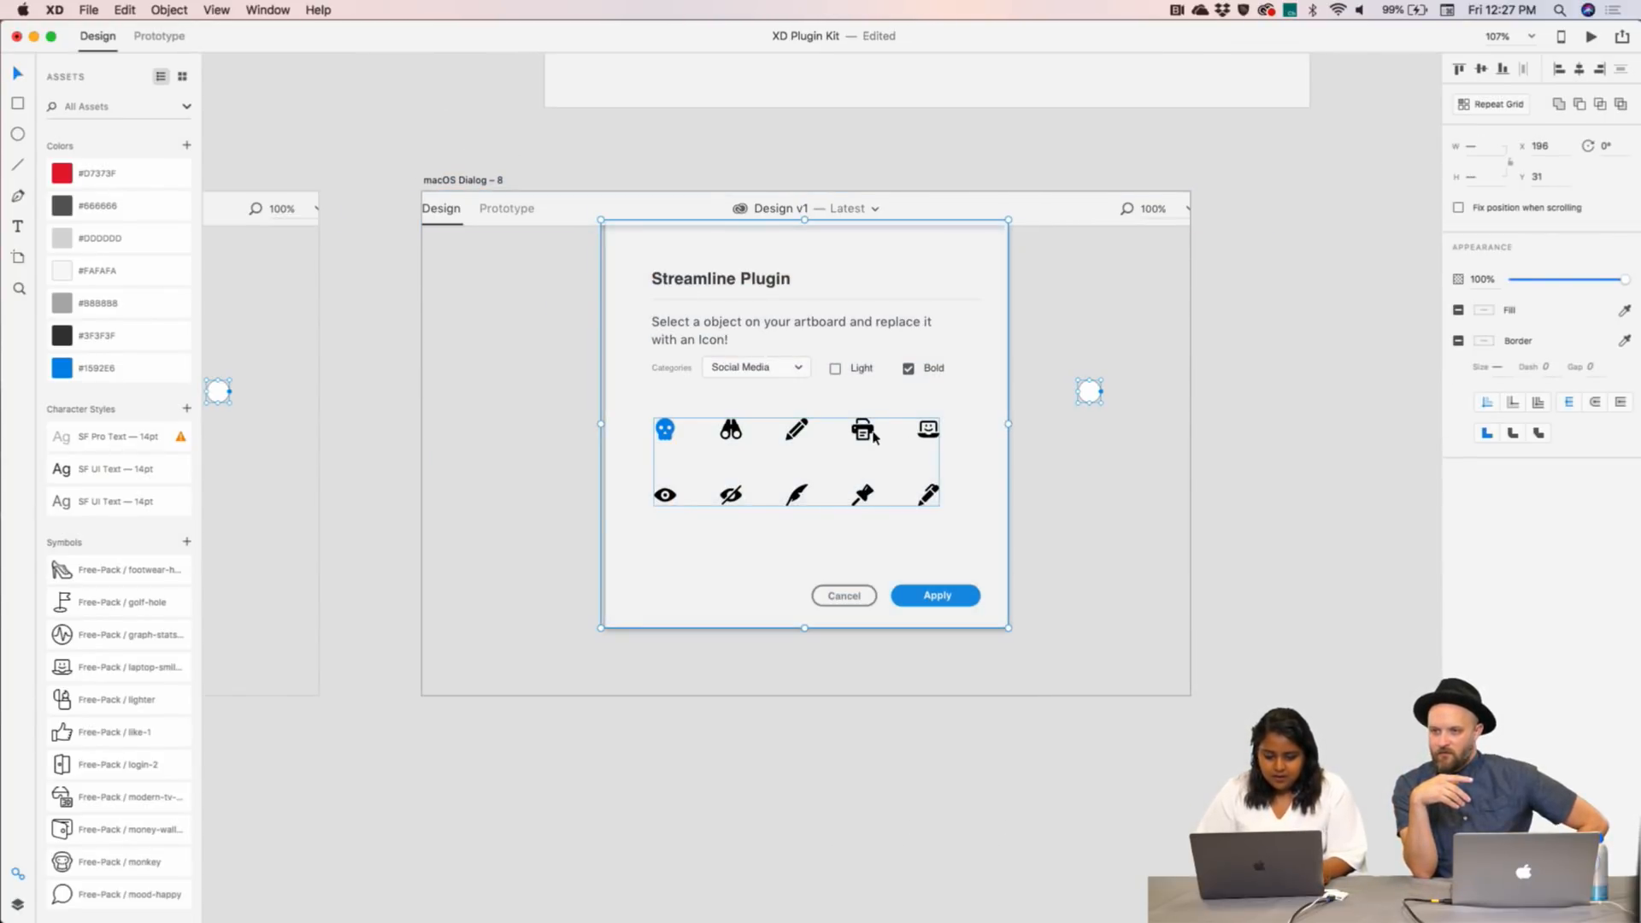
left_click_drag(888, 420, 912, 11)
scroll(903, 185, "up", 4)
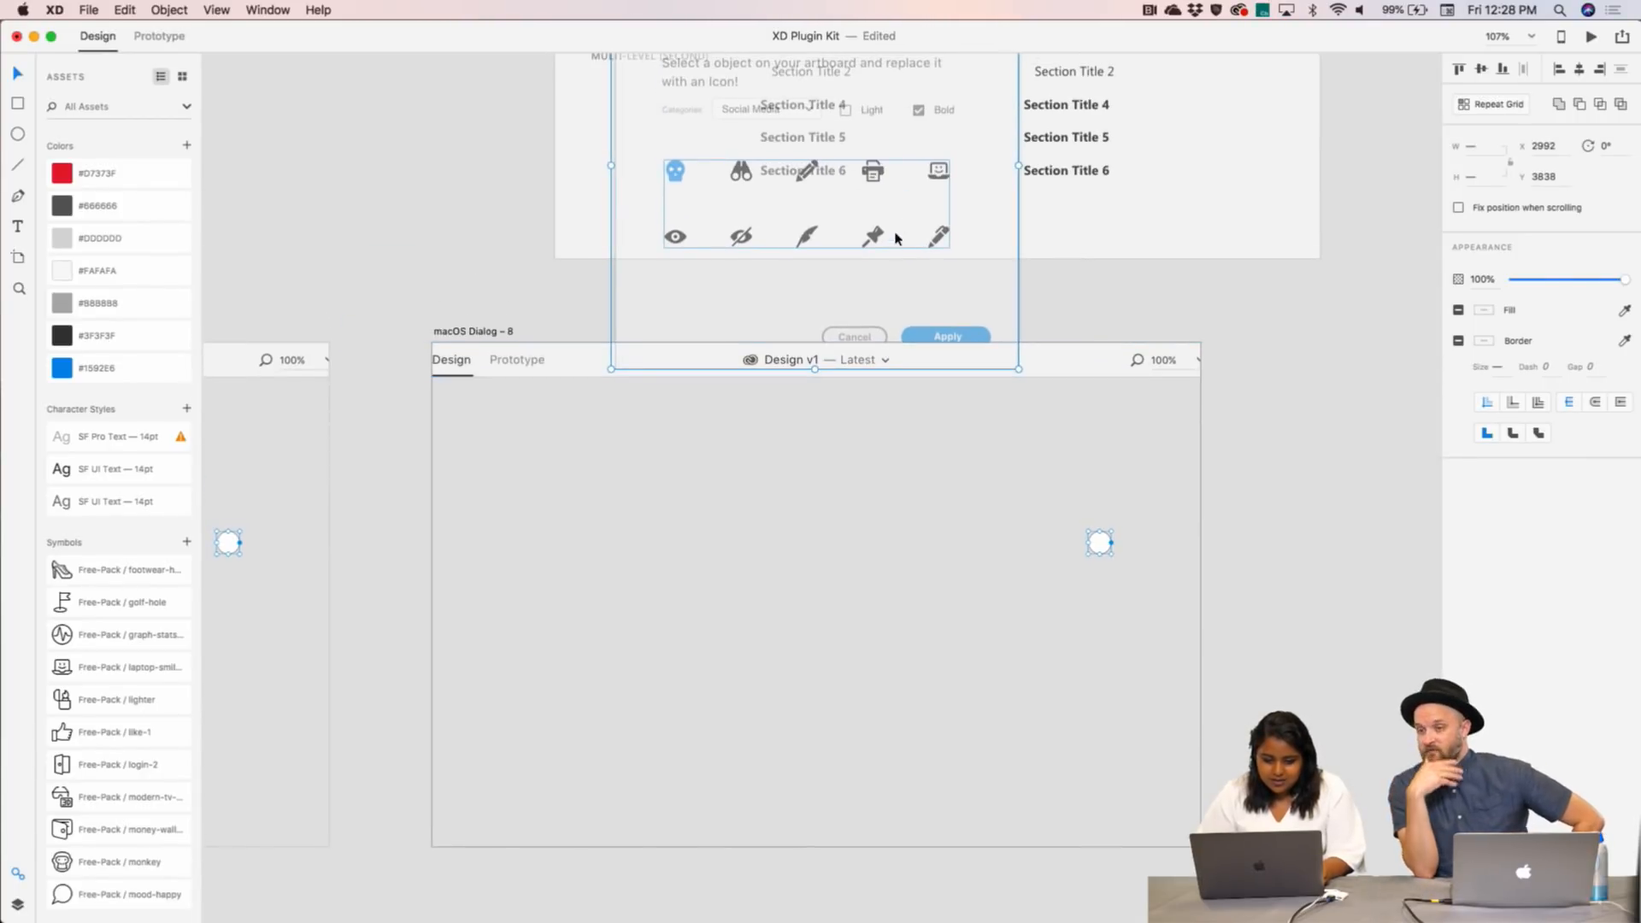
key("super+z")
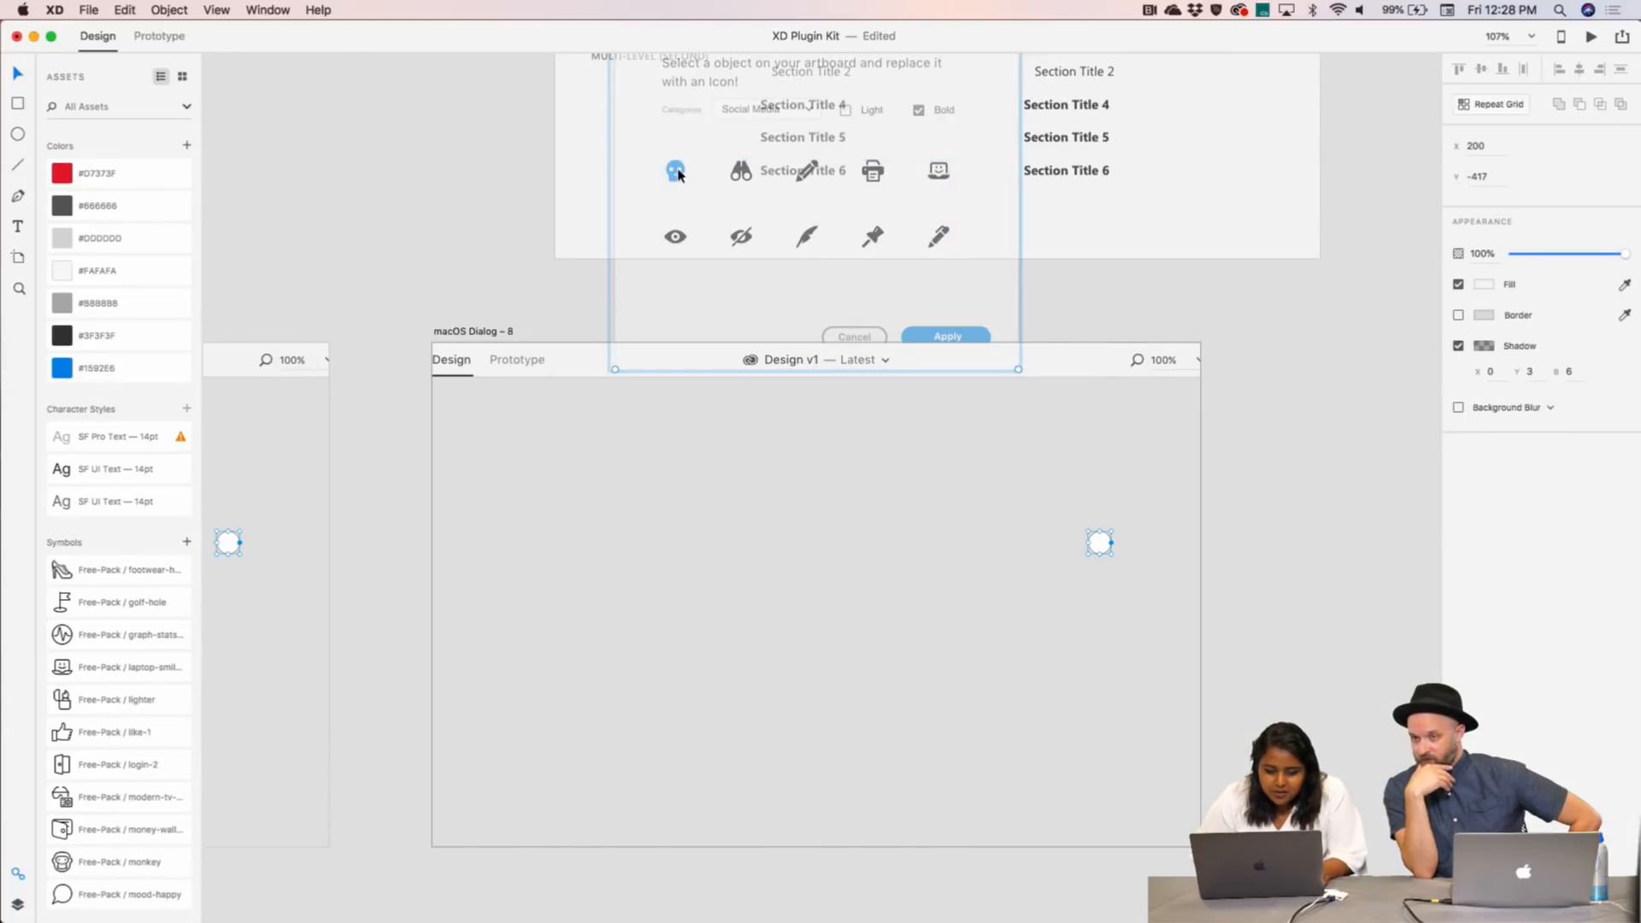
scroll(524, 300, "left", 5)
scroll(247, 584, "left", 4)
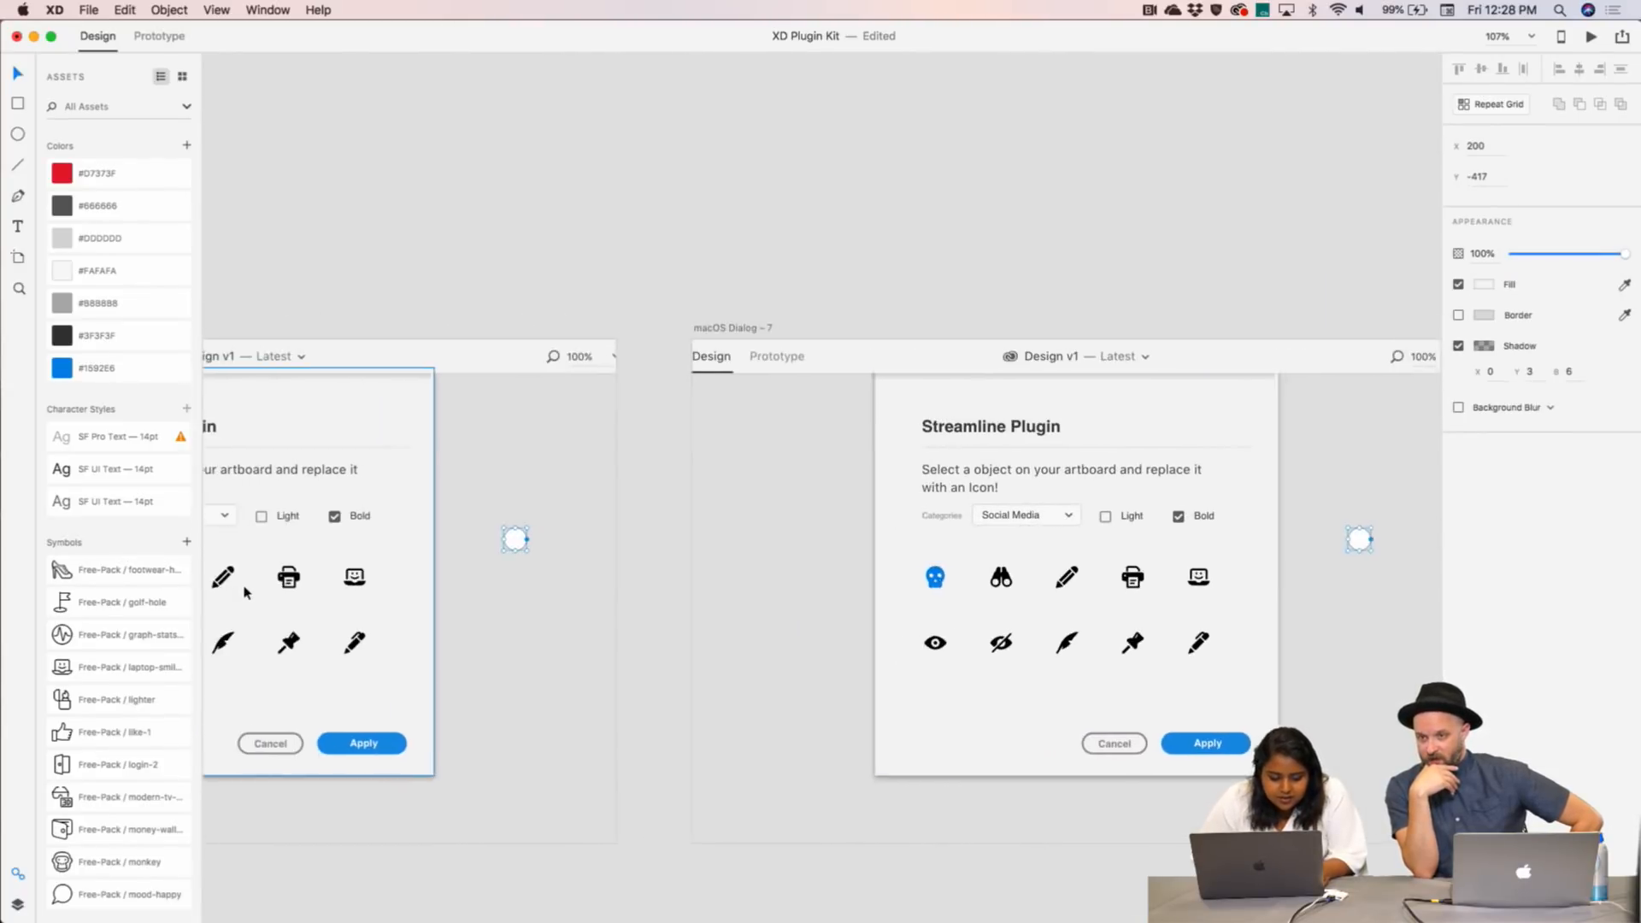
double_click(599, 568)
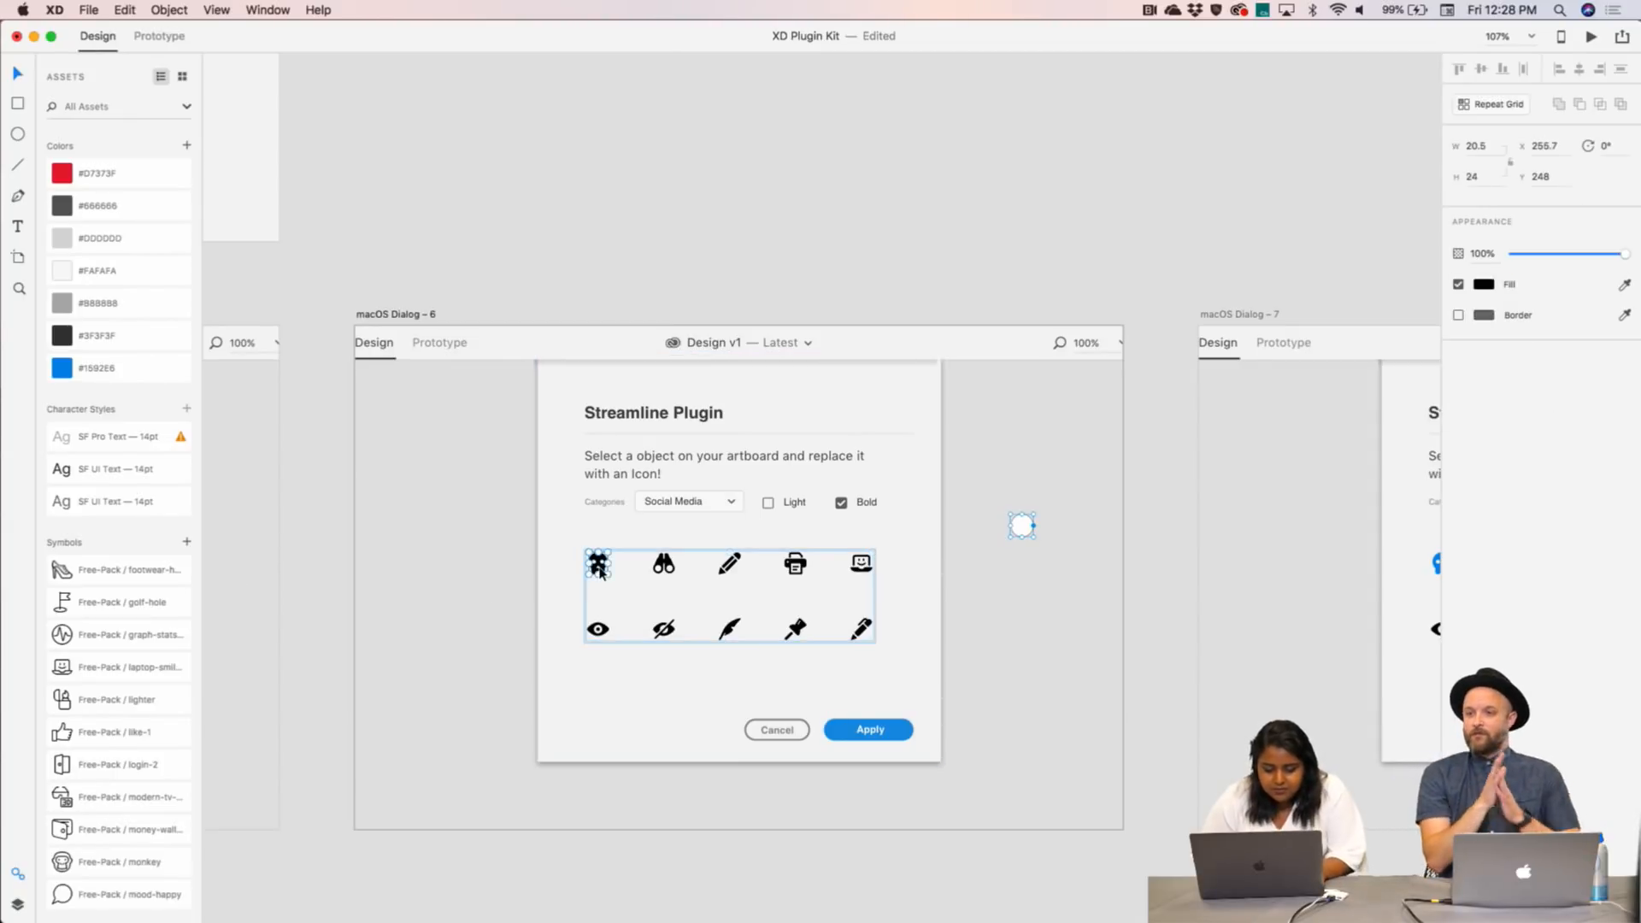
- Scroll to Dialog – 8's placeholder and undo a trial move of the skull onto it
scroll(600, 570, "right", 15)
scroll(601, 573, "right", 4)
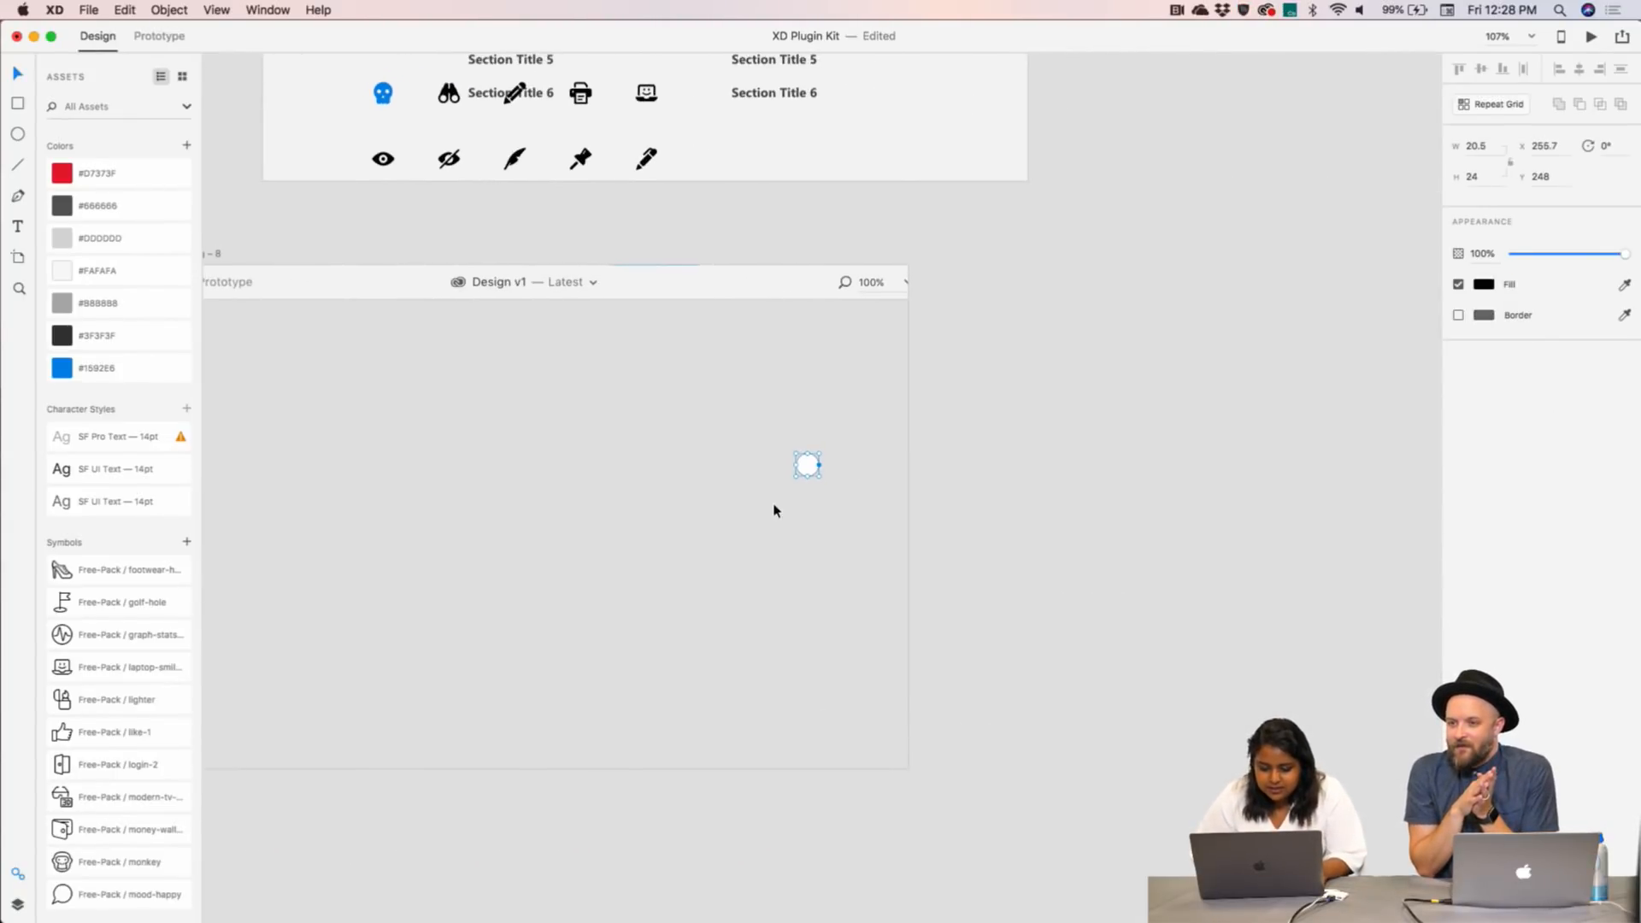
scroll(822, 470, "up", 5)
scroll(822, 470, "up", 1)
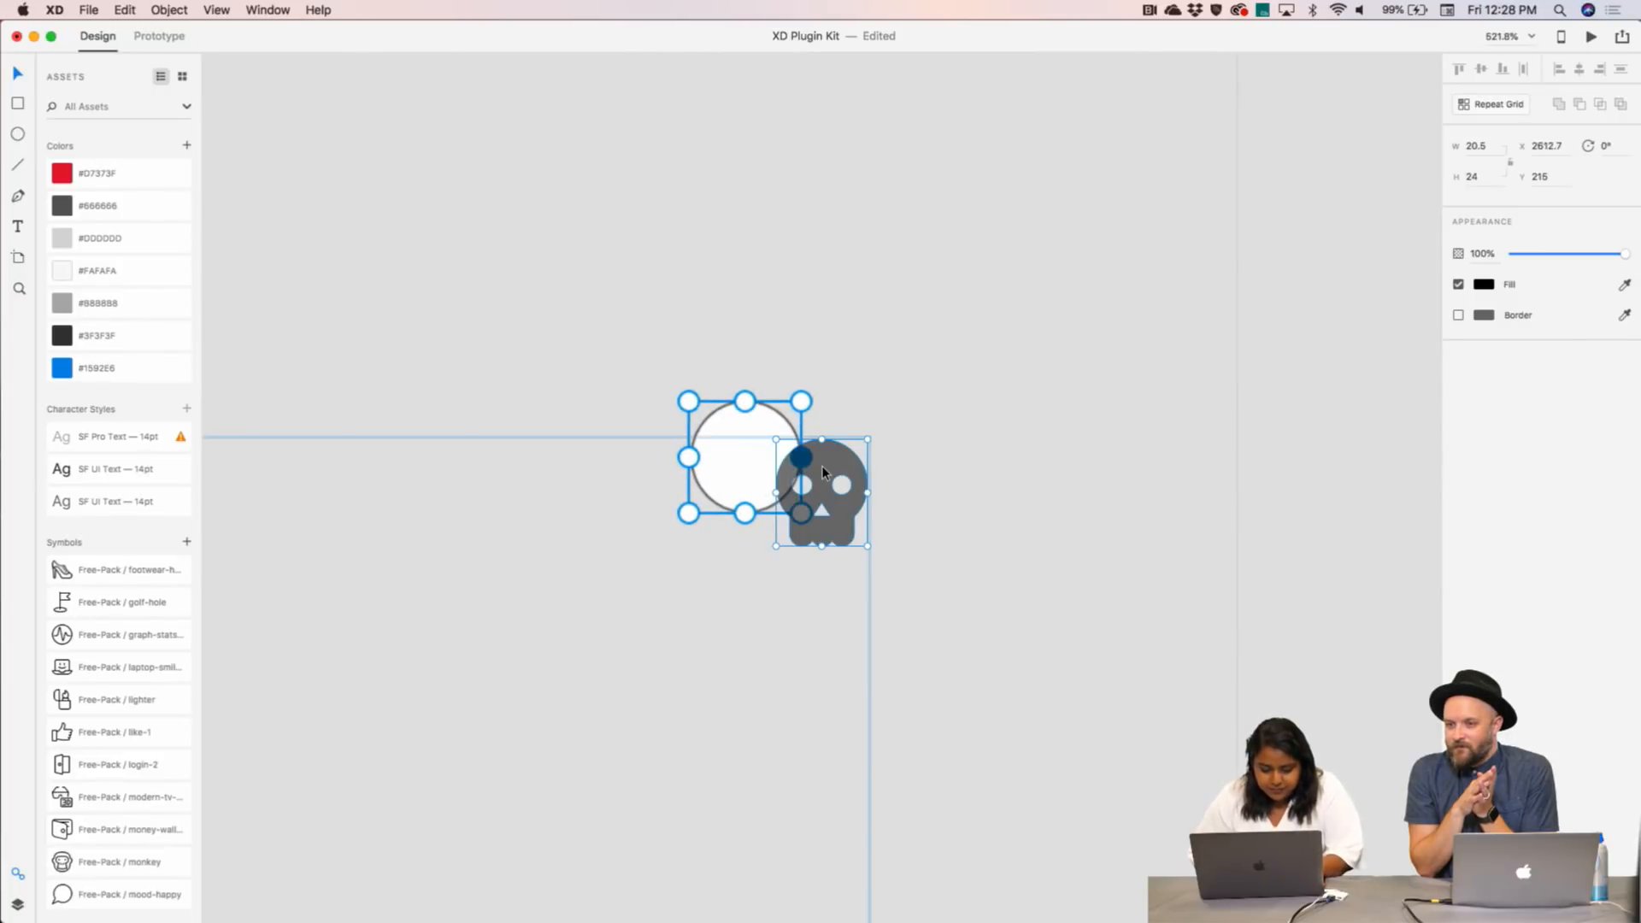
left_click_drag(805, 434, 781, 416)
key("super+z")
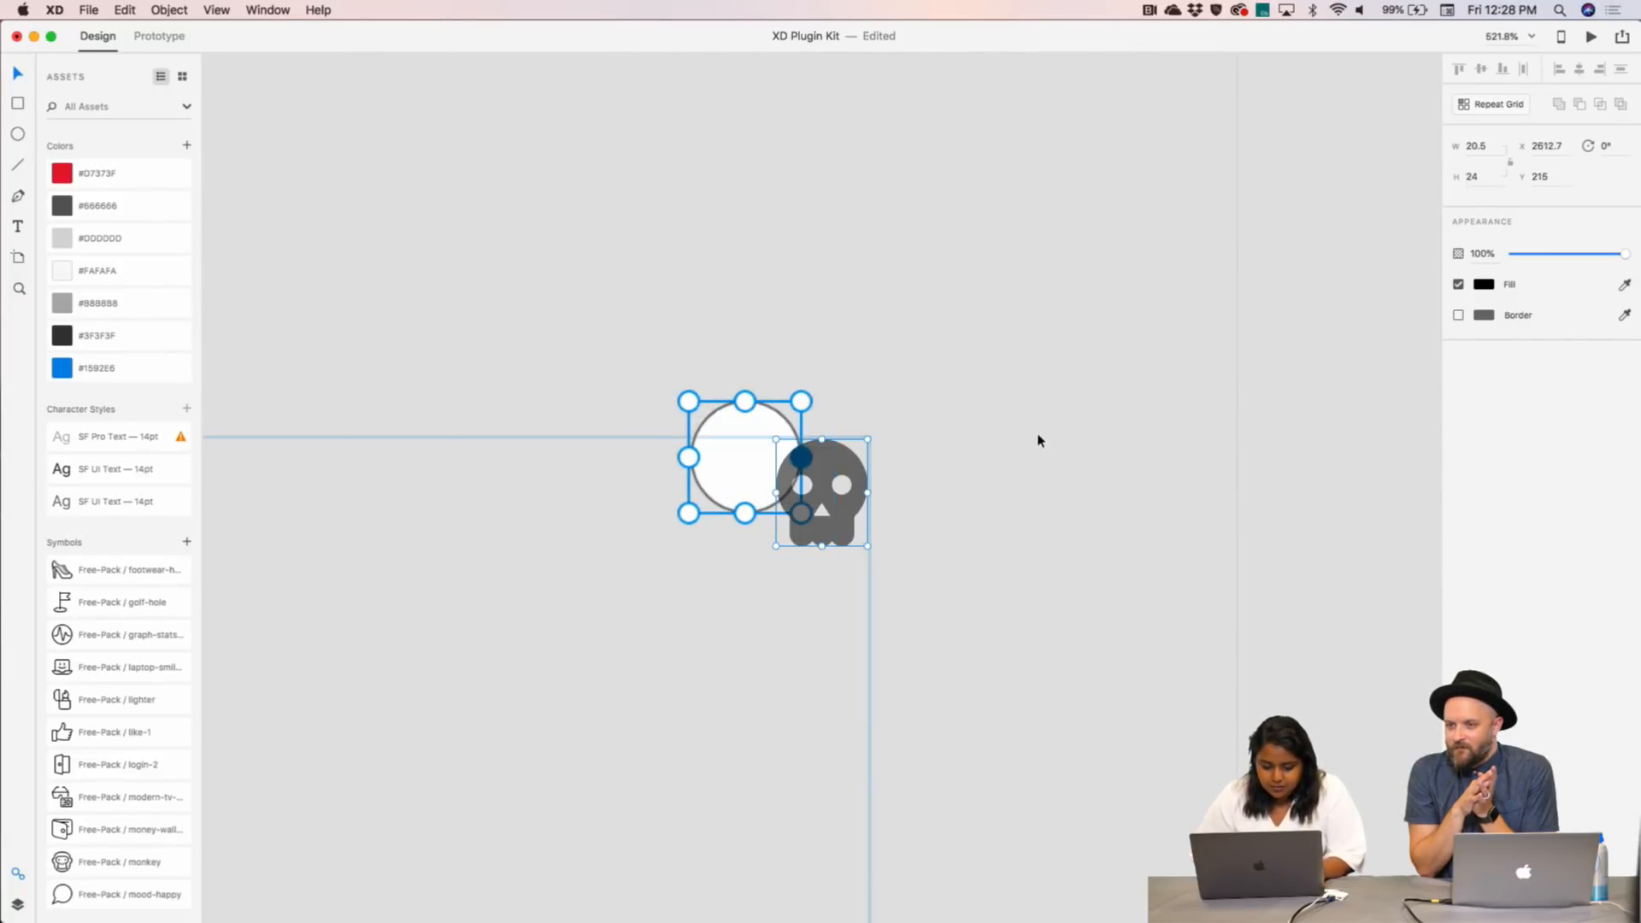
- Drill into Dialog – 8's placeholder group and delete the white circle behind the skull
left_click(1036, 435)
double_click(1151, 417)
left_click(751, 458)
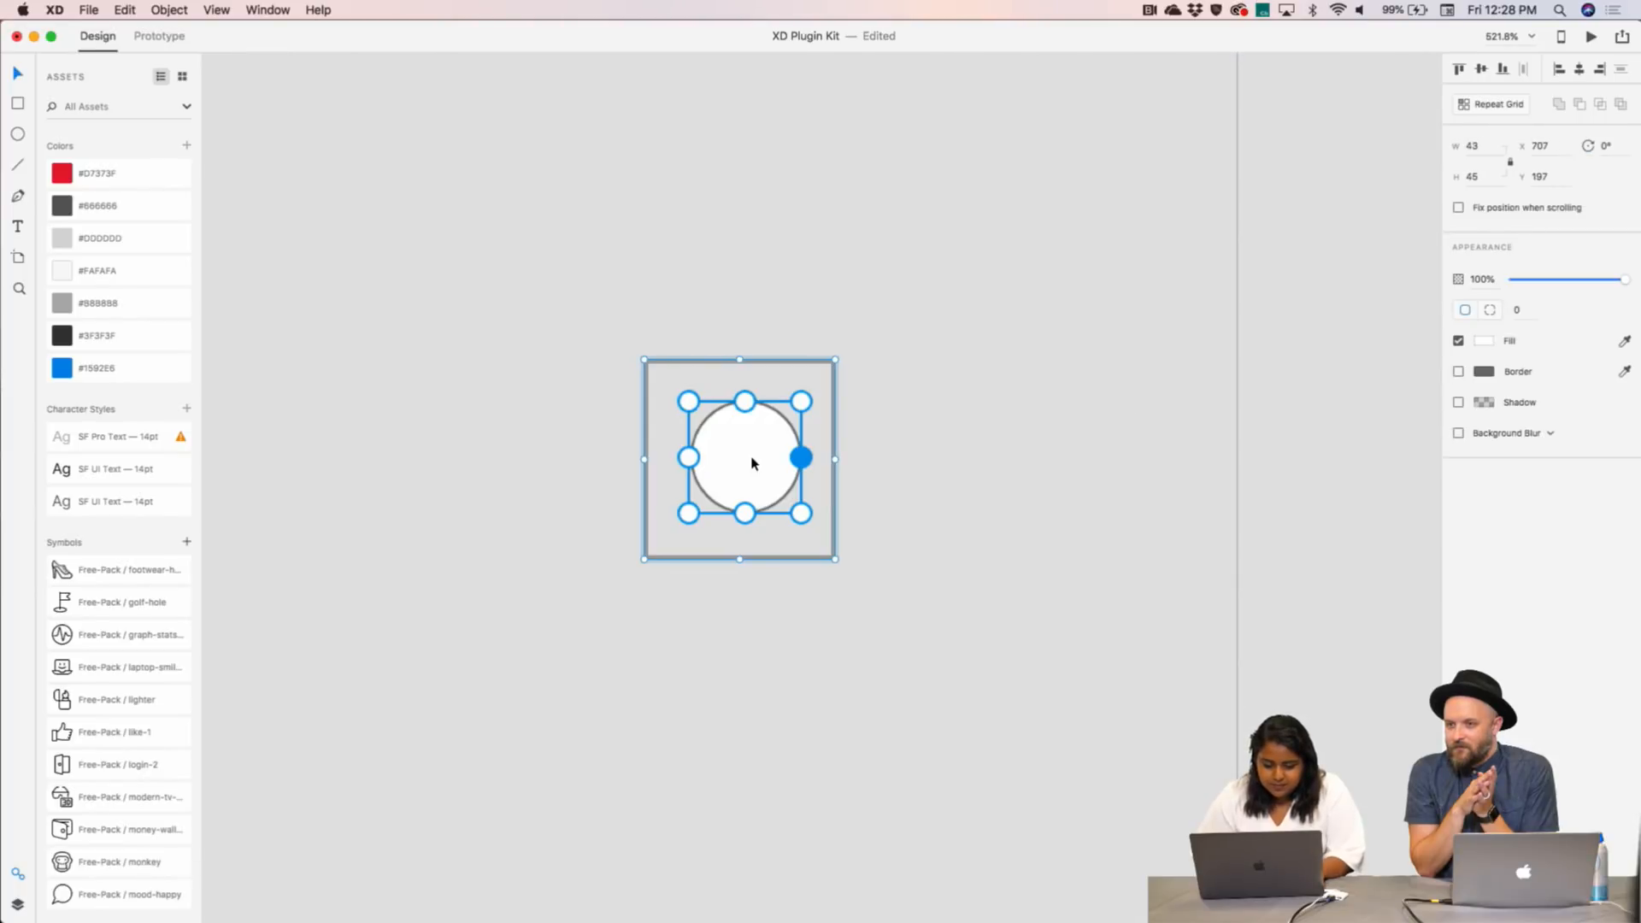
double_click(752, 453)
left_click_drag(763, 438, 763, 437)
left_click(748, 400)
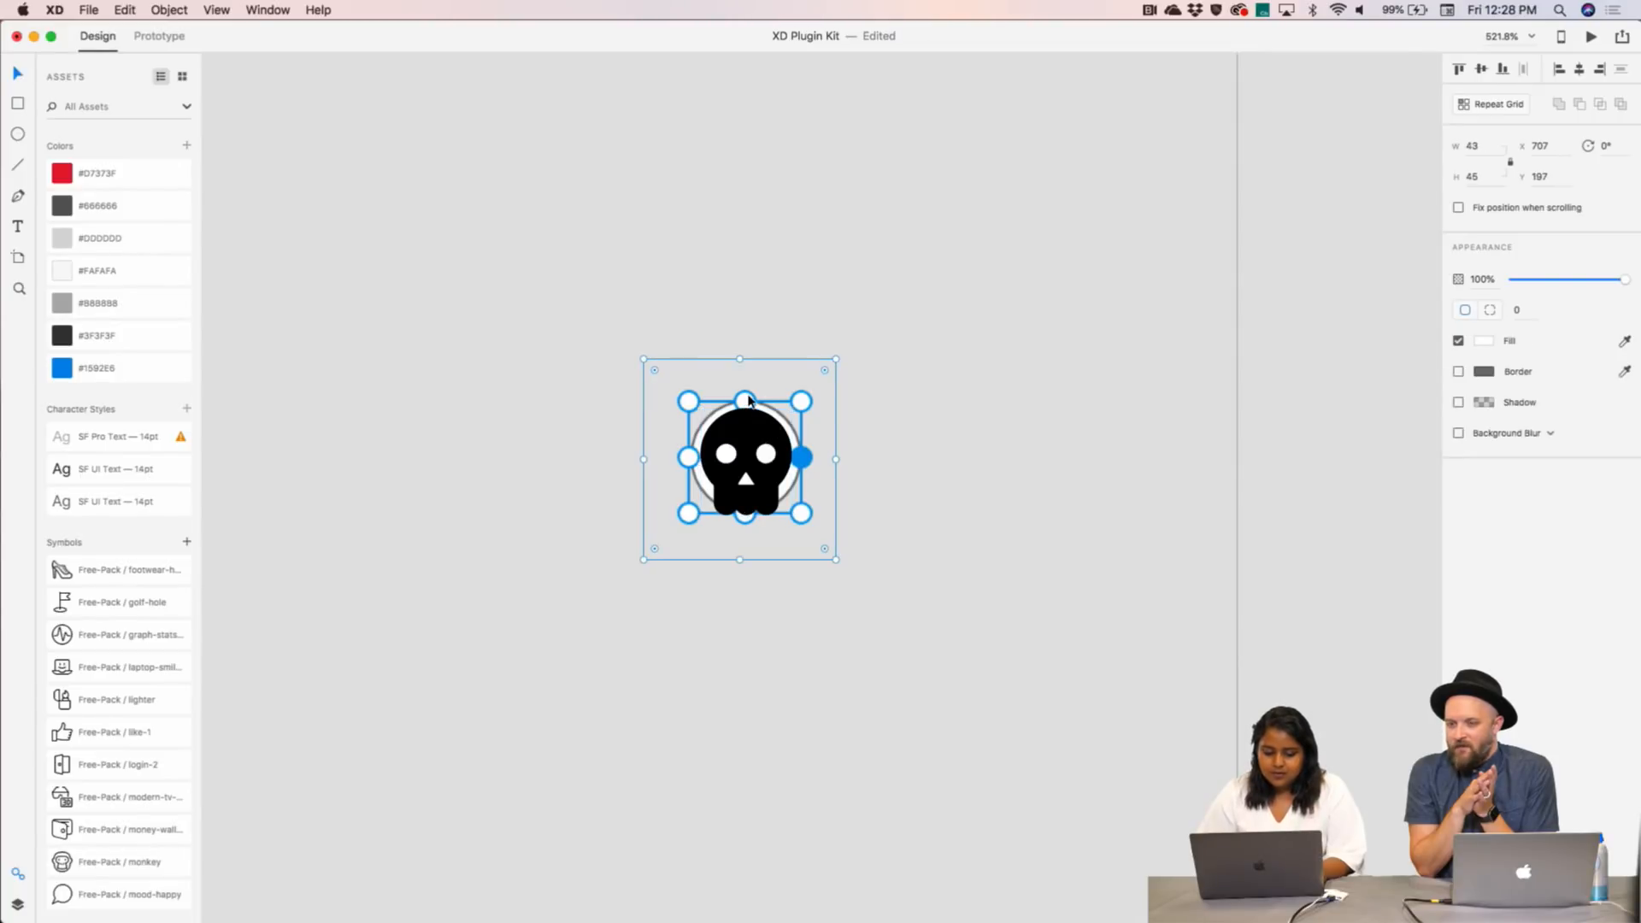
key("Delete")
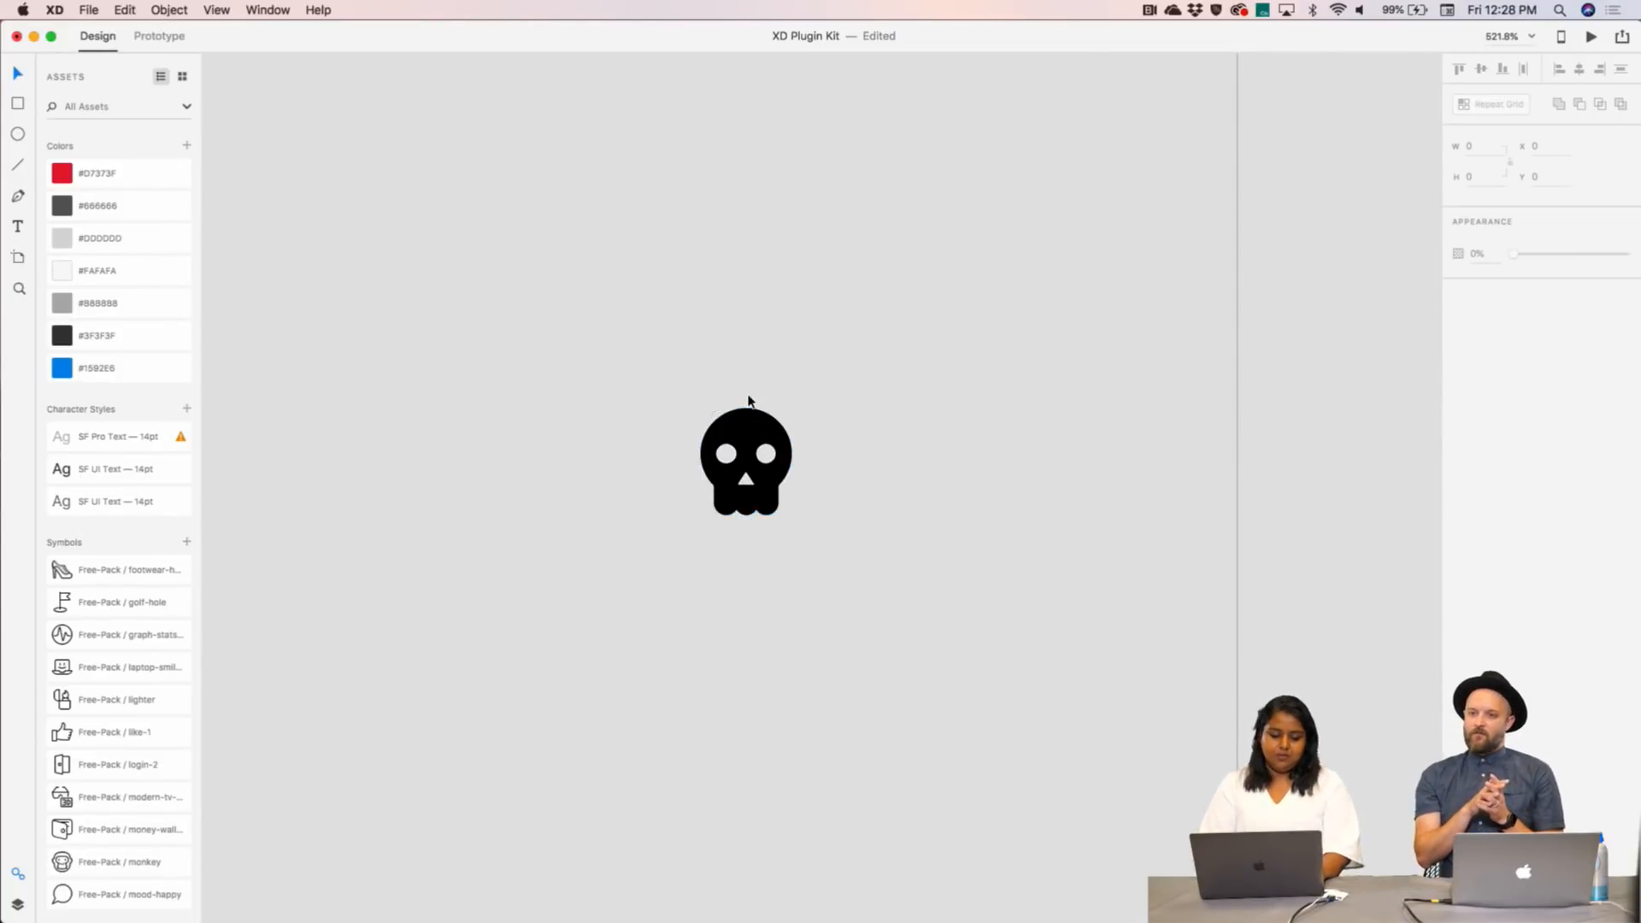
scroll(748, 400, "down", 10)
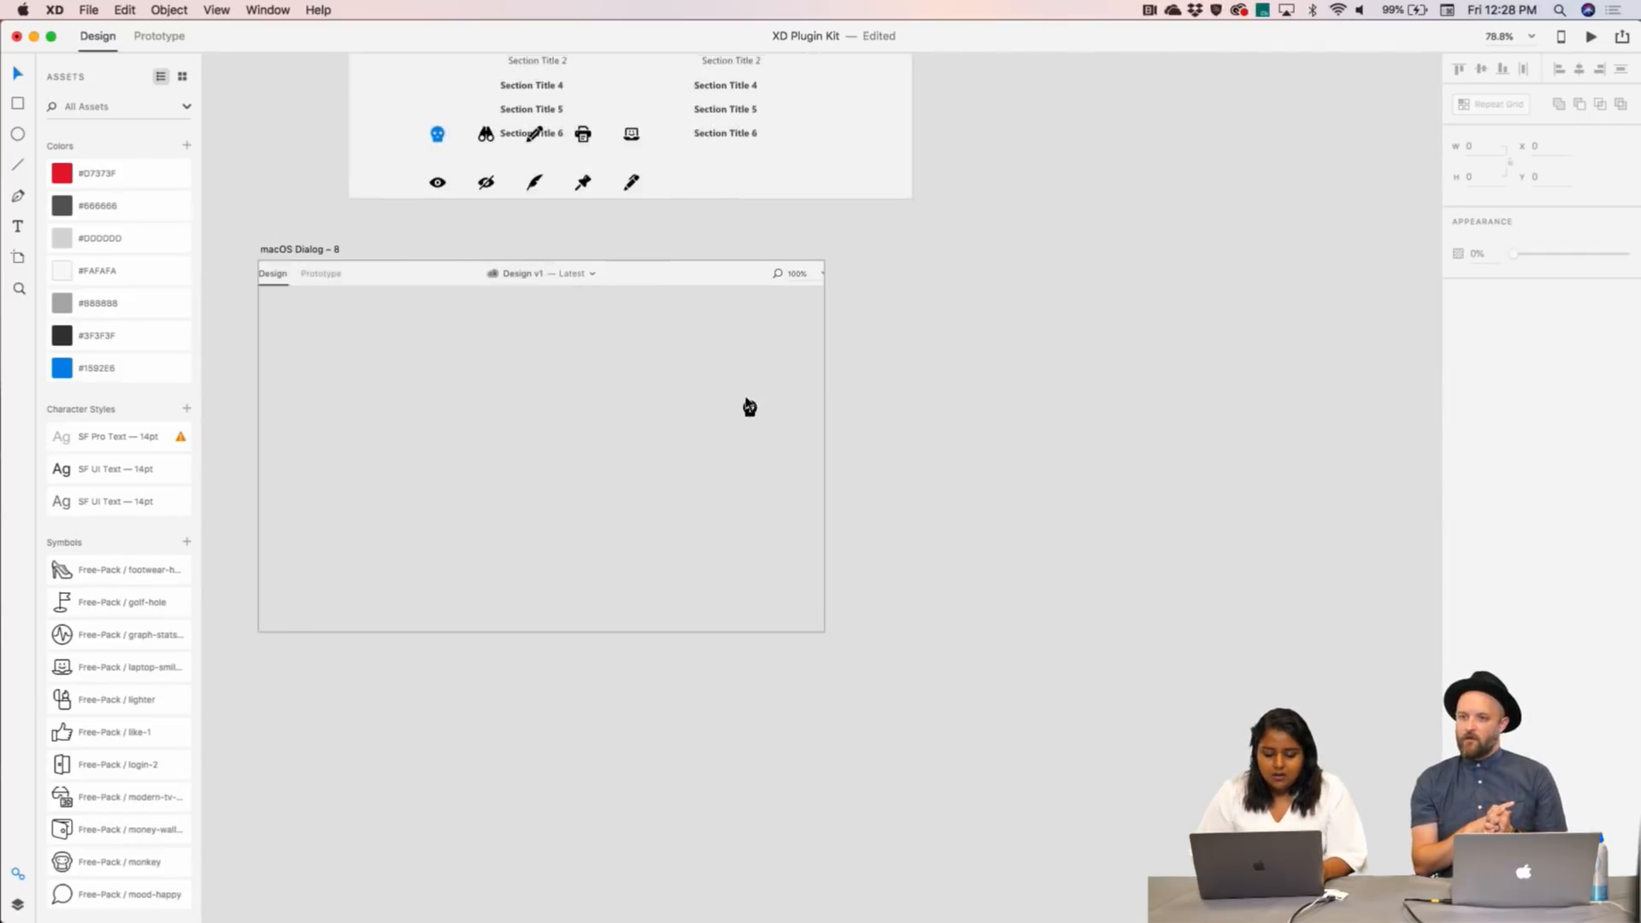
- In Prototype mode, wire Dialog – 6's skull icon to macOS Dialog – 7 with Dissolve, Ease In, 0.4 s
scroll(747, 401, "left", 5)
scroll(746, 402, "down", 3)
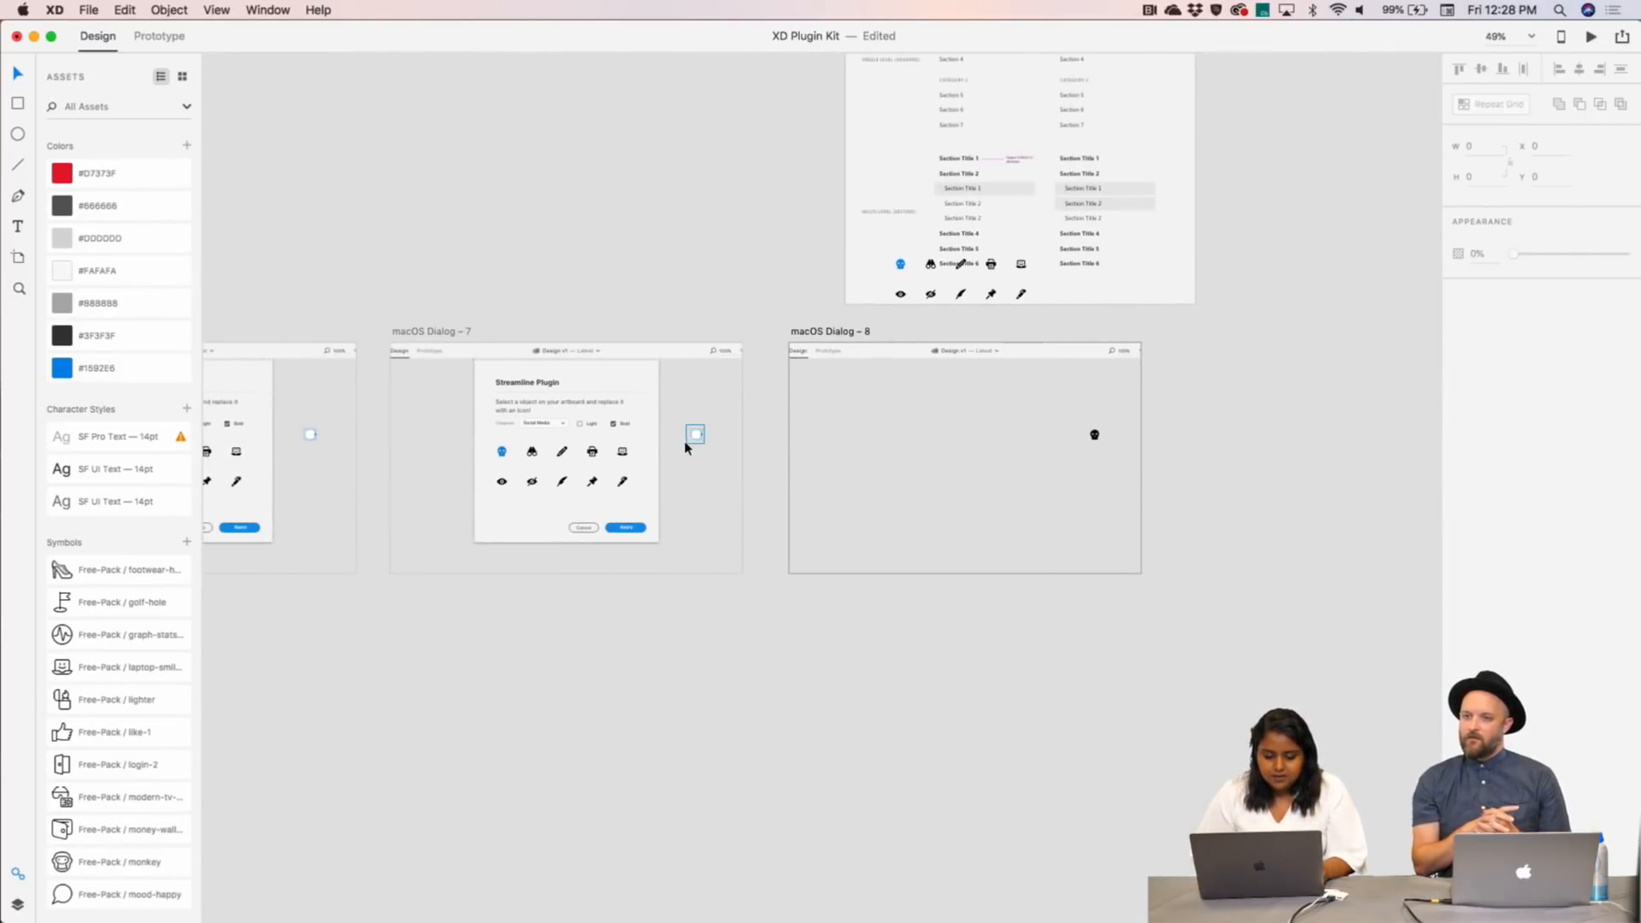
left_click(161, 36)
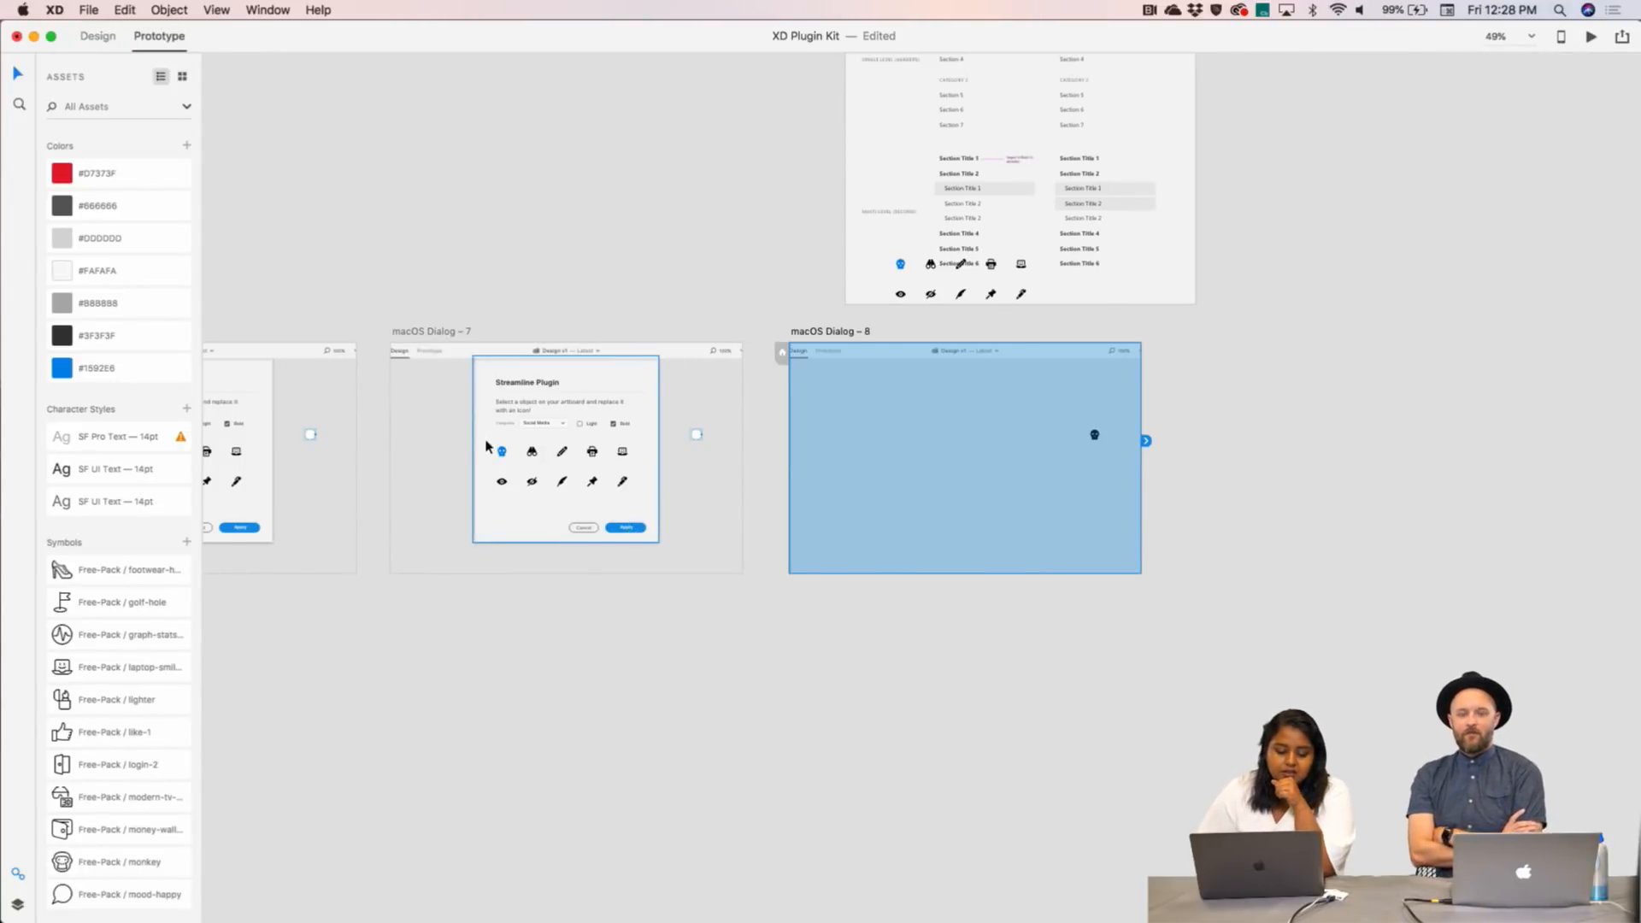
scroll(487, 447, "left", 10)
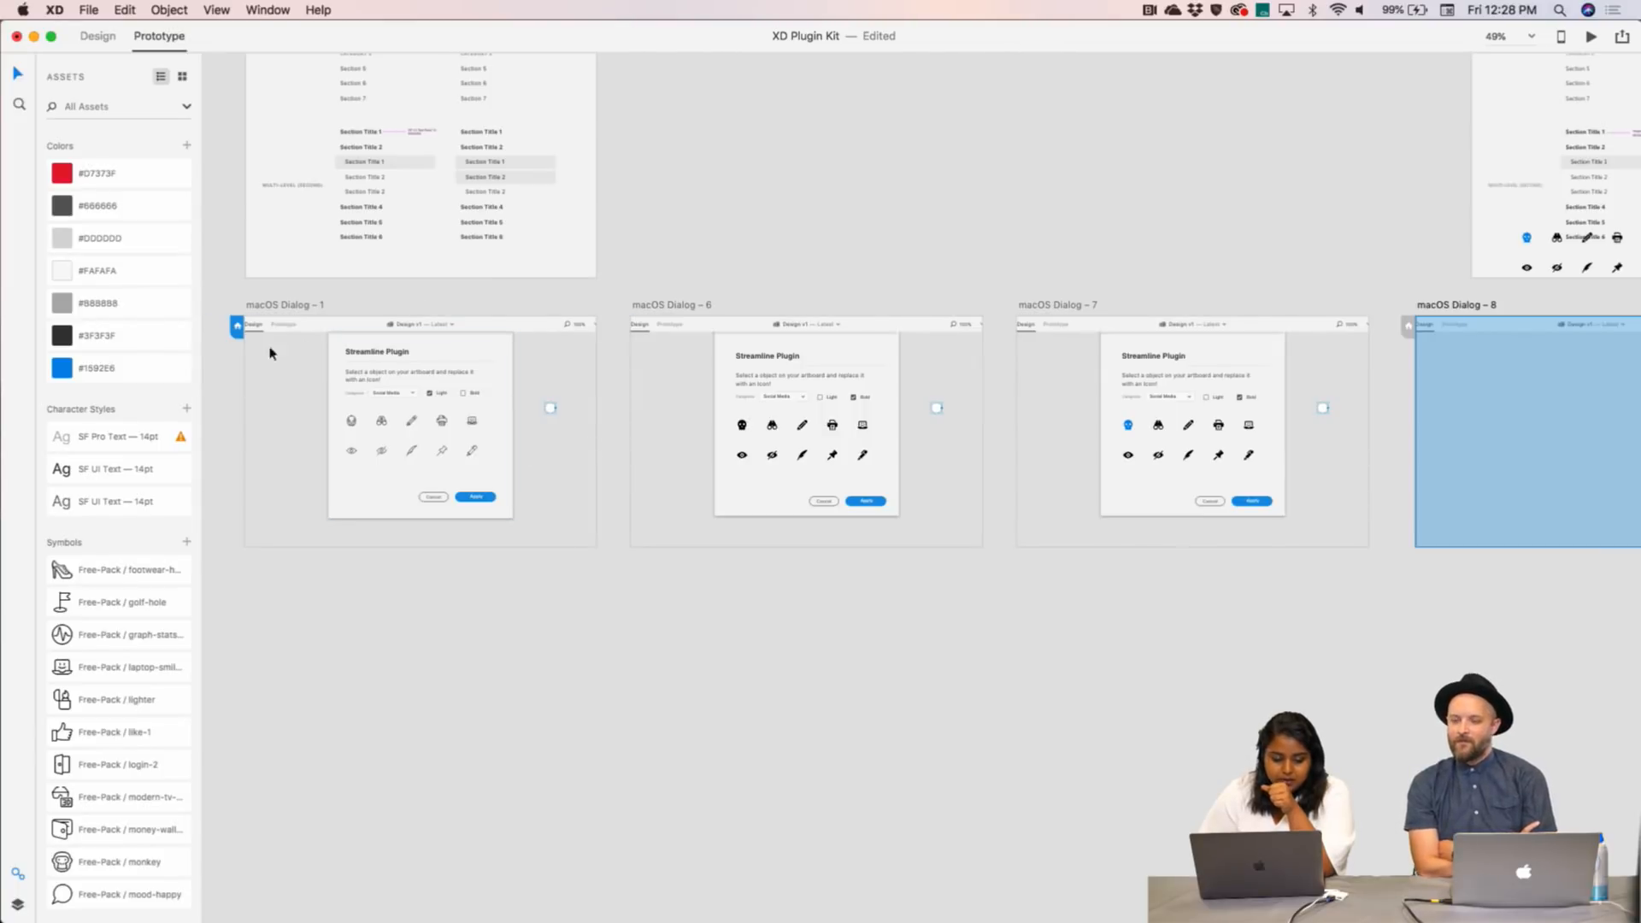
left_click(275, 308)
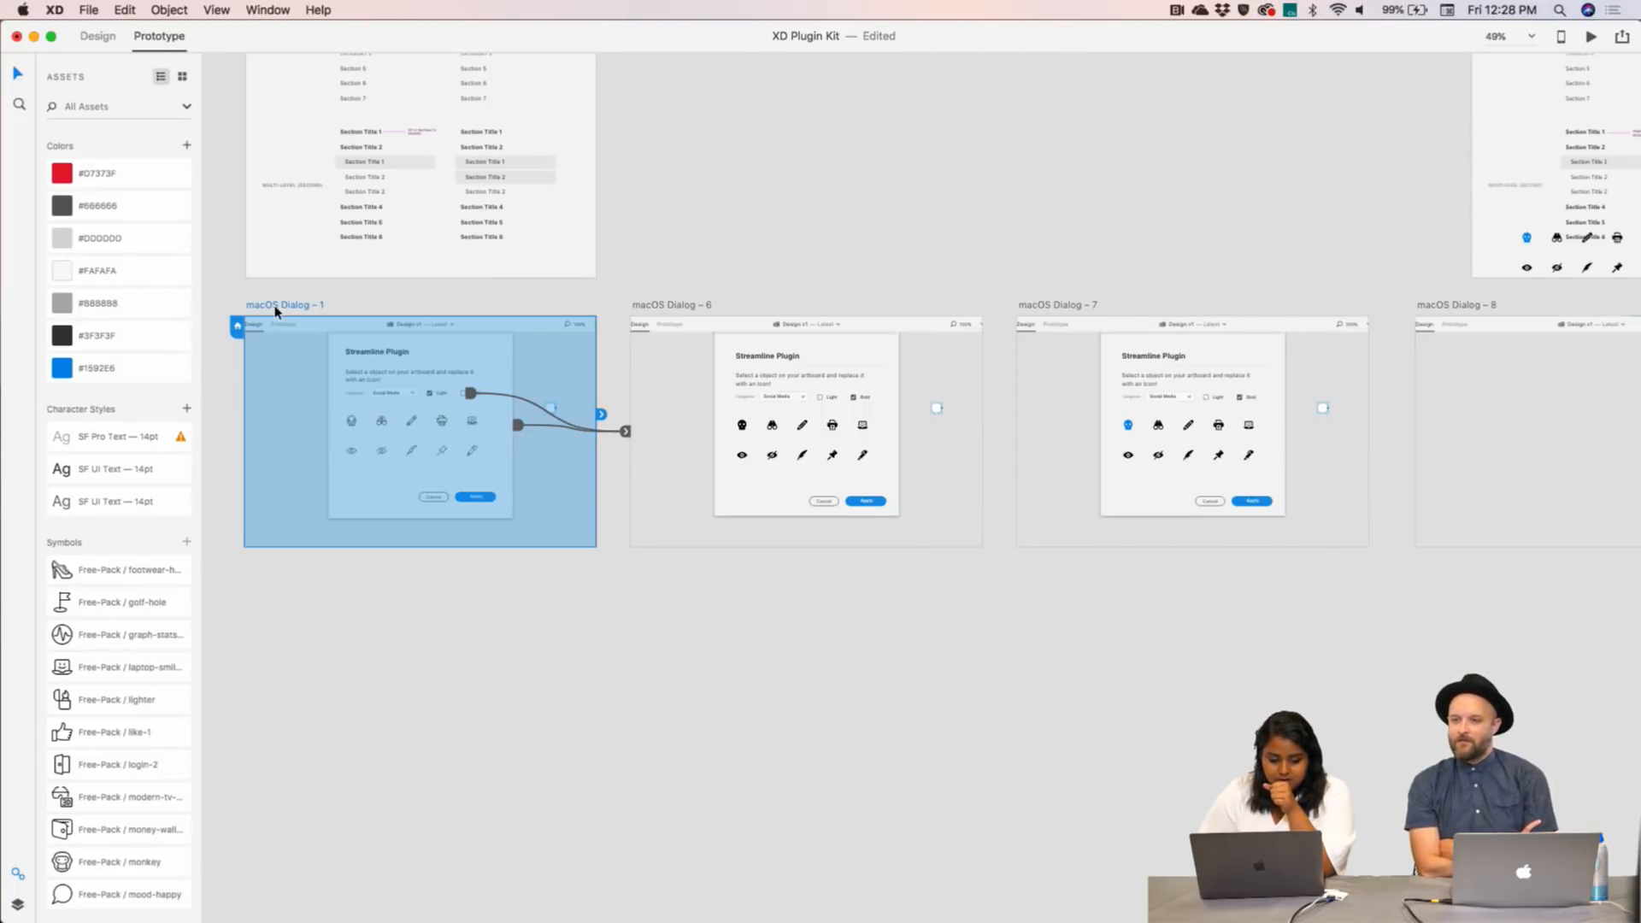
scroll(670, 454, "up", 10)
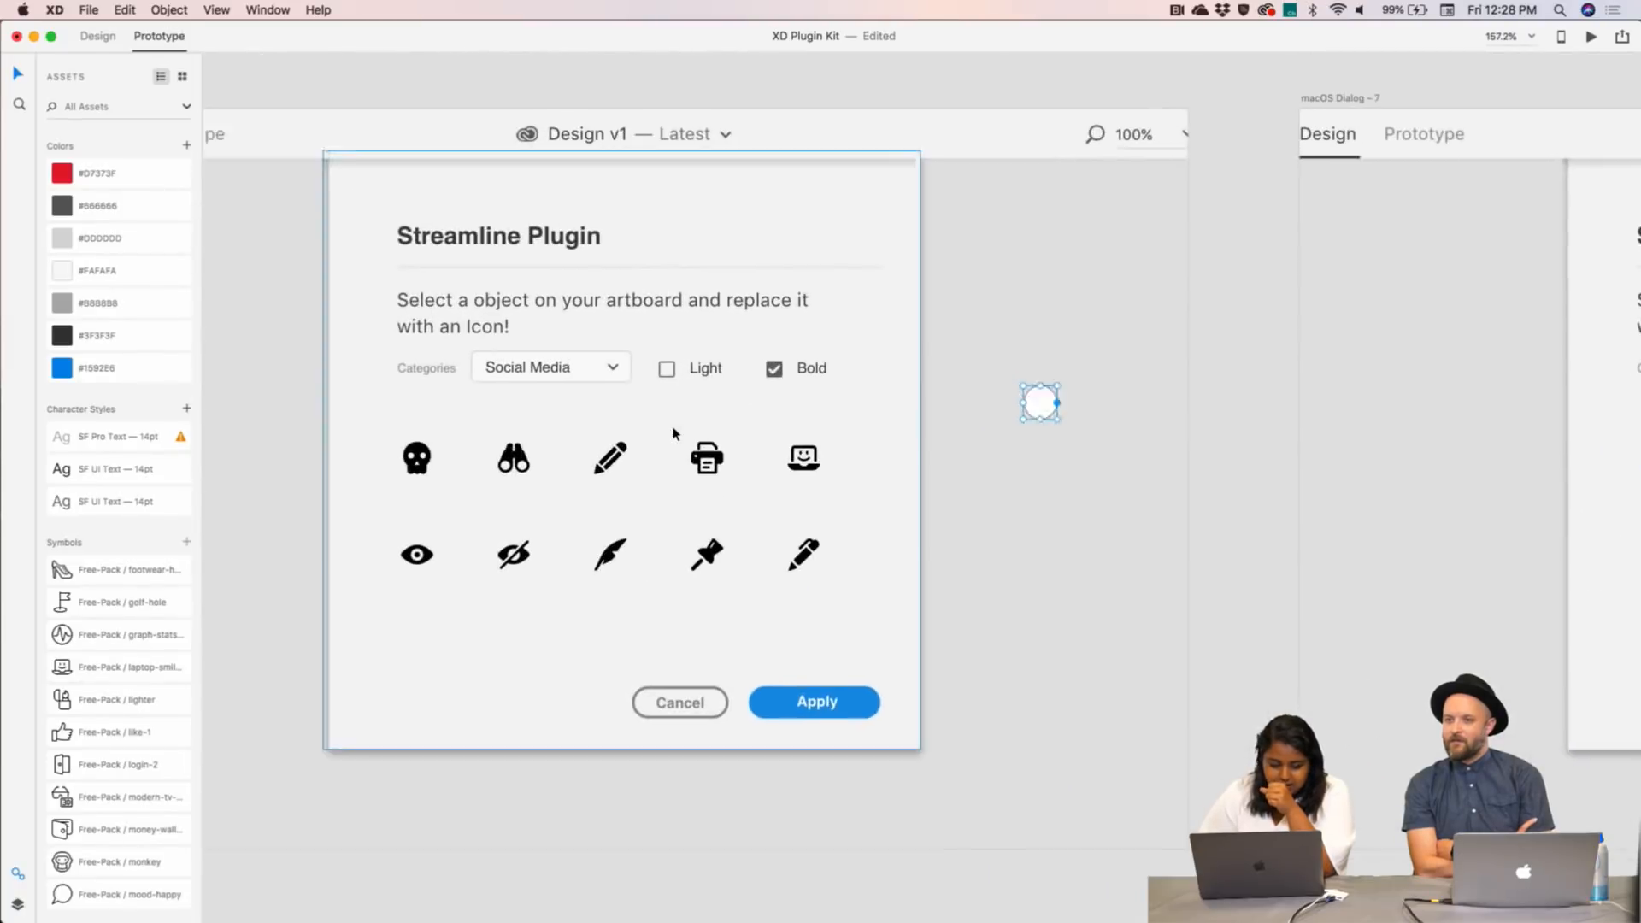
left_click(471, 430)
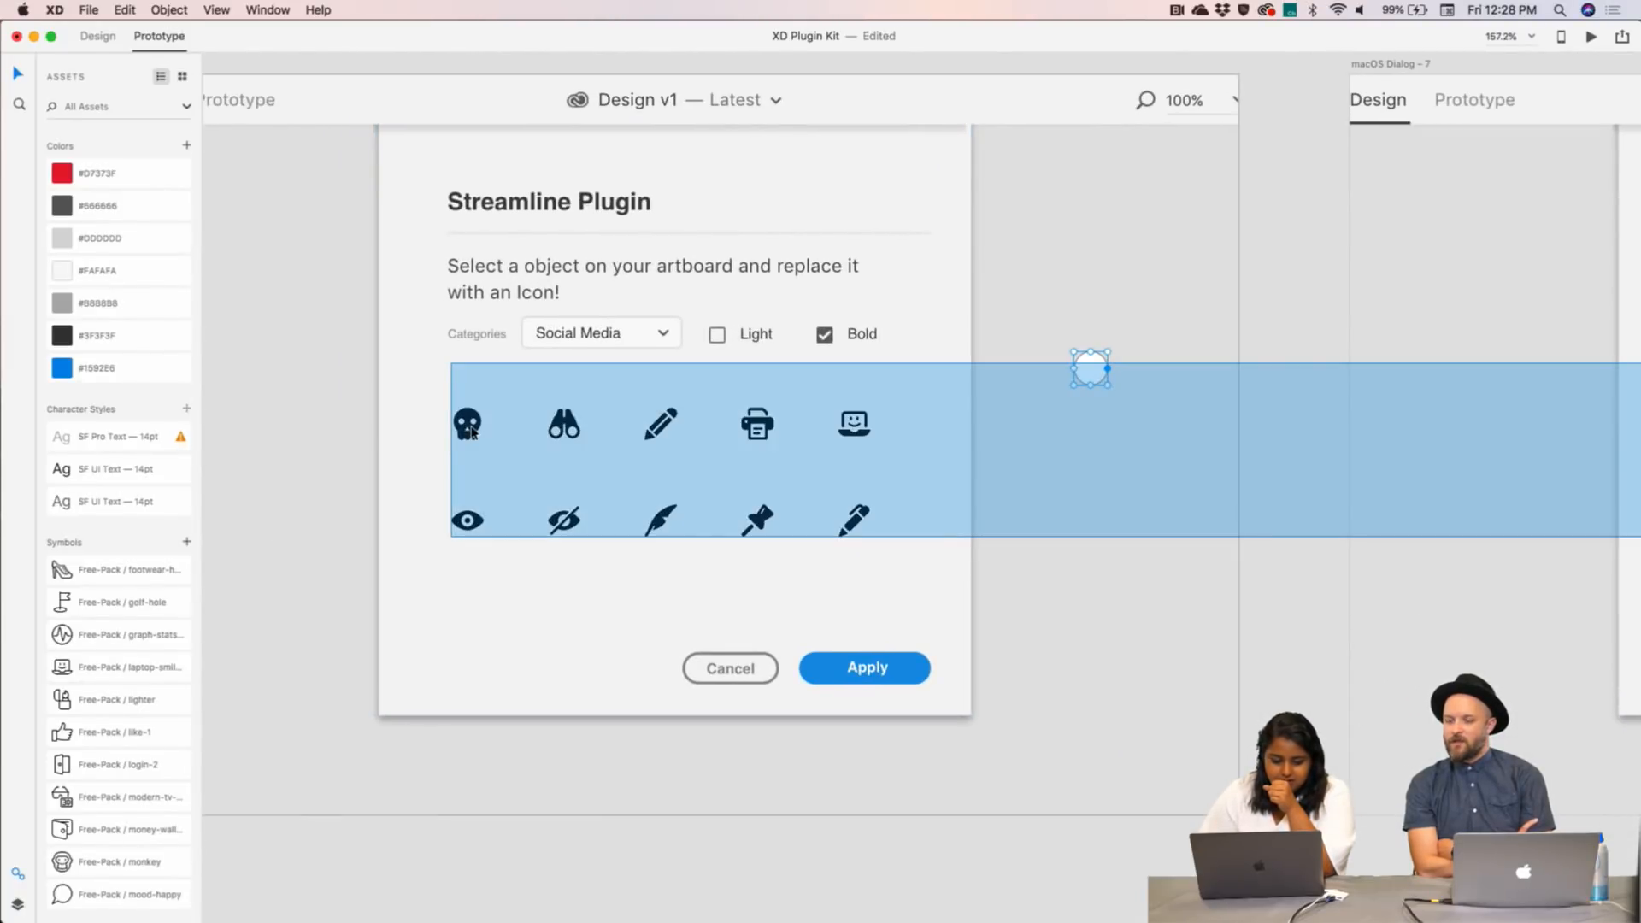
double_click(470, 431)
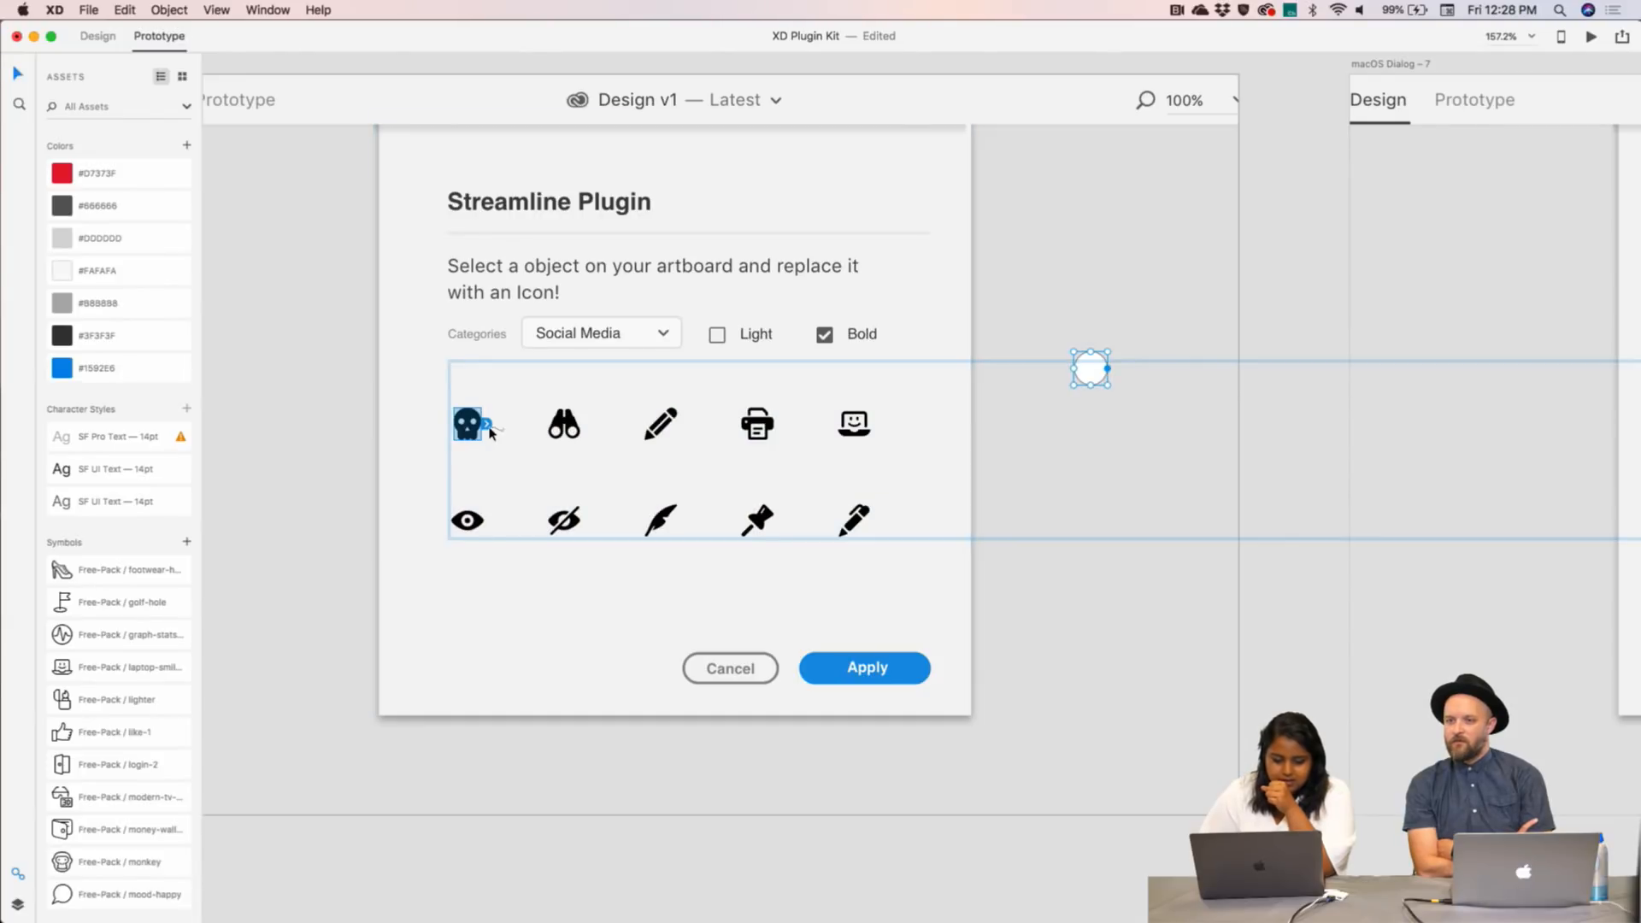
left_click_drag(486, 424, 1348, 592)
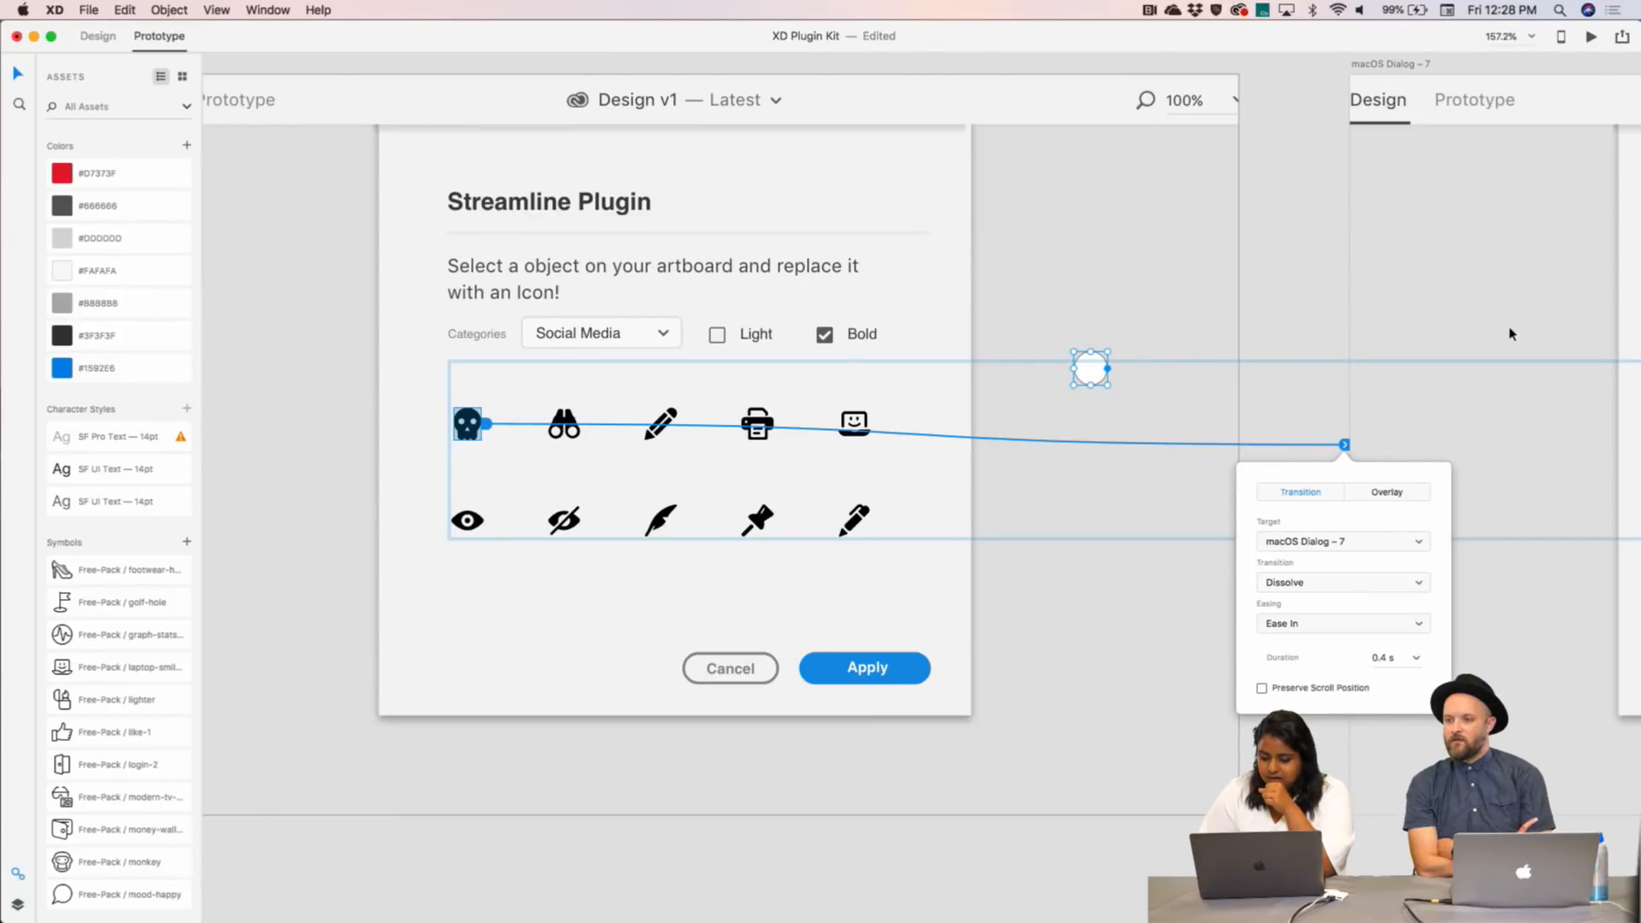
scroll(1510, 334, "right", 10)
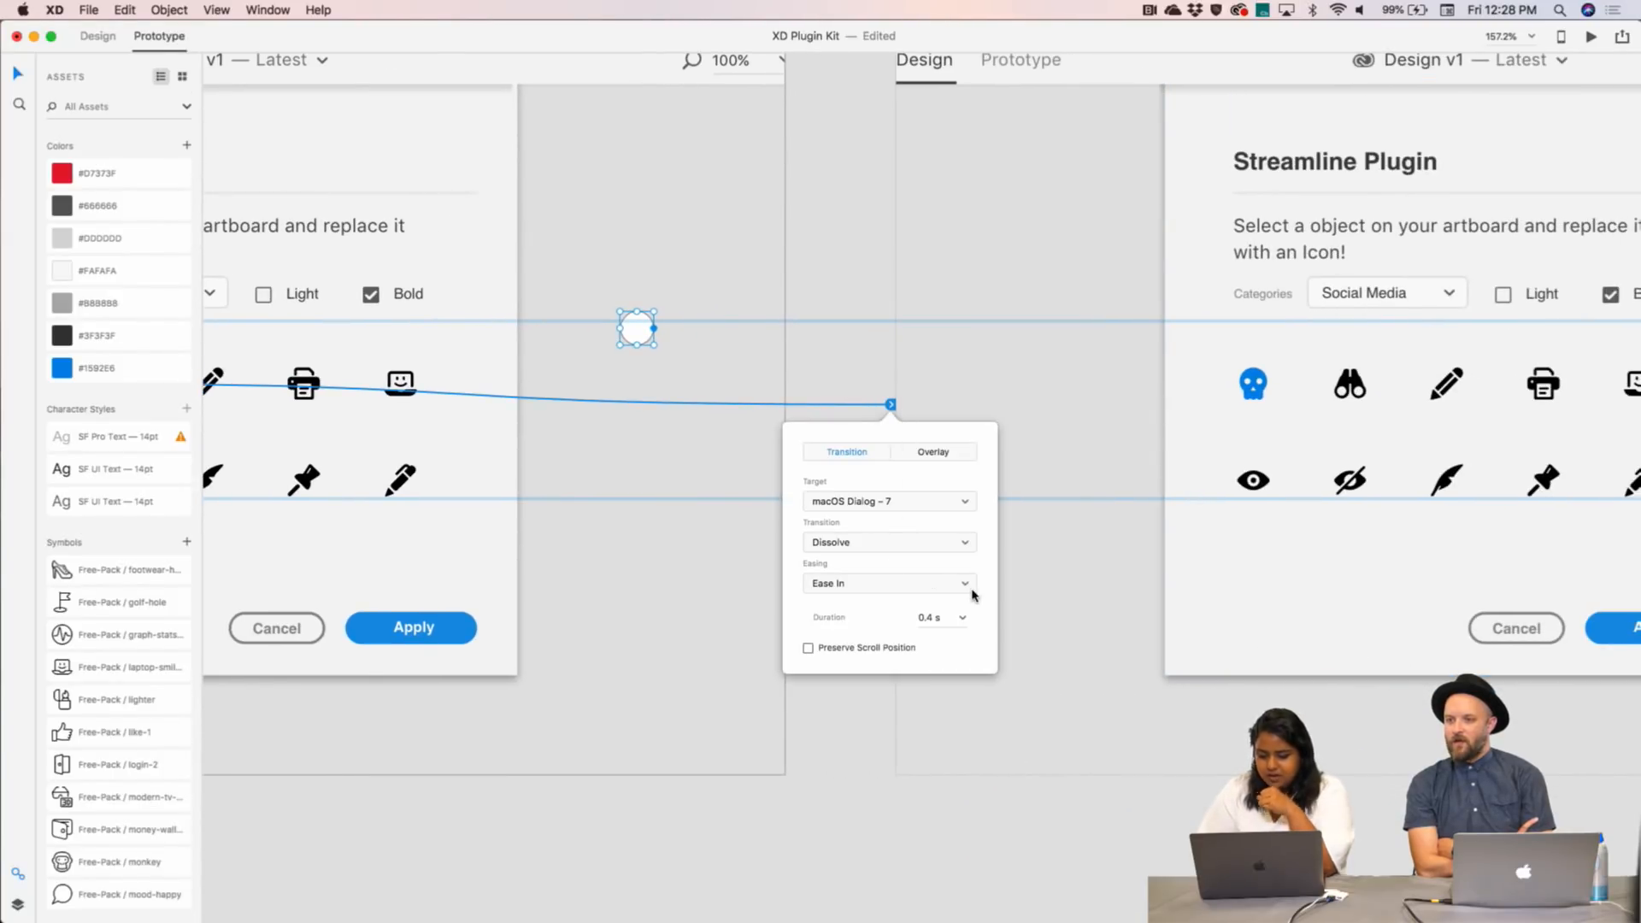
key("Escape")
- Wire Dialog – 7's Apply button to macOS Dialog – 8 with a Dissolve transition
scroll(1165, 623, "right", 8)
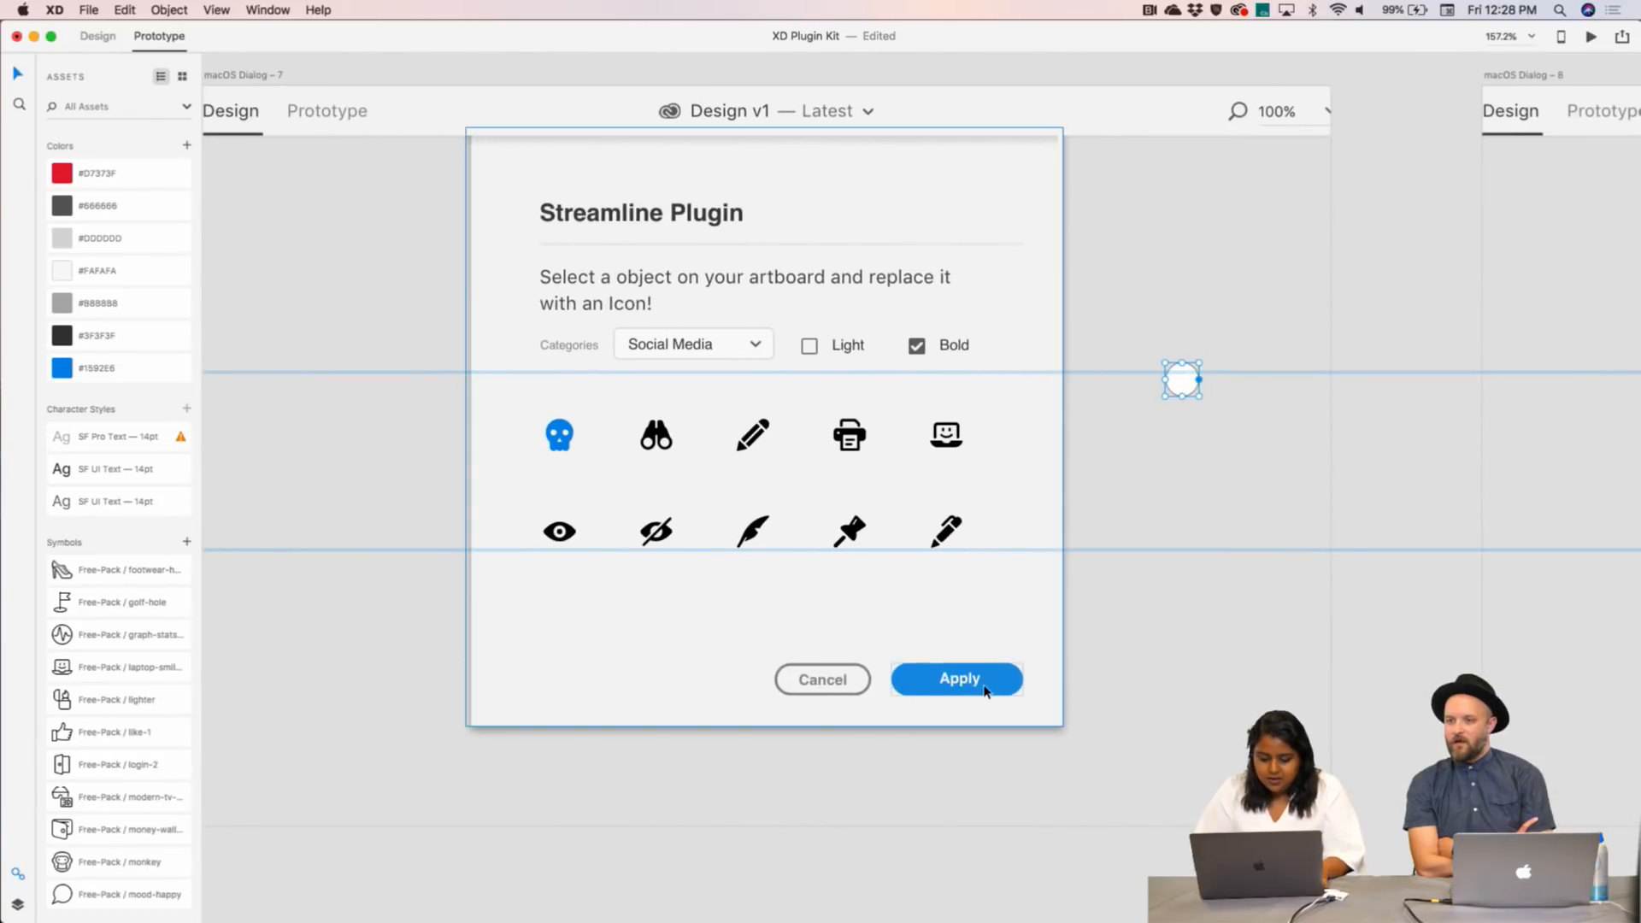
scroll(1019, 686, "down", 5)
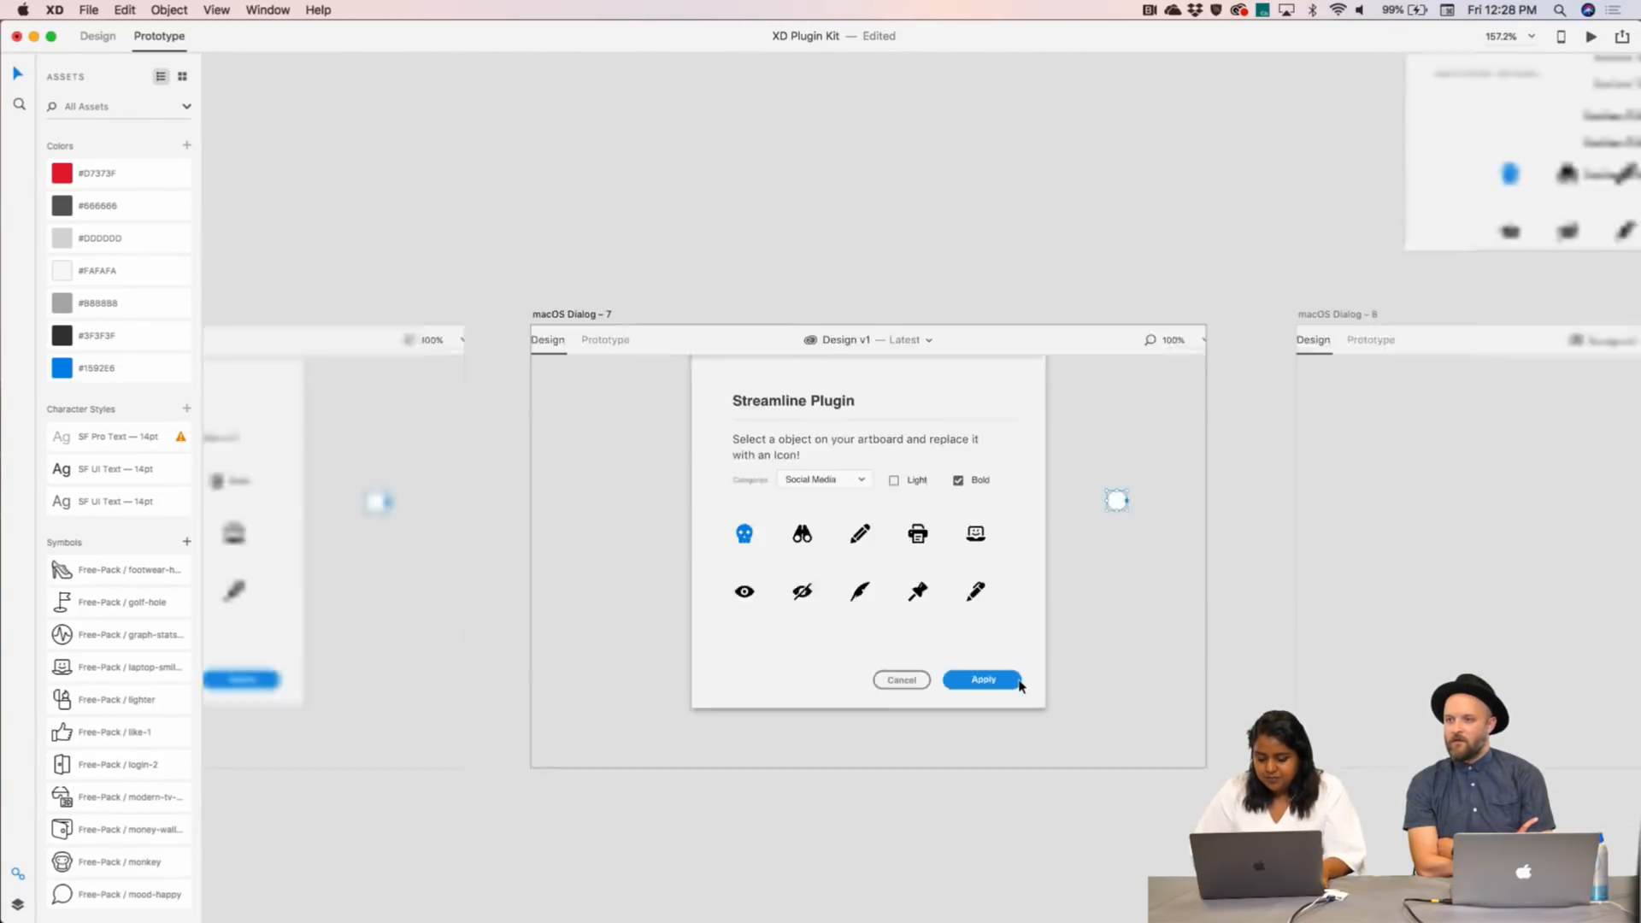
left_click_drag(785, 553, 1019, 451)
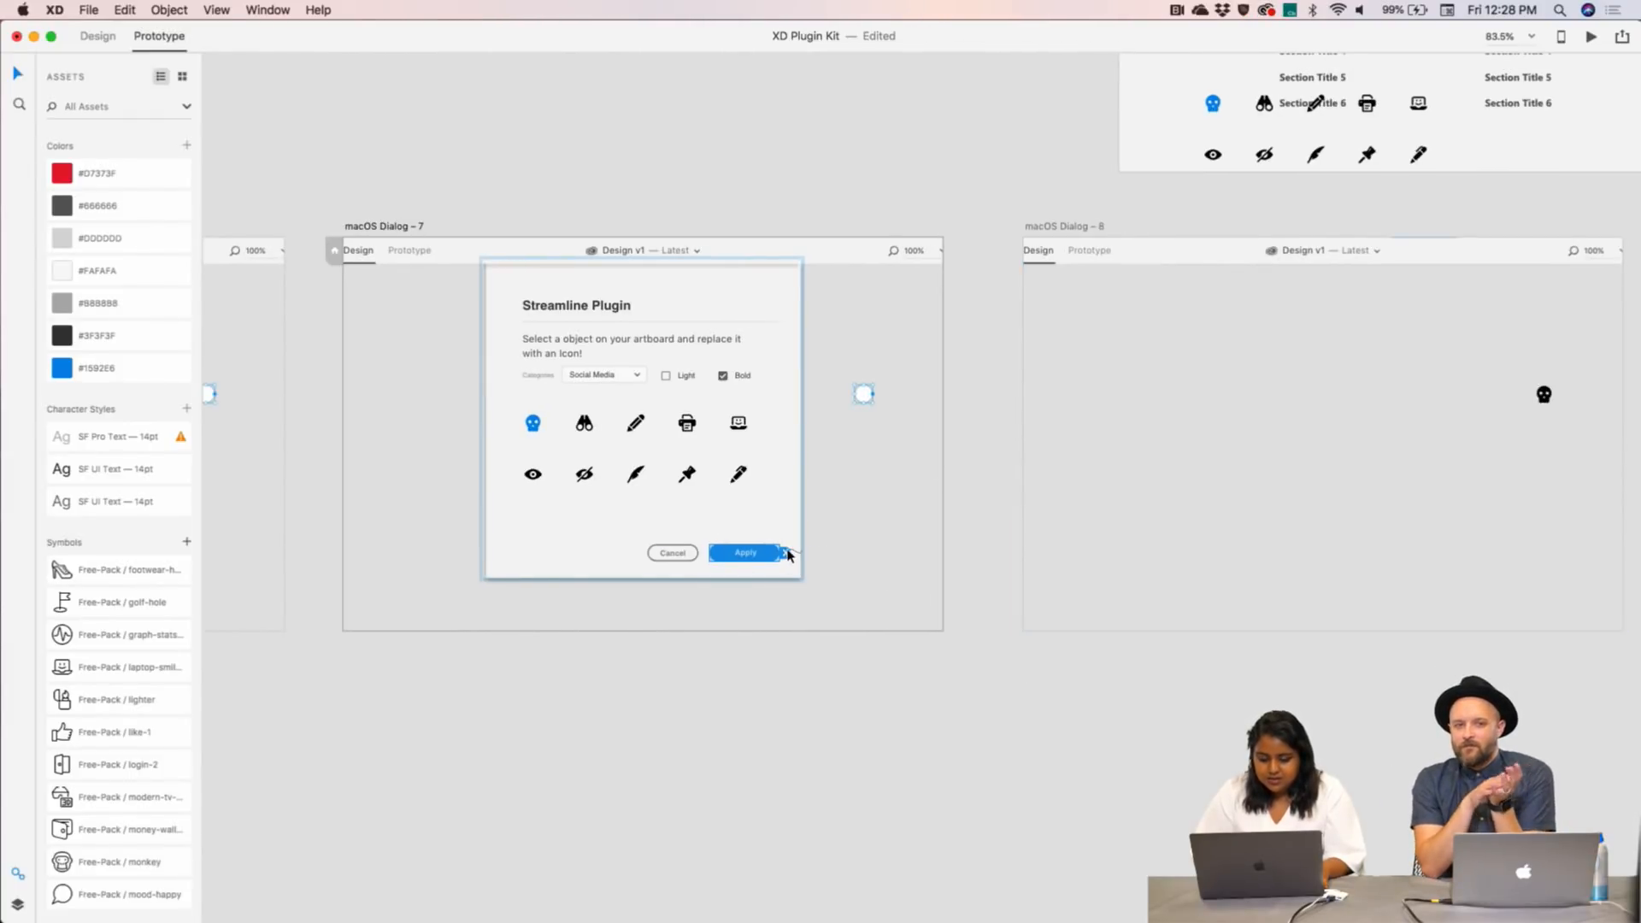
left_click_drag(784, 553, 1041, 243)
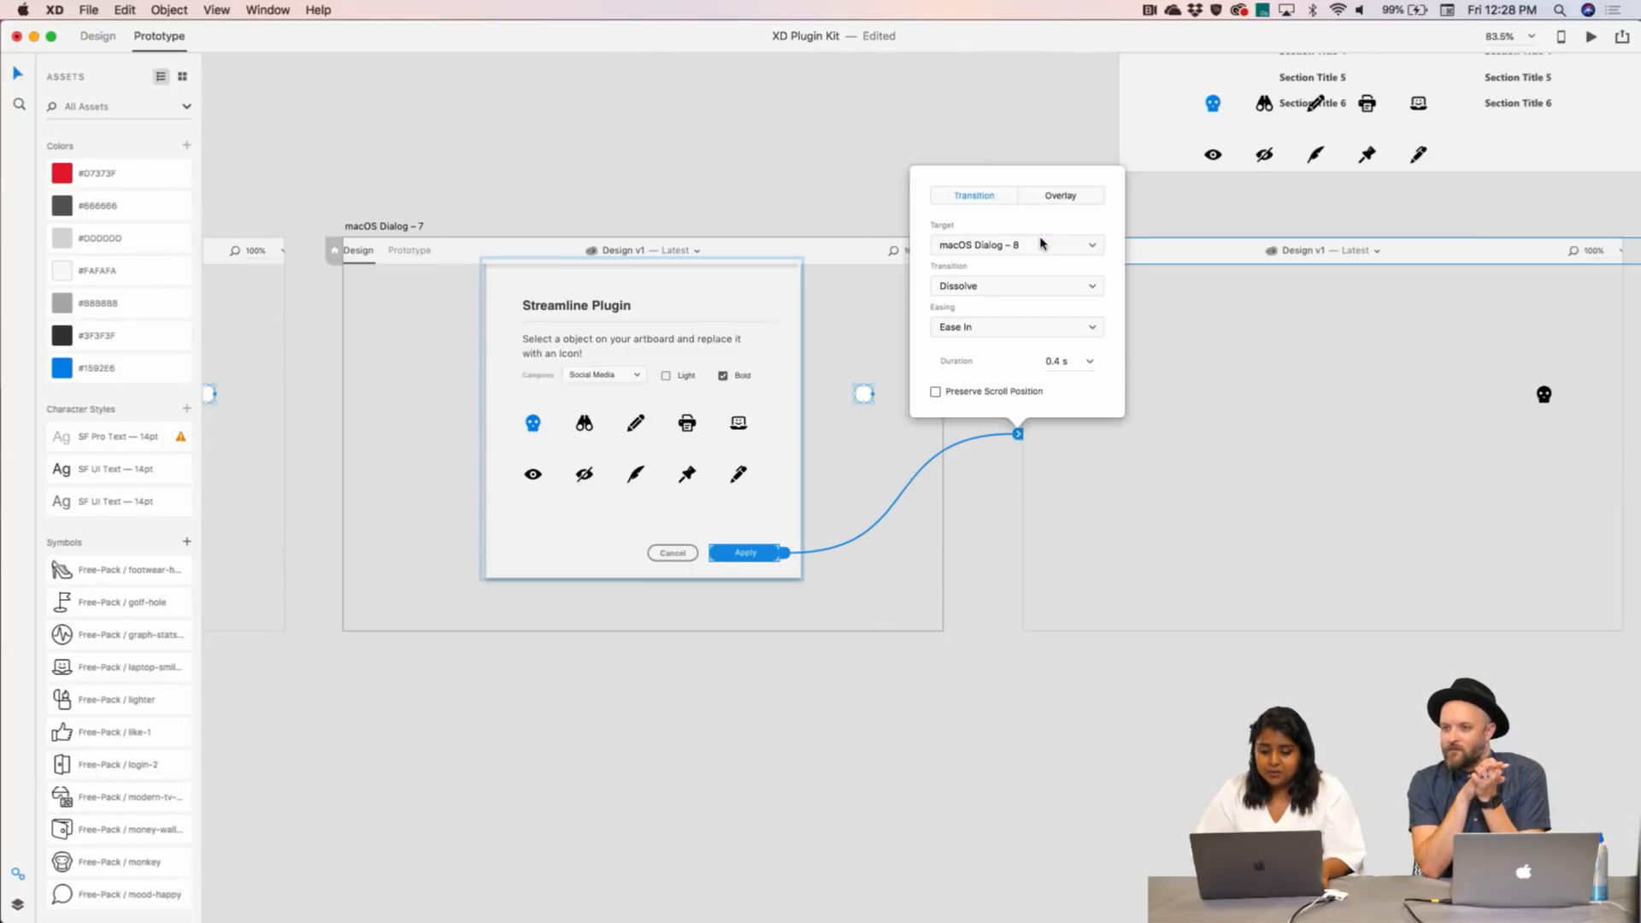
left_click(1011, 531)
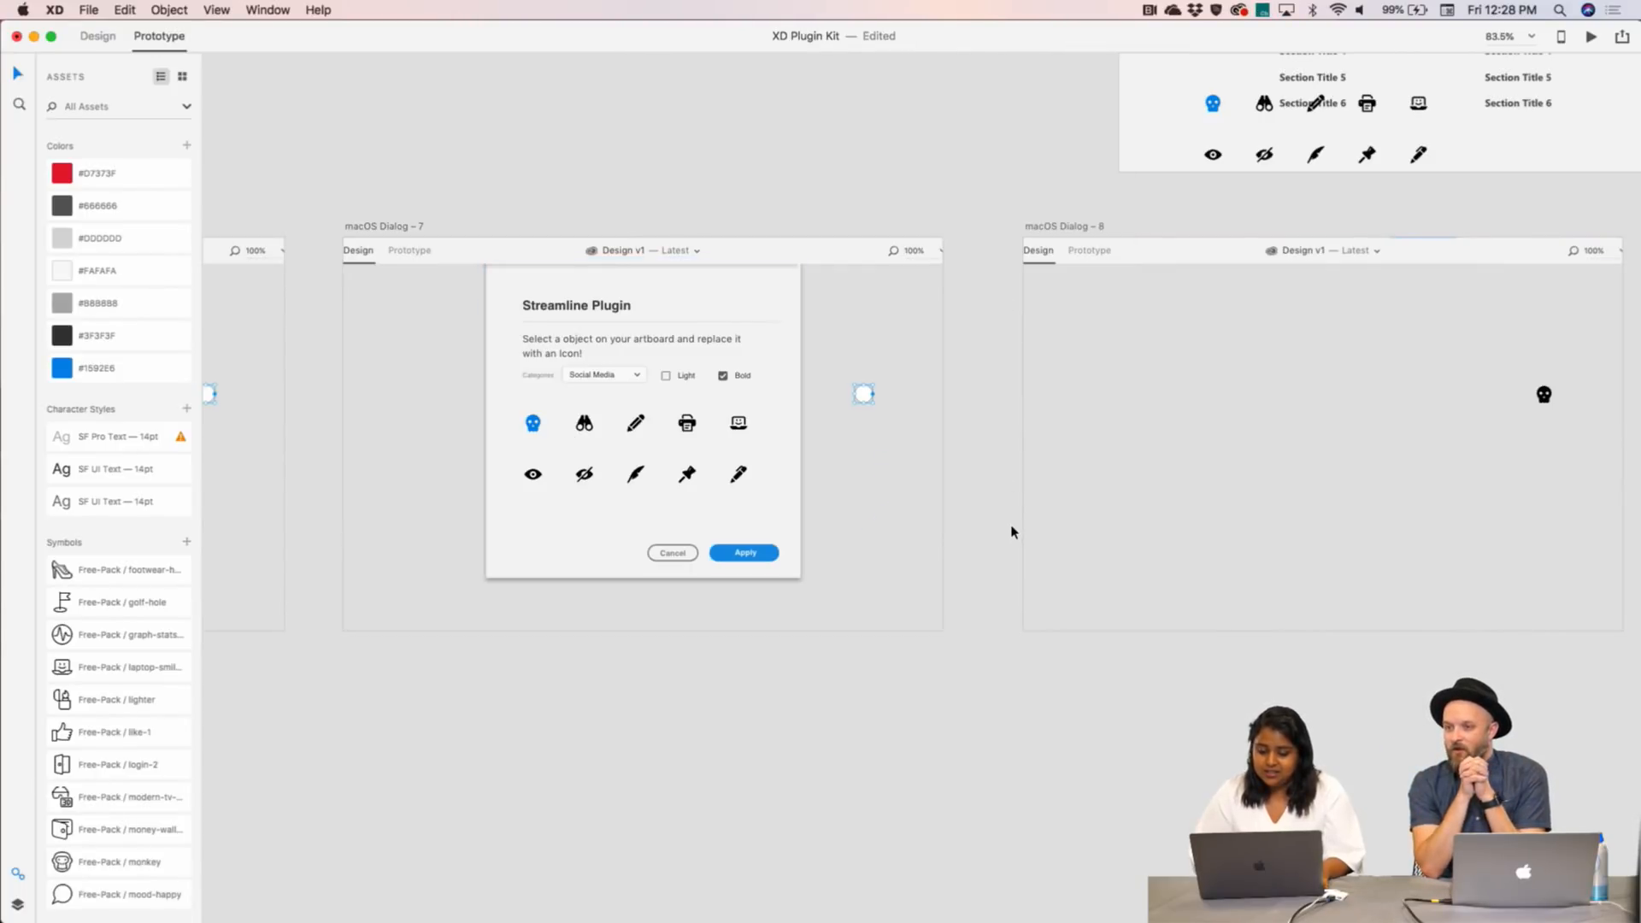
scroll(1012, 532, "down", 3)
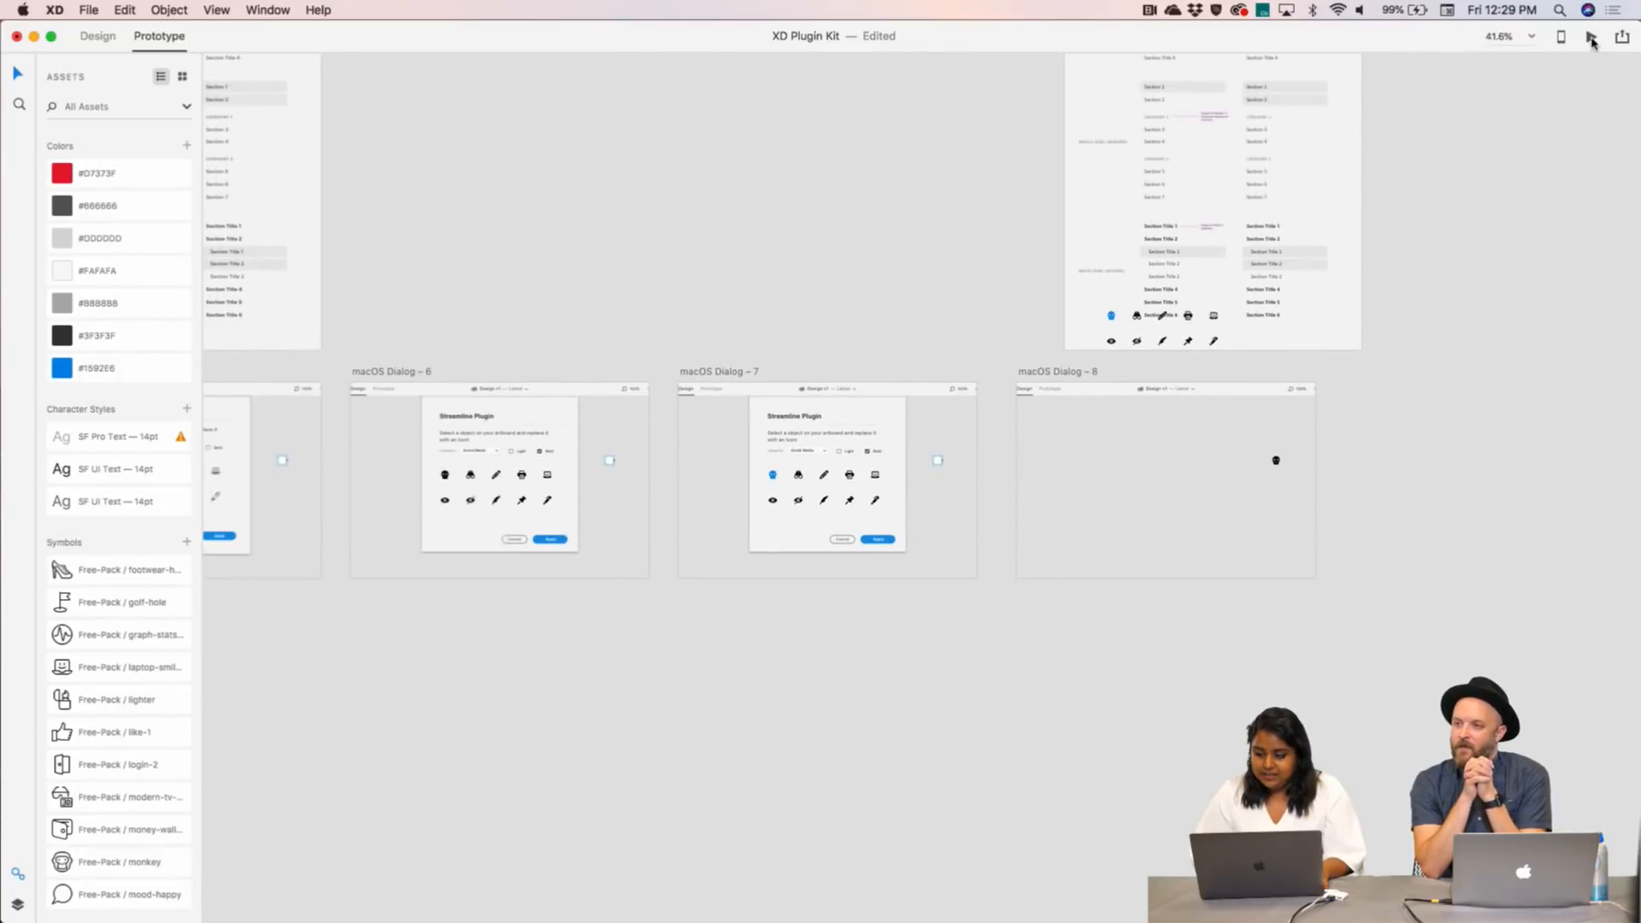
- Check macOS Dialog – 8's incoming link, then return to Design mode and clear the selection
left_click(1063, 374)
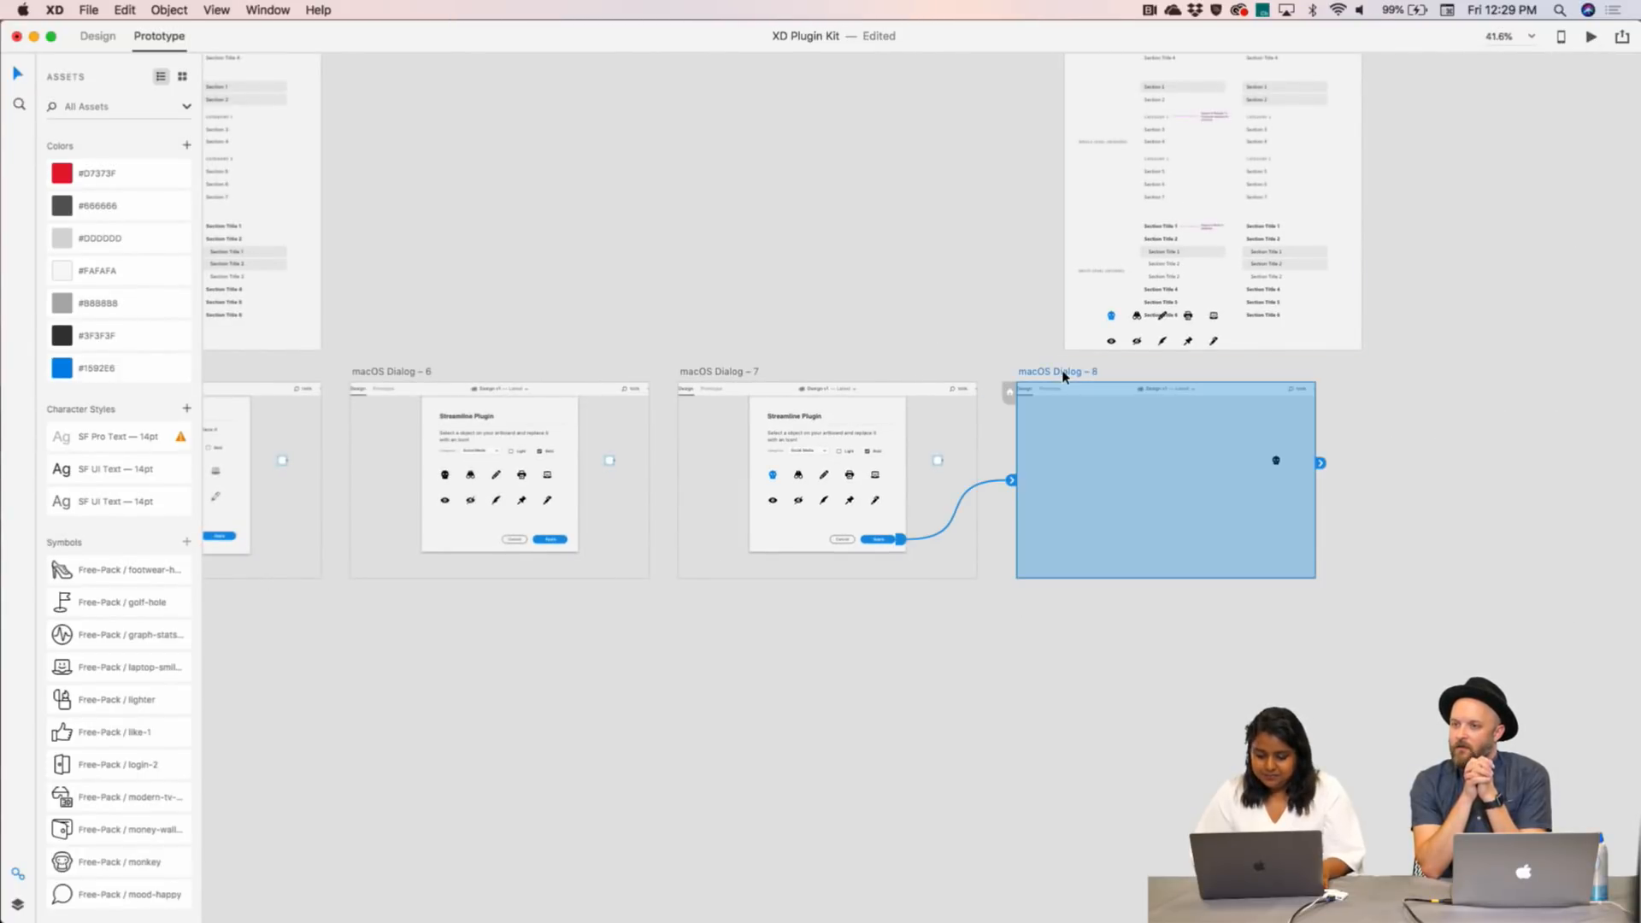
left_click(101, 36)
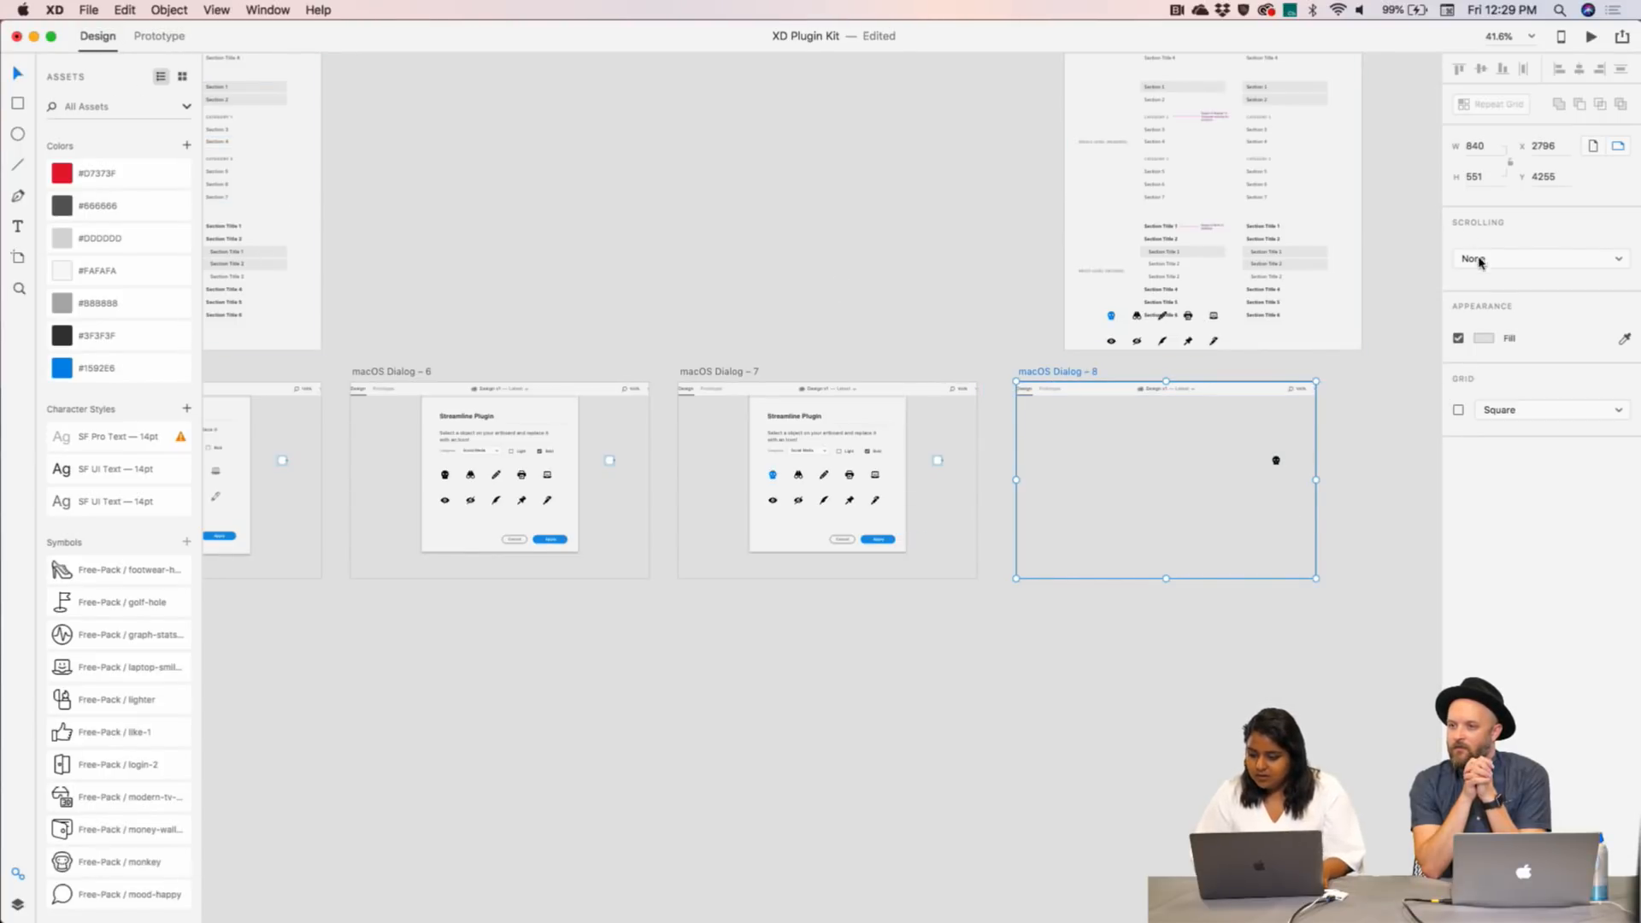
left_click(731, 371)
left_click(898, 275)
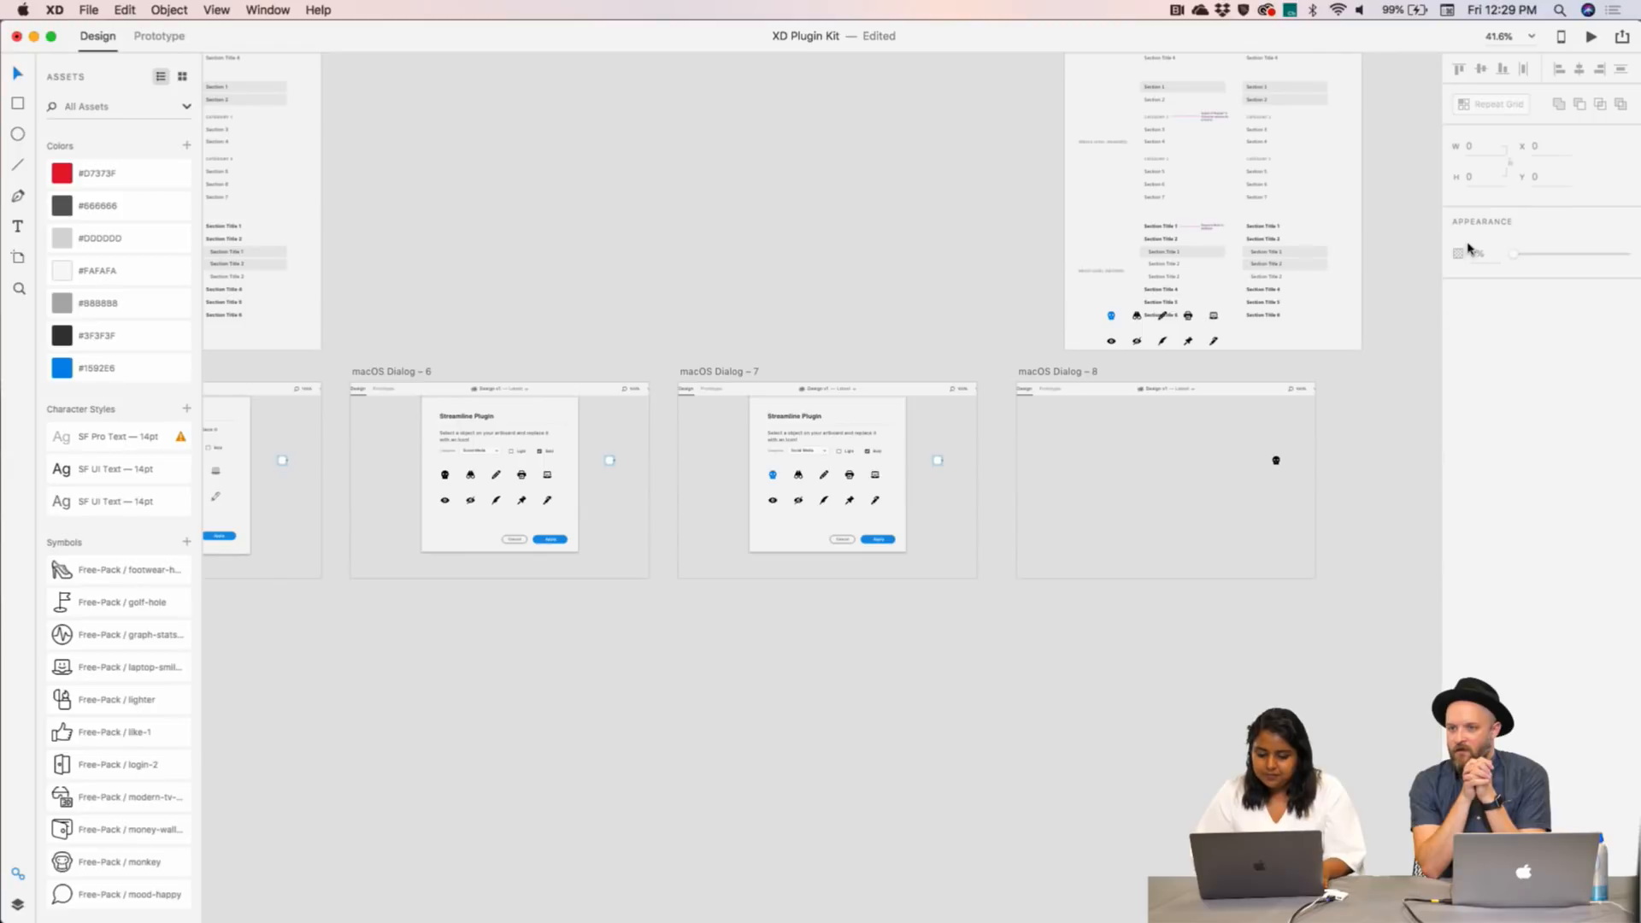
- Preview the prototype: tick Bold, Apply to place the skull, then close the preview
left_click(1591, 37)
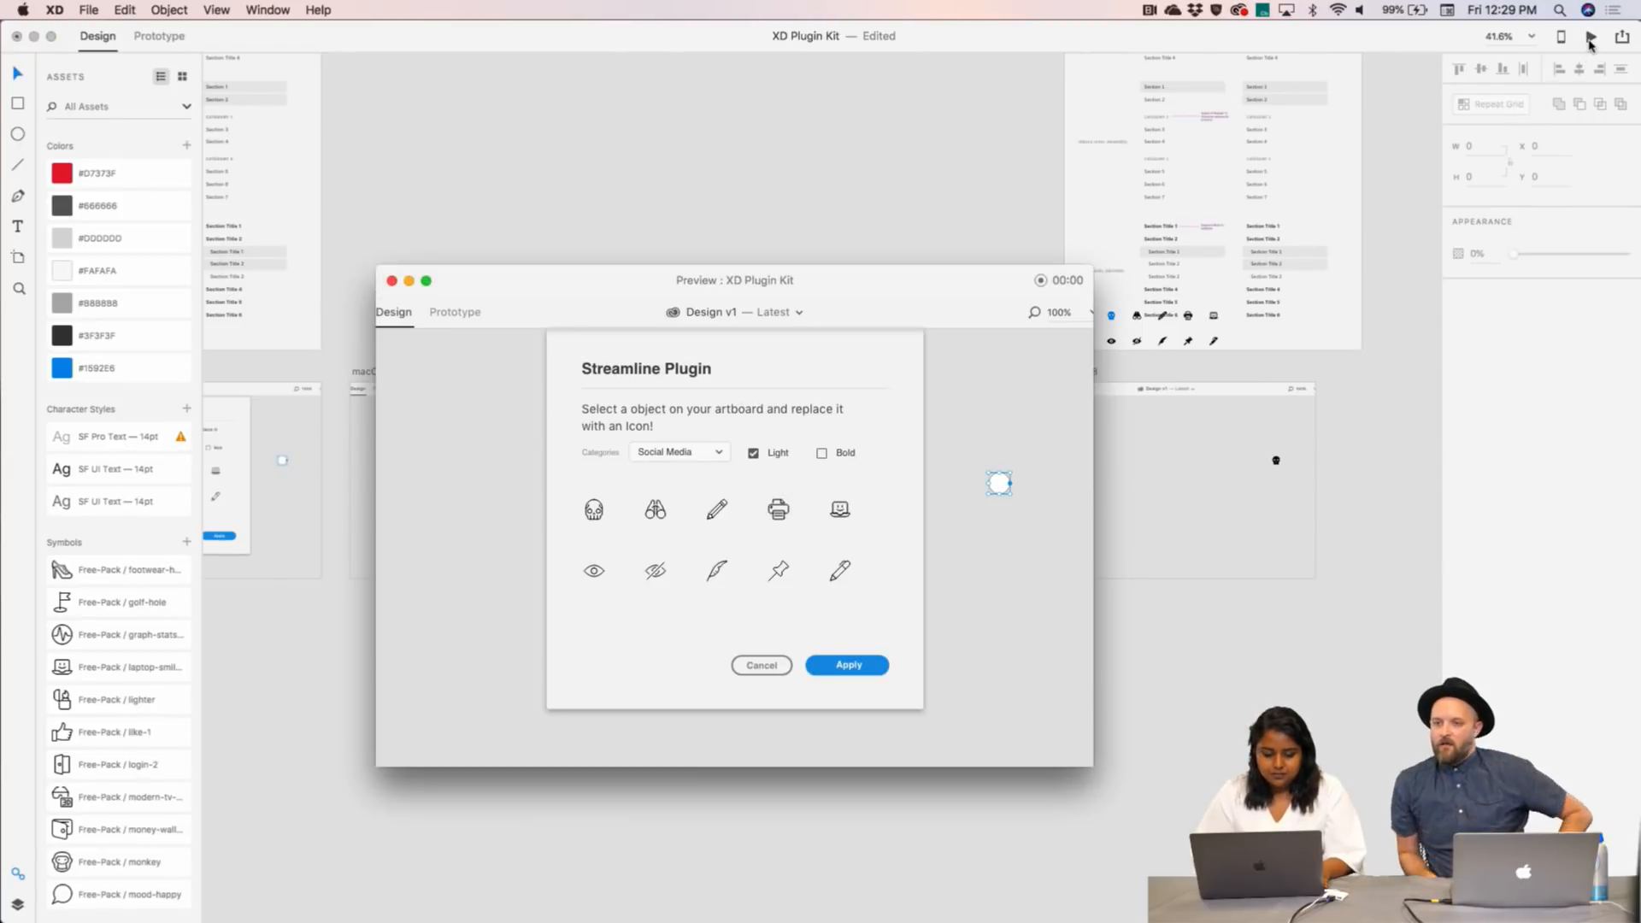
left_click(823, 455)
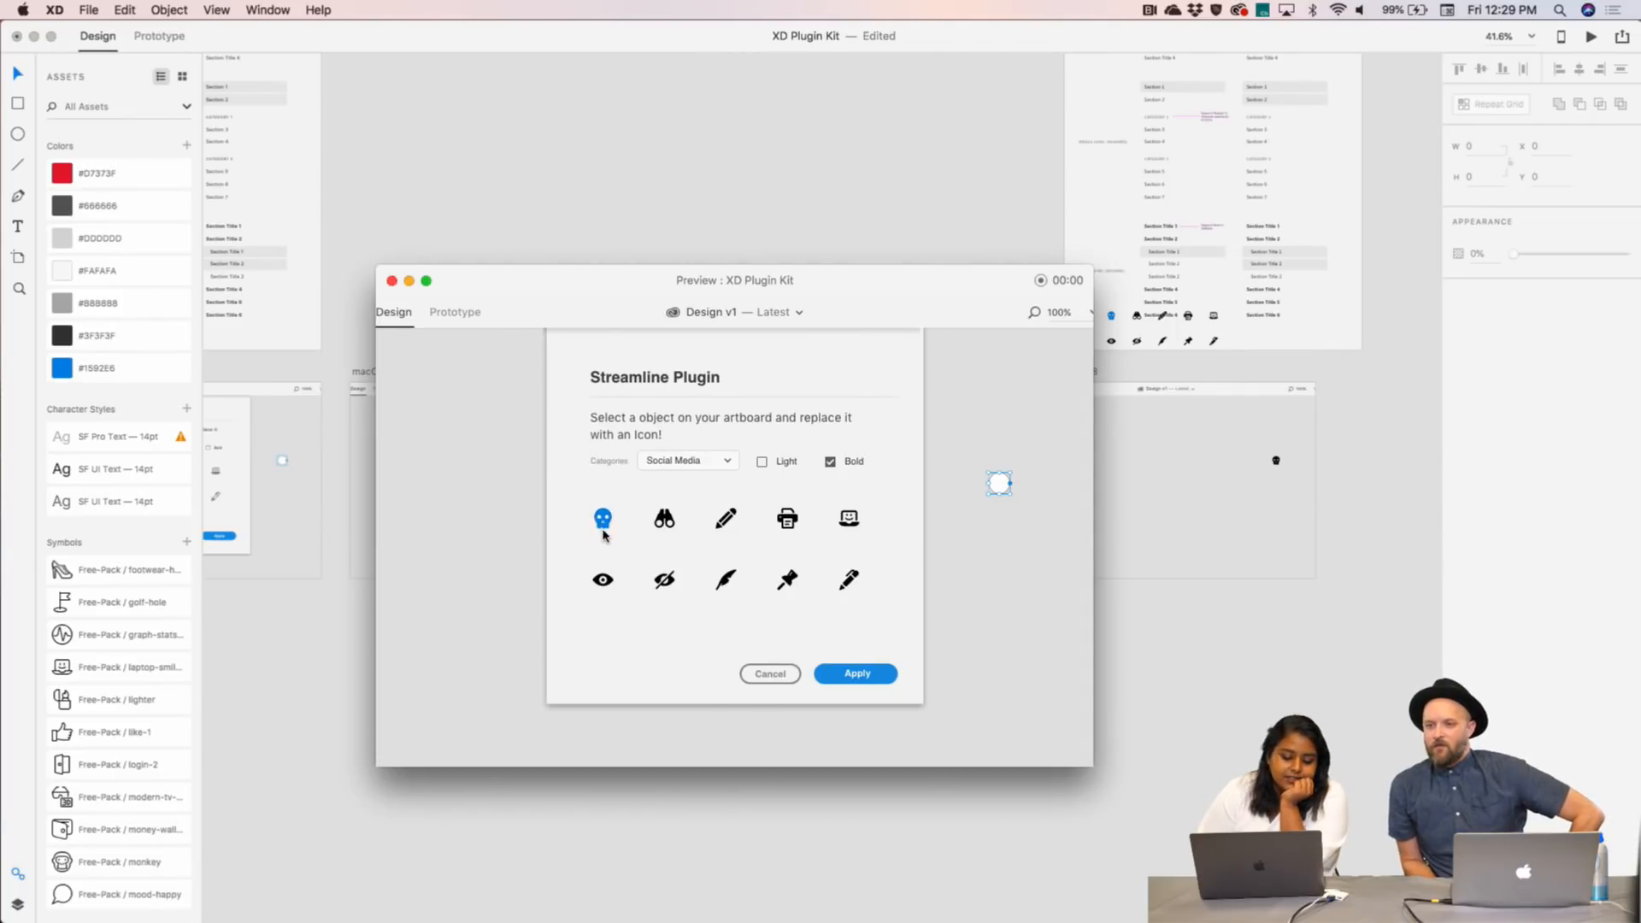
left_click(846, 675)
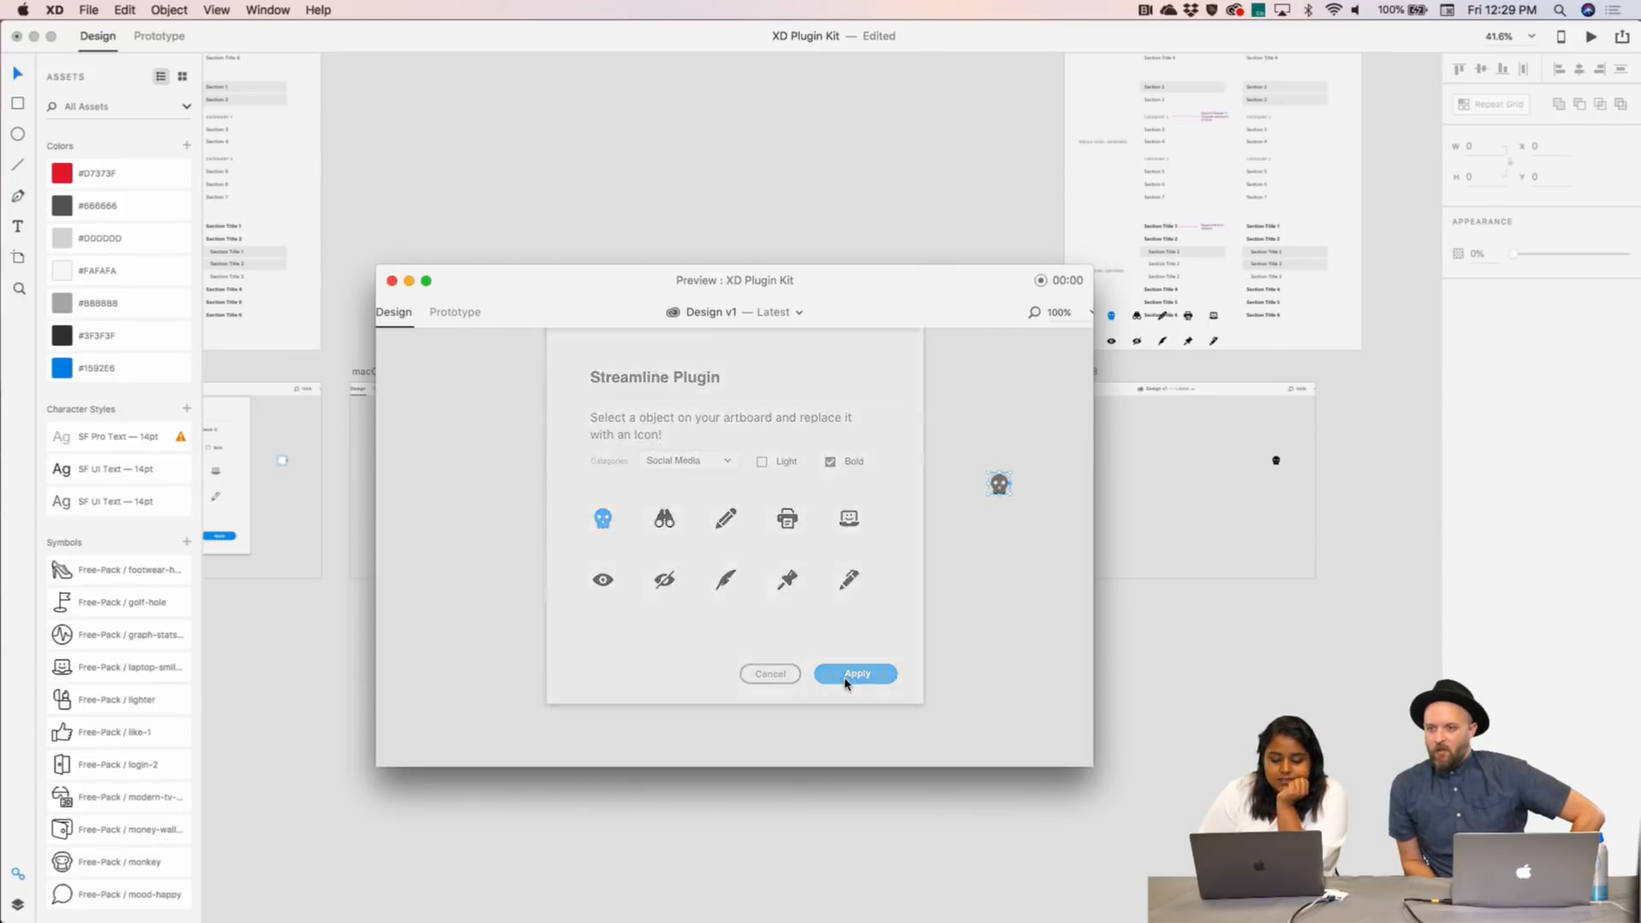
left_click(391, 281)
scroll(568, 221, "up", 5)
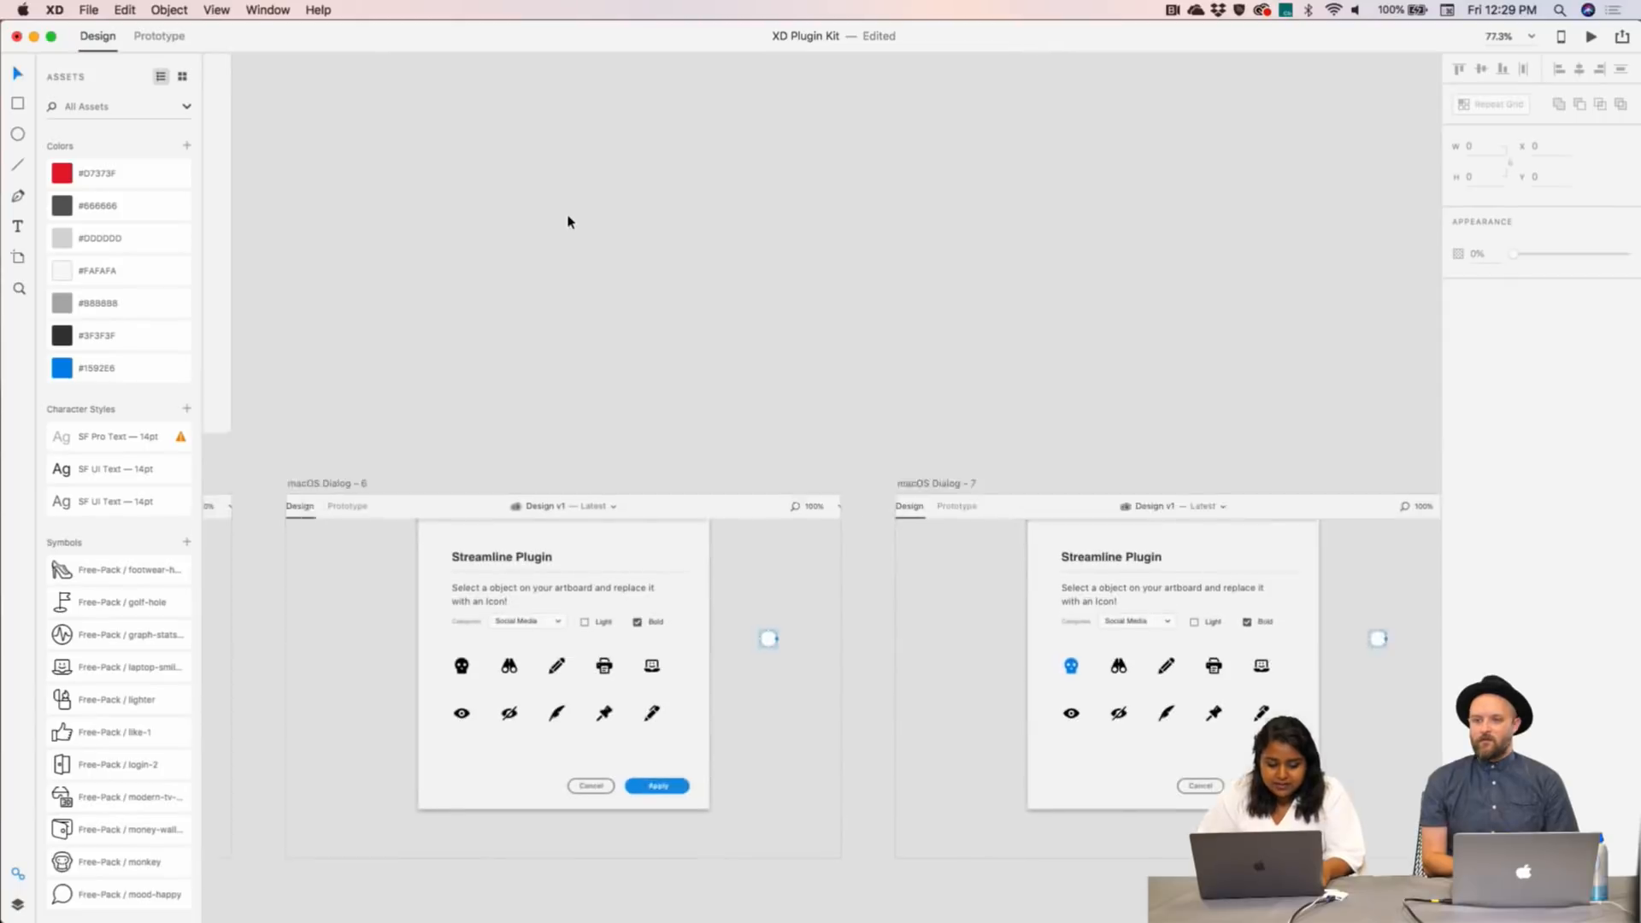
- Select the Dialog 6 plugin dialog and zoom in on it, revealing the Light copy beneath
left_click(1102, 469)
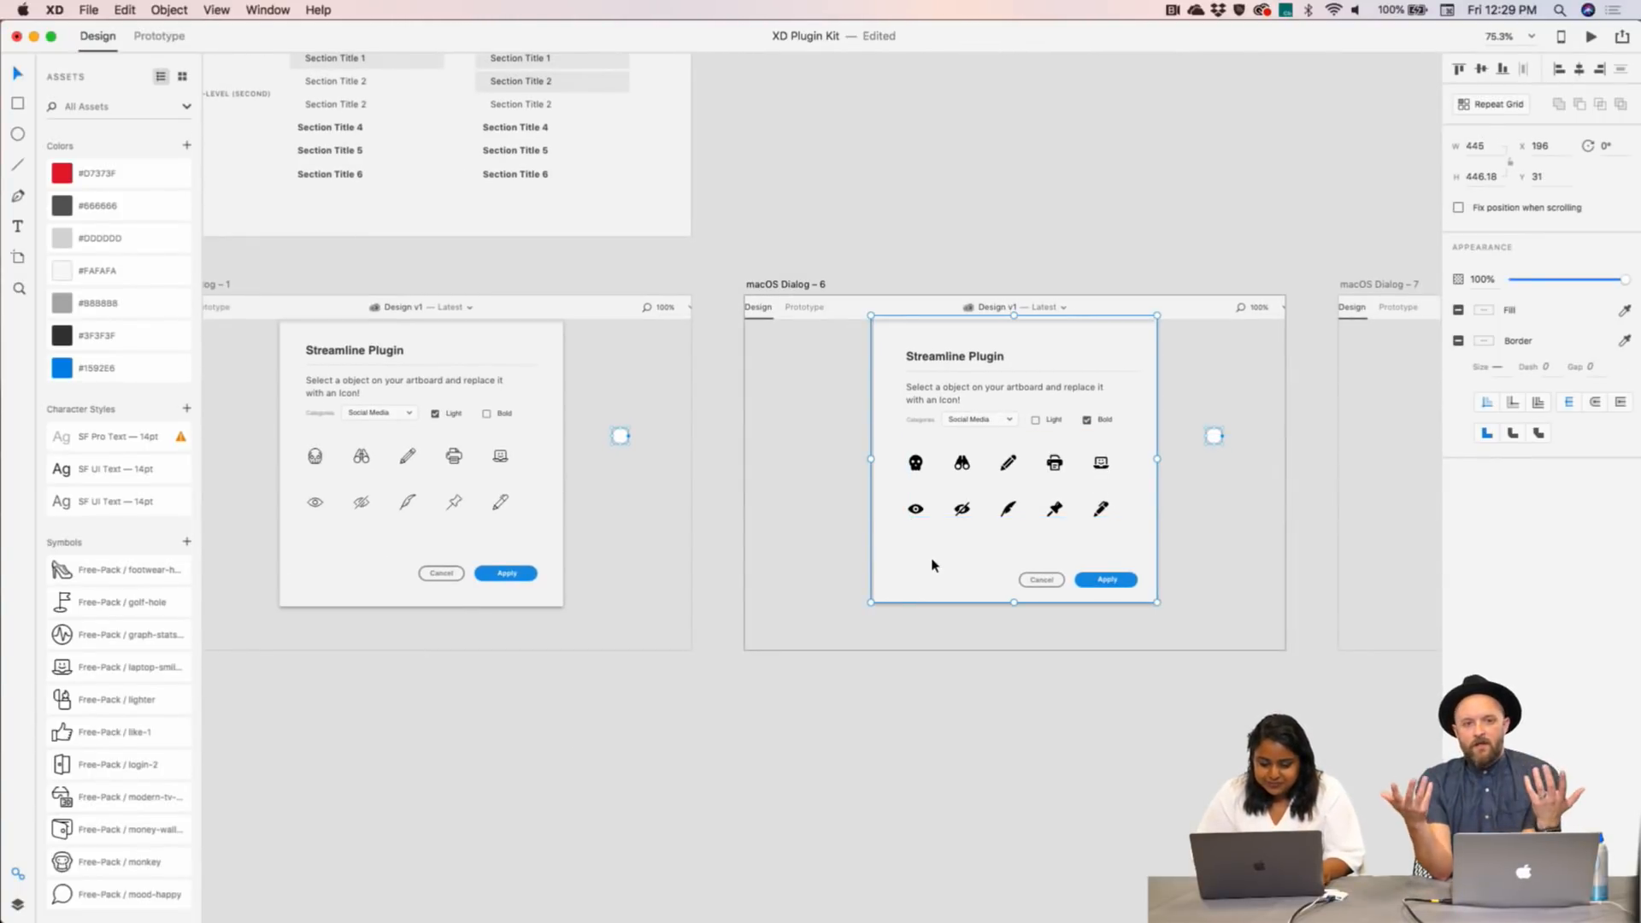
left_click(267, 520)
left_click_drag(566, 709, 268, 347)
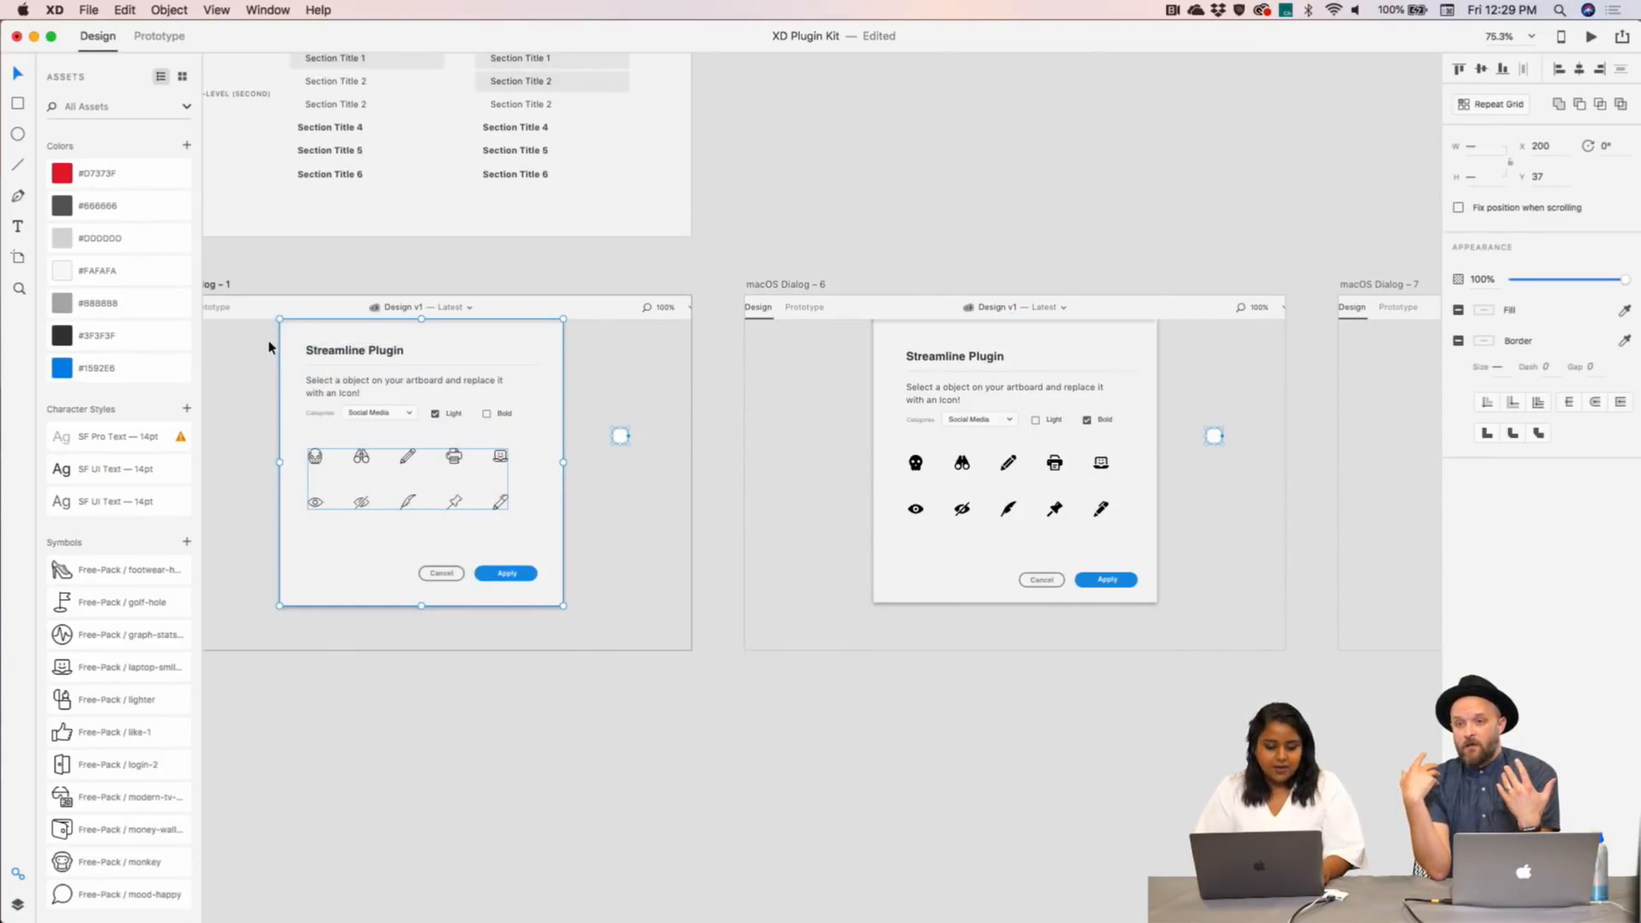
left_click(1015, 560)
key("super+3")
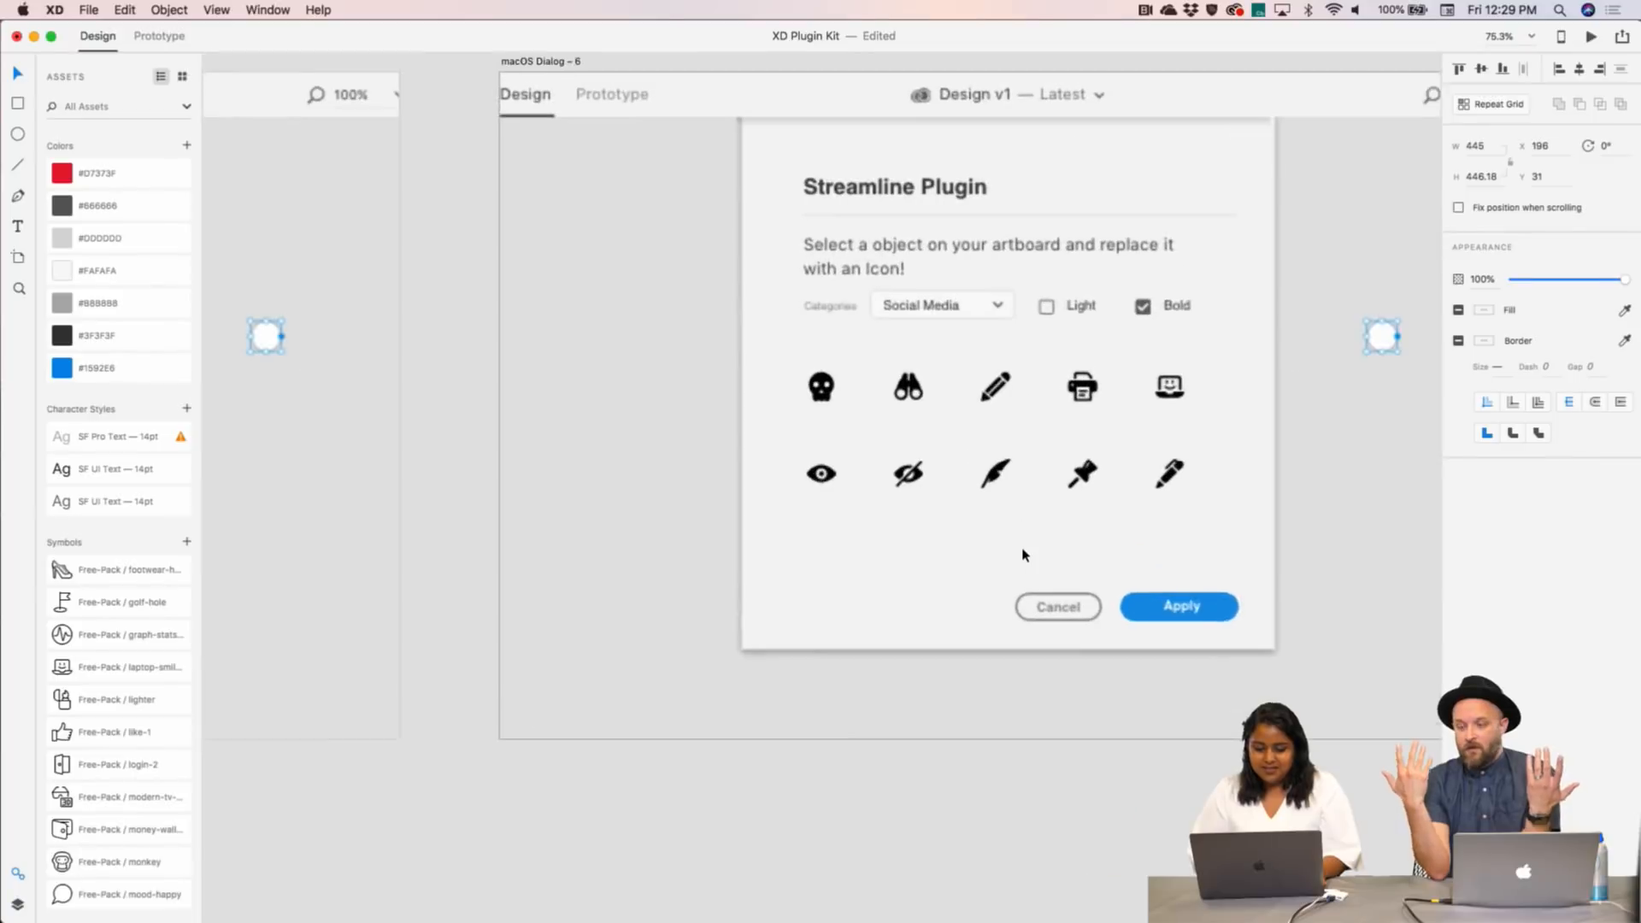
scroll(1024, 555, "right", 2)
key("super+z")
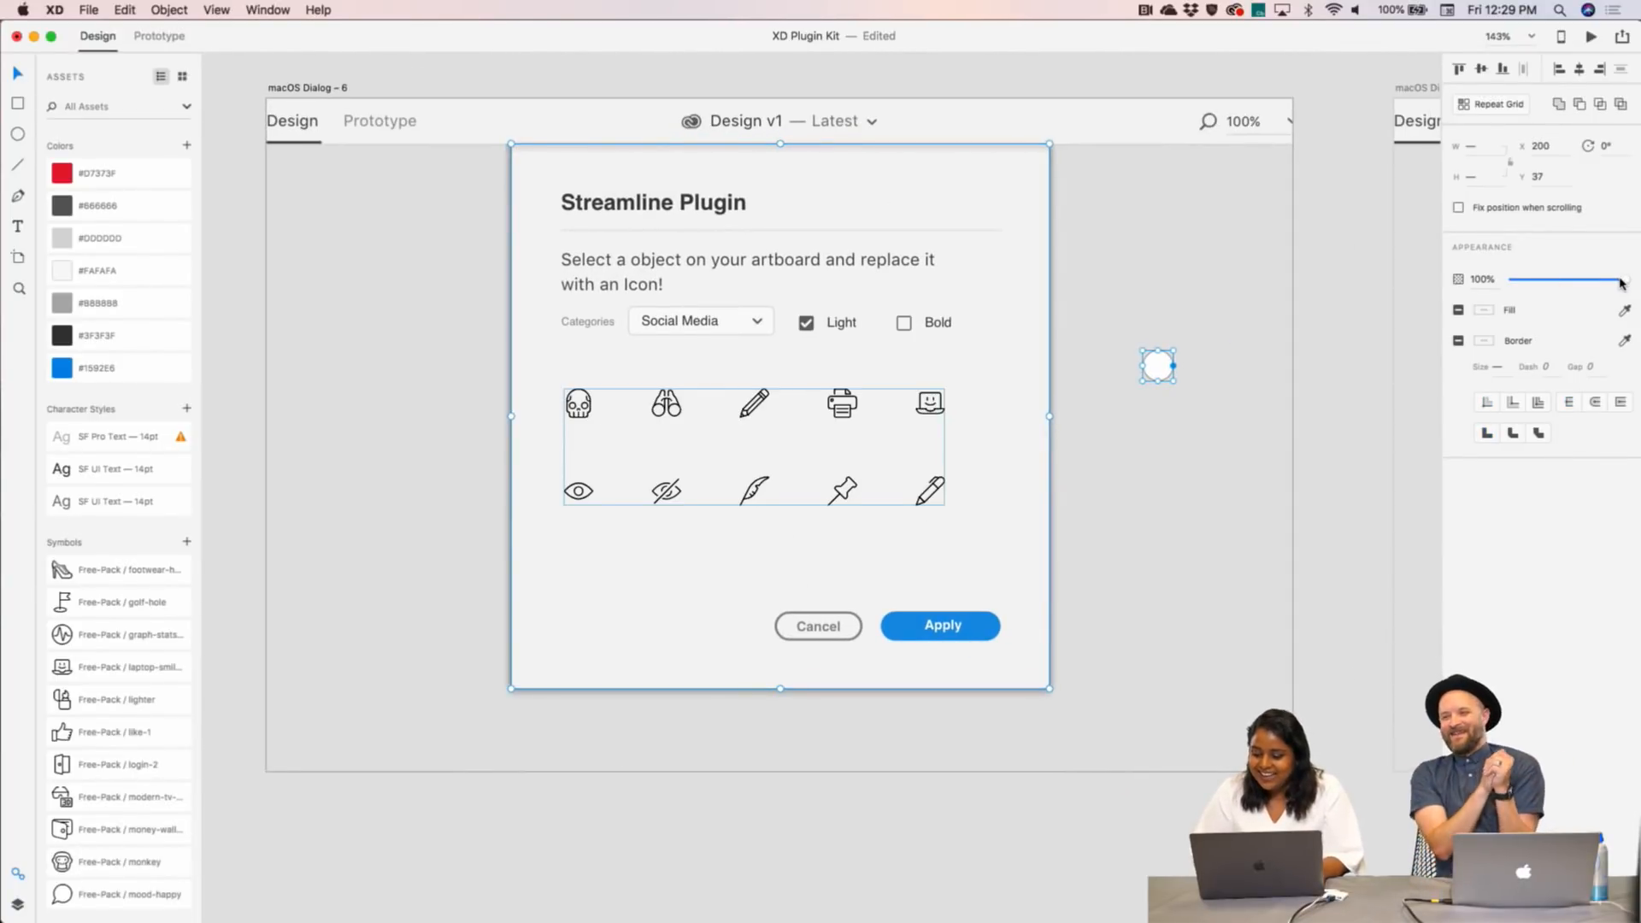
- Fade the dialog to 59% opacity and nudge it into line with its Light copy
left_click_drag(1621, 283, 1577, 284)
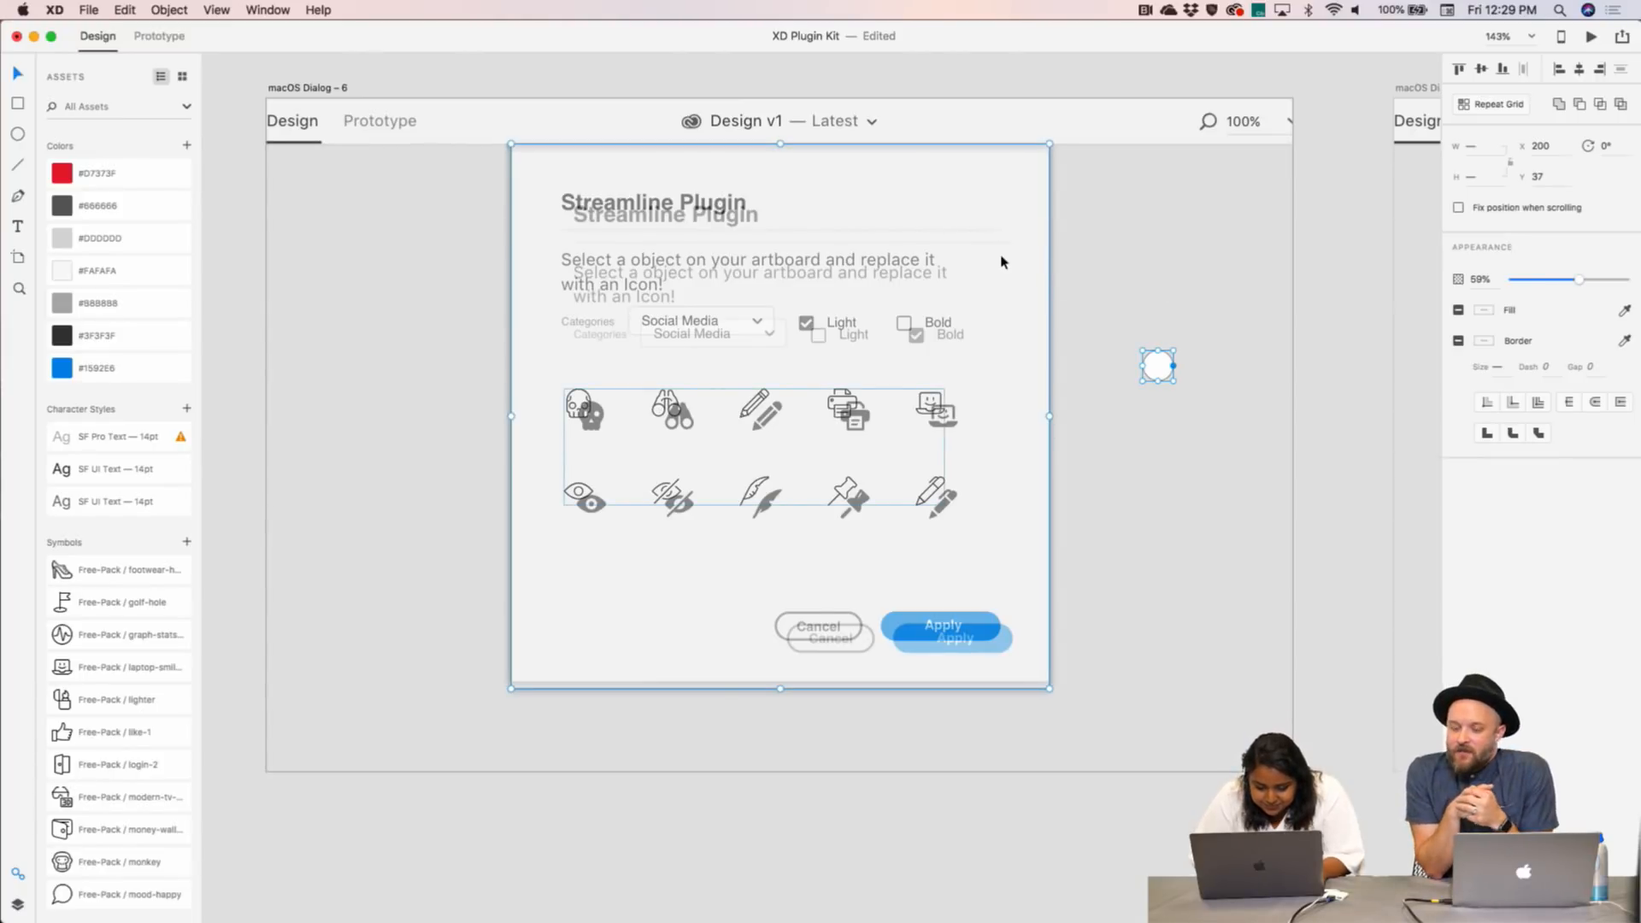
left_click_drag(1001, 261, 998, 263)
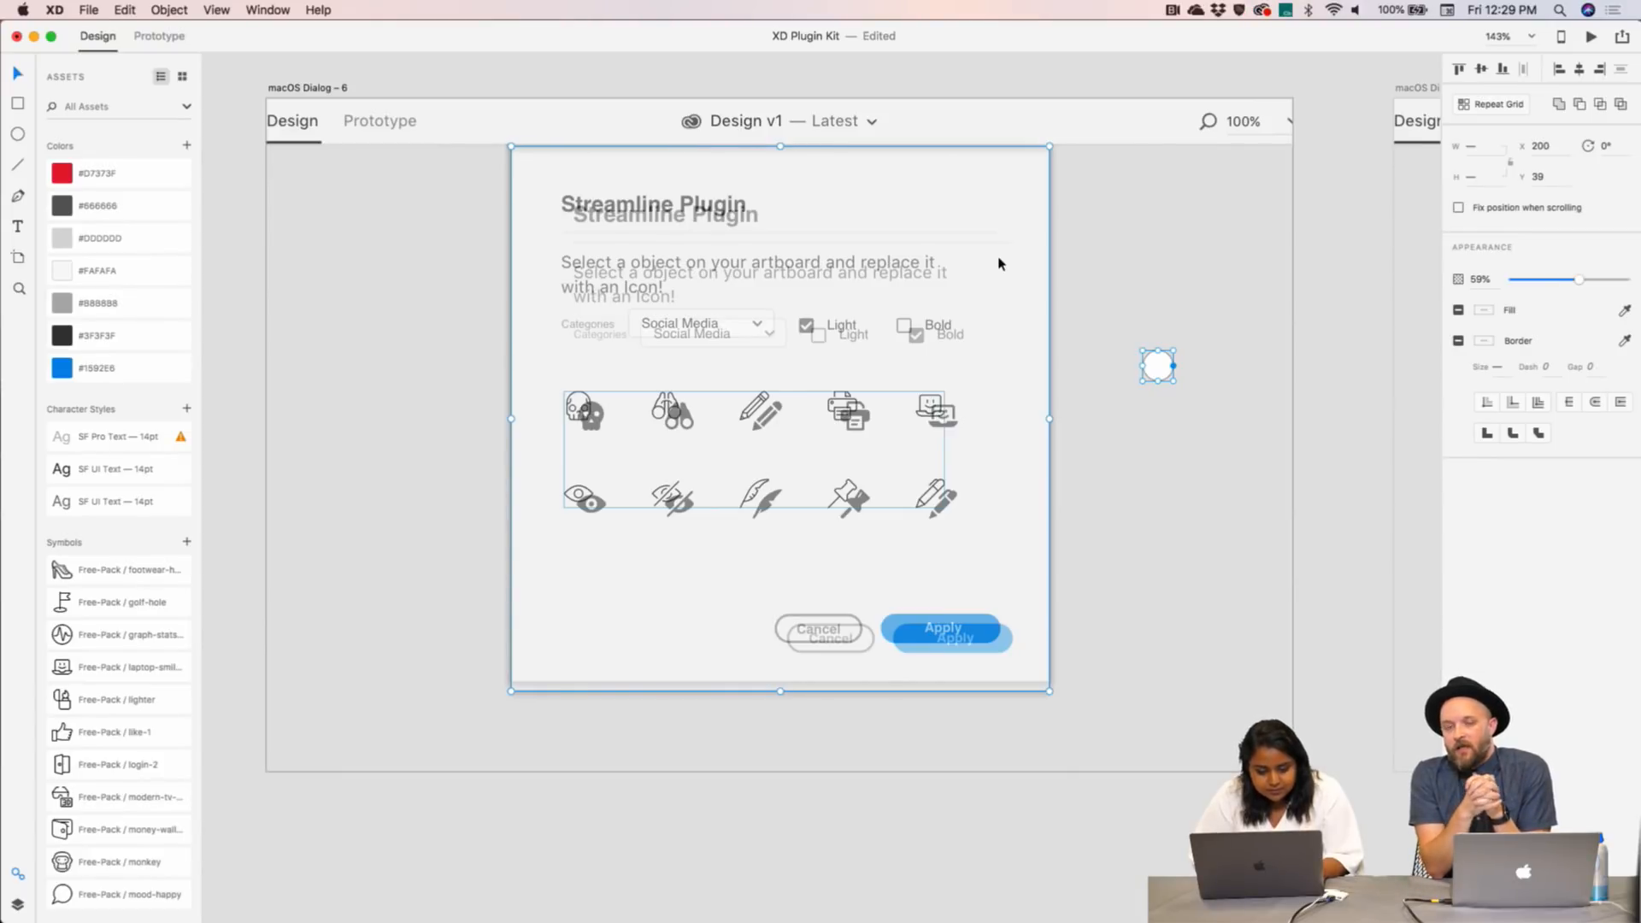
left_click_drag(1002, 263, 997, 264)
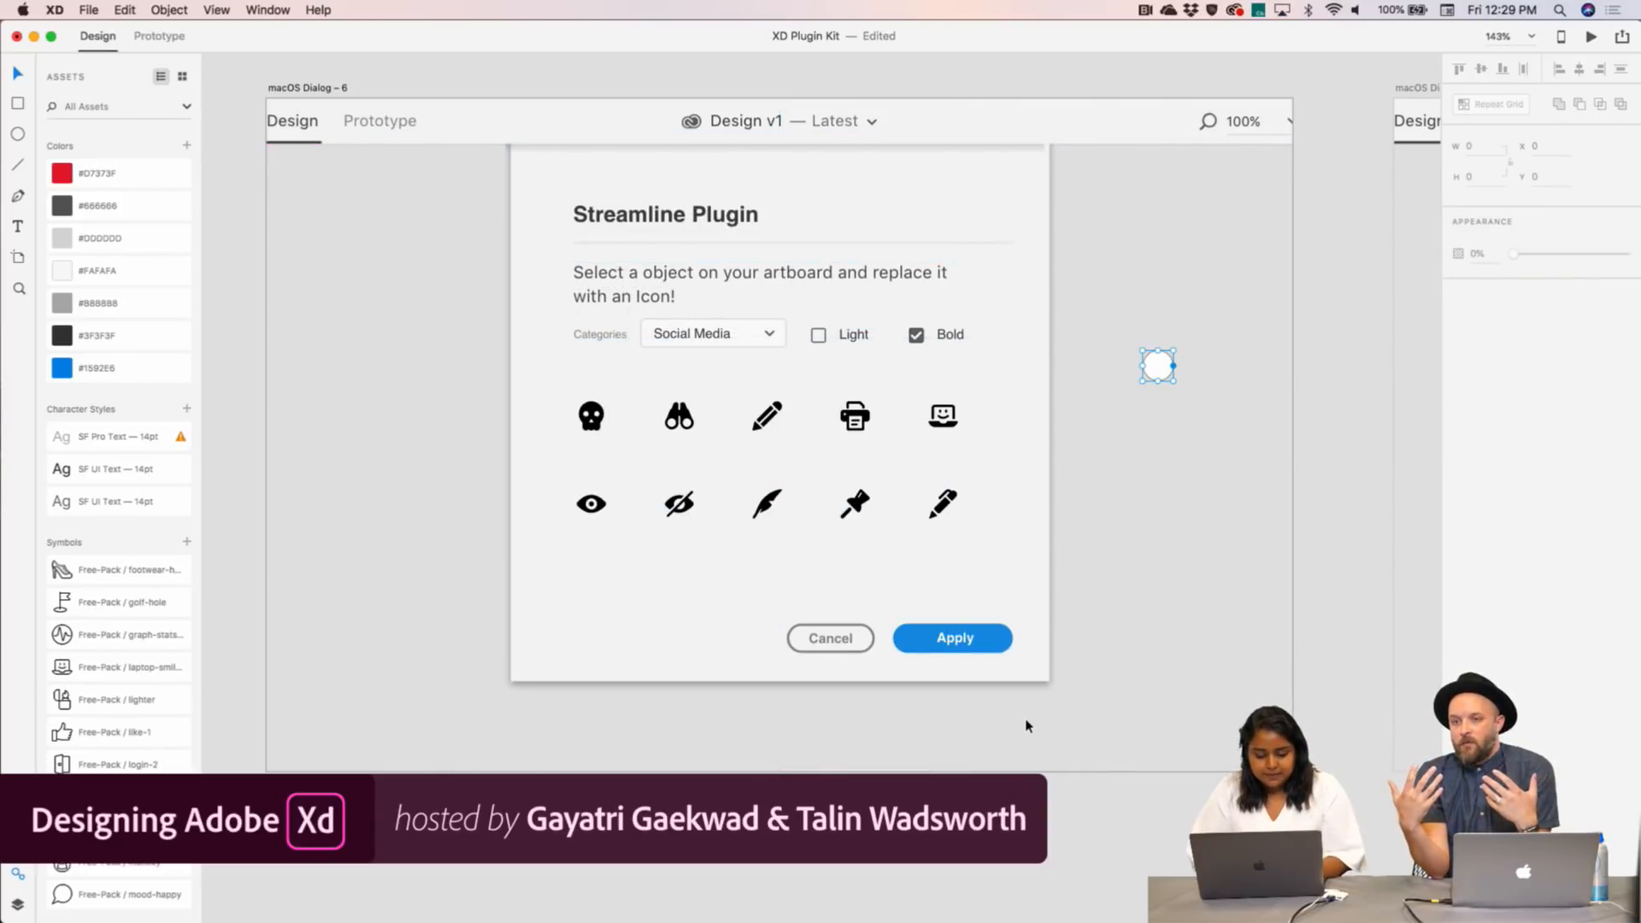
- Nudge the icon grid and dialog background into alignment, then select all dialog objects and zoom out
left_click_drag(1030, 713, 934, 670)
left_click(595, 414)
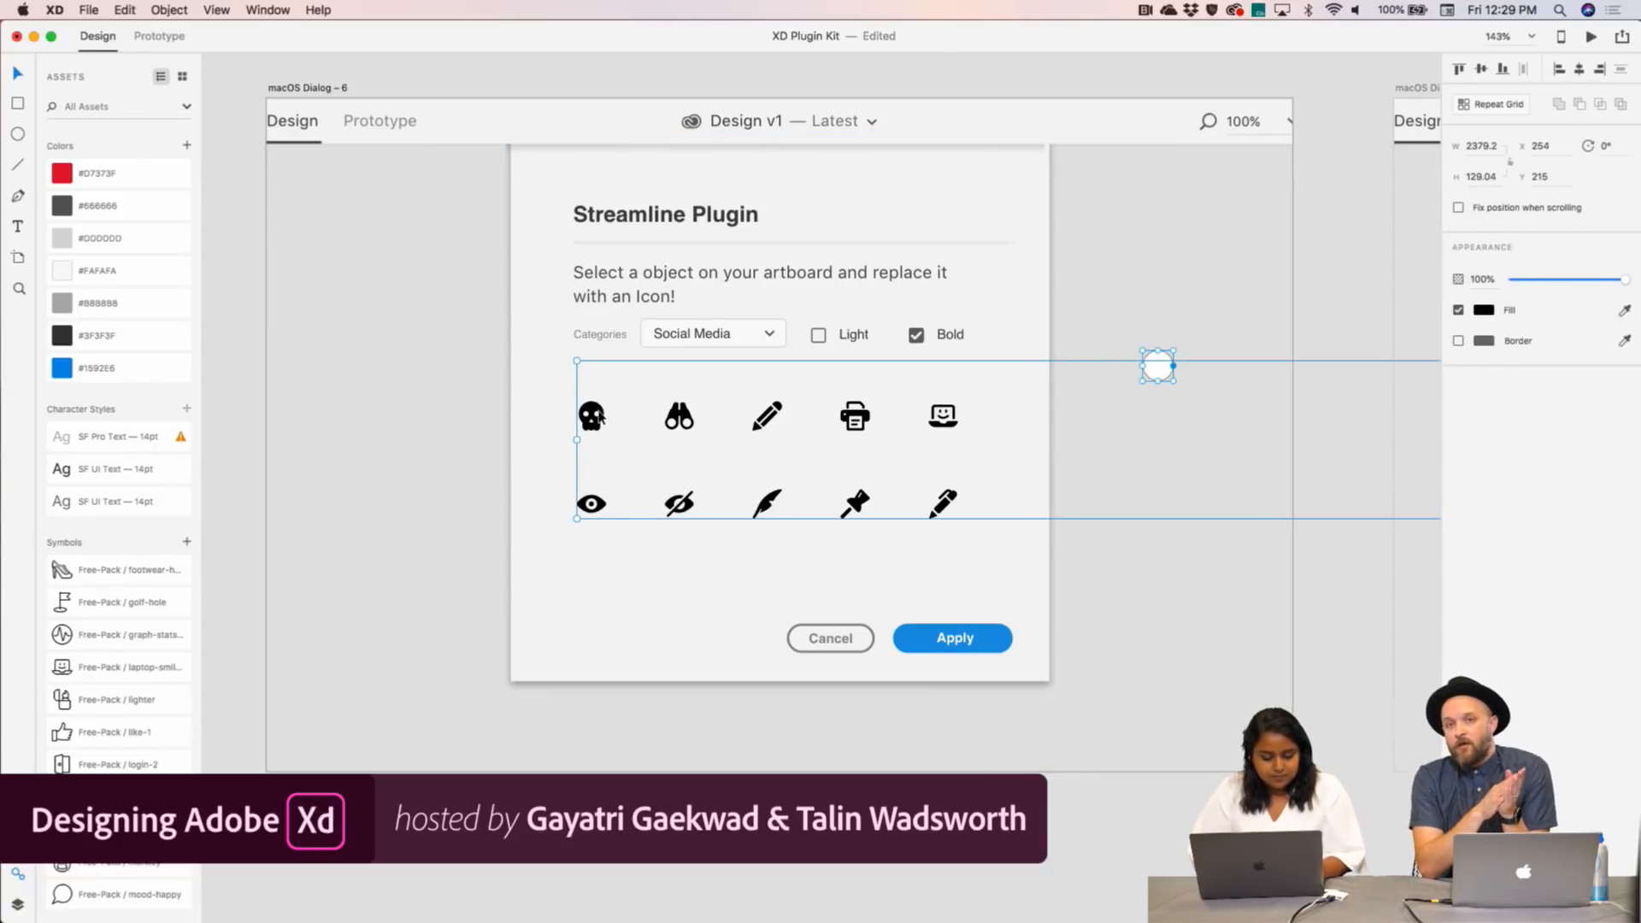
left_click_drag(846, 154, 843, 172)
left_click(729, 806)
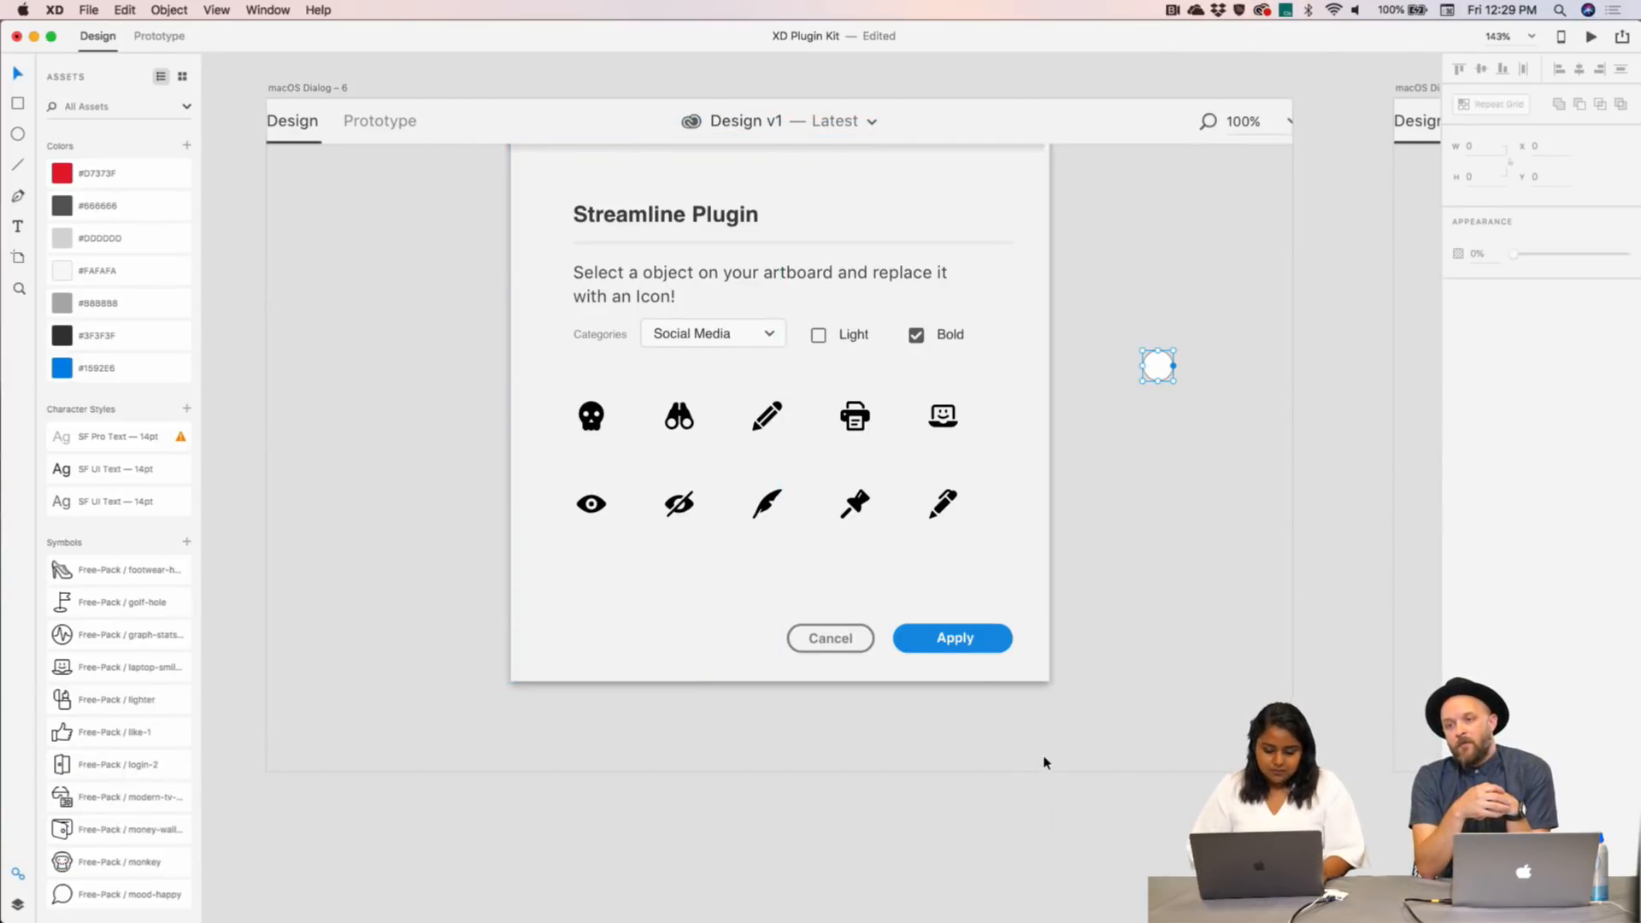
left_click_drag(1044, 759, 476, 171)
scroll(476, 171, "up", 3)
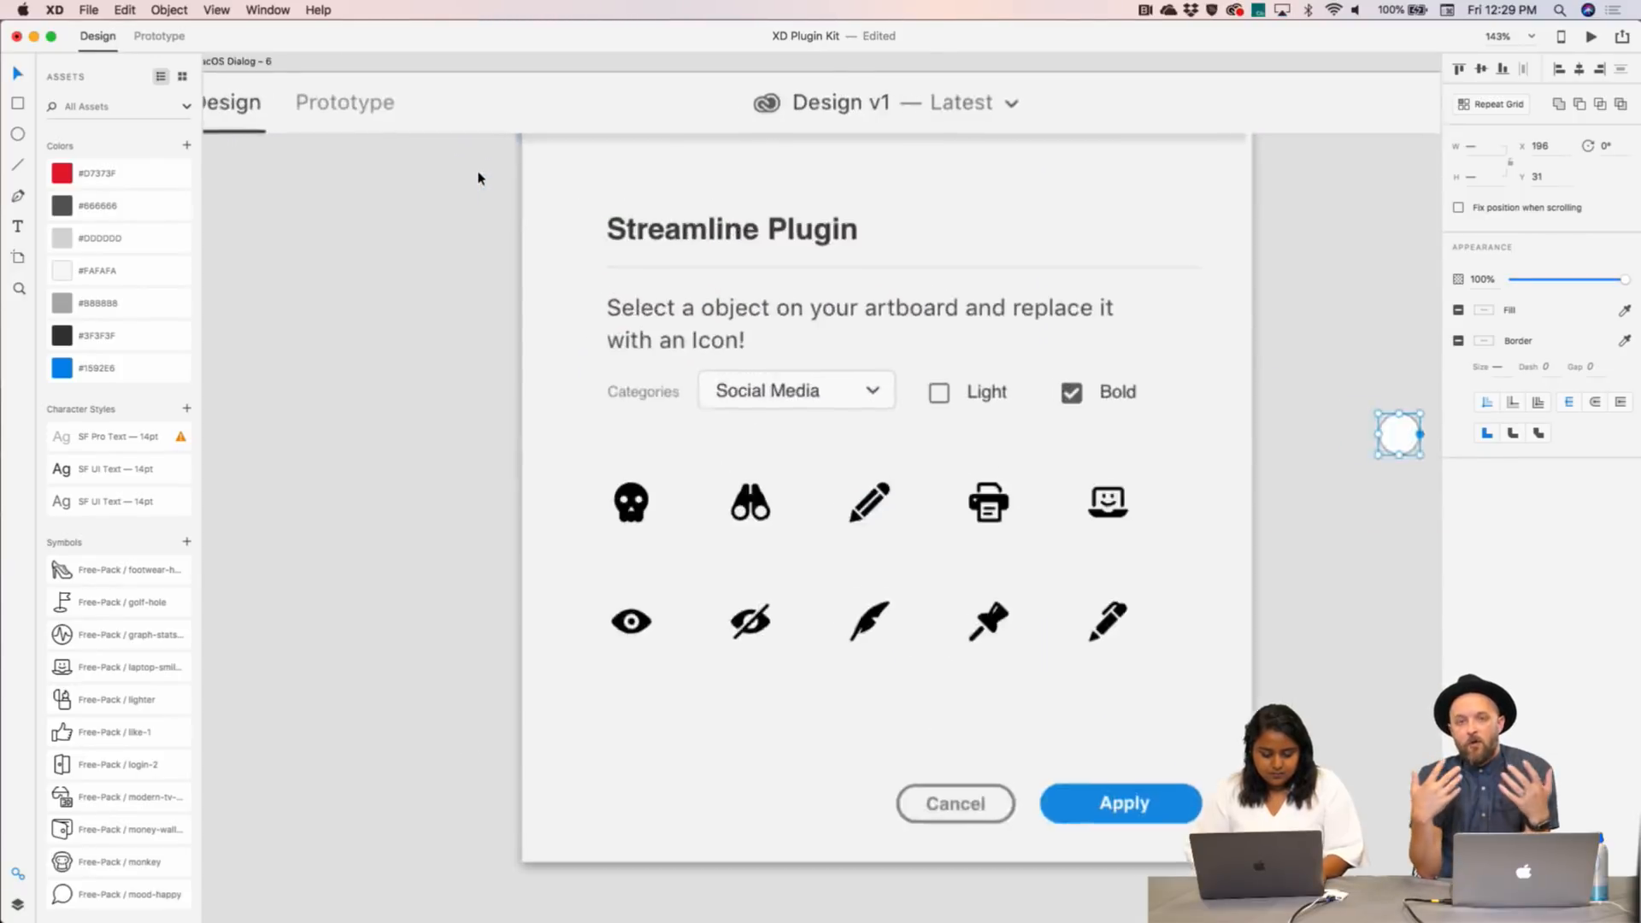
scroll(478, 178, "down", 10)
key("super+z")
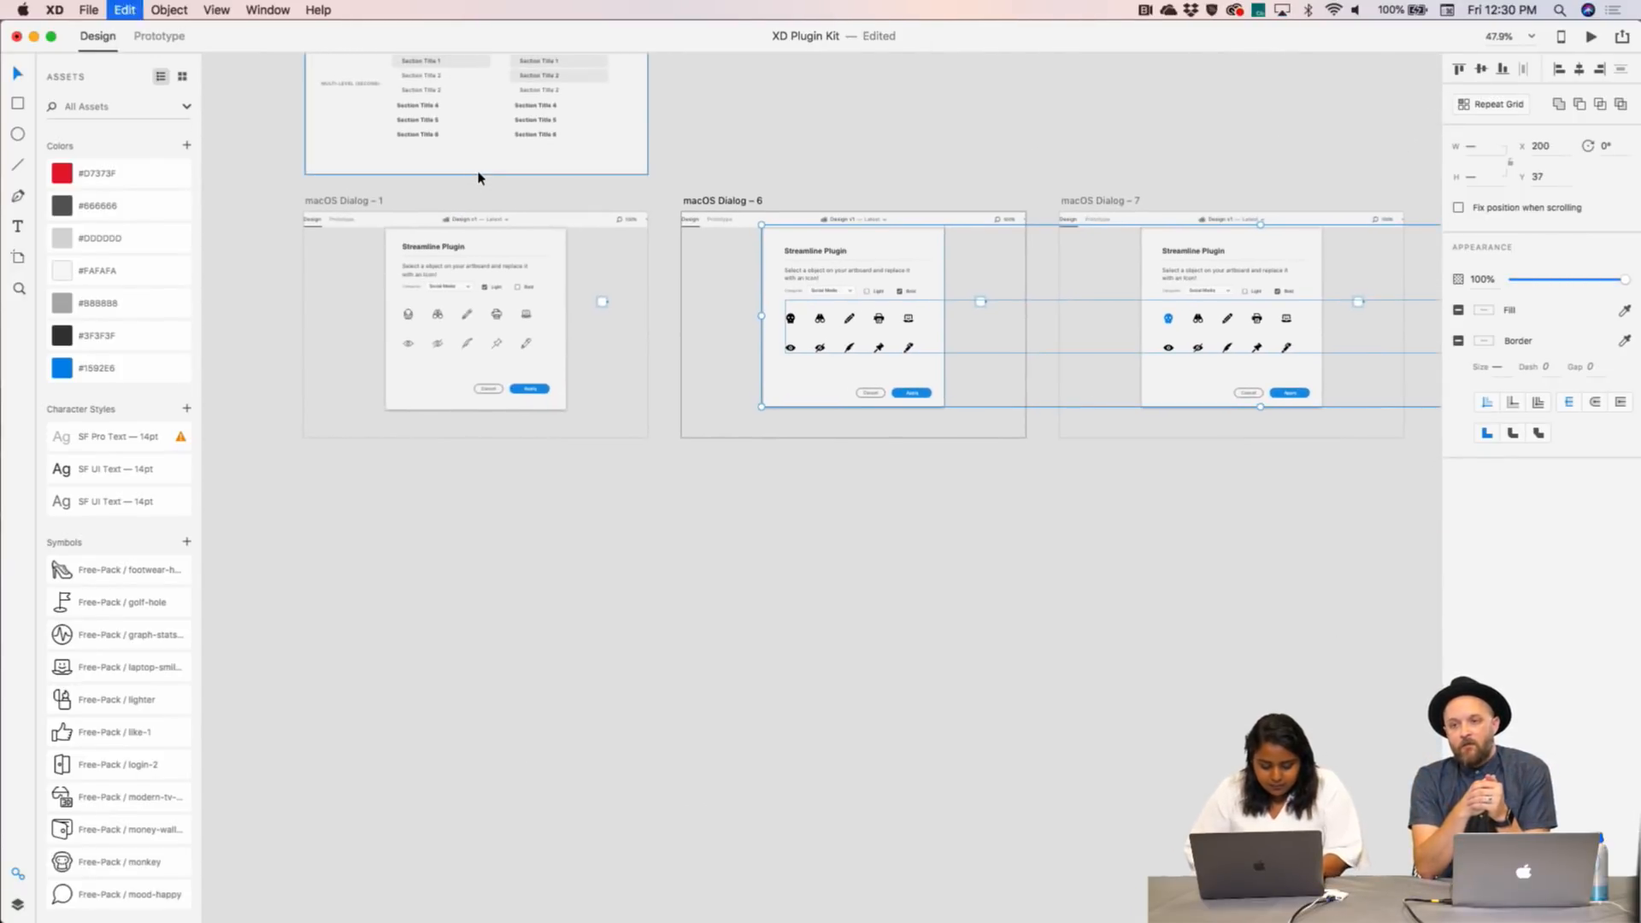
key("super+3")
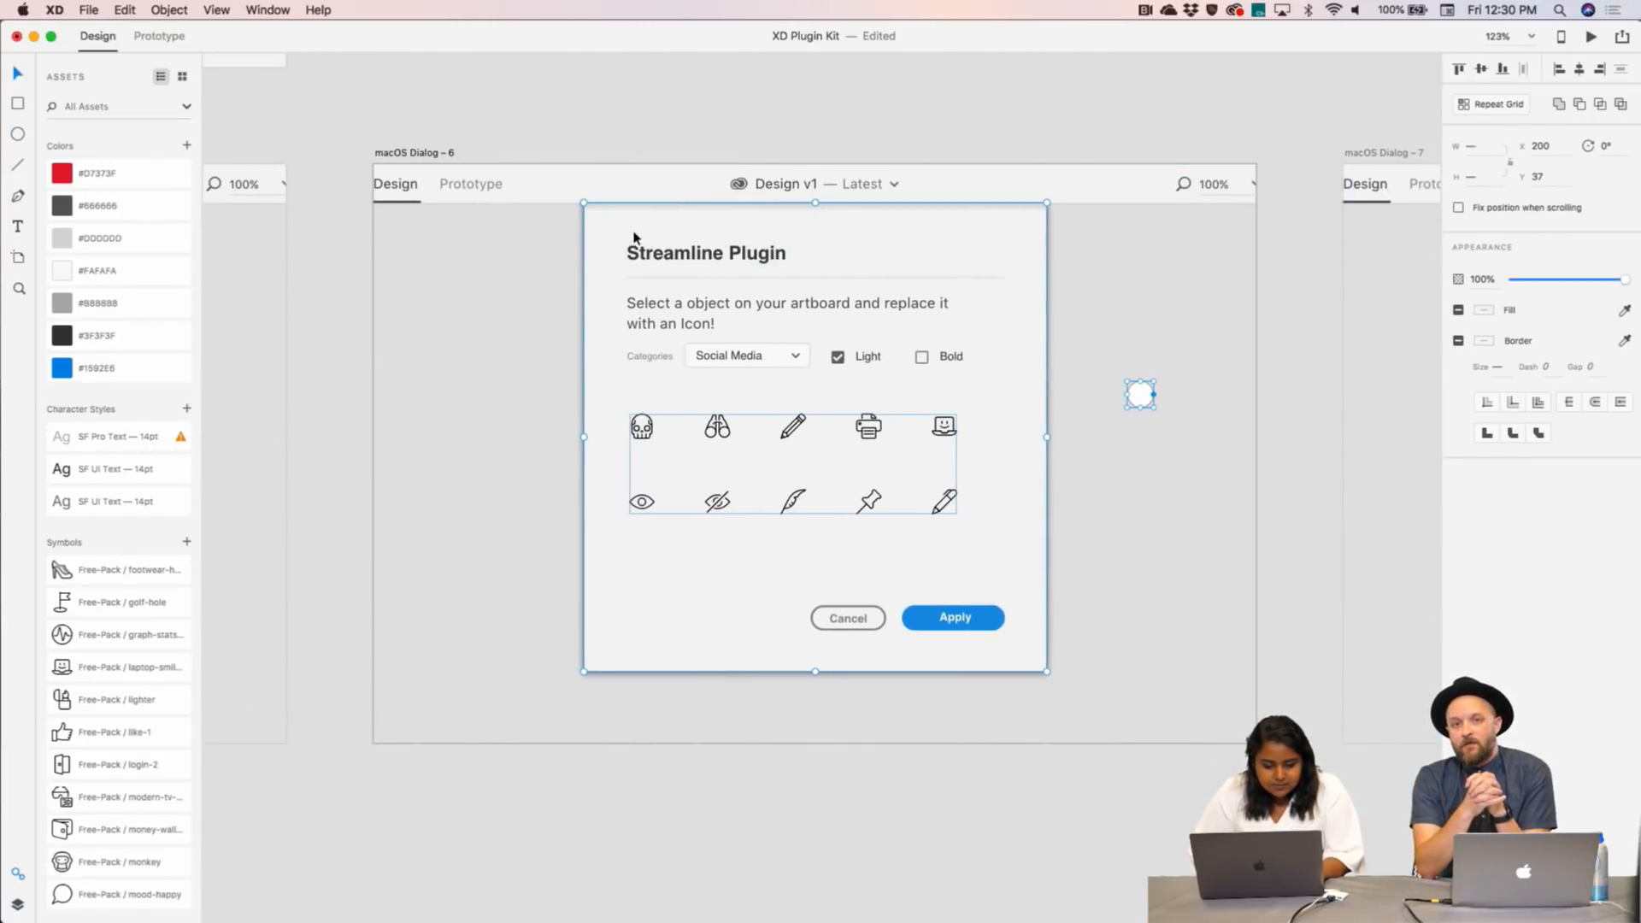
key("super+z")
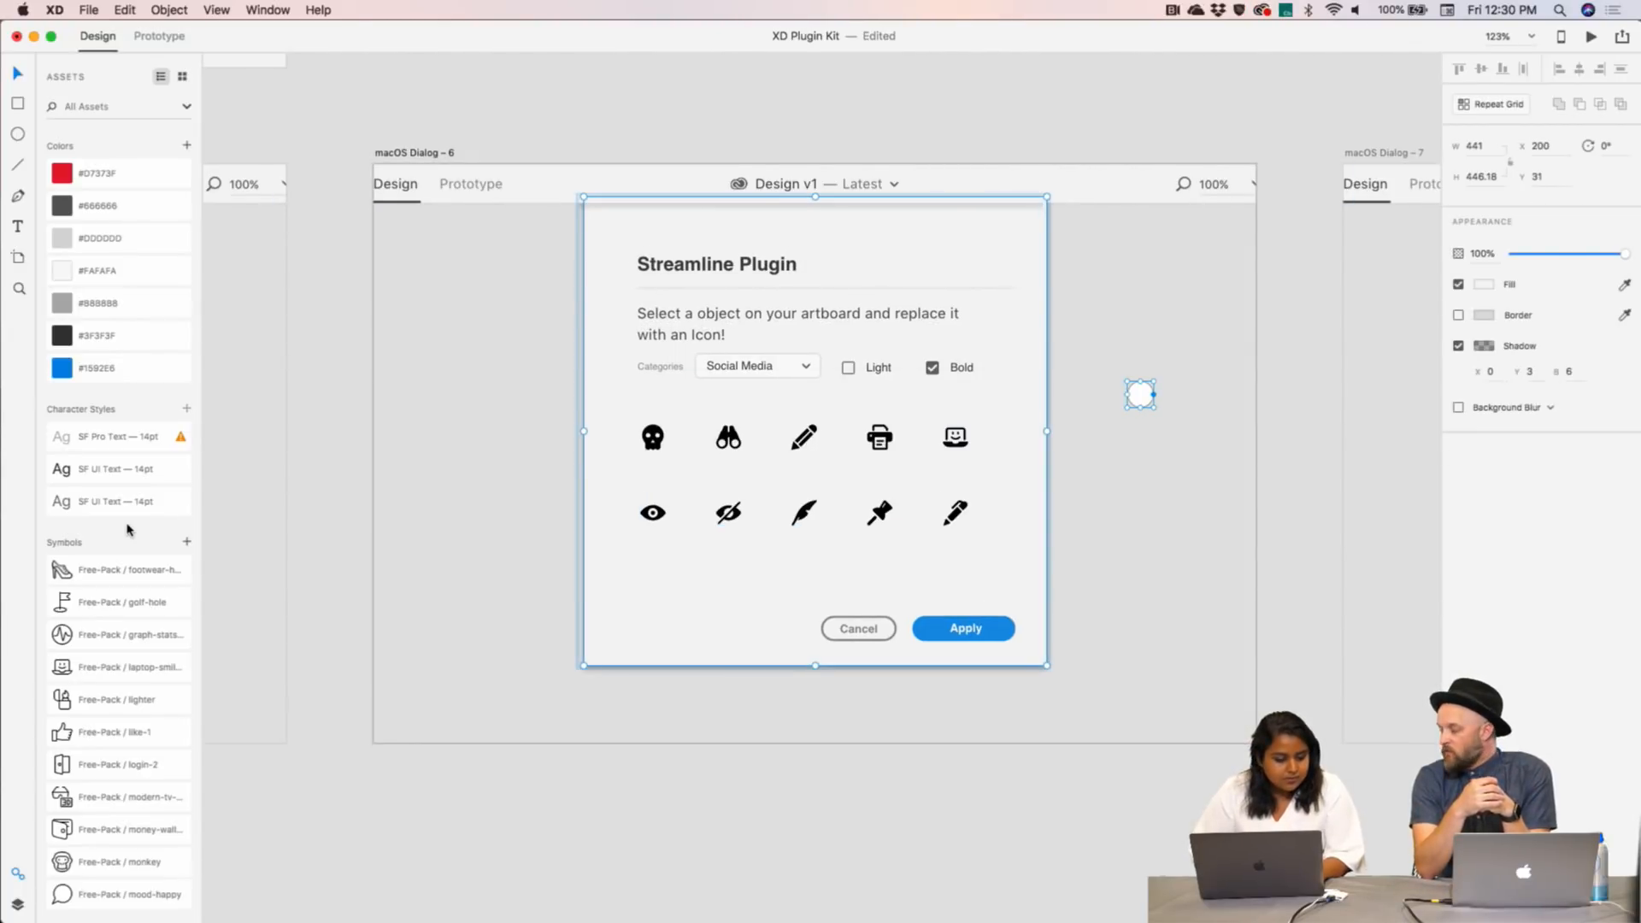
left_click(18, 904)
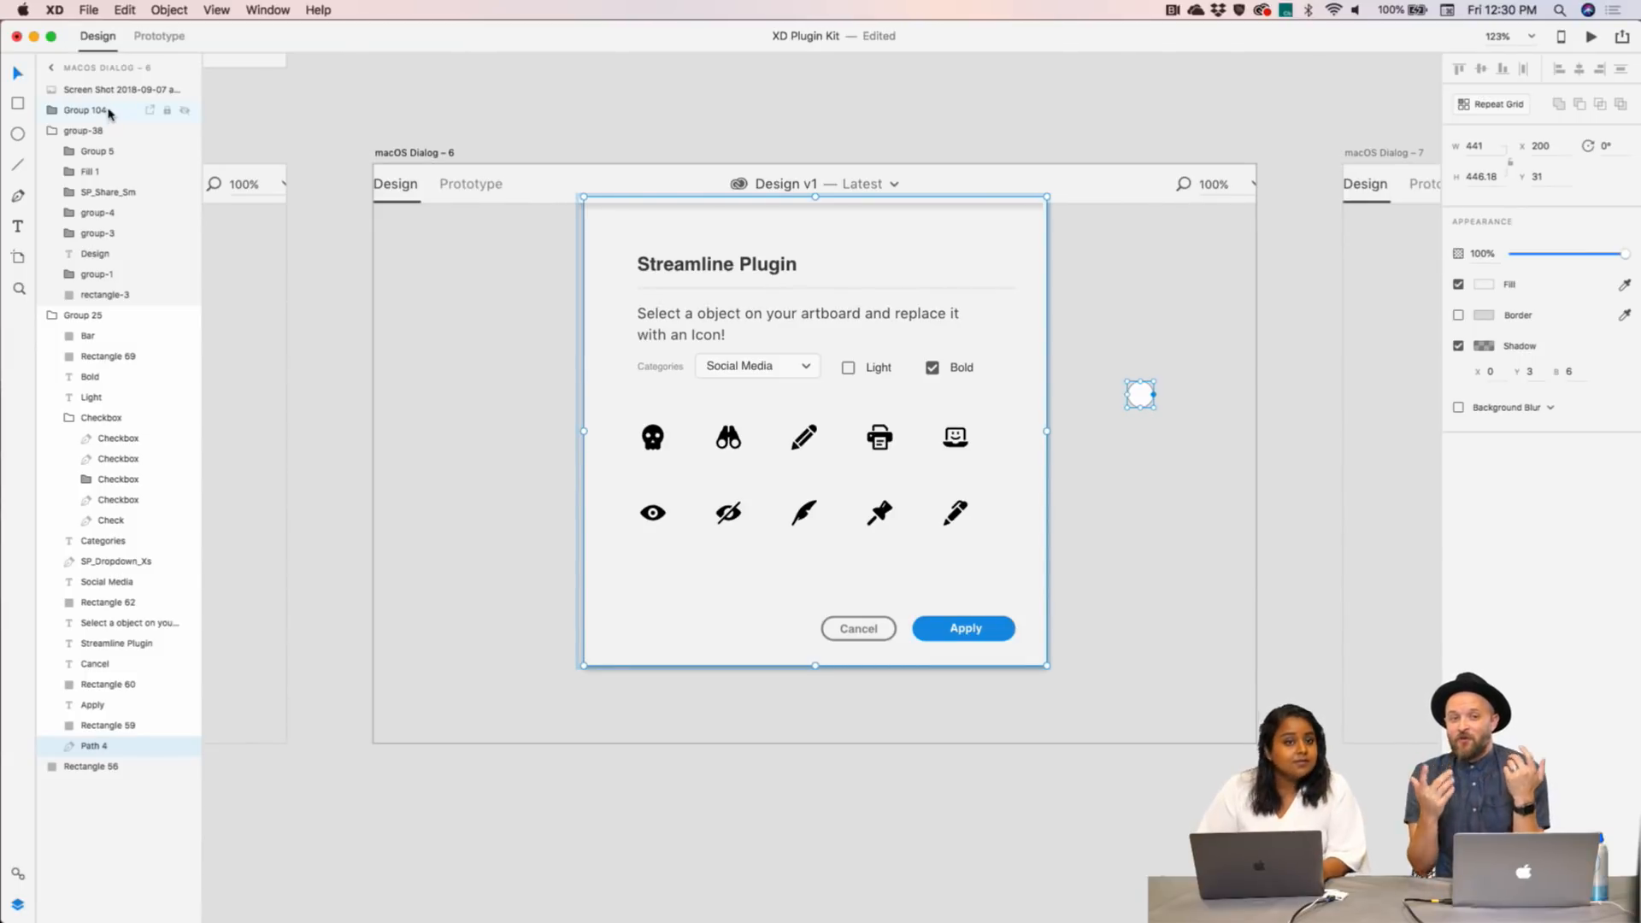
left_click(571, 102)
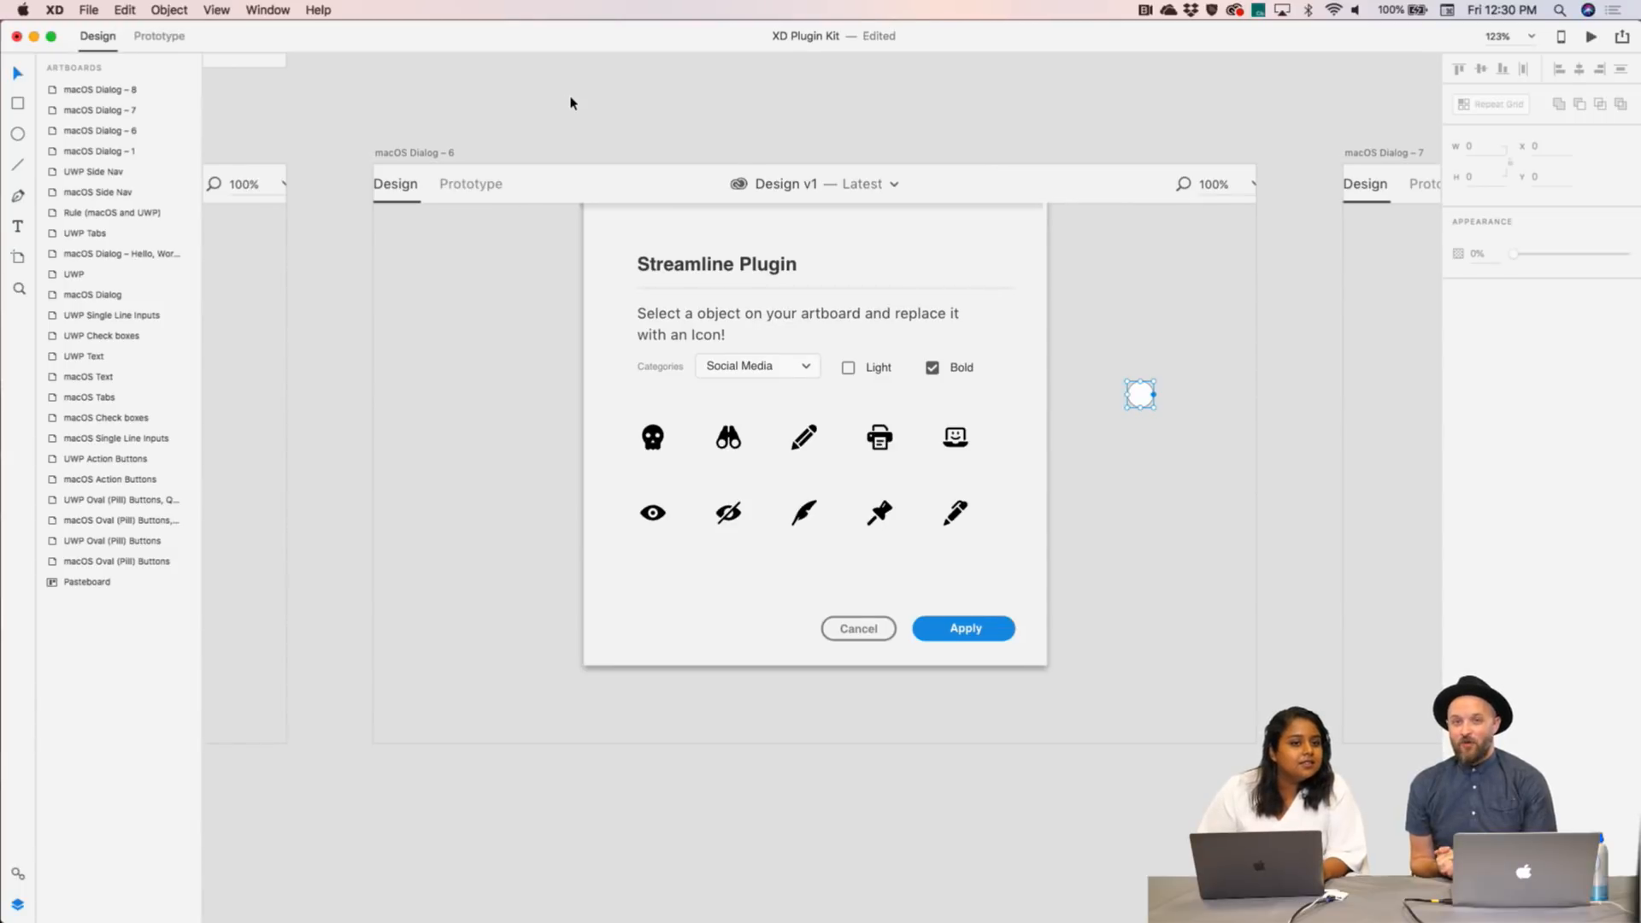
left_click(1586, 39)
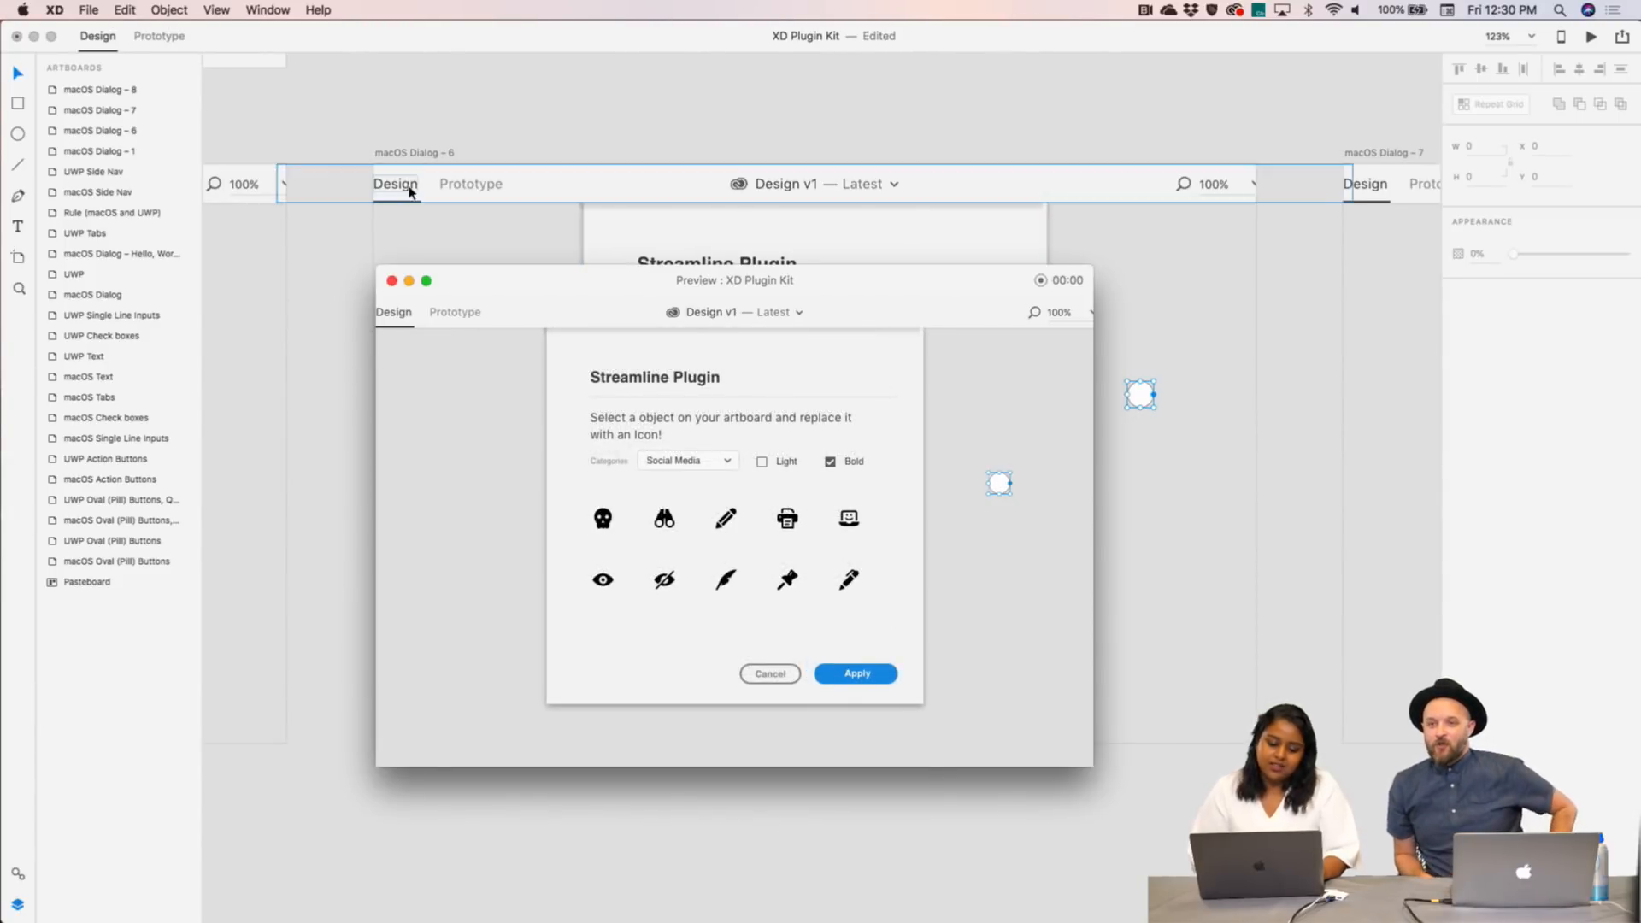
left_click(392, 281)
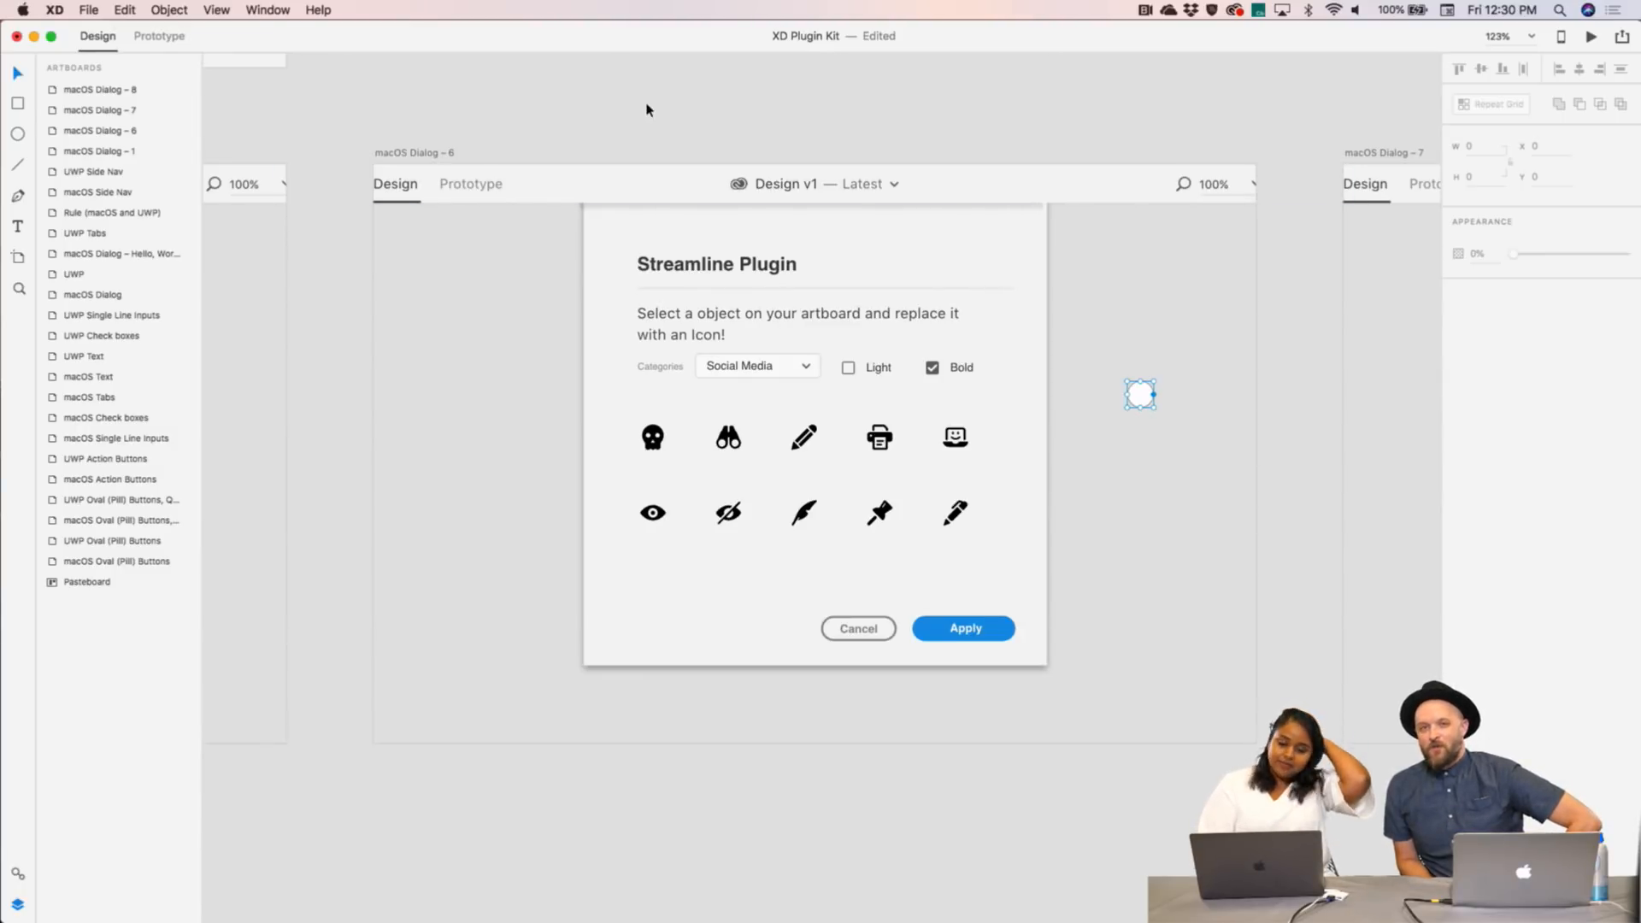
scroll(647, 109, "down", 2)
scroll(647, 109, "right", 8)
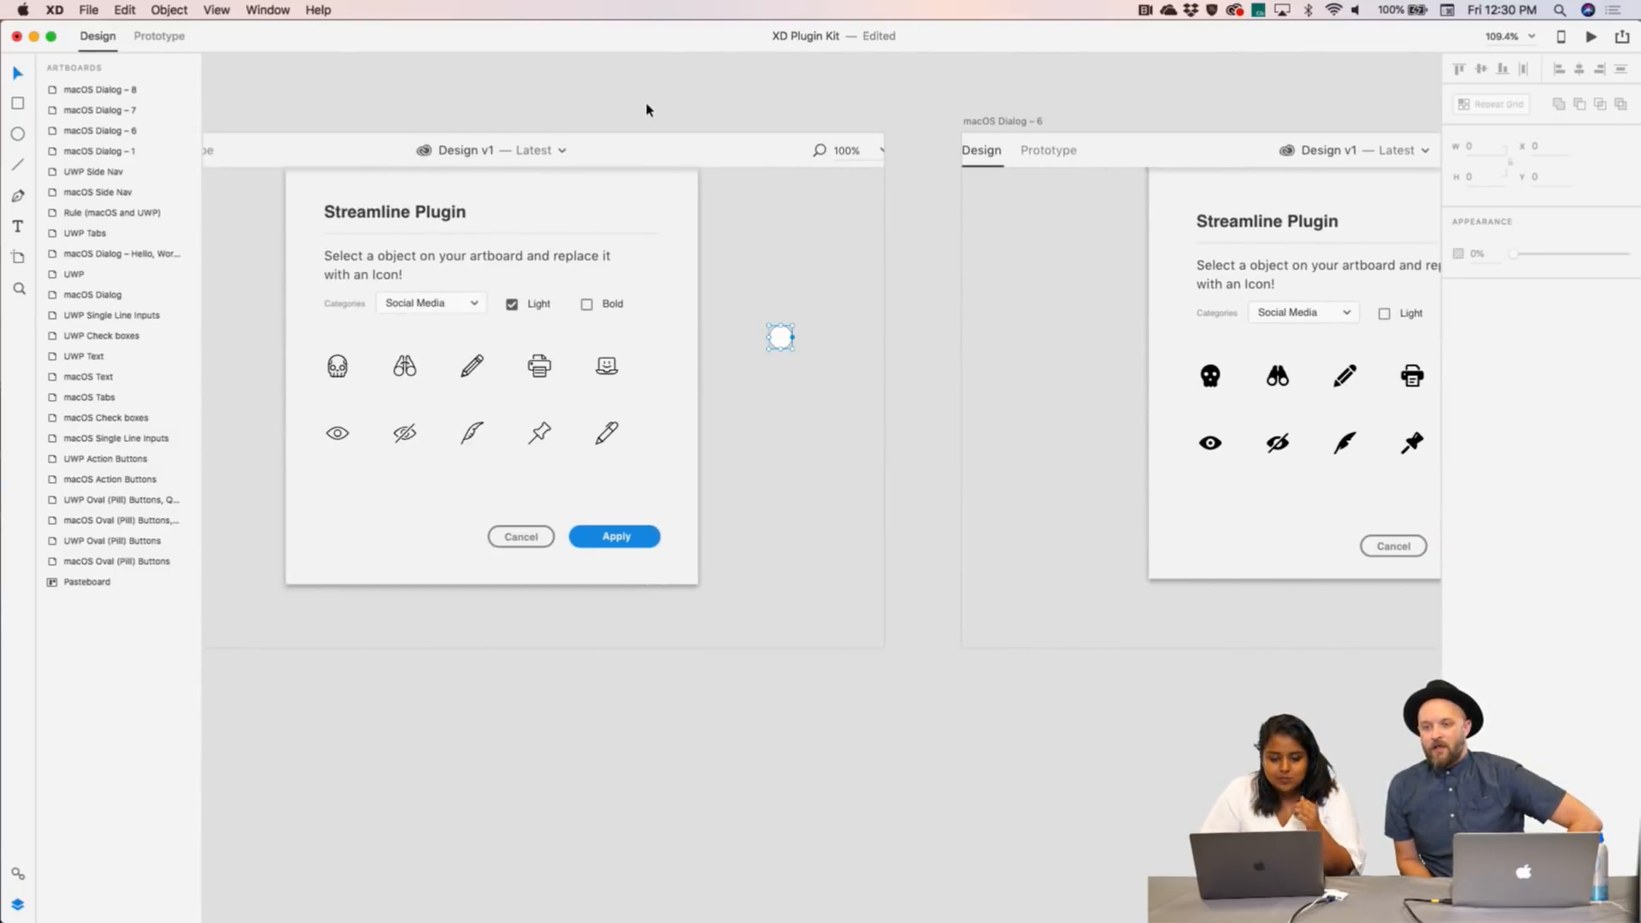
scroll(647, 109, "down", 3)
left_click_drag(1236, 425, 940, 184)
scroll(940, 184, "right", 3)
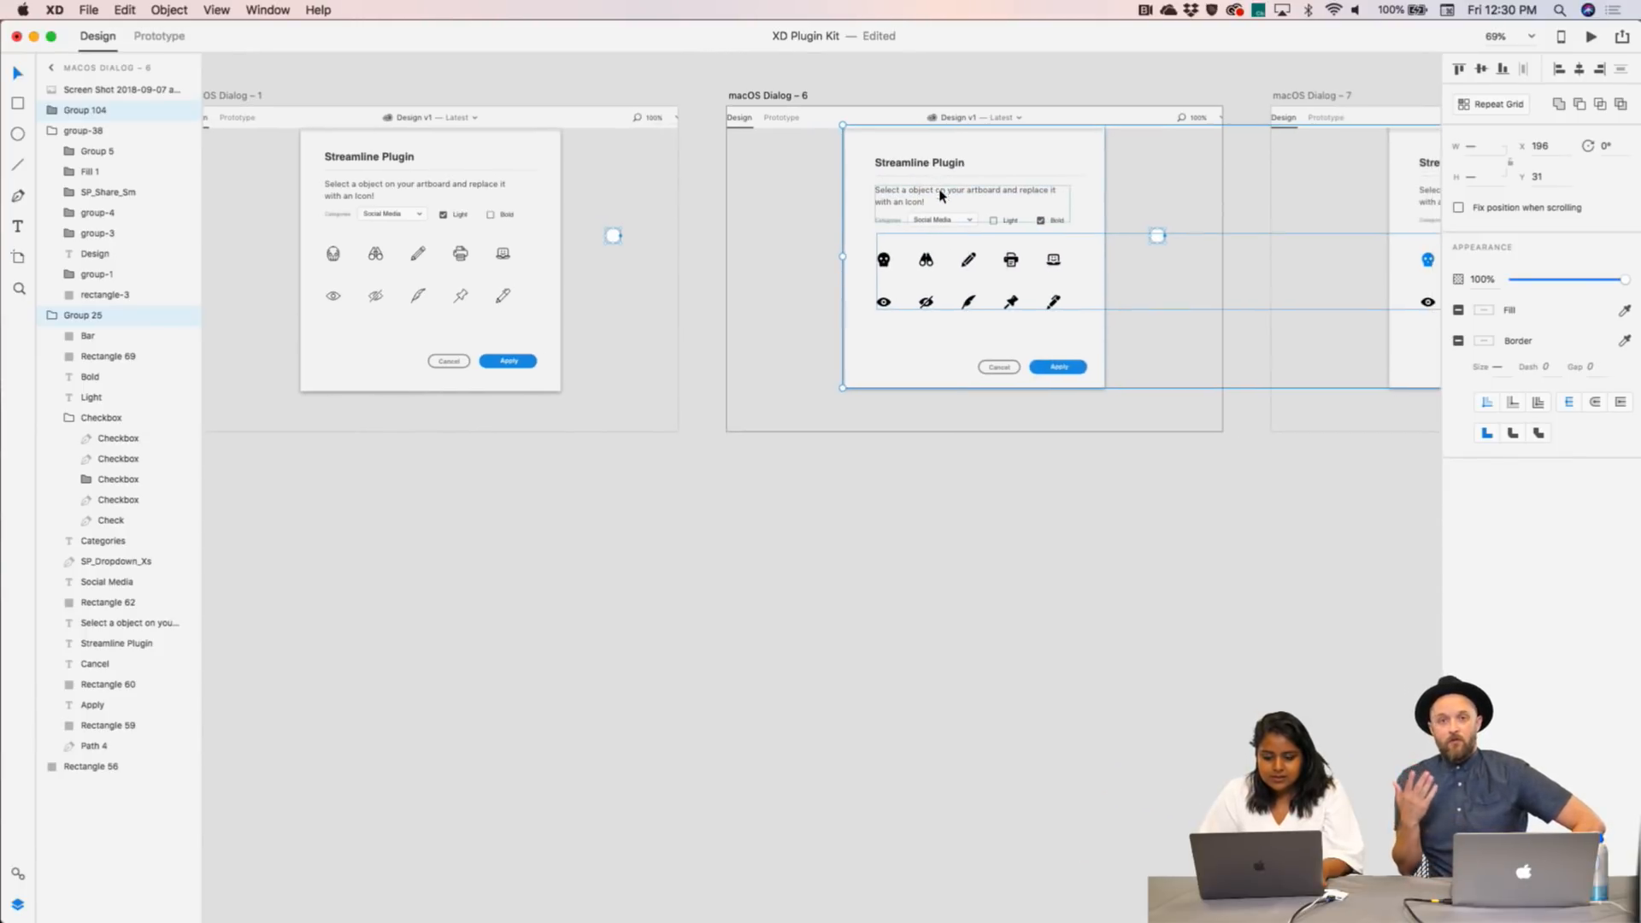
double_click(886, 261)
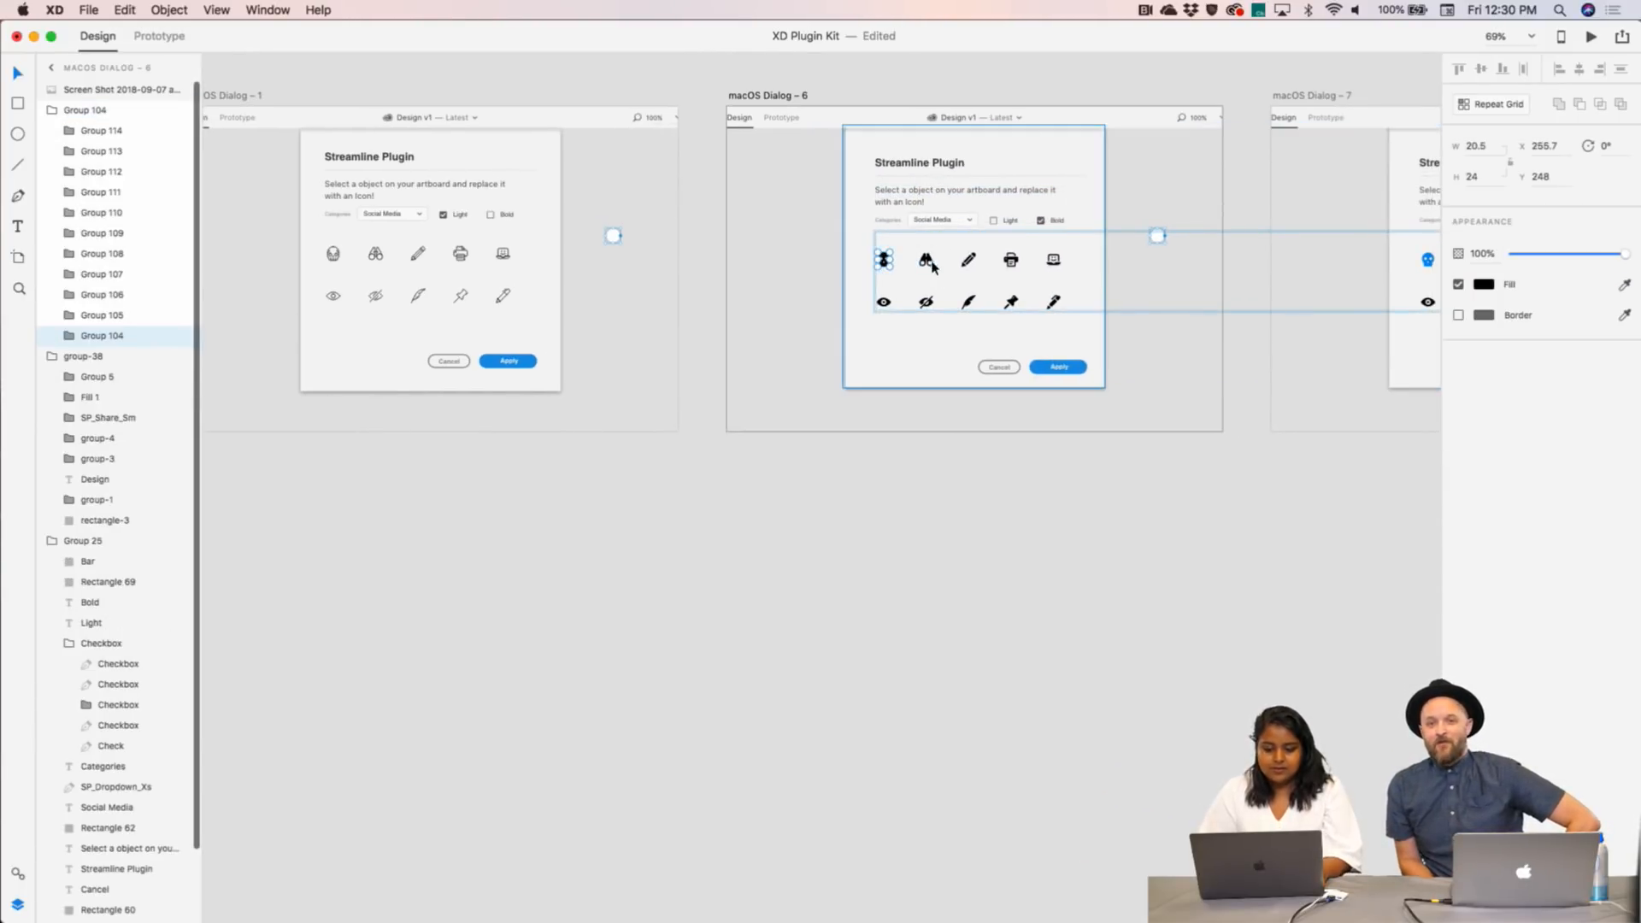
left_click(925, 260, "shift")
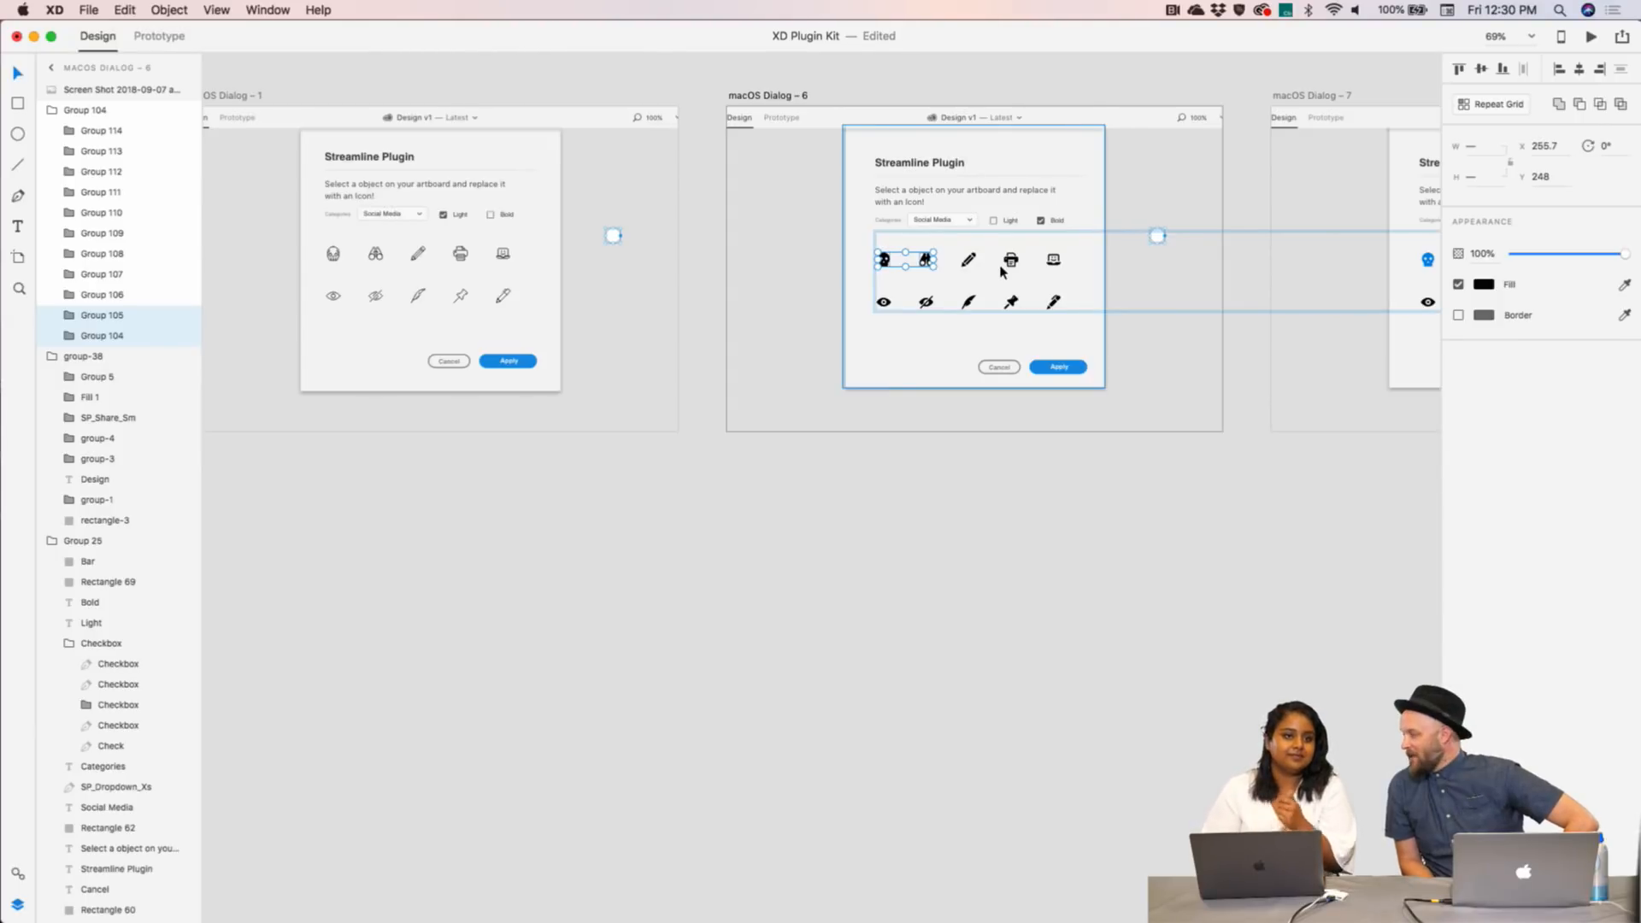
left_click(890, 535)
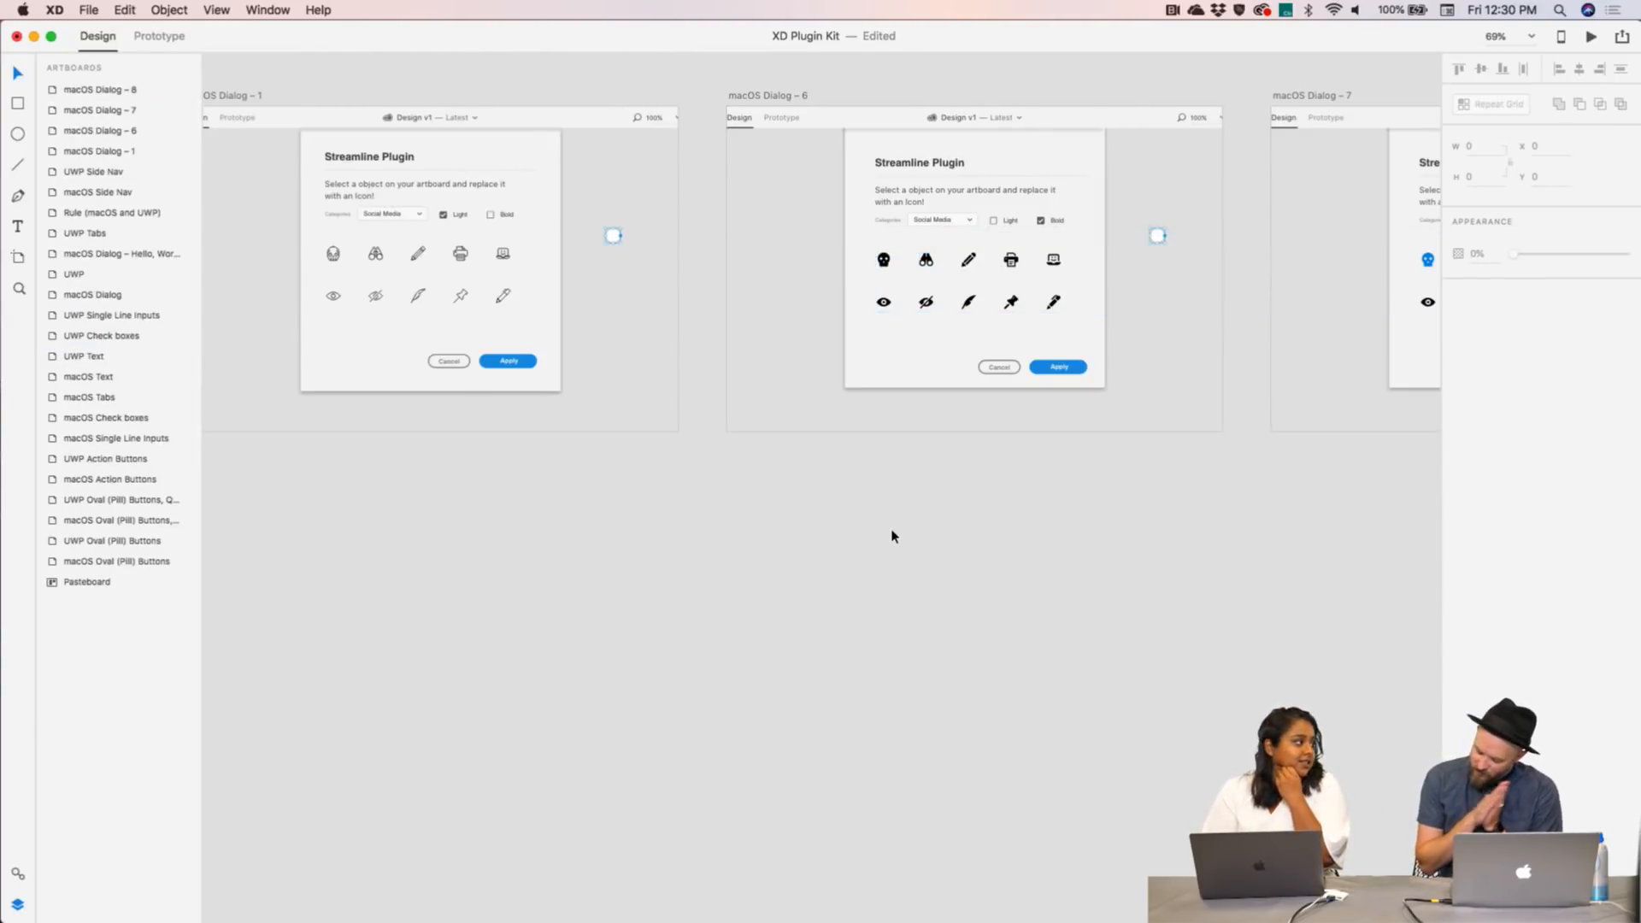